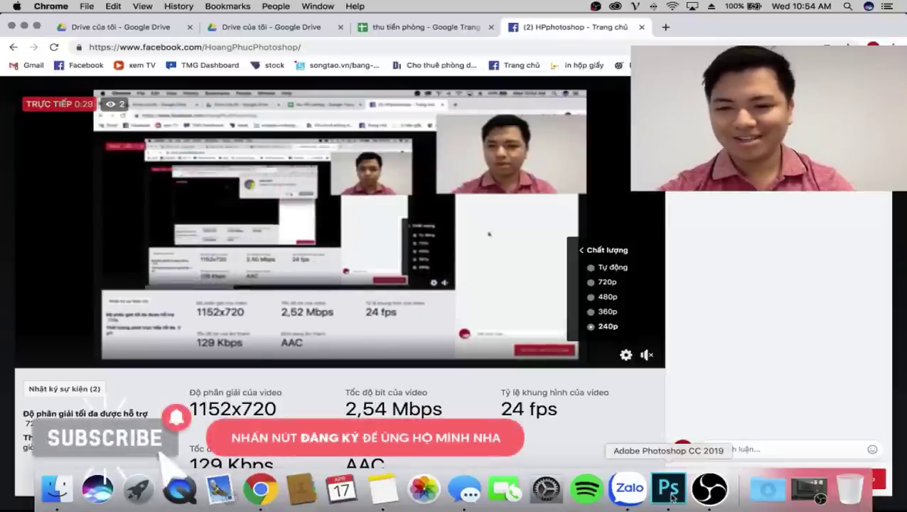
Step: Switch from Chrome to Photoshop, where the lotus pond wedding photo is open
{"action": "left_click", "coordinate": [671, 495]}
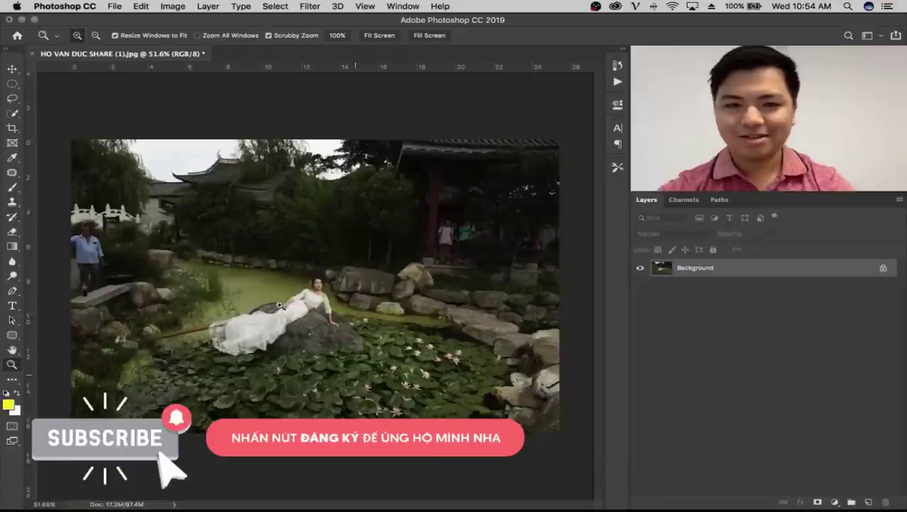
{"action": "mouse_move", "coordinate": [320, 264]}
{"action": "left_mouse_down"}
{"action": "mouse_move", "coordinate": [299, 263]}
{"action": "mouse_move", "coordinate": [315, 264]}
{"action": "left_mouse_up"}
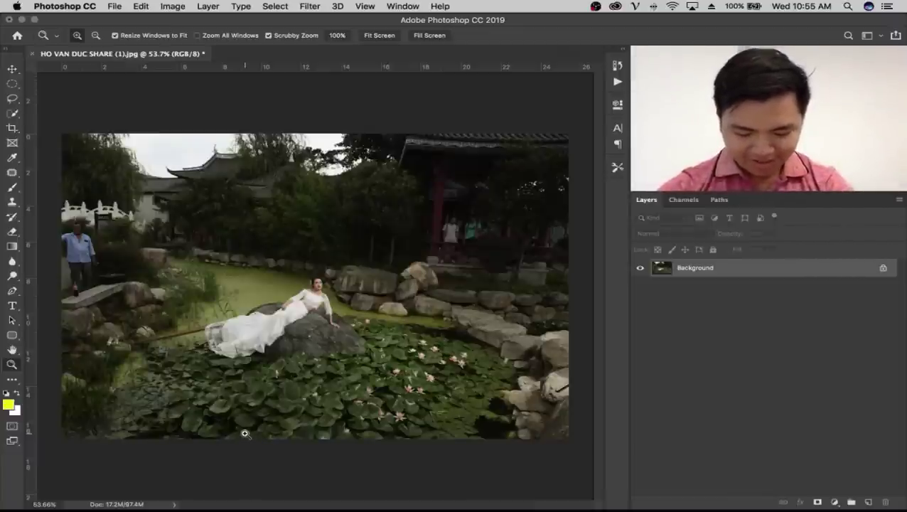
{"action": "left_click", "coordinate": [353, 293]}
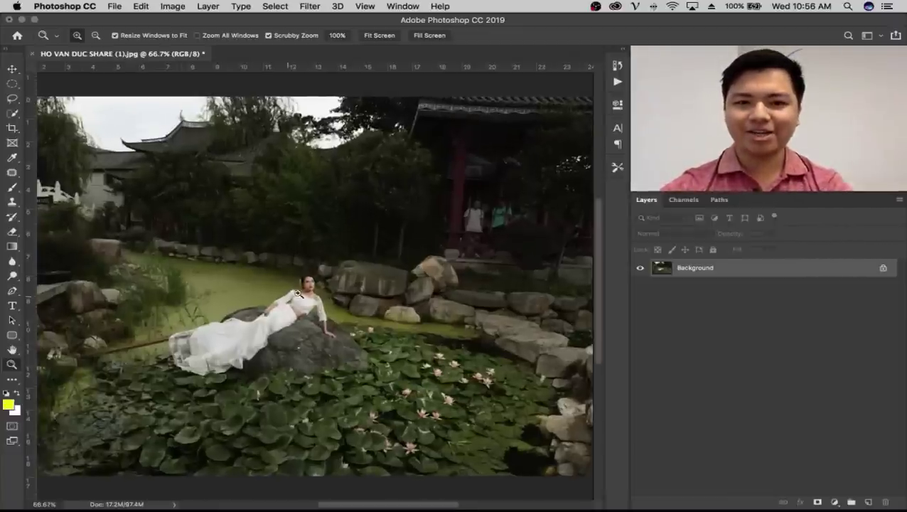
{"action": "left_click_drag", "start_coordinate": [297, 292], "coordinate": [300, 294]}
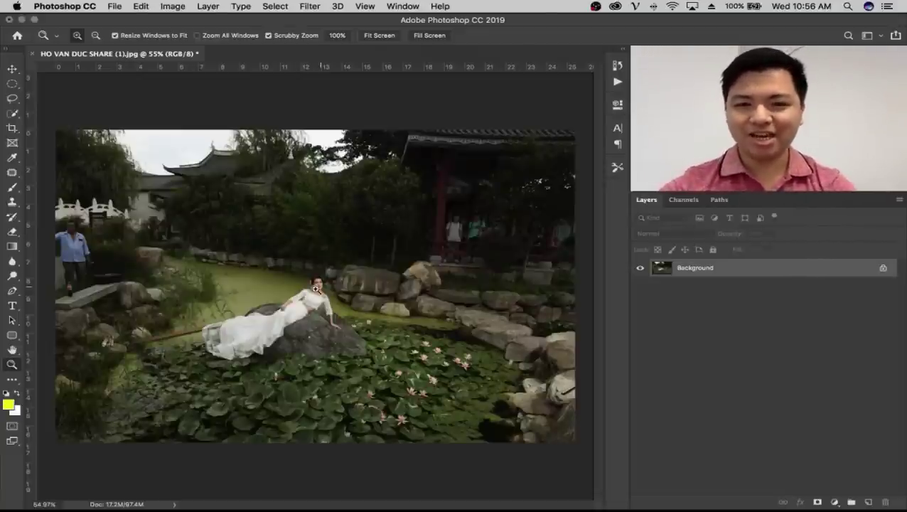
{"action": "mouse_move", "coordinate": [302, 277]}
{"action": "left_mouse_down"}
{"action": "mouse_move", "coordinate": [258, 286]}
{"action": "mouse_move", "coordinate": [292, 285]}
{"action": "left_mouse_up"}
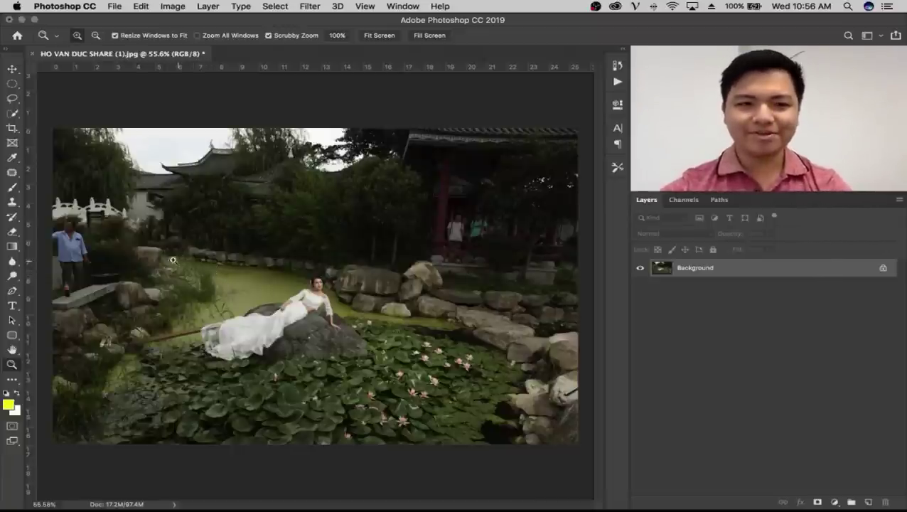
{"action": "left_click", "coordinate": [71, 286]}
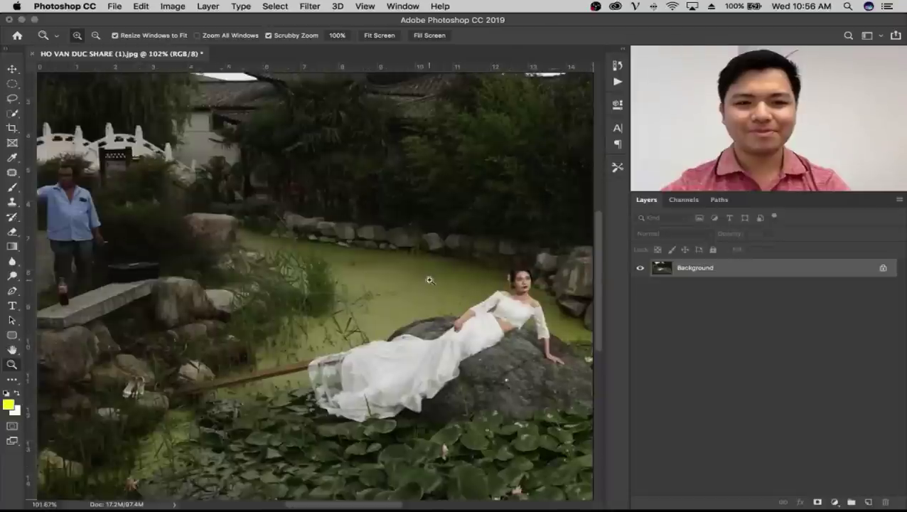
{"action": "left_click_drag", "start_coordinate": [430, 278], "coordinate": [379, 280]}
{"action": "left_click", "coordinate": [352, 277]}
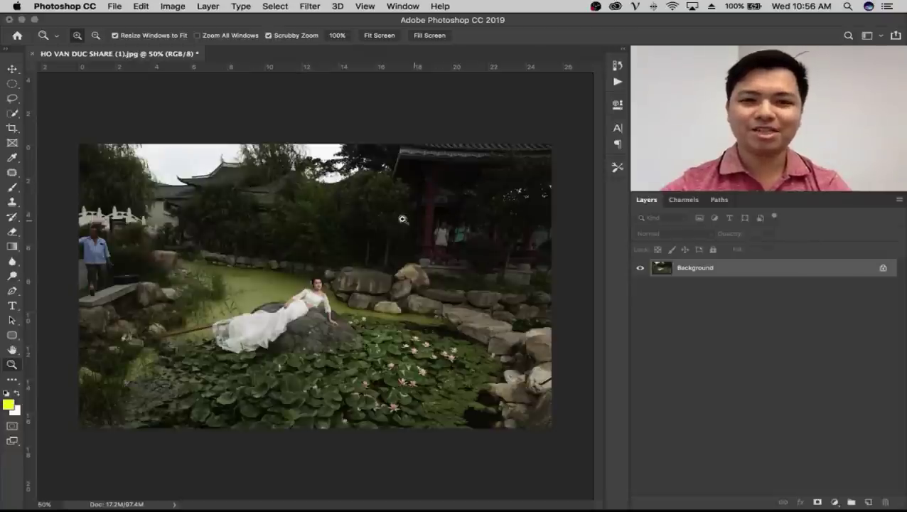
{"action": "left_click", "coordinate": [336, 232]}
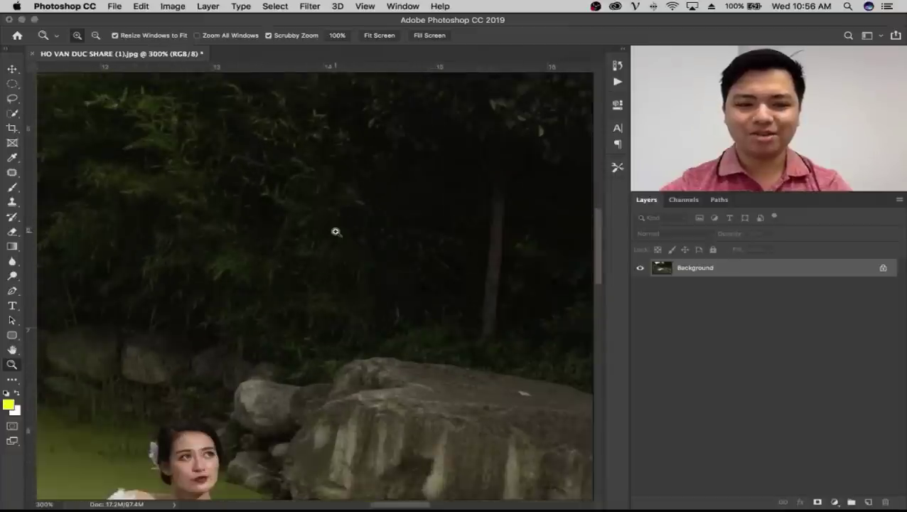
{"action": "left_click", "coordinate": [337, 232], "text": "alt"}
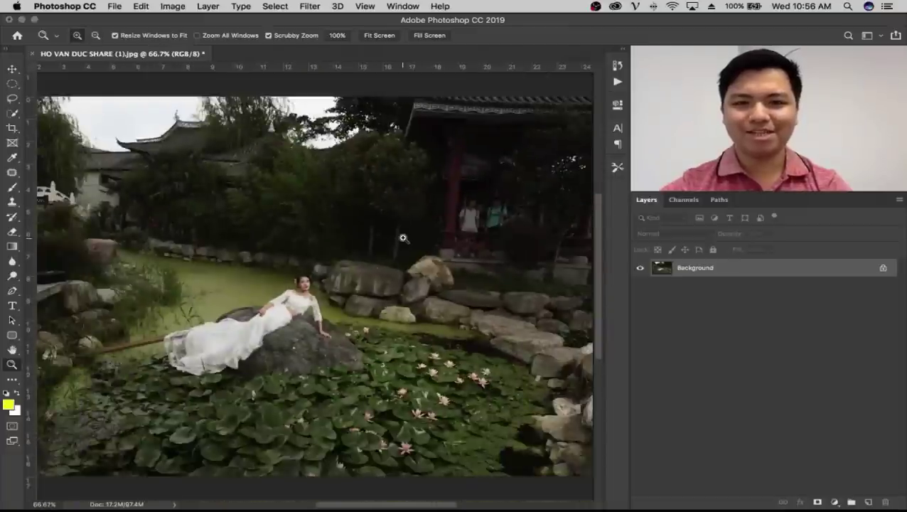
{"action": "left_click", "coordinate": [403, 238]}
{"action": "left_click", "coordinate": [366, 223]}
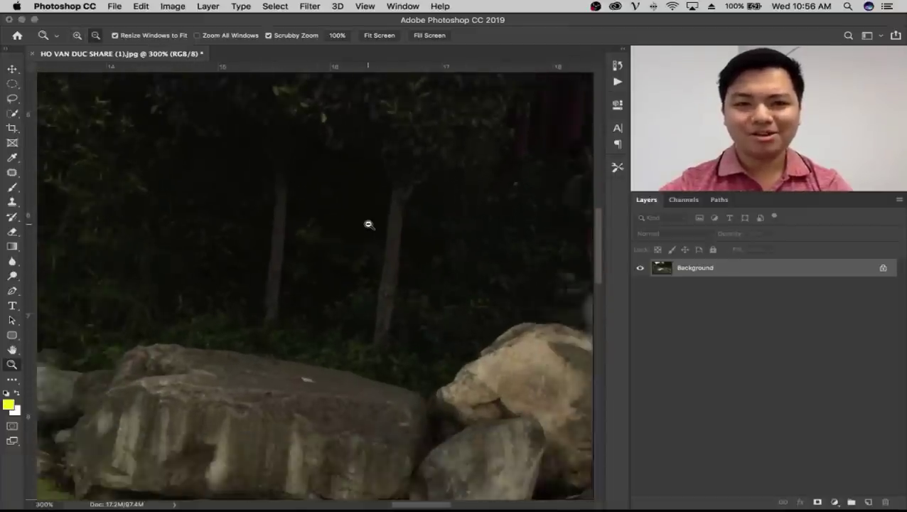
{"action": "left_click", "coordinate": [367, 224], "text": "alt"}
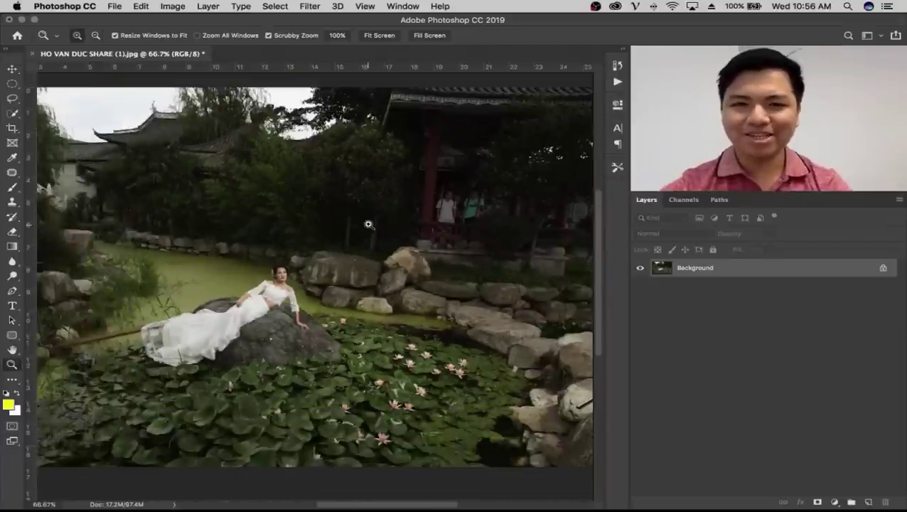
{"action": "left_click", "coordinate": [349, 224], "text": "alt"}
{"action": "left_click_drag", "start_coordinate": [299, 239], "coordinate": [362, 204]}
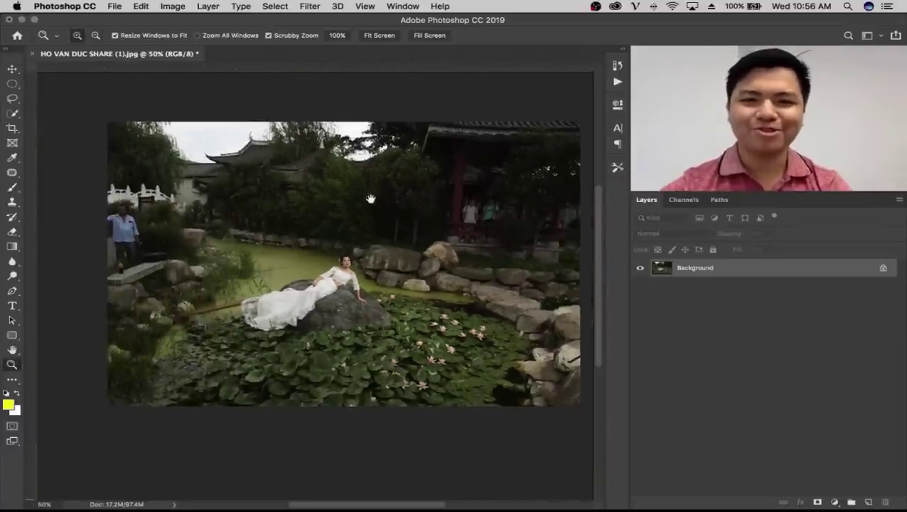
{"action": "key", "text": "ctrl+r"}
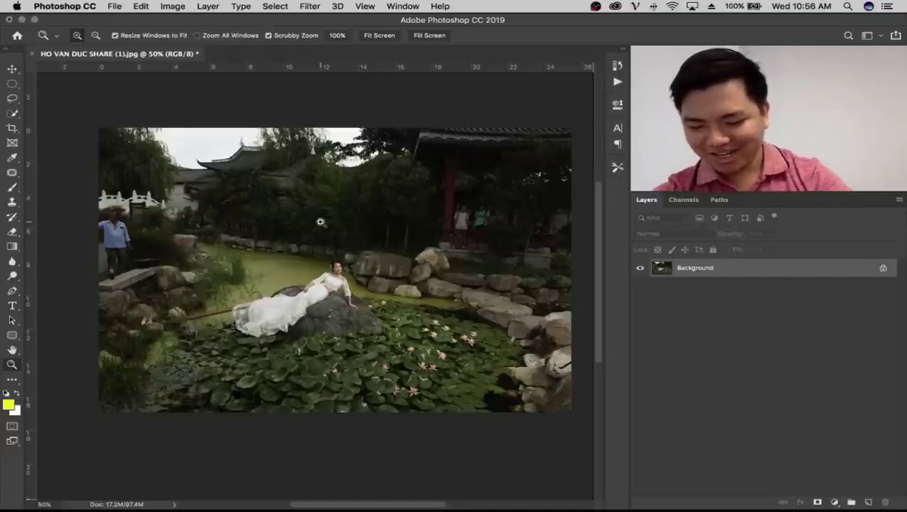
{"action": "left_click", "coordinate": [321, 222]}
{"action": "mouse_move", "coordinate": [320, 223]}
{"action": "left_mouse_down"}
{"action": "mouse_move", "coordinate": [289, 198]}
{"action": "mouse_move", "coordinate": [307, 224]}
{"action": "mouse_move", "coordinate": [283, 197]}
{"action": "left_mouse_up"}
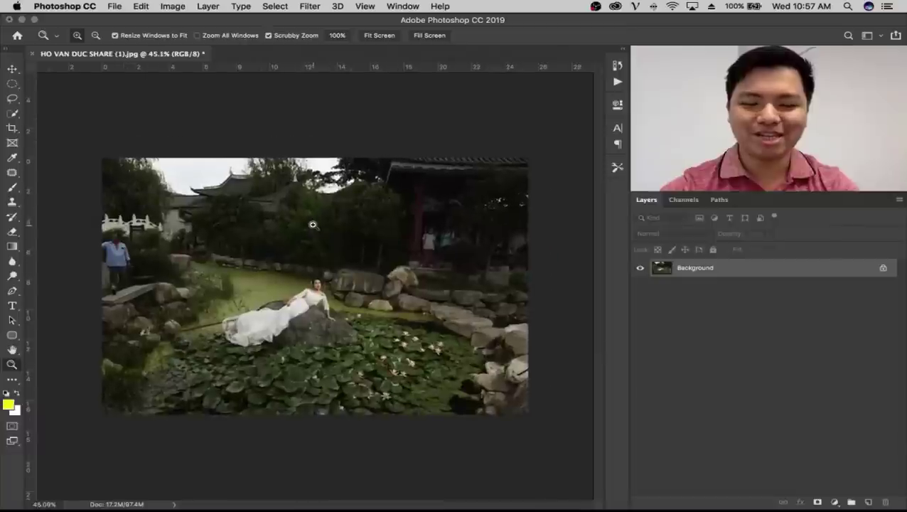
{"action": "left_click", "coordinate": [118, 7]}
{"action": "left_click", "coordinate": [569, 40]}
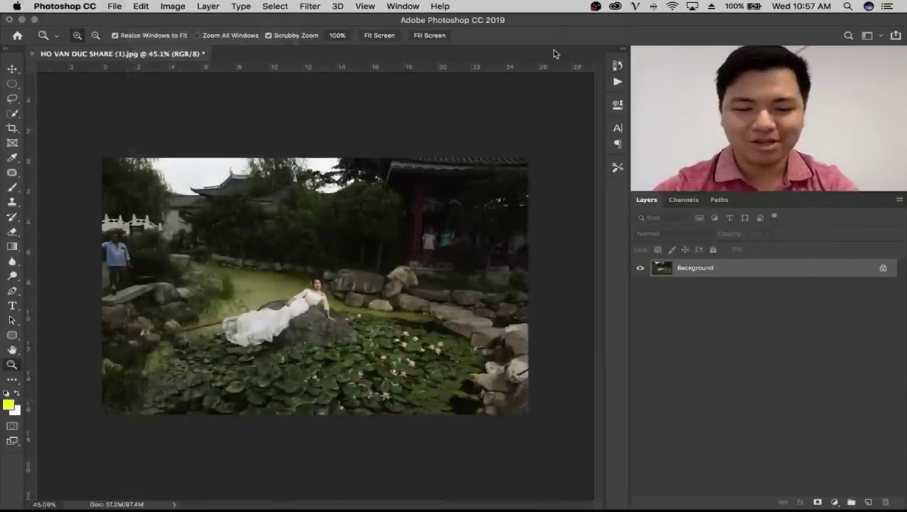
{"action": "key", "text": "super+alt+shift+i"}
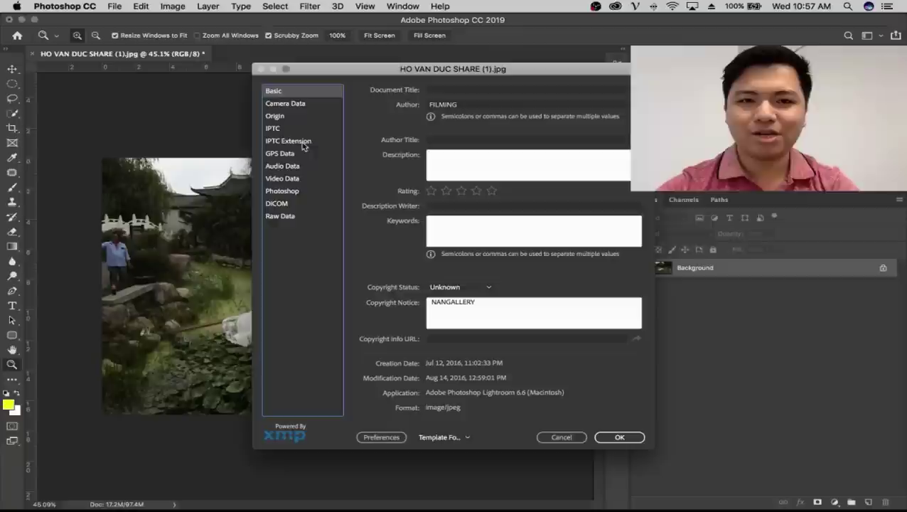
{"action": "left_click", "coordinate": [294, 105]}
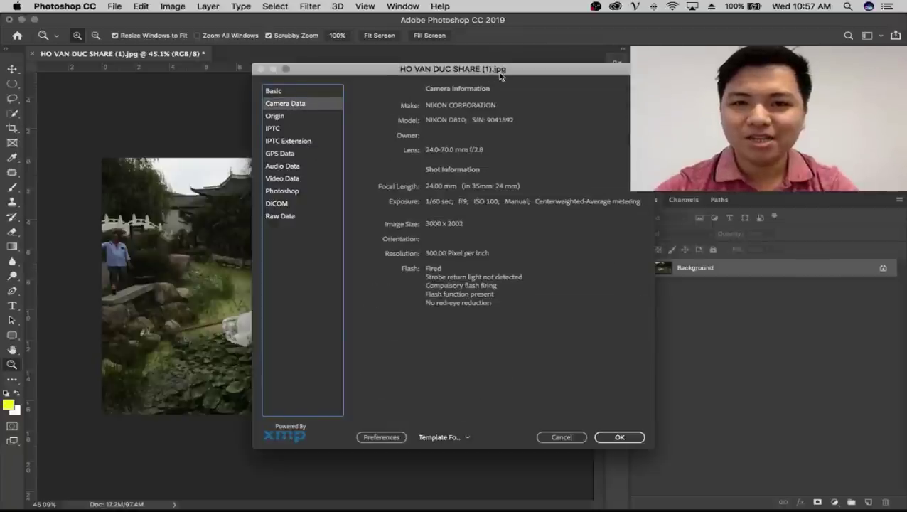
{"action": "left_click_drag", "start_coordinate": [500, 76], "coordinate": [439, 83]}
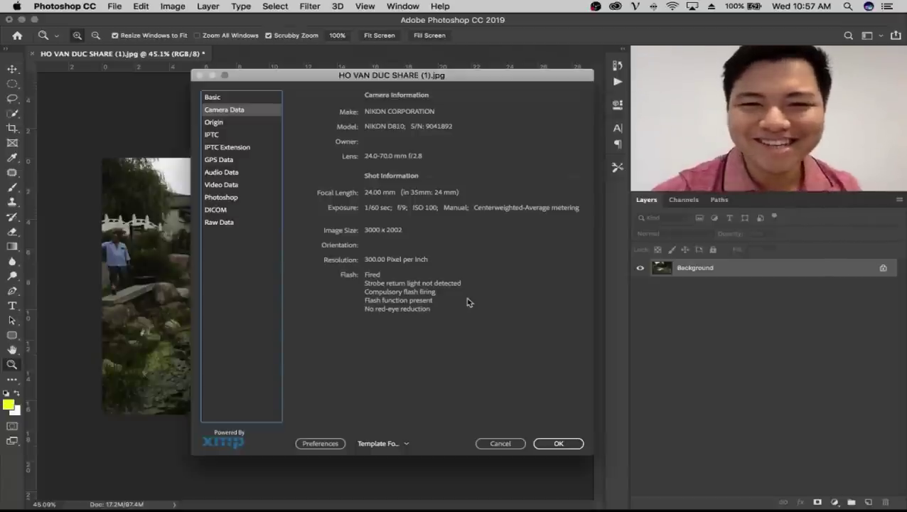
{"action": "left_click", "coordinate": [501, 443]}
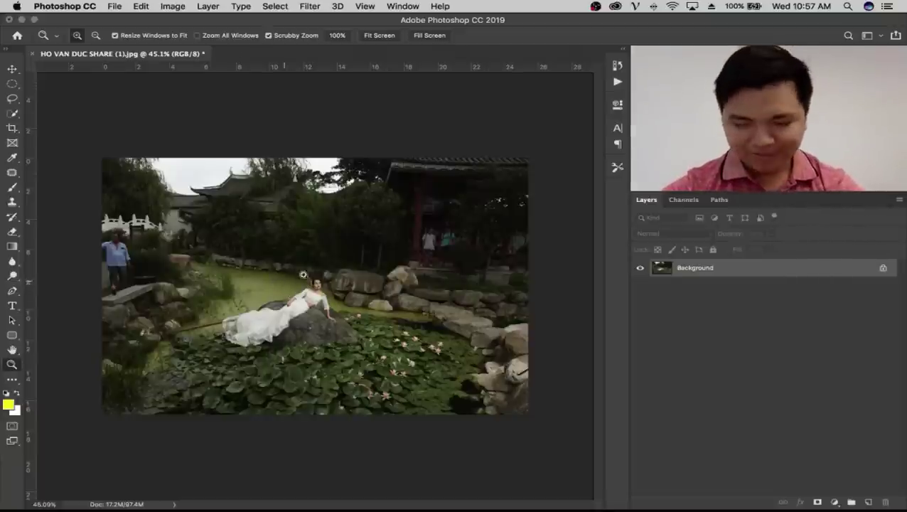
{"action": "left_click", "coordinate": [88, 267]}
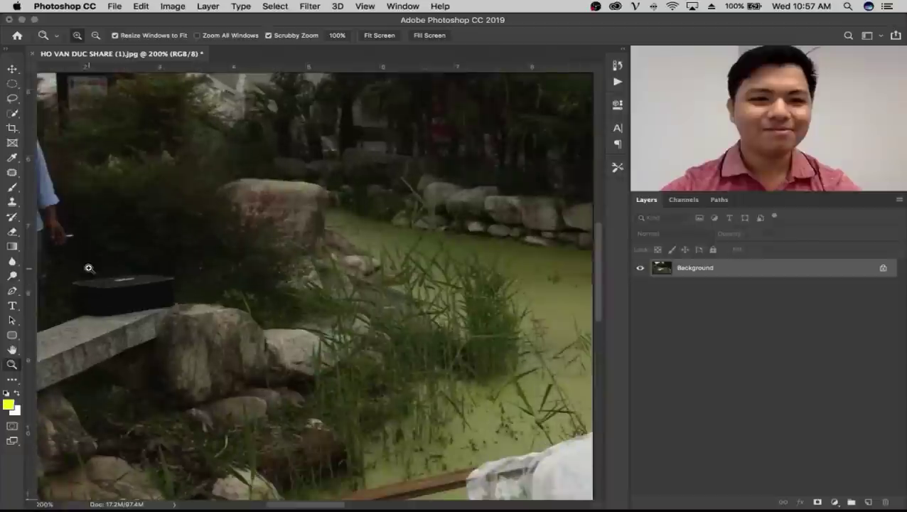
{"action": "left_click", "coordinate": [279, 306]}
{"action": "key", "text": "ctrl+minus"}
{"action": "key", "text": "ctrl+minus"}
{"action": "key", "text": "ctrl+minus"}
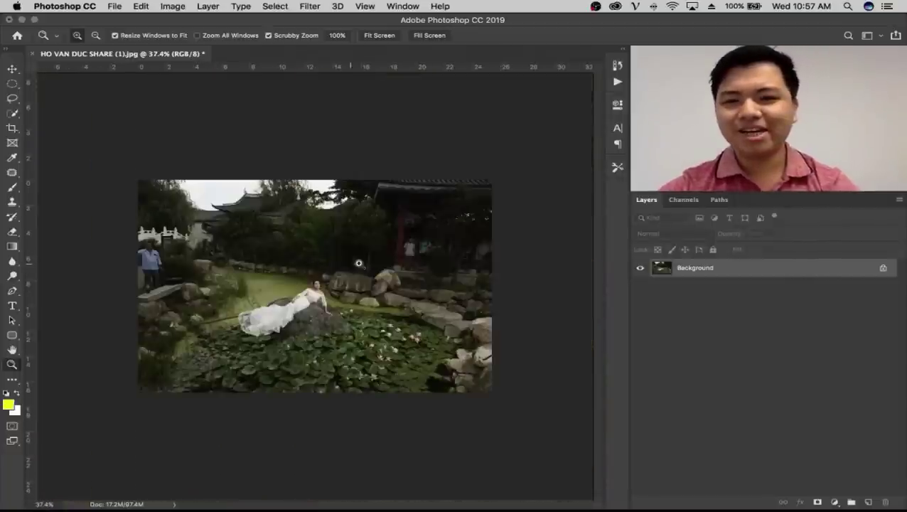
{"action": "key", "text": "ctrl+plus"}
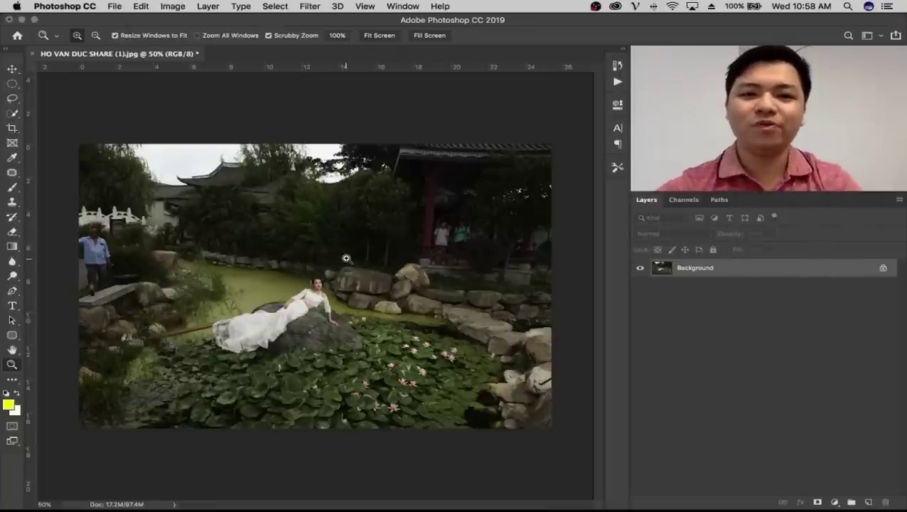
{"action": "left_click_drag", "start_coordinate": [271, 323], "coordinate": [384, 320]}
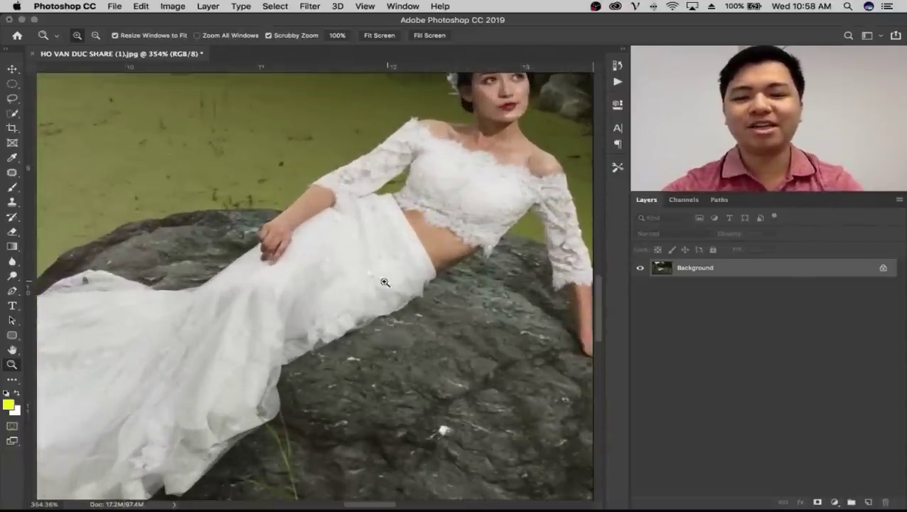
{"action": "mouse_move", "coordinate": [385, 283]}
{"action": "left_mouse_down"}
{"action": "mouse_move", "coordinate": [469, 305]}
{"action": "mouse_move", "coordinate": [267, 419]}
{"action": "left_mouse_up"}
{"action": "left_click_drag", "start_coordinate": [411, 308], "coordinate": [334, 377]}
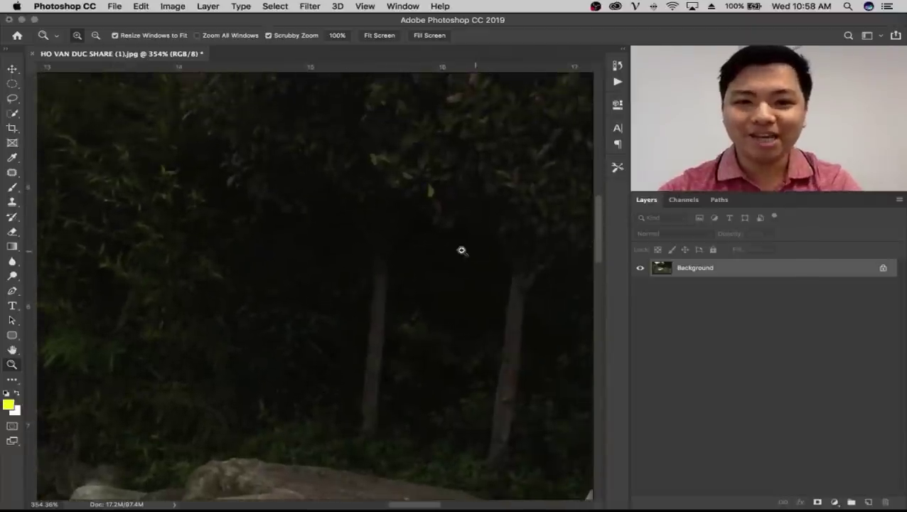
{"action": "left_click_drag", "start_coordinate": [462, 250], "coordinate": [504, 247]}
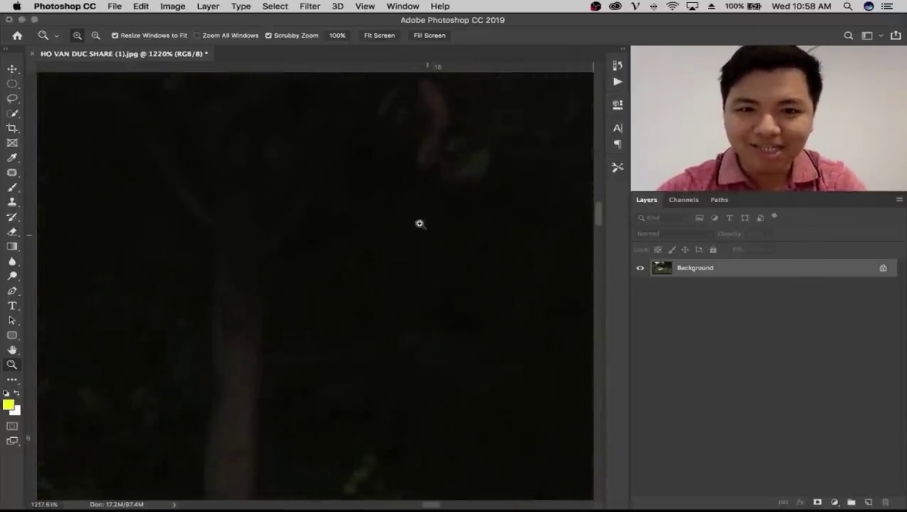
{"action": "mouse_move", "coordinate": [420, 224]}
{"action": "left_mouse_down"}
{"action": "mouse_move", "coordinate": [357, 233]}
{"action": "mouse_move", "coordinate": [315, 253]}
{"action": "left_mouse_up"}
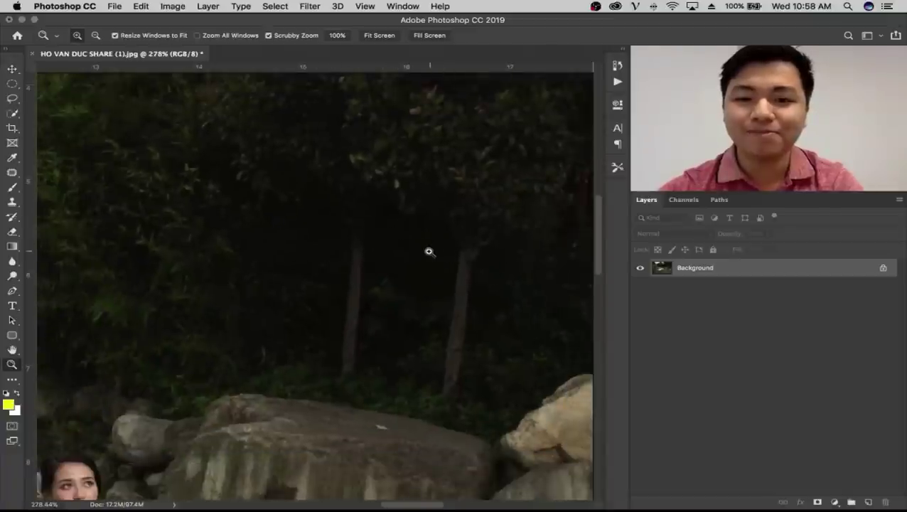
{"action": "mouse_move", "coordinate": [429, 251]}
{"action": "left_mouse_down"}
{"action": "mouse_move", "coordinate": [332, 304]}
{"action": "mouse_move", "coordinate": [303, 303]}
{"action": "left_mouse_up"}
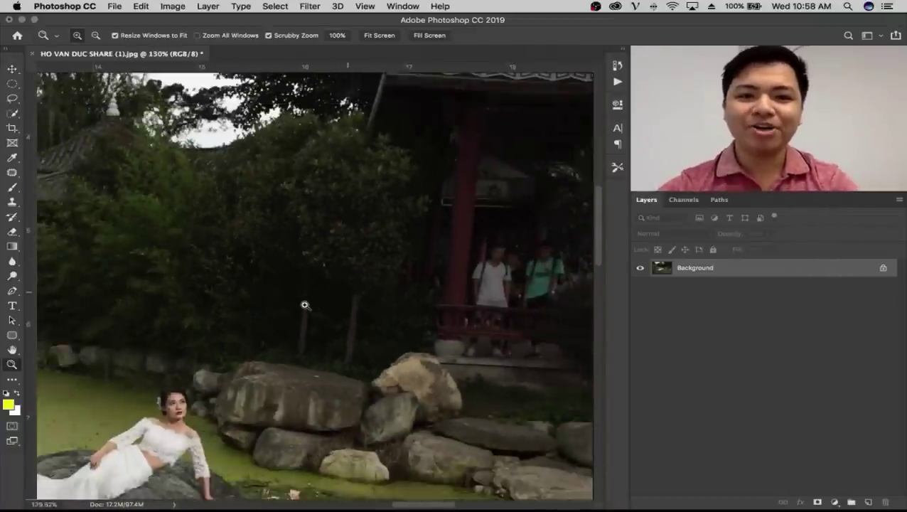
{"action": "left_click_drag", "start_coordinate": [403, 99], "coordinate": [494, 96]}
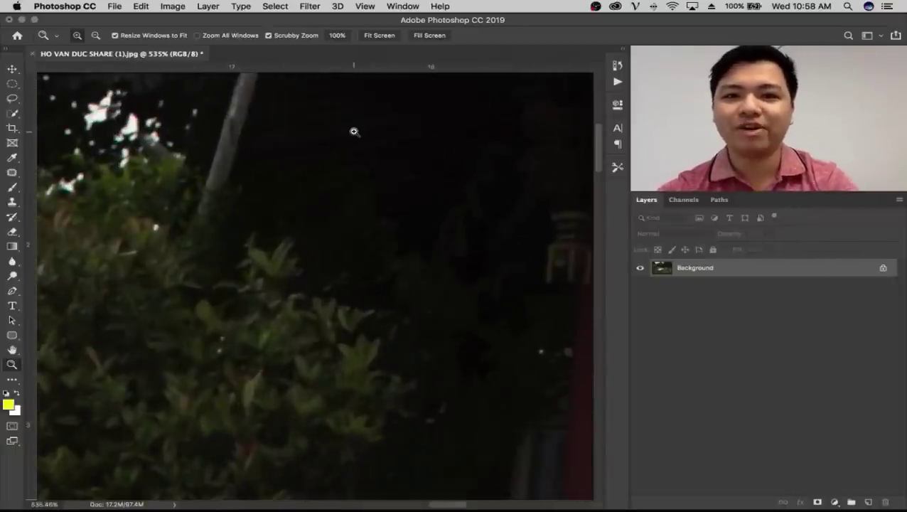
{"action": "left_click_drag", "start_coordinate": [348, 155], "coordinate": [300, 283]}
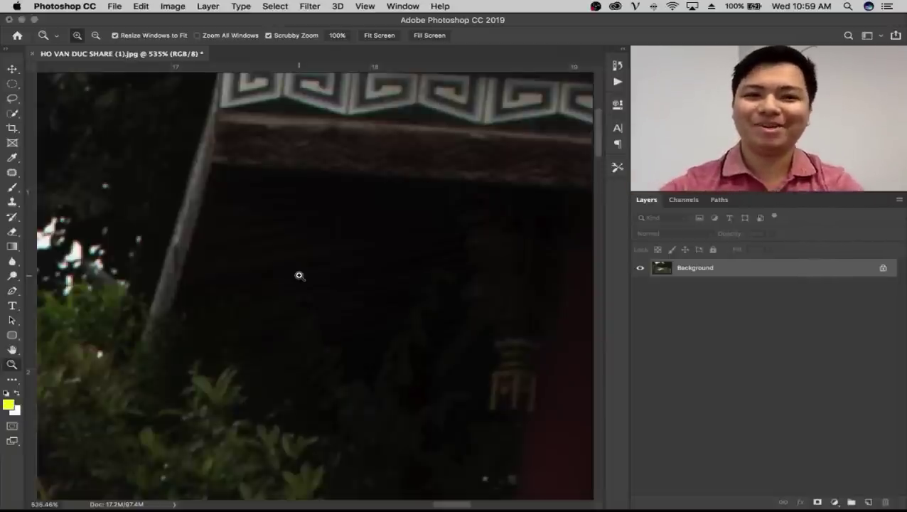
{"action": "left_click_drag", "start_coordinate": [302, 275], "coordinate": [238, 320]}
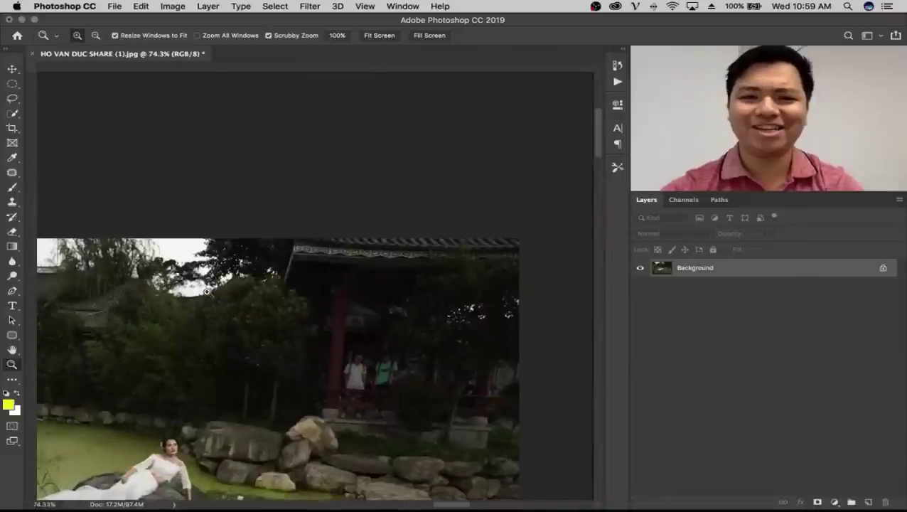
{"action": "left_click_drag", "start_coordinate": [285, 341], "coordinate": [370, 202]}
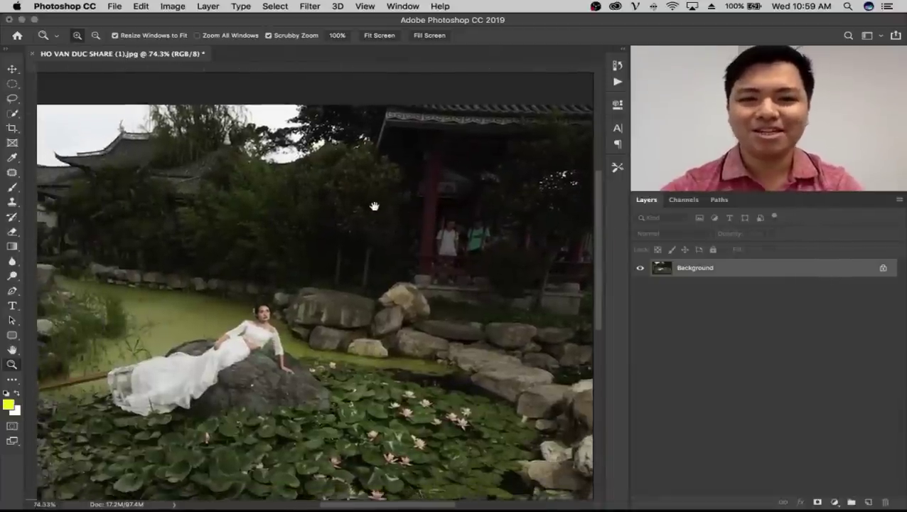
{"action": "left_click_drag", "start_coordinate": [332, 247], "coordinate": [302, 251]}
{"action": "left_click", "coordinate": [340, 248]}
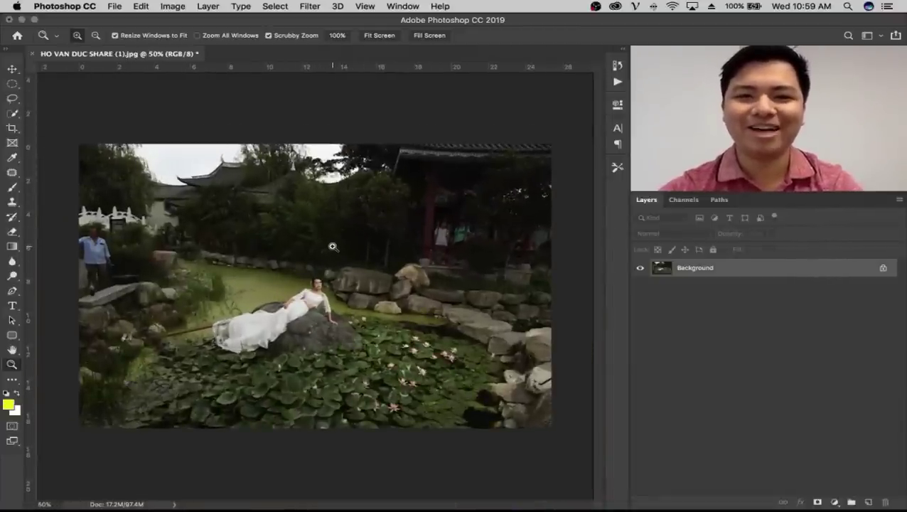
{"action": "left_click_drag", "start_coordinate": [348, 246], "coordinate": [358, 246]}
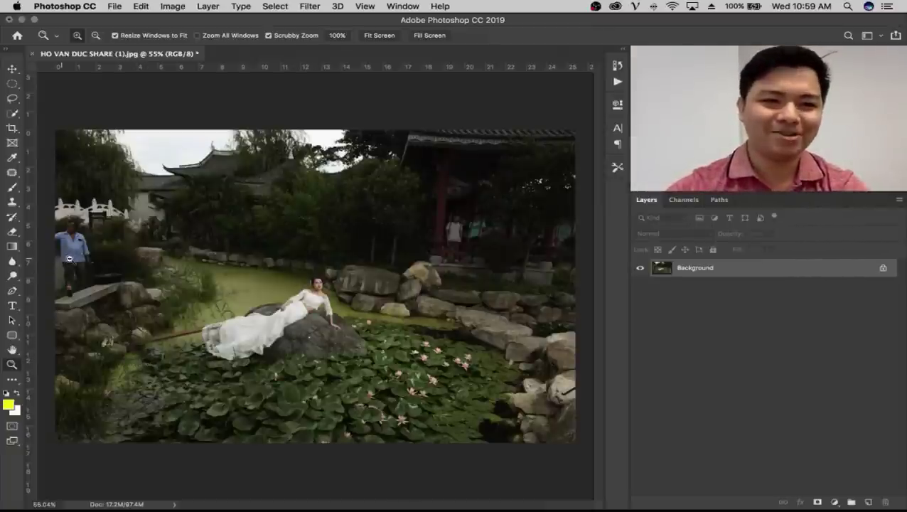
Step: Zoom in to inspect the man at left, the bottle and the pavilion roof, then zoom back out
{"action": "left_click_drag", "start_coordinate": [67, 259], "coordinate": [103, 262]}
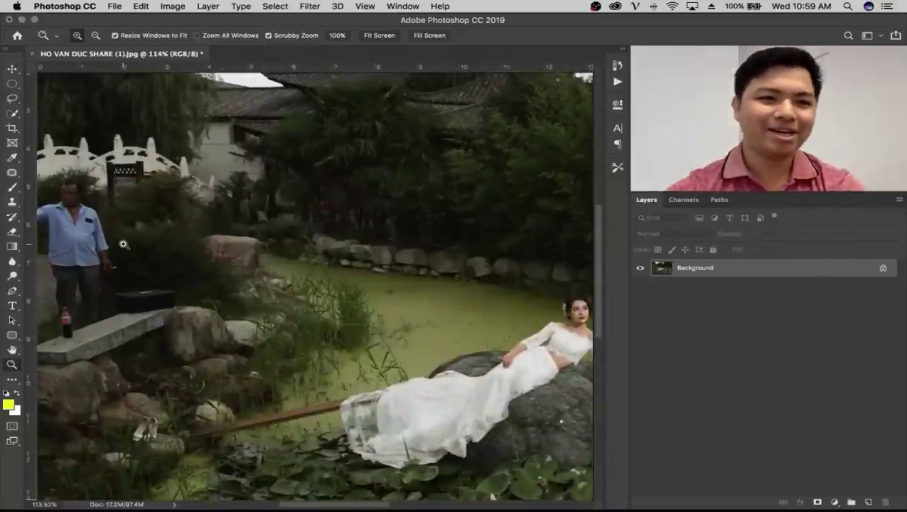
{"action": "left_click_drag", "start_coordinate": [390, 252], "coordinate": [236, 313]}
{"action": "left_click_drag", "start_coordinate": [336, 286], "coordinate": [307, 290]}
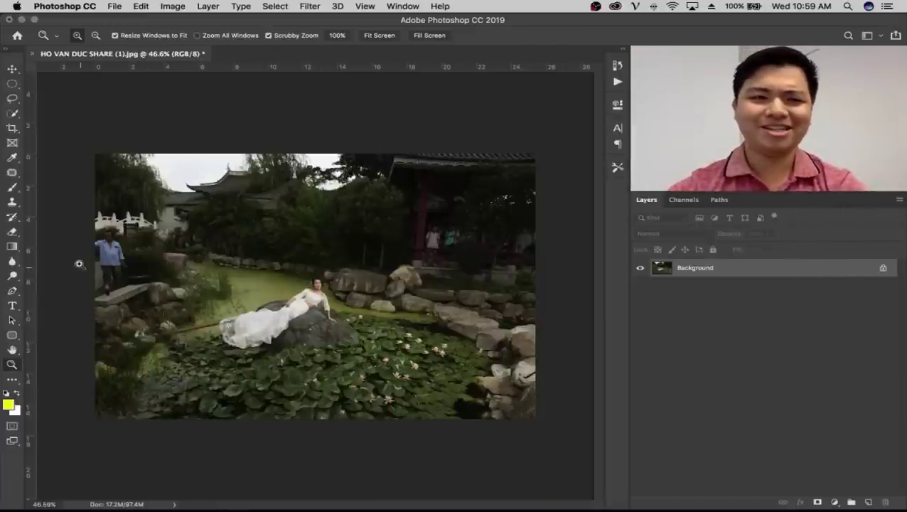
{"action": "mouse_move", "coordinate": [82, 265]}
{"action": "left_mouse_down"}
{"action": "mouse_move", "coordinate": [148, 261]}
{"action": "mouse_move", "coordinate": [293, 293]}
{"action": "left_mouse_up"}
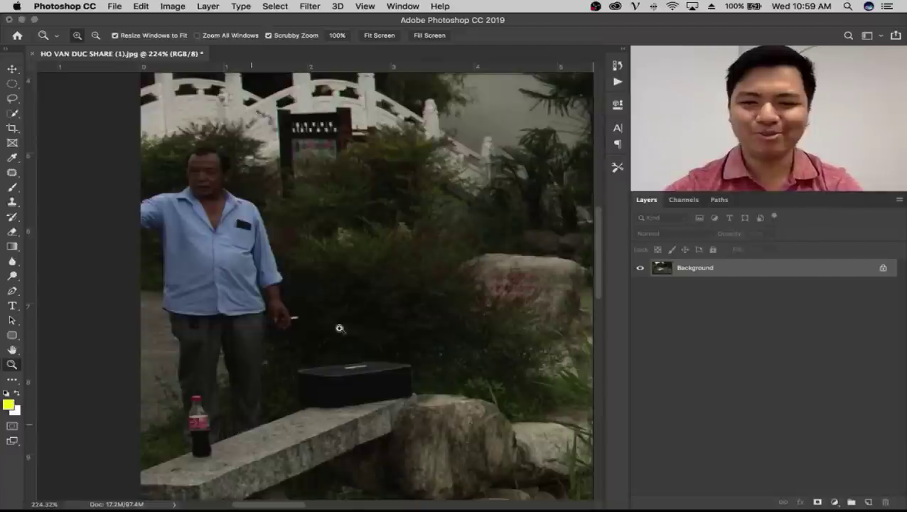
{"action": "left_click_drag", "start_coordinate": [344, 311], "coordinate": [320, 314]}
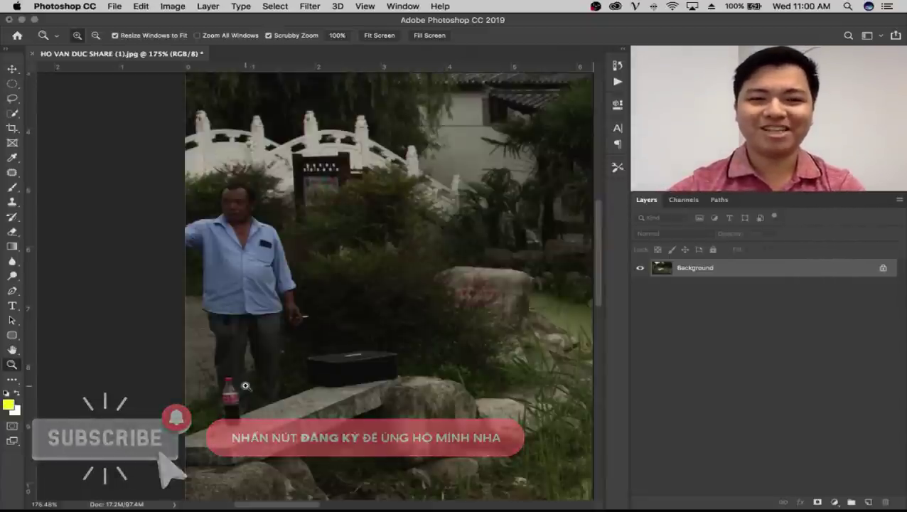
{"action": "left_click_drag", "start_coordinate": [216, 422], "coordinate": [302, 411]}
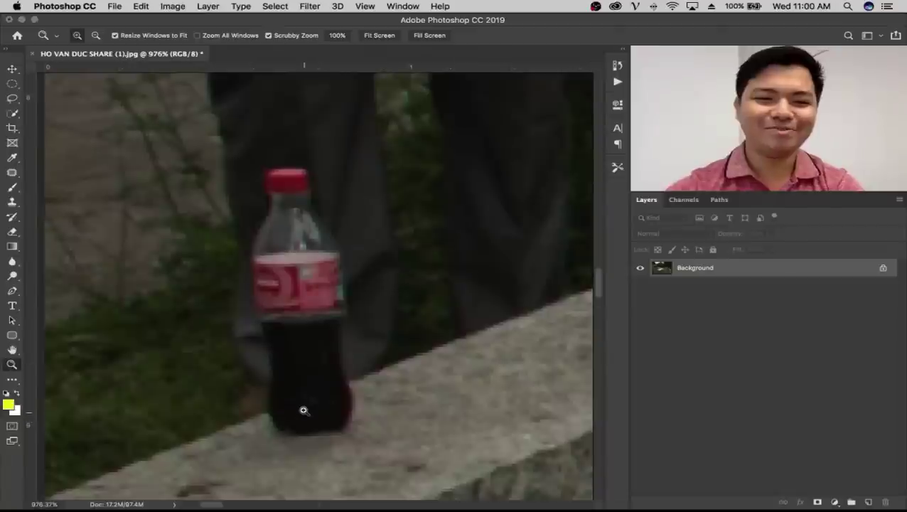
{"action": "left_click_drag", "start_coordinate": [322, 348], "coordinate": [243, 355]}
{"action": "mouse_move", "coordinate": [487, 376]}
{"action": "left_mouse_down"}
{"action": "mouse_move", "coordinate": [348, 251]}
{"action": "mouse_move", "coordinate": [224, 302]}
{"action": "left_mouse_up"}
{"action": "mouse_move", "coordinate": [351, 285]}
{"action": "left_mouse_down"}
{"action": "mouse_move", "coordinate": [293, 299]}
{"action": "mouse_move", "coordinate": [423, 172]}
{"action": "mouse_move", "coordinate": [391, 201]}
{"action": "mouse_move", "coordinate": [391, 318]}
{"action": "left_mouse_up"}
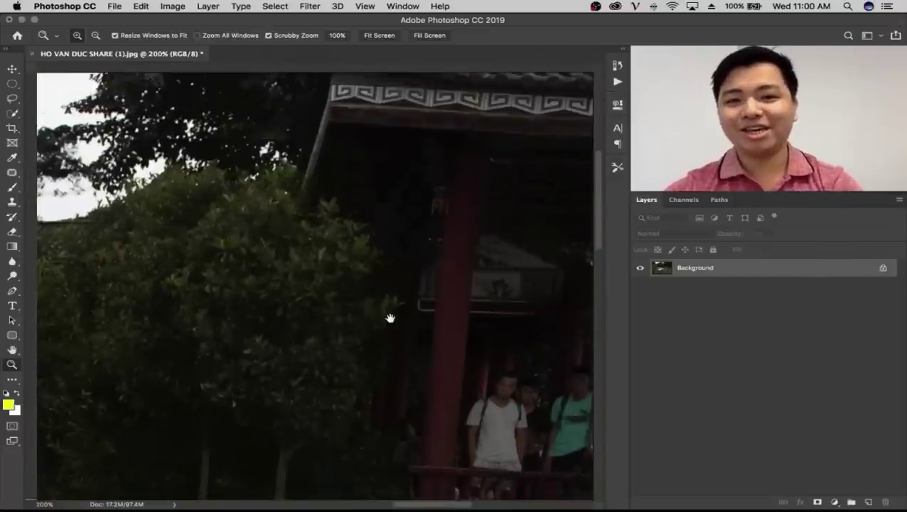
{"action": "left_click_drag", "start_coordinate": [370, 138], "coordinate": [403, 142]}
{"action": "mouse_move", "coordinate": [362, 163]}
{"action": "left_mouse_down"}
{"action": "mouse_move", "coordinate": [398, 165]}
{"action": "mouse_move", "coordinate": [403, 203]}
{"action": "left_mouse_up"}
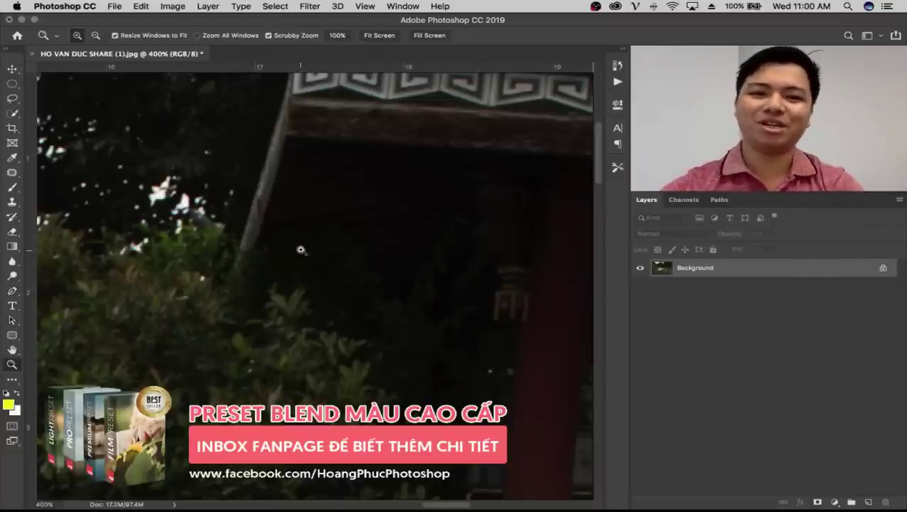
{"action": "mouse_move", "coordinate": [300, 251]}
{"action": "left_mouse_down"}
{"action": "mouse_move", "coordinate": [242, 338]}
{"action": "mouse_move", "coordinate": [257, 330]}
{"action": "left_mouse_up"}
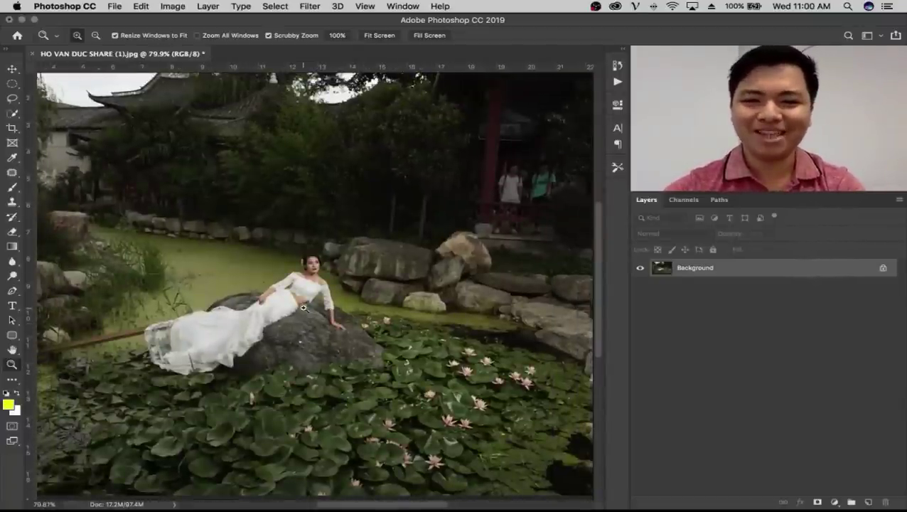
{"action": "mouse_move", "coordinate": [293, 320]}
{"action": "left_mouse_down"}
{"action": "mouse_move", "coordinate": [276, 315]}
{"action": "mouse_move", "coordinate": [290, 313]}
{"action": "left_mouse_up"}
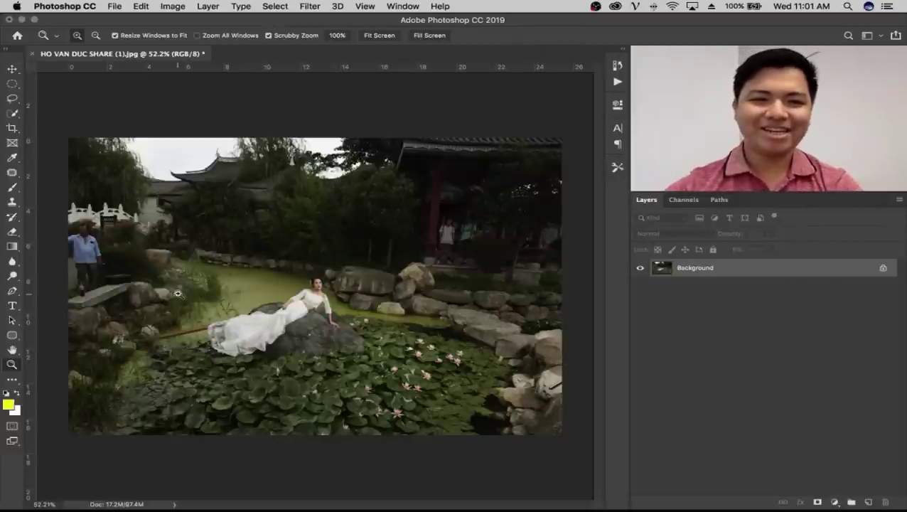
Step: Zoom in on the man, bench and speaker, then zoom out to the woman on the rock
{"action": "mouse_move", "coordinate": [98, 270]}
{"action": "left_mouse_down"}
{"action": "mouse_move", "coordinate": [196, 277]}
{"action": "mouse_move", "coordinate": [219, 305]}
{"action": "mouse_move", "coordinate": [244, 313]}
{"action": "left_mouse_up"}
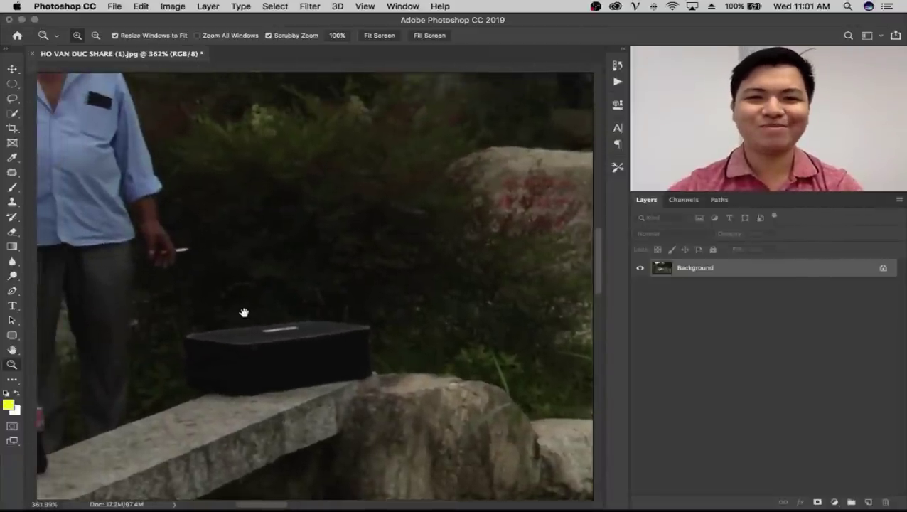
{"action": "mouse_move", "coordinate": [377, 194]}
{"action": "left_mouse_down"}
{"action": "mouse_move", "coordinate": [343, 246]}
{"action": "mouse_move", "coordinate": [356, 178]}
{"action": "left_mouse_up"}
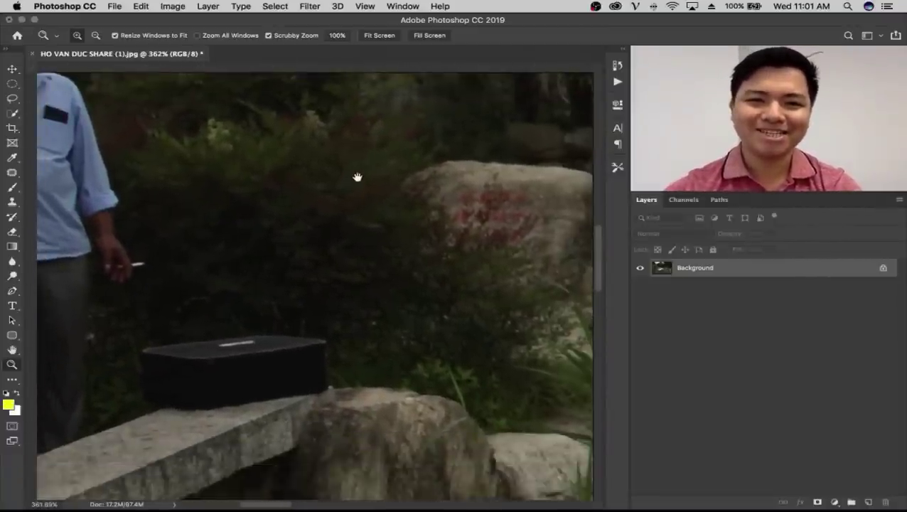
{"action": "scroll", "coordinate": [308, 212], "scroll_direction": "down", "scroll_amount": 10}
{"action": "key", "text": "ctrl+r"}
{"action": "left_click_drag", "start_coordinate": [494, 229], "coordinate": [239, 263]}
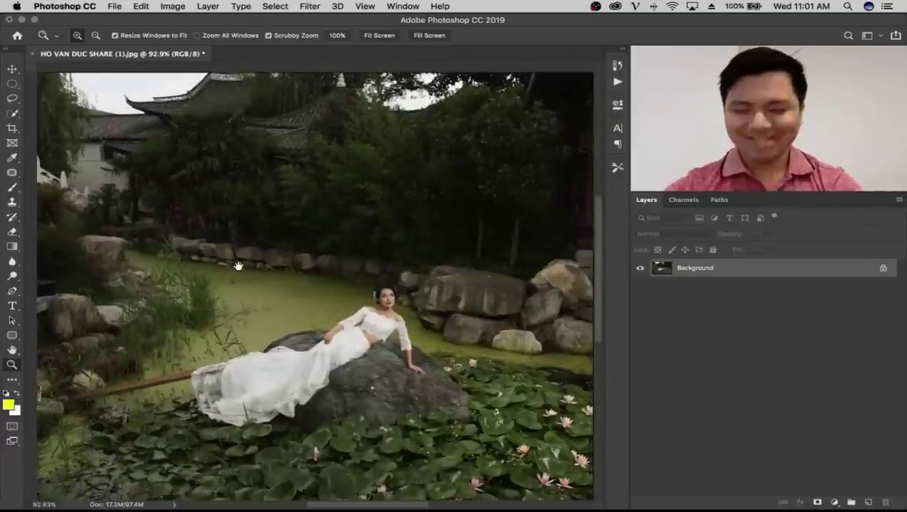
{"action": "scroll", "coordinate": [382, 237], "scroll_direction": "down", "scroll_amount": 1}
{"action": "scroll", "coordinate": [382, 238], "scroll_direction": "down", "scroll_amount": 5}
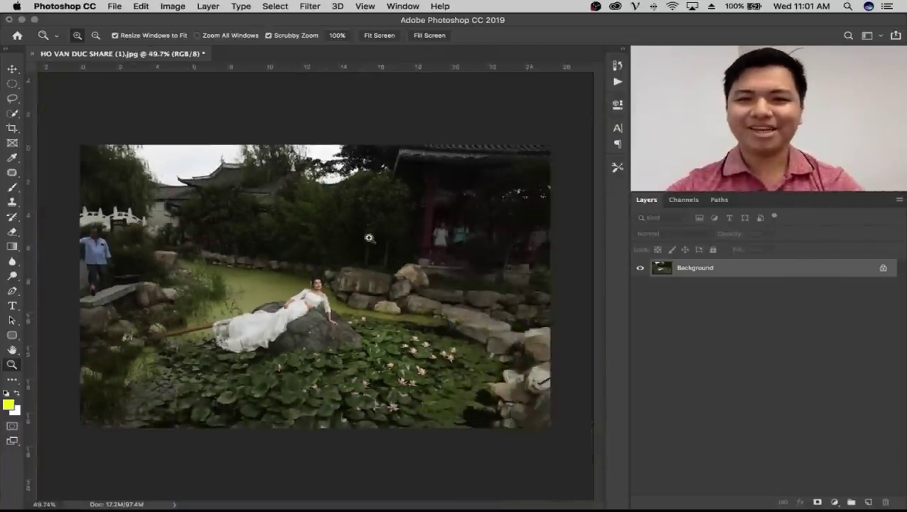
Step: Switch to Chrome and load facebook.com in a new tab
{"action": "mouse_move", "coordinate": [263, 508]}
{"action": "left_click", "coordinate": [263, 488]}
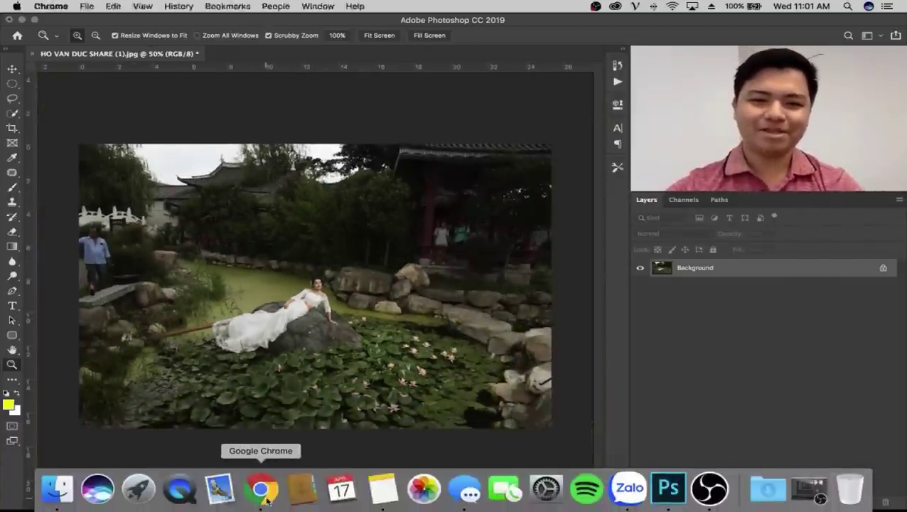
{"action": "left_click", "coordinate": [666, 28]}
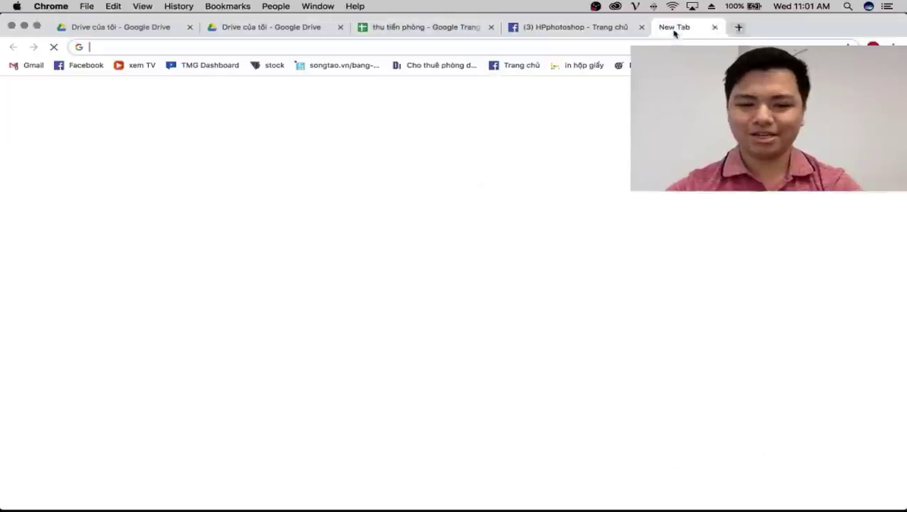
{"action": "type", "text": "face"}
{"action": "key", "text": "Return"}
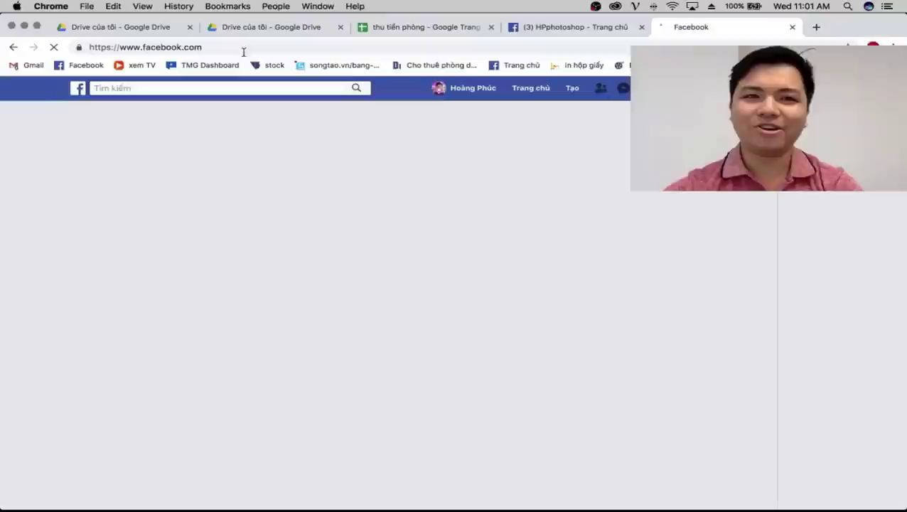
Step: Open the HPphotoshop shortcut and scroll down to its GIVE AWAY post
{"action": "scroll", "coordinate": [19, 287], "scroll_direction": "down", "scroll_amount": 3}
{"action": "left_click", "coordinate": [15, 271]}
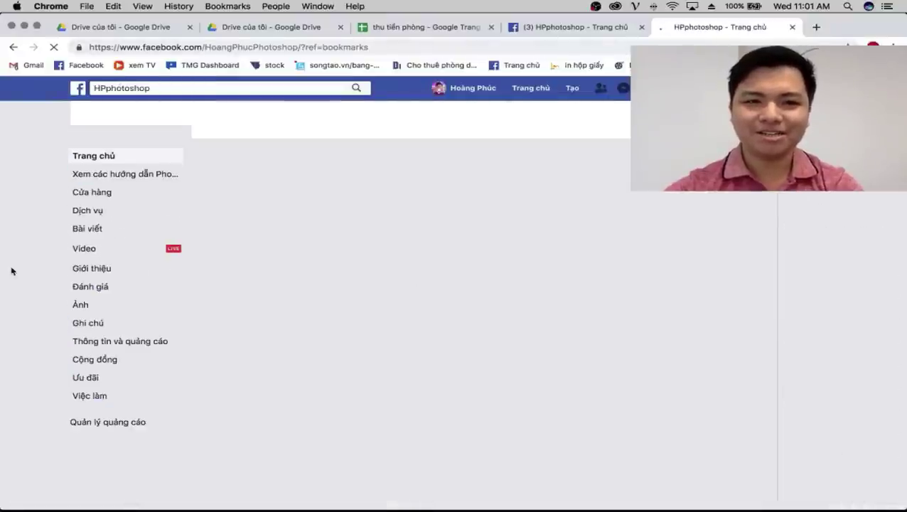
{"action": "scroll", "coordinate": [23, 262], "scroll_direction": "down", "scroll_amount": 5}
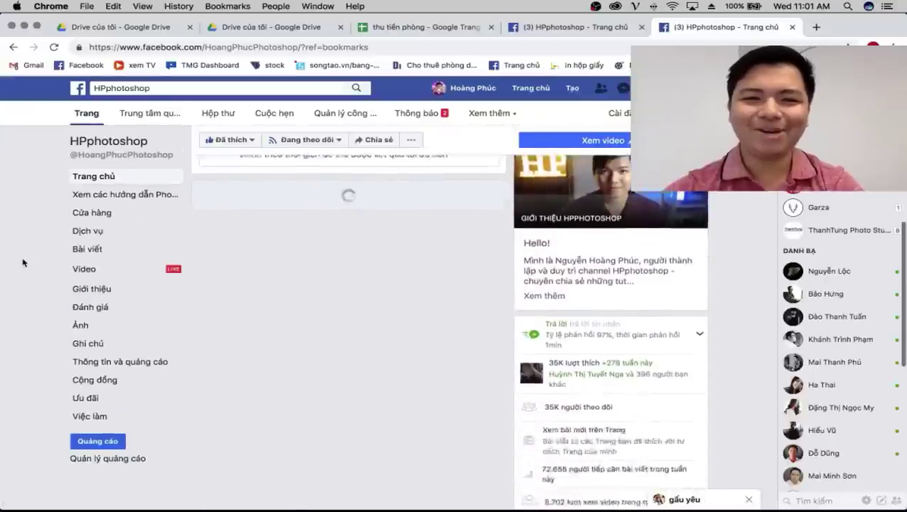
{"action": "scroll", "coordinate": [22, 263], "scroll_direction": "down", "scroll_amount": 5}
{"action": "scroll", "coordinate": [22, 263], "scroll_direction": "down", "scroll_amount": 4}
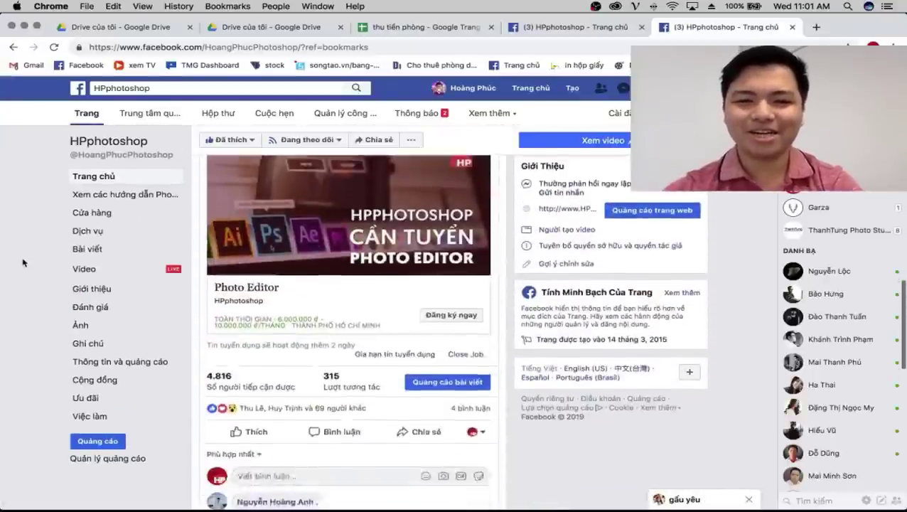
{"action": "scroll", "coordinate": [22, 262], "scroll_direction": "down", "scroll_amount": 2}
{"action": "scroll", "coordinate": [23, 262], "scroll_direction": "down", "scroll_amount": 3}
{"action": "scroll", "coordinate": [22, 262], "scroll_direction": "down", "scroll_amount": 6}
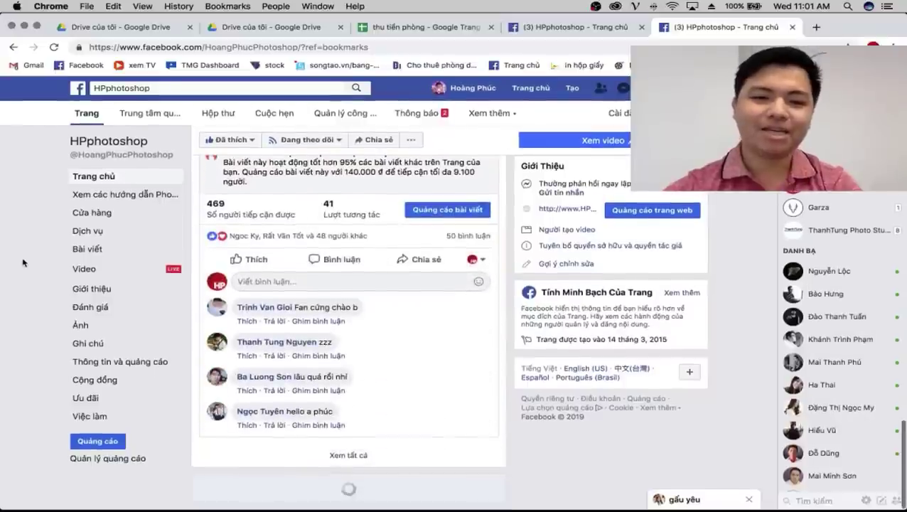
{"action": "scroll", "coordinate": [22, 262], "scroll_direction": "down", "scroll_amount": 5}
{"action": "scroll", "coordinate": [23, 262], "scroll_direction": "down", "scroll_amount": 5}
{"action": "scroll", "coordinate": [23, 262], "scroll_direction": "down", "scroll_amount": 5}
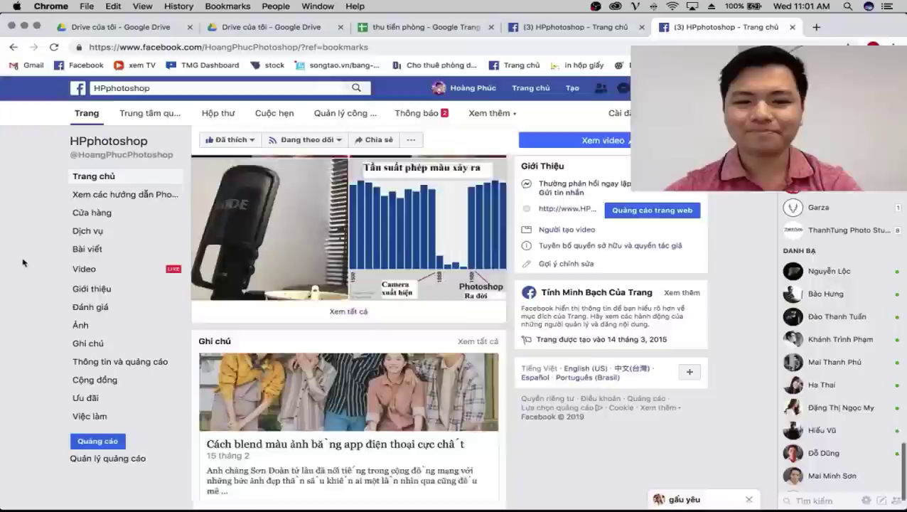
{"action": "scroll", "coordinate": [23, 263], "scroll_direction": "down", "scroll_amount": 1}
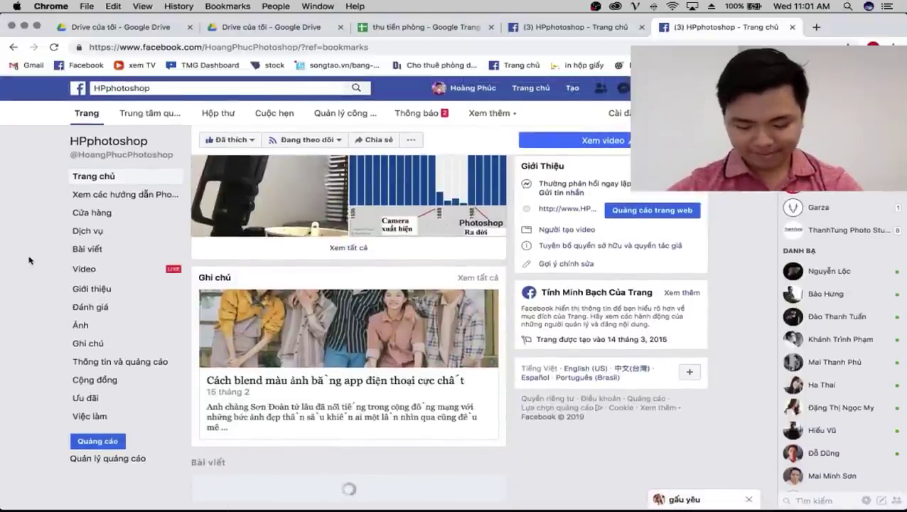
{"action": "scroll", "coordinate": [28, 261], "scroll_direction": "down", "scroll_amount": 4}
{"action": "scroll", "coordinate": [28, 260], "scroll_direction": "down", "scroll_amount": 3}
{"action": "scroll", "coordinate": [30, 261], "scroll_direction": "up", "scroll_amount": 2}
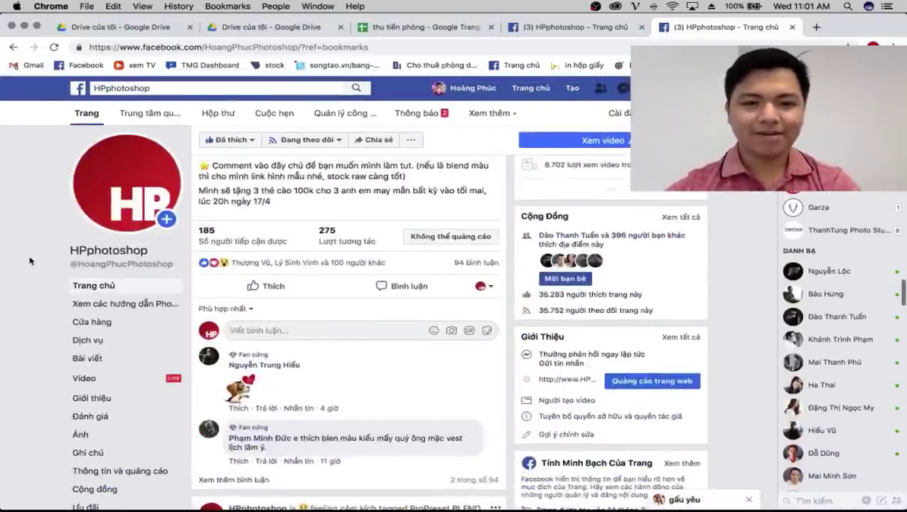
{"action": "scroll", "coordinate": [29, 261], "scroll_direction": "up", "scroll_amount": 2}
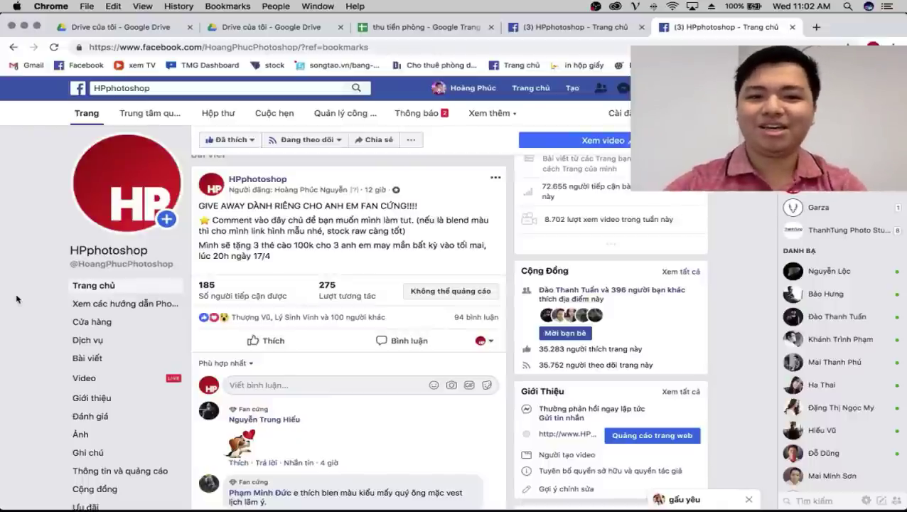
{"action": "scroll", "coordinate": [17, 299], "scroll_direction": "down", "scroll_amount": 1}
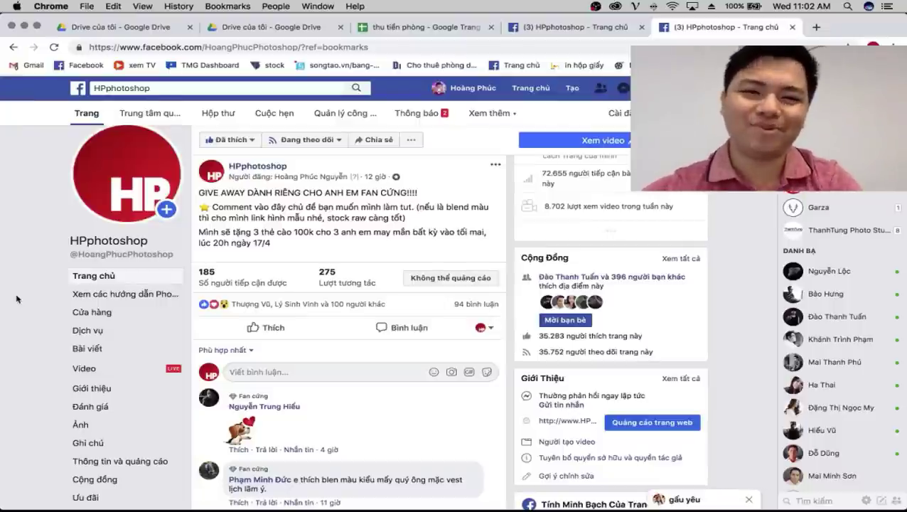
Step: Edit the GIVE AWAY post's ending so the date reads 'ngày 17/4', and save it
{"action": "left_click", "coordinate": [495, 167]}
{"action": "left_click", "coordinate": [220, 294]}
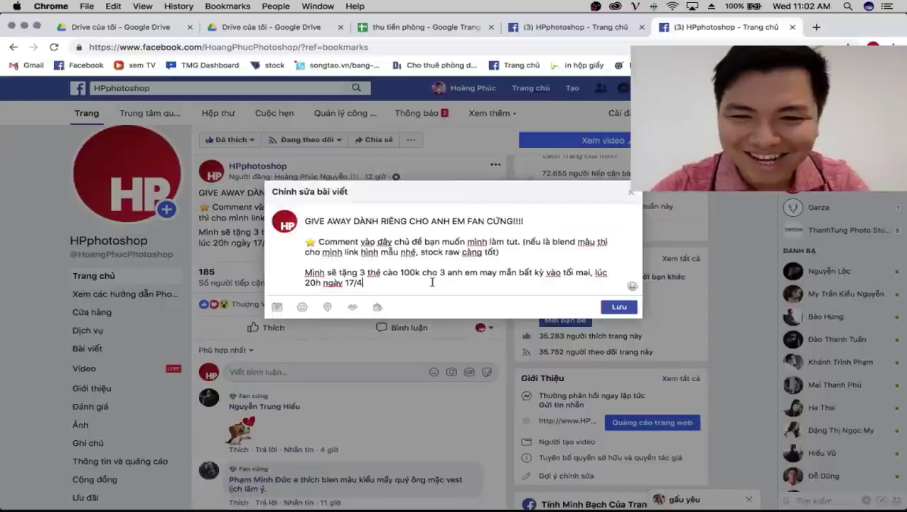
{"action": "mouse_move", "coordinate": [363, 283]}
{"action": "left_mouse_down"}
{"action": "mouse_move", "coordinate": [589, 274]}
{"action": "mouse_move", "coordinate": [563, 274]}
{"action": "left_mouse_up"}
{"action": "type", "text": "h"}
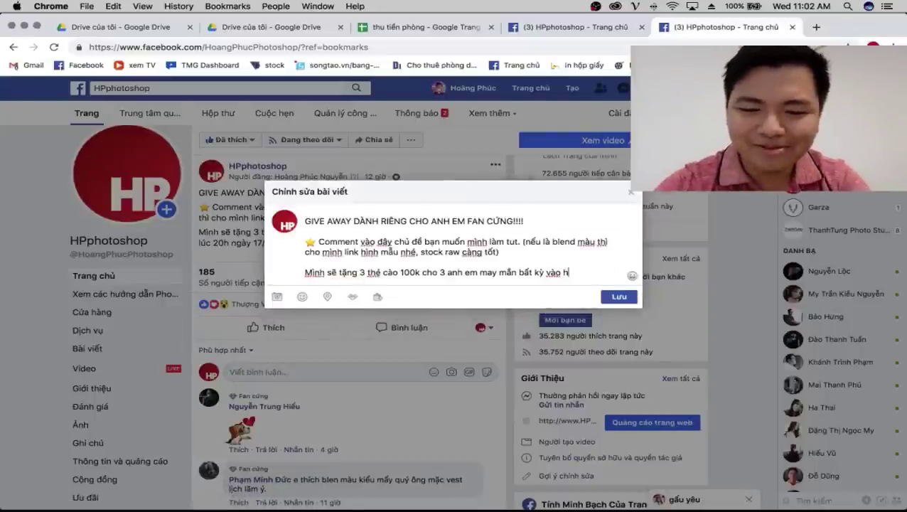
{"action": "key", "text": "BackSpace"}
{"action": "type", "text": "ngày 17"}
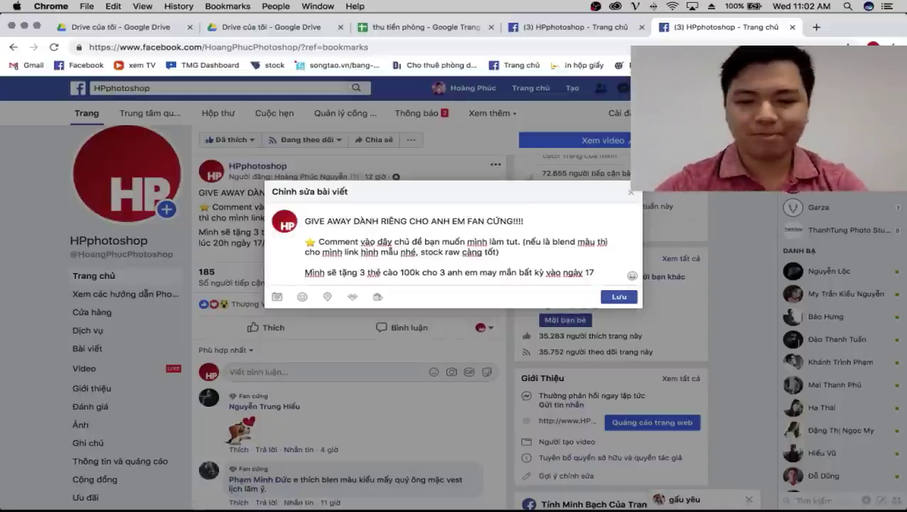
{"action": "type", "text": "17/4"}
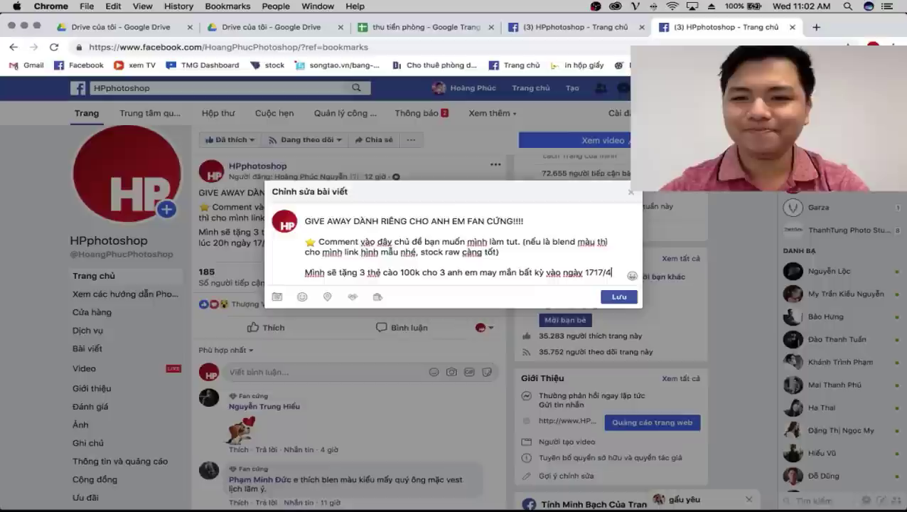
{"action": "key", "text": "BackSpace"}
{"action": "key", "text": "BackSpace"}
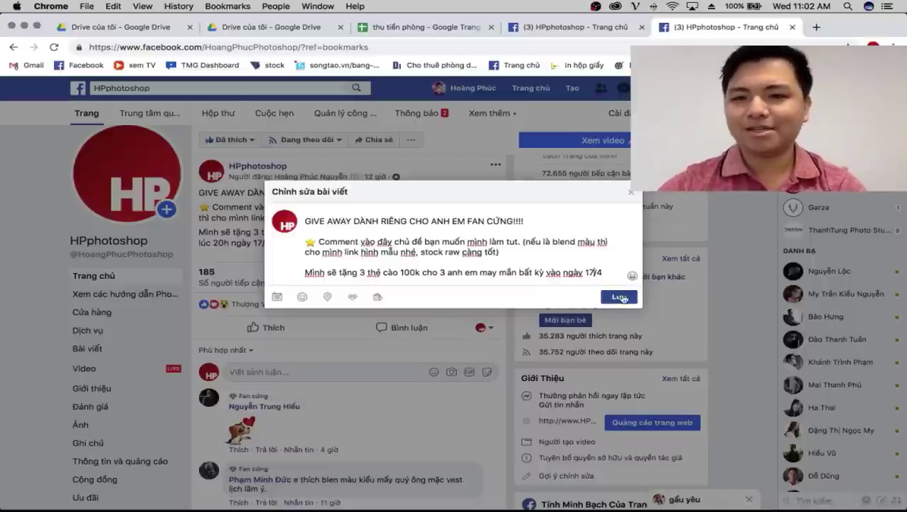
{"action": "left_click", "coordinate": [619, 296]}
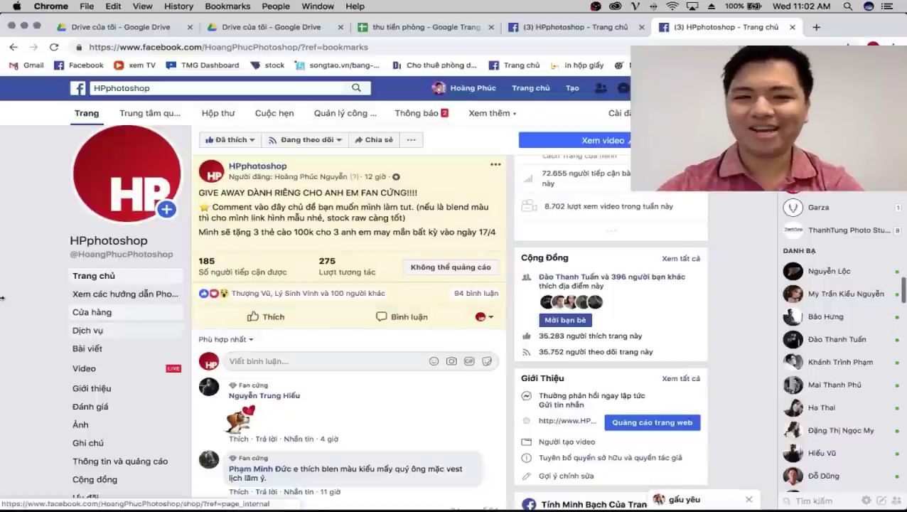
Step: Scroll through the updated giveaway post and its fan comments
{"action": "scroll", "coordinate": [15, 295], "scroll_direction": "down", "scroll_amount": 5}
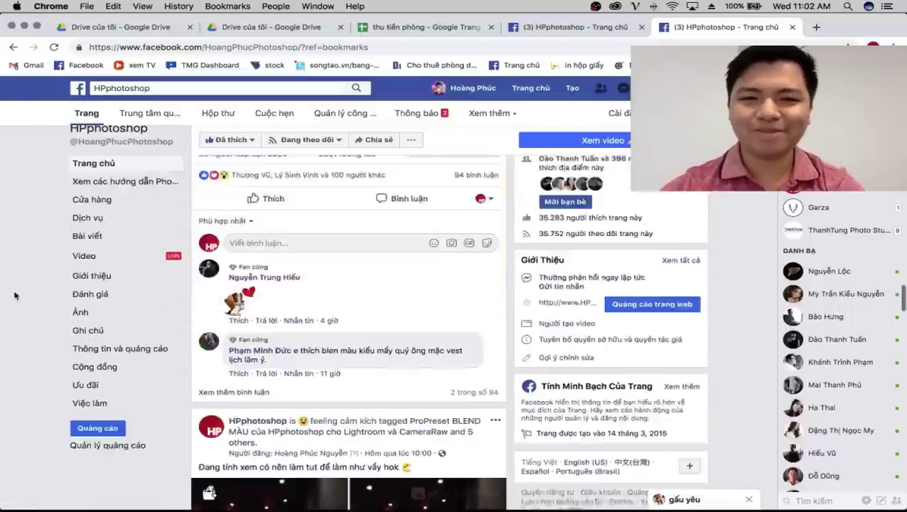
{"action": "scroll", "coordinate": [14, 295], "scroll_direction": "up", "scroll_amount": 4}
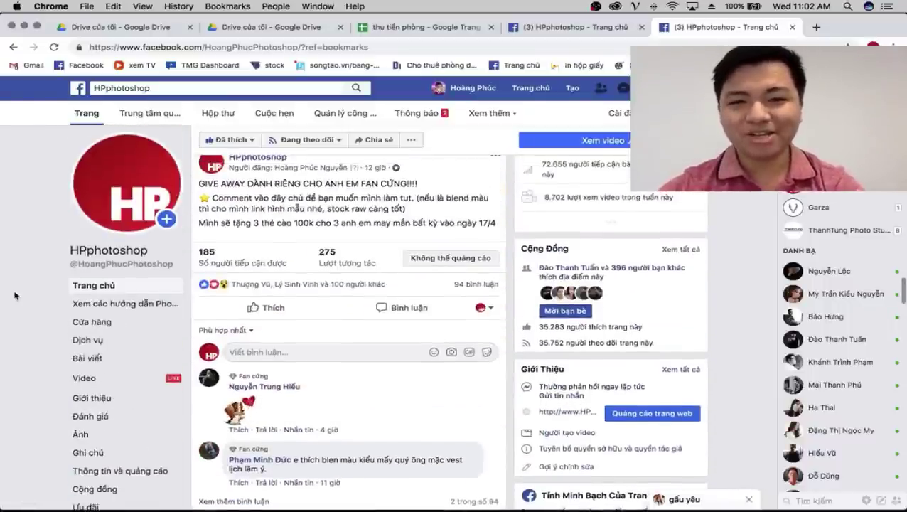
{"action": "scroll", "coordinate": [14, 295], "scroll_direction": "up", "scroll_amount": 1}
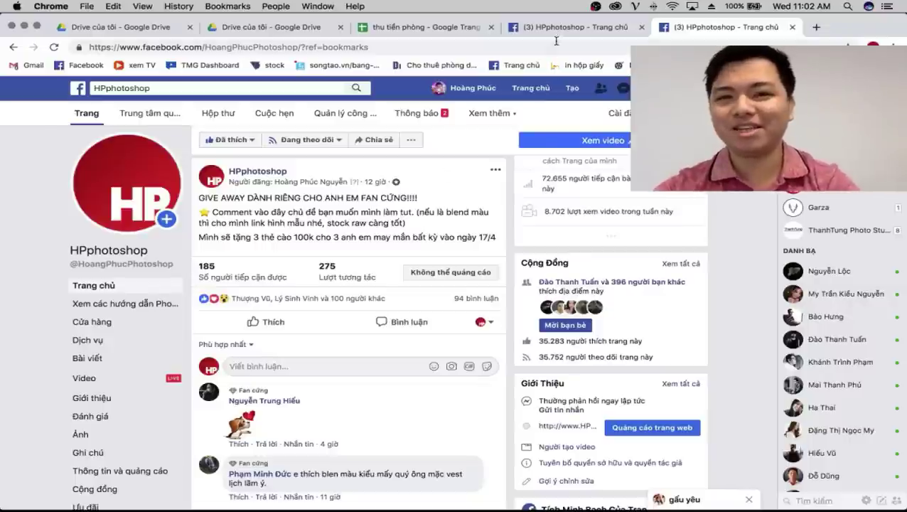
{"action": "mouse_move", "coordinate": [668, 489]}
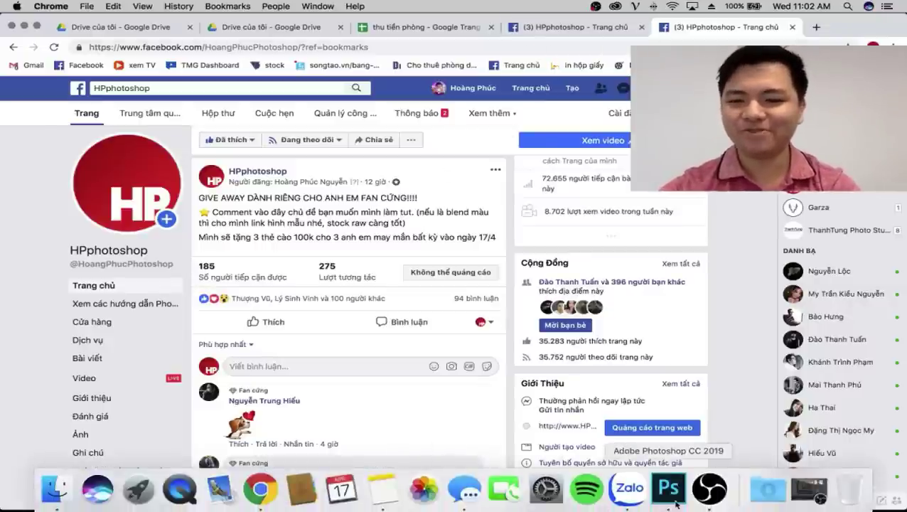
{"action": "scroll", "coordinate": [360, 327], "scroll_direction": "down", "scroll_amount": 3}
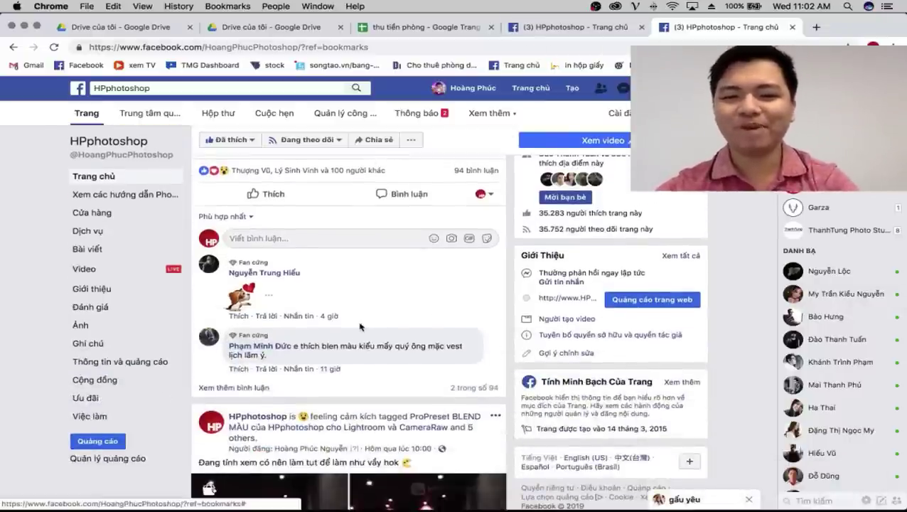
{"action": "scroll", "coordinate": [362, 324], "scroll_direction": "up", "scroll_amount": 1}
{"action": "scroll", "coordinate": [363, 324], "scroll_direction": "down", "scroll_amount": 2}
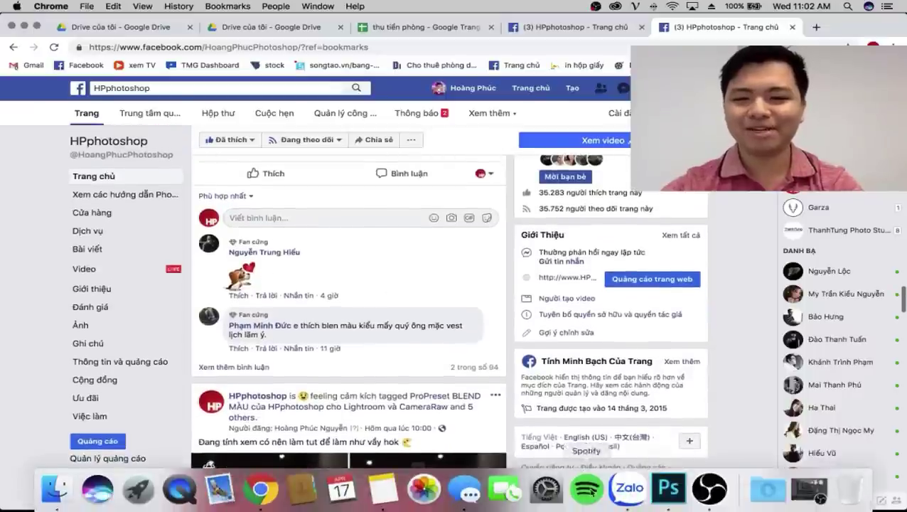
Step: Back in Photoshop, zoom in on the man and the Coke bottle, then zoom out to the whole photo
{"action": "left_click", "coordinate": [670, 489]}
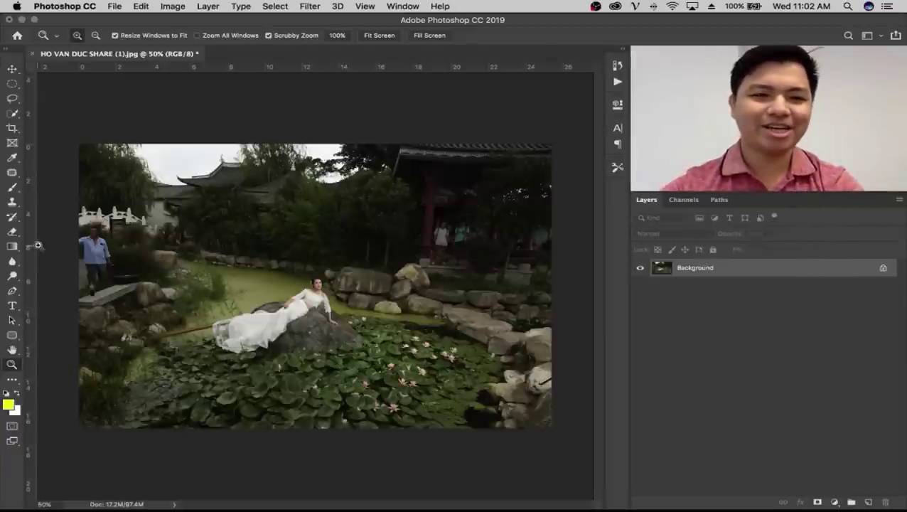
{"action": "left_click_drag", "start_coordinate": [66, 250], "coordinate": [128, 251]}
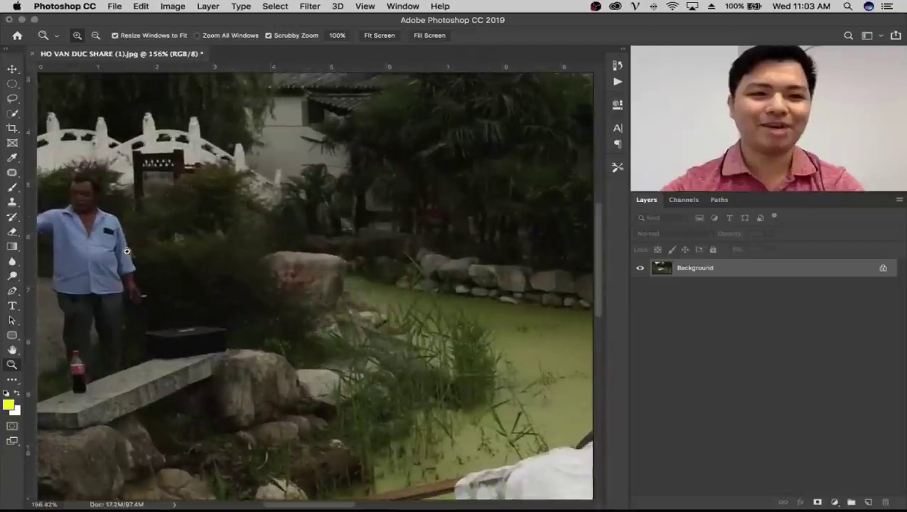
{"action": "left_click_drag", "start_coordinate": [189, 327], "coordinate": [350, 263]}
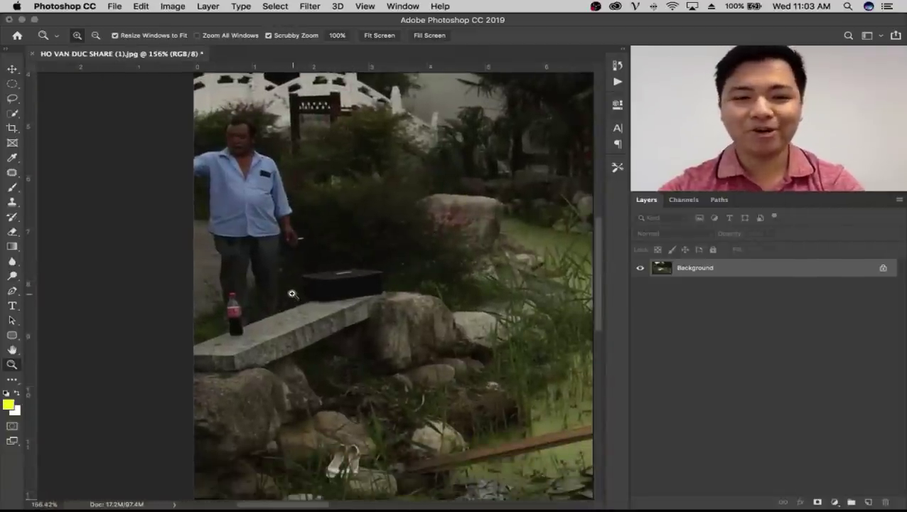
{"action": "mouse_move", "coordinate": [226, 321]}
{"action": "left_mouse_down"}
{"action": "mouse_move", "coordinate": [337, 317]}
{"action": "mouse_move", "coordinate": [224, 317]}
{"action": "left_mouse_up"}
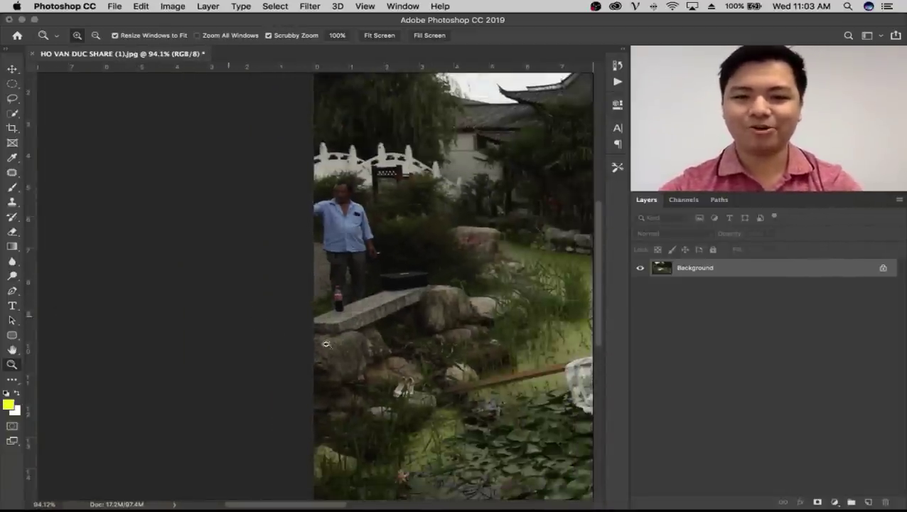
{"action": "scroll", "coordinate": [427, 298], "scroll_direction": "right", "scroll_amount": 5}
{"action": "scroll", "coordinate": [285, 299], "scroll_direction": "right", "scroll_amount": 3}
{"action": "scroll", "coordinate": [341, 291], "scroll_direction": "right", "scroll_amount": 5}
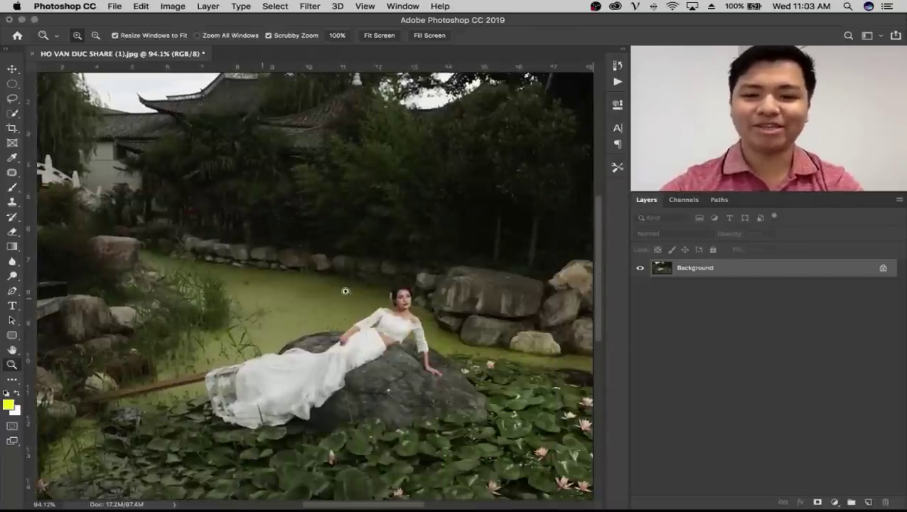
{"action": "left_click_drag", "start_coordinate": [346, 291], "coordinate": [298, 291]}
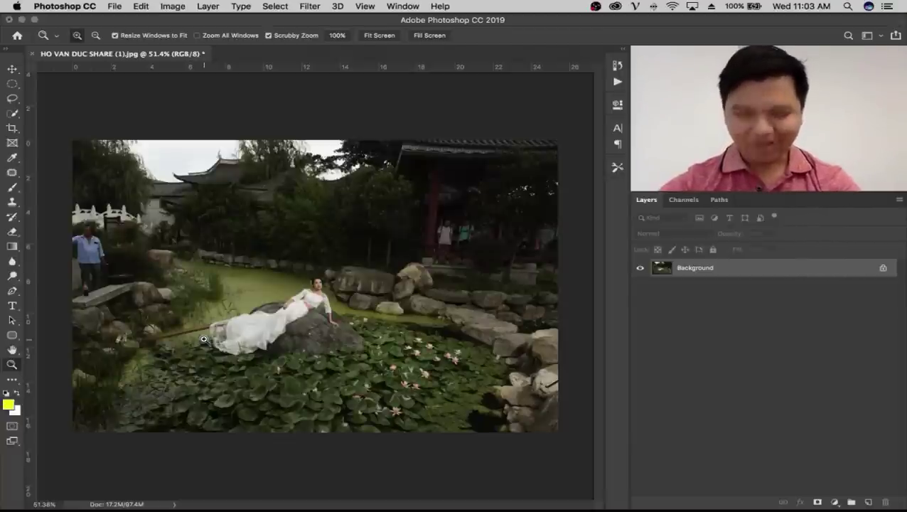
{"action": "mouse_move", "coordinate": [205, 342]}
{"action": "left_mouse_down"}
{"action": "mouse_move", "coordinate": [296, 322]}
{"action": "mouse_move", "coordinate": [284, 323]}
{"action": "left_mouse_up"}
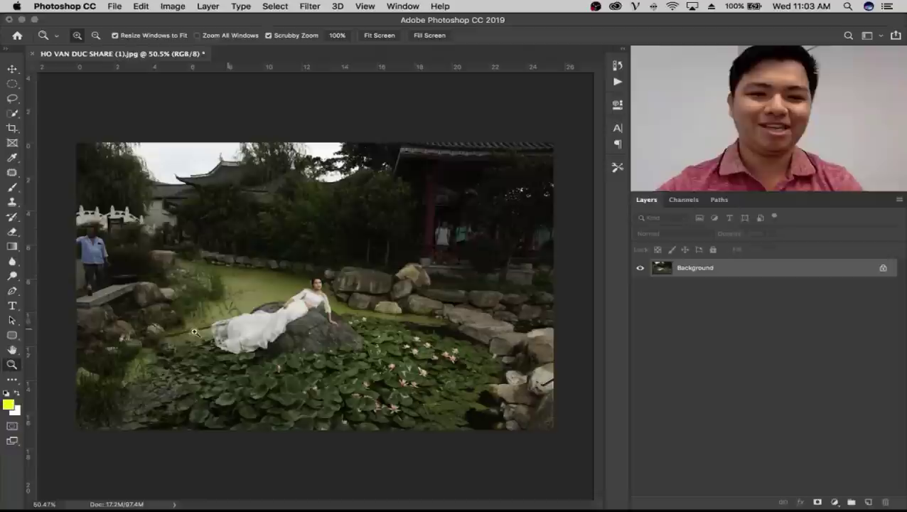
{"action": "left_click_drag", "start_coordinate": [196, 332], "coordinate": [204, 340]}
{"action": "key", "text": "super+r"}
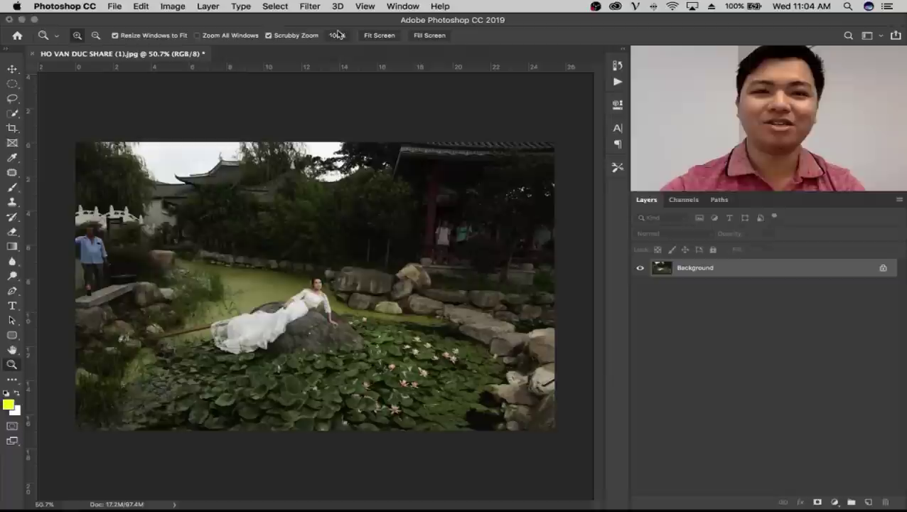
{"action": "left_click", "coordinate": [310, 6]}
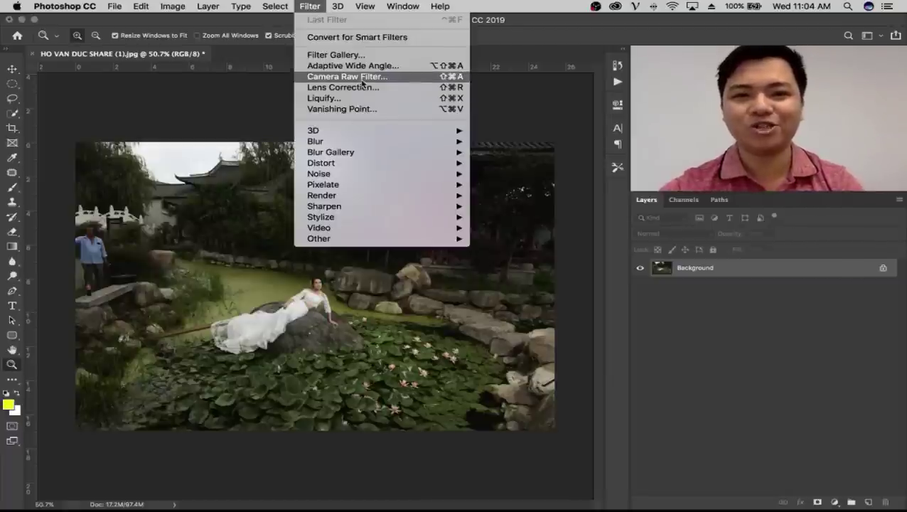
{"action": "left_click", "coordinate": [368, 302]}
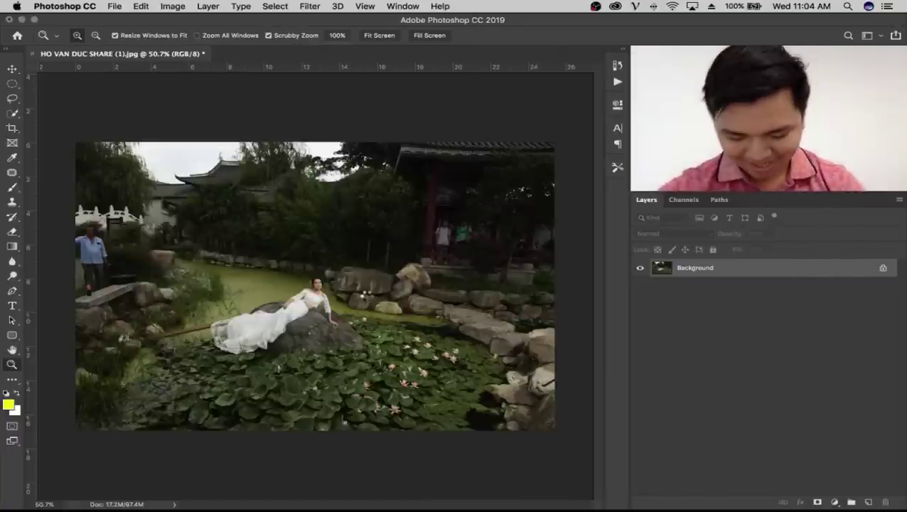
{"action": "key", "text": "ctrl+shift+a"}
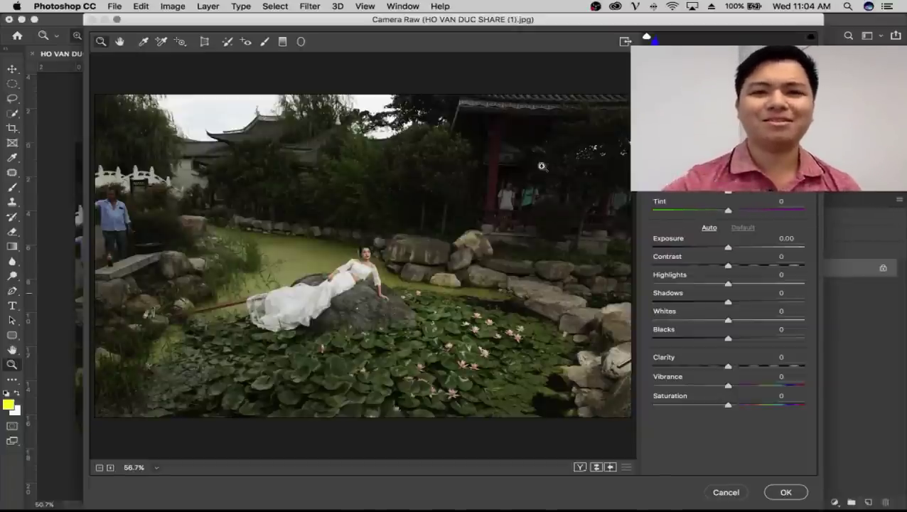
{"action": "left_click", "coordinate": [725, 491]}
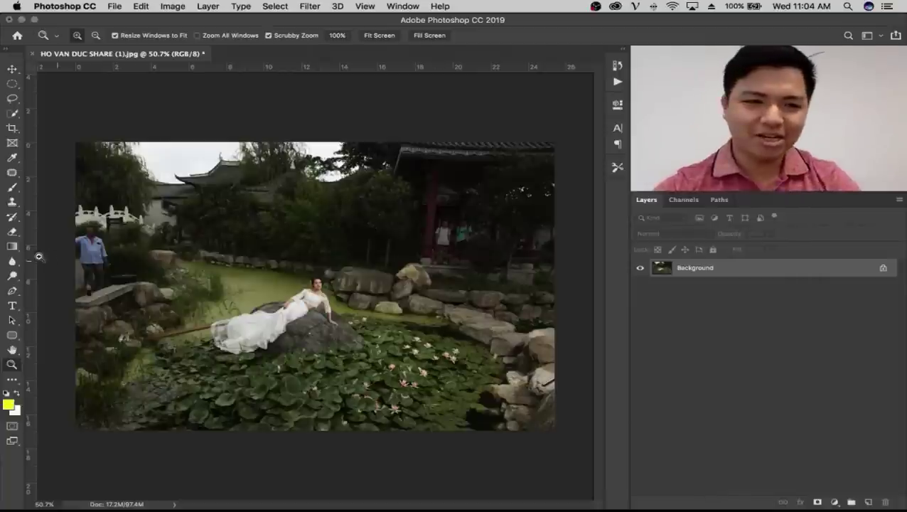
Step: Select the Brush with default black/white colours and 100% hardness
{"action": "key", "text": "b"}
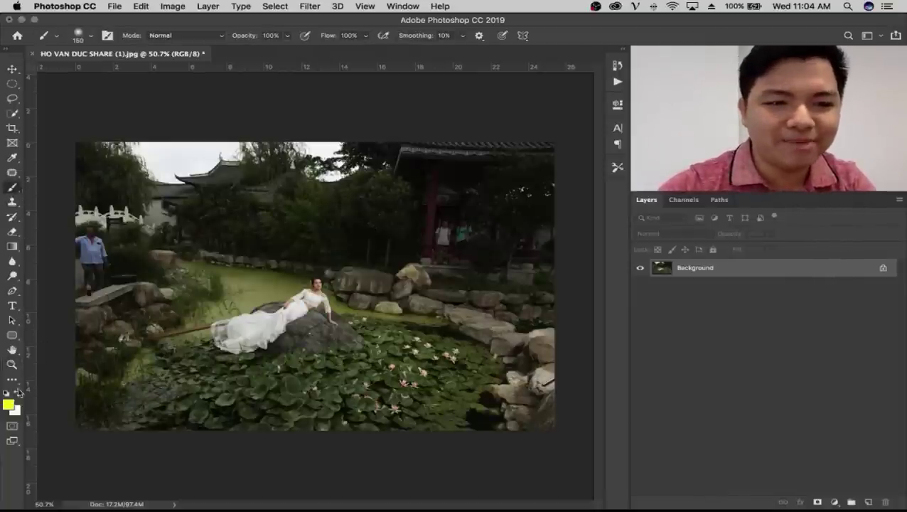
{"action": "left_click", "coordinate": [7, 392]}
{"action": "right_click", "coordinate": [267, 247]}
{"action": "left_click_drag", "start_coordinate": [387, 300], "coordinate": [406, 300]}
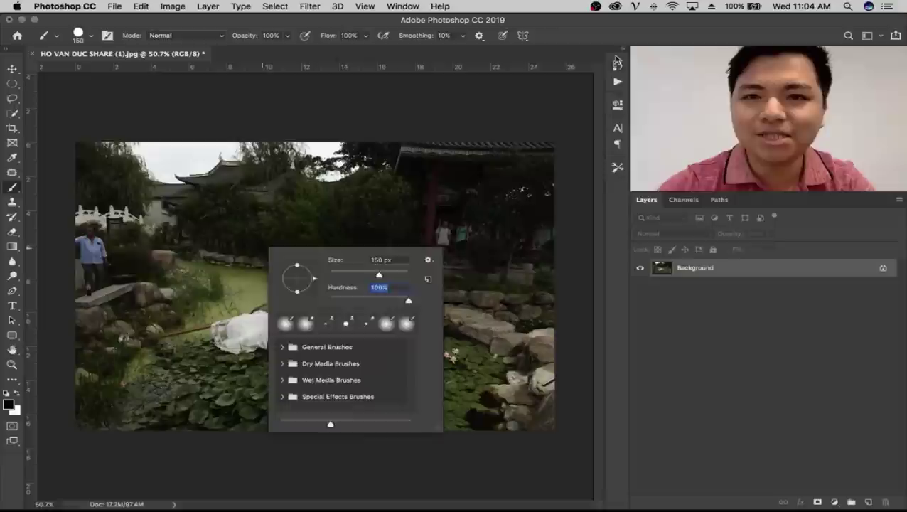
{"action": "key", "text": "Return"}
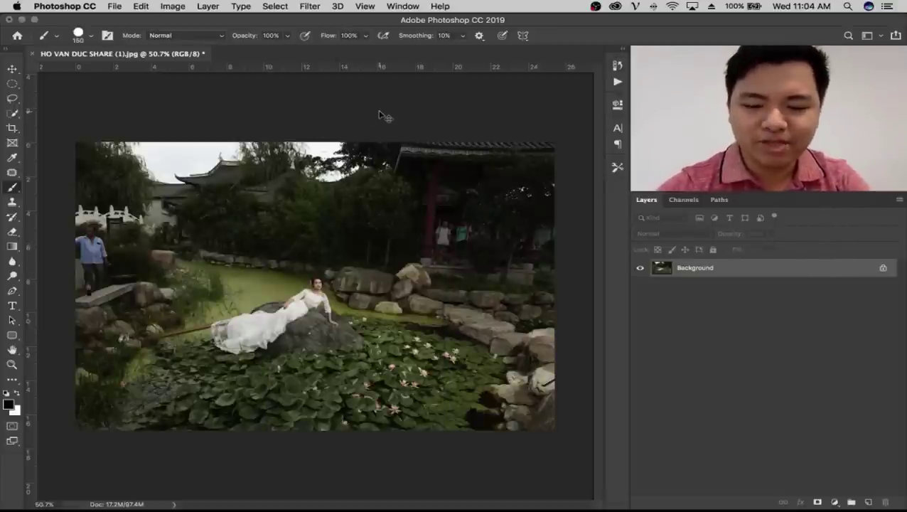
Step: Paint a black test stroke on a new Layer 1, then delete that layer
{"action": "key", "text": "ctrl+shift+n"}
{"action": "key", "text": "Return"}
{"action": "left_click_drag", "start_coordinate": [262, 209], "coordinate": [452, 283]}
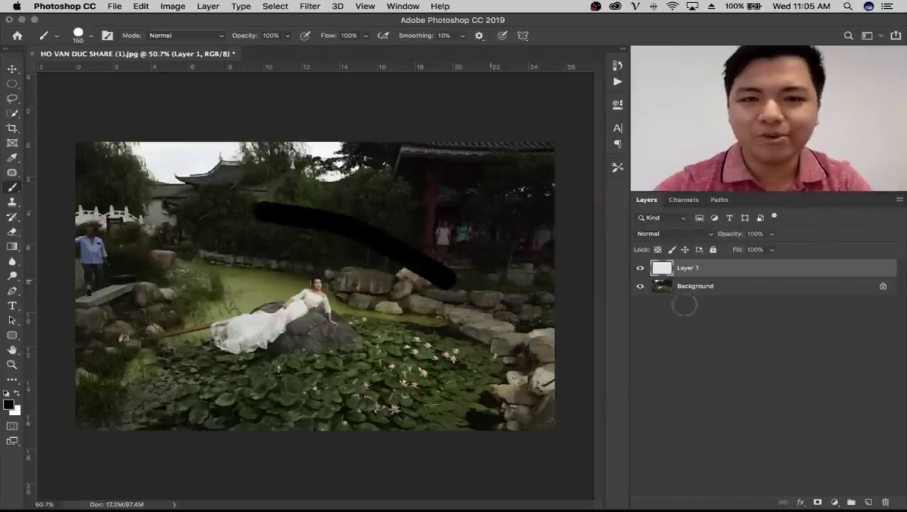
{"action": "double_click", "coordinate": [743, 273]}
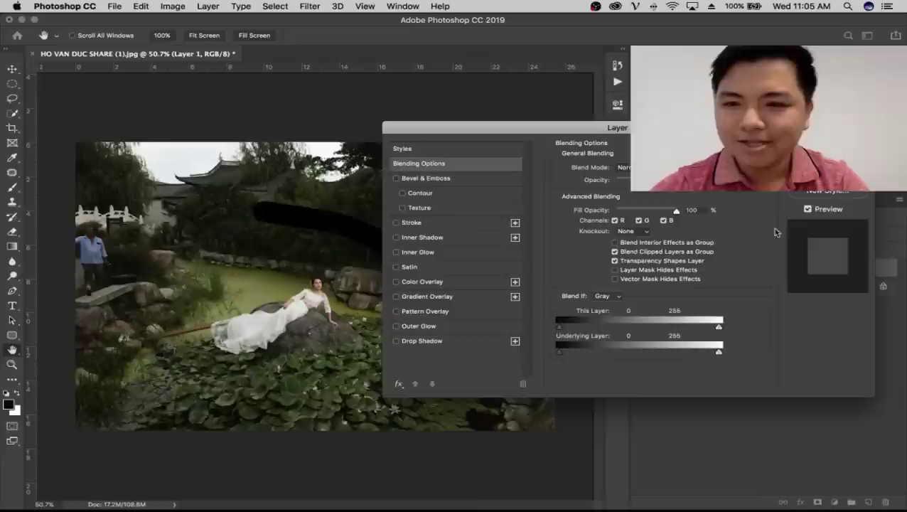
{"action": "key", "text": "Escape"}
{"action": "right_click", "coordinate": [741, 273]}
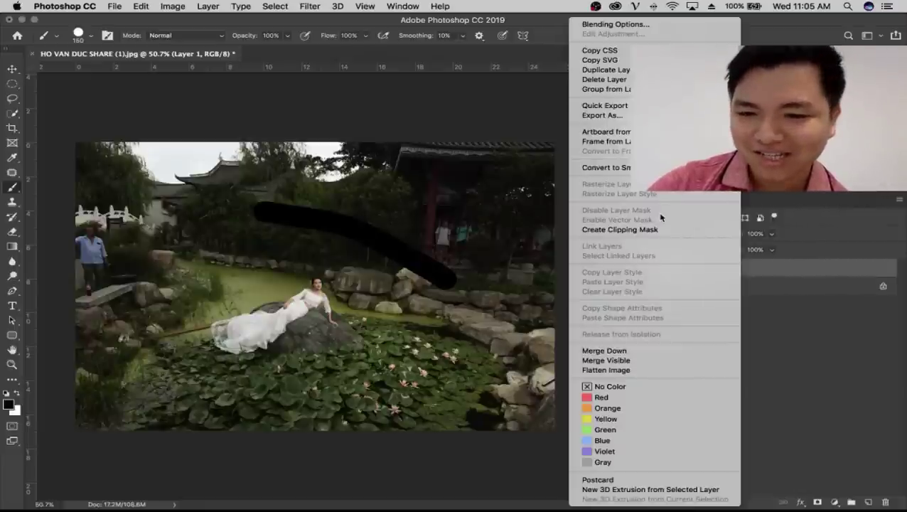
{"action": "left_click", "coordinate": [813, 307]}
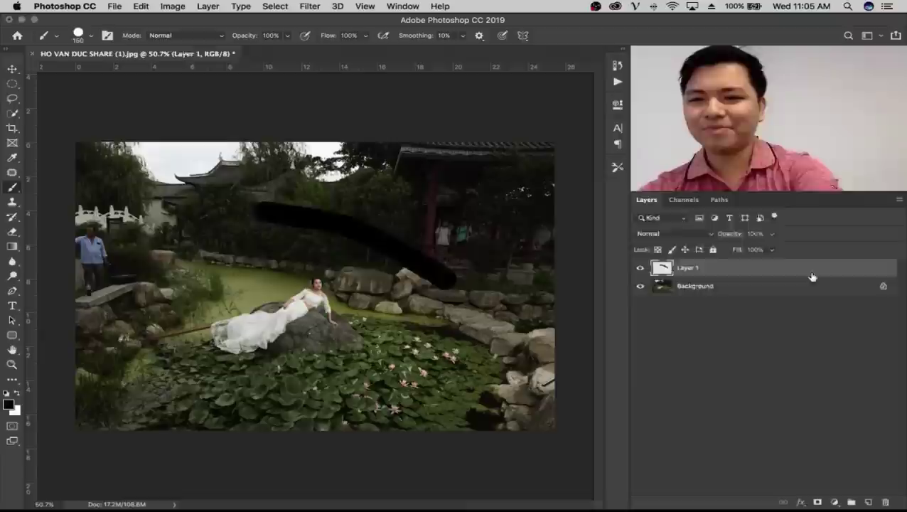
{"action": "key", "text": "BackSpace"}
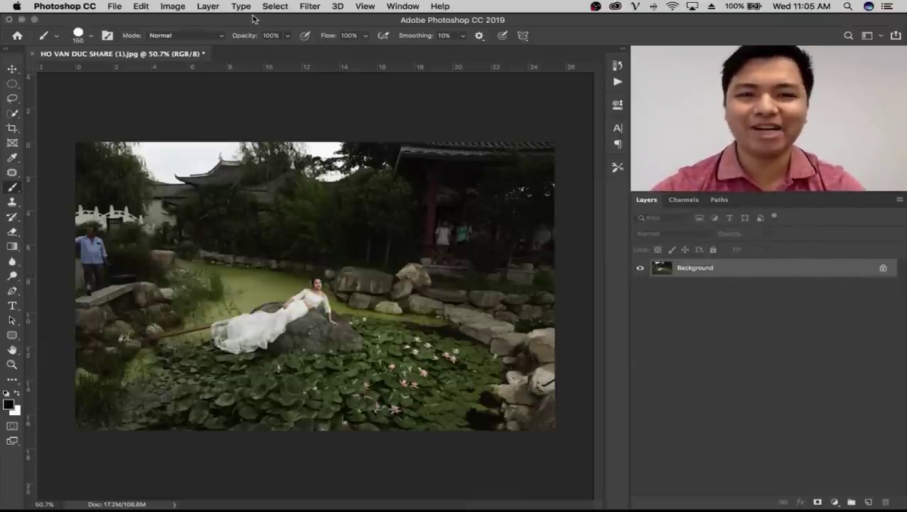
{"action": "right_click", "coordinate": [16, 195]}
Step: Open Filter > Camera Raw Filter on the lotus-pond photo
{"action": "key", "text": "Escape"}
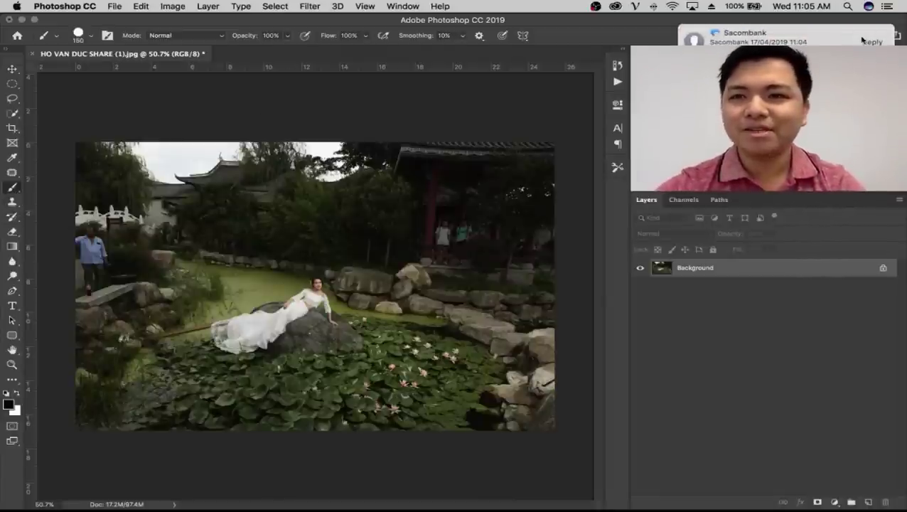
{"action": "left_click", "coordinate": [310, 8]}
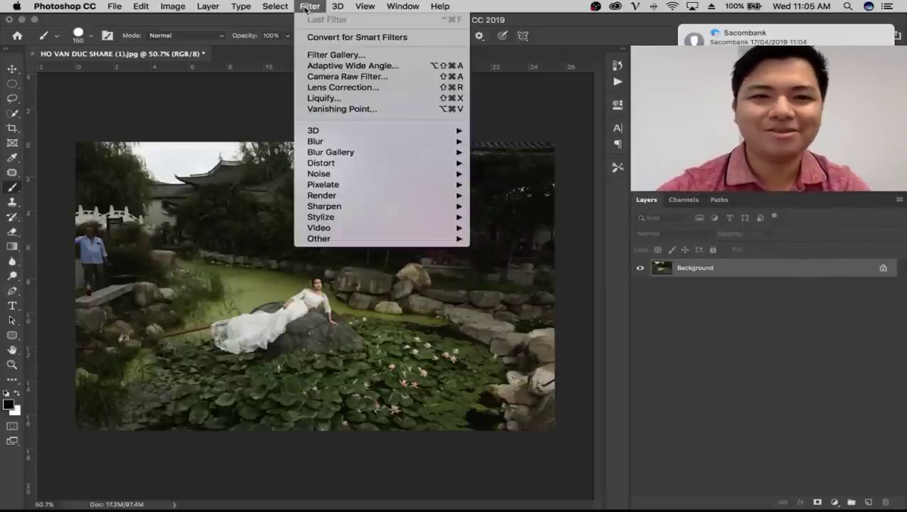
{"action": "left_click", "coordinate": [341, 80]}
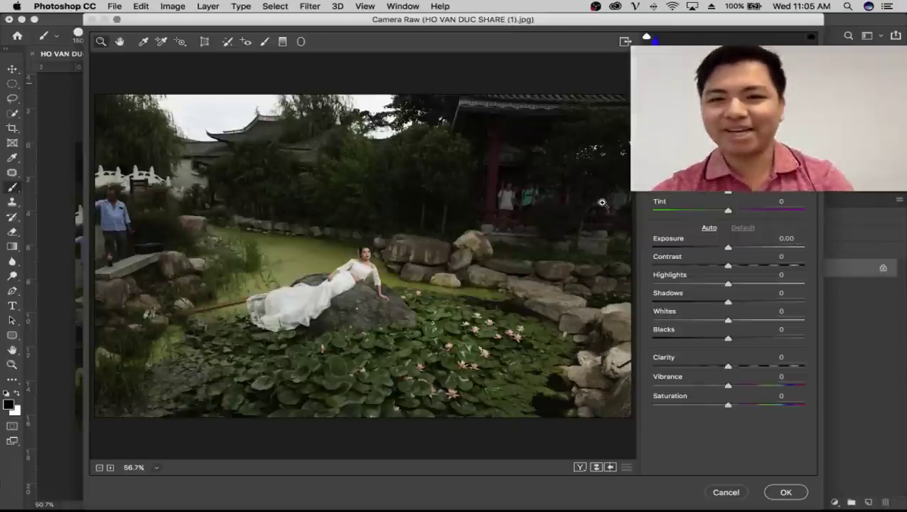
Step: Drag Camera Raw's Exposure back and forth, ending around +3.10 with highlights clipping
{"action": "left_click", "coordinate": [735, 248]}
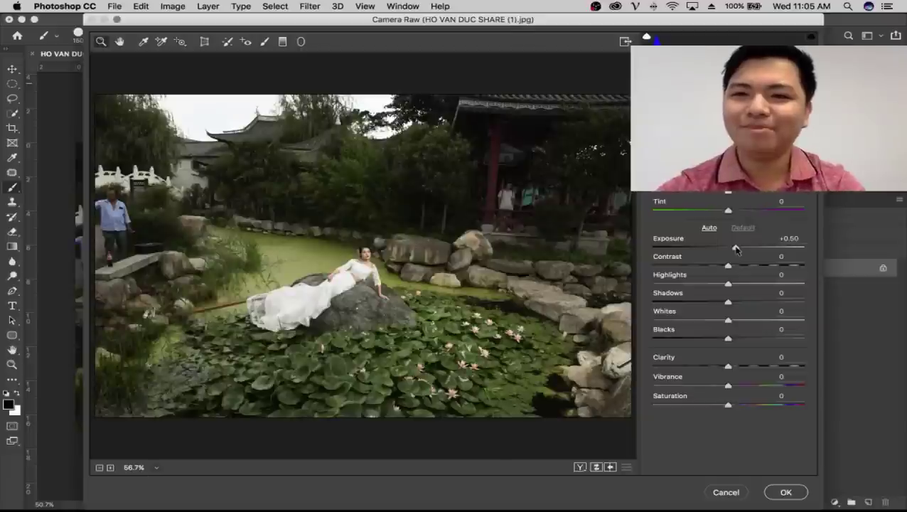
{"action": "left_click_drag", "start_coordinate": [735, 248], "coordinate": [727, 248]}
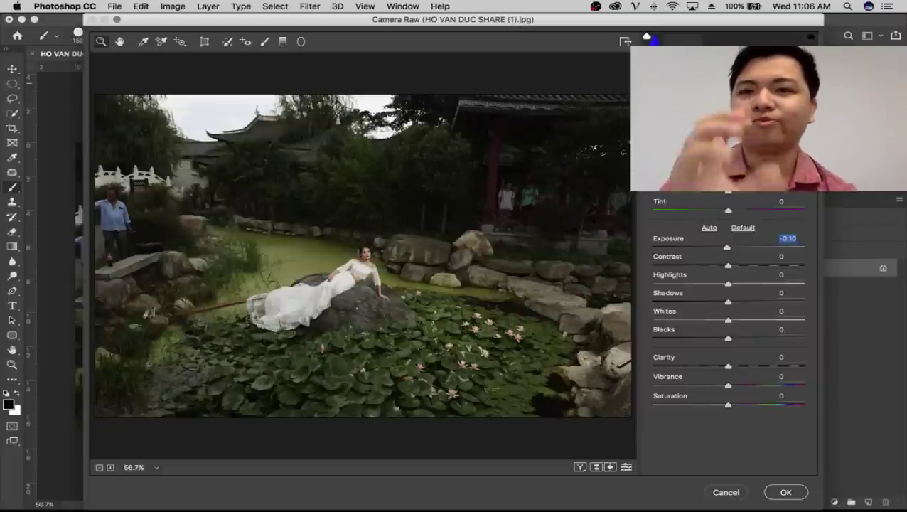
{"action": "left_click_drag", "start_coordinate": [732, 252], "coordinate": [765, 250]}
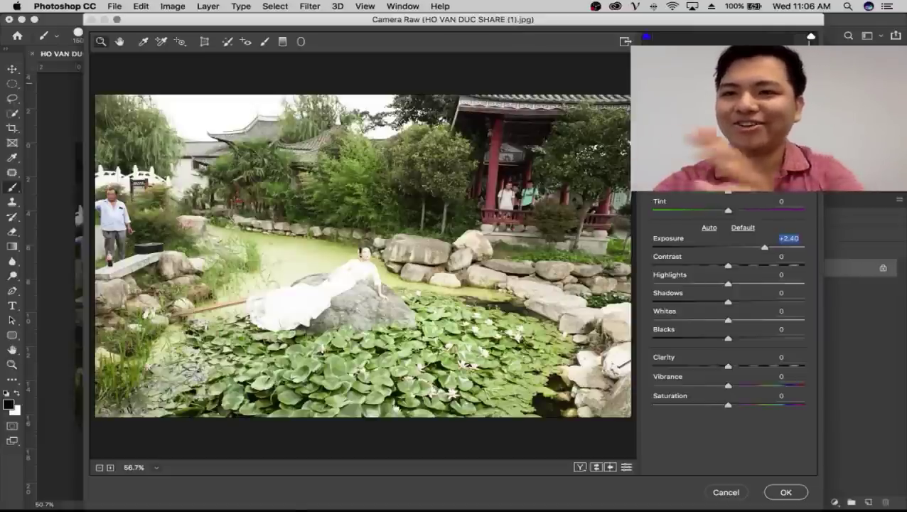
{"action": "left_click_drag", "start_coordinate": [764, 248], "coordinate": [754, 247]}
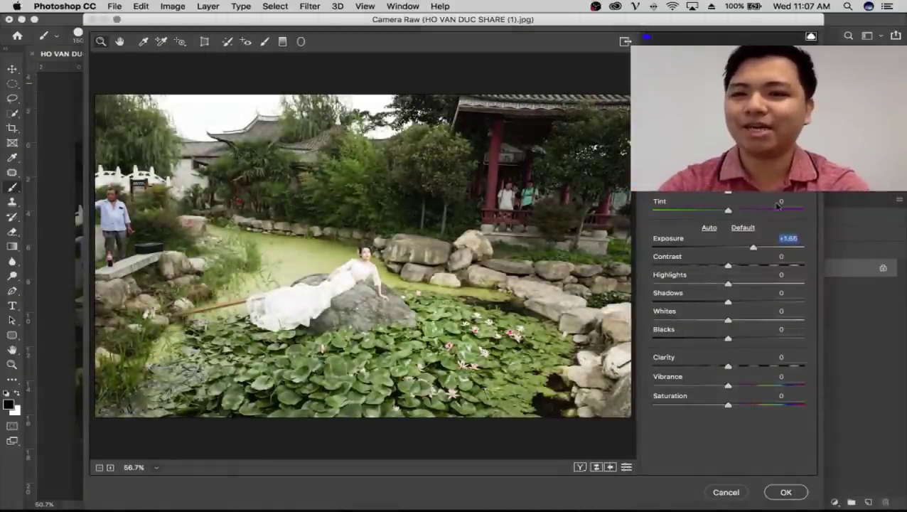
{"action": "left_click_drag", "start_coordinate": [765, 247], "coordinate": [776, 248]}
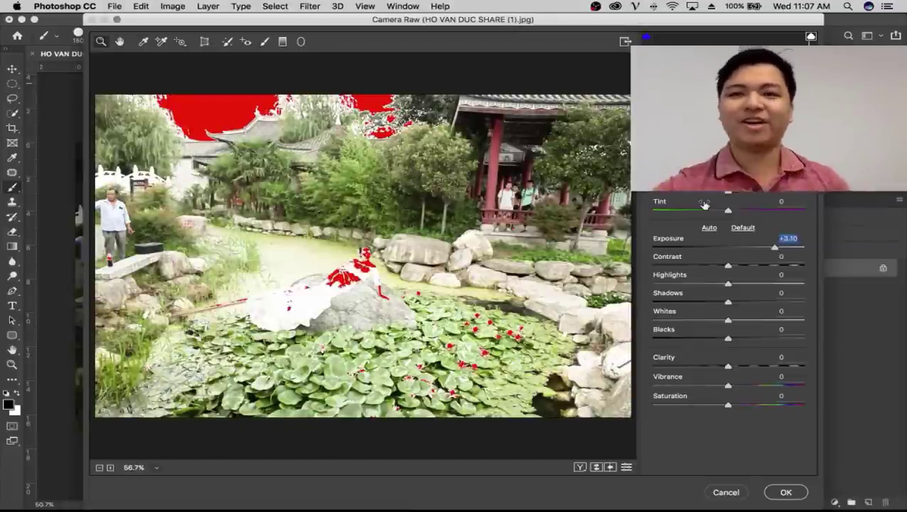
Step: Toggle the highlight clipping warning to check blown areas, then set Exposure to +1.00
{"action": "left_click", "coordinate": [811, 36]}
{"action": "left_click", "coordinate": [812, 39]}
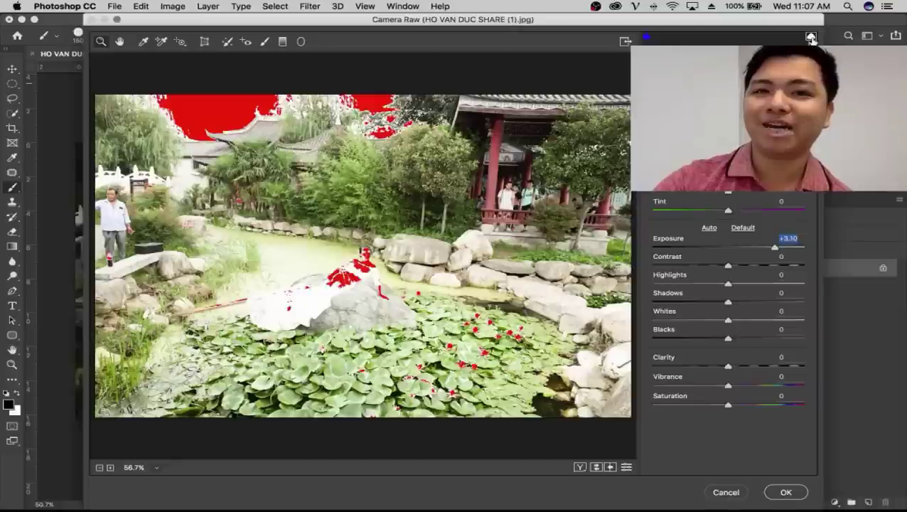
{"action": "left_click", "coordinate": [811, 38]}
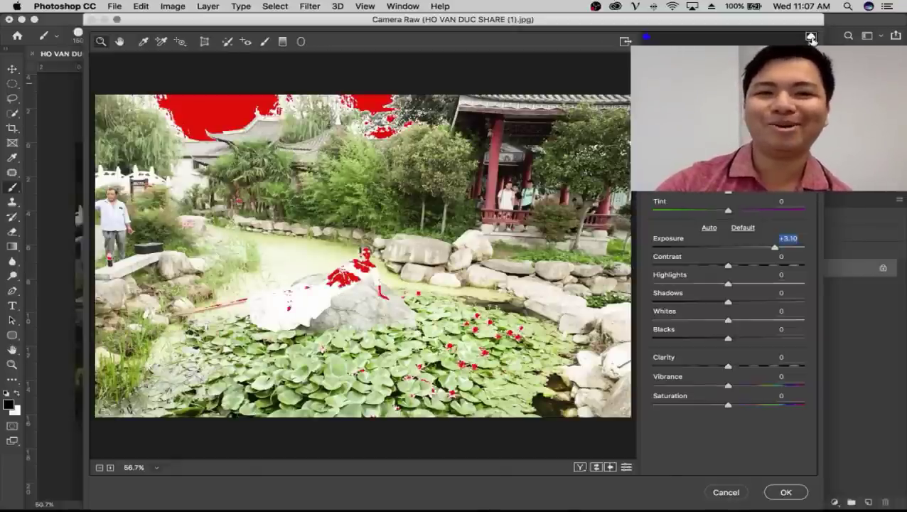
{"action": "left_click", "coordinate": [811, 38]}
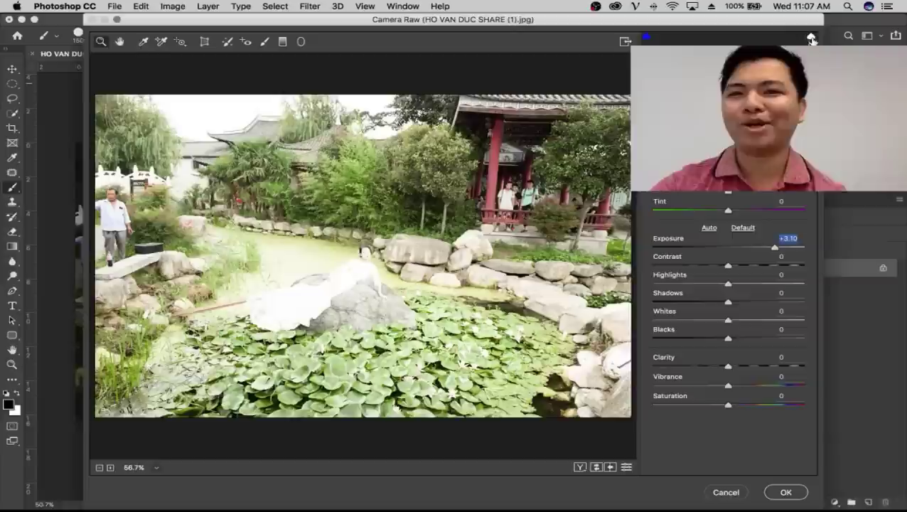
{"action": "left_click", "coordinate": [811, 38]}
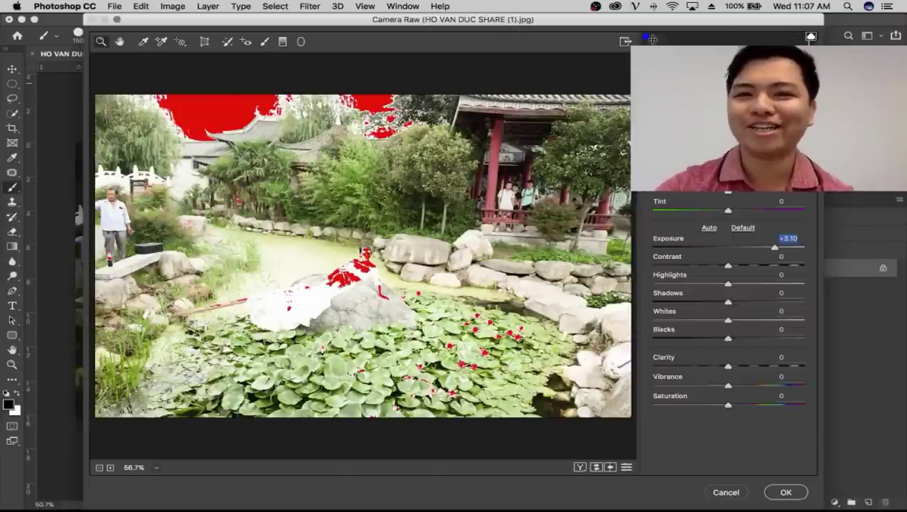
{"action": "left_click", "coordinate": [811, 39]}
{"action": "left_click", "coordinate": [811, 38]}
{"action": "left_click", "coordinate": [812, 38]}
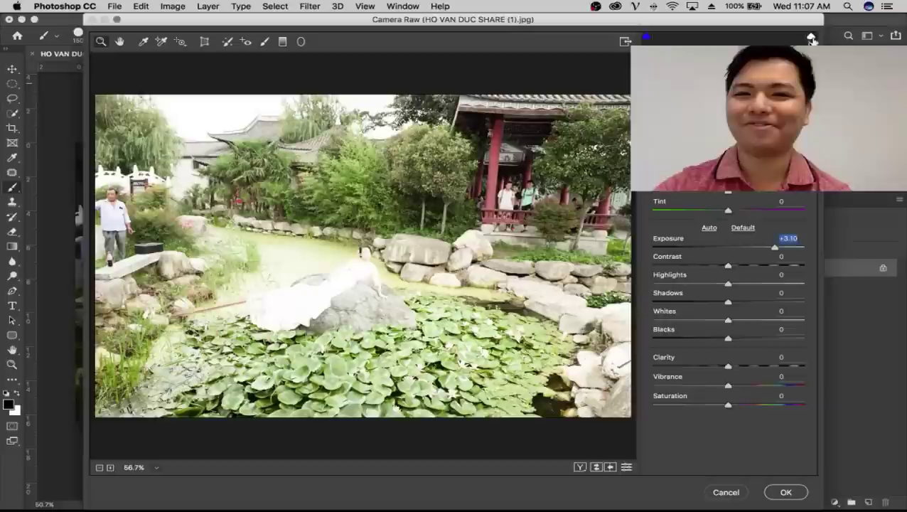
{"action": "left_click", "coordinate": [811, 39]}
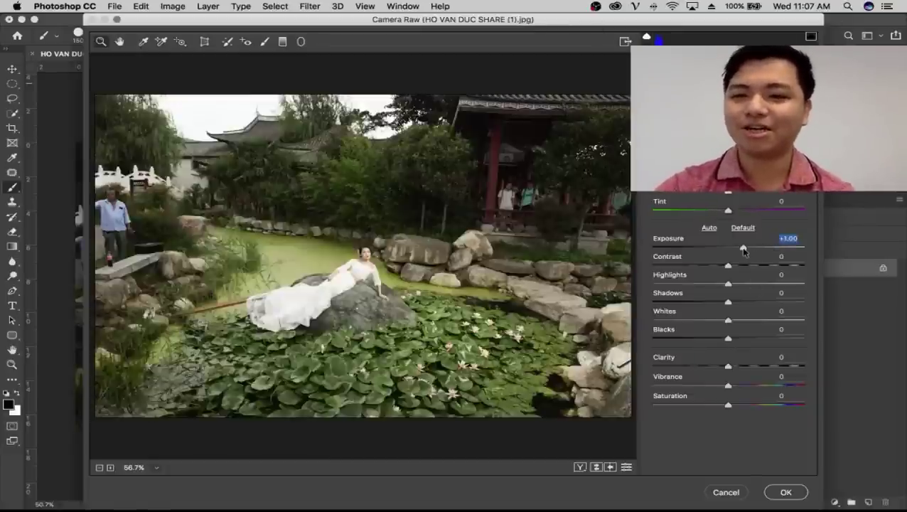
{"action": "left_click", "coordinate": [744, 248]}
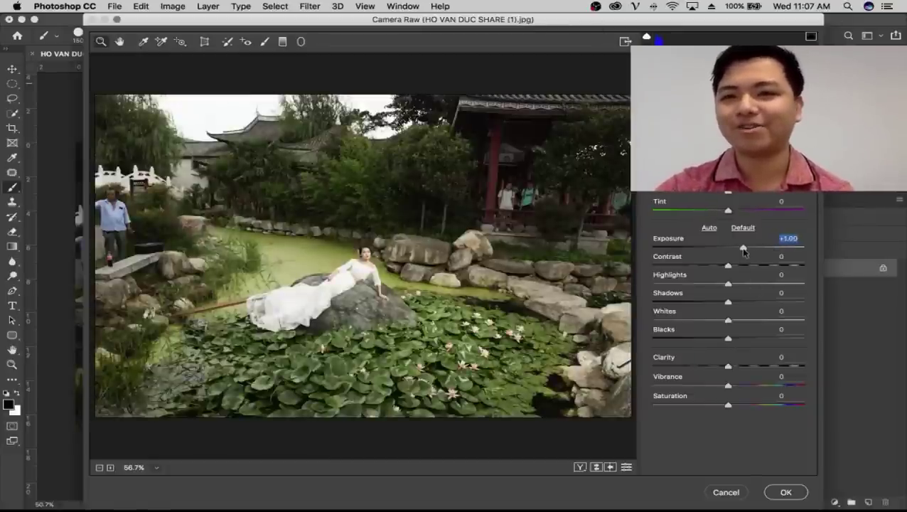
Step: Set Exposure to about +1.55, Shadows to +45 and Vibrance to +21
{"action": "mouse_move", "coordinate": [743, 249]}
{"action": "left_mouse_down"}
{"action": "mouse_move", "coordinate": [753, 250]}
{"action": "mouse_move", "coordinate": [697, 285]}
{"action": "mouse_move", "coordinate": [705, 285]}
{"action": "left_mouse_up"}
{"action": "left_click", "coordinate": [766, 303]}
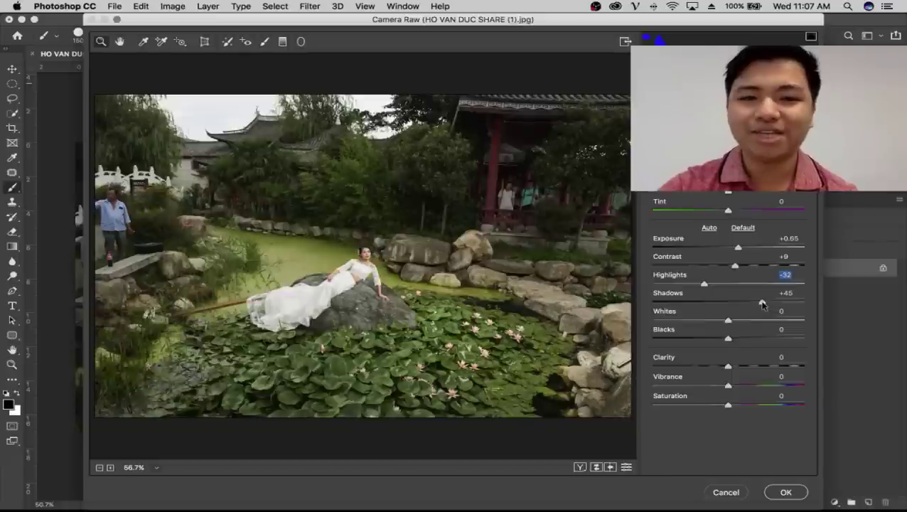
{"action": "left_click", "coordinate": [762, 304]}
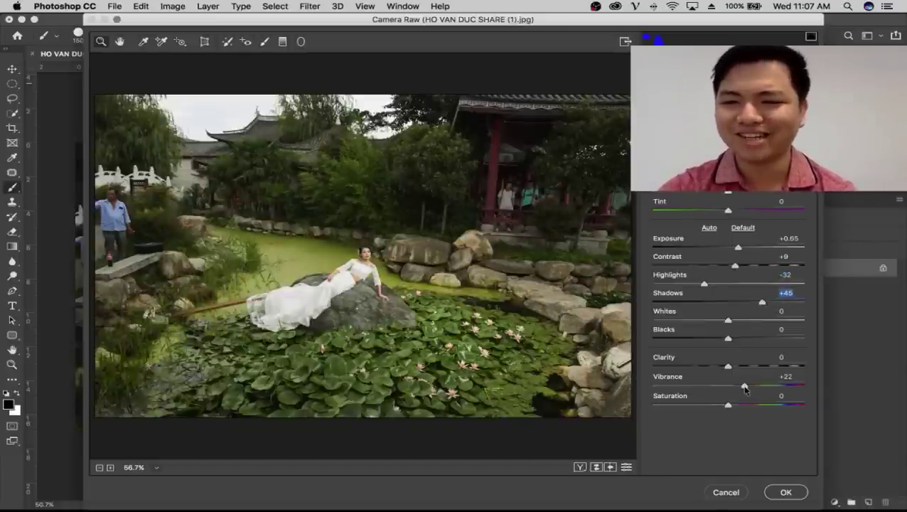
{"action": "left_click", "coordinate": [744, 386]}
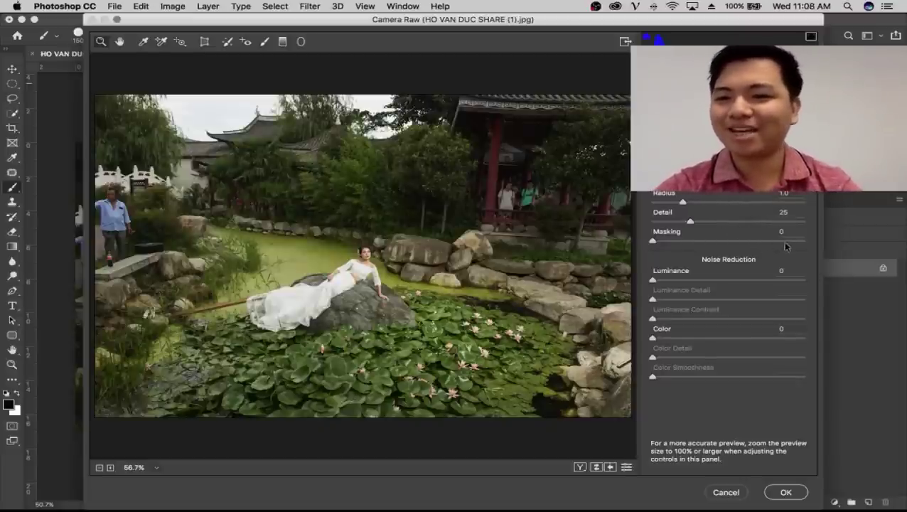
Step: Raise sharpening Masking to 95, add luminance noise reduction, and apply the Camera Raw edits
{"action": "left_click_drag", "start_coordinate": [791, 244], "coordinate": [796, 244]}
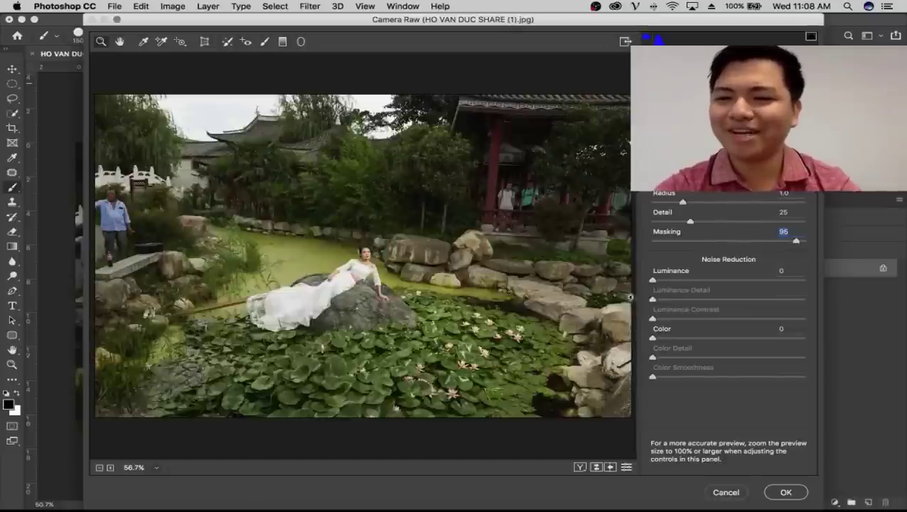
{"action": "left_click", "coordinate": [678, 280]}
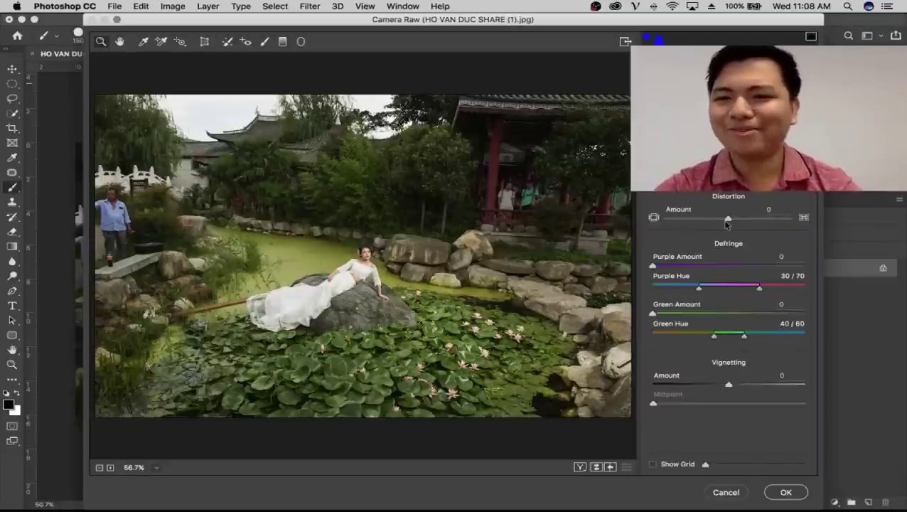
{"action": "left_click", "coordinate": [772, 178]}
{"action": "left_click", "coordinate": [756, 177]}
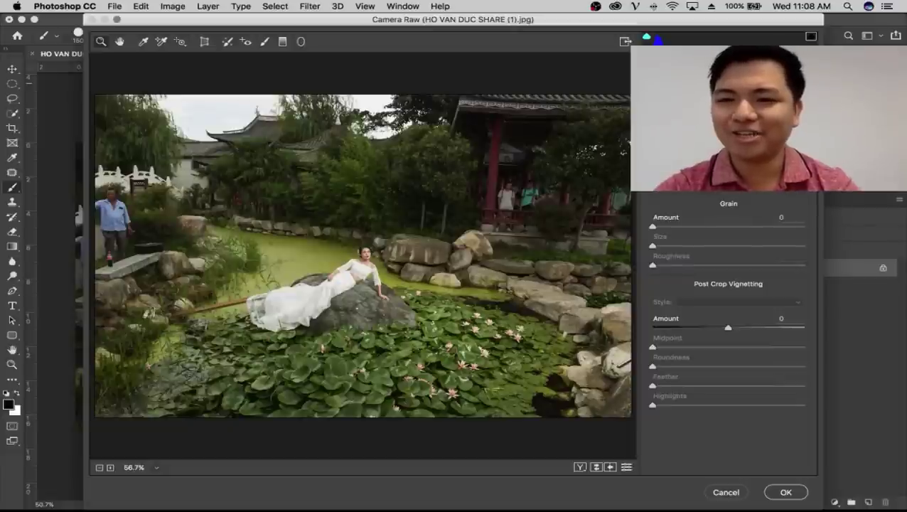
{"action": "left_click", "coordinate": [792, 492]}
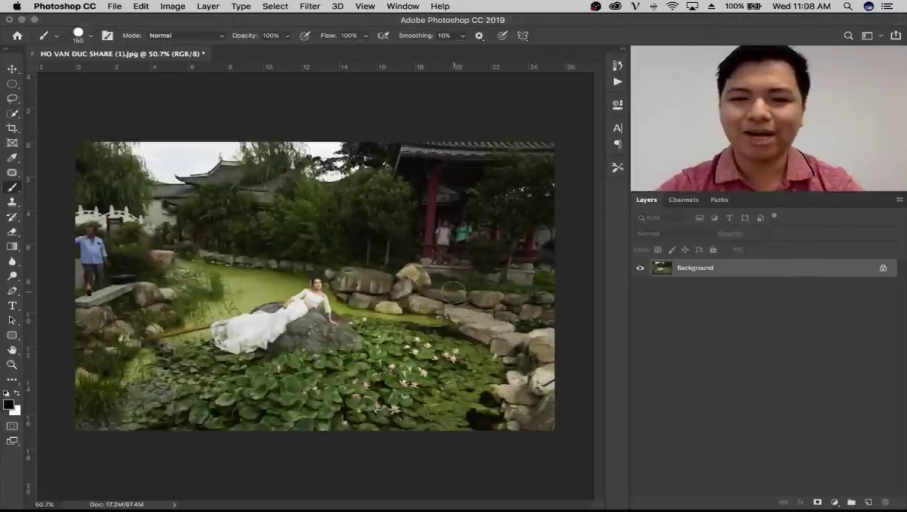
Step: In History, compare the original snapshot with Snapshot 1 and keep Snapshot 1
{"action": "left_click", "coordinate": [617, 65]}
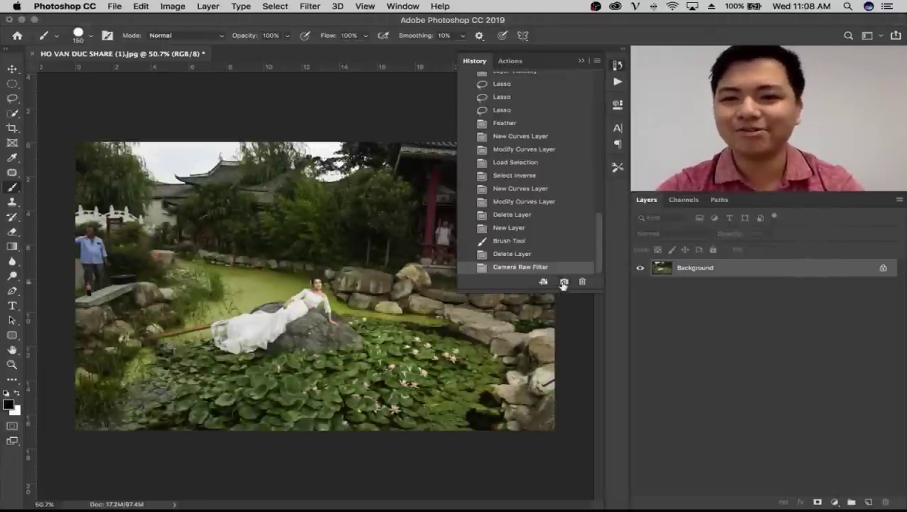
{"action": "scroll", "coordinate": [553, 206], "scroll_direction": "up", "scroll_amount": 5}
{"action": "scroll", "coordinate": [552, 163], "scroll_direction": "up", "scroll_amount": 5}
{"action": "left_click", "coordinate": [533, 93]}
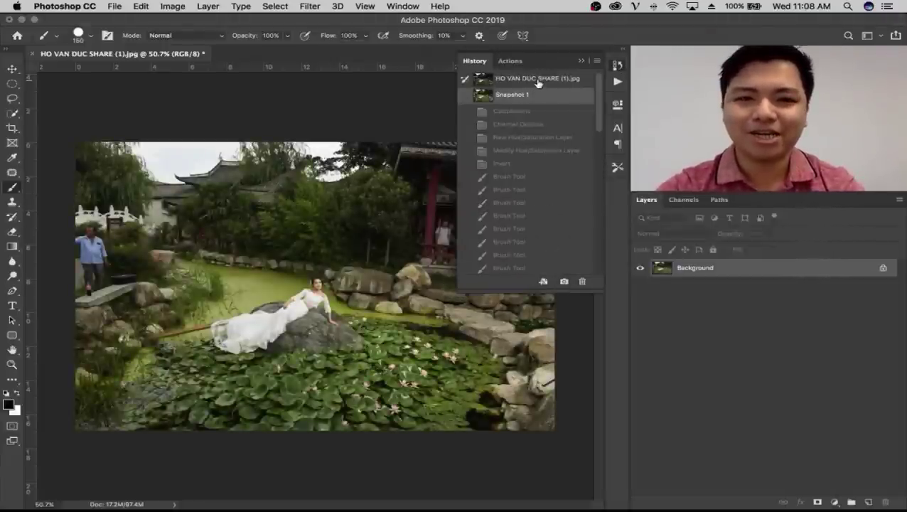
{"action": "left_click", "coordinate": [532, 95]}
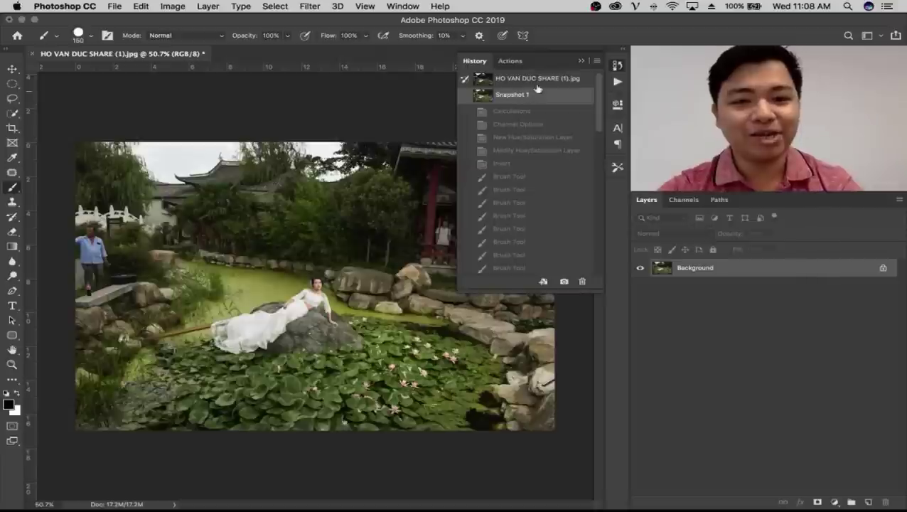
{"action": "left_click", "coordinate": [540, 80]}
Step: Zoom in closely on the dark pavilion roof
{"action": "left_click", "coordinate": [583, 61]}
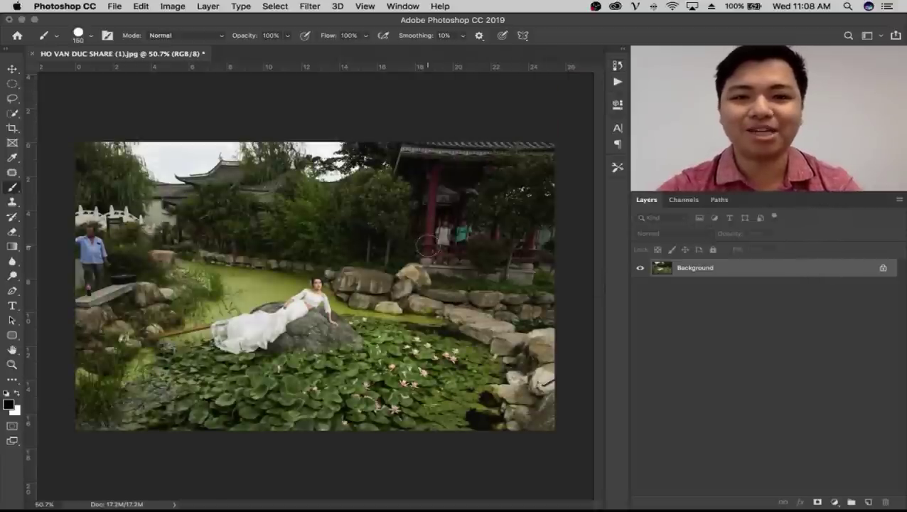
{"action": "key", "text": "z"}
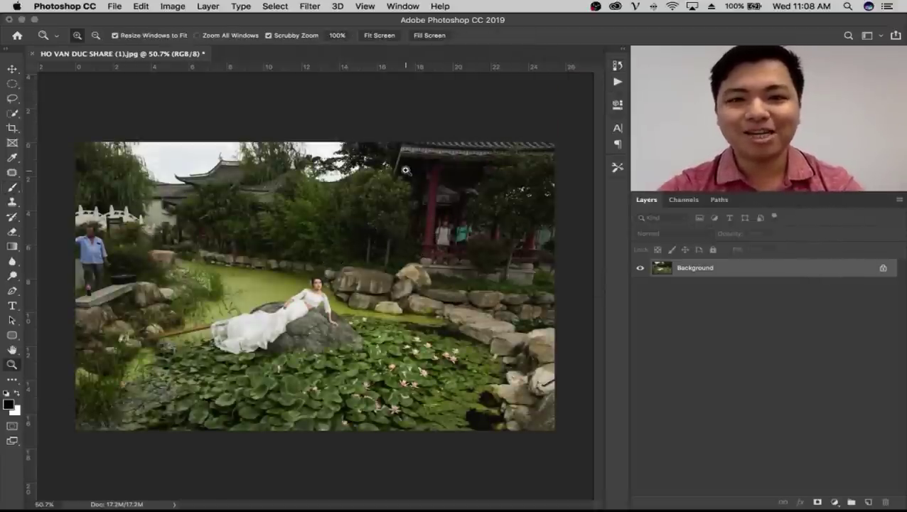
{"action": "left_click_drag", "start_coordinate": [406, 171], "coordinate": [542, 183]}
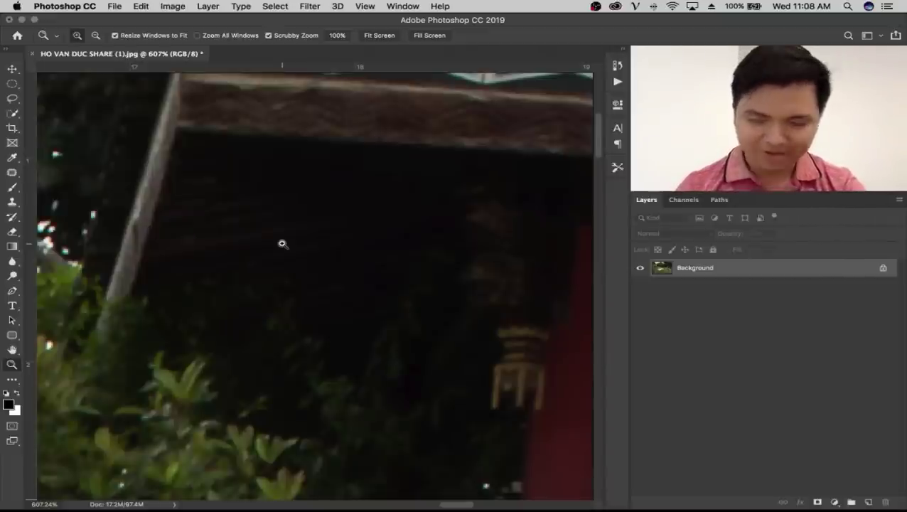
Step: Zoom in on the man, bench and soda bottle, then back out to the whole photo
{"action": "mouse_move", "coordinate": [391, 229]}
{"action": "left_mouse_down"}
{"action": "mouse_move", "coordinate": [263, 289]}
{"action": "mouse_move", "coordinate": [235, 278]}
{"action": "mouse_move", "coordinate": [269, 279]}
{"action": "left_mouse_up"}
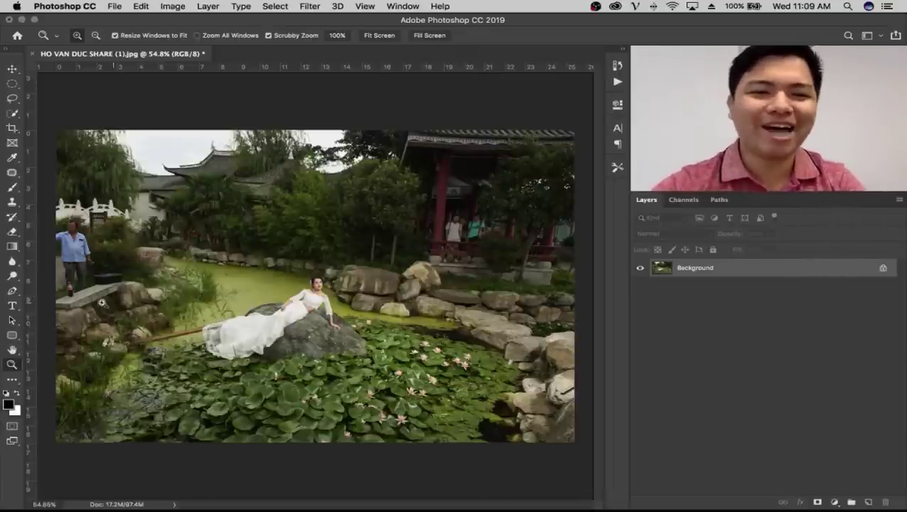
{"action": "left_click_drag", "start_coordinate": [75, 289], "coordinate": [207, 308]}
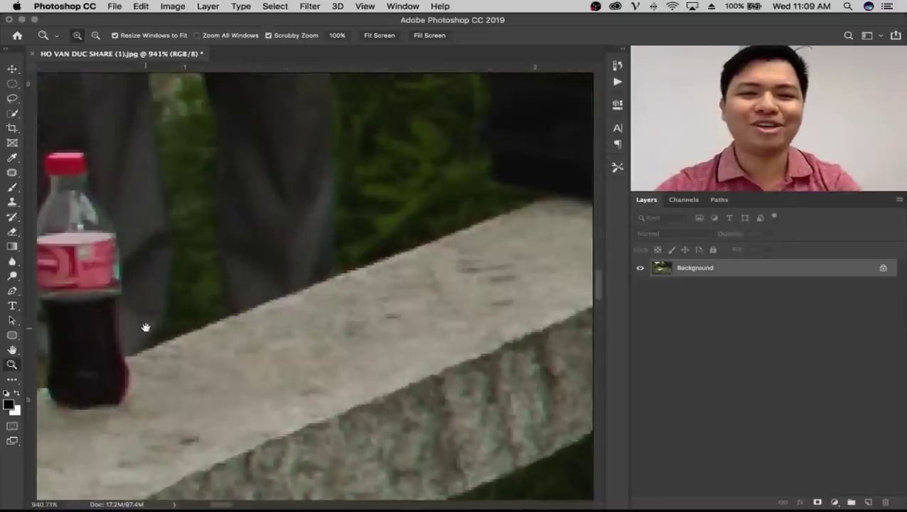
{"action": "mouse_move", "coordinate": [145, 325]}
{"action": "left_mouse_down"}
{"action": "mouse_move", "coordinate": [492, 318]}
{"action": "mouse_move", "coordinate": [455, 275]}
{"action": "mouse_move", "coordinate": [293, 304]}
{"action": "mouse_move", "coordinate": [328, 300]}
{"action": "left_mouse_up"}
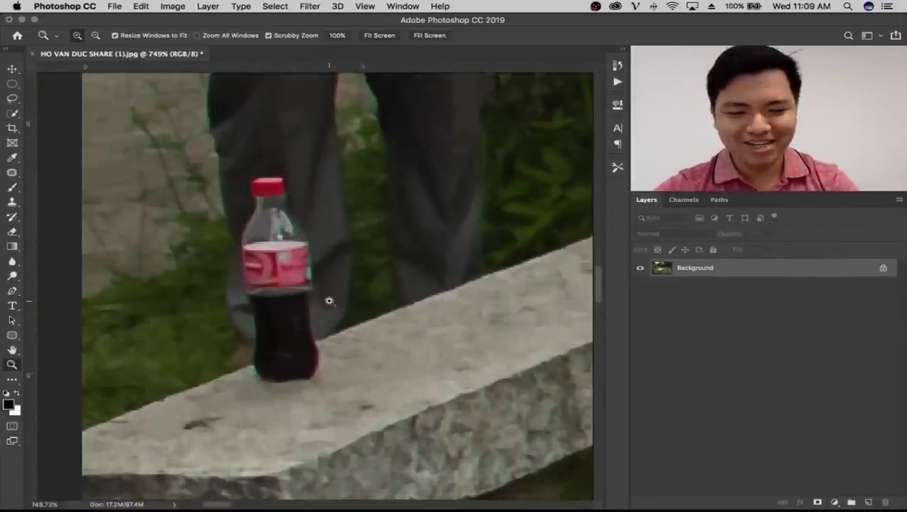
{"action": "key", "text": "s"}
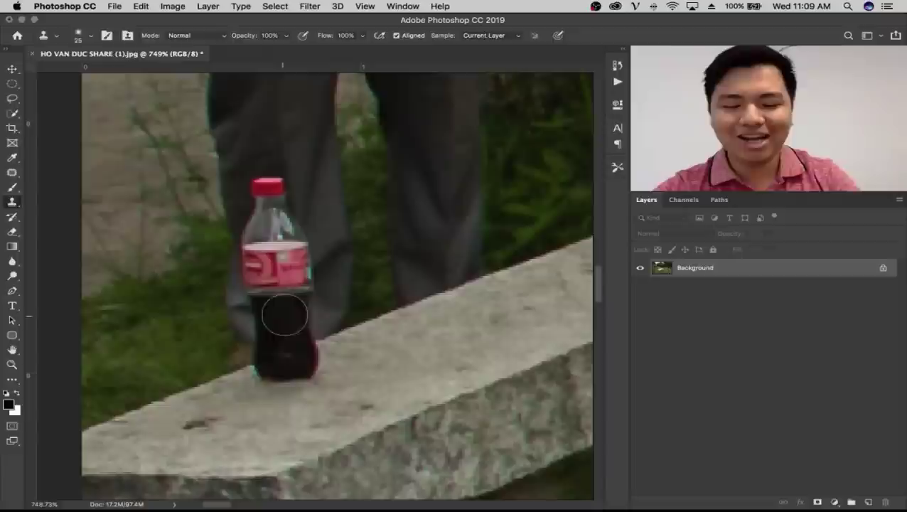
{"action": "key", "text": "z"}
{"action": "left_click_drag", "start_coordinate": [269, 316], "coordinate": [222, 320]}
{"action": "left_click_drag", "start_coordinate": [498, 281], "coordinate": [441, 283]}
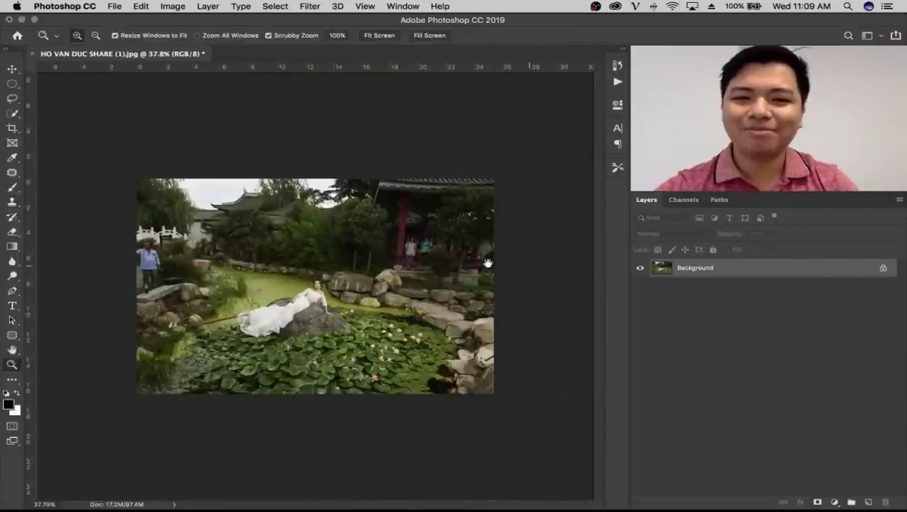
Step: Inspect the red pavilion pillar, roof and dark tree area up close, then zoom out
{"action": "left_click_drag", "start_coordinate": [384, 200], "coordinate": [547, 213]}
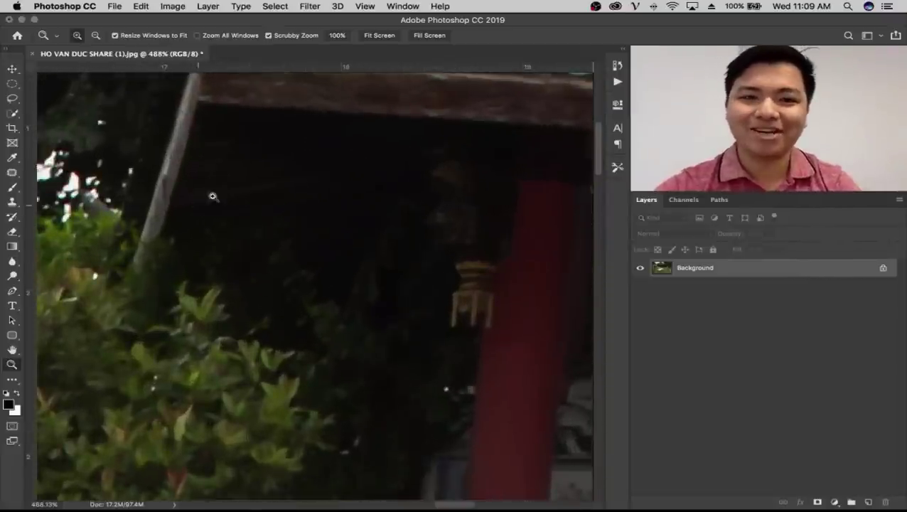
{"action": "left_click_drag", "start_coordinate": [293, 192], "coordinate": [251, 208]}
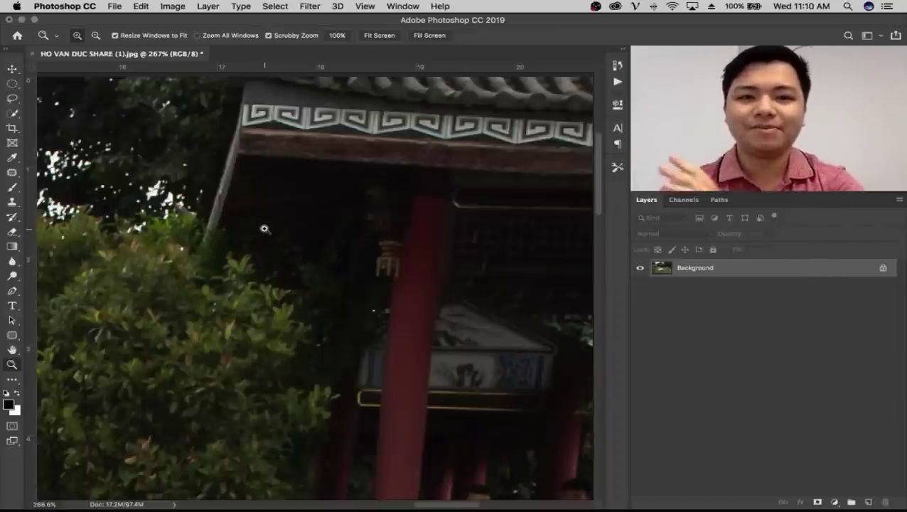
{"action": "mouse_move", "coordinate": [271, 228]}
{"action": "left_mouse_down"}
{"action": "mouse_move", "coordinate": [253, 233]}
{"action": "mouse_move", "coordinate": [241, 251]}
{"action": "left_mouse_up"}
{"action": "mouse_move", "coordinate": [256, 366]}
{"action": "left_mouse_down"}
{"action": "mouse_move", "coordinate": [367, 366]}
{"action": "mouse_move", "coordinate": [344, 365]}
{"action": "left_mouse_up"}
{"action": "scroll", "coordinate": [277, 348], "scroll_direction": "right", "scroll_amount": 5}
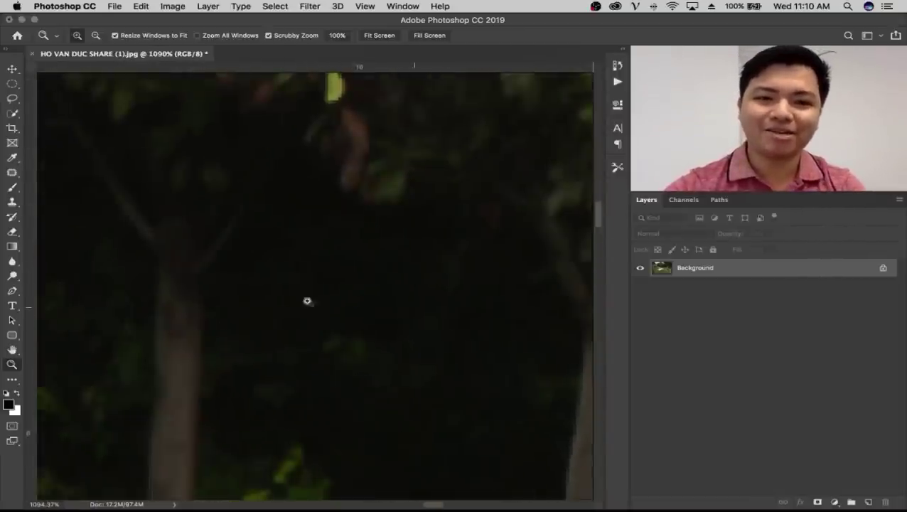
{"action": "scroll", "coordinate": [327, 271], "scroll_direction": "left", "scroll_amount": 2}
{"action": "mouse_move", "coordinate": [402, 224]}
{"action": "left_mouse_down"}
{"action": "mouse_move", "coordinate": [264, 272]}
{"action": "mouse_move", "coordinate": [204, 279]}
{"action": "left_mouse_up"}
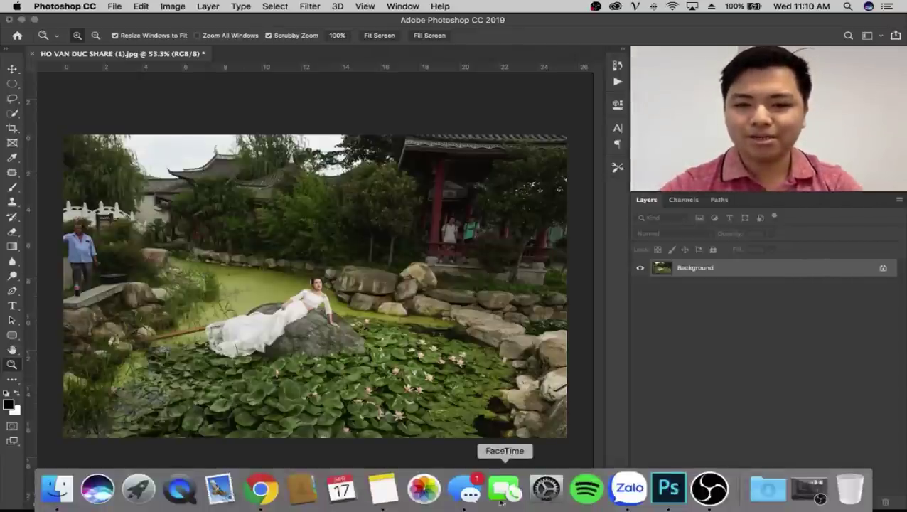
Step: Reopen Filter > Camera Raw Filter on the photo, then bring OBS forward
{"action": "left_click", "coordinate": [297, 6]}
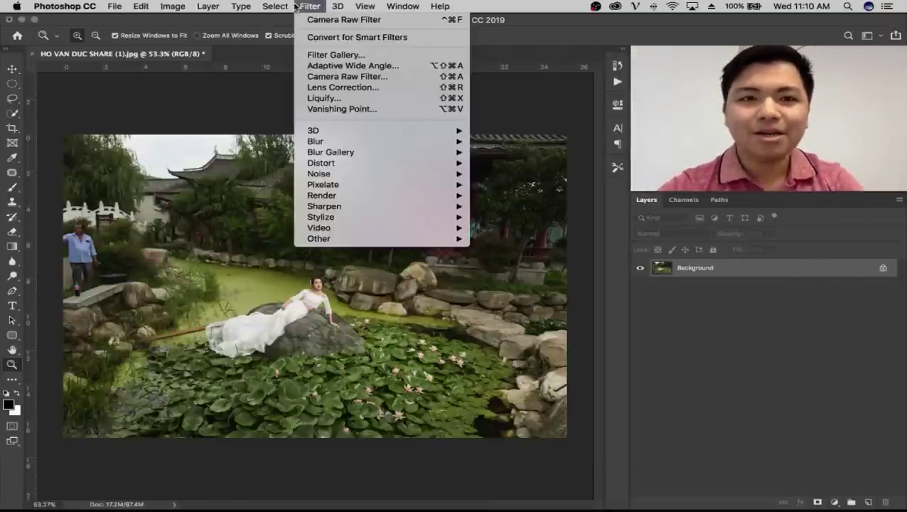
{"action": "left_click", "coordinate": [347, 76]}
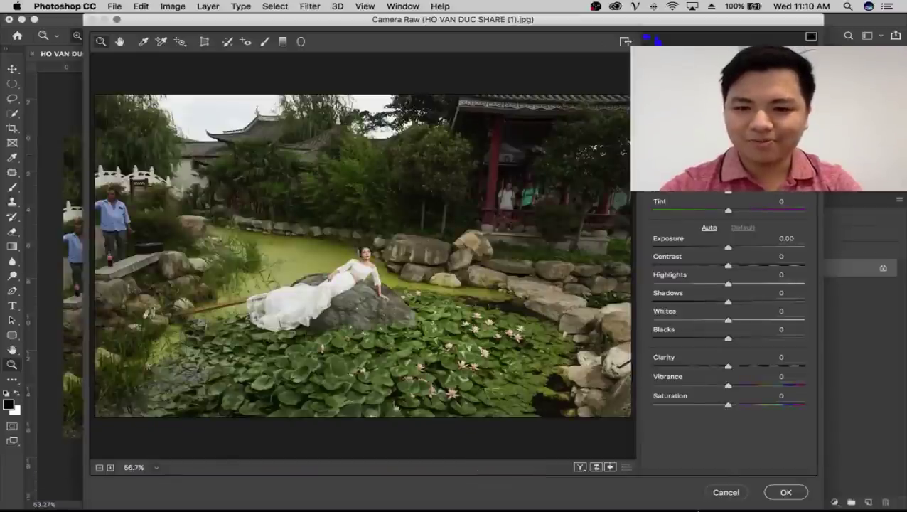
{"action": "left_click", "coordinate": [711, 494]}
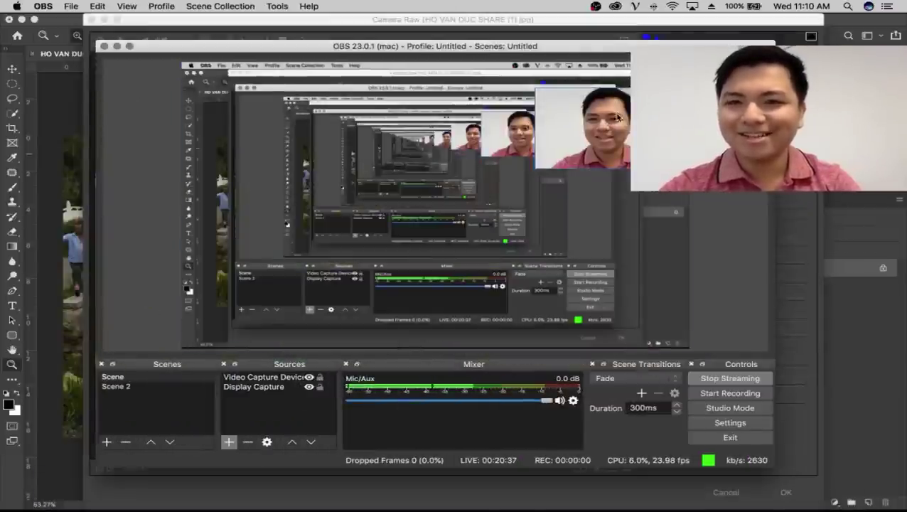
Step: Reposition the webcam source in the OBS scene, then hide OBS and refocus Camera Raw
{"action": "left_click_drag", "start_coordinate": [604, 121], "coordinate": [484, 189]}
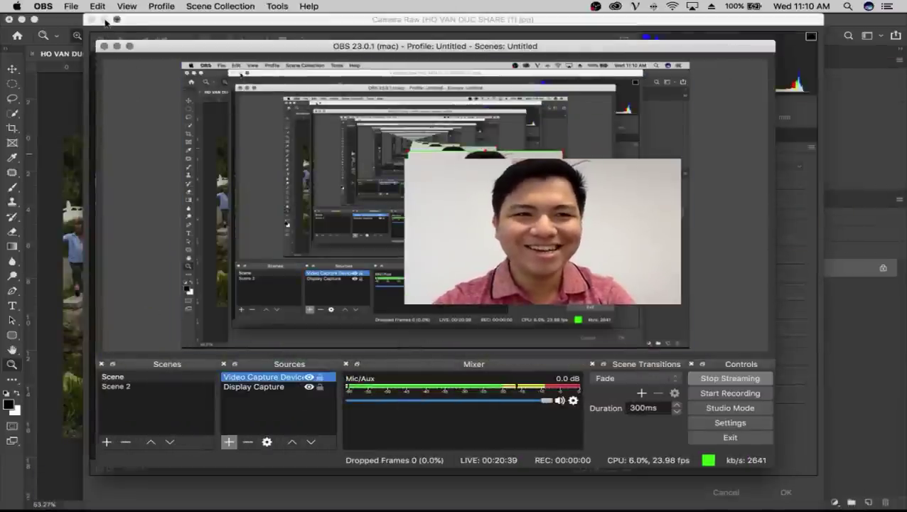
{"action": "left_click", "coordinate": [117, 46]}
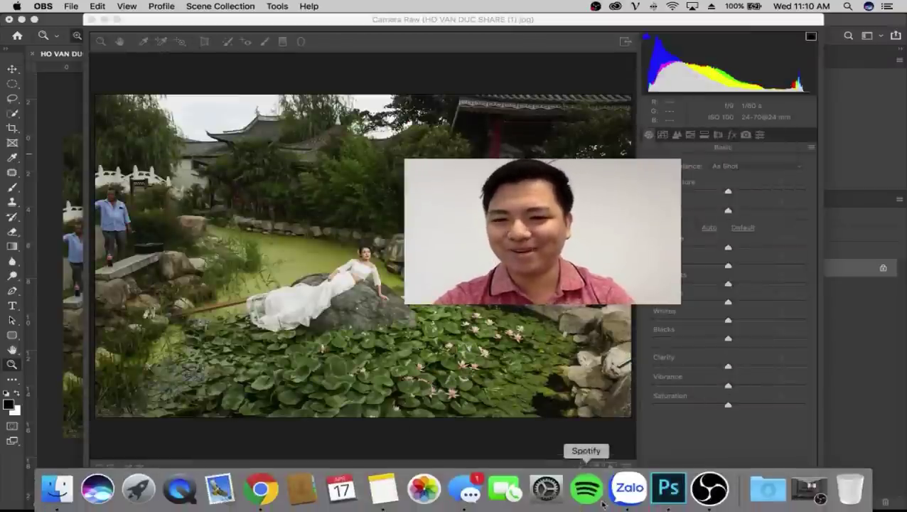
{"action": "left_click", "coordinate": [708, 499]}
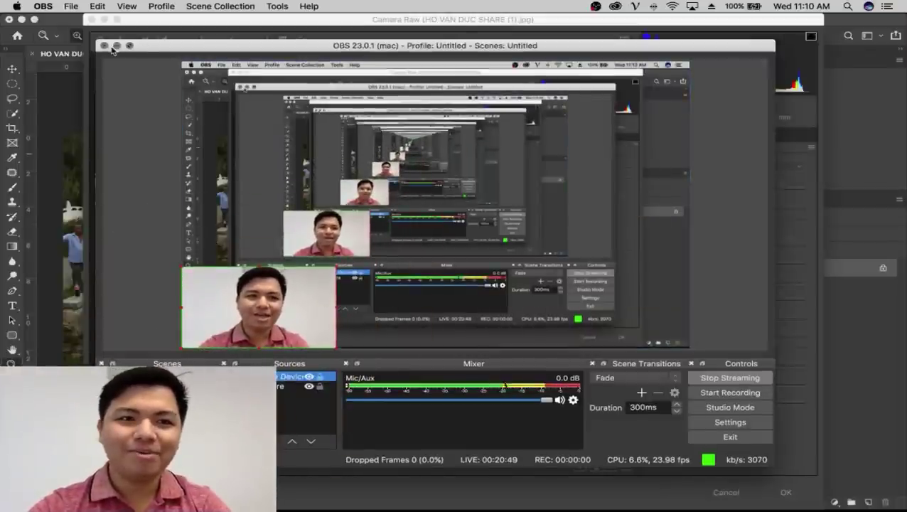
{"action": "key", "text": "super+m"}
{"action": "left_click", "coordinate": [477, 21]}
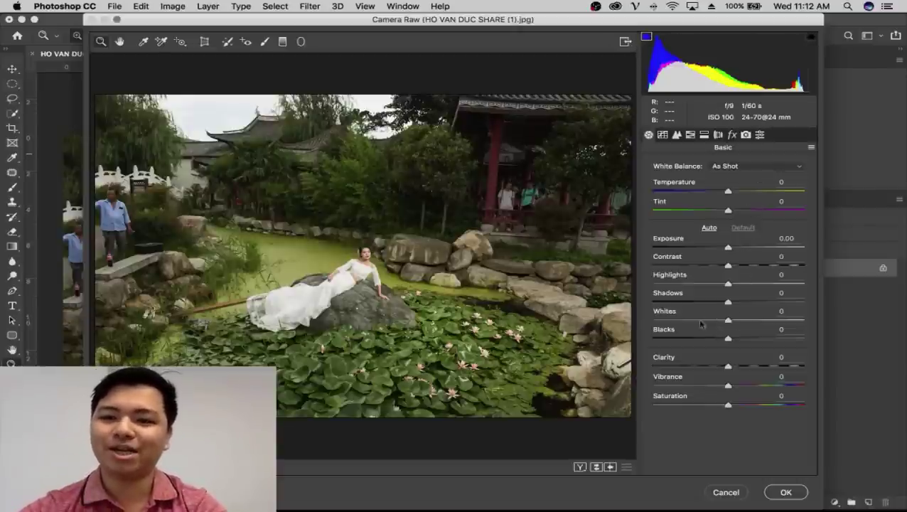
Step: Lower Blacks to -25, zooming the preview on the pavilion lantern to check it
{"action": "left_click_drag", "start_coordinate": [687, 339], "coordinate": [709, 340]}
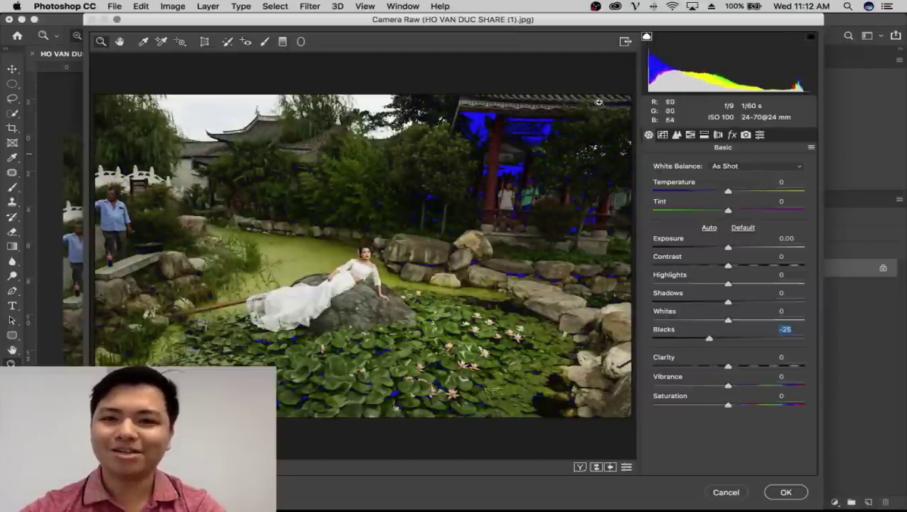
{"action": "left_click", "coordinate": [647, 37]}
{"action": "left_click", "coordinate": [559, 125]}
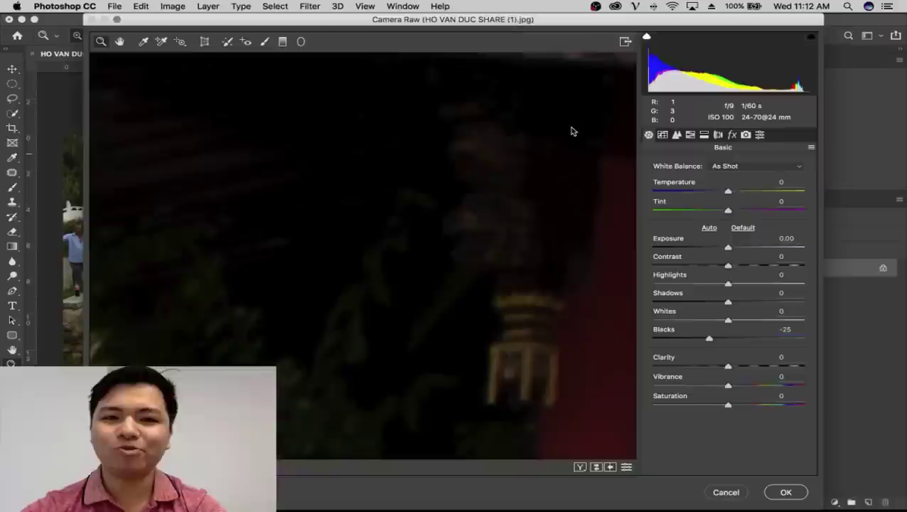
{"action": "key", "text": "super+minus"}
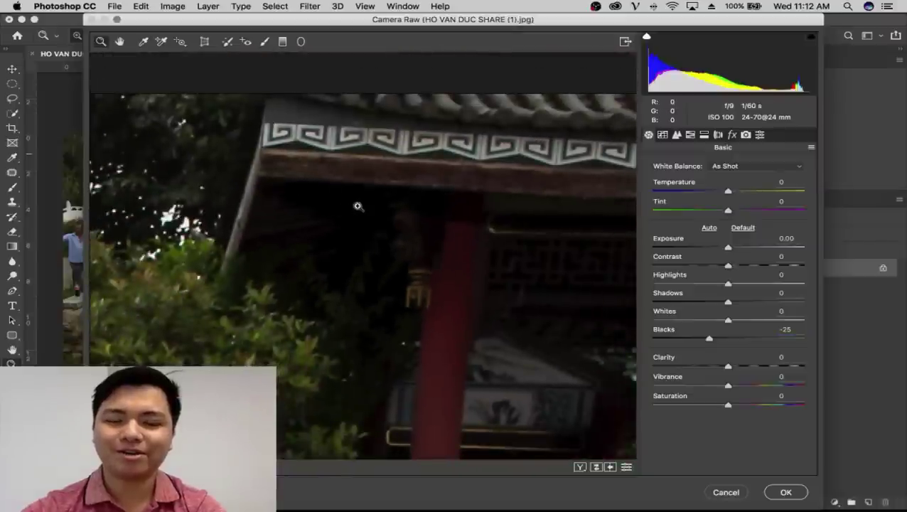
{"action": "key", "text": "super+minus"}
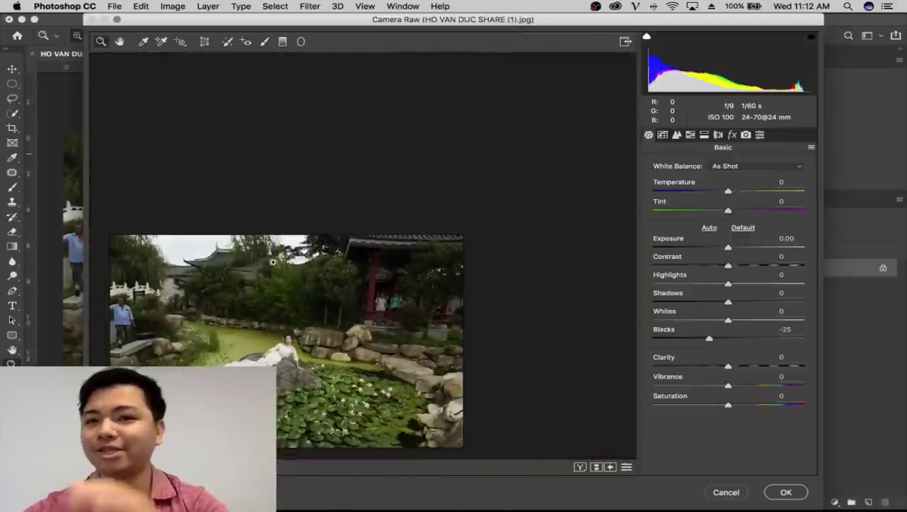
{"action": "key", "text": "super+minus"}
{"action": "key", "text": "super+plus"}
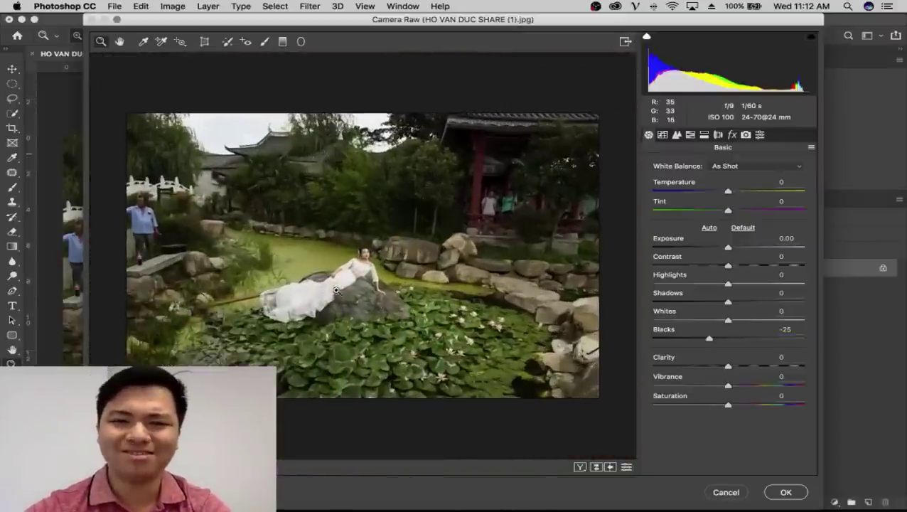
{"action": "key", "text": "super+plus"}
{"action": "key", "text": "super+minus"}
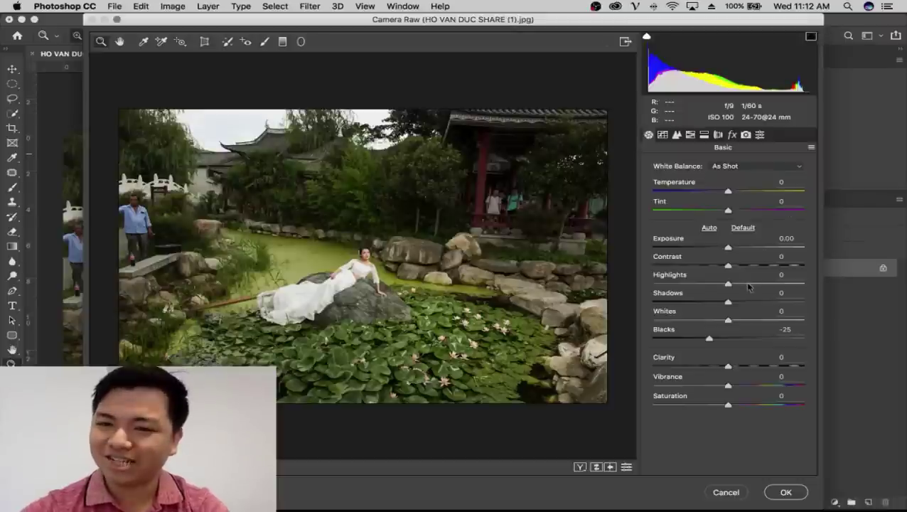
Step: Raise Whites to +54 and inspect the roof and sky corner for clipping
{"action": "left_click", "coordinate": [768, 319]}
{"action": "key", "text": "o"}
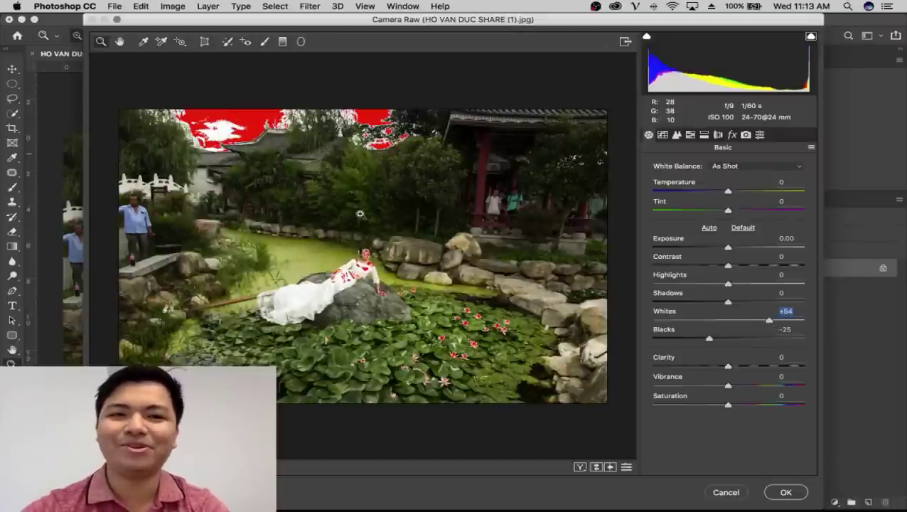
{"action": "left_click", "coordinate": [283, 115]}
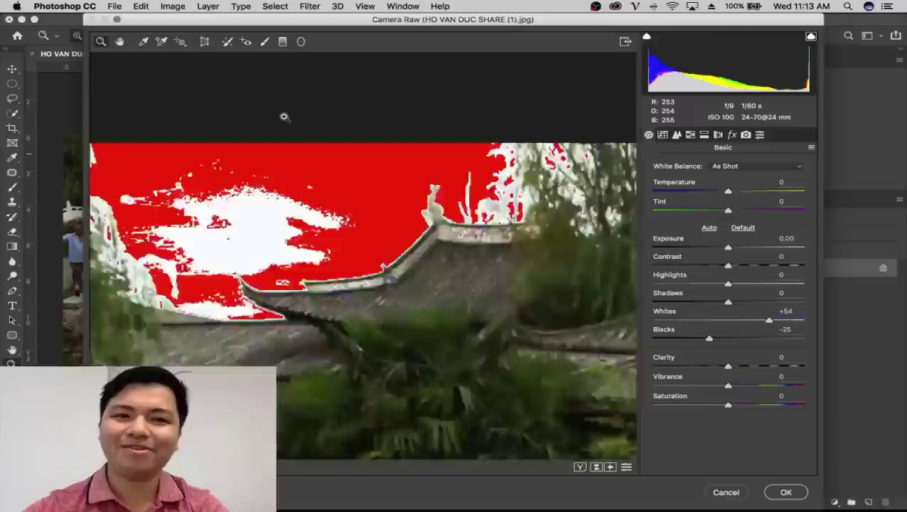
{"action": "left_click", "coordinate": [811, 36]}
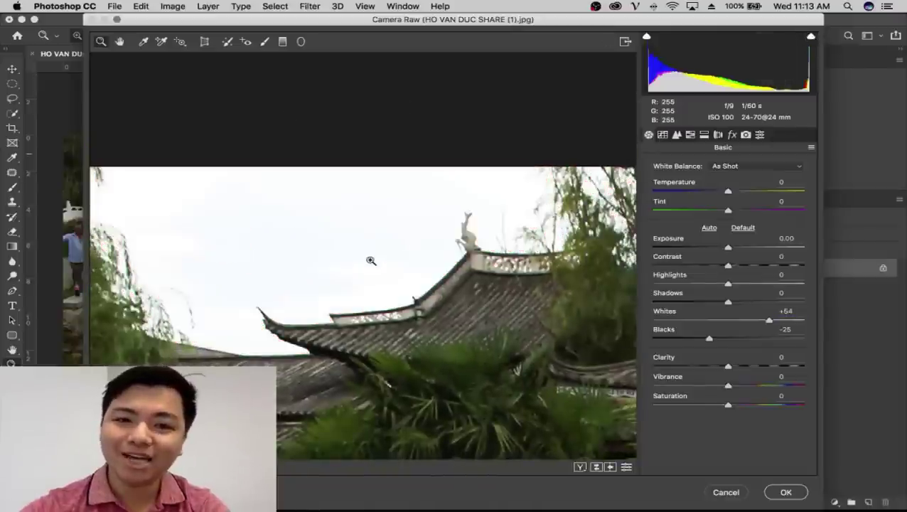
{"action": "left_click", "coordinate": [371, 260], "text": "alt"}
{"action": "left_click", "coordinate": [350, 259]}
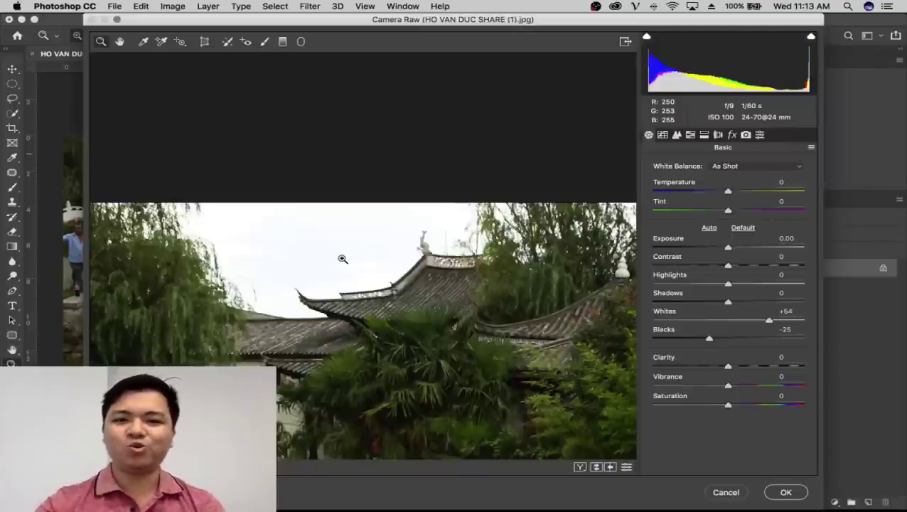
Step: Toggle the clipping warnings, return Blacks and Whites to 0, and cancel Camera Raw
{"action": "left_click", "coordinate": [811, 36]}
{"action": "left_click", "coordinate": [811, 36]}
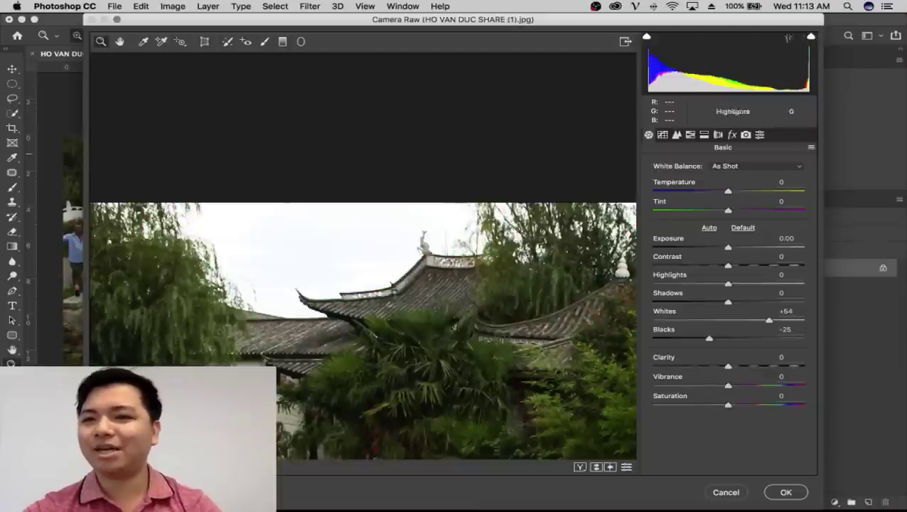
{"action": "left_click", "coordinate": [647, 37]}
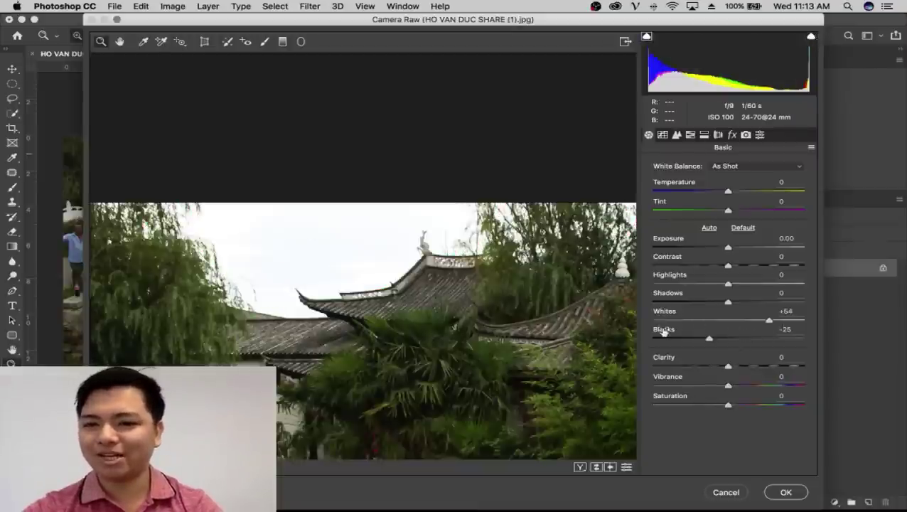
{"action": "left_click", "coordinate": [727, 339]}
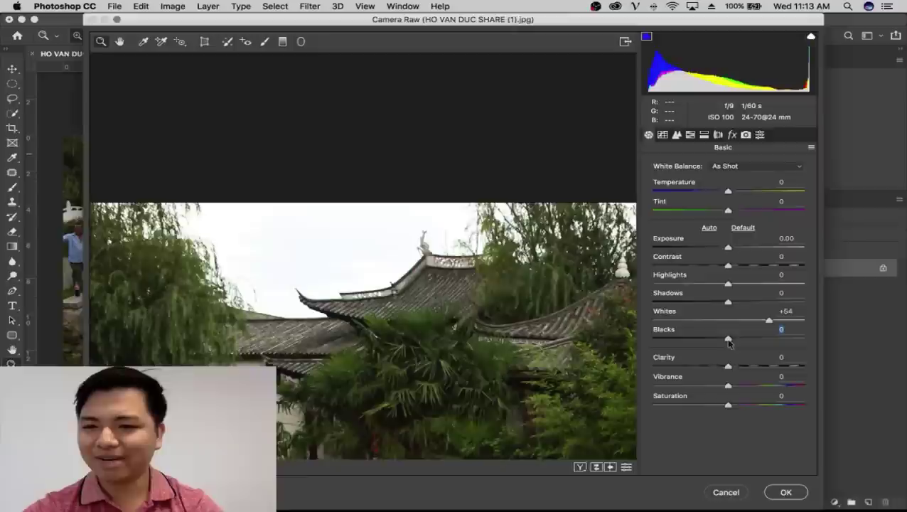
{"action": "left_click", "coordinate": [666, 317]}
{"action": "left_click_drag", "start_coordinate": [757, 324], "coordinate": [729, 325]}
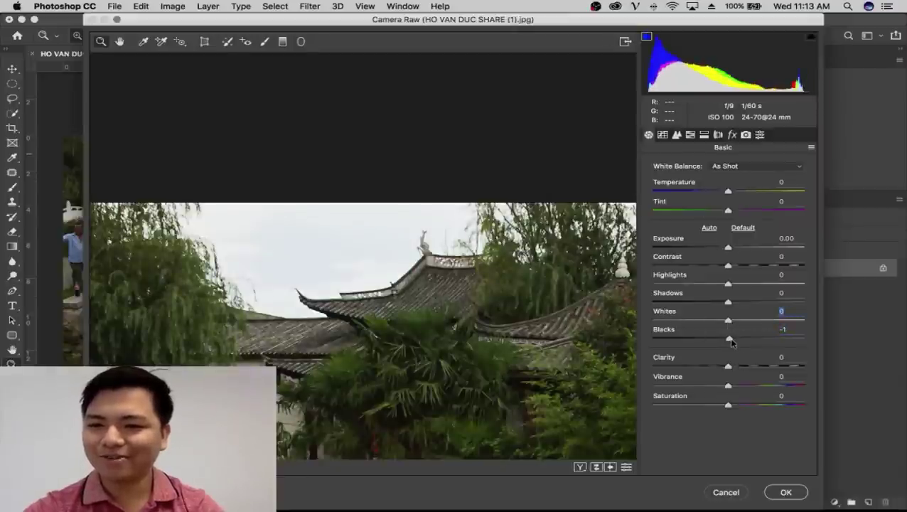
{"action": "left_click", "coordinate": [719, 492]}
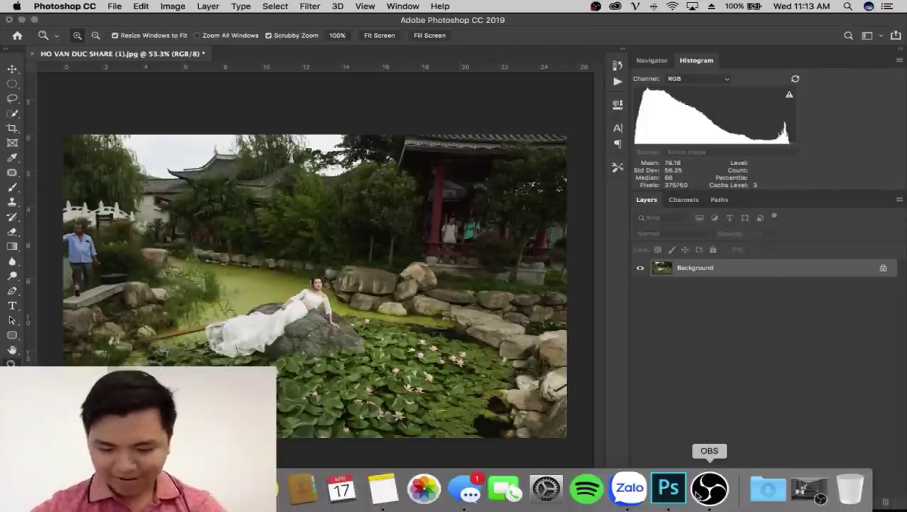
Step: Move the OBS webcam source back to the top-right and minimize OBS
{"action": "left_click", "coordinate": [707, 497]}
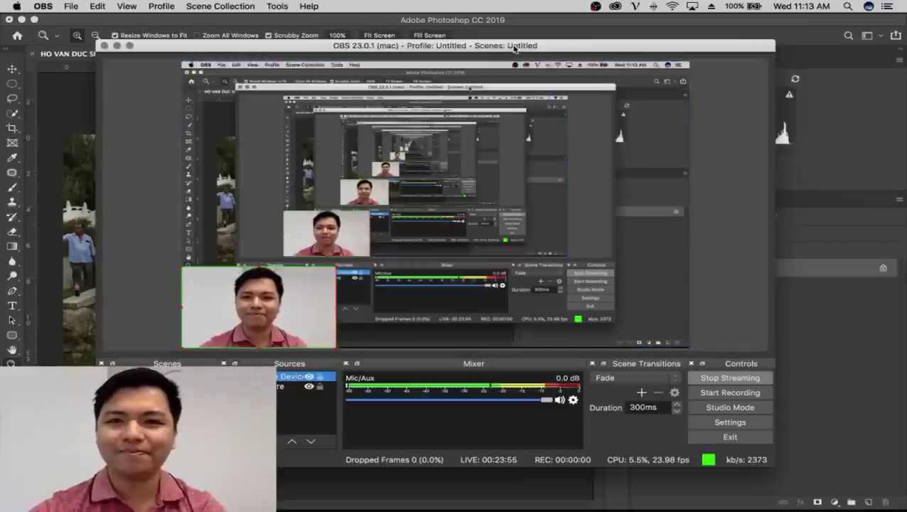
{"action": "left_click_drag", "start_coordinate": [515, 46], "coordinate": [375, 91]}
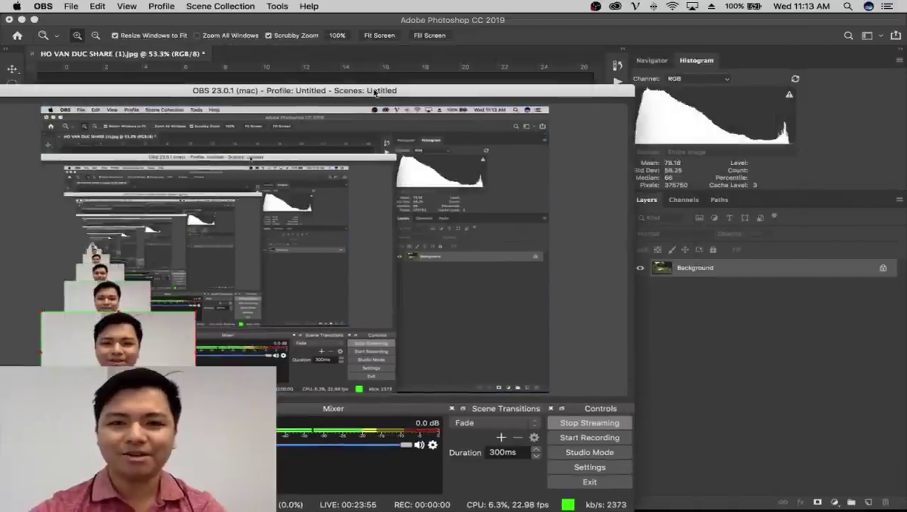
{"action": "left_click_drag", "start_coordinate": [630, 91], "coordinate": [501, 226]}
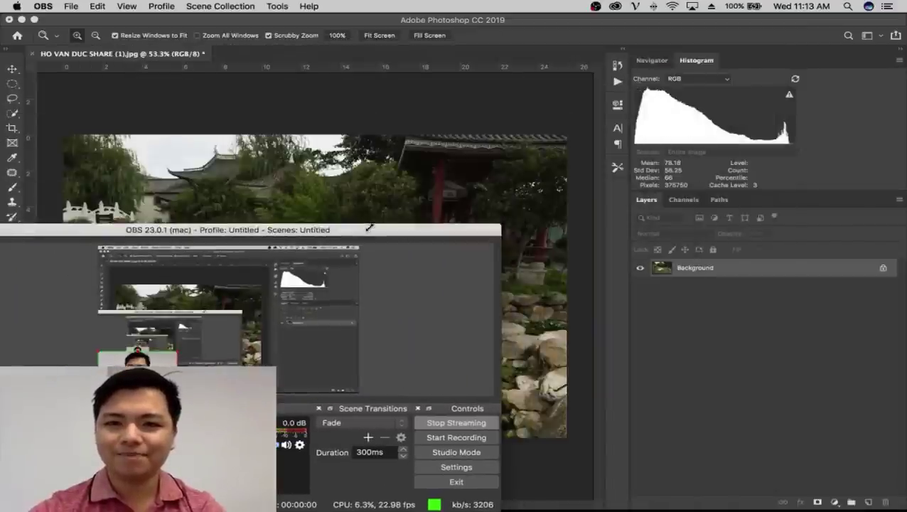
{"action": "left_click_drag", "start_coordinate": [135, 380], "coordinate": [316, 288]}
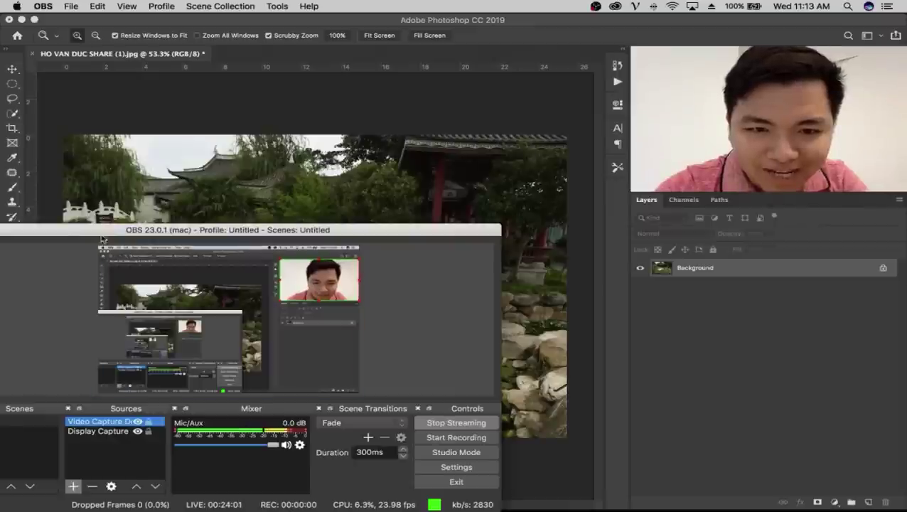
{"action": "left_click_drag", "start_coordinate": [106, 229], "coordinate": [188, 200]}
{"action": "left_click", "coordinate": [57, 202]}
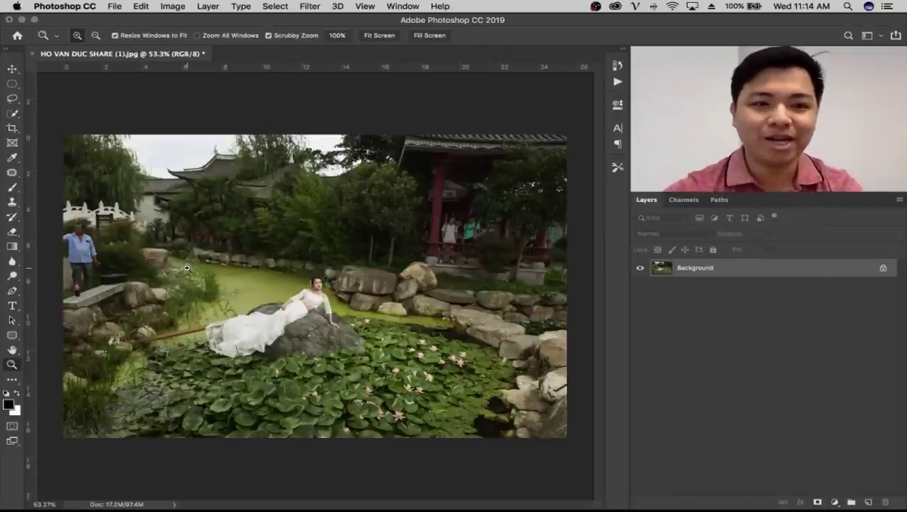
Step: Add a new Layer 1 and circle the bottle near the man's feet with a red 80 px brush
{"action": "key", "text": "super+shift+n"}
{"action": "key", "text": "Return"}
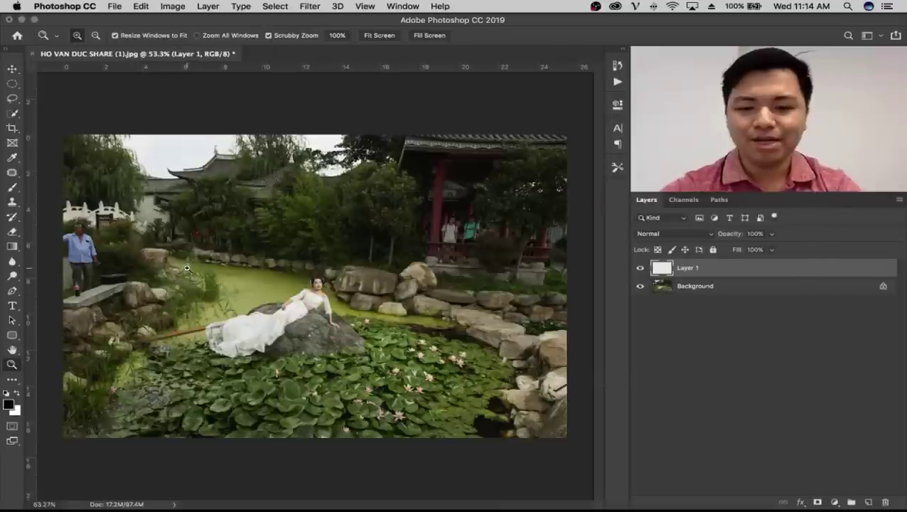
{"action": "key", "text": "b"}
{"action": "key", "text": "bracketleft"}
{"action": "key", "text": "bracketleft"}
{"action": "key", "text": "bracketleft"}
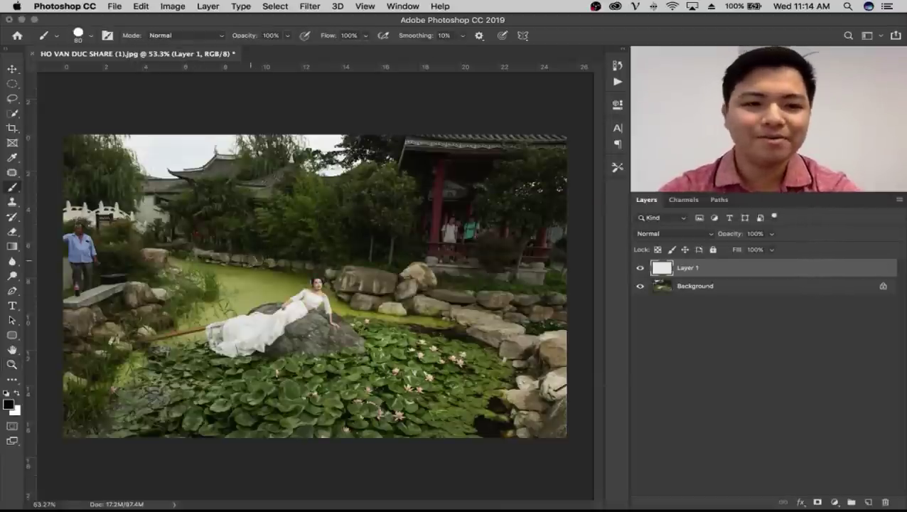
{"action": "left_click", "coordinate": [9, 404]}
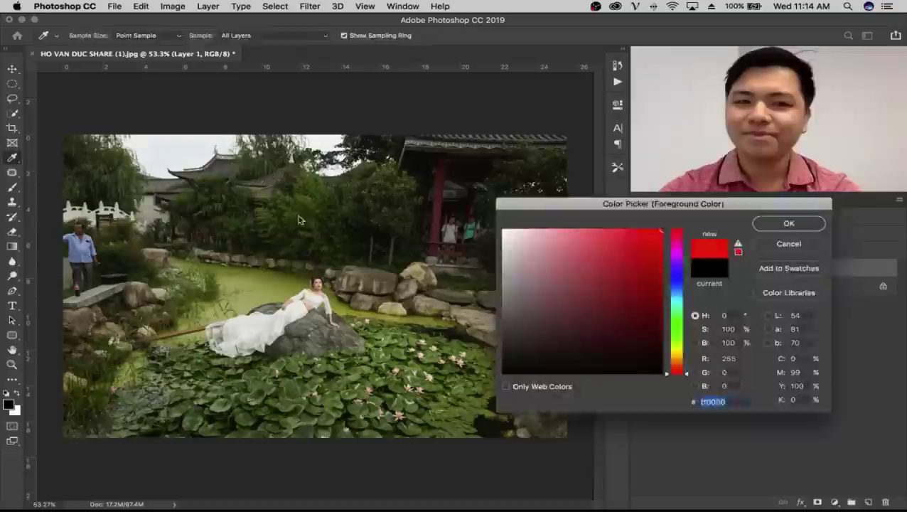
{"action": "left_click", "coordinate": [789, 223]}
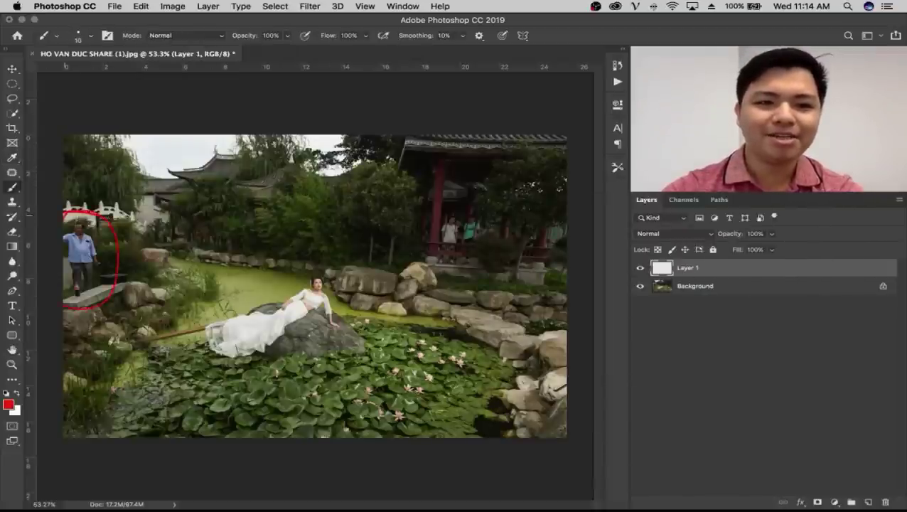
{"action": "left_click_drag", "start_coordinate": [78, 300], "coordinate": [74, 283]}
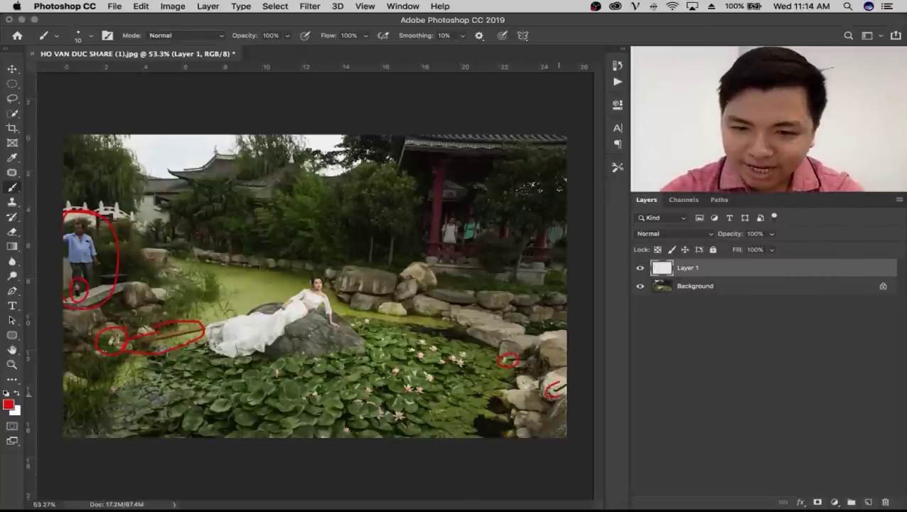
Step: Mark more distractions on the lower-right rocks, then zoom in on the people under the pavilion
{"action": "key", "text": "z"}
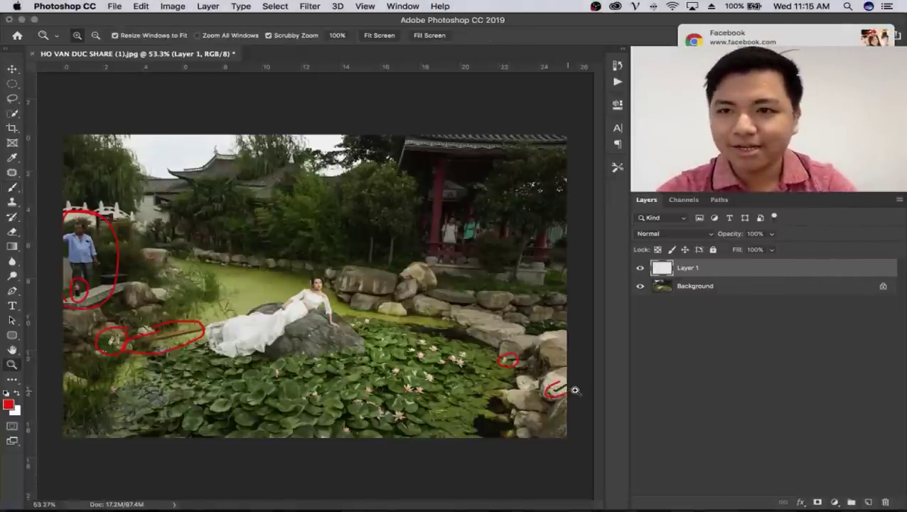
{"action": "left_click_drag", "start_coordinate": [568, 390], "coordinate": [639, 396]}
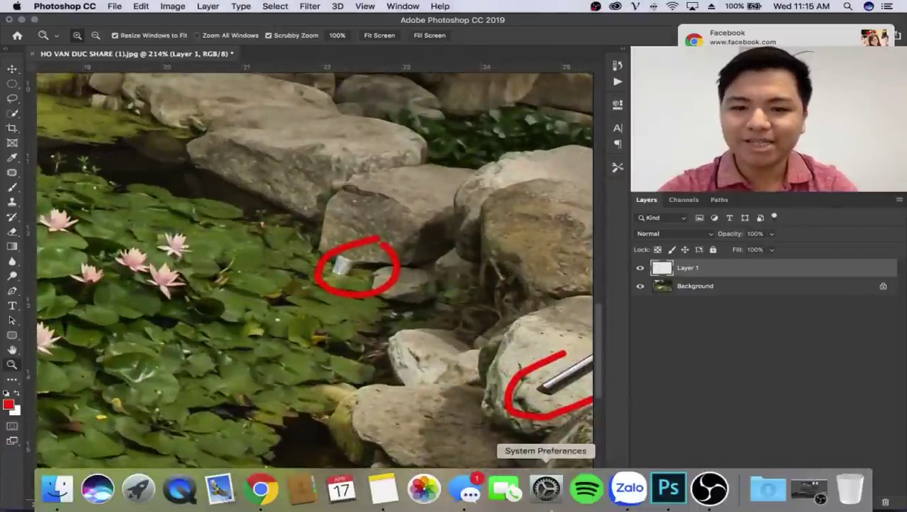
{"action": "right_click", "coordinate": [264, 500]}
{"action": "left_click", "coordinate": [582, 366]}
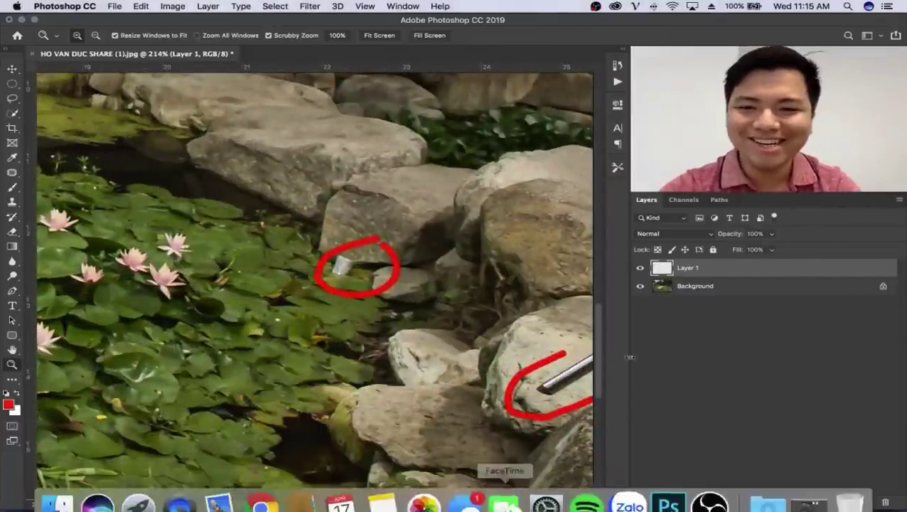
{"action": "key", "text": "b"}
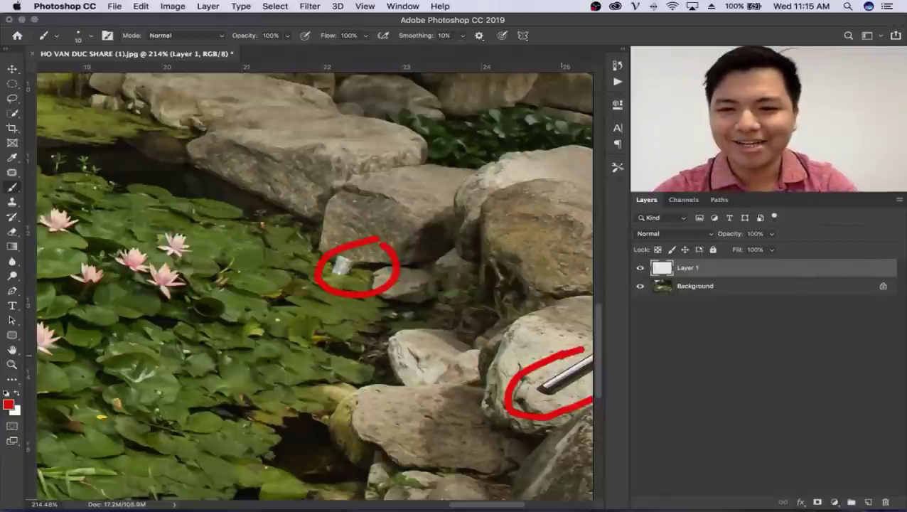
{"action": "key", "text": "z"}
{"action": "left_click_drag", "start_coordinate": [405, 308], "coordinate": [340, 311]}
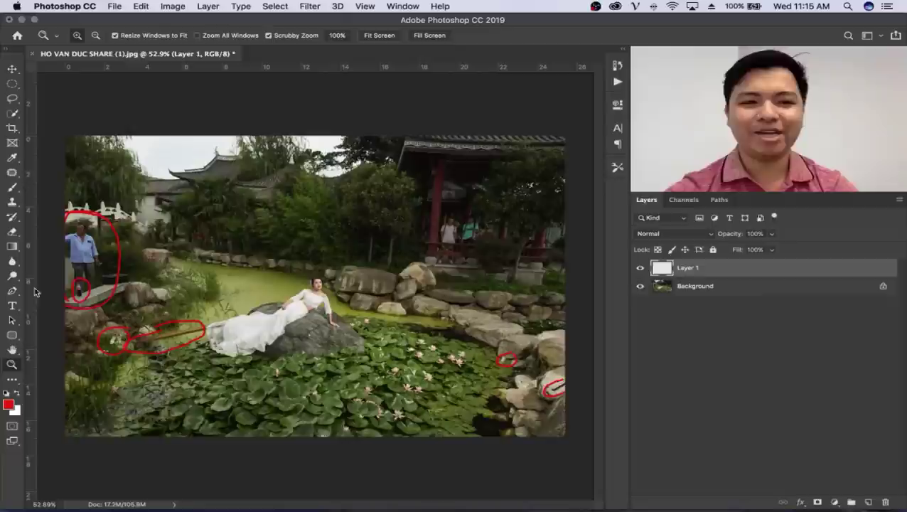
{"action": "left_click", "coordinate": [14, 188]}
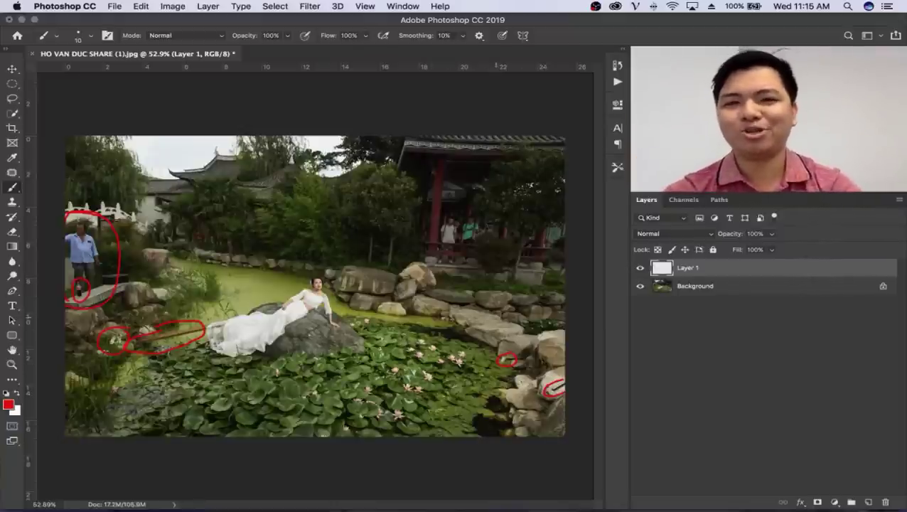
{"action": "key", "text": "z"}
{"action": "left_click_drag", "start_coordinate": [458, 226], "coordinate": [559, 239]}
Step: With a smaller brush, circle the pavilion group, the person to its left and the seated person
{"action": "key", "text": "b"}
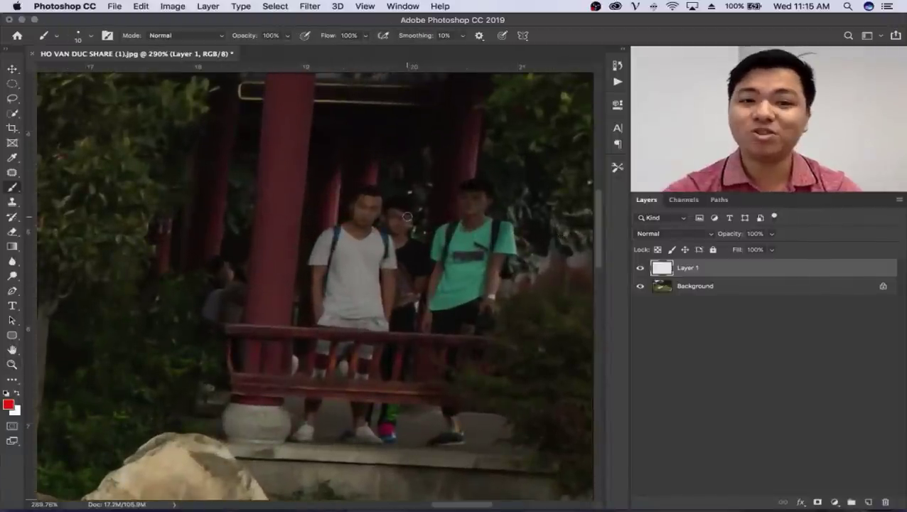
{"action": "key", "text": "bracketleft"}
{"action": "key", "text": "bracketleft"}
{"action": "key", "text": "bracketleft"}
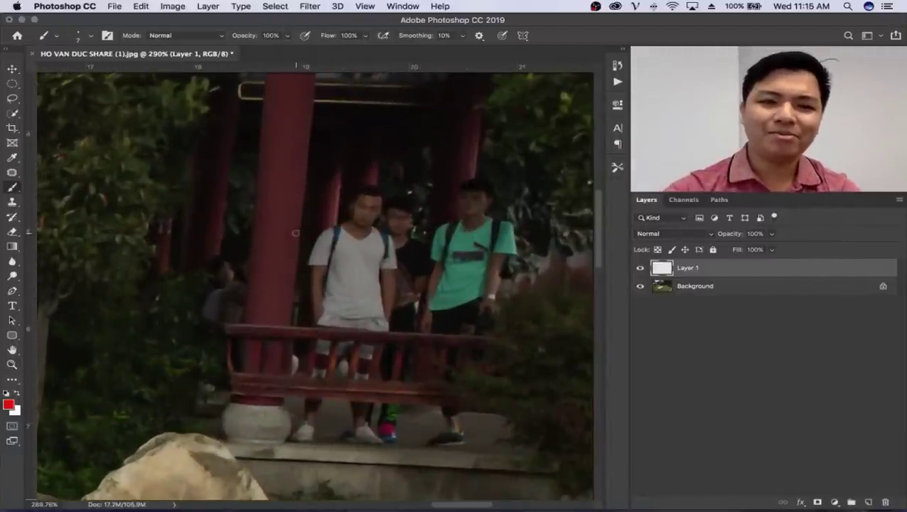
{"action": "mouse_move", "coordinate": [390, 173]}
{"action": "left_mouse_down"}
{"action": "mouse_move", "coordinate": [280, 381]}
{"action": "mouse_move", "coordinate": [440, 466]}
{"action": "mouse_move", "coordinate": [551, 256]}
{"action": "mouse_move", "coordinate": [449, 160]}
{"action": "mouse_move", "coordinate": [383, 173]}
{"action": "left_mouse_up"}
{"action": "left_click_drag", "start_coordinate": [220, 342], "coordinate": [256, 328]}
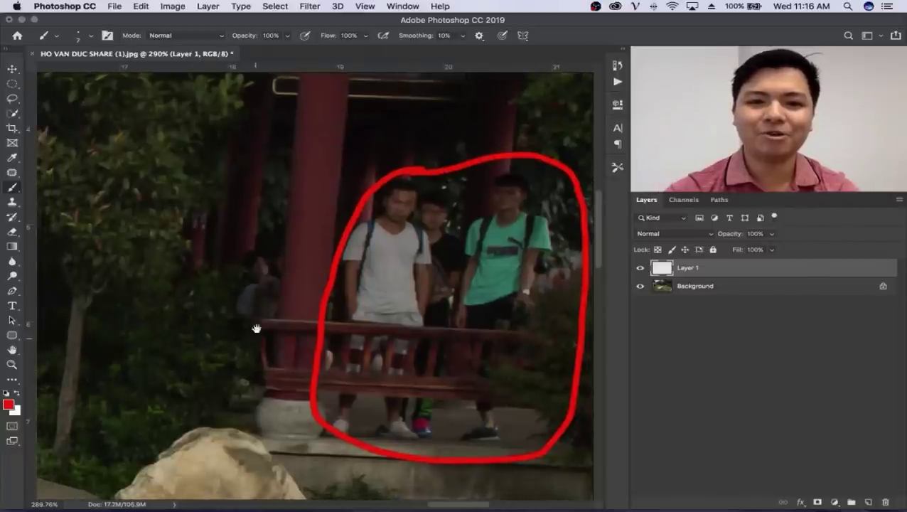
{"action": "mouse_move", "coordinate": [268, 238]}
{"action": "left_mouse_down"}
{"action": "mouse_move", "coordinate": [219, 364]}
{"action": "mouse_move", "coordinate": [293, 295]}
{"action": "mouse_move", "coordinate": [273, 232]}
{"action": "left_mouse_up"}
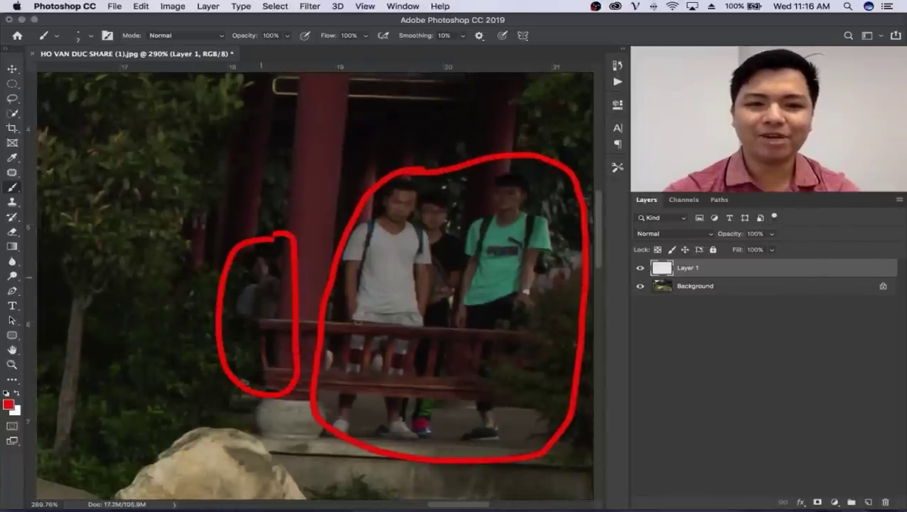
{"action": "left_click_drag", "start_coordinate": [497, 308], "coordinate": [16, 322]}
{"action": "mouse_move", "coordinate": [363, 292]}
{"action": "left_mouse_down"}
{"action": "mouse_move", "coordinate": [231, 295]}
{"action": "mouse_move", "coordinate": [306, 396]}
{"action": "mouse_move", "coordinate": [366, 274]}
{"action": "mouse_move", "coordinate": [247, 324]}
{"action": "mouse_move", "coordinate": [211, 366]}
{"action": "left_mouse_up"}
{"action": "key", "text": "z"}
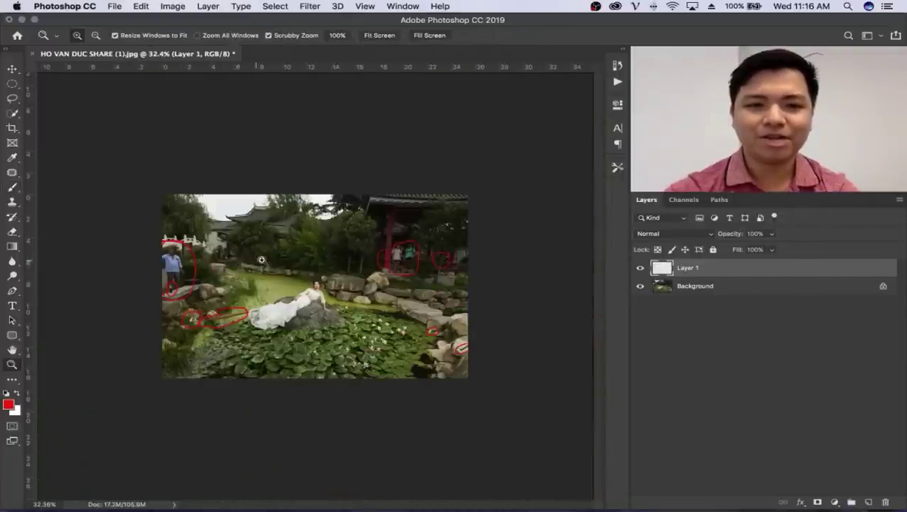
Step: Review the red marks, delete that layer, and duplicate the Background as a visible Layer 1
{"action": "mouse_move", "coordinate": [261, 260]}
{"action": "left_mouse_down"}
{"action": "mouse_move", "coordinate": [292, 292]}
{"action": "mouse_move", "coordinate": [233, 297]}
{"action": "left_mouse_up"}
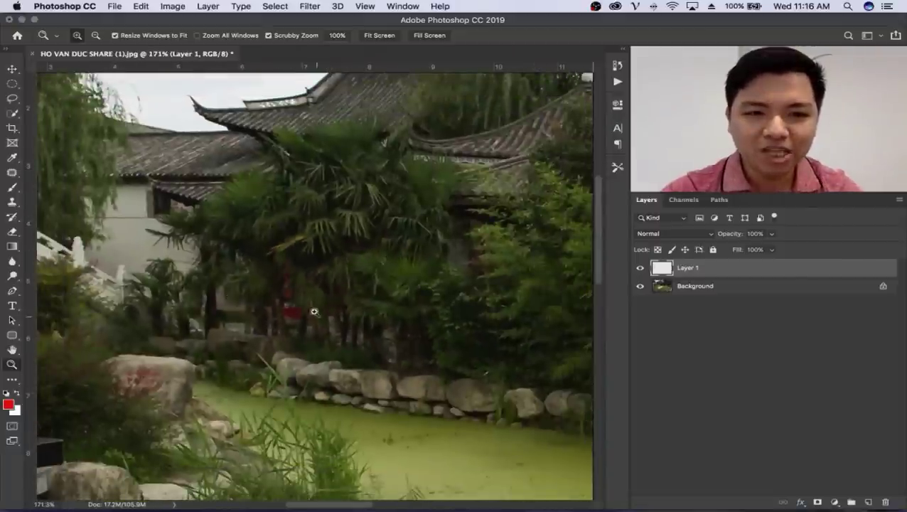
{"action": "left_click_drag", "start_coordinate": [304, 310], "coordinate": [157, 313]}
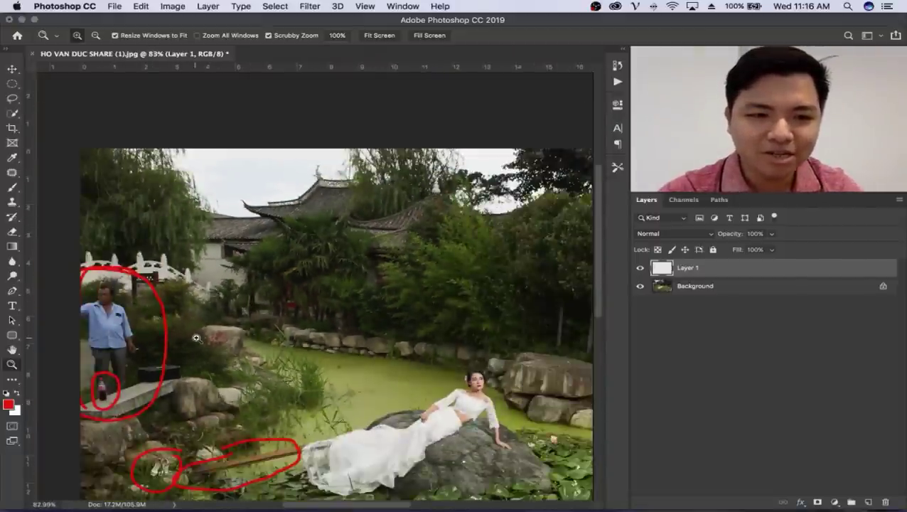
{"action": "mouse_move", "coordinate": [196, 338]}
{"action": "left_mouse_down"}
{"action": "mouse_move", "coordinate": [257, 339]}
{"action": "mouse_move", "coordinate": [317, 289]}
{"action": "left_mouse_up"}
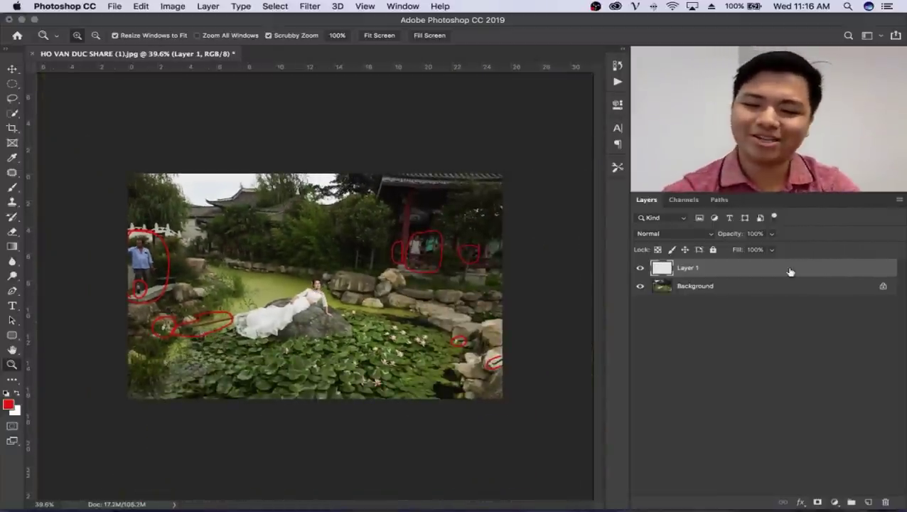
{"action": "key", "text": "BackSpace"}
{"action": "key", "text": "ctrl+j"}
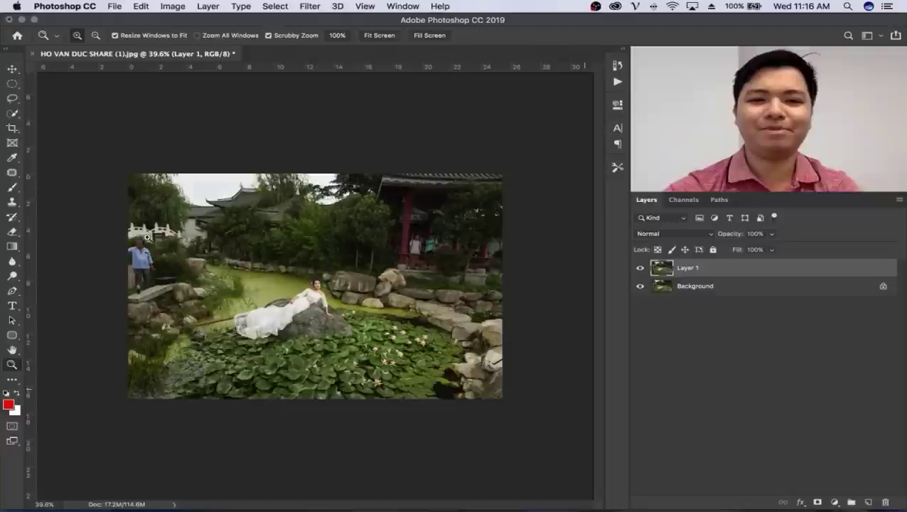
{"action": "left_click", "coordinate": [639, 268]}
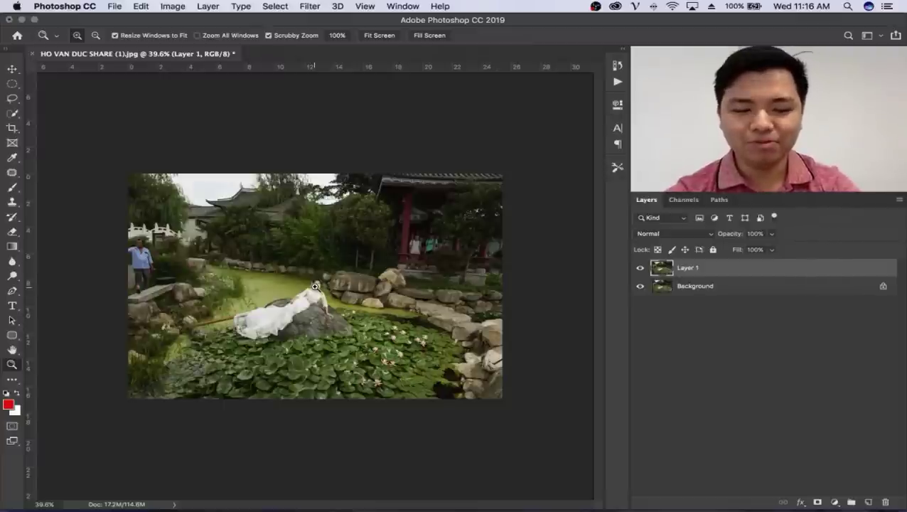
Step: Add an empty Layer 2 and set the Clone Stamp tool to sample Current & Below
{"action": "key", "text": "ctrl+shift+n"}
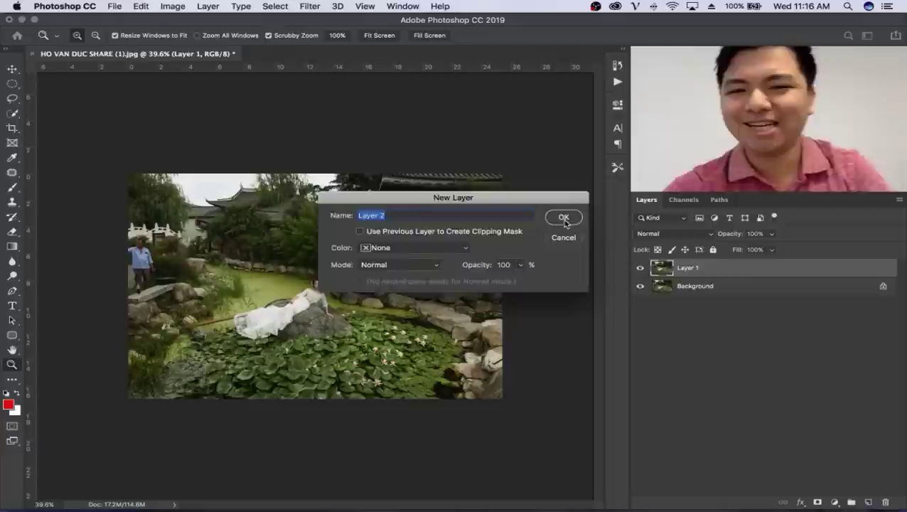
{"action": "left_click", "coordinate": [563, 217]}
{"action": "left_click", "coordinate": [14, 203]}
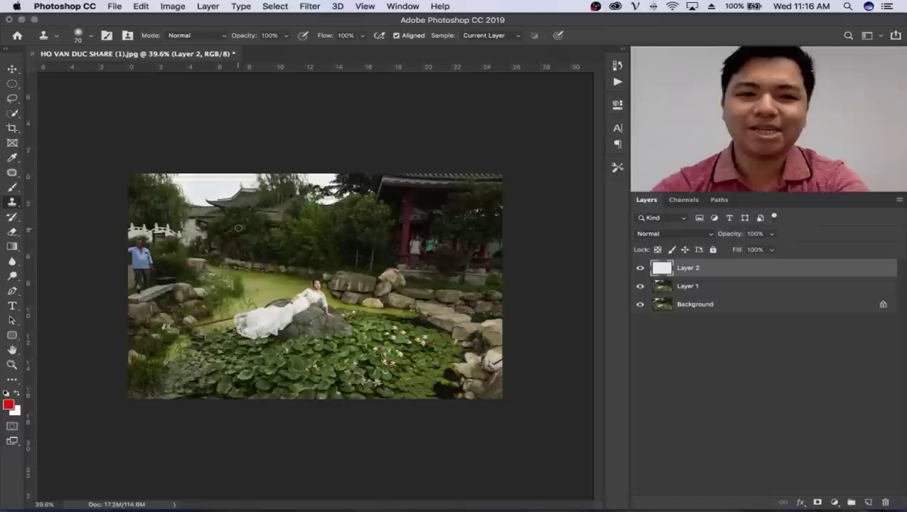
{"action": "left_click", "coordinate": [491, 36]}
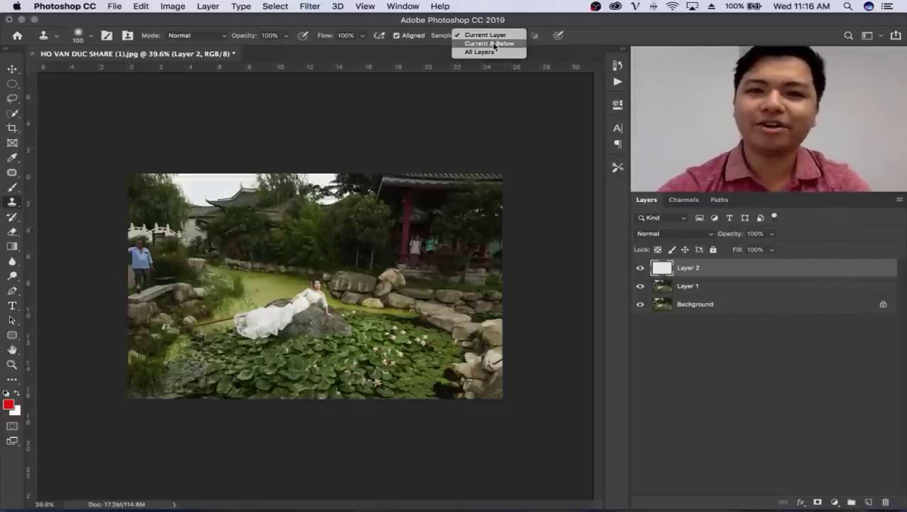
{"action": "left_click", "coordinate": [491, 44]}
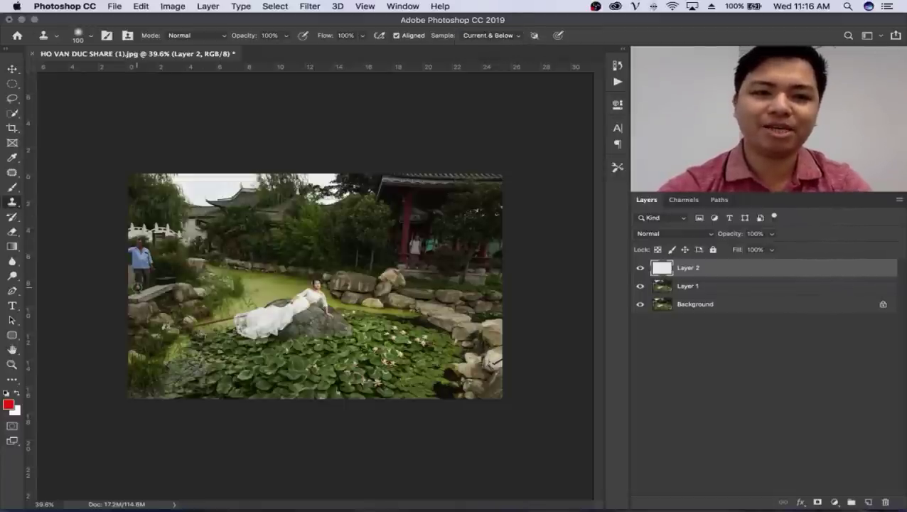
{"action": "key", "text": "z"}
{"action": "left_click_drag", "start_coordinate": [136, 285], "coordinate": [289, 275]}
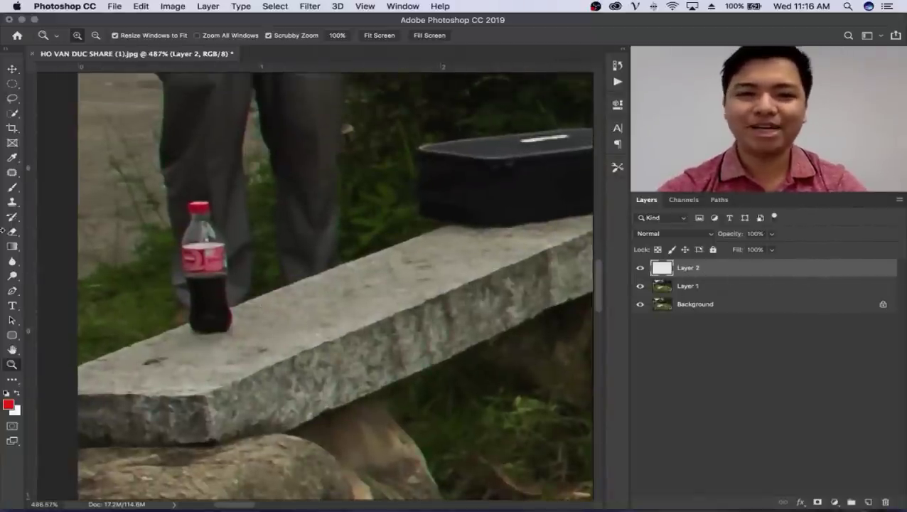
Step: Clone grass over the red-capped bottle on the stone bench with a slightly smaller brush
{"action": "left_click", "coordinate": [12, 202]}
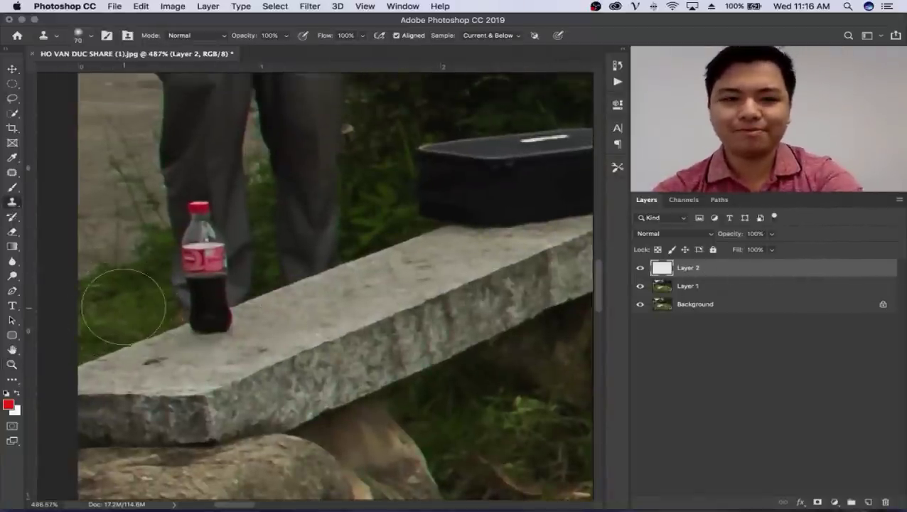
{"action": "key", "text": "bracketleft"}
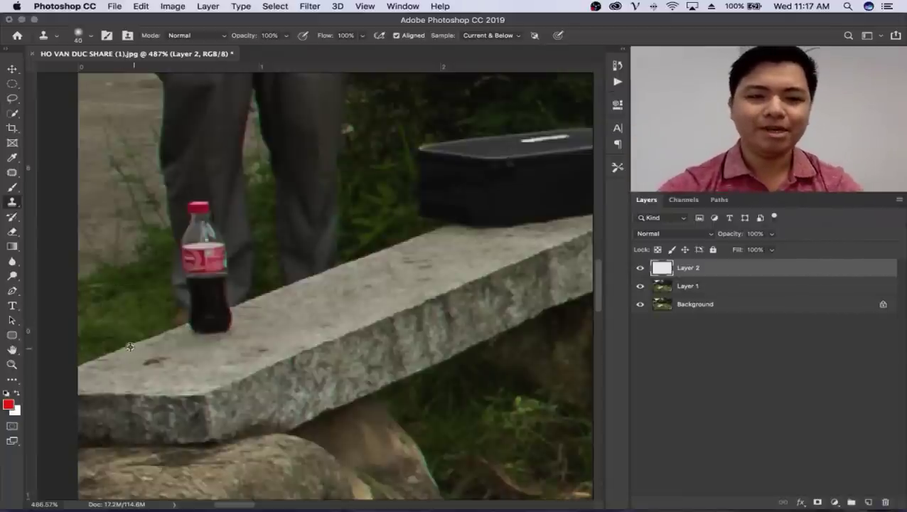
{"action": "mouse_move", "coordinate": [173, 319]}
{"action": "left_mouse_down"}
{"action": "mouse_move", "coordinate": [184, 322]}
{"action": "mouse_move", "coordinate": [183, 260]}
{"action": "mouse_move", "coordinate": [260, 268]}
{"action": "mouse_move", "coordinate": [365, 239]}
{"action": "mouse_move", "coordinate": [370, 247]}
{"action": "mouse_move", "coordinate": [338, 254]}
{"action": "mouse_move", "coordinate": [334, 151]}
{"action": "mouse_move", "coordinate": [298, 217]}
{"action": "mouse_move", "coordinate": [312, 177]}
{"action": "mouse_move", "coordinate": [385, 289]}
{"action": "mouse_move", "coordinate": [416, 305]}
{"action": "left_mouse_up"}
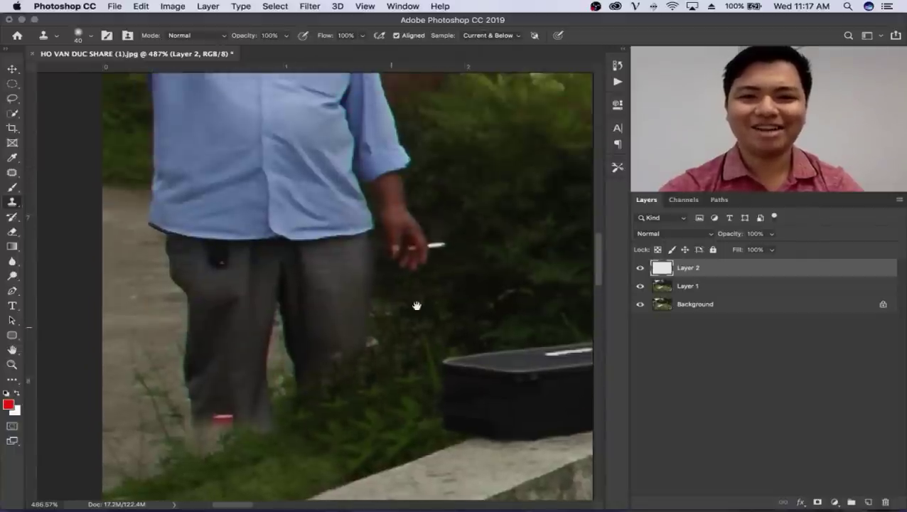
{"action": "key", "text": "z"}
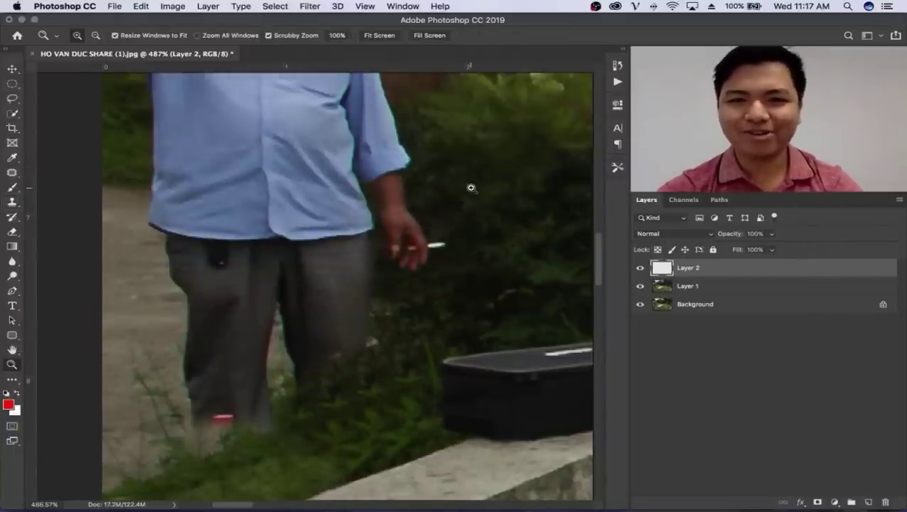
{"action": "left_click_drag", "start_coordinate": [470, 187], "coordinate": [319, 226]}
{"action": "left_click", "coordinate": [284, 228]}
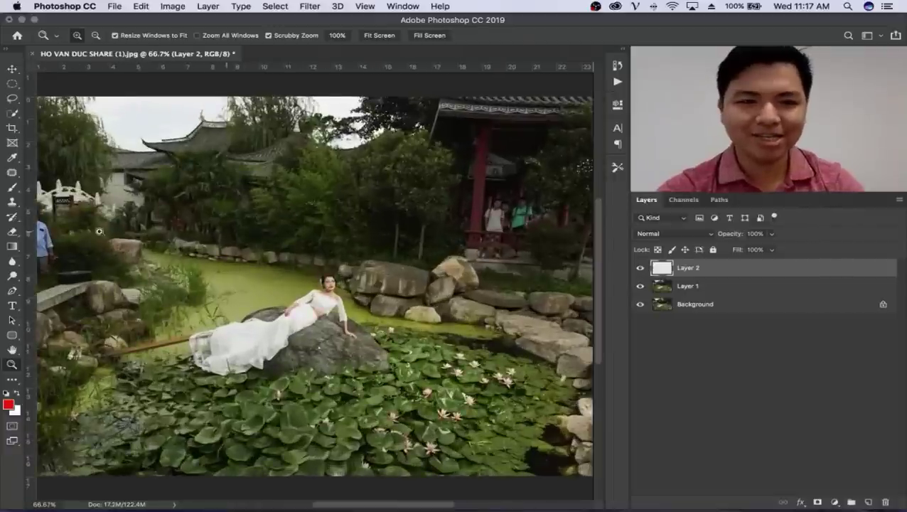
Step: Crop a thin strip off the photo's left edge and inspect the result
{"action": "key", "text": "c"}
{"action": "left_click_drag", "start_coordinate": [148, 273], "coordinate": [167, 273]}
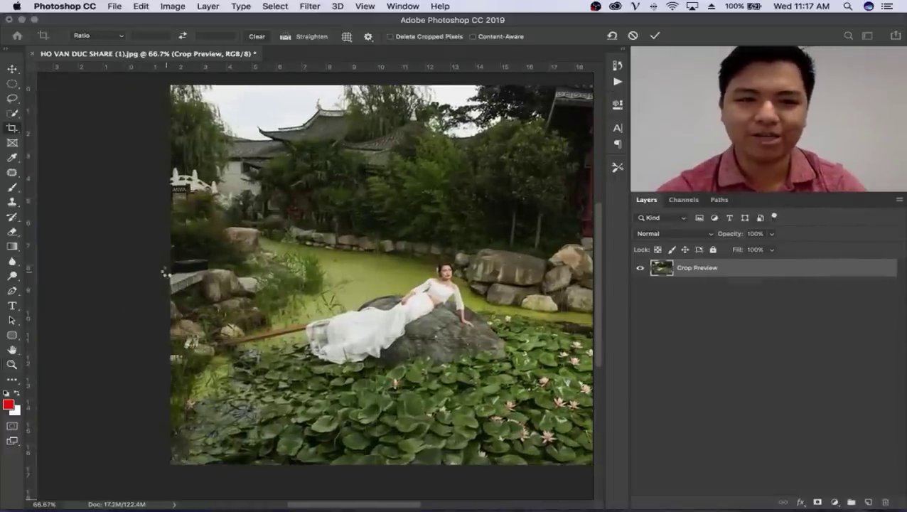
{"action": "key", "text": "Return"}
{"action": "key", "text": "z"}
{"action": "mouse_move", "coordinate": [171, 263]}
{"action": "left_mouse_down"}
{"action": "mouse_move", "coordinate": [213, 254]}
{"action": "mouse_move", "coordinate": [265, 261]}
{"action": "left_mouse_up"}
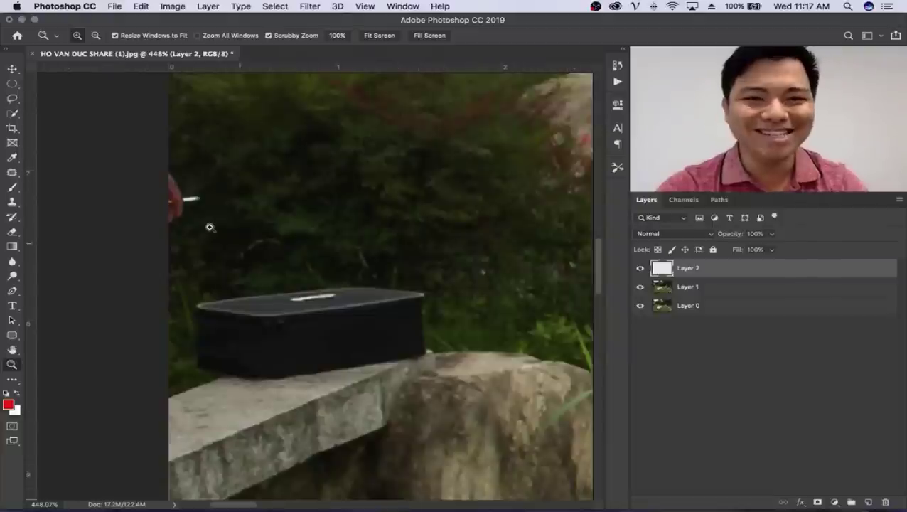
{"action": "left_click_drag", "start_coordinate": [208, 227], "coordinate": [162, 239]}
{"action": "key", "text": "ctrl+0"}
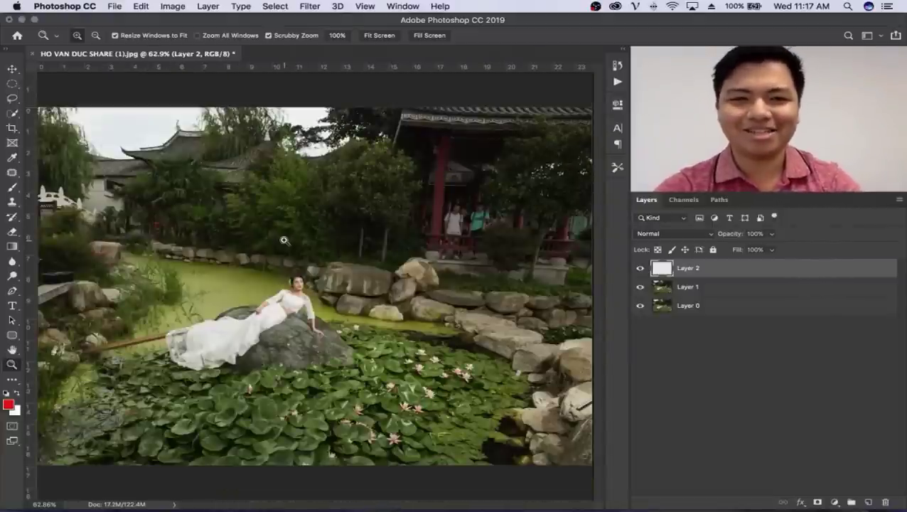
{"action": "left_click_drag", "start_coordinate": [278, 243], "coordinate": [252, 243]}
Step: Undo that crop and recrop from the bottom-left corner so the man is trimmed out
{"action": "key", "text": "ctrl+z"}
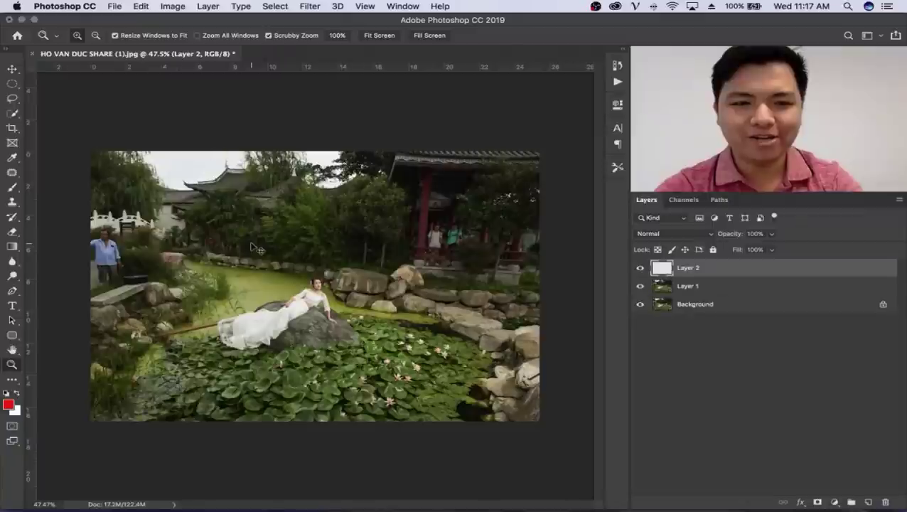
{"action": "key", "text": "c"}
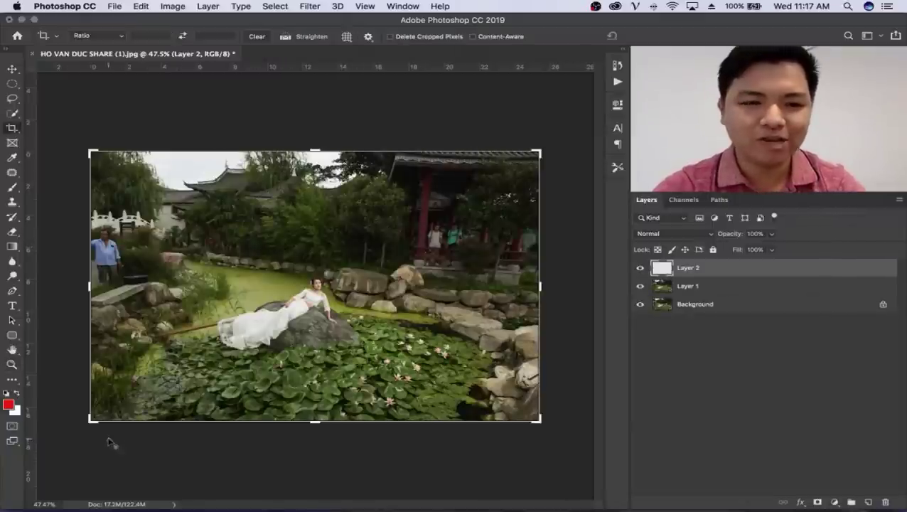
{"action": "mouse_move", "coordinate": [92, 419]}
{"action": "left_mouse_down"}
{"action": "mouse_move", "coordinate": [110, 414]}
{"action": "mouse_move", "coordinate": [85, 446]}
{"action": "mouse_move", "coordinate": [103, 416]}
{"action": "left_mouse_up"}
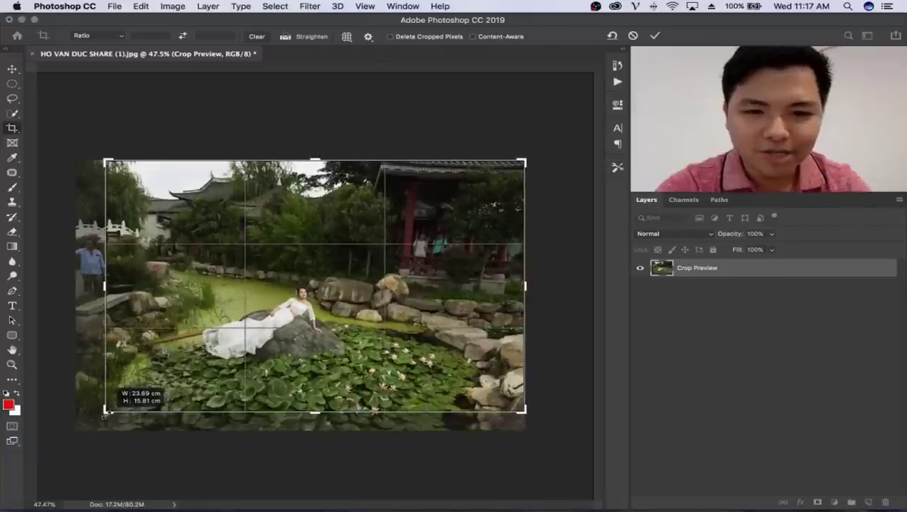
{"action": "left_click_drag", "start_coordinate": [311, 348], "coordinate": [311, 339]}
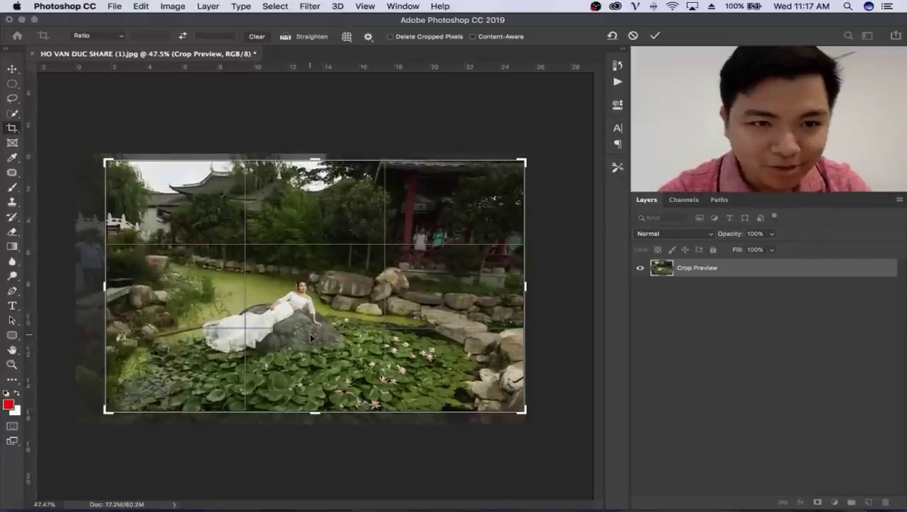
{"action": "key", "text": "Return"}
{"action": "key", "text": "z"}
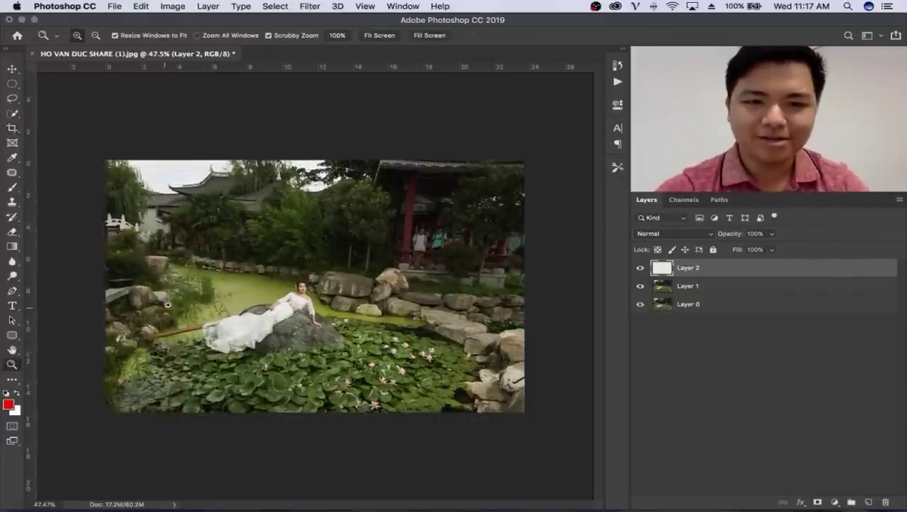
{"action": "left_click_drag", "start_coordinate": [98, 267], "coordinate": [300, 290]}
Step: Clone bushes over the white stick at the left edge by the hand
{"action": "key", "text": "s"}
{"action": "left_click", "coordinate": [262, 258], "text": "alt"}
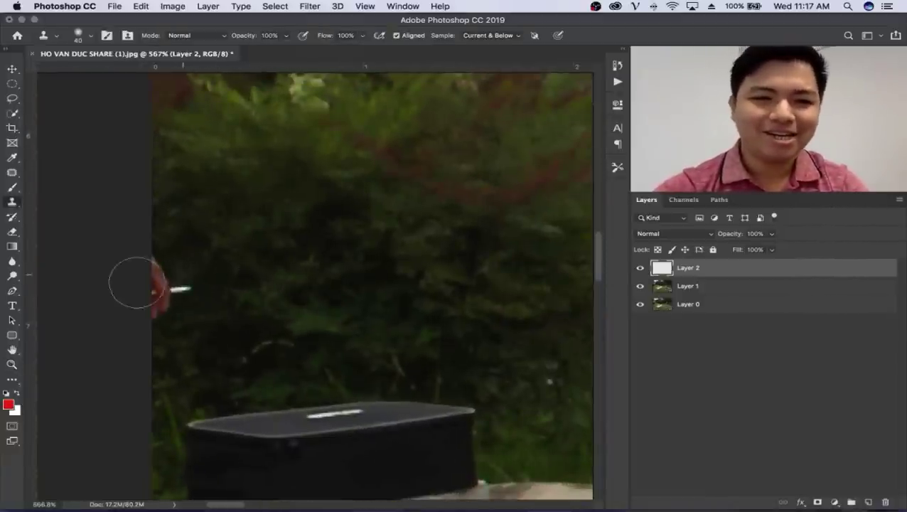
{"action": "mouse_move", "coordinate": [131, 279]}
{"action": "left_mouse_down"}
{"action": "mouse_move", "coordinate": [177, 288]}
{"action": "mouse_move", "coordinate": [164, 259]}
{"action": "mouse_move", "coordinate": [146, 303]}
{"action": "left_mouse_up"}
{"action": "key", "text": "z"}
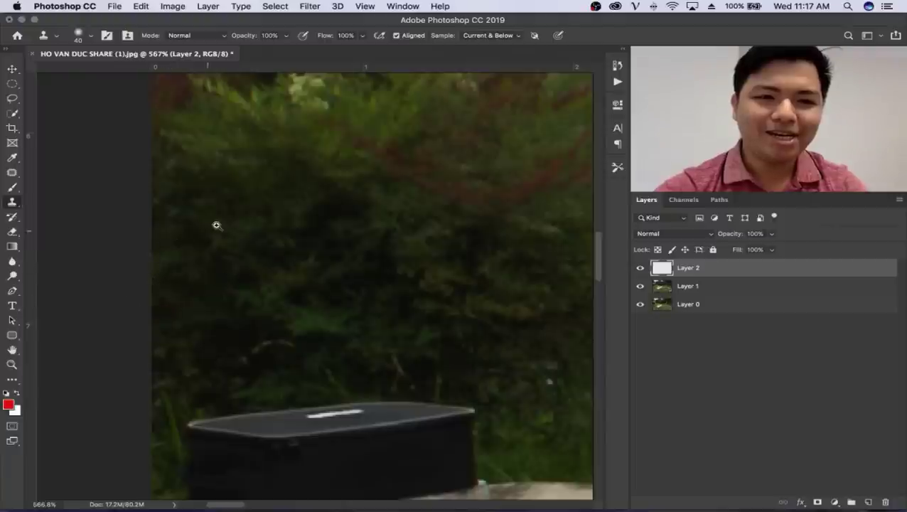
{"action": "left_click_drag", "start_coordinate": [216, 225], "coordinate": [155, 242]}
Step: Zoom in on the black speaker and clone stone over its lower-left edge
{"action": "left_click_drag", "start_coordinate": [245, 313], "coordinate": [311, 302]}
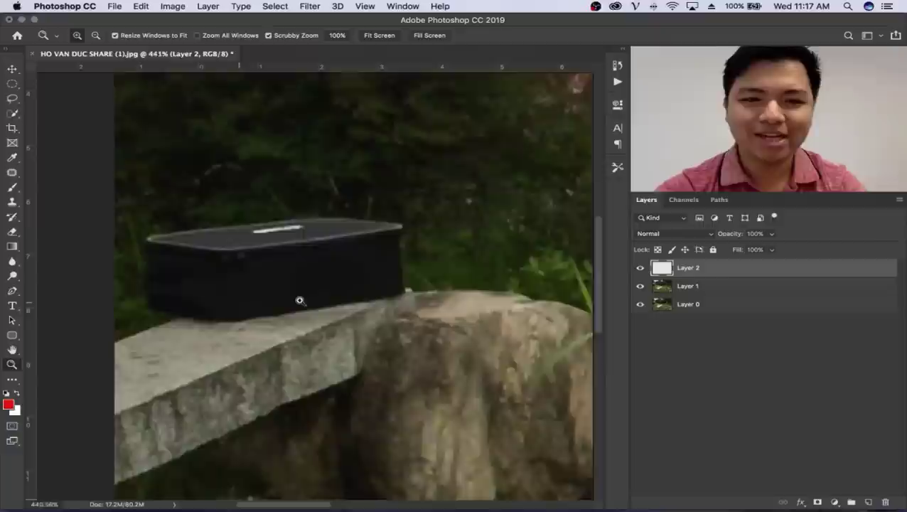
{"action": "key", "text": "s"}
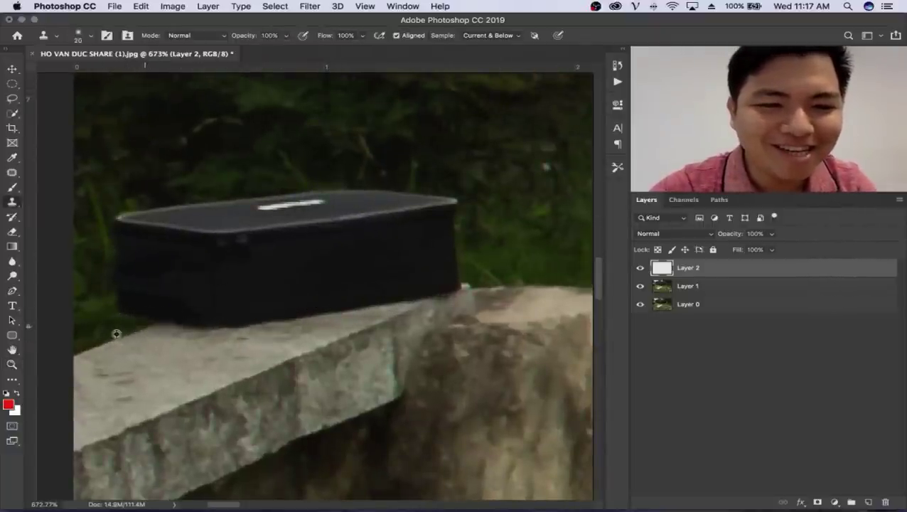
{"action": "left_click", "coordinate": [112, 339], "text": "alt"}
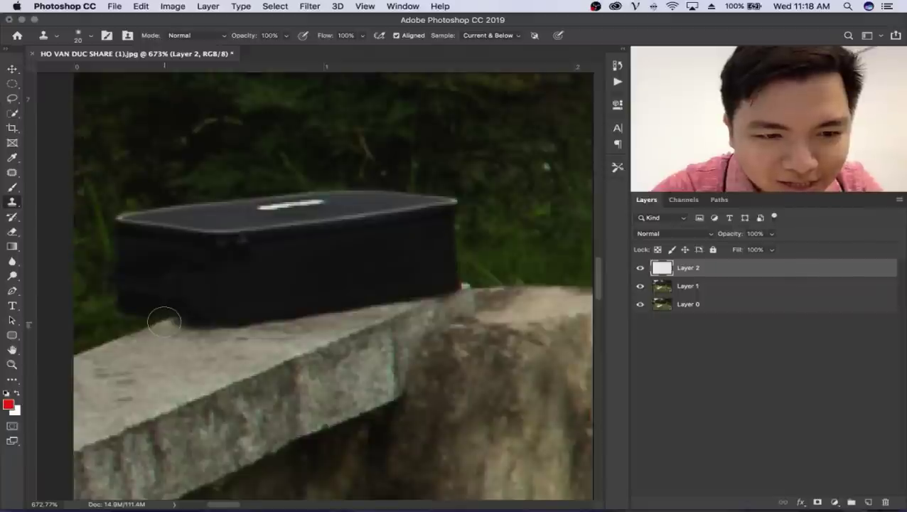
{"action": "mouse_move", "coordinate": [164, 323]}
{"action": "left_mouse_down"}
{"action": "mouse_move", "coordinate": [136, 318]}
{"action": "mouse_move", "coordinate": [236, 324]}
{"action": "mouse_move", "coordinate": [355, 295]}
{"action": "mouse_move", "coordinate": [301, 284]}
{"action": "mouse_move", "coordinate": [313, 298]}
{"action": "mouse_move", "coordinate": [398, 281]}
{"action": "left_mouse_up"}
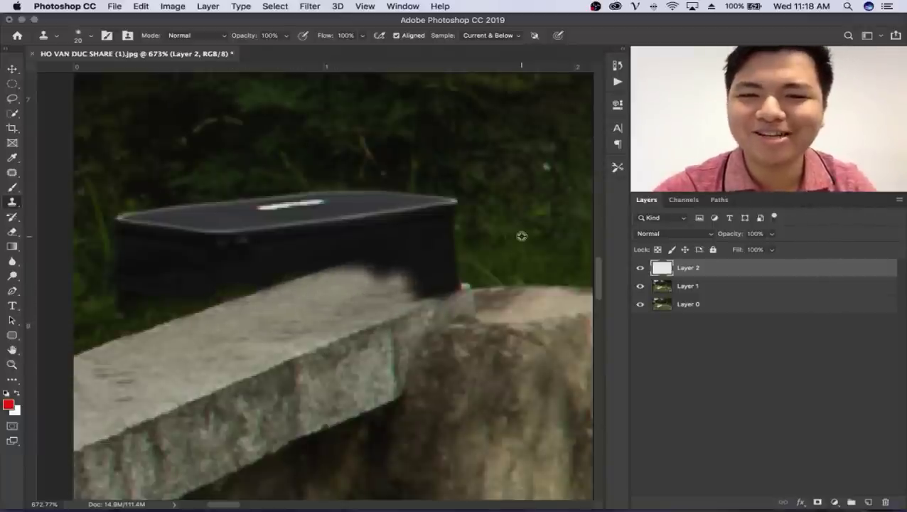
Step: Clone grass over the speaker's top and stone over the remaining dark blob on the ledge
{"action": "left_click", "coordinate": [518, 179], "text": "alt"}
{"action": "mouse_move", "coordinate": [462, 199]}
{"action": "left_mouse_down"}
{"action": "mouse_move", "coordinate": [371, 181]}
{"action": "mouse_move", "coordinate": [149, 206]}
{"action": "left_mouse_up"}
{"action": "left_click_drag", "start_coordinate": [228, 112], "coordinate": [179, 132]}
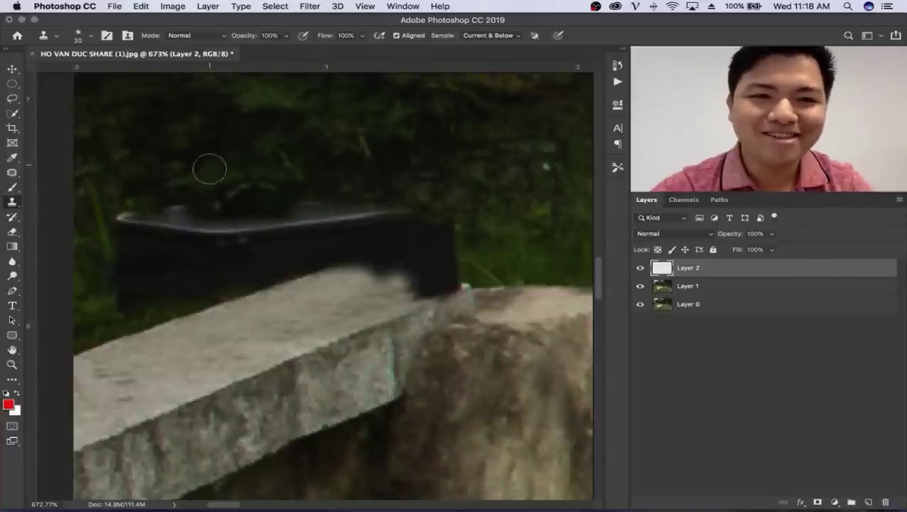
{"action": "mouse_move", "coordinate": [173, 207]}
{"action": "left_mouse_down"}
{"action": "mouse_move", "coordinate": [101, 228]}
{"action": "mouse_move", "coordinate": [192, 215]}
{"action": "left_mouse_up"}
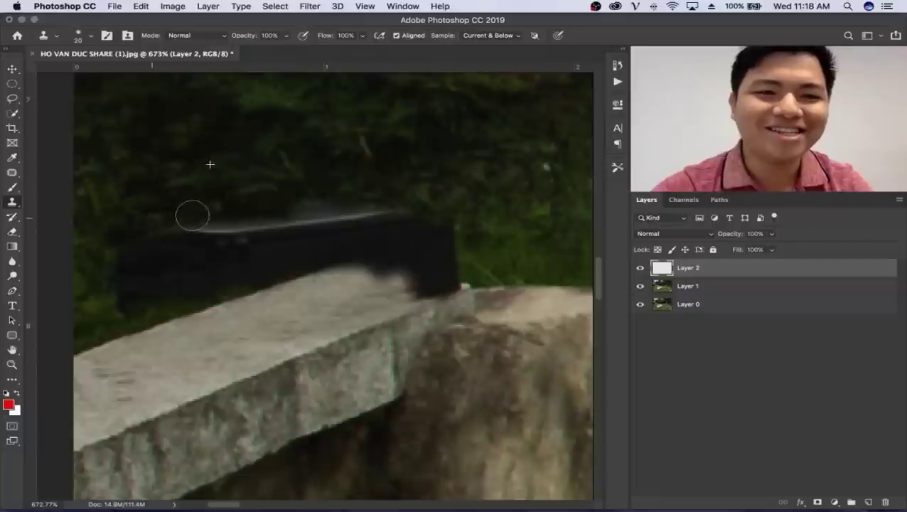
{"action": "left_click_drag", "start_coordinate": [133, 249], "coordinate": [346, 208]}
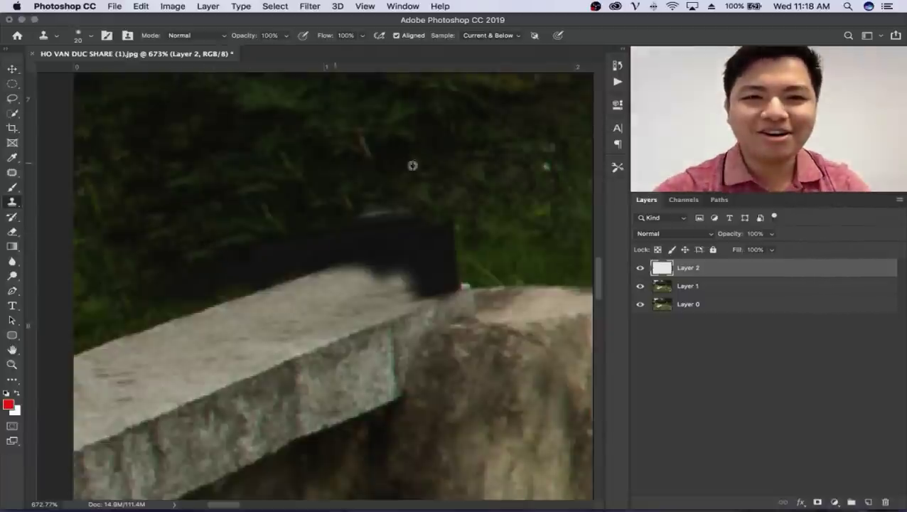
{"action": "mouse_move", "coordinate": [444, 243]}
{"action": "left_mouse_down"}
{"action": "mouse_move", "coordinate": [472, 253]}
{"action": "mouse_move", "coordinate": [368, 219]}
{"action": "left_mouse_up"}
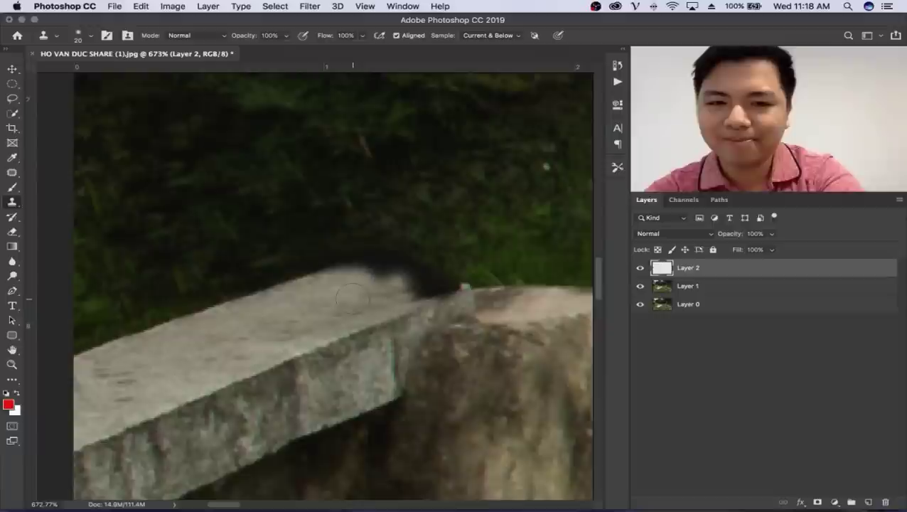
{"action": "key", "text": "bracketright"}
{"action": "mouse_move", "coordinate": [354, 271]}
{"action": "left_mouse_down"}
{"action": "mouse_move", "coordinate": [434, 273]}
{"action": "mouse_move", "coordinate": [339, 261]}
{"action": "left_mouse_up"}
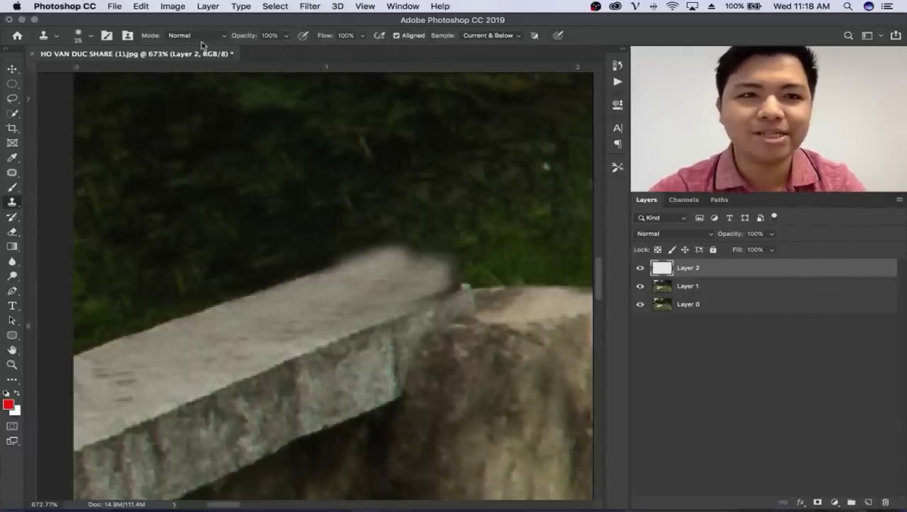
Step: Try a 145% clone source scale, then set it back to 100%
{"action": "left_click", "coordinate": [126, 36]}
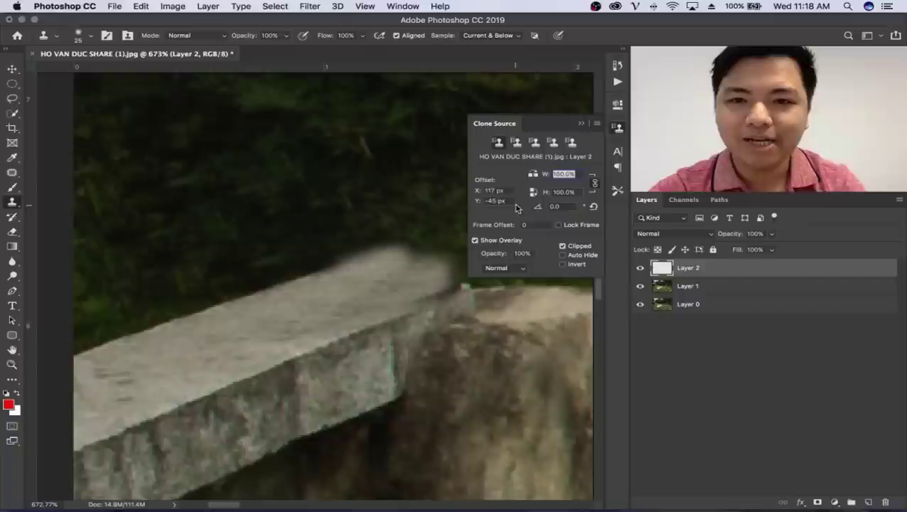
{"action": "left_click_drag", "start_coordinate": [548, 178], "coordinate": [558, 178]}
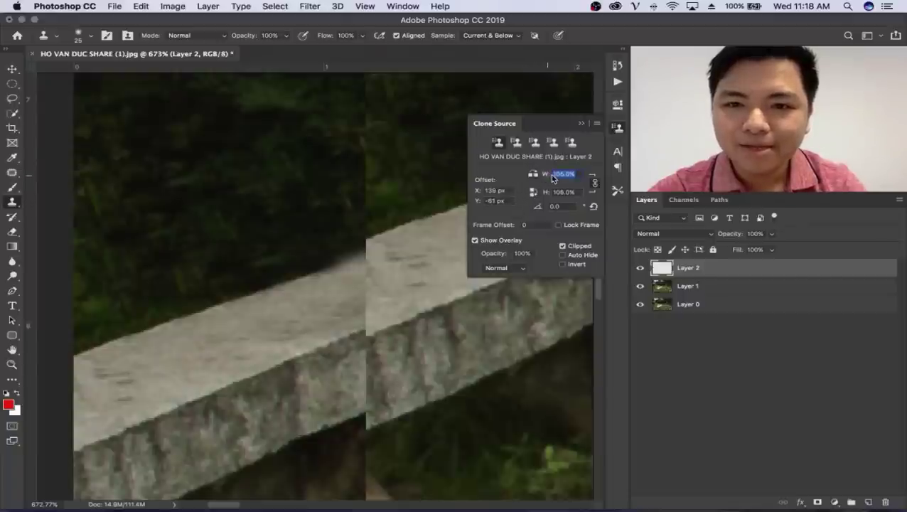
{"action": "type", "text": "145"}
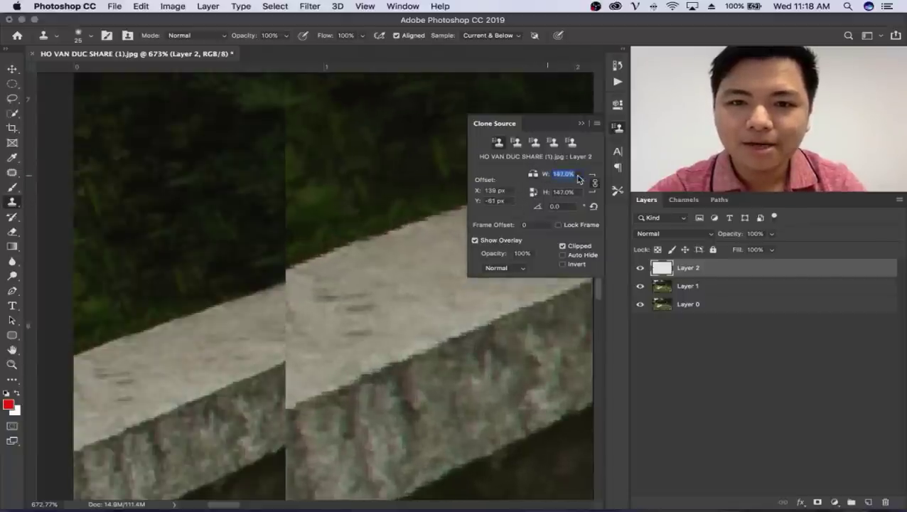
{"action": "key", "text": "Return"}
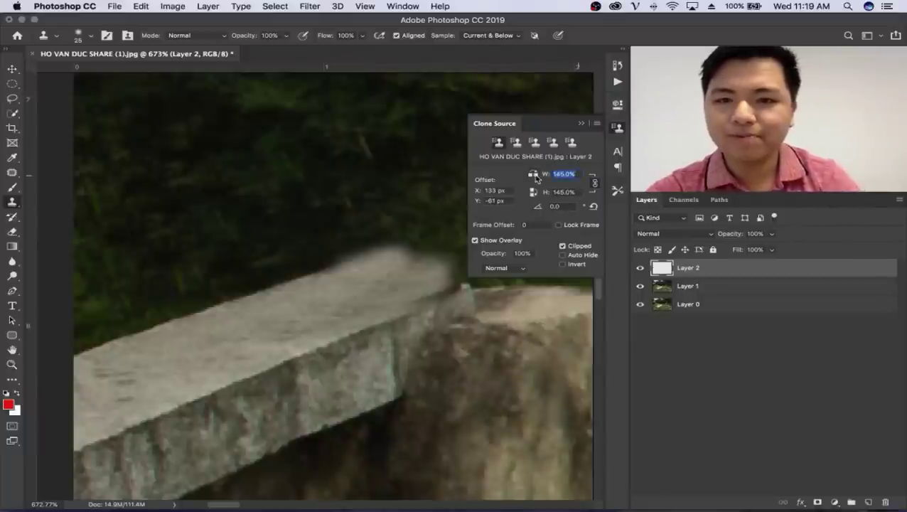
{"action": "type", "text": "100"}
{"action": "key", "text": "Return"}
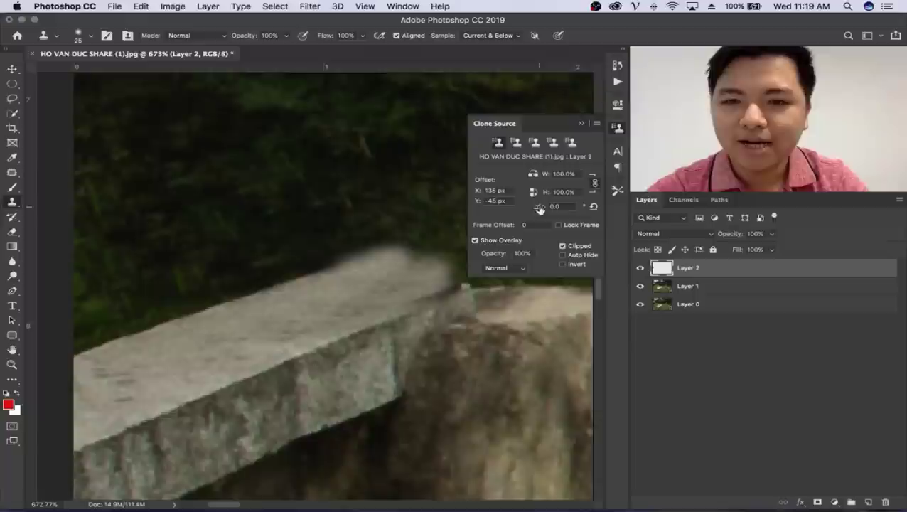
Step: Rotate the clone source angle to match the ledge and stamp a rotated patch
{"action": "left_click", "coordinate": [554, 206]}
{"action": "type", "text": "11.2"}
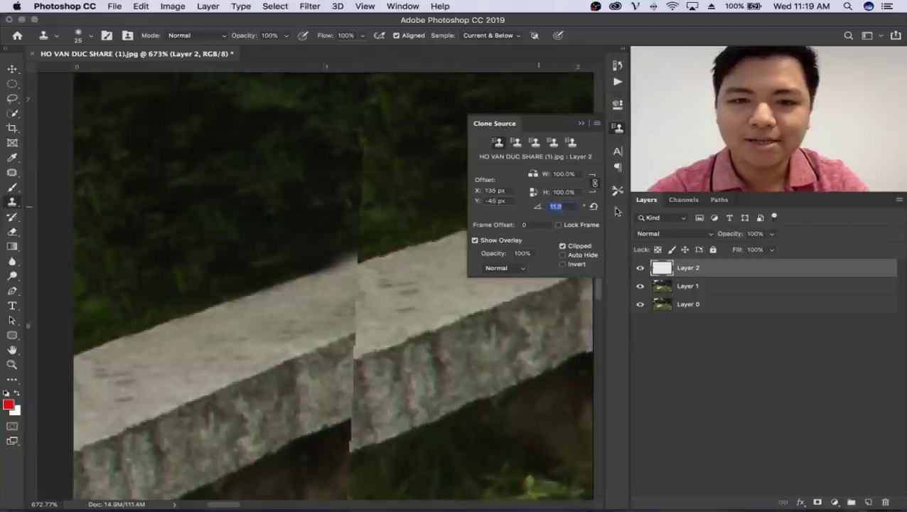
{"action": "left_click_drag", "start_coordinate": [617, 211], "coordinate": [621, 211]}
{"action": "left_click_drag", "start_coordinate": [676, 211], "coordinate": [681, 212]}
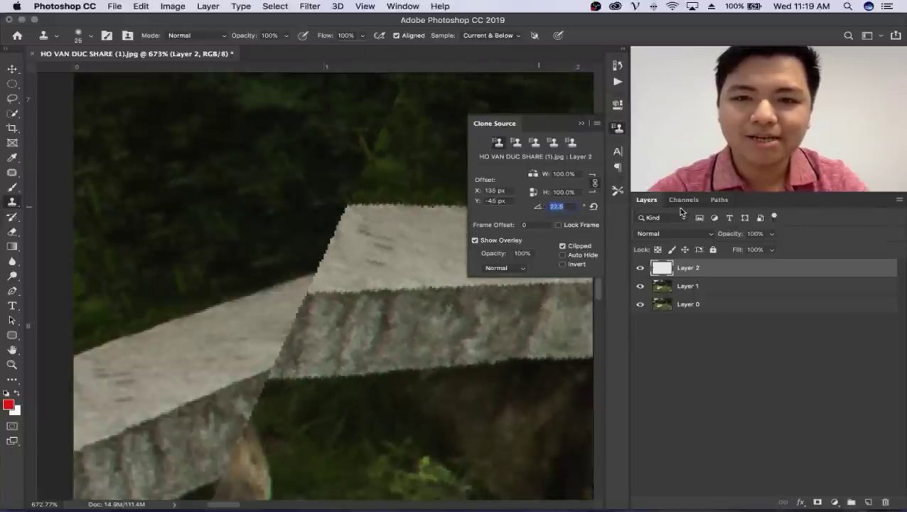
{"action": "mouse_move", "coordinate": [759, 216]}
{"action": "left_mouse_down"}
{"action": "mouse_move", "coordinate": [856, 221]}
{"action": "mouse_move", "coordinate": [671, 215]}
{"action": "left_mouse_up"}
{"action": "left_click", "coordinate": [443, 233], "text": "alt"}
{"action": "left_click", "coordinate": [320, 284]}
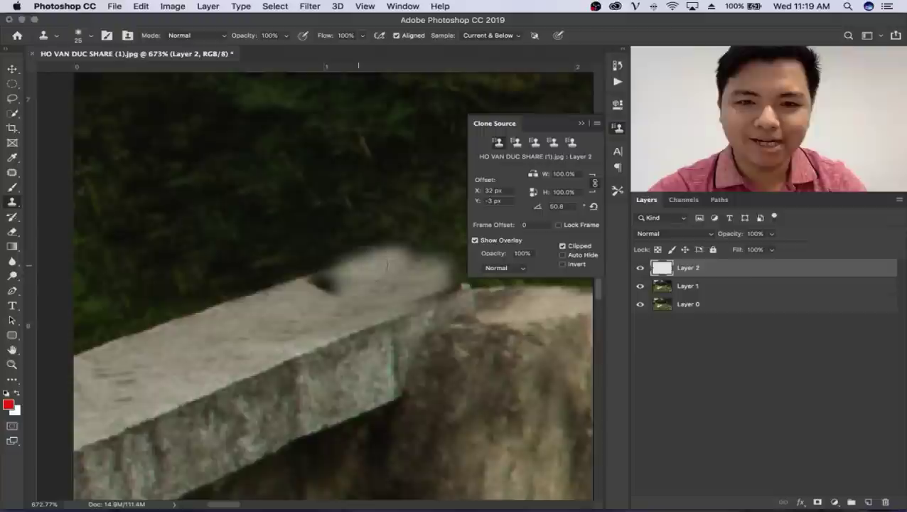
Step: Undo the dark patch, then clone ledge texture along the slab edge and over the dark hole
{"action": "key", "text": "ctrl+z"}
{"action": "left_click", "coordinate": [220, 279], "text": "alt"}
{"action": "mouse_move", "coordinate": [384, 249]}
{"action": "left_mouse_down"}
{"action": "mouse_move", "coordinate": [398, 244]}
{"action": "mouse_move", "coordinate": [445, 270]}
{"action": "left_mouse_up"}
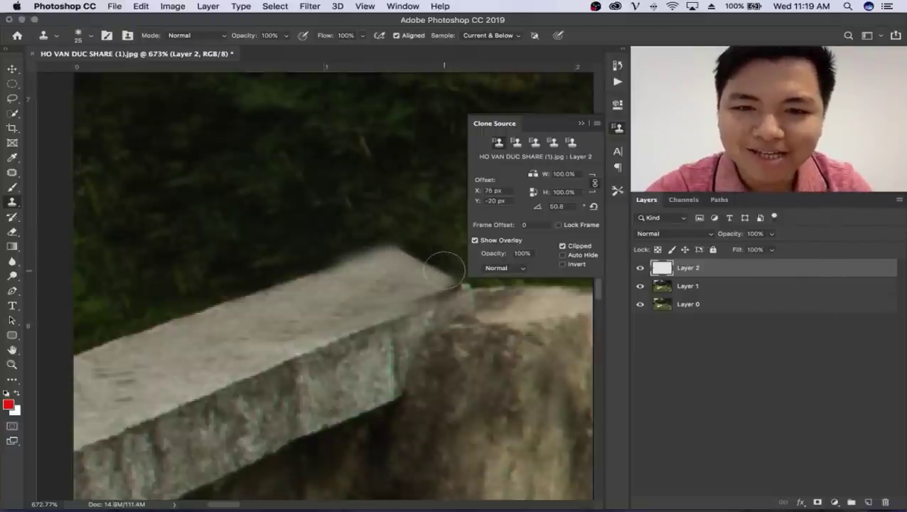
{"action": "left_click", "coordinate": [581, 123]}
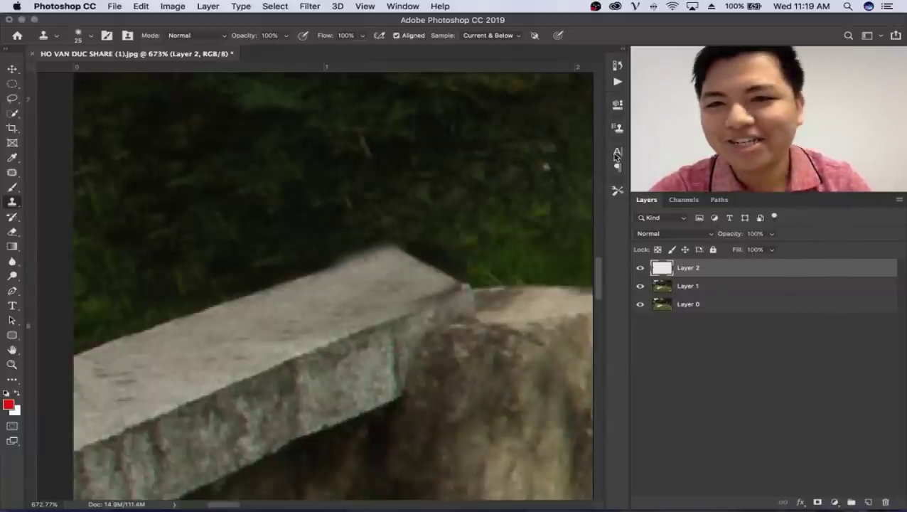
{"action": "left_click", "coordinate": [617, 127]}
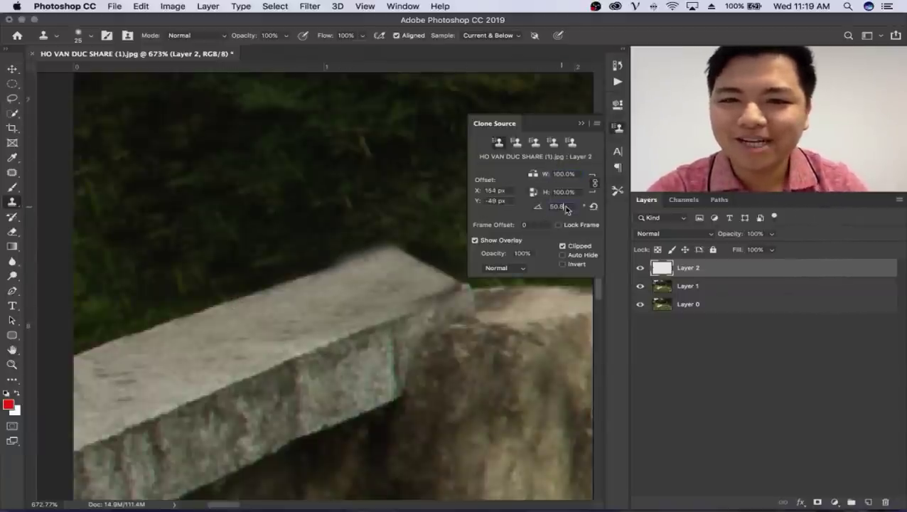
{"action": "double_click", "coordinate": [562, 206]}
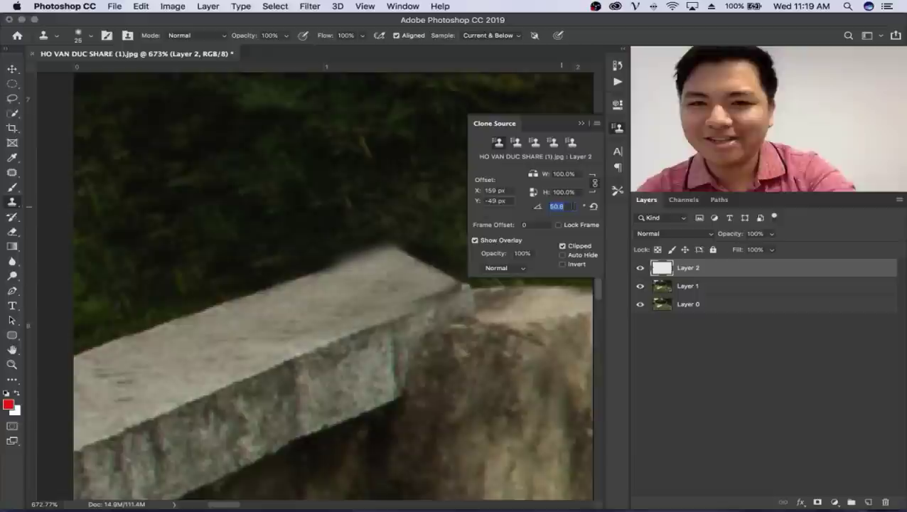
{"action": "type", "text": "0"}
{"action": "left_click", "coordinate": [581, 123]}
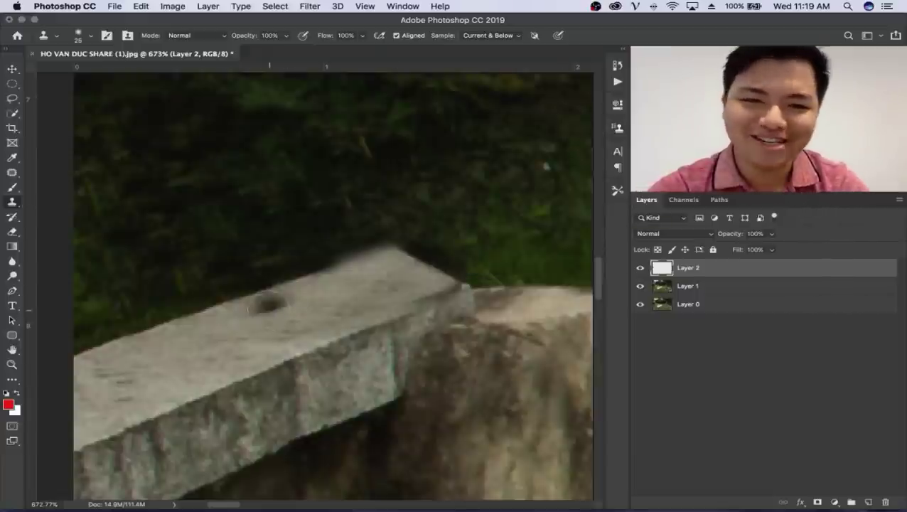
{"action": "left_click_drag", "start_coordinate": [266, 302], "coordinate": [257, 307]}
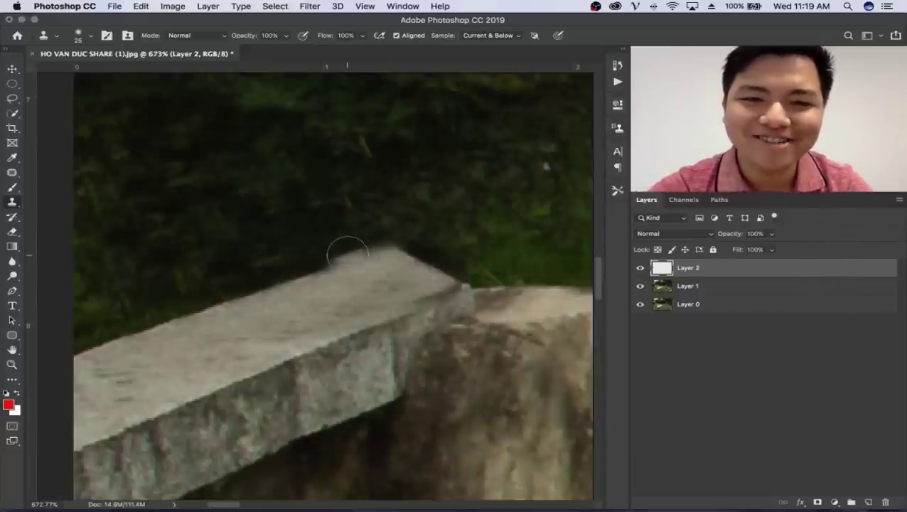
Step: Zoom out to the full photo, then zoom to about 658% on the plank's left end by the shoes
{"action": "key", "text": "z"}
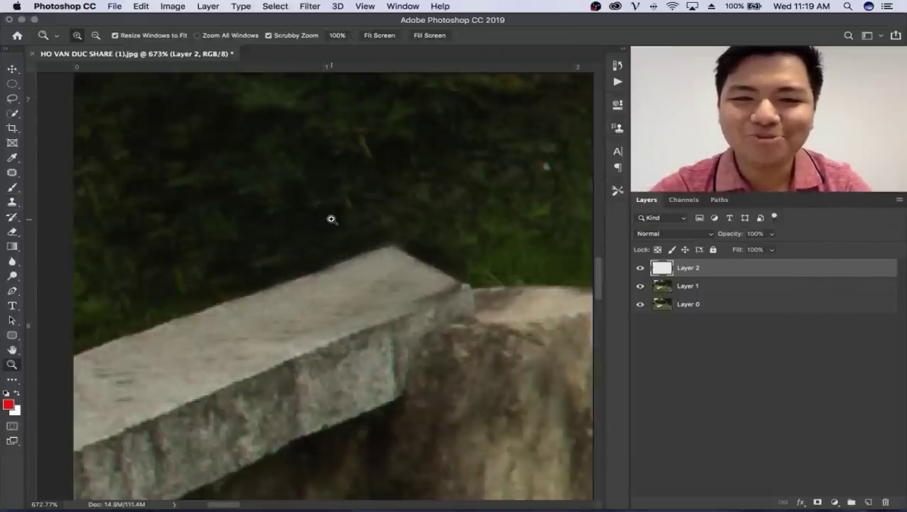
{"action": "left_click_drag", "start_coordinate": [330, 217], "coordinate": [231, 249]}
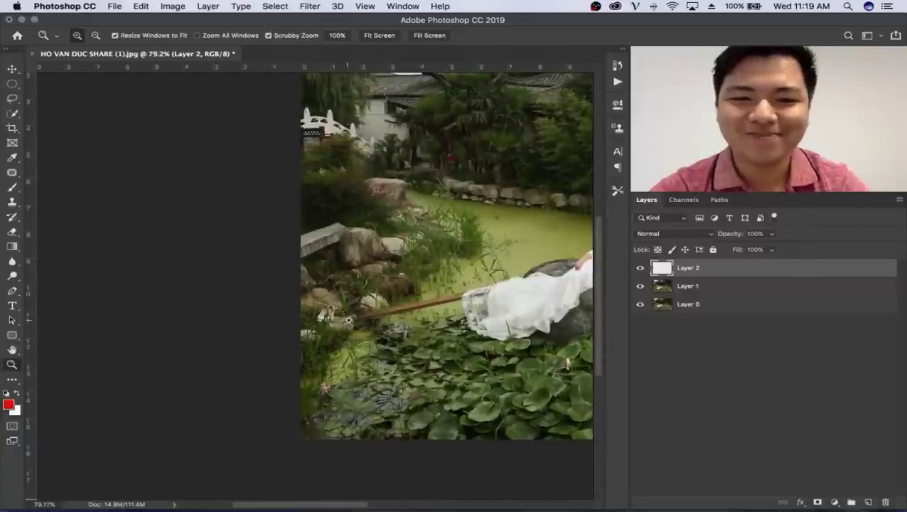
{"action": "left_click_drag", "start_coordinate": [376, 318], "coordinate": [441, 317]}
{"action": "key", "text": "s"}
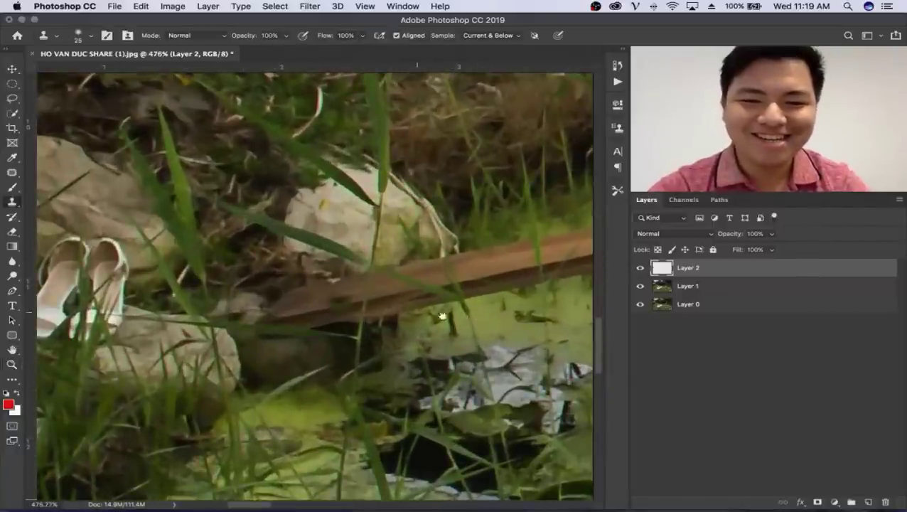
{"action": "scroll", "coordinate": [200, 347], "scroll_direction": "up", "scroll_amount": 2}
{"action": "key", "text": "z"}
{"action": "mouse_move", "coordinate": [327, 222]}
{"action": "left_mouse_down"}
{"action": "mouse_move", "coordinate": [251, 220]}
{"action": "mouse_move", "coordinate": [203, 269]}
{"action": "left_mouse_up"}
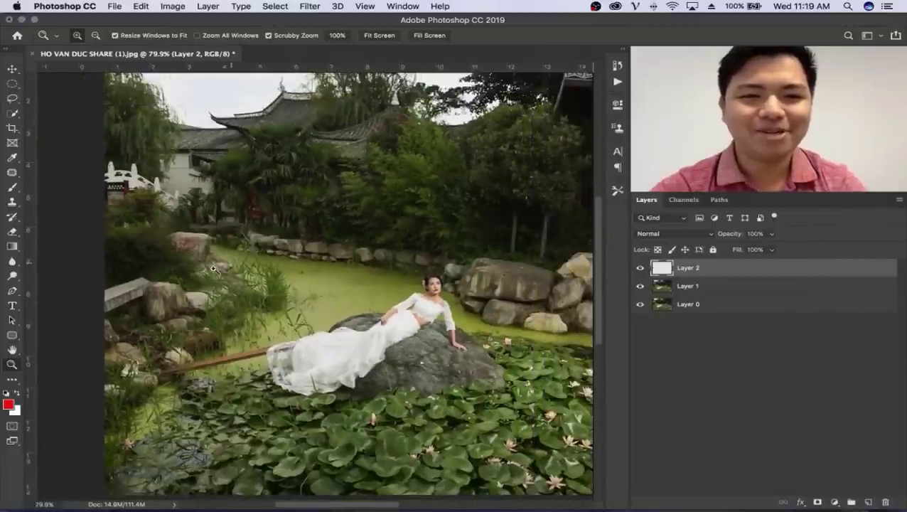
{"action": "mouse_move", "coordinate": [267, 290]}
{"action": "left_mouse_down"}
{"action": "mouse_move", "coordinate": [204, 359]}
{"action": "mouse_move", "coordinate": [292, 345]}
{"action": "mouse_move", "coordinate": [270, 334]}
{"action": "mouse_move", "coordinate": [331, 367]}
{"action": "left_mouse_up"}
{"action": "scroll", "coordinate": [331, 367], "scroll_direction": "left", "scroll_amount": 10}
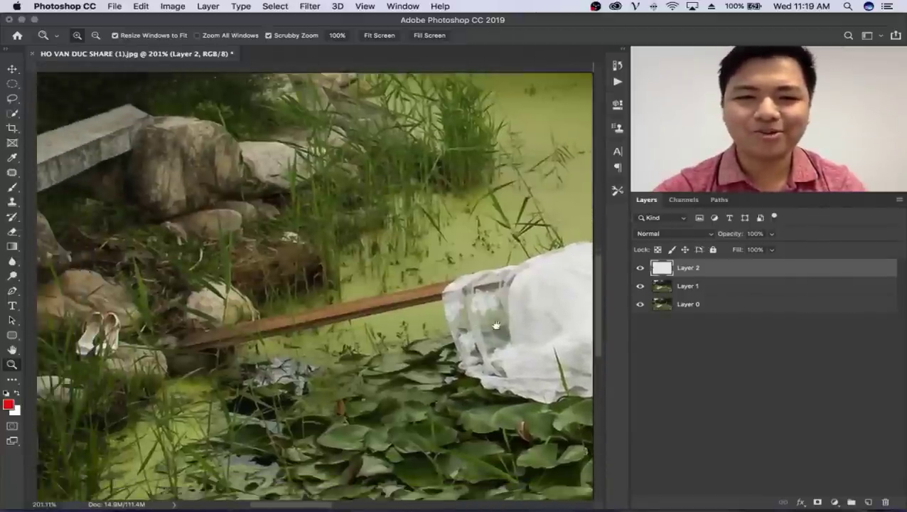
{"action": "scroll", "coordinate": [313, 356], "scroll_direction": "down", "scroll_amount": 3}
{"action": "left_click_drag", "start_coordinate": [231, 344], "coordinate": [312, 344]}
{"action": "key", "text": "s"}
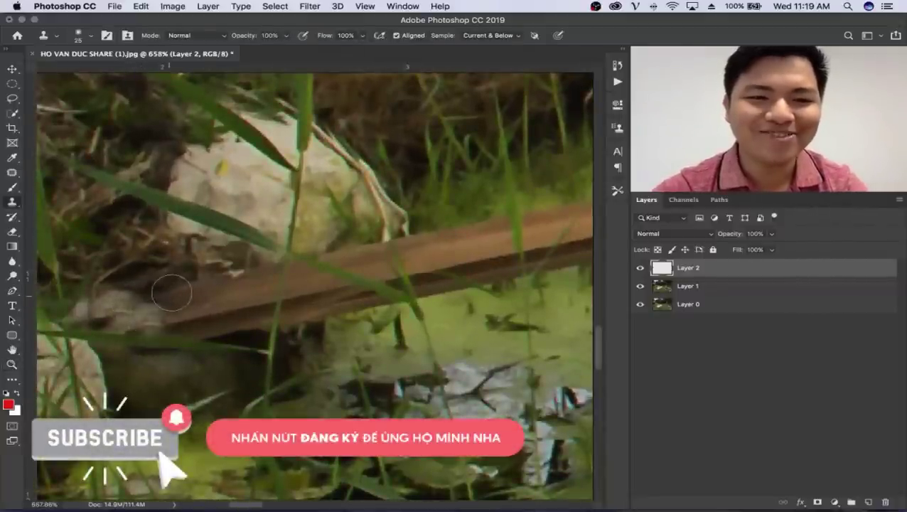
Step: Blend the plank end into the rock edge with cloned texture and grass, using a larger brush
{"action": "left_click", "coordinate": [171, 293], "text": "alt"}
{"action": "left_click_drag", "start_coordinate": [202, 306], "coordinate": [205, 304]}
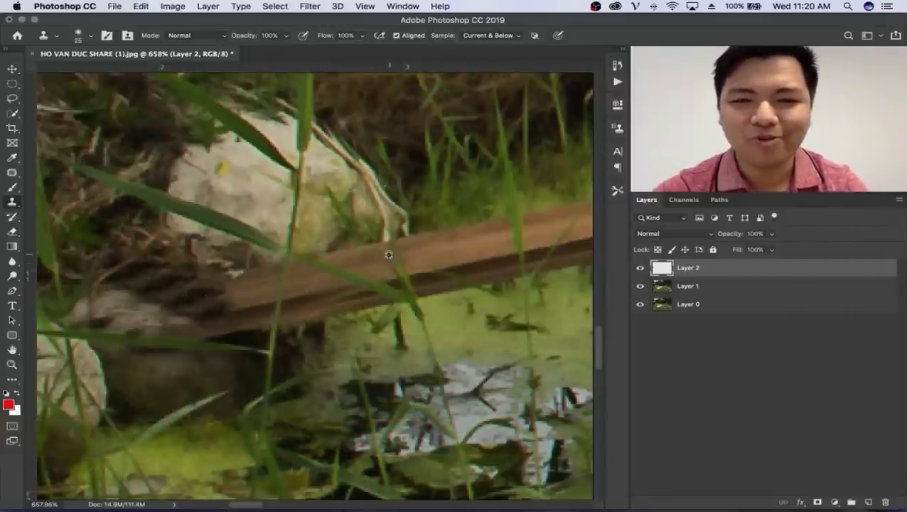
{"action": "left_click_drag", "start_coordinate": [442, 311], "coordinate": [245, 356]}
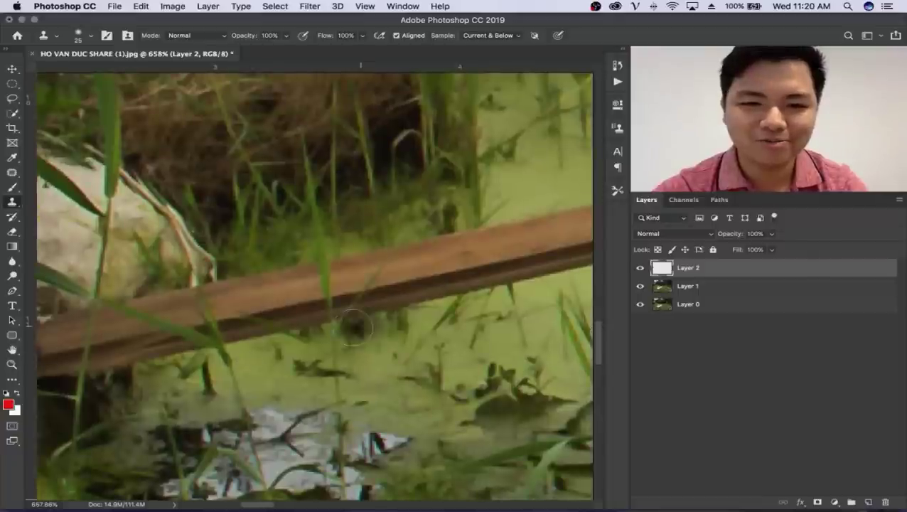
{"action": "key", "text": "bracketright"}
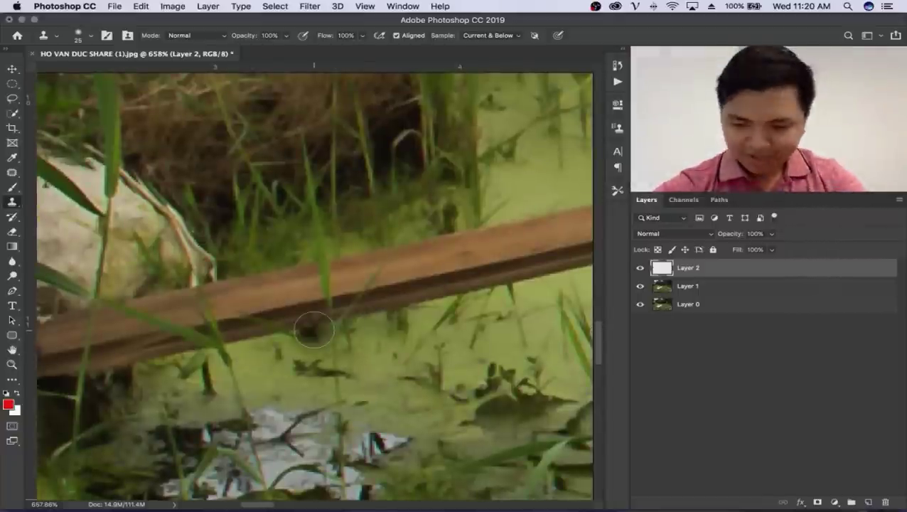
{"action": "key", "text": "bracketright"}
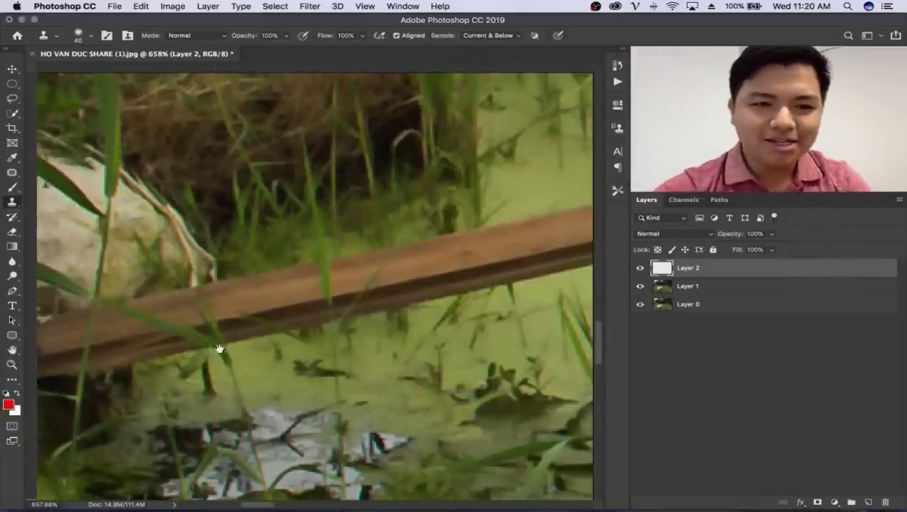
{"action": "left_click_drag", "start_coordinate": [220, 346], "coordinate": [392, 358]}
{"action": "left_click_drag", "start_coordinate": [183, 312], "coordinate": [375, 273]}
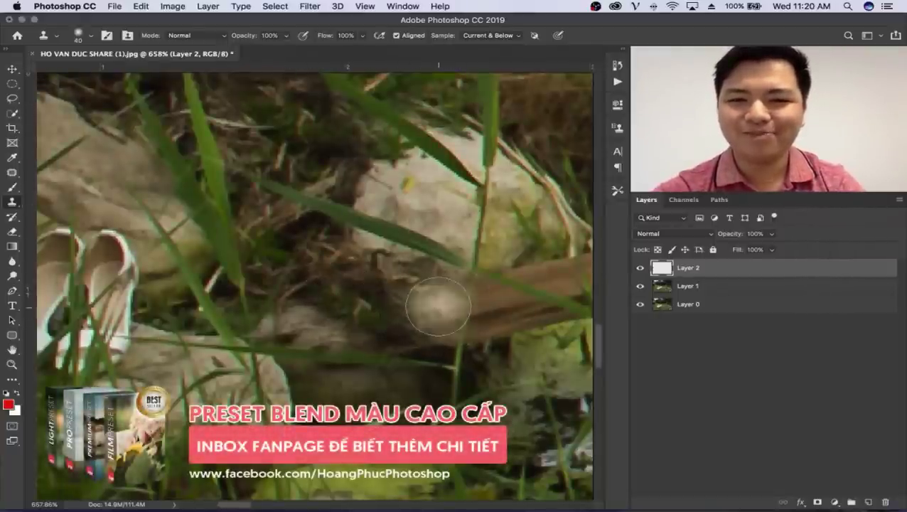
{"action": "left_click_drag", "start_coordinate": [495, 346], "coordinate": [301, 385]}
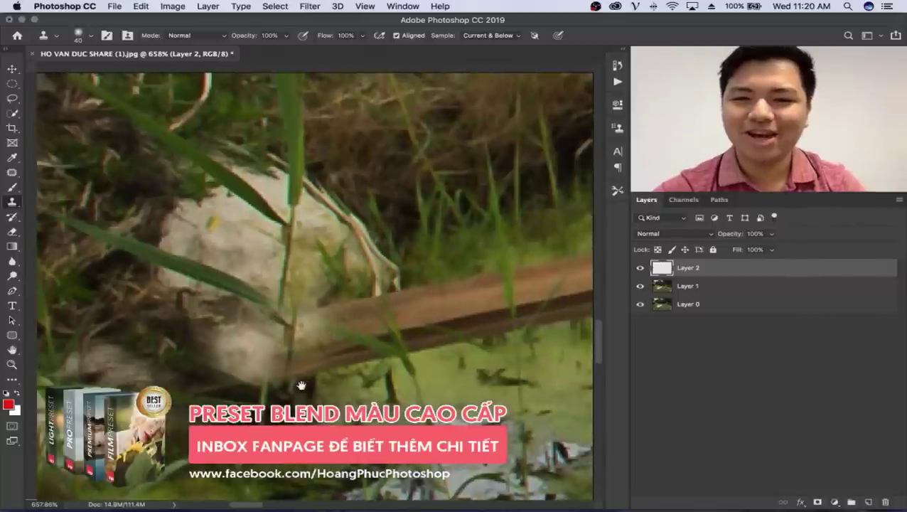
{"action": "left_click_drag", "start_coordinate": [334, 324], "coordinate": [284, 334]}
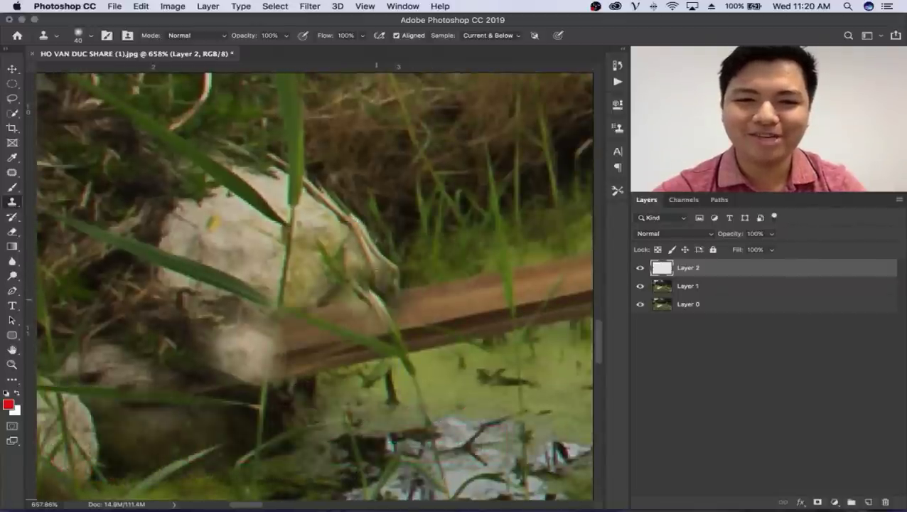
{"action": "left_click_drag", "start_coordinate": [388, 281], "coordinate": [359, 309]}
Step: Sample pond water and paint it over the plank's right, middle and left-middle sections
{"action": "left_click_drag", "start_coordinate": [549, 351], "coordinate": [314, 353]}
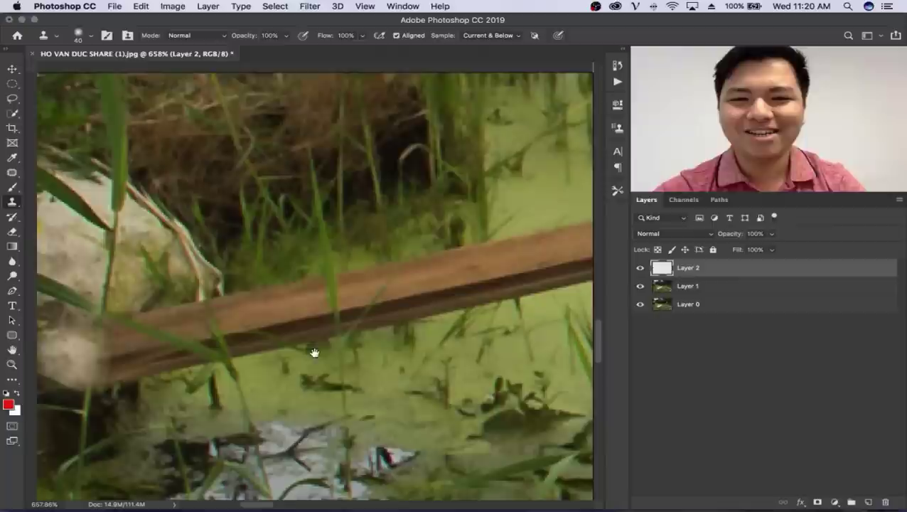
{"action": "left_click", "coordinate": [547, 202], "text": "alt"}
{"action": "mouse_move", "coordinate": [547, 247]}
{"action": "left_mouse_down"}
{"action": "mouse_move", "coordinate": [501, 246]}
{"action": "mouse_move", "coordinate": [419, 274]}
{"action": "mouse_move", "coordinate": [369, 278]}
{"action": "mouse_move", "coordinate": [404, 280]}
{"action": "left_mouse_up"}
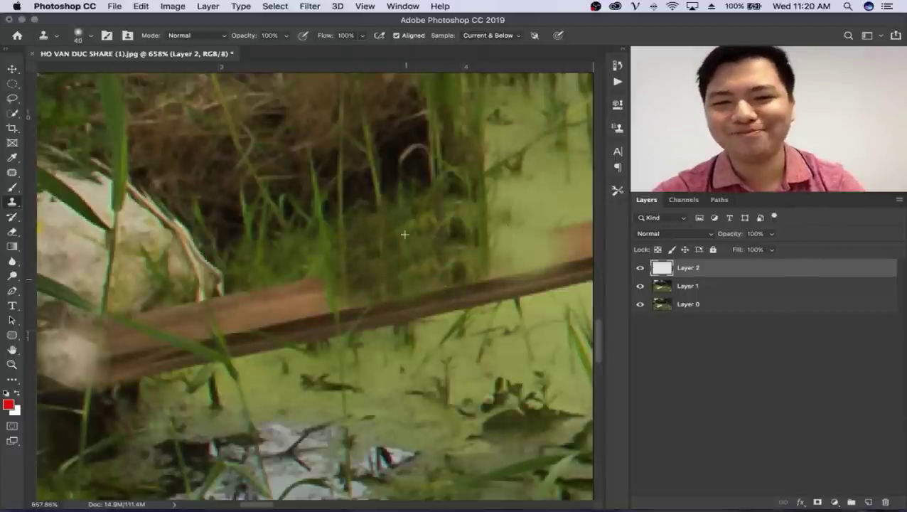
{"action": "mouse_move", "coordinate": [398, 313]}
{"action": "left_mouse_down"}
{"action": "mouse_move", "coordinate": [369, 302]}
{"action": "mouse_move", "coordinate": [363, 284]}
{"action": "mouse_move", "coordinate": [441, 271]}
{"action": "mouse_move", "coordinate": [469, 281]}
{"action": "mouse_move", "coordinate": [239, 320]}
{"action": "left_mouse_up"}
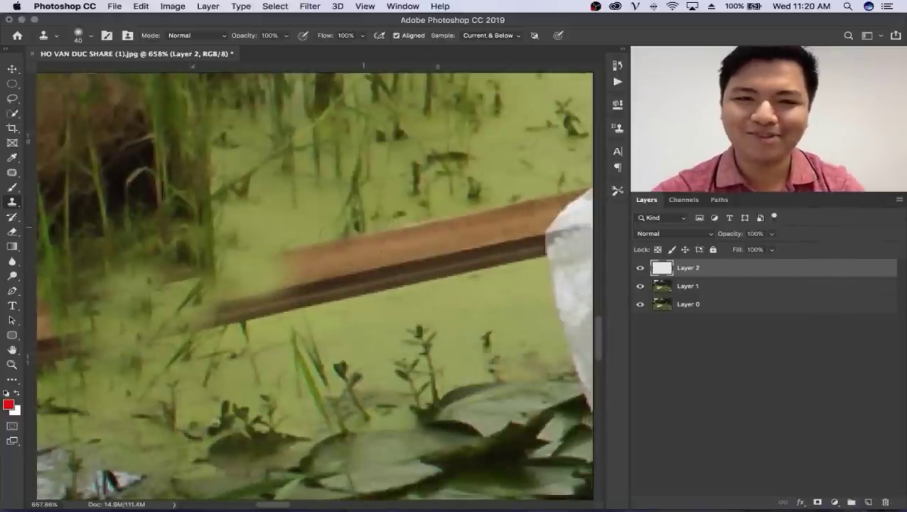
{"action": "mouse_move", "coordinate": [370, 242]}
{"action": "left_mouse_down"}
{"action": "mouse_move", "coordinate": [319, 274]}
{"action": "mouse_move", "coordinate": [192, 273]}
{"action": "mouse_move", "coordinate": [142, 309]}
{"action": "mouse_move", "coordinate": [470, 259]}
{"action": "mouse_move", "coordinate": [279, 334]}
{"action": "mouse_move", "coordinate": [329, 250]}
{"action": "left_mouse_up"}
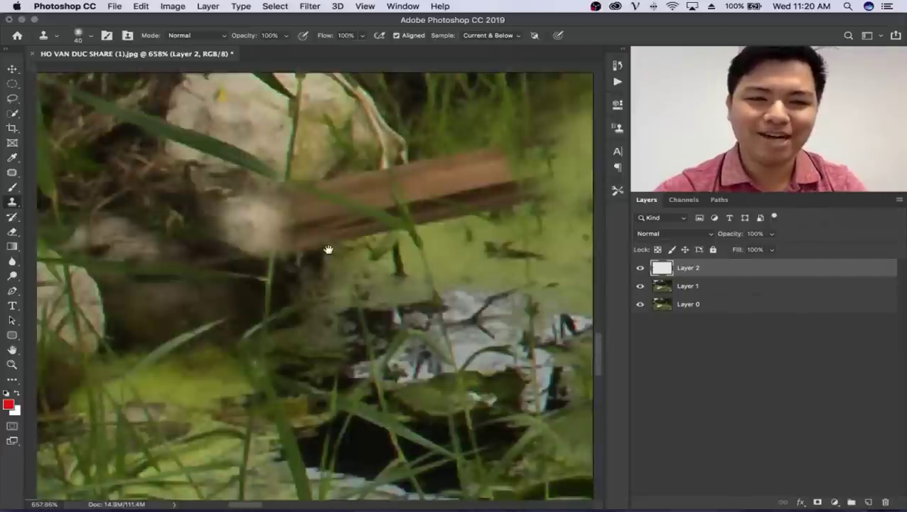
{"action": "key", "text": "z"}
{"action": "left_click_drag", "start_coordinate": [249, 331], "coordinate": [203, 327]}
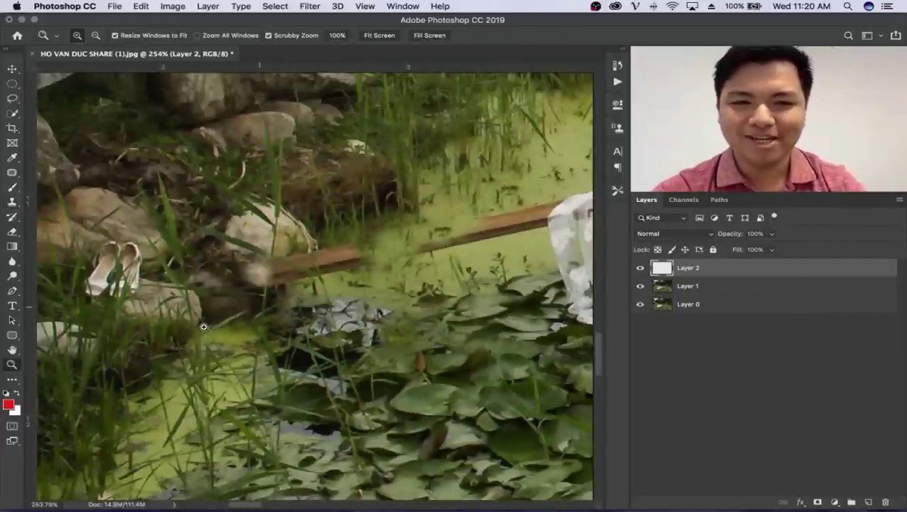
Step: Clone grass over the remaining plank's left end beside the rock
{"action": "mouse_move", "coordinate": [297, 275]}
{"action": "left_mouse_down"}
{"action": "mouse_move", "coordinate": [370, 277]}
{"action": "mouse_move", "coordinate": [488, 258]}
{"action": "mouse_move", "coordinate": [354, 299]}
{"action": "left_mouse_up"}
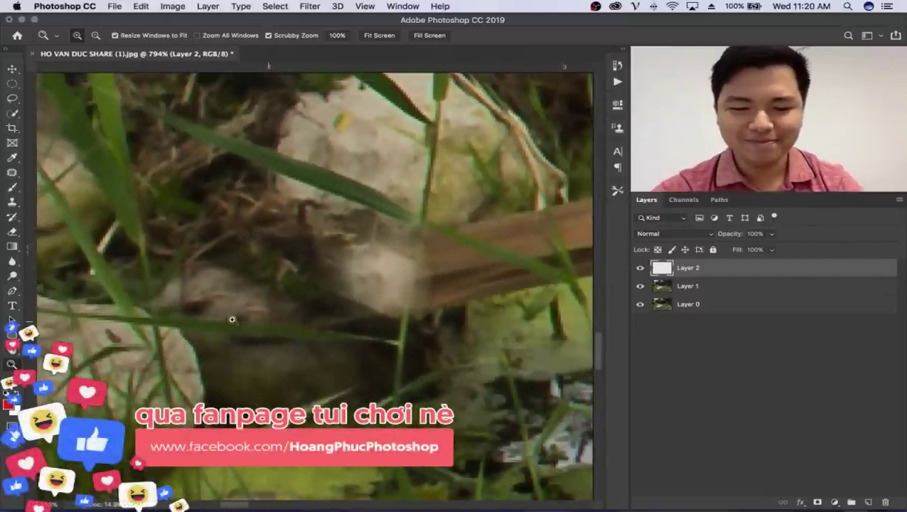
{"action": "left_click_drag", "start_coordinate": [204, 328], "coordinate": [298, 249]}
{"action": "key", "text": "s"}
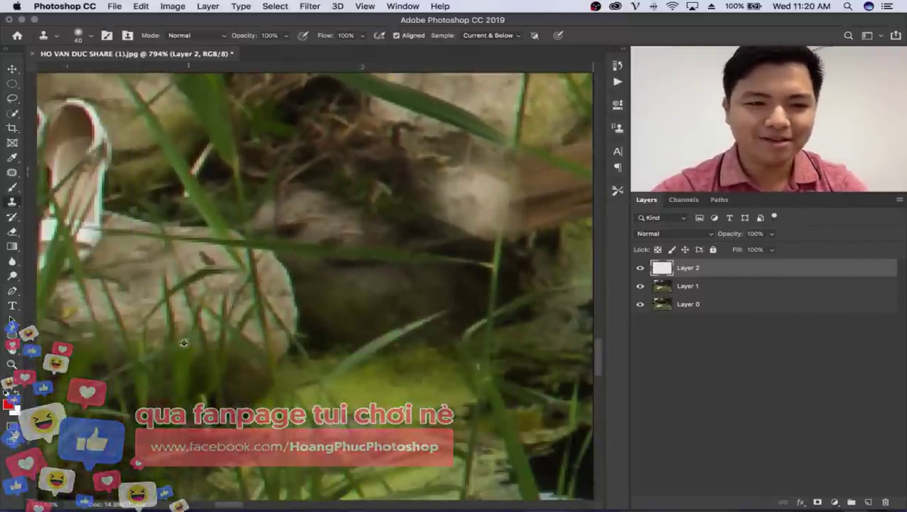
{"action": "mouse_move", "coordinate": [404, 308]}
{"action": "left_mouse_down"}
{"action": "mouse_move", "coordinate": [151, 404]}
{"action": "mouse_move", "coordinate": [188, 401]}
{"action": "mouse_move", "coordinate": [263, 283]}
{"action": "mouse_move", "coordinate": [151, 313]}
{"action": "mouse_move", "coordinate": [235, 334]}
{"action": "mouse_move", "coordinate": [331, 287]}
{"action": "mouse_move", "coordinate": [293, 314]}
{"action": "mouse_move", "coordinate": [182, 324]}
{"action": "mouse_move", "coordinate": [226, 336]}
{"action": "left_mouse_up"}
{"action": "left_click_drag", "start_coordinate": [462, 296], "coordinate": [237, 350]}
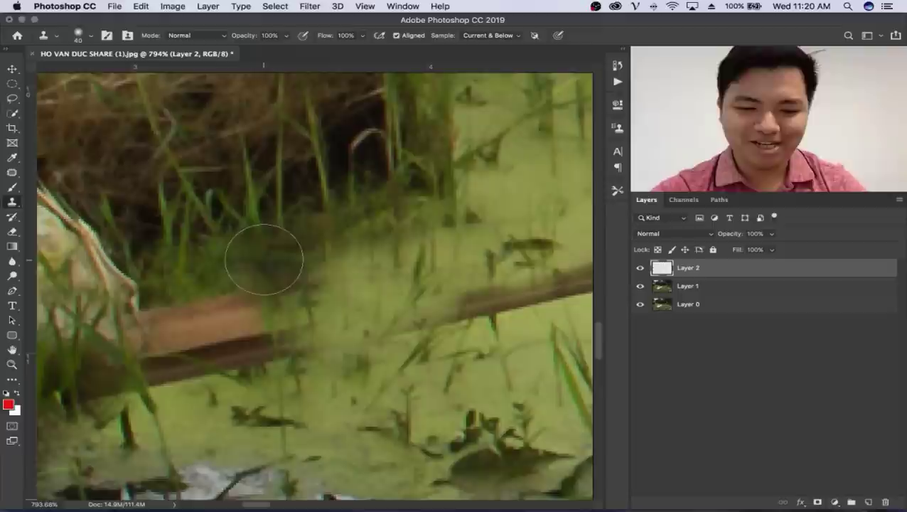
{"action": "mouse_move", "coordinate": [265, 261]}
{"action": "left_mouse_down"}
{"action": "mouse_move", "coordinate": [233, 258]}
{"action": "mouse_move", "coordinate": [193, 284]}
{"action": "mouse_move", "coordinate": [274, 299]}
{"action": "mouse_move", "coordinate": [227, 330]}
{"action": "mouse_move", "coordinate": [279, 324]}
{"action": "mouse_move", "coordinate": [179, 318]}
{"action": "mouse_move", "coordinate": [173, 353]}
{"action": "mouse_move", "coordinate": [183, 364]}
{"action": "left_mouse_up"}
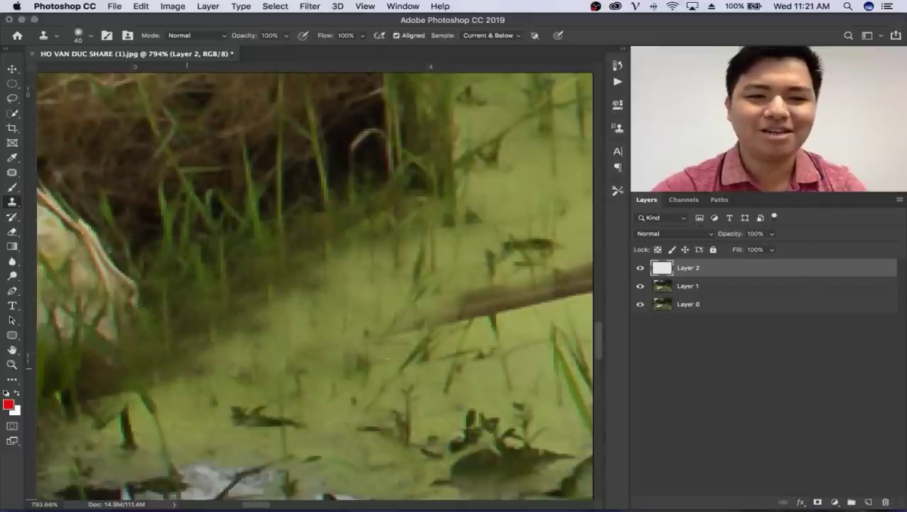
{"action": "scroll", "coordinate": [387, 359], "scroll_direction": "down", "scroll_amount": 3}
{"action": "scroll", "coordinate": [186, 310], "scroll_direction": "down", "scroll_amount": 3}
Step: Zoom in by the dress and paint grass and water over the remaining plank piece
{"action": "key", "text": "z"}
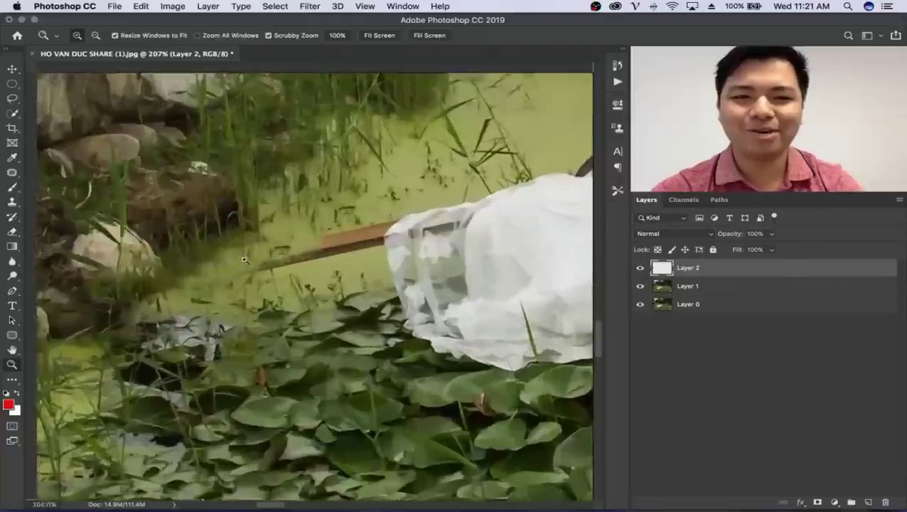
{"action": "left_click_drag", "start_coordinate": [245, 260], "coordinate": [257, 260]}
{"action": "key", "text": "s"}
{"action": "scroll", "coordinate": [314, 315], "scroll_direction": "left", "scroll_amount": 5}
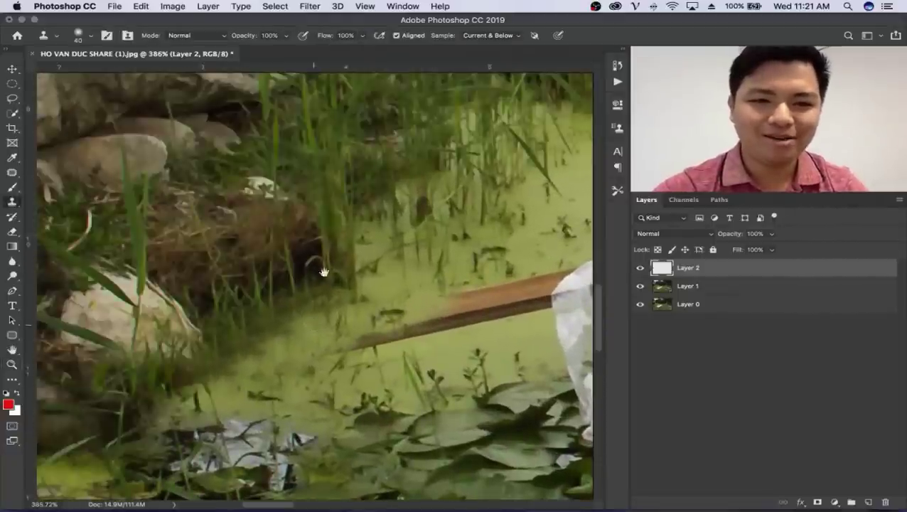
{"action": "scroll", "coordinate": [324, 268], "scroll_direction": "down", "scroll_amount": 3}
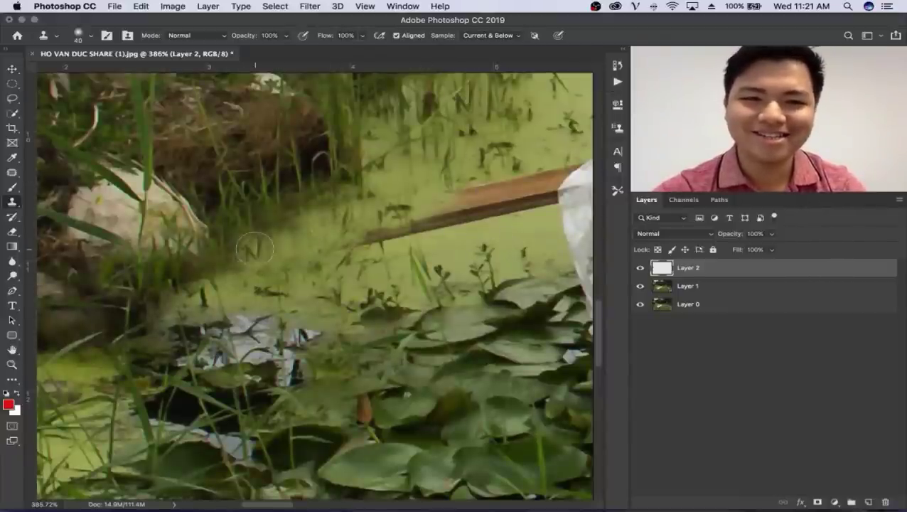
{"action": "mouse_move", "coordinate": [302, 217]}
{"action": "left_mouse_down"}
{"action": "mouse_move", "coordinate": [242, 226]}
{"action": "mouse_move", "coordinate": [349, 205]}
{"action": "mouse_move", "coordinate": [336, 206]}
{"action": "left_mouse_up"}
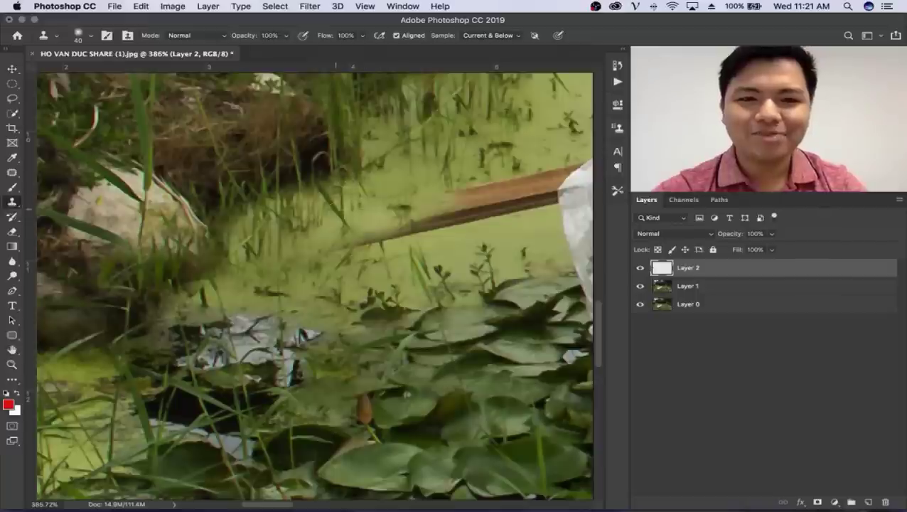
{"action": "left_click_drag", "start_coordinate": [396, 228], "coordinate": [208, 300]}
{"action": "mouse_move", "coordinate": [313, 256]}
{"action": "left_mouse_down"}
{"action": "mouse_move", "coordinate": [323, 254]}
{"action": "mouse_move", "coordinate": [276, 285]}
{"action": "left_mouse_up"}
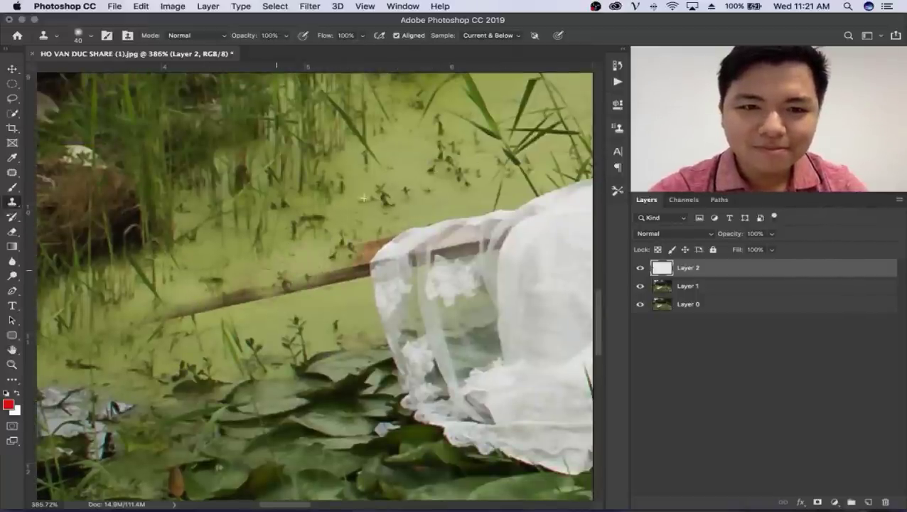
{"action": "left_click_drag", "start_coordinate": [203, 306], "coordinate": [178, 307]}
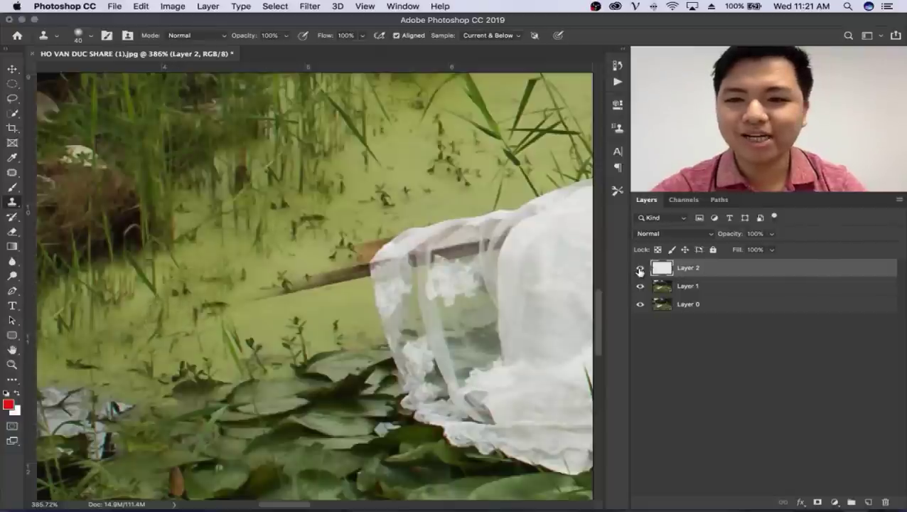
Step: Toggle Layer 2 visibility to compare the retouch with the original photo
{"action": "left_click", "coordinate": [640, 268]}
{"action": "left_click", "coordinate": [639, 268]}
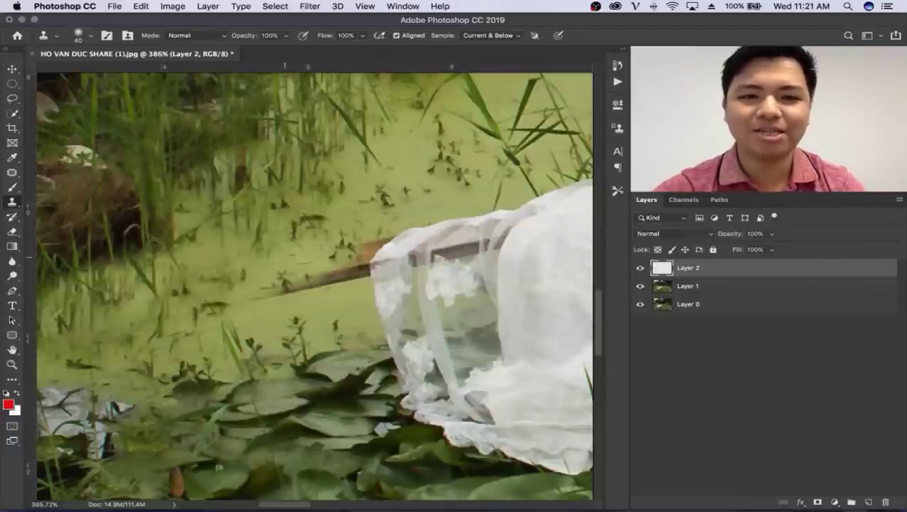
{"action": "key", "text": "z"}
{"action": "key", "text": "super+0"}
{"action": "left_click", "coordinate": [640, 268]}
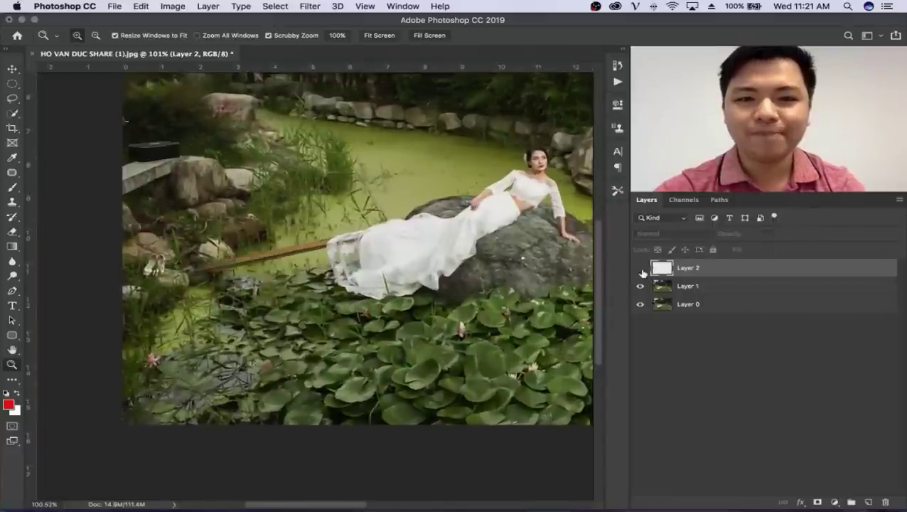
{"action": "left_click", "coordinate": [639, 268]}
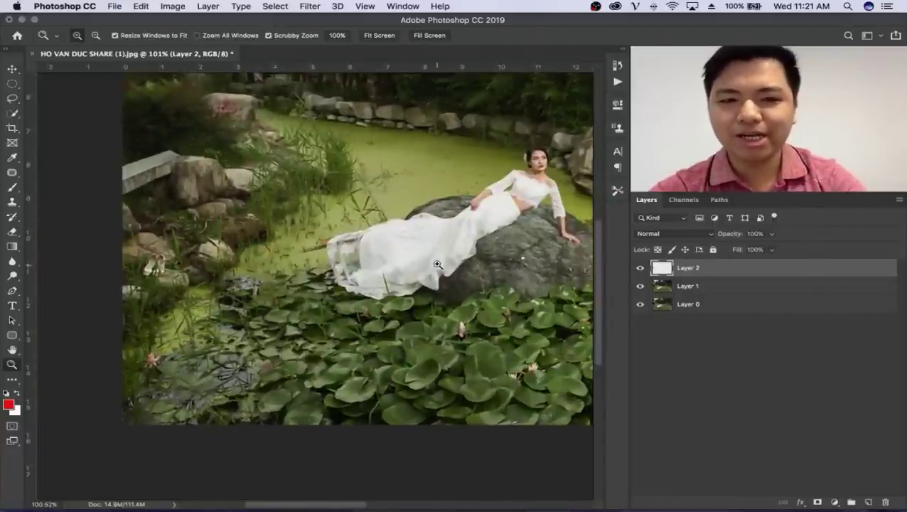
Step: Shift Layer 2 aside to check the hidden stick, undo the move, and zoom in on the dress hem
{"action": "key", "text": "v"}
{"action": "left_click_drag", "start_coordinate": [289, 214], "coordinate": [458, 224]}
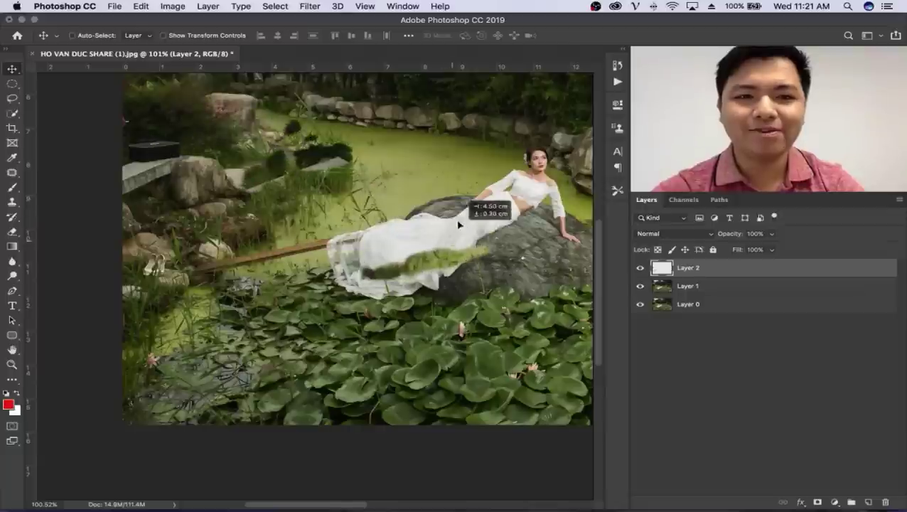
{"action": "key", "text": "super+z"}
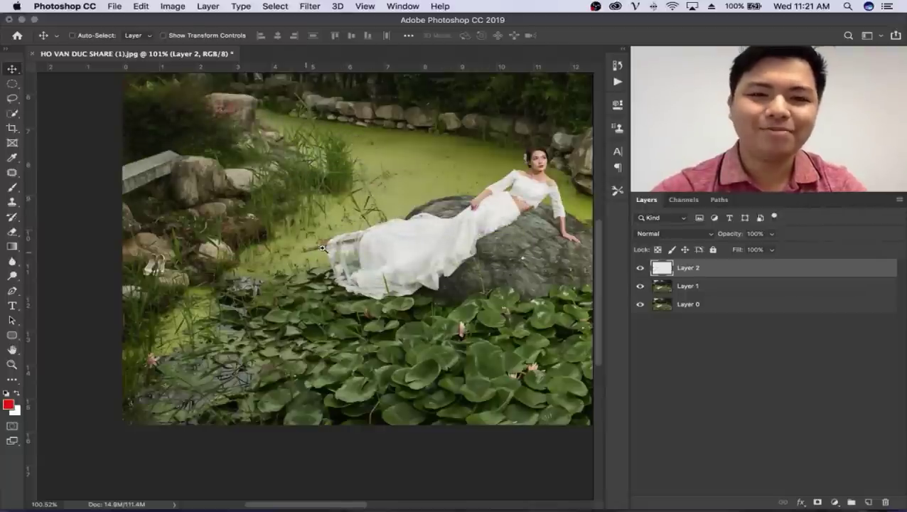
{"action": "key", "text": "z"}
{"action": "left_click_drag", "start_coordinate": [324, 247], "coordinate": [351, 286]}
{"action": "key", "text": "s"}
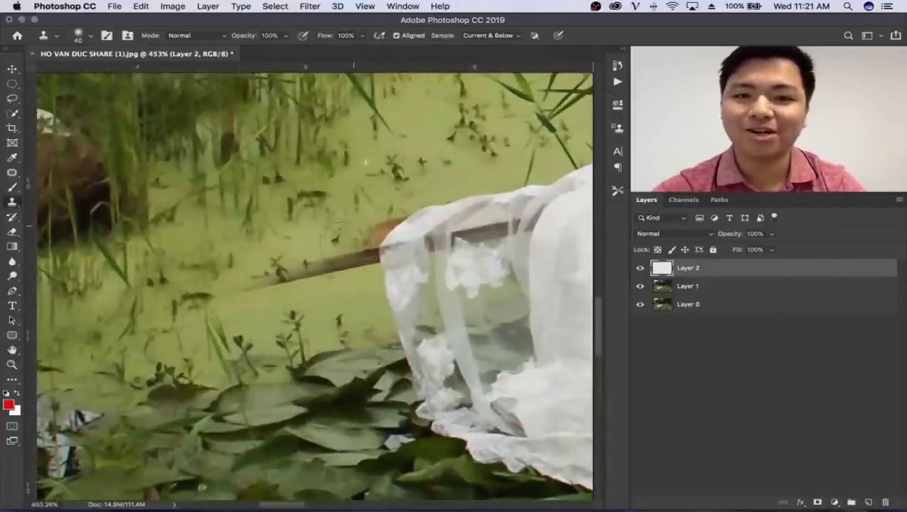
Step: Clone pond water over the stick's left portion and where it meets the dress
{"action": "left_click_drag", "start_coordinate": [352, 260], "coordinate": [235, 284]}
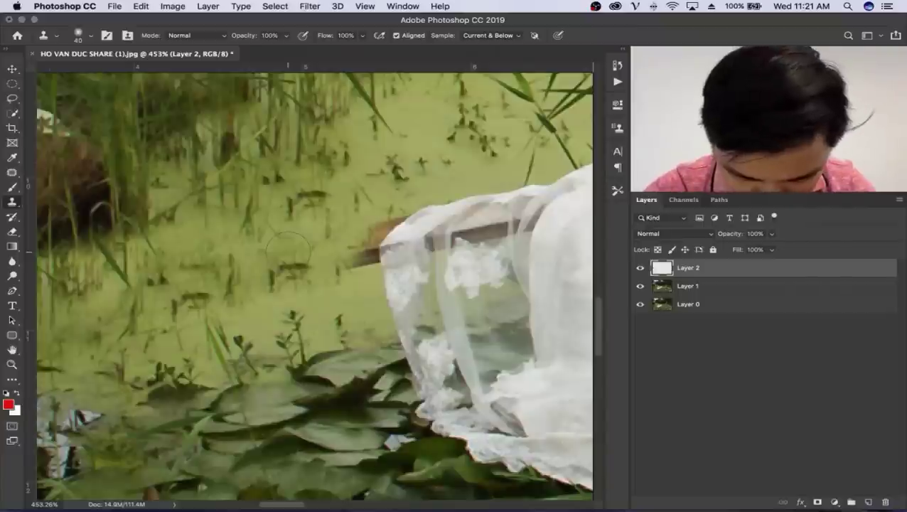
{"action": "mouse_move", "coordinate": [423, 267]}
{"action": "left_mouse_down"}
{"action": "mouse_move", "coordinate": [369, 296]}
{"action": "mouse_move", "coordinate": [345, 293]}
{"action": "left_mouse_up"}
{"action": "mouse_move", "coordinate": [324, 264]}
{"action": "left_mouse_down"}
{"action": "mouse_move", "coordinate": [341, 264]}
{"action": "mouse_move", "coordinate": [306, 295]}
{"action": "left_mouse_up"}
{"action": "key", "text": "bracketleft"}
{"action": "key", "text": "bracketleft"}
{"action": "key", "text": "bracketleft"}
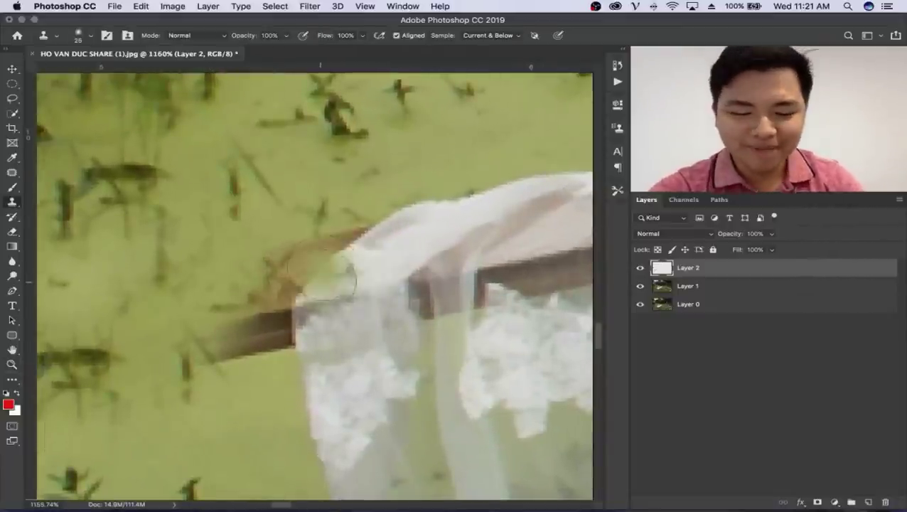
{"action": "left_click_drag", "start_coordinate": [356, 246], "coordinate": [295, 292]}
{"action": "left_click_drag", "start_coordinate": [199, 384], "coordinate": [253, 294]}
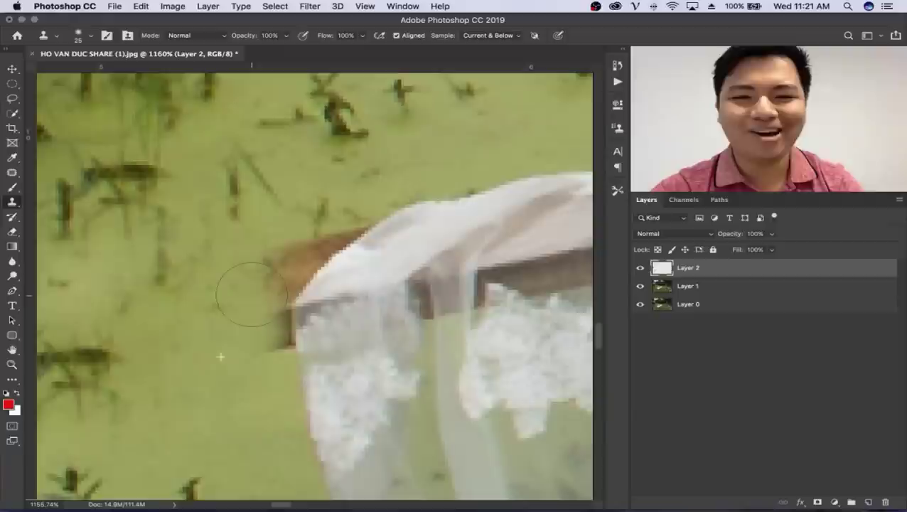
Step: Set brush hardness to 70% and clone green over the stick's remaining edge beside the veil
{"action": "right_click", "coordinate": [264, 291]}
{"action": "left_click_drag", "start_coordinate": [369, 341], "coordinate": [382, 346]}
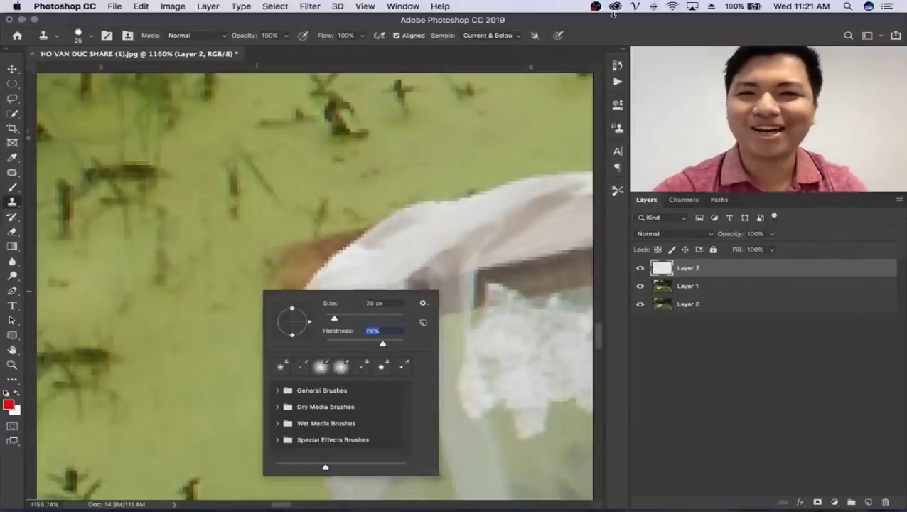
{"action": "key", "text": "Return"}
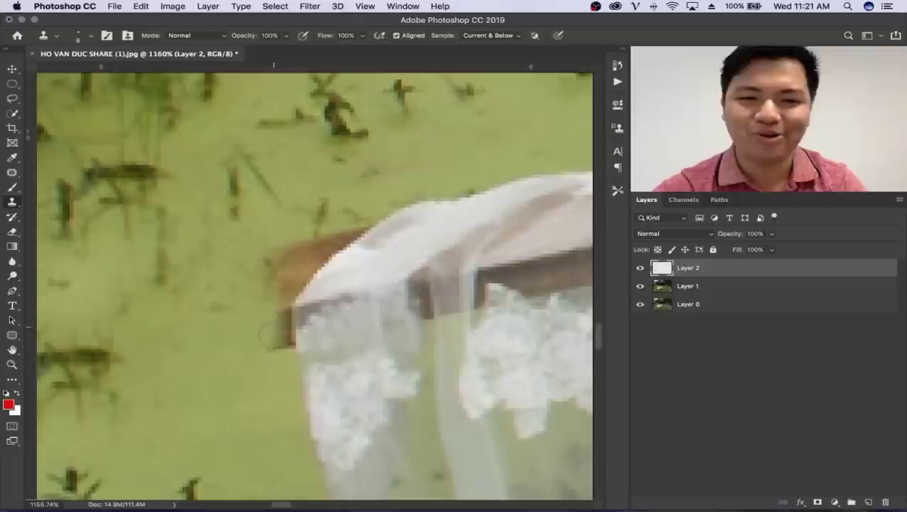
{"action": "left_click_drag", "start_coordinate": [268, 332], "coordinate": [278, 356]}
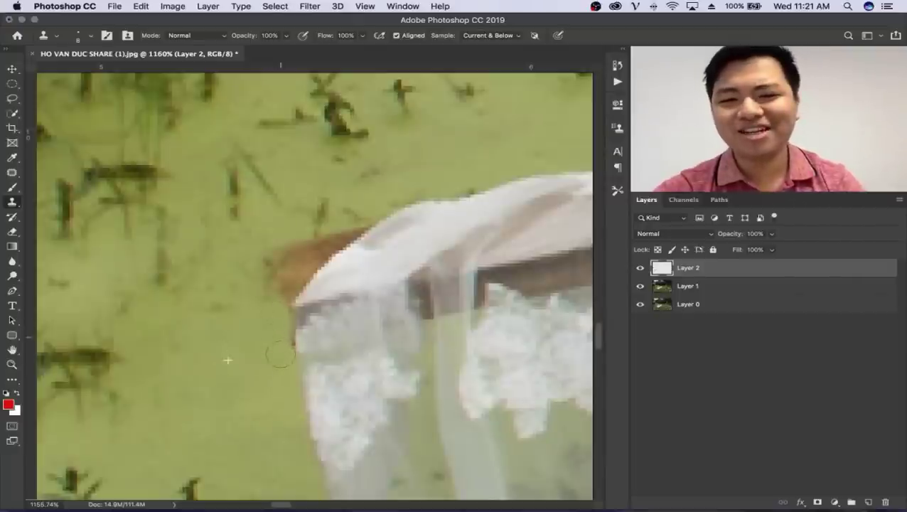
{"action": "left_click_drag", "start_coordinate": [269, 274], "coordinate": [333, 238]}
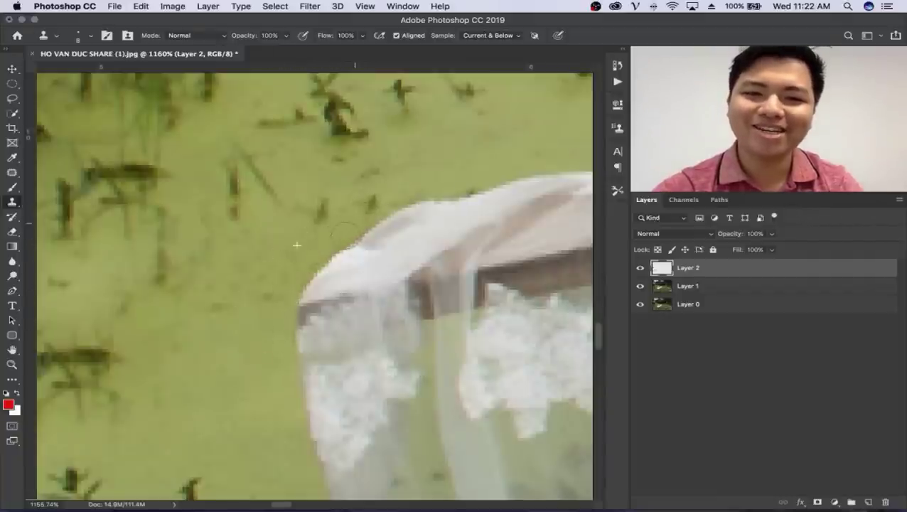
{"action": "mouse_move", "coordinate": [519, 224]}
{"action": "left_mouse_down"}
{"action": "mouse_move", "coordinate": [248, 228]}
{"action": "mouse_move", "coordinate": [170, 254]}
{"action": "mouse_move", "coordinate": [219, 253]}
{"action": "left_mouse_up"}
{"action": "key", "text": "z"}
{"action": "key", "text": "s"}
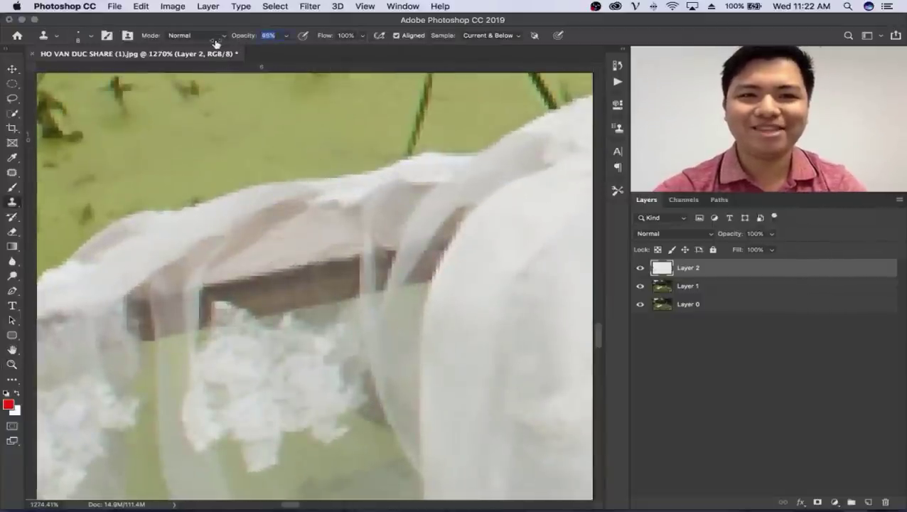
Step: Frame the brown stick under the veil and set a soft 15 px clone brush
{"action": "scroll", "coordinate": [384, 153], "scroll_direction": "down", "scroll_amount": 5}
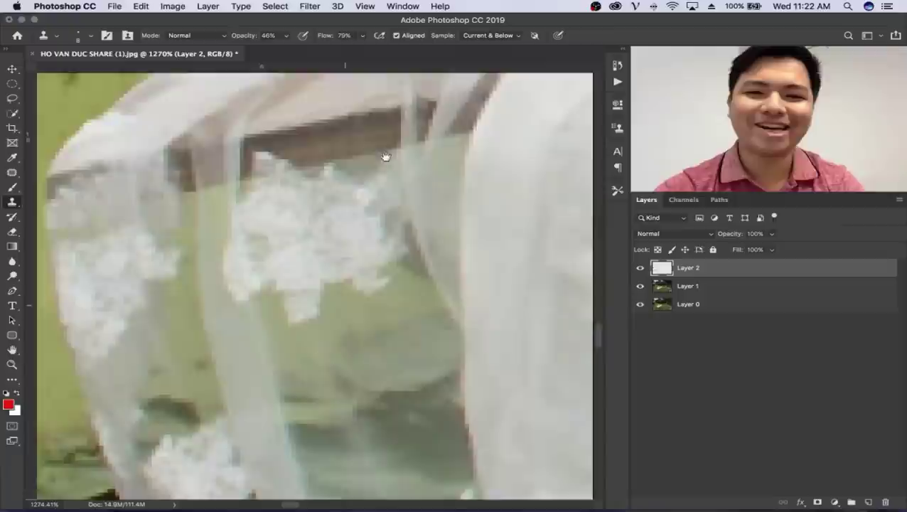
{"action": "scroll", "coordinate": [385, 151], "scroll_direction": "down", "scroll_amount": 1}
{"action": "key", "text": "bracketright"}
{"action": "key", "text": "bracketright"}
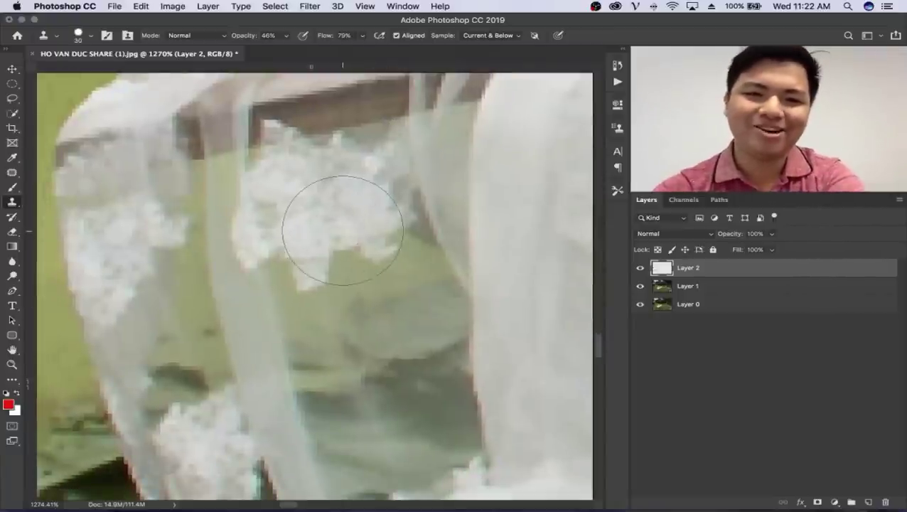
{"action": "scroll", "coordinate": [331, 235], "scroll_direction": "up", "scroll_amount": 4}
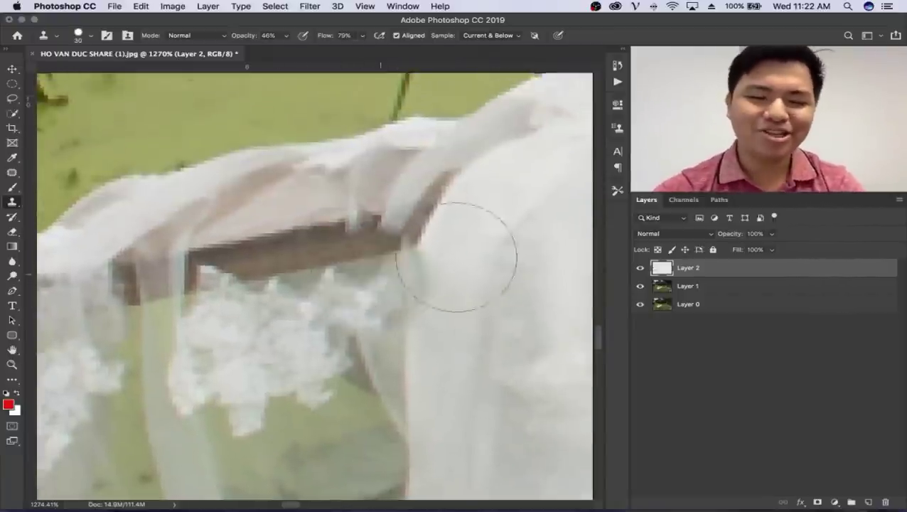
{"action": "left_click_drag", "start_coordinate": [440, 309], "coordinate": [441, 219]}
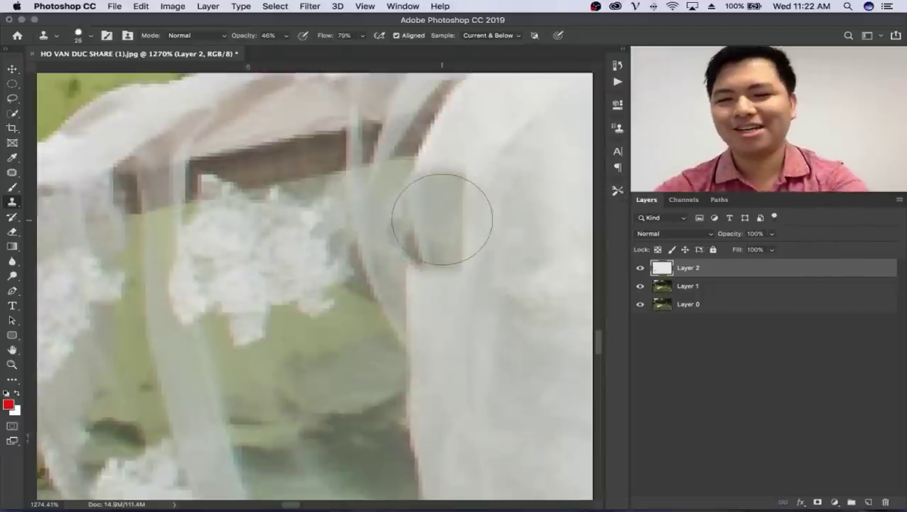
{"action": "key", "text": "bracketleft"}
{"action": "key", "text": "bracketleft"}
{"action": "left_click_drag", "start_coordinate": [348, 211], "coordinate": [405, 214]}
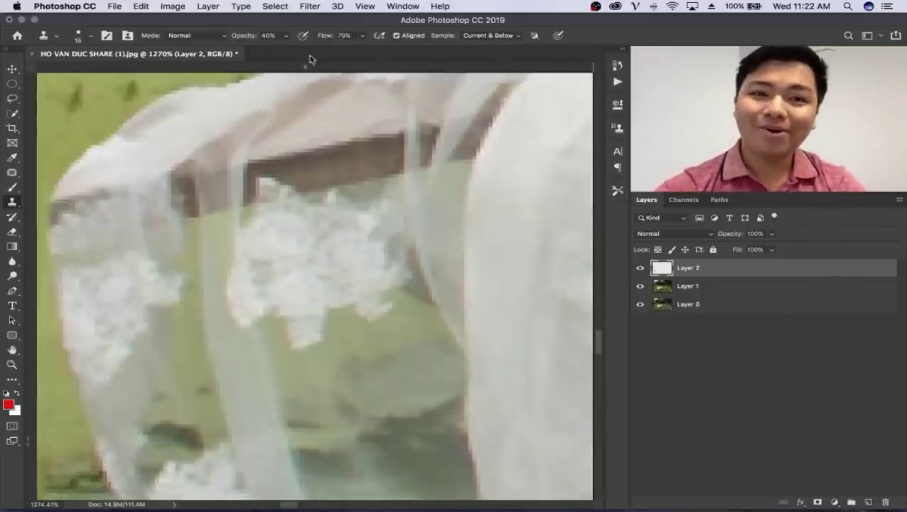
{"action": "right_click", "coordinate": [471, 236]}
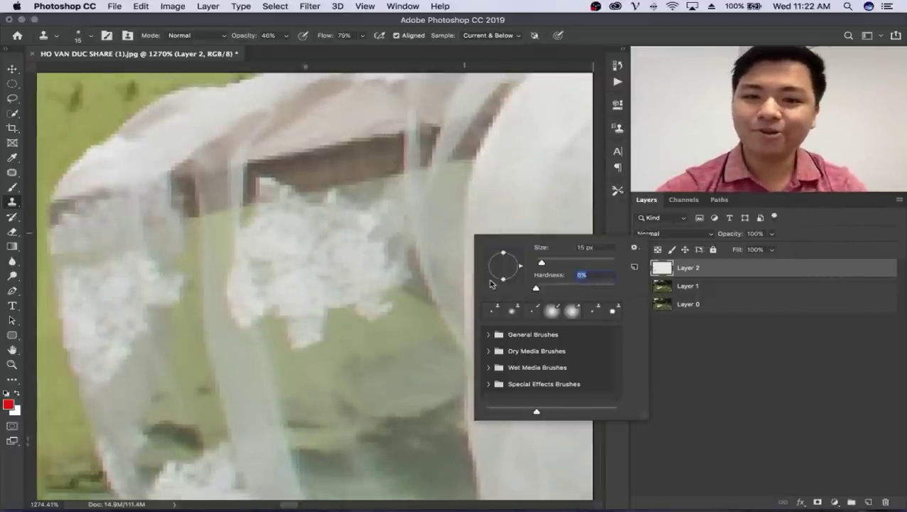
{"action": "key", "text": "Return"}
Step: Sample the veil and partially clone over the brown stick showing through it
{"action": "scroll", "coordinate": [412, 214], "scroll_direction": "up", "scroll_amount": 1}
{"action": "scroll", "coordinate": [375, 244], "scroll_direction": "up", "scroll_amount": 2}
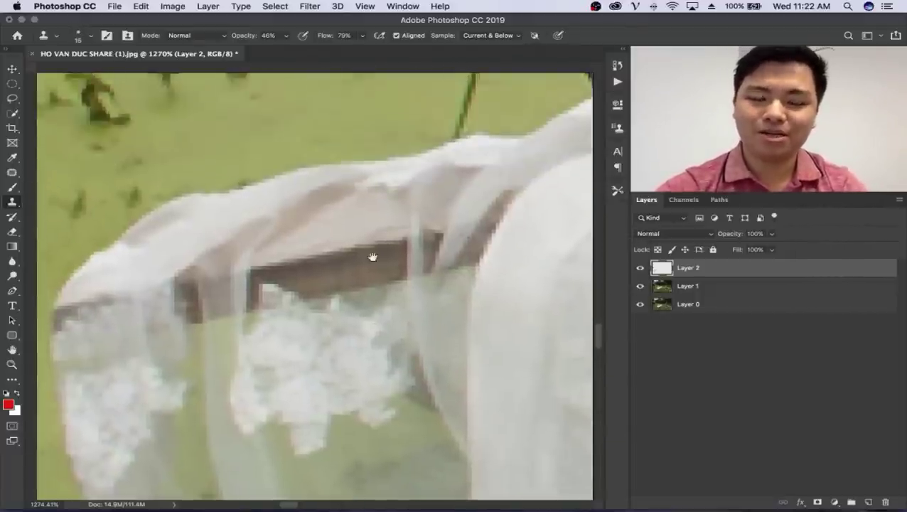
{"action": "scroll", "coordinate": [372, 257], "scroll_direction": "up", "scroll_amount": 2}
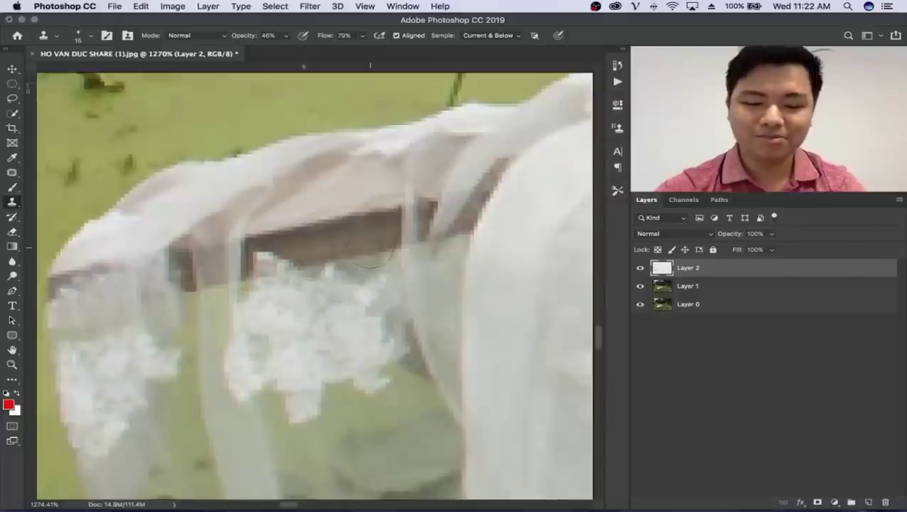
{"action": "left_click", "coordinate": [350, 174], "text": "alt"}
{"action": "left_click_drag", "start_coordinate": [331, 213], "coordinate": [348, 226]}
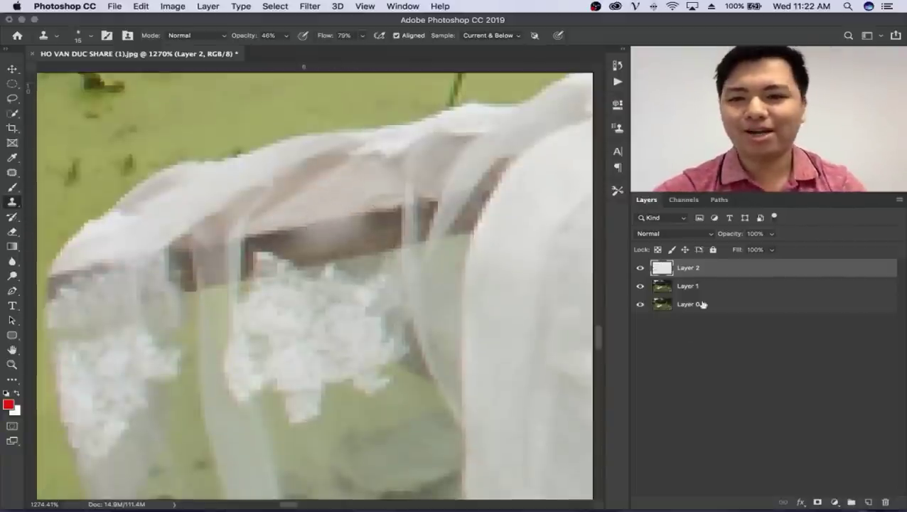
Step: Zoom out to see the veil and the surrounding pond
{"action": "left_click", "coordinate": [835, 502]}
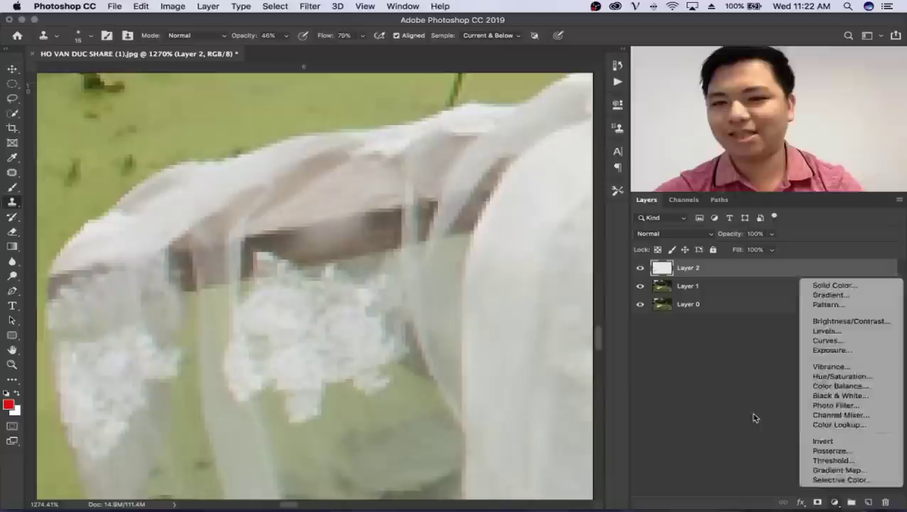
{"action": "key", "text": "Escape"}
{"action": "key", "text": "z"}
{"action": "left_click_drag", "start_coordinate": [227, 242], "coordinate": [184, 276]}
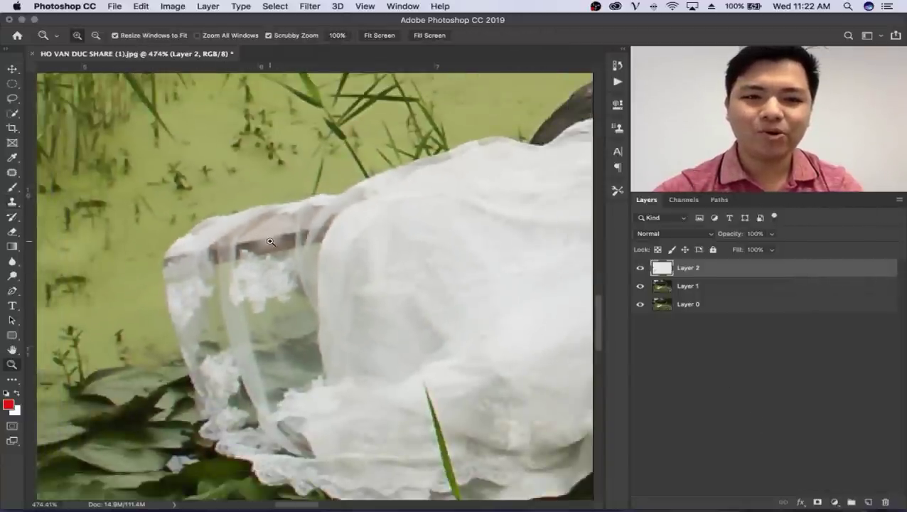
Step: Clone over the dark insect in the pond water
{"action": "mouse_move", "coordinate": [263, 242]}
{"action": "left_mouse_down"}
{"action": "mouse_move", "coordinate": [218, 253]}
{"action": "mouse_move", "coordinate": [300, 226]}
{"action": "mouse_move", "coordinate": [260, 246]}
{"action": "mouse_move", "coordinate": [262, 259]}
{"action": "mouse_move", "coordinate": [299, 258]}
{"action": "left_mouse_up"}
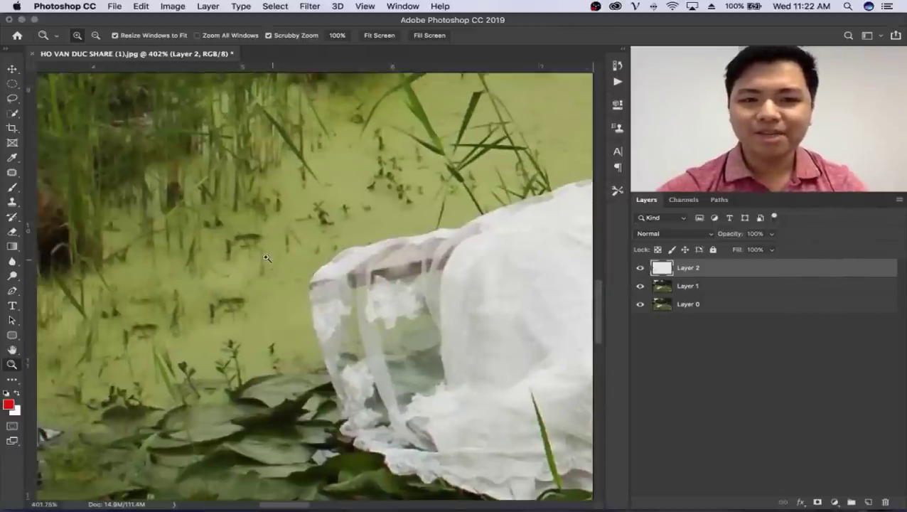
{"action": "key", "text": "s"}
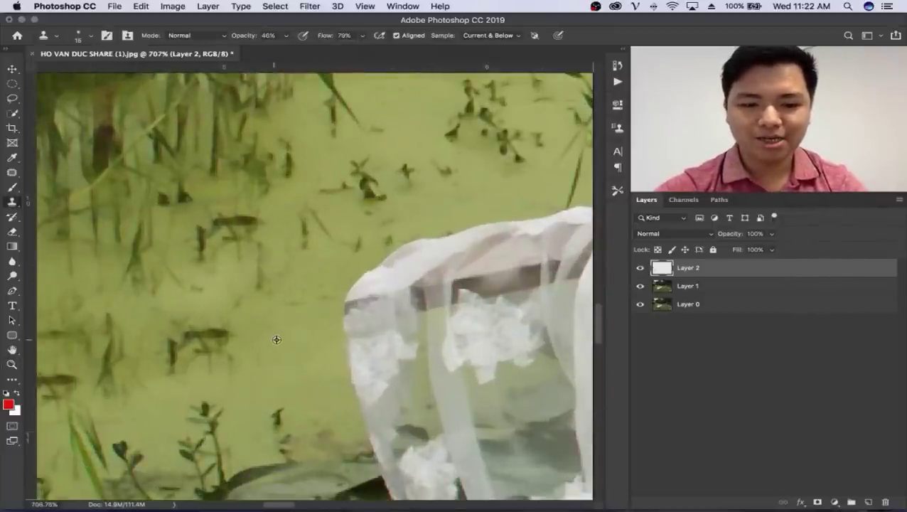
{"action": "left_click_drag", "start_coordinate": [229, 332], "coordinate": [213, 347]}
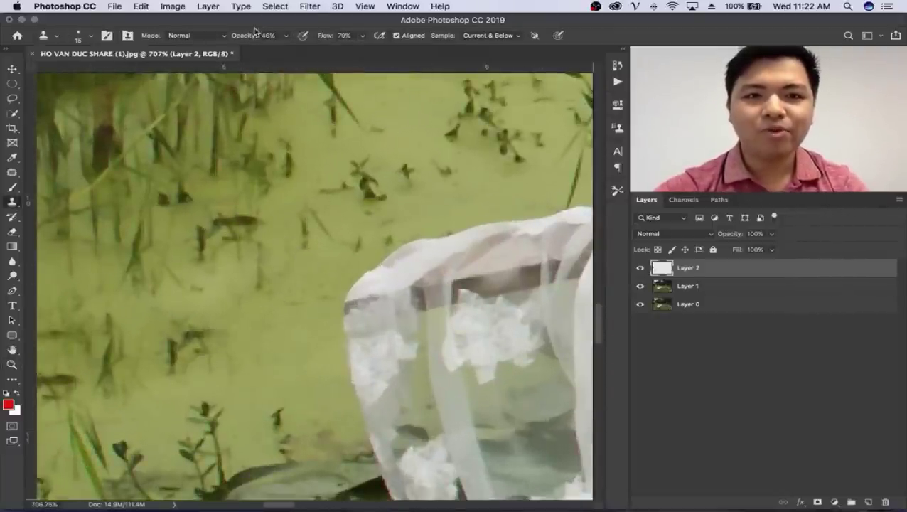
Step: At 100% opacity, clone out the upper pond speck and grass stems left of the veil
{"action": "left_click", "coordinate": [330, 40]}
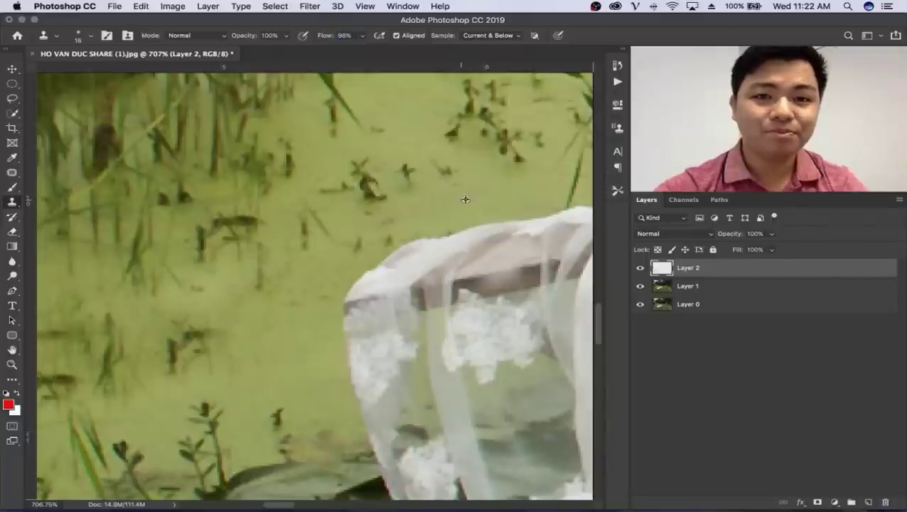
{"action": "left_click_drag", "start_coordinate": [382, 177], "coordinate": [376, 188]}
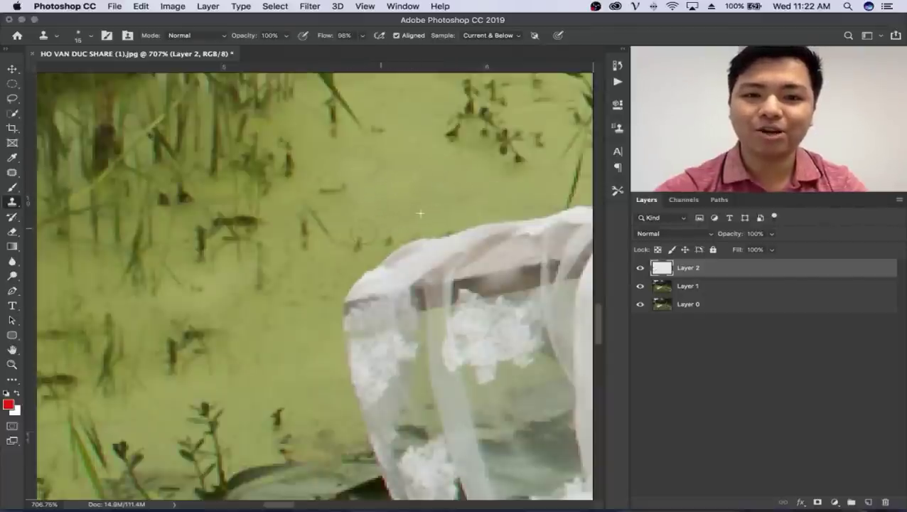
{"action": "left_click_drag", "start_coordinate": [380, 240], "coordinate": [375, 197]}
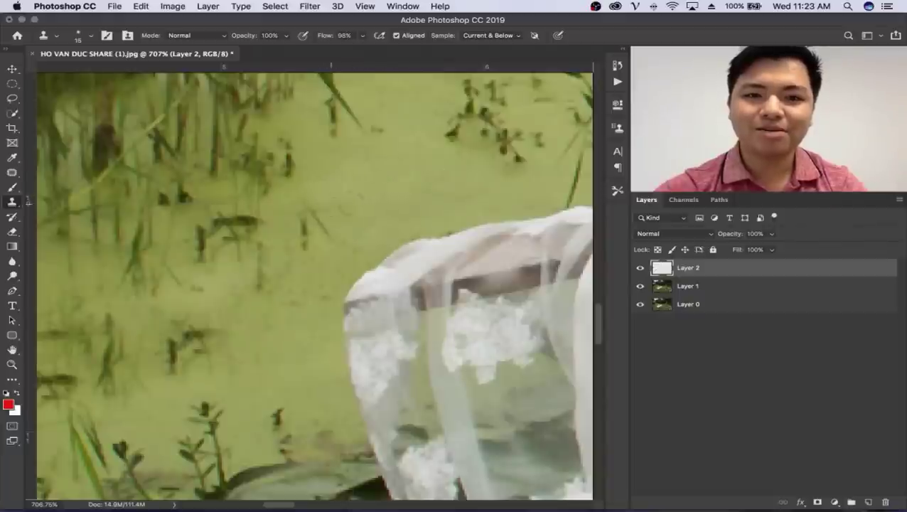
{"action": "left_click", "coordinate": [382, 192], "text": "alt"}
{"action": "left_click_drag", "start_coordinate": [303, 243], "coordinate": [285, 246]}
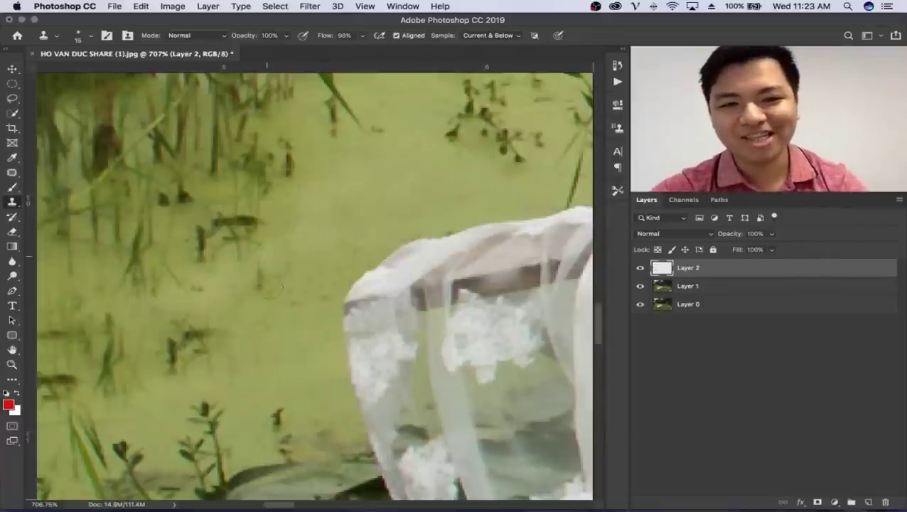
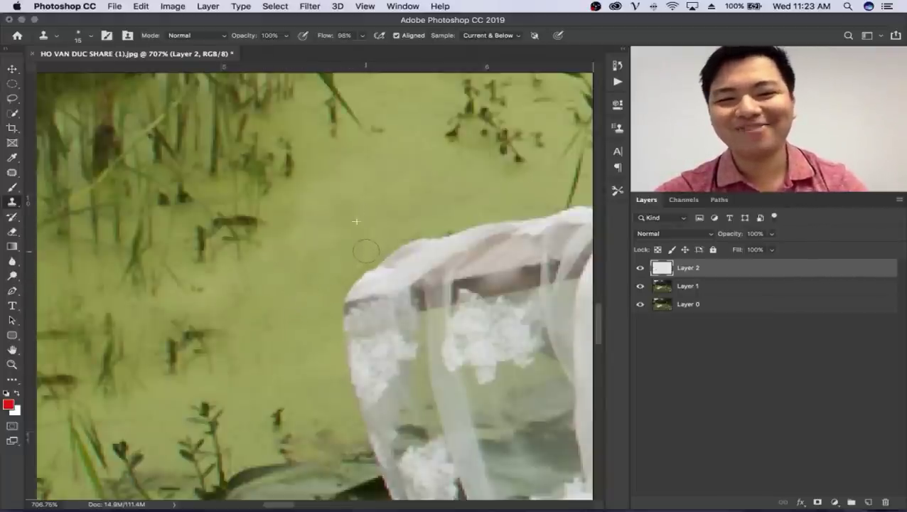
Step: Zoom in closely on the white shoes in the grass beside the bride's rock
{"action": "key", "text": "z"}
{"action": "scroll", "coordinate": [348, 234], "scroll_direction": "down", "scroll_amount": 5}
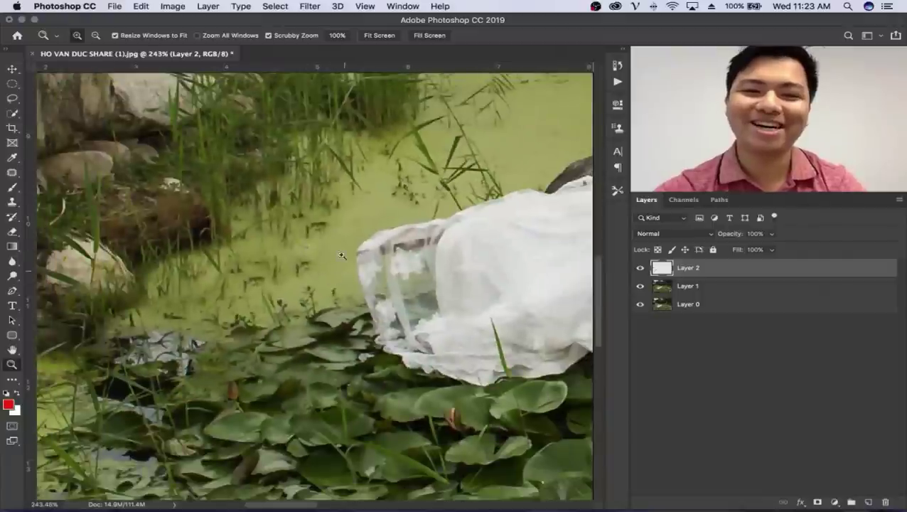
{"action": "mouse_move", "coordinate": [314, 257]}
{"action": "left_mouse_down"}
{"action": "mouse_move", "coordinate": [368, 259]}
{"action": "mouse_move", "coordinate": [326, 259]}
{"action": "mouse_move", "coordinate": [278, 293]}
{"action": "left_mouse_up"}
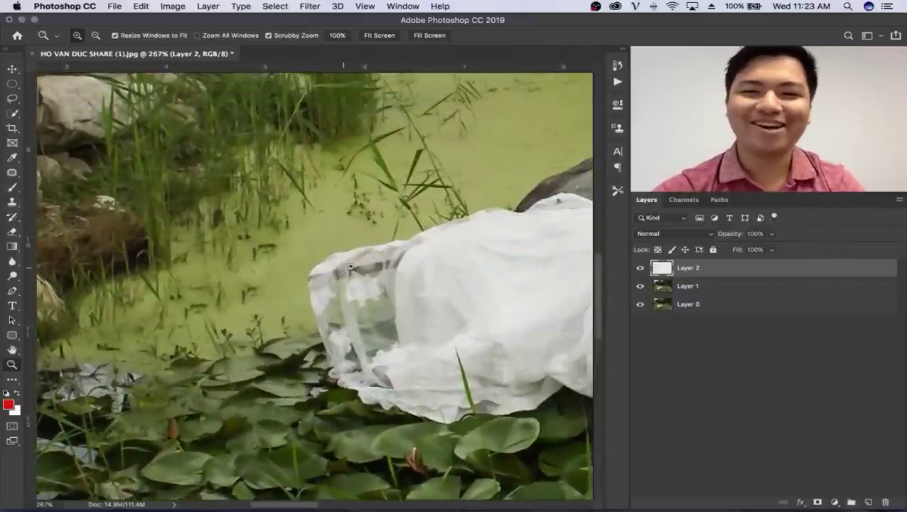
{"action": "left_click_drag", "start_coordinate": [357, 246], "coordinate": [255, 348]}
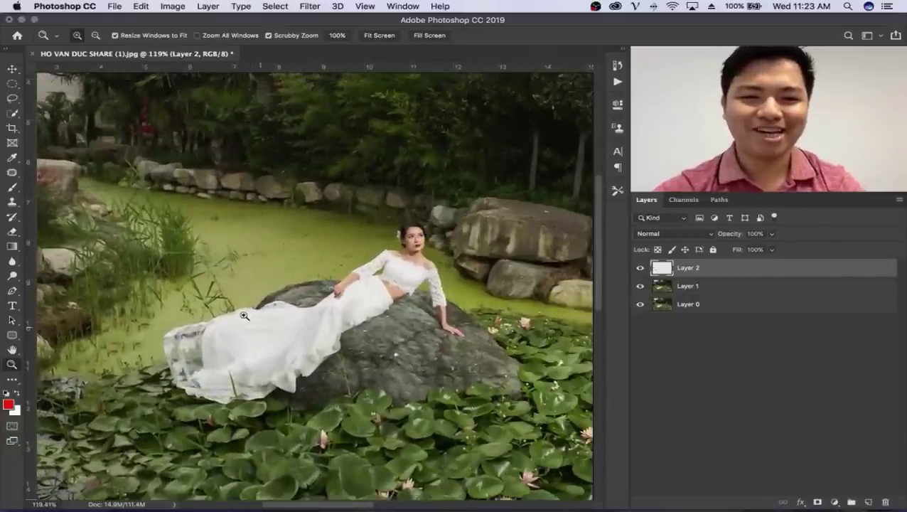
{"action": "scroll", "coordinate": [214, 320], "scroll_direction": "left", "scroll_amount": 10}
{"action": "left_click_drag", "start_coordinate": [174, 290], "coordinate": [354, 285]}
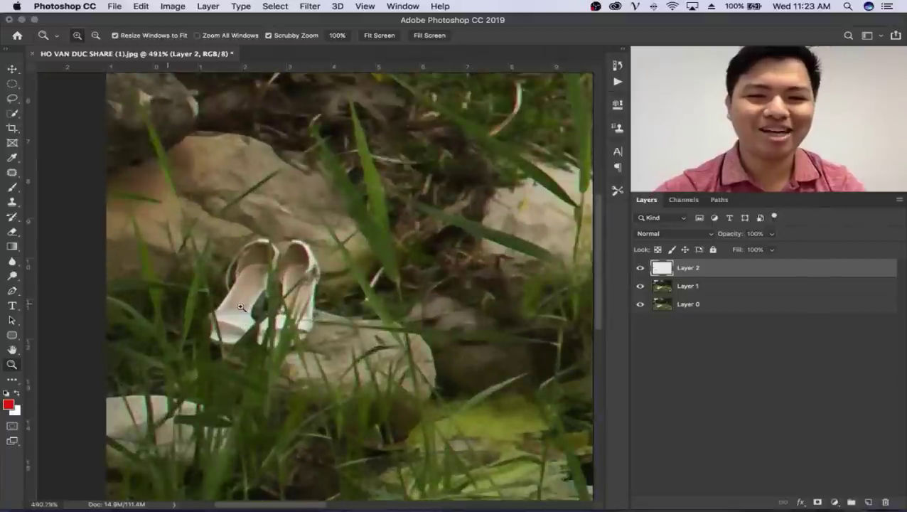
Step: With an enlarged Clone Stamp, paint sampled rock and grass over the white shoes
{"action": "key", "text": "s"}
{"action": "key", "text": "bracketright"}
{"action": "key", "text": "bracketright"}
{"action": "key", "text": "bracketright"}
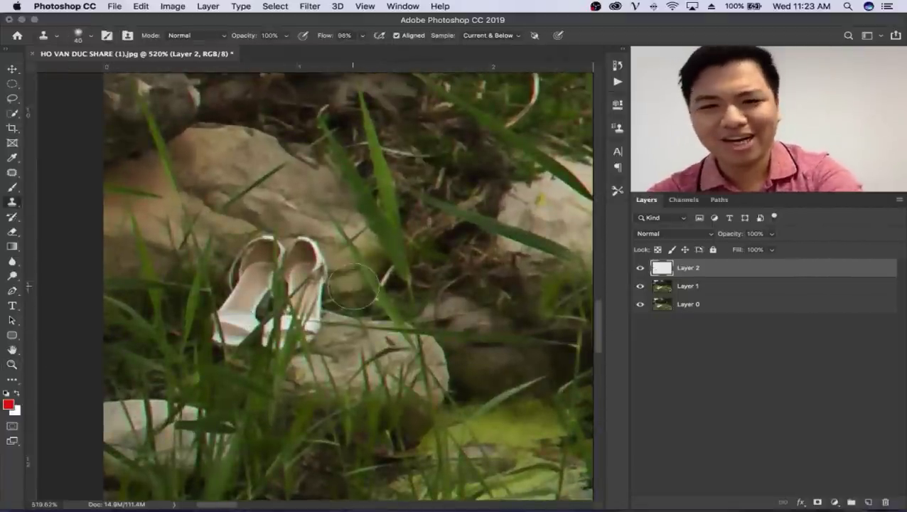
{"action": "left_click", "coordinate": [235, 163], "text": "alt"}
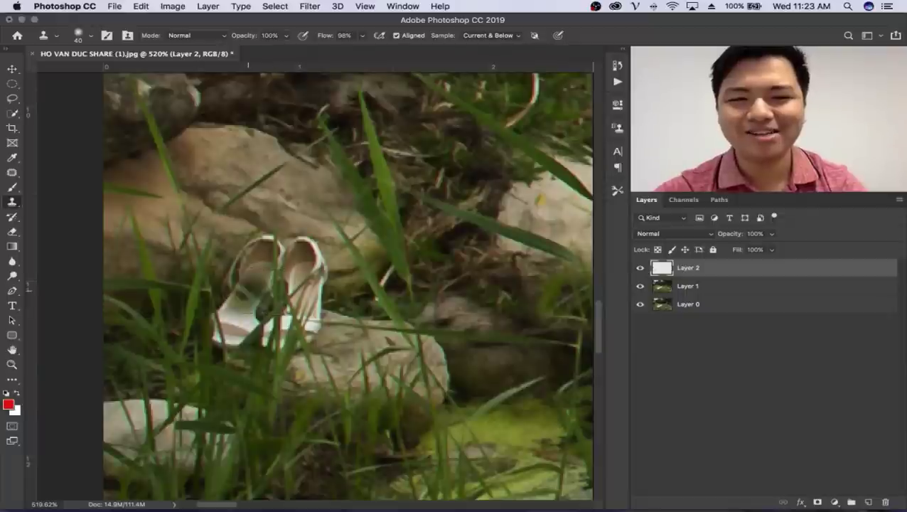
{"action": "mouse_move", "coordinate": [270, 256]}
{"action": "left_mouse_down"}
{"action": "mouse_move", "coordinate": [238, 323]}
{"action": "mouse_move", "coordinate": [320, 316]}
{"action": "left_mouse_up"}
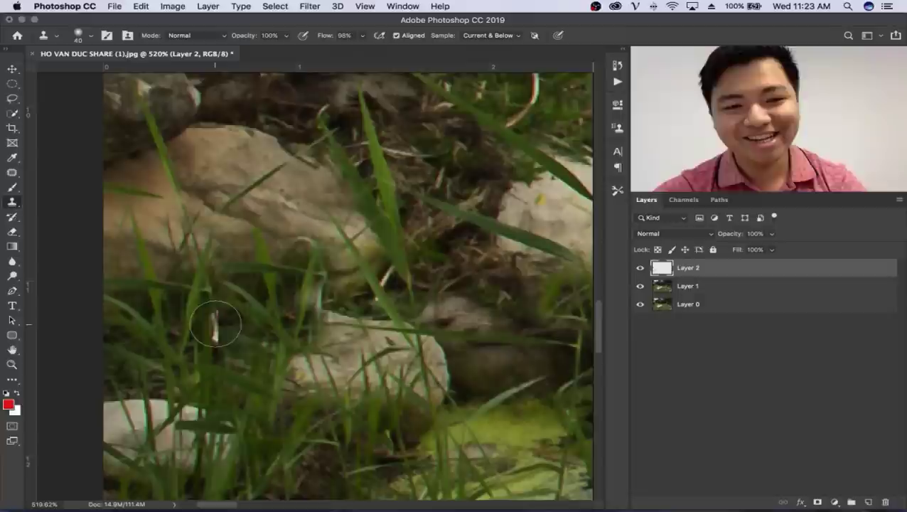
{"action": "left_click_drag", "start_coordinate": [219, 320], "coordinate": [234, 334]}
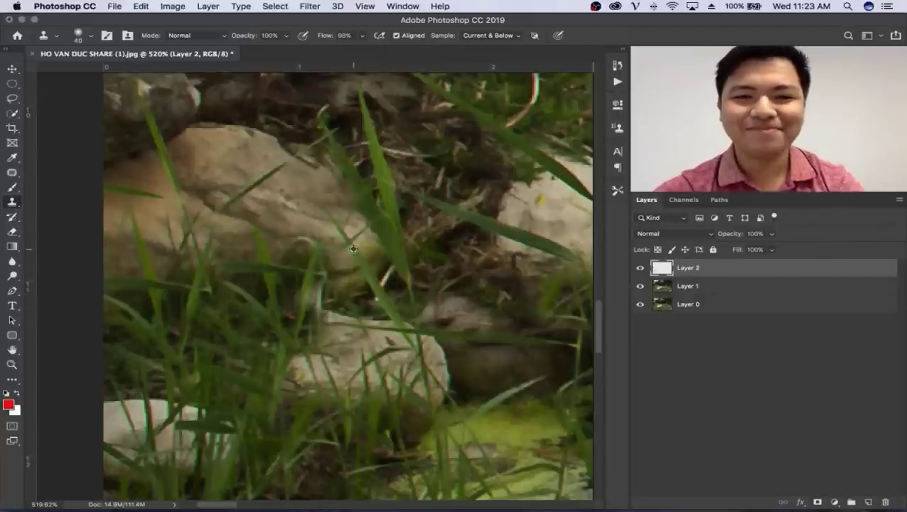
{"action": "left_click_drag", "start_coordinate": [289, 225], "coordinate": [272, 301]}
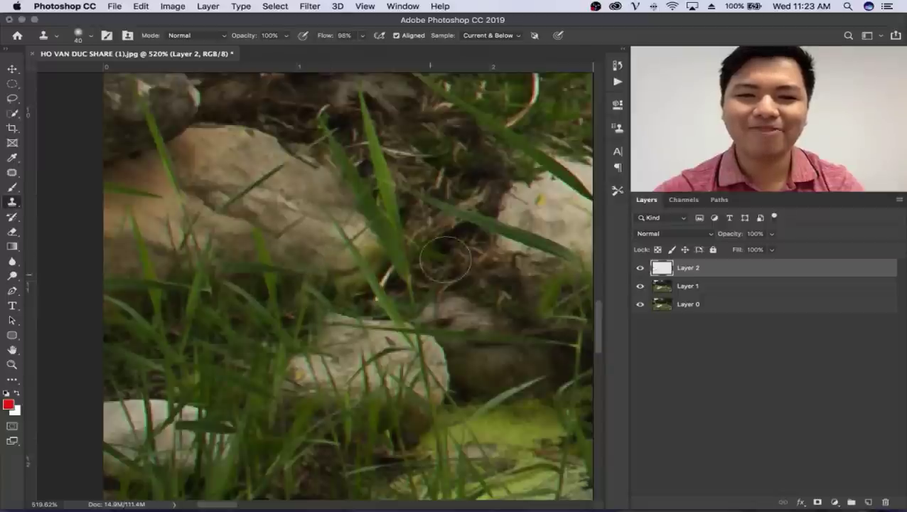
{"action": "key", "text": "z"}
{"action": "scroll", "coordinate": [414, 303], "scroll_direction": "down", "scroll_amount": 5}
Step: Clone rock and greenery over the plastic bottle among the lily pads using a smaller brush
{"action": "scroll", "coordinate": [414, 304], "scroll_direction": "right", "scroll_amount": 5}
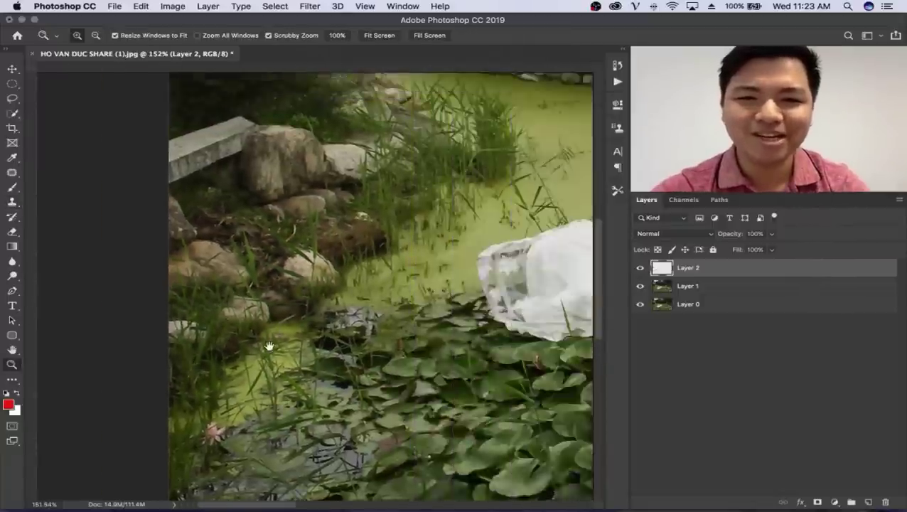
{"action": "scroll", "coordinate": [379, 304], "scroll_direction": "right", "scroll_amount": 1}
{"action": "scroll", "coordinate": [267, 334], "scroll_direction": "right", "scroll_amount": 3}
{"action": "left_click_drag", "start_coordinate": [313, 327], "coordinate": [153, 236]}
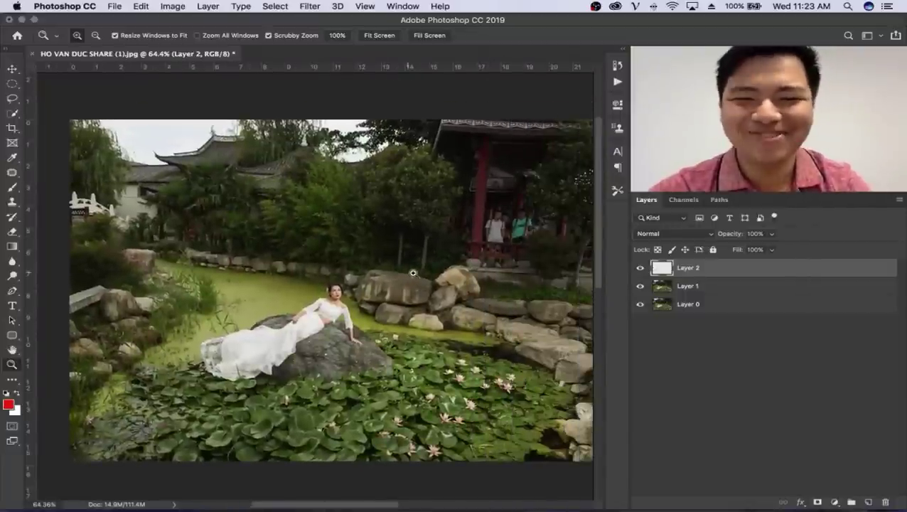
{"action": "scroll", "coordinate": [384, 266], "scroll_direction": "down", "scroll_amount": 5}
{"action": "scroll", "coordinate": [384, 266], "scroll_direction": "right", "scroll_amount": 5}
{"action": "scroll", "coordinate": [494, 273], "scroll_direction": "right", "scroll_amount": 2}
{"action": "scroll", "coordinate": [494, 273], "scroll_direction": "down", "scroll_amount": 1}
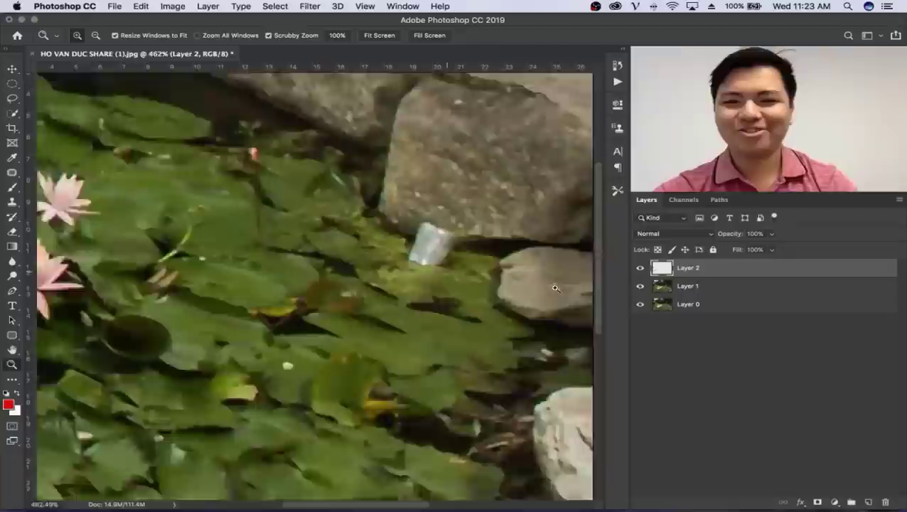
{"action": "left_click_drag", "start_coordinate": [495, 273], "coordinate": [540, 273]}
{"action": "key", "text": "s"}
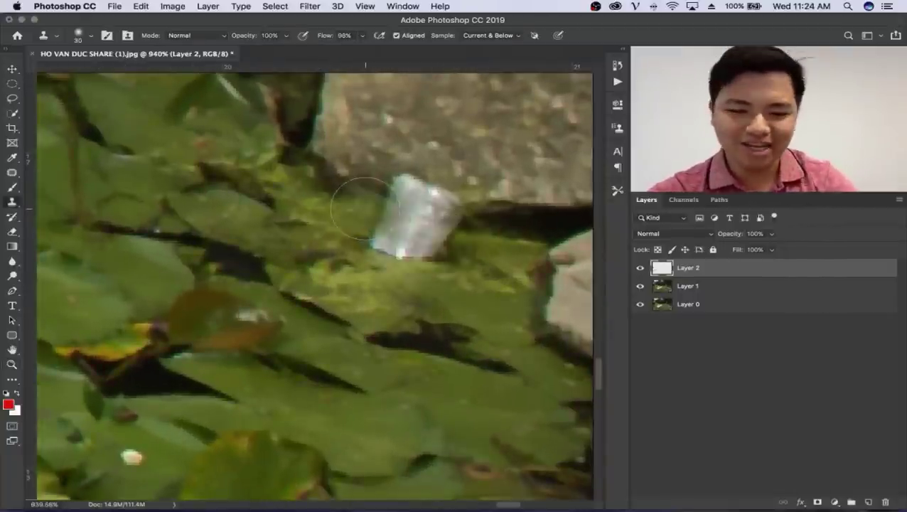
{"action": "key", "text": "bracketleft"}
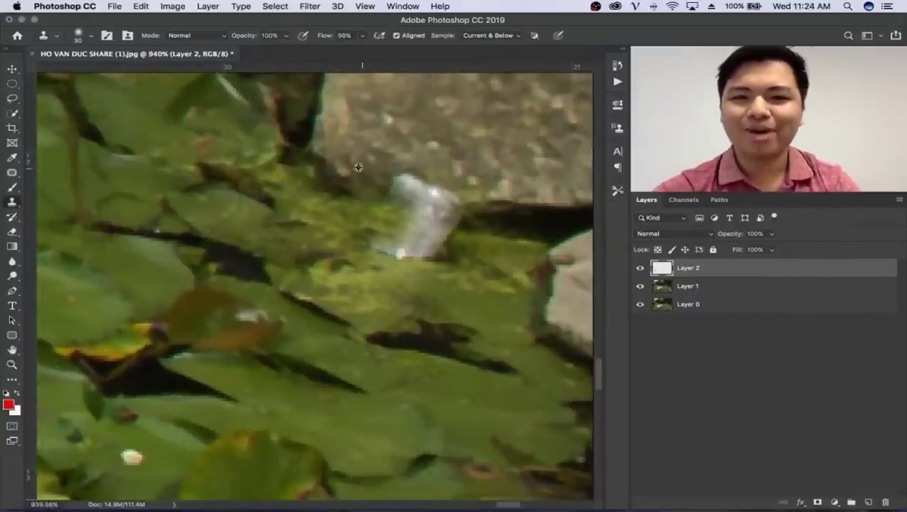
{"action": "left_click_drag", "start_coordinate": [425, 186], "coordinate": [453, 214]}
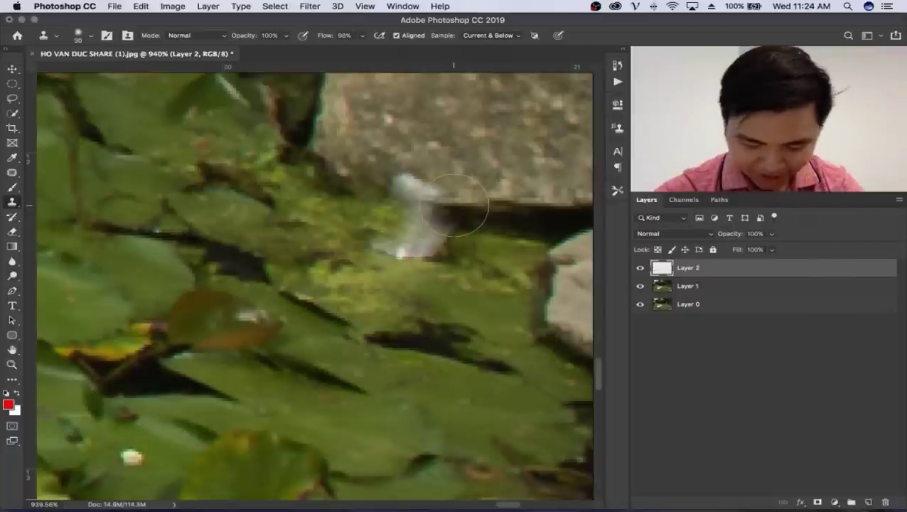
{"action": "left_click_drag", "start_coordinate": [423, 207], "coordinate": [406, 185]}
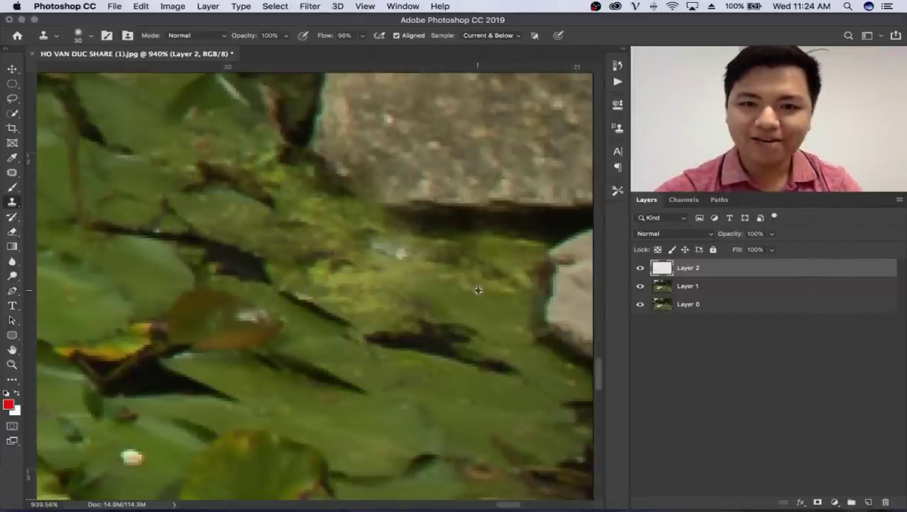
{"action": "left_click_drag", "start_coordinate": [423, 238], "coordinate": [405, 251]}
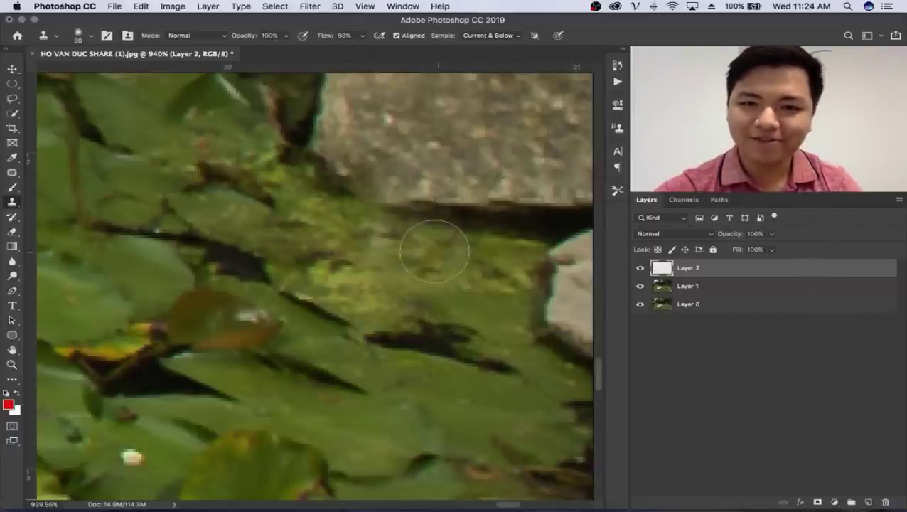
Step: Paint rock texture over the dark rod lying across the boulder
{"action": "key", "text": "z"}
{"action": "left_click_drag", "start_coordinate": [339, 239], "coordinate": [271, 278]}
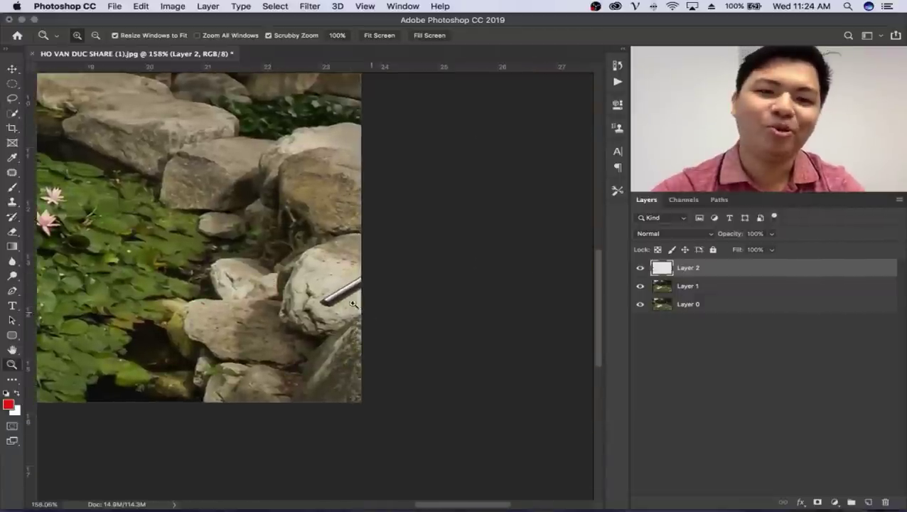
{"action": "left_click_drag", "start_coordinate": [347, 300], "coordinate": [391, 298]}
{"action": "key", "text": "s"}
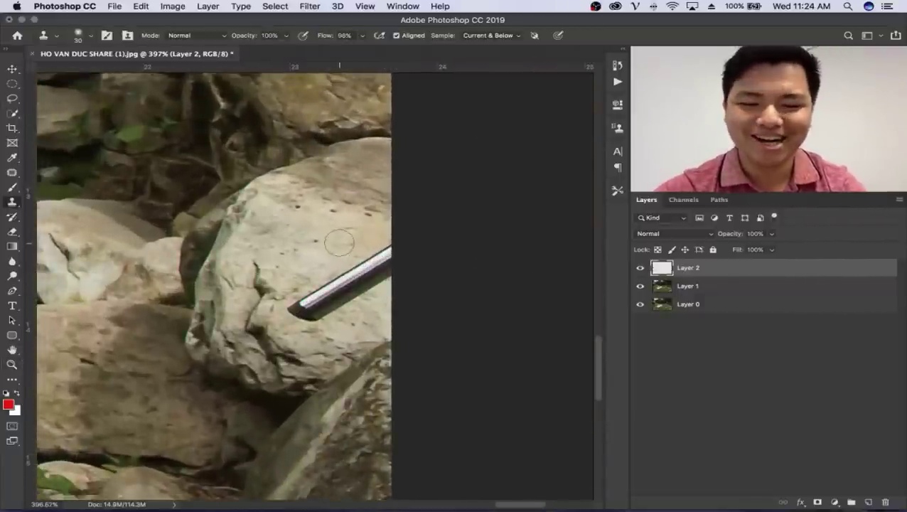
{"action": "mouse_move", "coordinate": [375, 260]}
{"action": "left_mouse_down"}
{"action": "mouse_move", "coordinate": [295, 311]}
{"action": "mouse_move", "coordinate": [338, 272]}
{"action": "mouse_move", "coordinate": [377, 273]}
{"action": "mouse_move", "coordinate": [327, 313]}
{"action": "mouse_move", "coordinate": [384, 264]}
{"action": "left_mouse_up"}
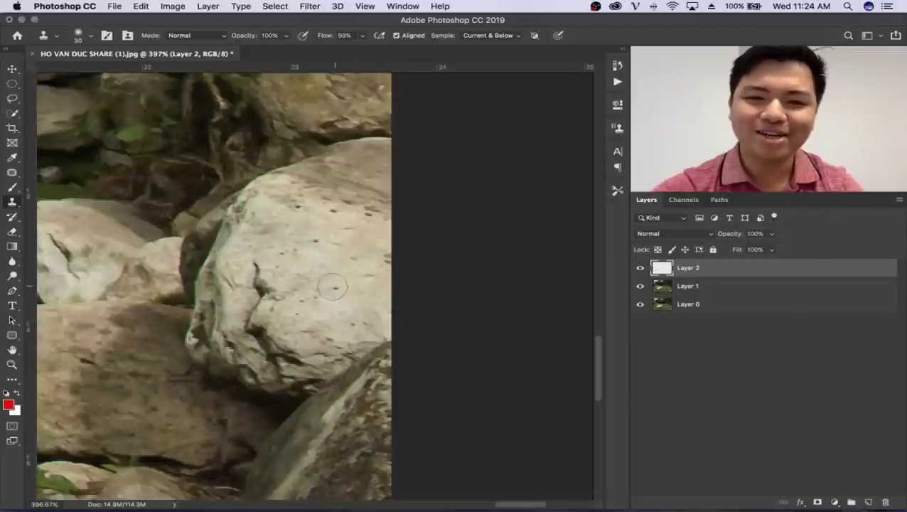
{"action": "left_click_drag", "start_coordinate": [298, 203], "coordinate": [360, 381]}
{"action": "left_click_drag", "start_coordinate": [302, 155], "coordinate": [286, 413]}
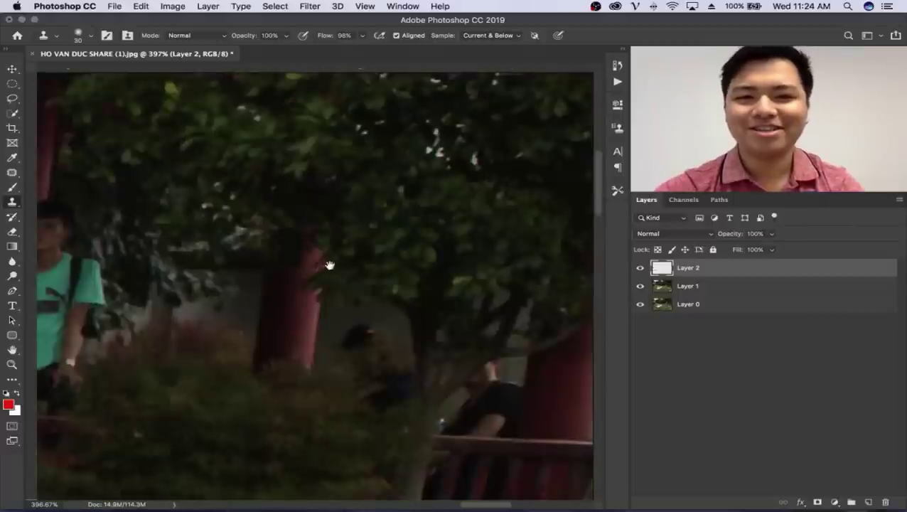
Step: Zoom in closely on the lit figure behind the red pavilion pillar
{"action": "mouse_move", "coordinate": [330, 263]}
{"action": "left_mouse_down"}
{"action": "mouse_move", "coordinate": [441, 217]}
{"action": "mouse_move", "coordinate": [211, 253]}
{"action": "mouse_move", "coordinate": [391, 196]}
{"action": "left_mouse_up"}
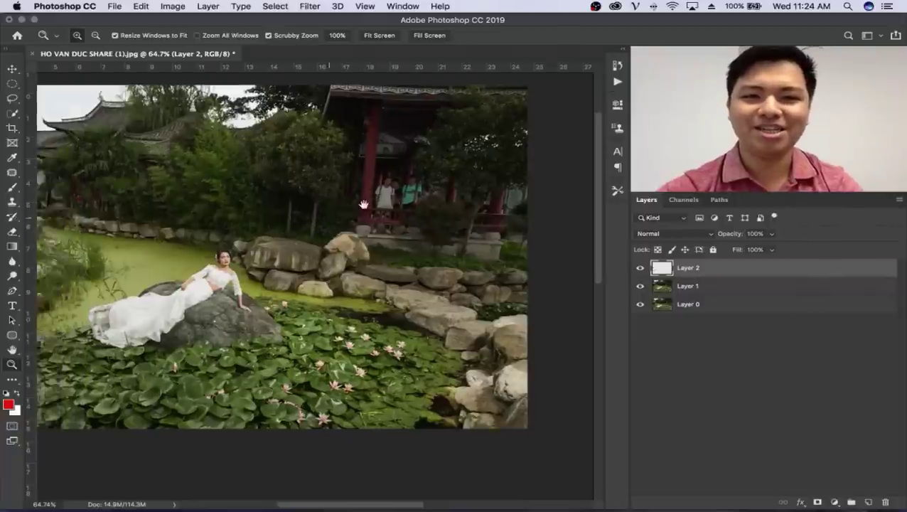
{"action": "left_click_drag", "start_coordinate": [347, 202], "coordinate": [372, 206]}
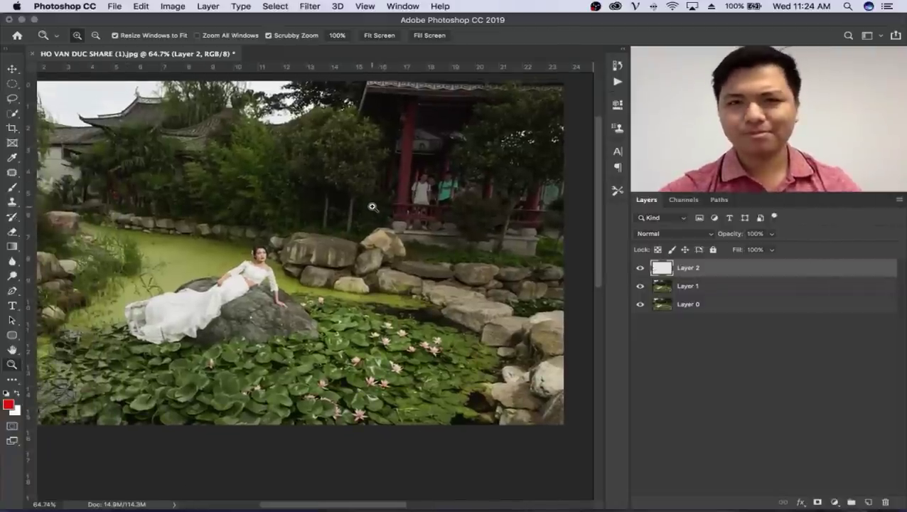
{"action": "mouse_move", "coordinate": [430, 183]}
{"action": "left_mouse_down"}
{"action": "mouse_move", "coordinate": [394, 271]}
{"action": "mouse_move", "coordinate": [364, 304]}
{"action": "left_mouse_up"}
{"action": "left_click_drag", "start_coordinate": [352, 225], "coordinate": [314, 233]}
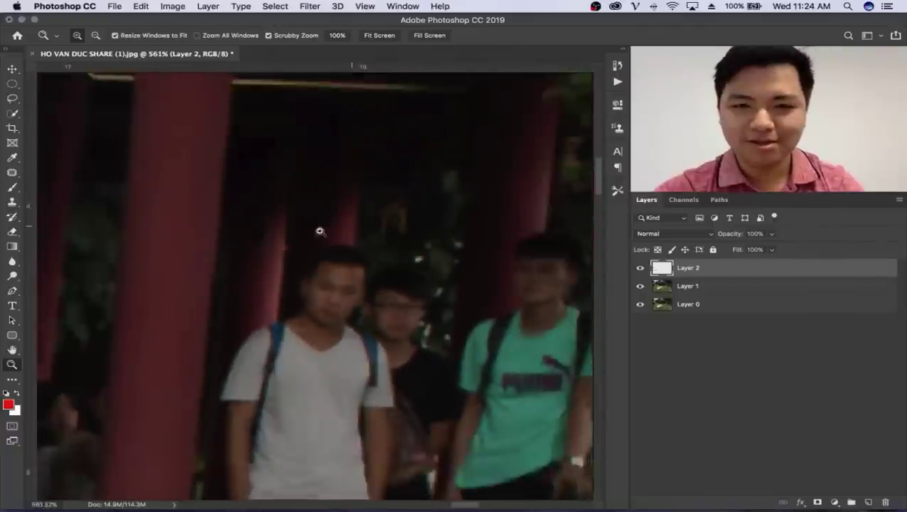
{"action": "key", "text": "s"}
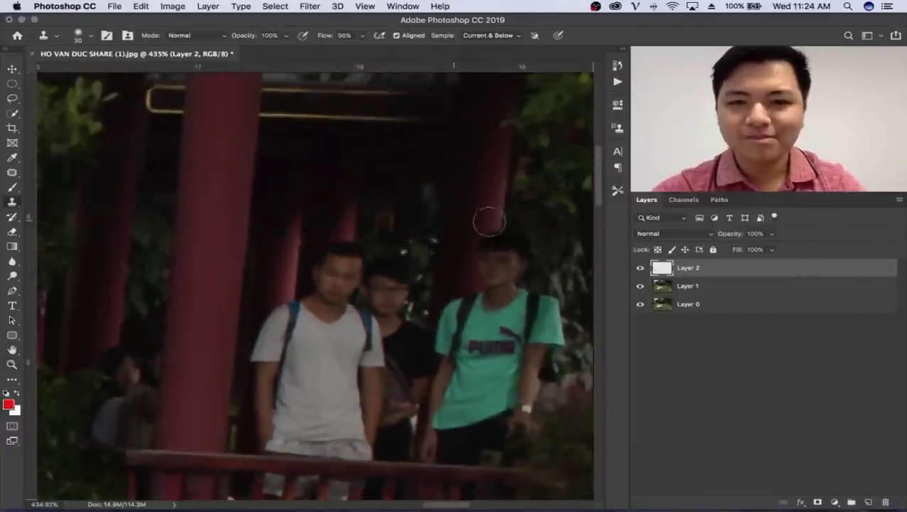
{"action": "scroll", "coordinate": [444, 205], "scroll_direction": "down", "scroll_amount": 1}
{"action": "scroll", "coordinate": [444, 200], "scroll_direction": "down", "scroll_amount": 4}
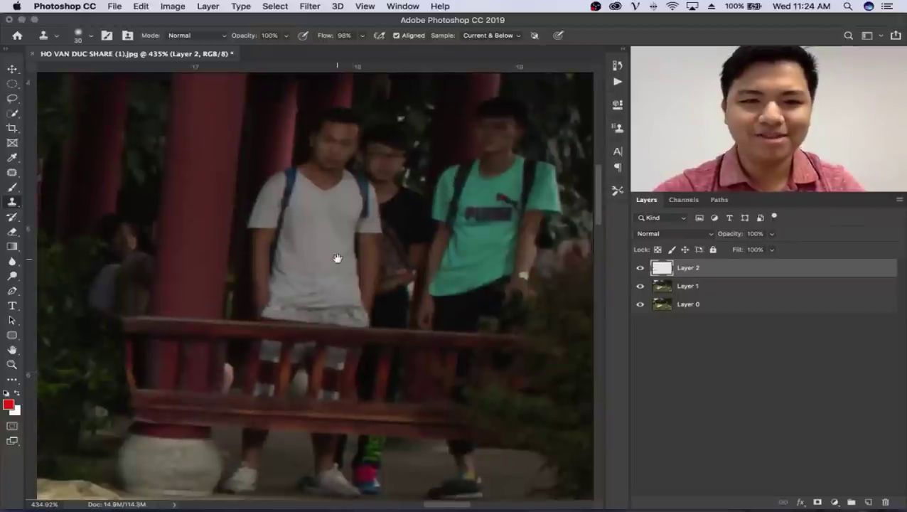
{"action": "key", "text": "z"}
{"action": "scroll", "coordinate": [346, 365], "scroll_direction": "down", "scroll_amount": 6}
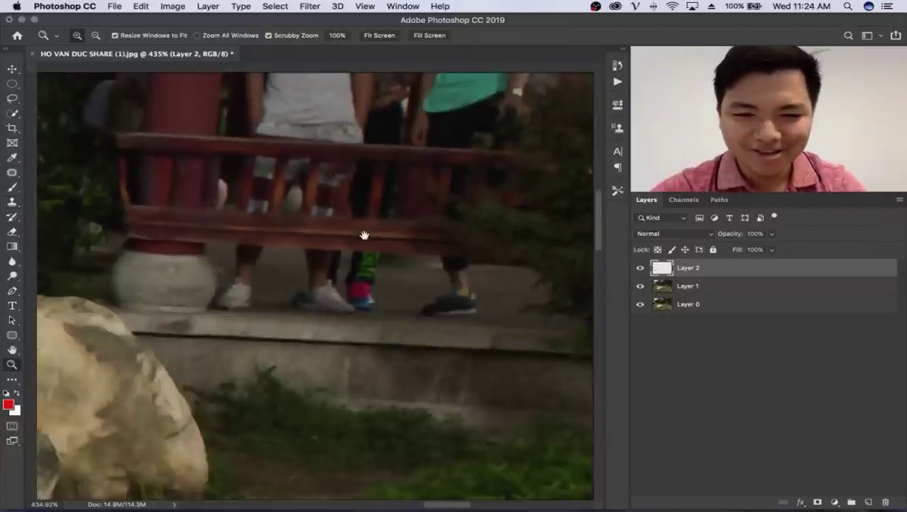
{"action": "scroll", "coordinate": [364, 237], "scroll_direction": "up", "scroll_amount": 5}
{"action": "left_click", "coordinate": [288, 211], "text": "alt"}
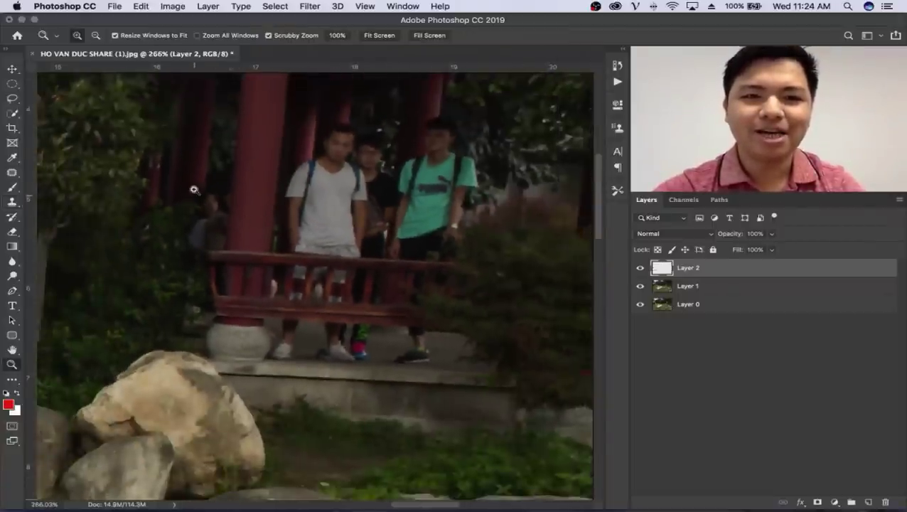
{"action": "mouse_move", "coordinate": [192, 189]}
{"action": "left_mouse_down"}
{"action": "mouse_move", "coordinate": [273, 192]}
{"action": "mouse_move", "coordinate": [352, 217]}
{"action": "left_mouse_up"}
Step: With a smaller brush, clone dark pillar texture over the figure's head, hair and body
{"action": "key", "text": "s"}
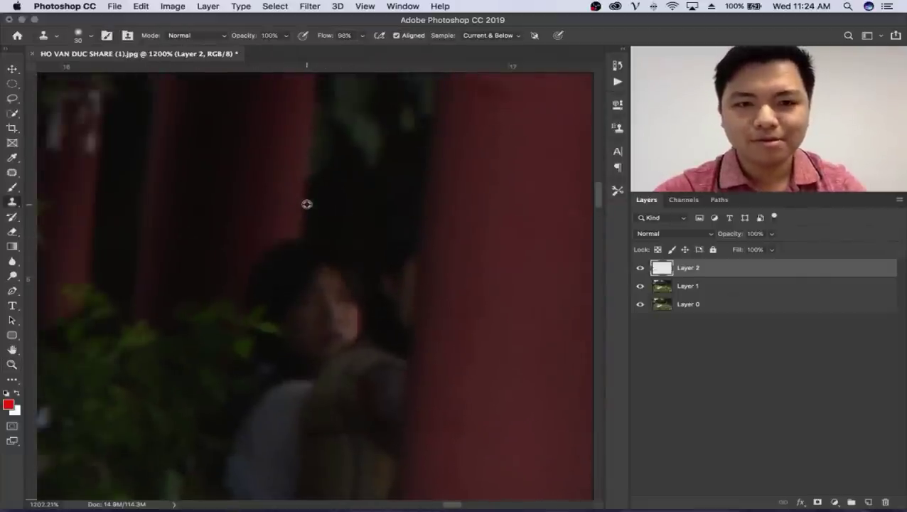
{"action": "key", "text": "bracketleft"}
{"action": "key", "text": "bracketleft"}
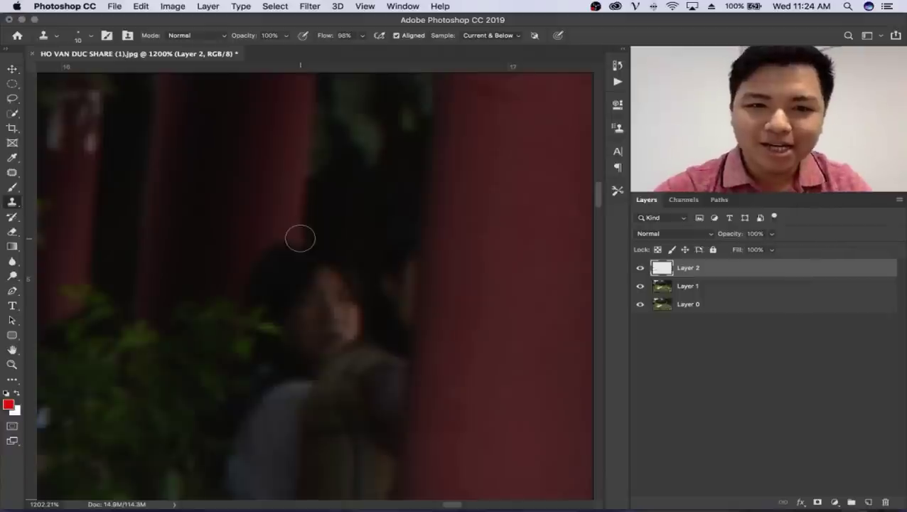
{"action": "mouse_move", "coordinate": [341, 248]}
{"action": "left_mouse_down"}
{"action": "mouse_move", "coordinate": [266, 254]}
{"action": "mouse_move", "coordinate": [297, 253]}
{"action": "mouse_move", "coordinate": [314, 275]}
{"action": "mouse_move", "coordinate": [252, 290]}
{"action": "mouse_move", "coordinate": [330, 265]}
{"action": "mouse_move", "coordinate": [336, 290]}
{"action": "mouse_move", "coordinate": [397, 263]}
{"action": "mouse_move", "coordinate": [371, 283]}
{"action": "mouse_move", "coordinate": [350, 326]}
{"action": "mouse_move", "coordinate": [290, 337]}
{"action": "left_mouse_up"}
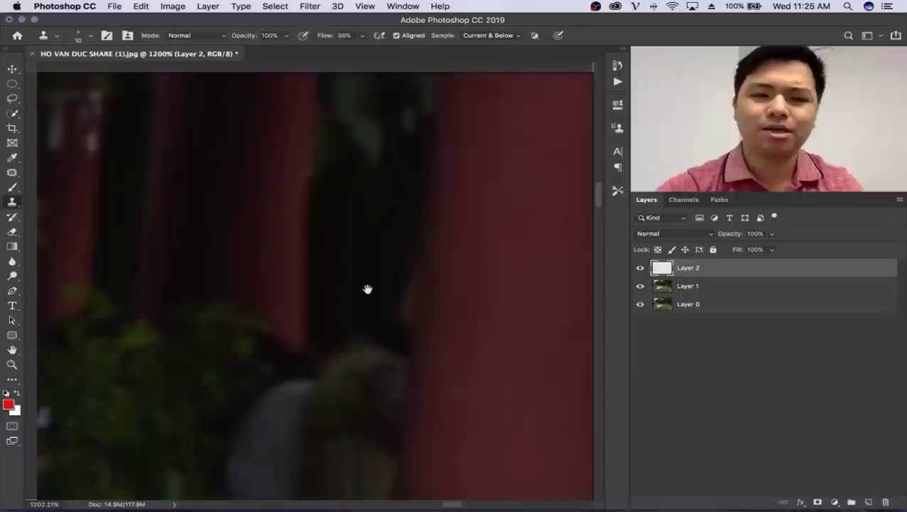
{"action": "left_click_drag", "start_coordinate": [366, 287], "coordinate": [370, 217]}
{"action": "mouse_move", "coordinate": [402, 277]}
{"action": "left_mouse_down"}
{"action": "mouse_move", "coordinate": [408, 246]}
{"action": "mouse_move", "coordinate": [309, 272]}
{"action": "mouse_move", "coordinate": [332, 260]}
{"action": "left_mouse_up"}
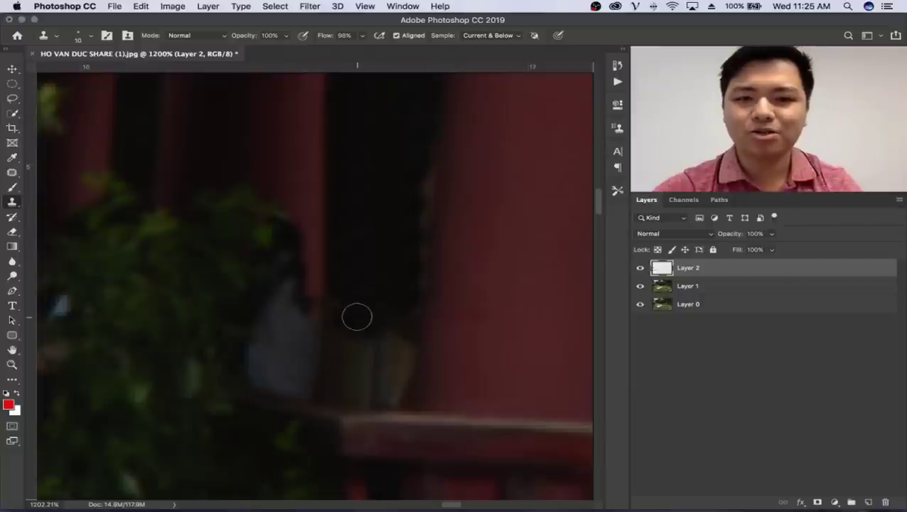
{"action": "mouse_move", "coordinate": [357, 317]}
{"action": "left_mouse_down"}
{"action": "mouse_move", "coordinate": [393, 340]}
{"action": "mouse_move", "coordinate": [331, 344]}
{"action": "mouse_move", "coordinate": [403, 346]}
{"action": "mouse_move", "coordinate": [393, 384]}
{"action": "mouse_move", "coordinate": [377, 391]}
{"action": "mouse_move", "coordinate": [327, 330]}
{"action": "mouse_move", "coordinate": [294, 308]}
{"action": "left_mouse_up"}
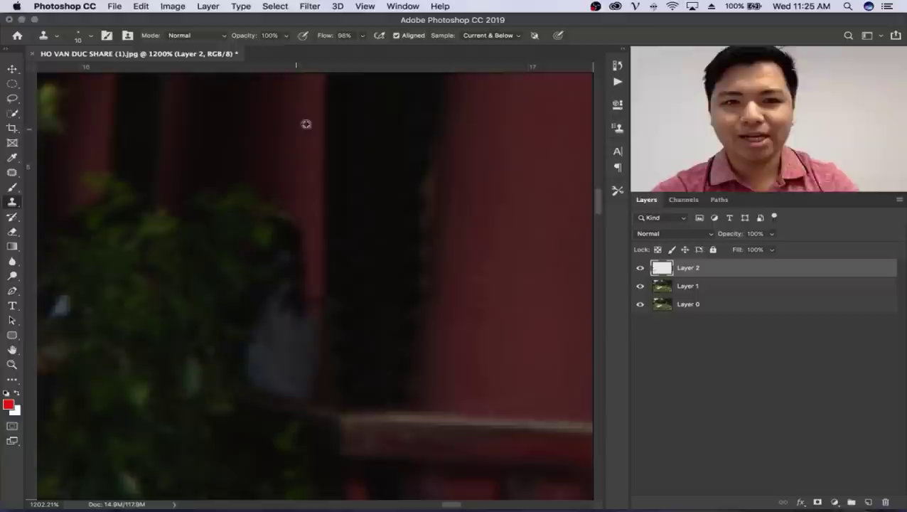
{"action": "scroll", "coordinate": [321, 343], "scroll_direction": "up", "scroll_amount": 2}
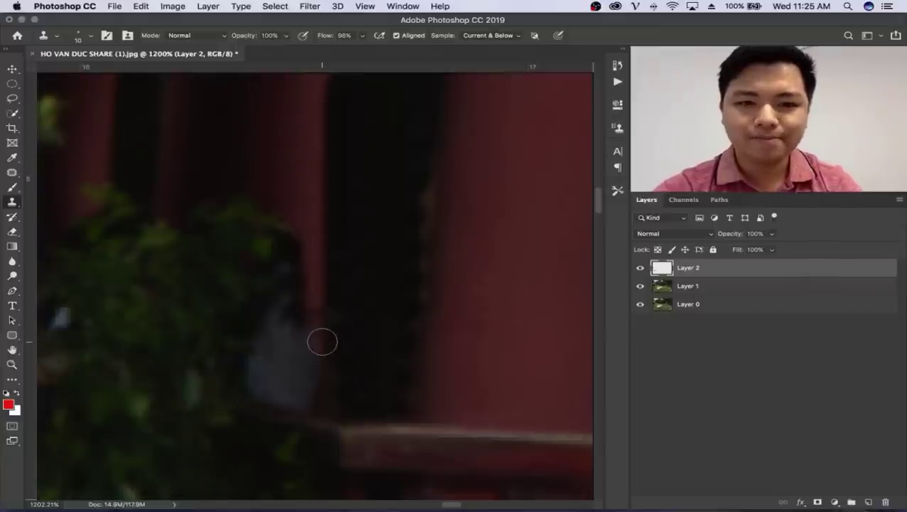
{"action": "left_click_drag", "start_coordinate": [304, 319], "coordinate": [287, 389]}
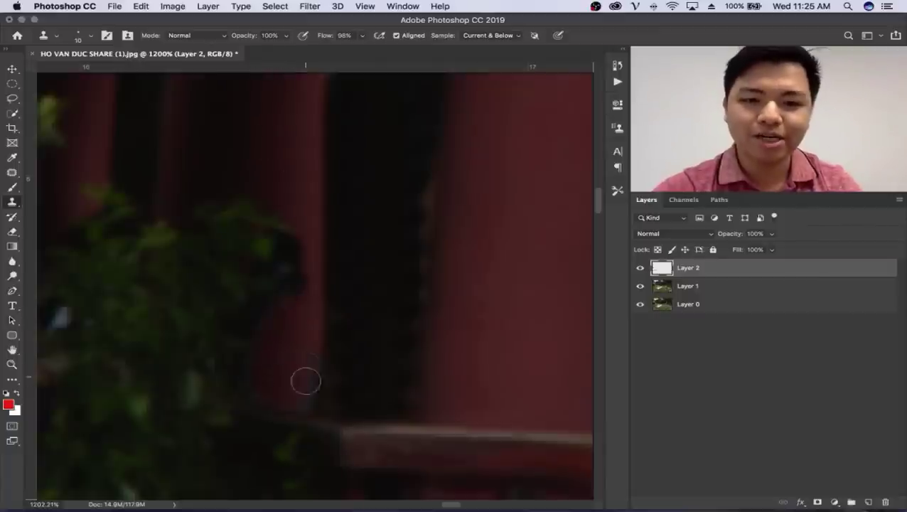
{"action": "left_click_drag", "start_coordinate": [473, 212], "coordinate": [256, 365]}
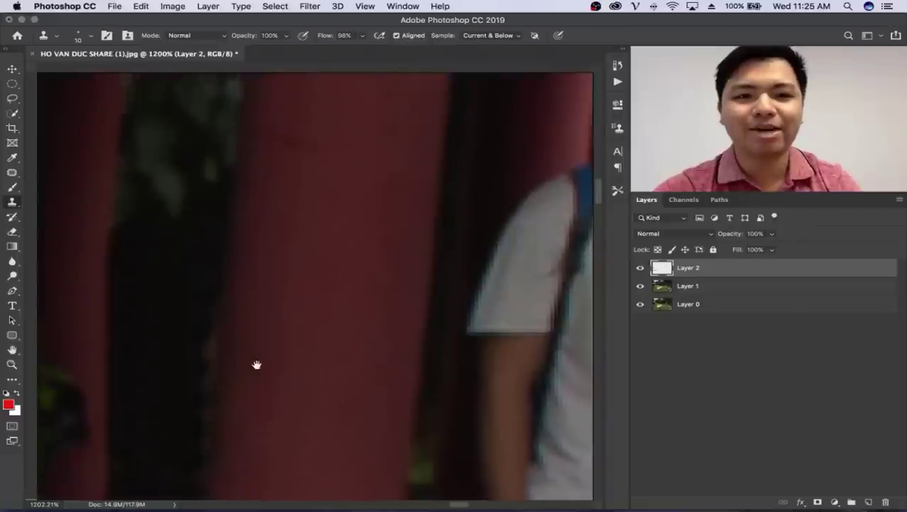
{"action": "key", "text": "z"}
{"action": "scroll", "coordinate": [221, 296], "scroll_direction": "down", "scroll_amount": 2}
Step: Clone red pillar texture over the man's blue strap and shoulder
{"action": "left_click_drag", "start_coordinate": [422, 289], "coordinate": [398, 300]}
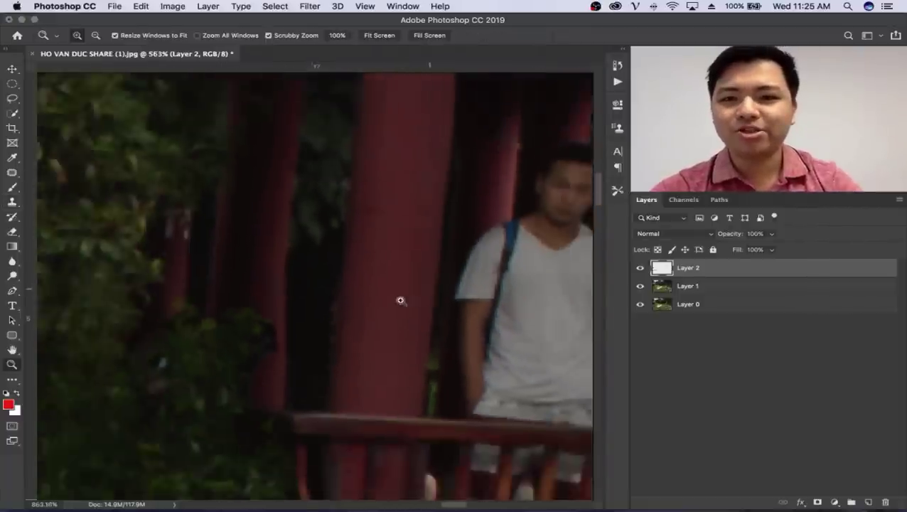
{"action": "scroll", "coordinate": [431, 229], "scroll_direction": "right", "scroll_amount": 3}
{"action": "scroll", "coordinate": [373, 240], "scroll_direction": "up", "scroll_amount": 3}
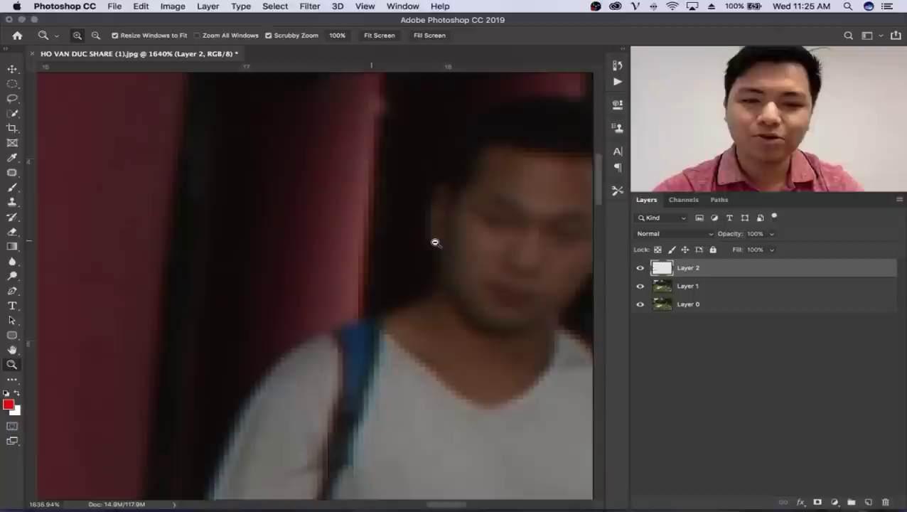
{"action": "key", "text": "s"}
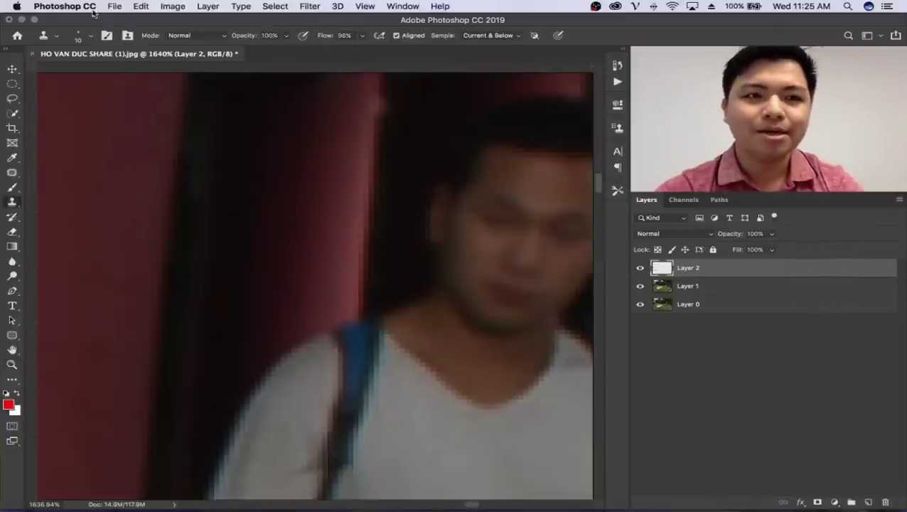
{"action": "left_click", "coordinate": [138, 6]}
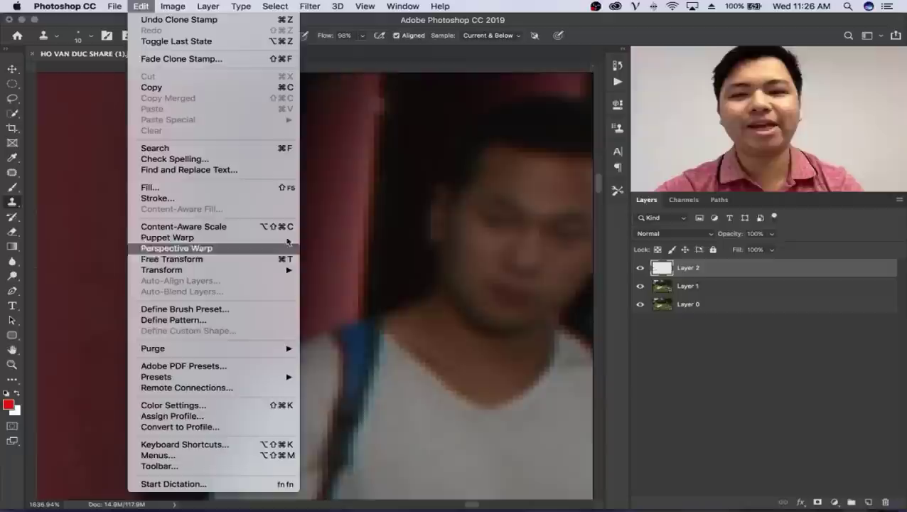
{"action": "key", "text": "Escape"}
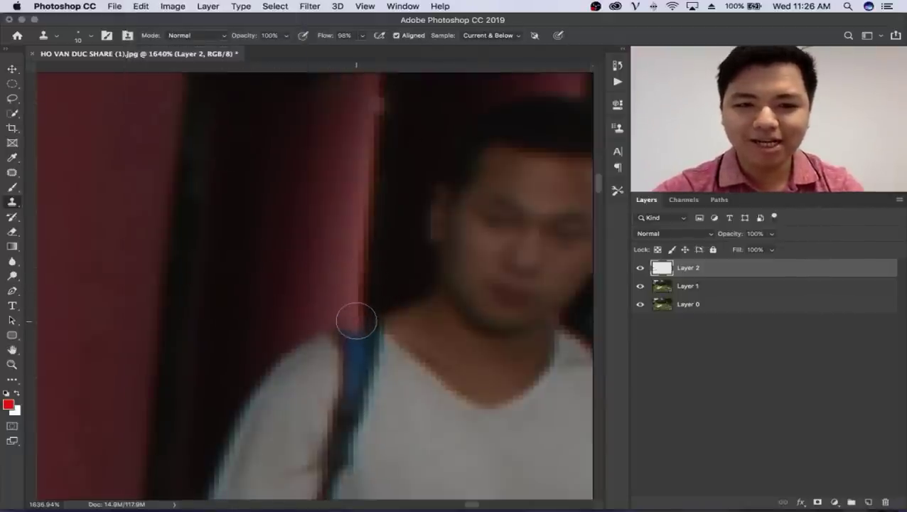
{"action": "mouse_move", "coordinate": [356, 324]}
{"action": "left_mouse_down"}
{"action": "mouse_move", "coordinate": [271, 421]}
{"action": "mouse_move", "coordinate": [371, 359]}
{"action": "mouse_move", "coordinate": [403, 299]}
{"action": "mouse_move", "coordinate": [415, 326]}
{"action": "mouse_move", "coordinate": [371, 451]}
{"action": "left_mouse_up"}
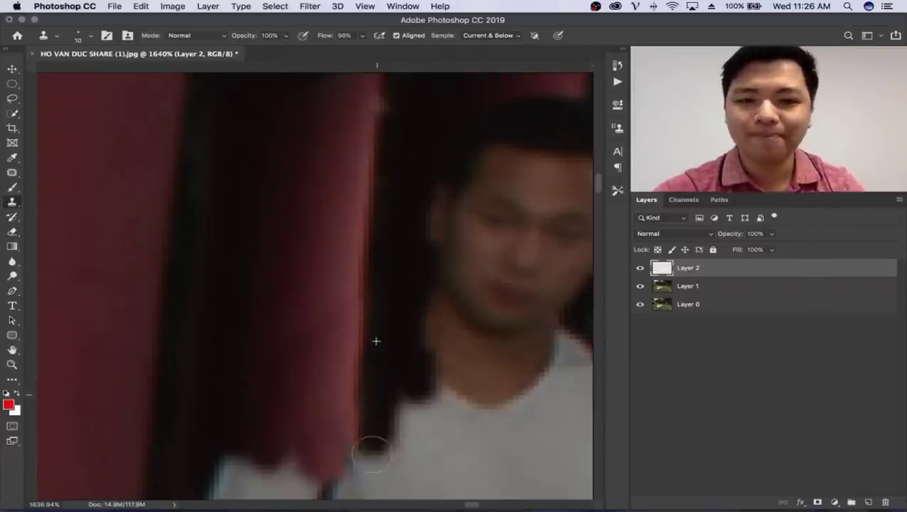
{"action": "scroll", "coordinate": [376, 341], "scroll_direction": "down", "scroll_amount": 5}
{"action": "scroll", "coordinate": [407, 368], "scroll_direction": "down", "scroll_amount": 2}
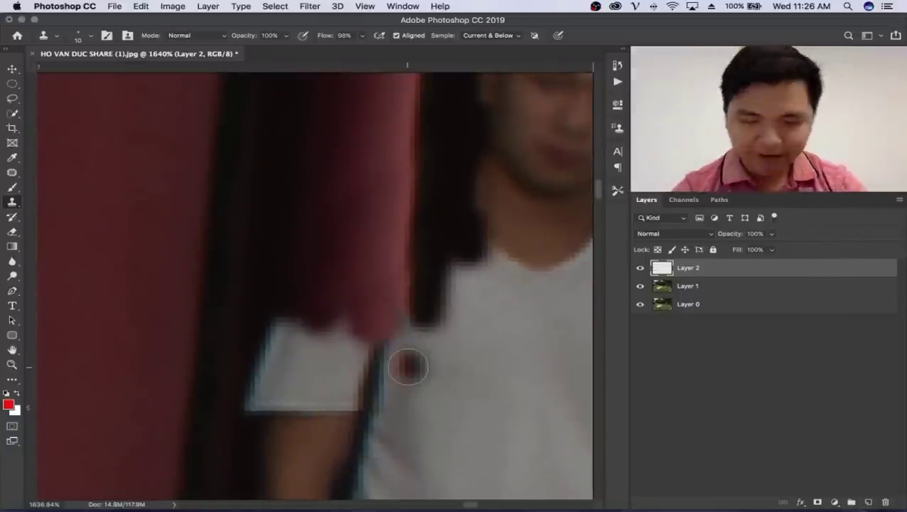
{"action": "scroll", "coordinate": [407, 333], "scroll_direction": "down", "scroll_amount": 3}
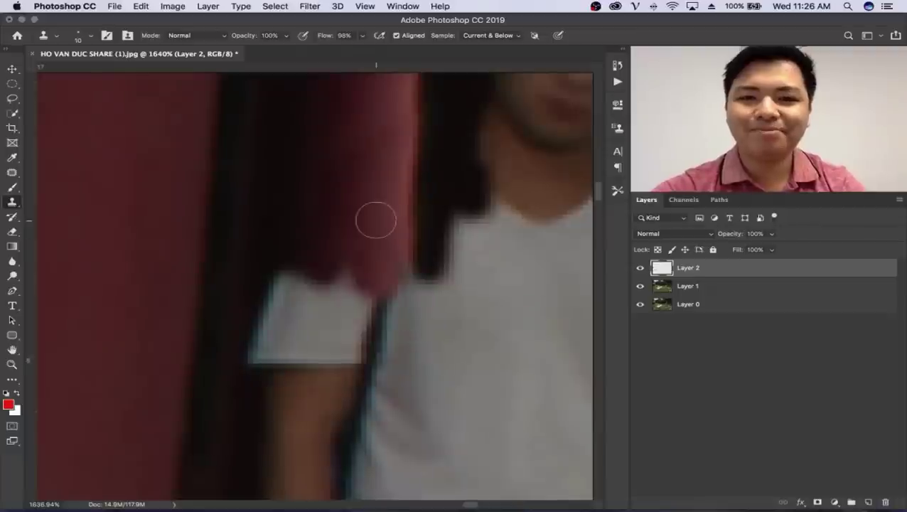
{"action": "mouse_move", "coordinate": [376, 222]}
{"action": "left_mouse_down"}
{"action": "mouse_move", "coordinate": [413, 283]}
{"action": "mouse_move", "coordinate": [336, 270]}
{"action": "mouse_move", "coordinate": [334, 287]}
{"action": "mouse_move", "coordinate": [399, 294]}
{"action": "mouse_move", "coordinate": [304, 260]}
{"action": "mouse_move", "coordinate": [283, 297]}
{"action": "mouse_move", "coordinate": [315, 384]}
{"action": "mouse_move", "coordinate": [367, 320]}
{"action": "mouse_move", "coordinate": [281, 379]}
{"action": "mouse_move", "coordinate": [269, 409]}
{"action": "mouse_move", "coordinate": [383, 347]}
{"action": "mouse_move", "coordinate": [391, 273]}
{"action": "mouse_move", "coordinate": [449, 216]}
{"action": "mouse_move", "coordinate": [437, 223]}
{"action": "mouse_move", "coordinate": [413, 310]}
{"action": "mouse_move", "coordinate": [415, 411]}
{"action": "mouse_move", "coordinate": [395, 415]}
{"action": "mouse_move", "coordinate": [377, 455]}
{"action": "left_mouse_up"}
Step: Cover the man's white sleeve and forehead with cloned red pillar tone
{"action": "scroll", "coordinate": [425, 219], "scroll_direction": "down", "scroll_amount": 5}
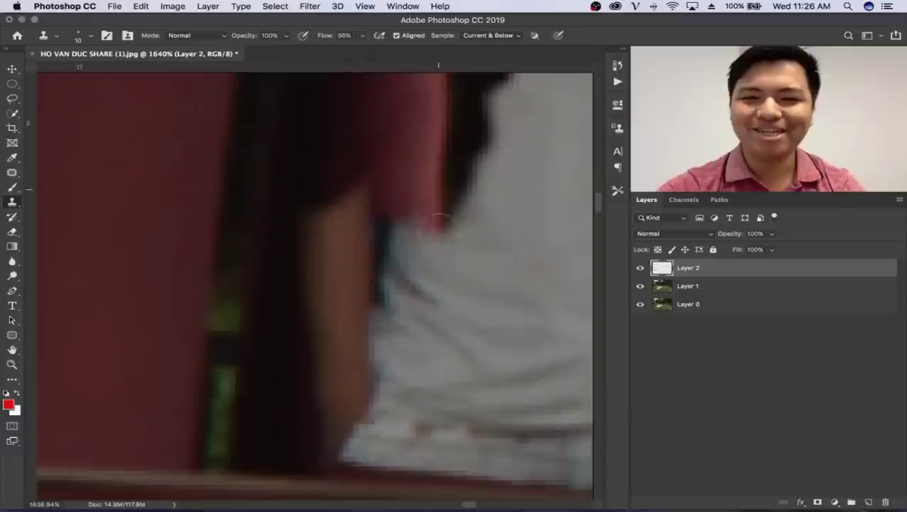
{"action": "mouse_move", "coordinate": [440, 217]}
{"action": "left_mouse_down"}
{"action": "mouse_move", "coordinate": [340, 183]}
{"action": "mouse_move", "coordinate": [340, 244]}
{"action": "mouse_move", "coordinate": [299, 251]}
{"action": "mouse_move", "coordinate": [368, 266]}
{"action": "mouse_move", "coordinate": [451, 347]}
{"action": "mouse_move", "coordinate": [451, 374]}
{"action": "mouse_move", "coordinate": [306, 317]}
{"action": "mouse_move", "coordinate": [332, 367]}
{"action": "mouse_move", "coordinate": [399, 377]}
{"action": "mouse_move", "coordinate": [332, 380]}
{"action": "left_mouse_up"}
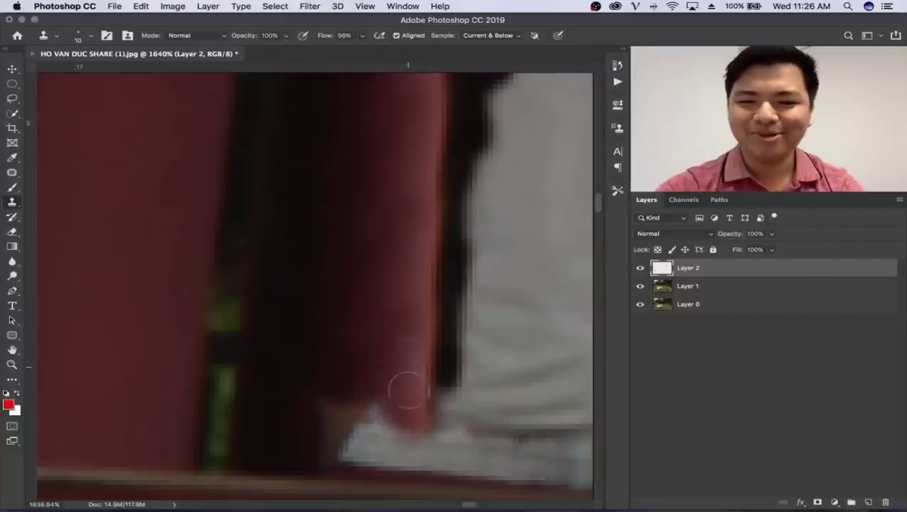
{"action": "mouse_move", "coordinate": [408, 389]}
{"action": "left_mouse_down"}
{"action": "mouse_move", "coordinate": [437, 365]}
{"action": "mouse_move", "coordinate": [425, 434]}
{"action": "mouse_move", "coordinate": [384, 415]}
{"action": "mouse_move", "coordinate": [373, 452]}
{"action": "mouse_move", "coordinate": [401, 449]}
{"action": "mouse_move", "coordinate": [405, 461]}
{"action": "mouse_move", "coordinate": [430, 449]}
{"action": "mouse_move", "coordinate": [440, 299]}
{"action": "left_mouse_up"}
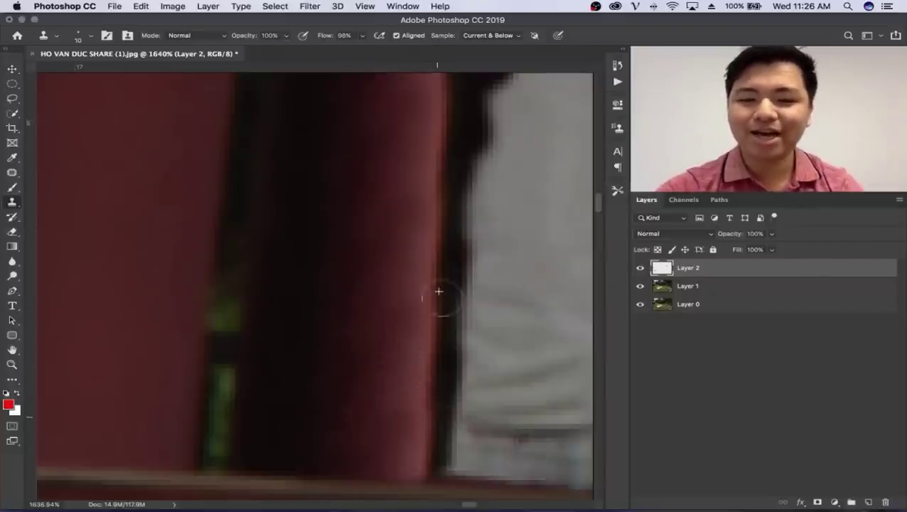
{"action": "mouse_move", "coordinate": [448, 229]}
{"action": "left_mouse_down"}
{"action": "mouse_move", "coordinate": [344, 250]}
{"action": "mouse_move", "coordinate": [460, 366]}
{"action": "mouse_move", "coordinate": [457, 408]}
{"action": "left_mouse_up"}
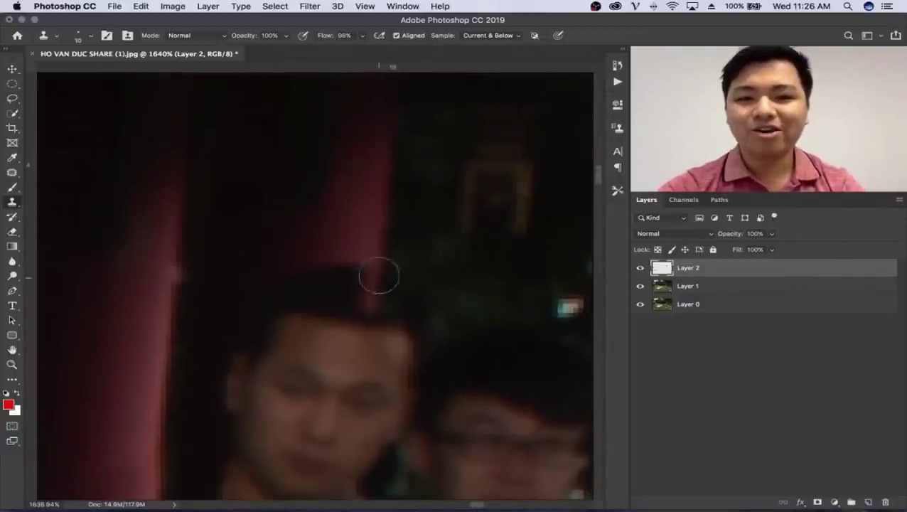
{"action": "left_click_drag", "start_coordinate": [329, 267], "coordinate": [413, 283]}
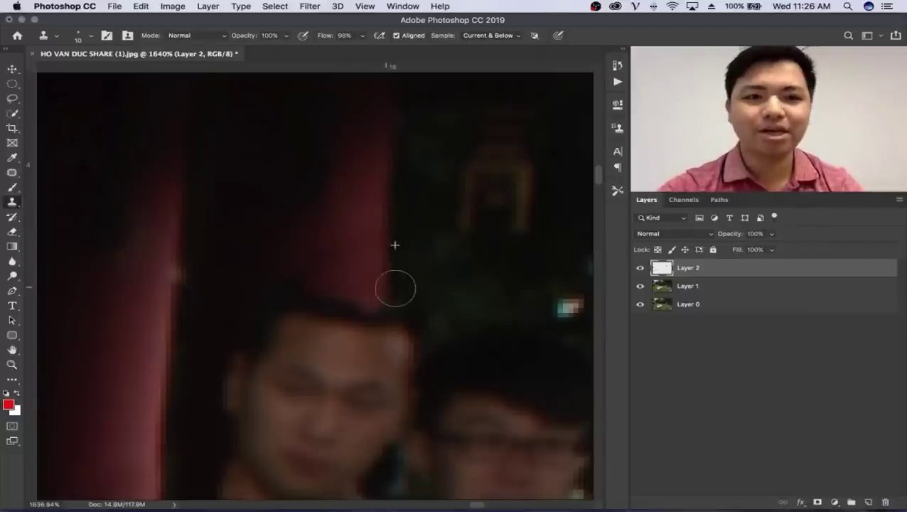
{"action": "key", "text": "w"}
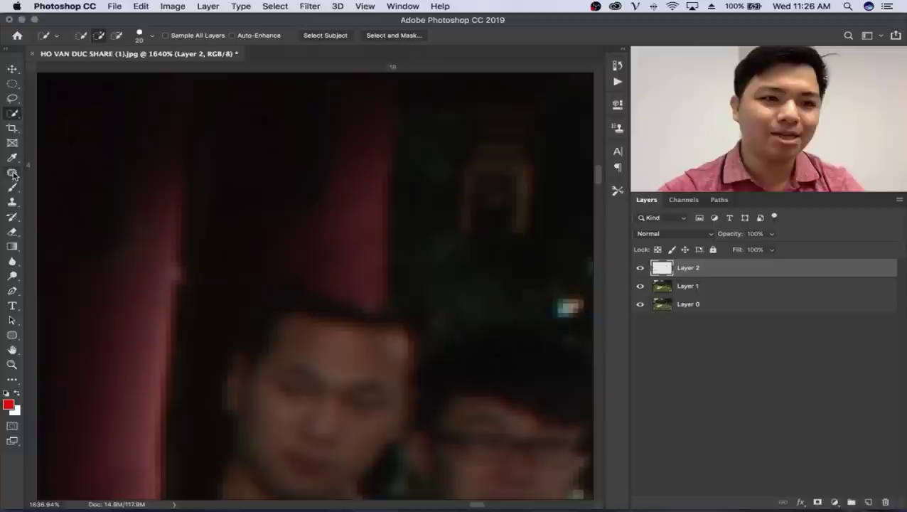
{"action": "left_click", "coordinate": [13, 202]}
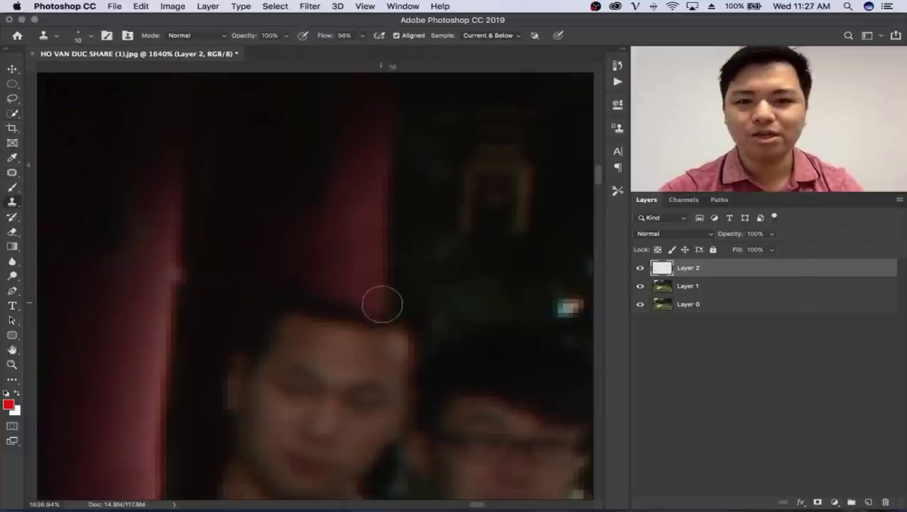
{"action": "mouse_move", "coordinate": [382, 303]}
{"action": "left_mouse_down"}
{"action": "mouse_move", "coordinate": [376, 311]}
{"action": "mouse_move", "coordinate": [336, 273]}
{"action": "mouse_move", "coordinate": [279, 313]}
{"action": "mouse_move", "coordinate": [312, 337]}
{"action": "mouse_move", "coordinate": [310, 349]}
{"action": "mouse_move", "coordinate": [223, 354]}
{"action": "mouse_move", "coordinate": [389, 370]}
{"action": "left_mouse_up"}
{"action": "key", "text": "z"}
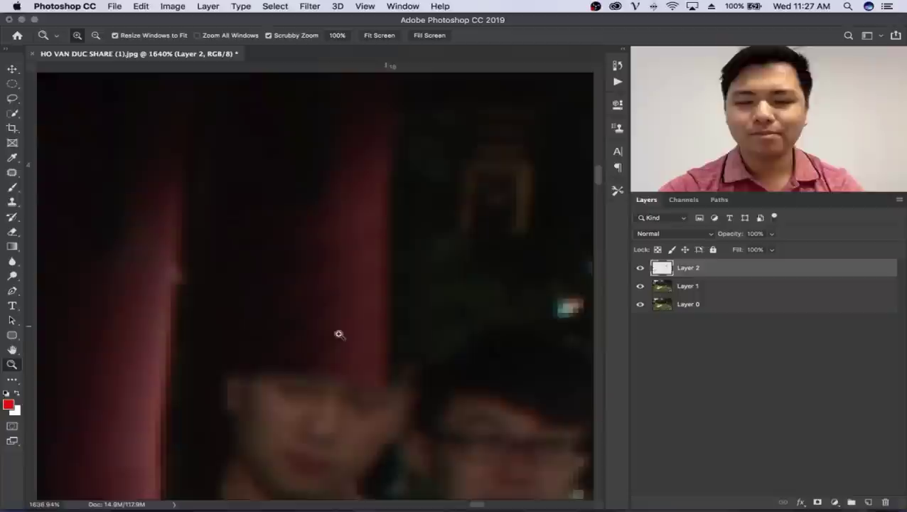
{"action": "mouse_move", "coordinate": [338, 334]}
{"action": "left_mouse_down"}
{"action": "mouse_move", "coordinate": [199, 375]}
{"action": "mouse_move", "coordinate": [293, 386]}
{"action": "left_mouse_up"}
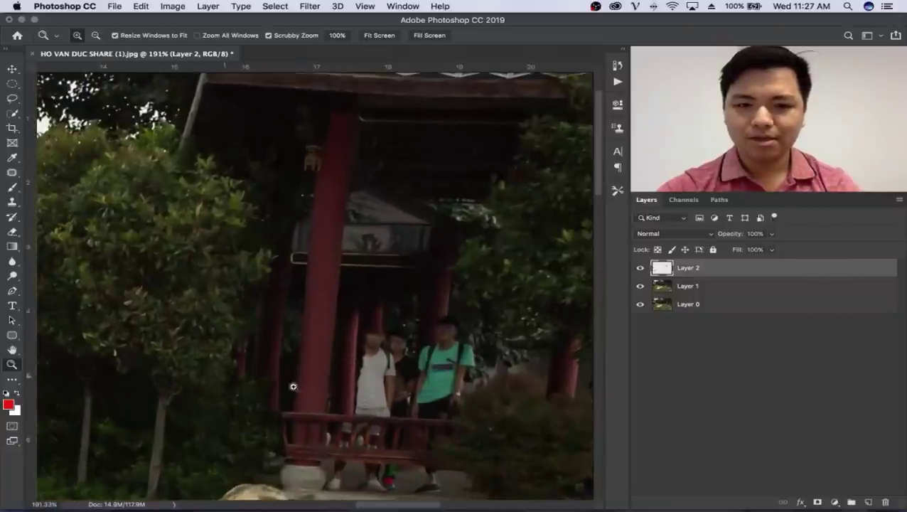
Step: Extend the red pillar's right edge across the man's face
{"action": "mouse_move", "coordinate": [348, 389]}
{"action": "left_mouse_down"}
{"action": "mouse_move", "coordinate": [396, 384]}
{"action": "mouse_move", "coordinate": [417, 394]}
{"action": "left_mouse_up"}
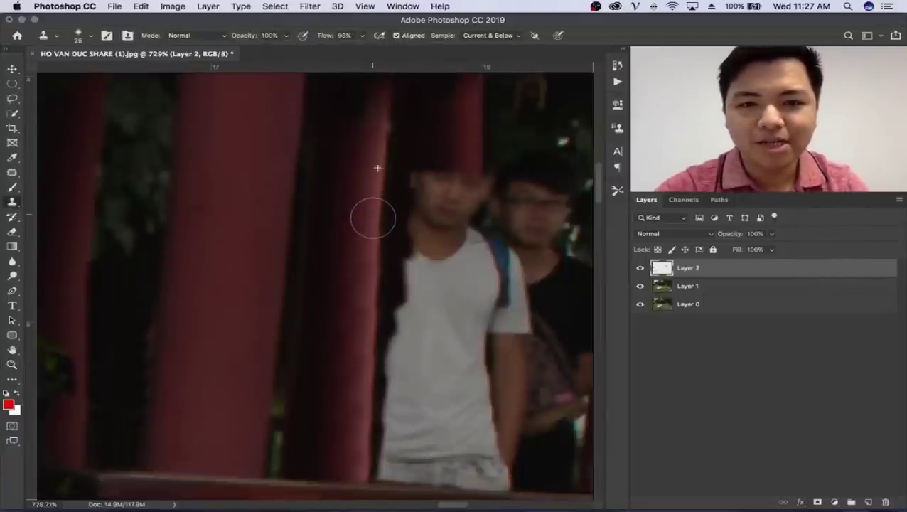
{"action": "mouse_move", "coordinate": [373, 219]}
{"action": "left_mouse_down"}
{"action": "mouse_move", "coordinate": [356, 245]}
{"action": "mouse_move", "coordinate": [349, 462]}
{"action": "left_mouse_up"}
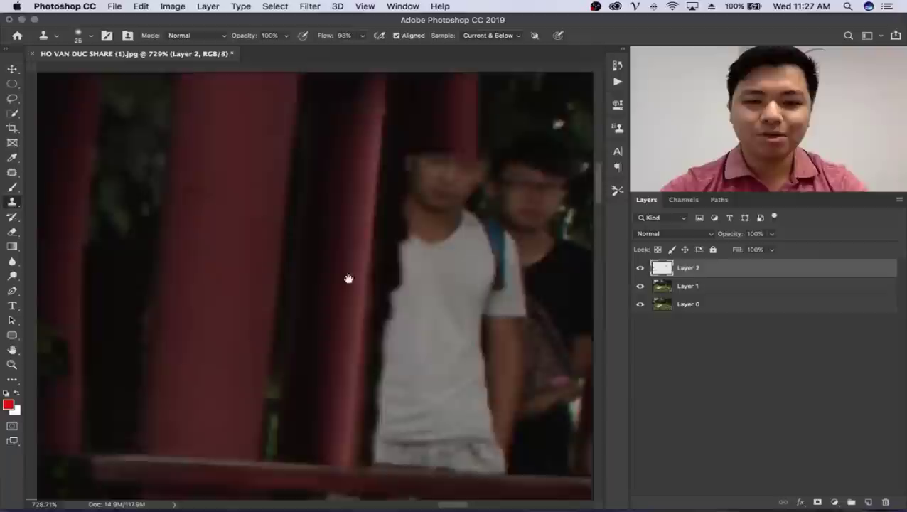
{"action": "scroll", "coordinate": [348, 279], "scroll_direction": "down", "scroll_amount": 3}
Step: Zoom out to frame the pavilion, then zoom in on the legs below the railing
{"action": "key", "text": "z"}
{"action": "left_click_drag", "start_coordinate": [373, 204], "coordinate": [305, 237]}
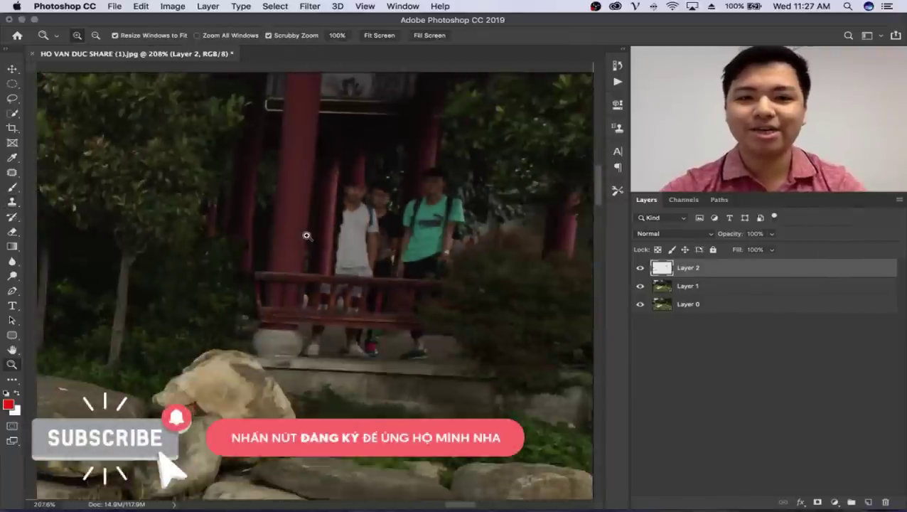
{"action": "mouse_move", "coordinate": [415, 310]}
{"action": "left_mouse_down"}
{"action": "mouse_move", "coordinate": [354, 318]}
{"action": "mouse_move", "coordinate": [447, 328]}
{"action": "left_mouse_up"}
{"action": "scroll", "coordinate": [386, 339], "scroll_direction": "down", "scroll_amount": 3}
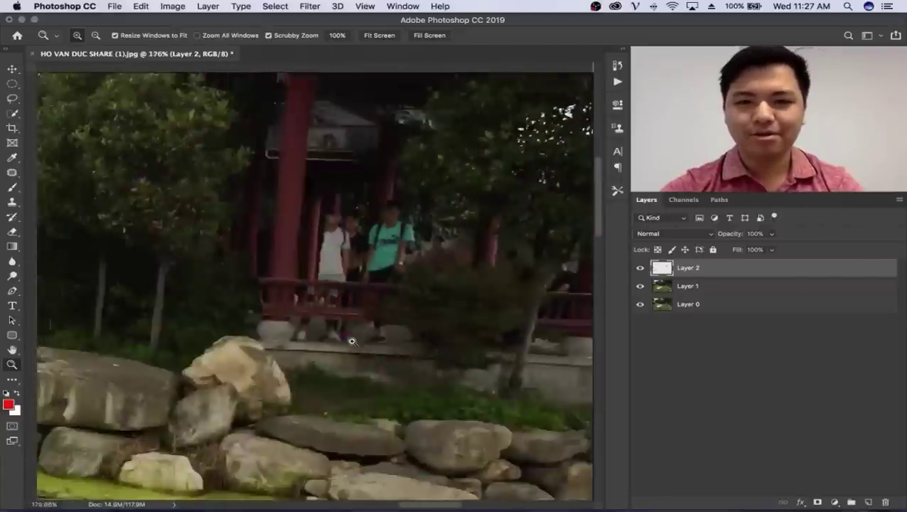
{"action": "scroll", "coordinate": [367, 327], "scroll_direction": "up", "scroll_amount": 4}
Step: Clone stone texture over the legs and shoes on the ledge below the railing
{"action": "scroll", "coordinate": [348, 369], "scroll_direction": "up", "scroll_amount": 1}
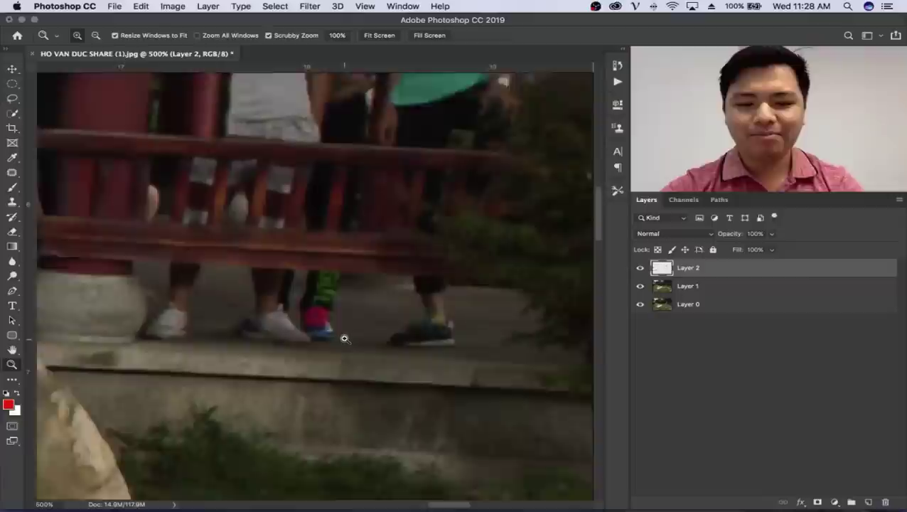
{"action": "scroll", "coordinate": [345, 338], "scroll_direction": "up", "scroll_amount": 1}
{"action": "key", "text": "s"}
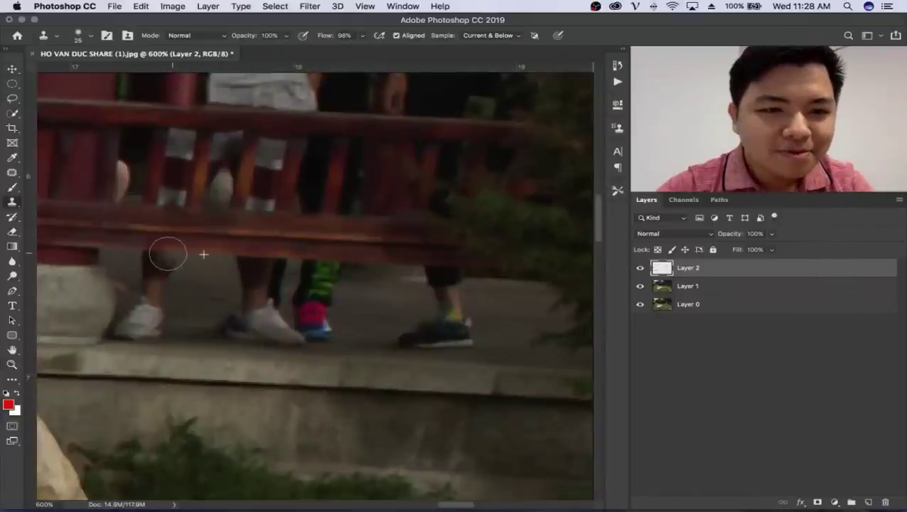
{"action": "mouse_move", "coordinate": [168, 254]}
{"action": "left_mouse_down"}
{"action": "mouse_move", "coordinate": [155, 326]}
{"action": "mouse_move", "coordinate": [141, 328]}
{"action": "left_mouse_up"}
{"action": "left_click_drag", "start_coordinate": [147, 290], "coordinate": [146, 248]}
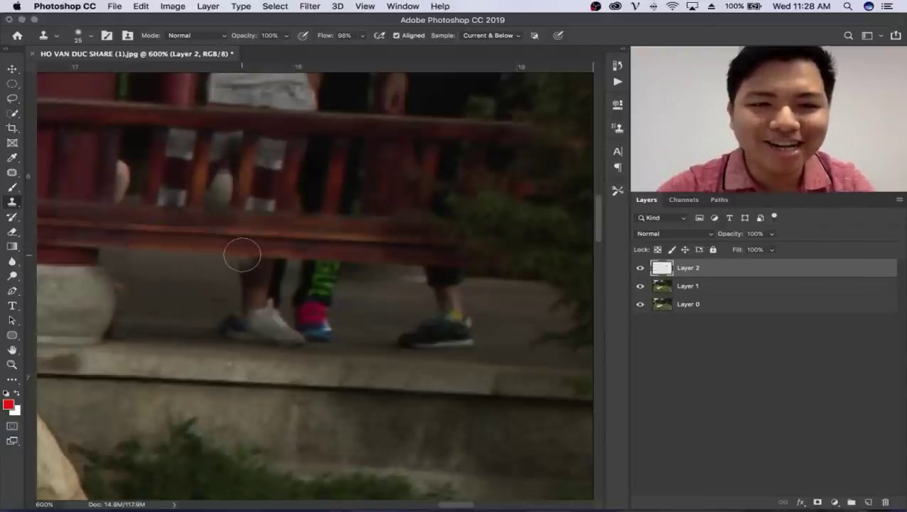
{"action": "mouse_move", "coordinate": [243, 253]}
{"action": "left_mouse_down"}
{"action": "mouse_move", "coordinate": [274, 288]}
{"action": "mouse_move", "coordinate": [318, 295]}
{"action": "mouse_move", "coordinate": [308, 267]}
{"action": "left_mouse_up"}
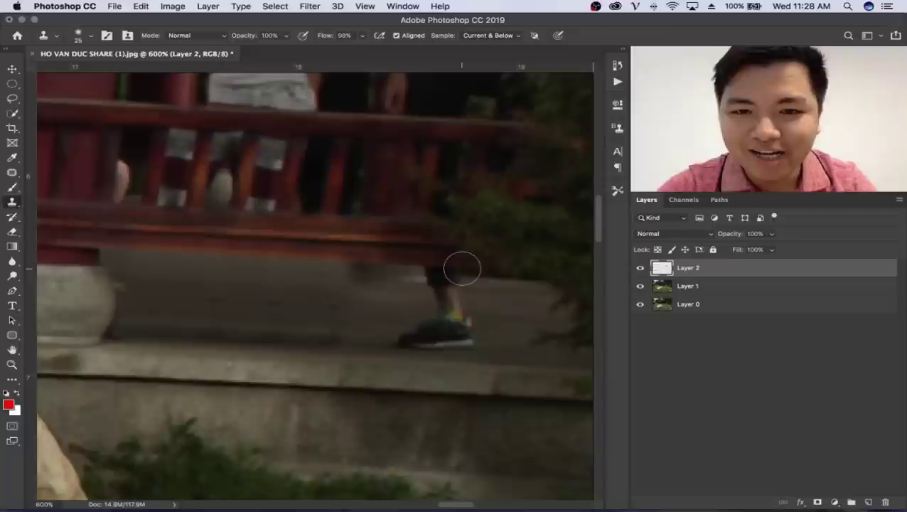
{"action": "left_click_drag", "start_coordinate": [452, 269], "coordinate": [431, 278]}
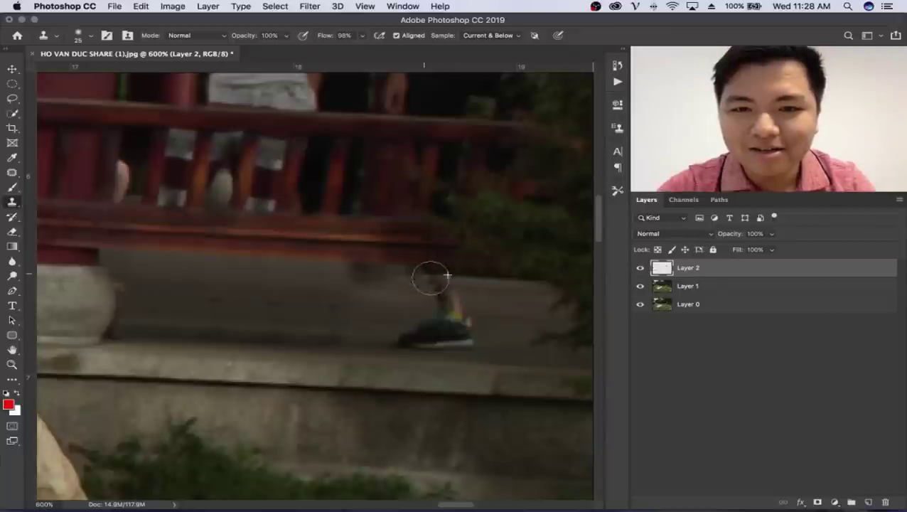
{"action": "left_click", "coordinate": [505, 314], "text": "alt"}
{"action": "mouse_move", "coordinate": [473, 333]}
{"action": "left_mouse_down"}
{"action": "mouse_move", "coordinate": [413, 334]}
{"action": "mouse_move", "coordinate": [442, 336]}
{"action": "left_mouse_up"}
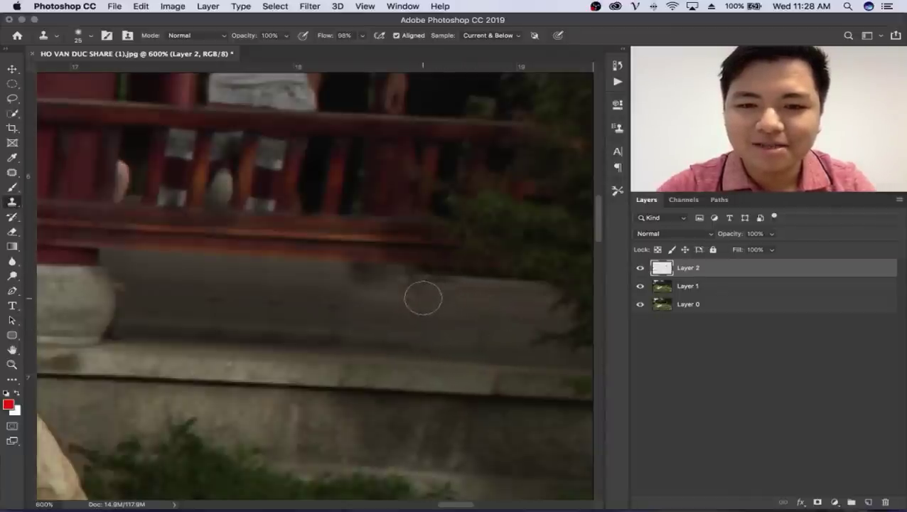
{"action": "key", "text": "z"}
{"action": "scroll", "coordinate": [288, 264], "scroll_direction": "down", "scroll_amount": 5}
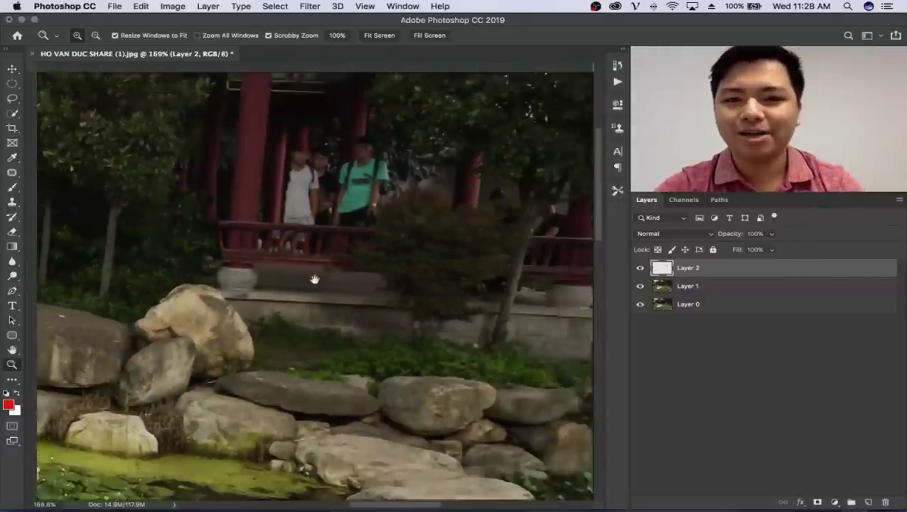
Step: Enlarge the clone brush and paint bush over the railing and legs, undoing two strokes
{"action": "left_click_drag", "start_coordinate": [314, 280], "coordinate": [394, 334]}
{"action": "scroll", "coordinate": [339, 289], "scroll_direction": "down", "scroll_amount": 3}
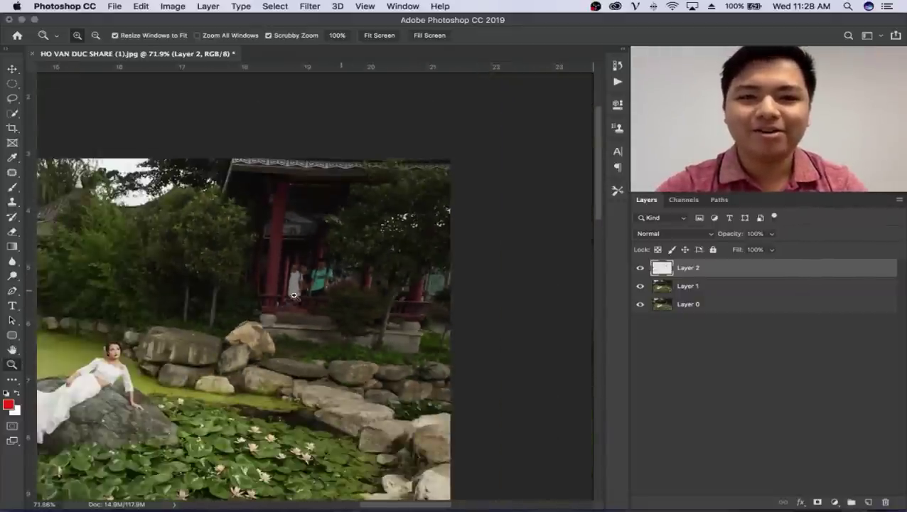
{"action": "scroll", "coordinate": [313, 296], "scroll_direction": "up", "scroll_amount": 2}
{"action": "scroll", "coordinate": [312, 296], "scroll_direction": "up", "scroll_amount": 2}
{"action": "scroll", "coordinate": [316, 297], "scroll_direction": "up", "scroll_amount": 1}
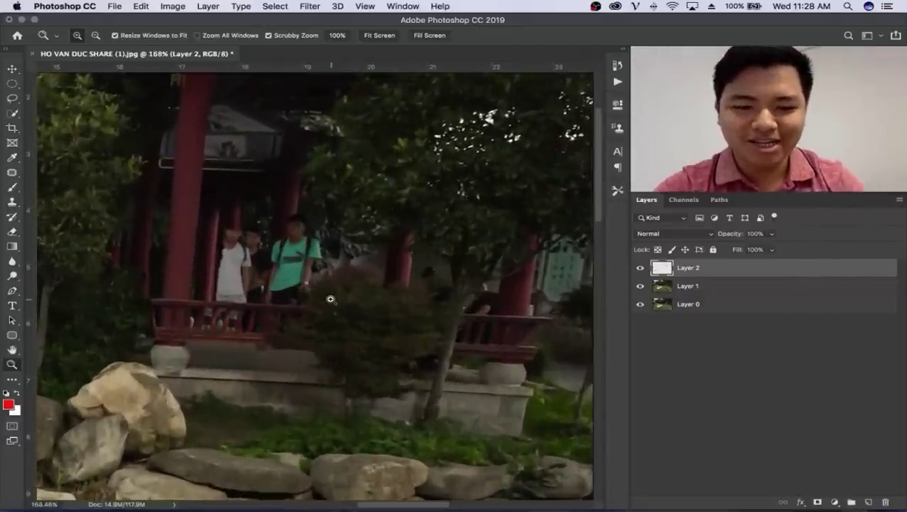
{"action": "key", "text": "s"}
{"action": "left_click_drag", "start_coordinate": [329, 306], "coordinate": [331, 308]}
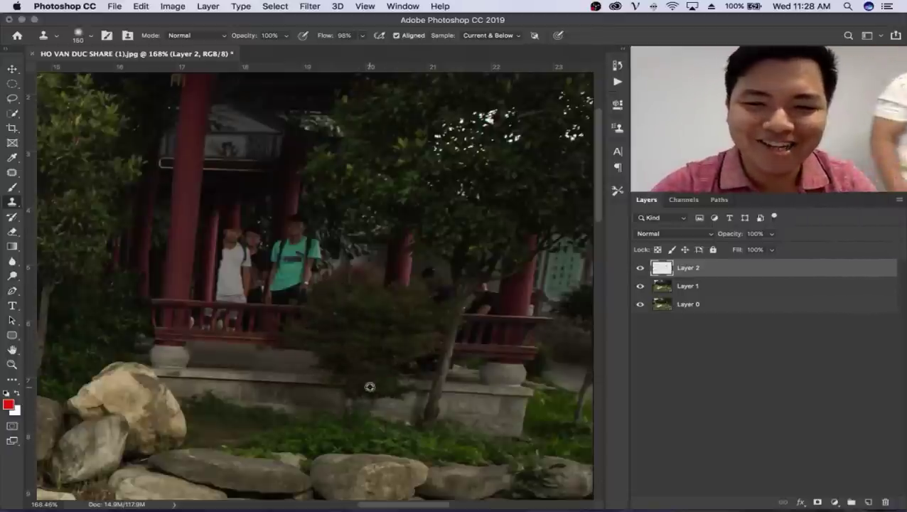
{"action": "left_click_drag", "start_coordinate": [371, 385], "coordinate": [377, 384]}
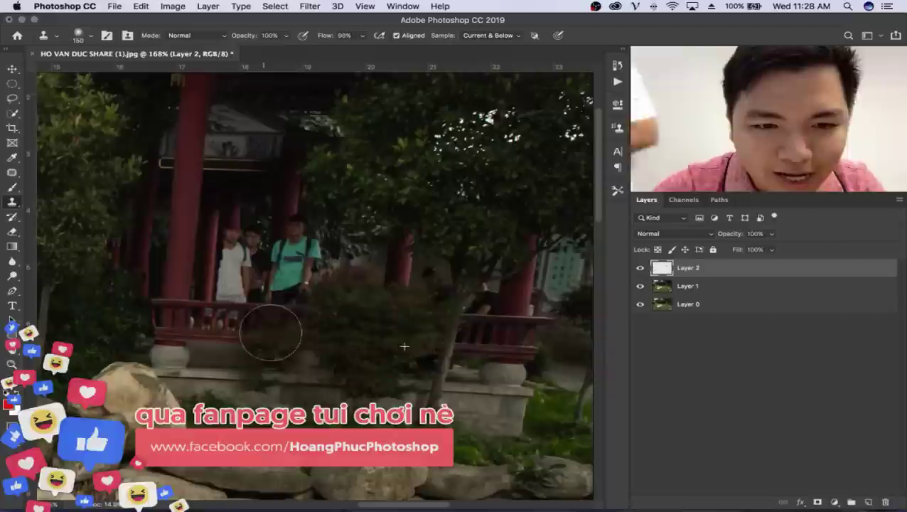
{"action": "mouse_move", "coordinate": [273, 330]}
{"action": "left_mouse_down"}
{"action": "mouse_move", "coordinate": [293, 283]}
{"action": "mouse_move", "coordinate": [293, 237]}
{"action": "mouse_move", "coordinate": [245, 284]}
{"action": "mouse_move", "coordinate": [257, 269]}
{"action": "mouse_move", "coordinate": [263, 276]}
{"action": "left_mouse_up"}
{"action": "key", "text": "ctrl+z"}
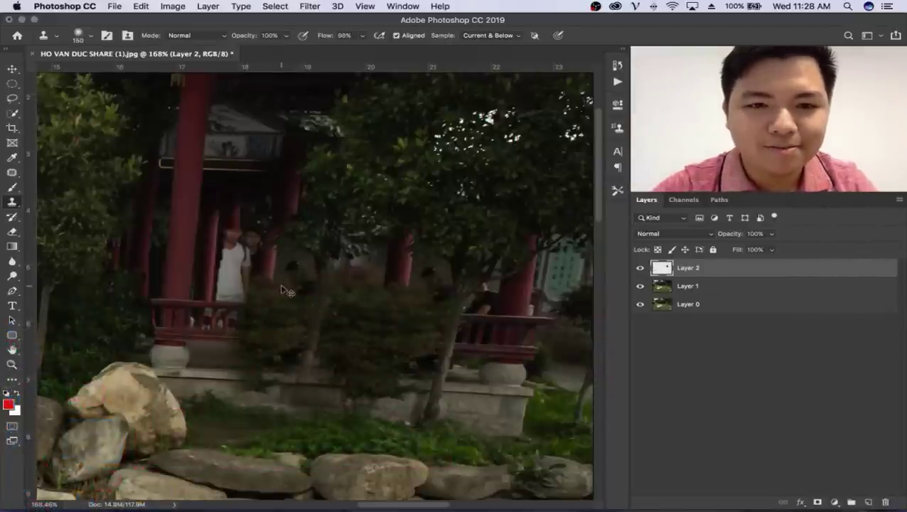
{"action": "key", "text": "ctrl+z"}
Step: Clone dark foliage over the green-shirted man, undoing the strokes on the tree trunk
{"action": "key", "text": "ctrl+z"}
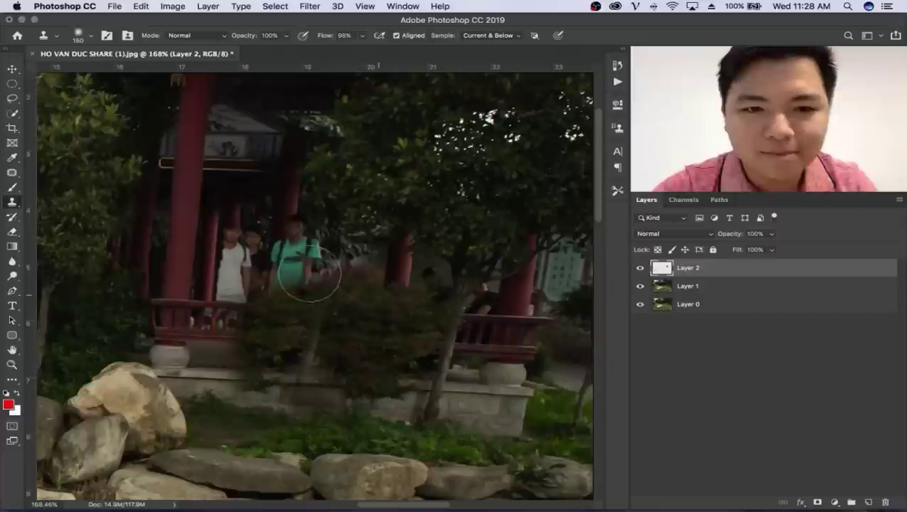
{"action": "left_click_drag", "start_coordinate": [295, 267], "coordinate": [282, 279]}
{"action": "key", "text": "ctrl+z"}
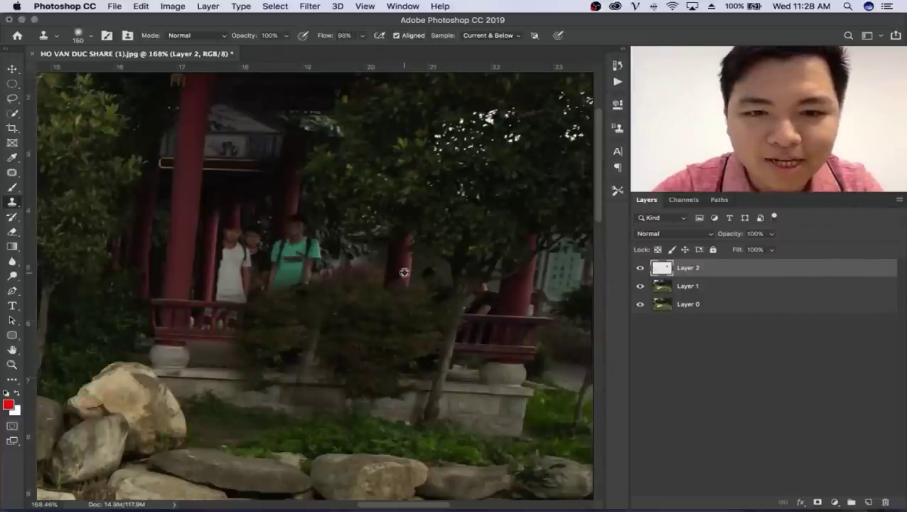
{"action": "left_click_drag", "start_coordinate": [295, 234], "coordinate": [280, 256]}
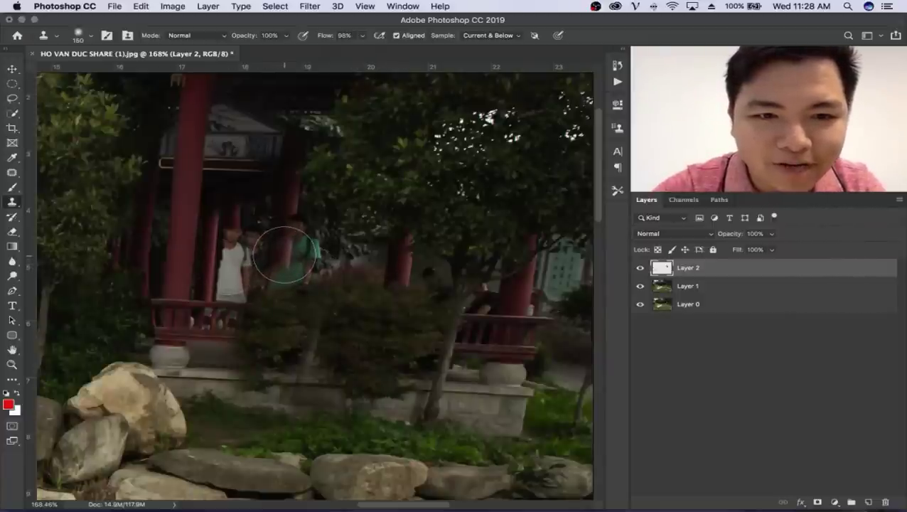
{"action": "key", "text": "ctrl+z"}
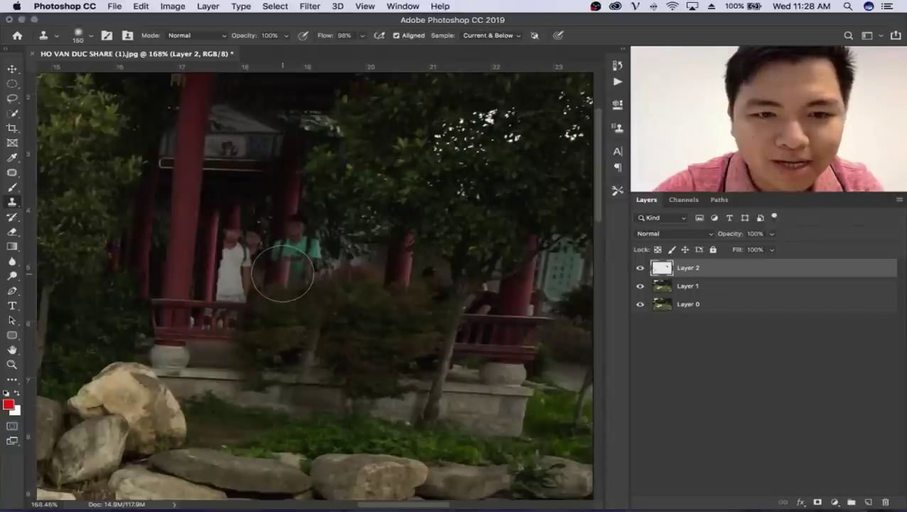
{"action": "mouse_move", "coordinate": [282, 276]}
{"action": "left_mouse_down"}
{"action": "mouse_move", "coordinate": [300, 346]}
{"action": "mouse_move", "coordinate": [300, 400]}
{"action": "mouse_move", "coordinate": [409, 398]}
{"action": "left_mouse_up"}
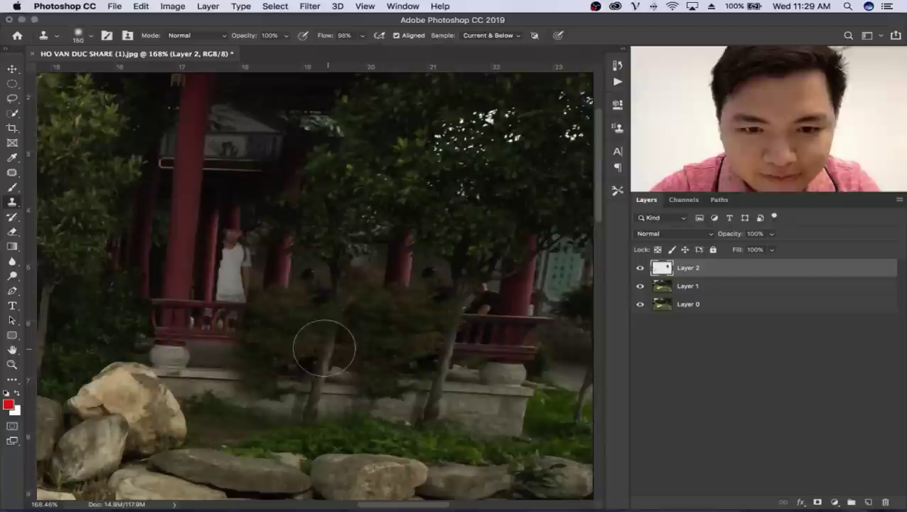
{"action": "left_click_drag", "start_coordinate": [324, 347], "coordinate": [265, 407]}
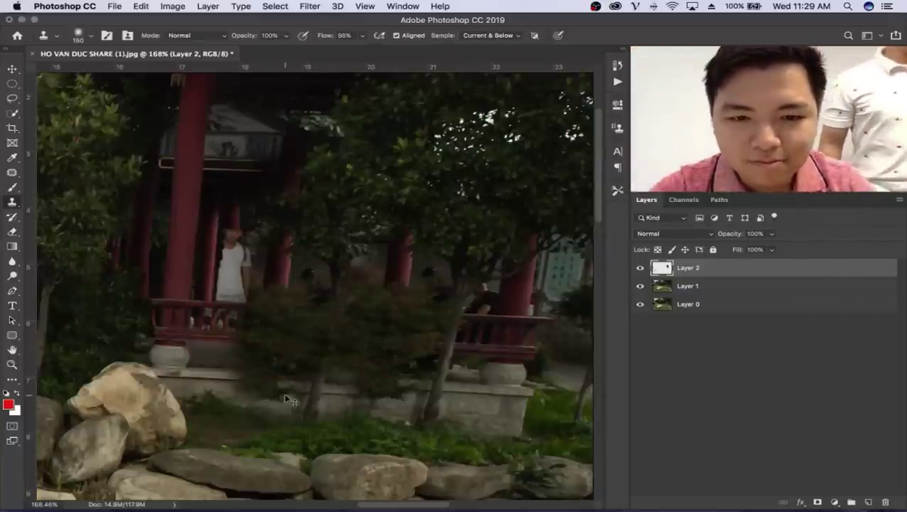
{"action": "key", "text": "ctrl+z"}
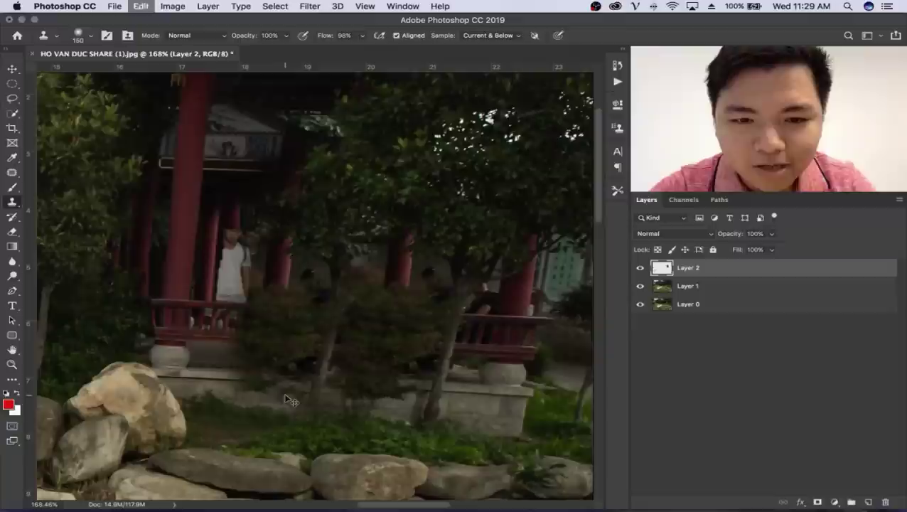
{"action": "key", "text": "ctrl+z"}
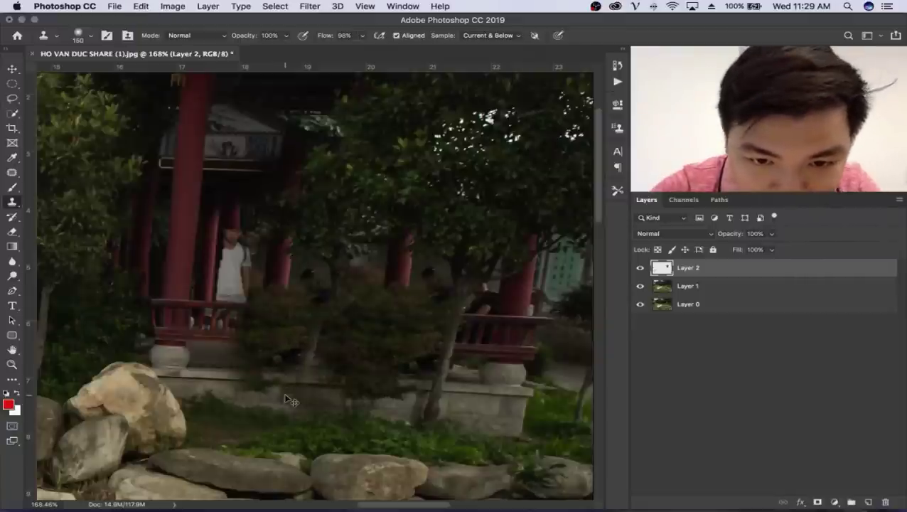
{"action": "key", "text": "z"}
{"action": "left_click_drag", "start_coordinate": [285, 395], "coordinate": [375, 411]}
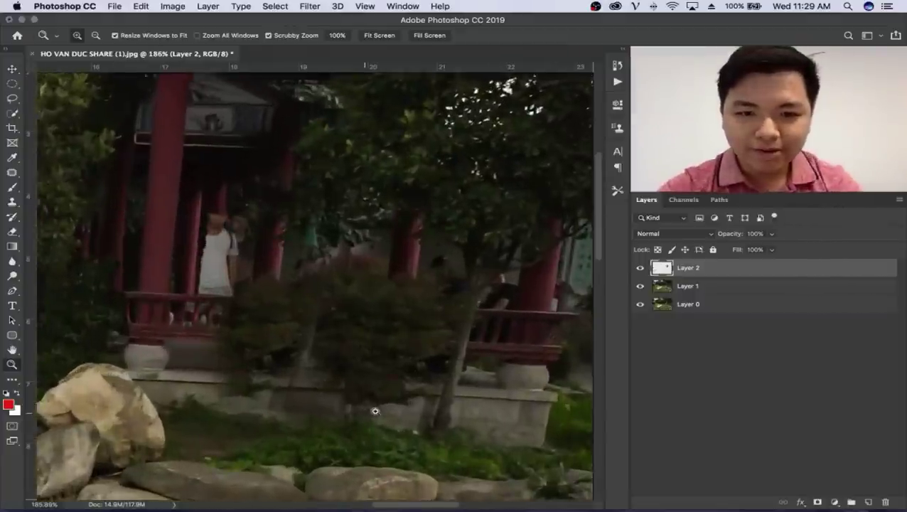
Step: Clone bush and railing texture near the stone wall, then undo those strokes
{"action": "left_click", "coordinate": [375, 411]}
{"action": "key", "text": "s"}
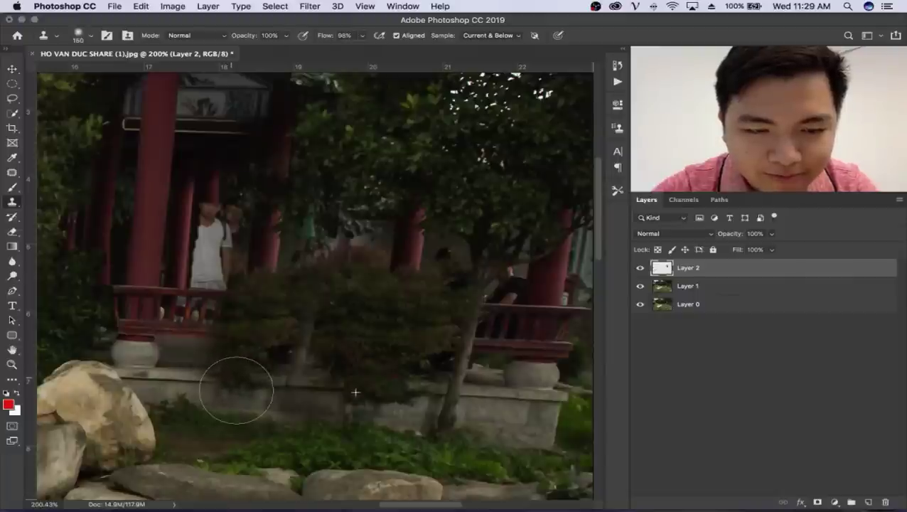
{"action": "left_click_drag", "start_coordinate": [233, 384], "coordinate": [270, 385]}
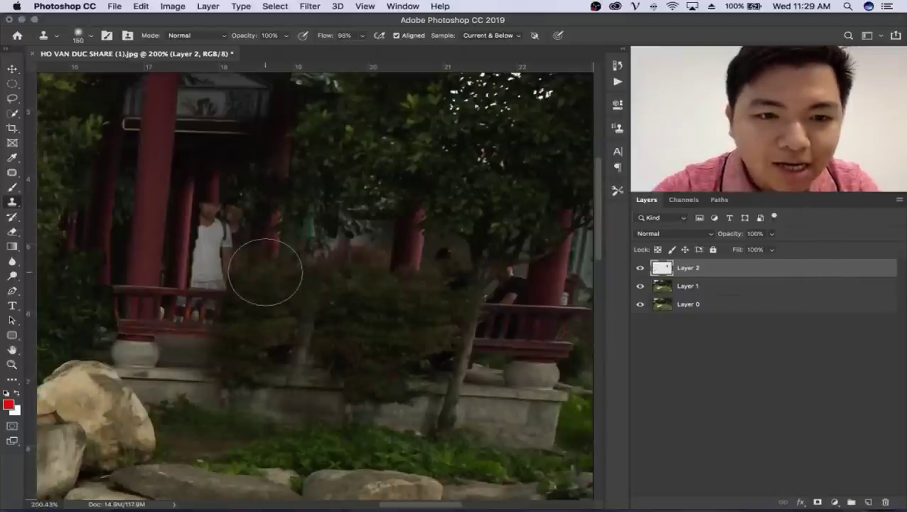
{"action": "mouse_move", "coordinate": [263, 270]}
{"action": "left_mouse_down"}
{"action": "mouse_move", "coordinate": [283, 227]}
{"action": "mouse_move", "coordinate": [361, 227]}
{"action": "left_mouse_up"}
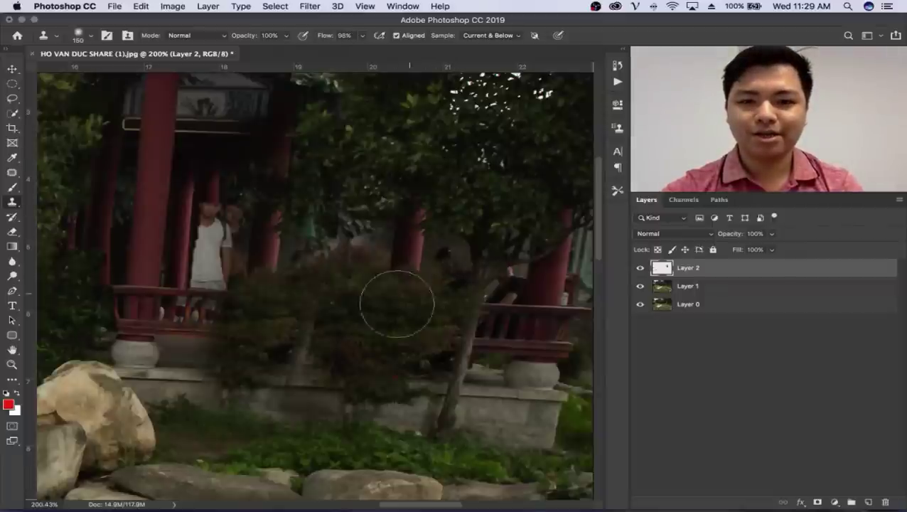
{"action": "left_click_drag", "start_coordinate": [397, 304], "coordinate": [391, 313]}
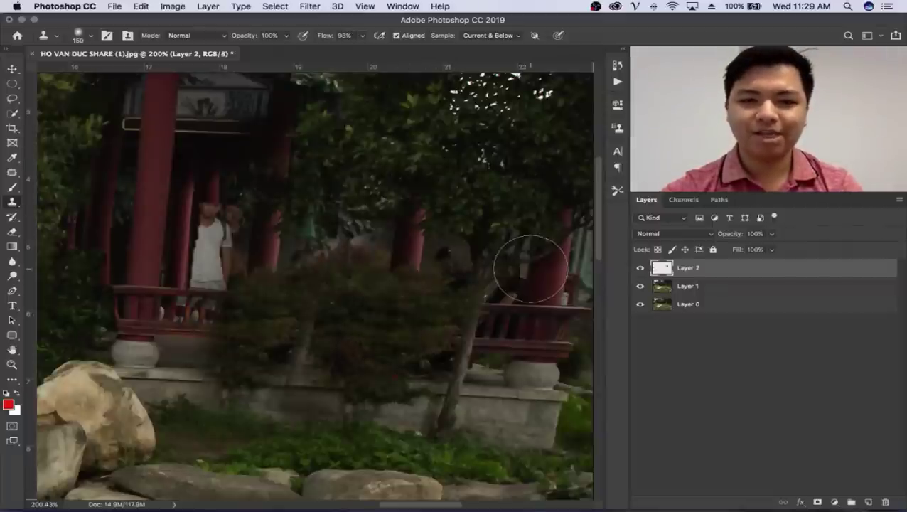
{"action": "key", "text": "super+z"}
{"action": "key", "text": "super+z"}
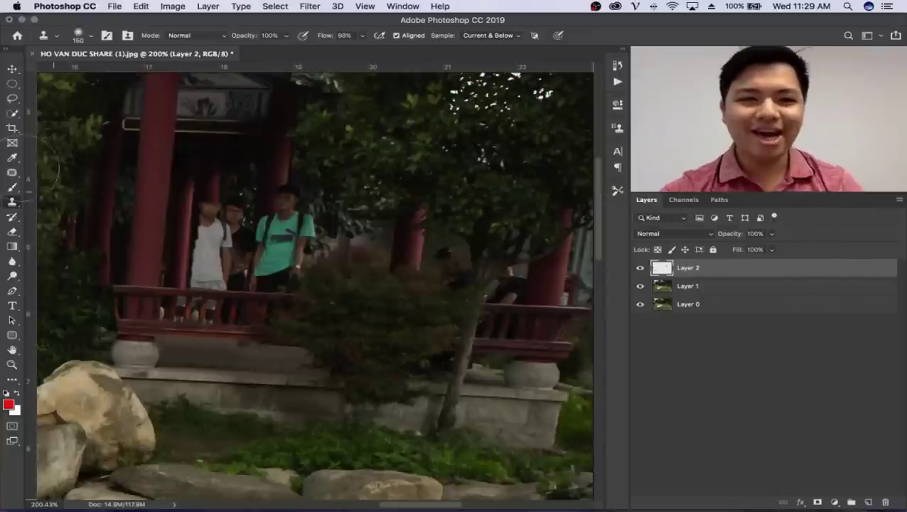
Step: Erase clone-layer areas to reveal the white shirt and people's legs, then view the whole photo
{"action": "left_click", "coordinate": [13, 232]}
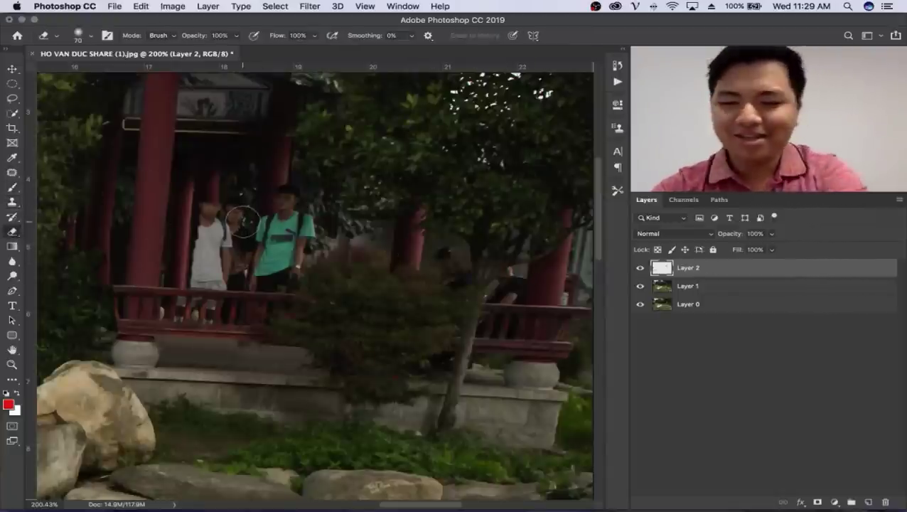
{"action": "left_click_drag", "start_coordinate": [202, 252], "coordinate": [214, 142]}
{"action": "left_click_drag", "start_coordinate": [207, 341], "coordinate": [308, 321]}
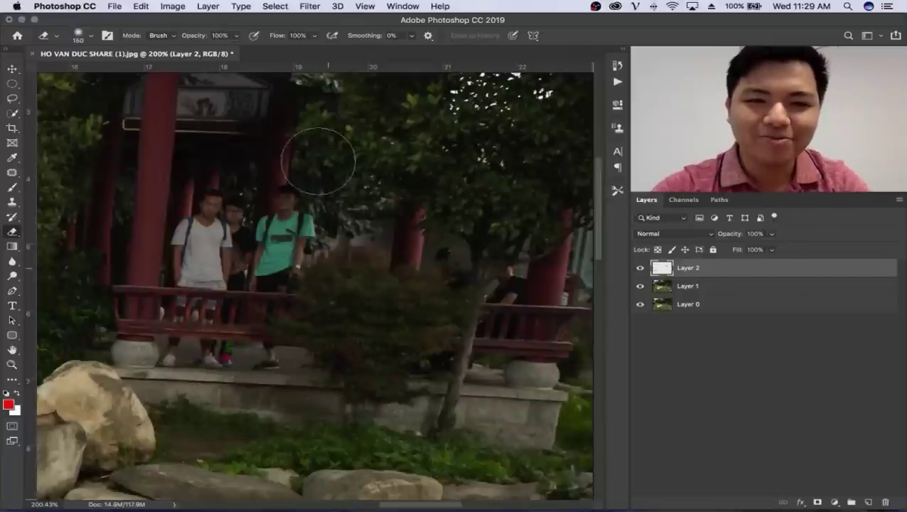
{"action": "key", "text": "z"}
{"action": "left_click_drag", "start_coordinate": [255, 197], "coordinate": [172, 313]}
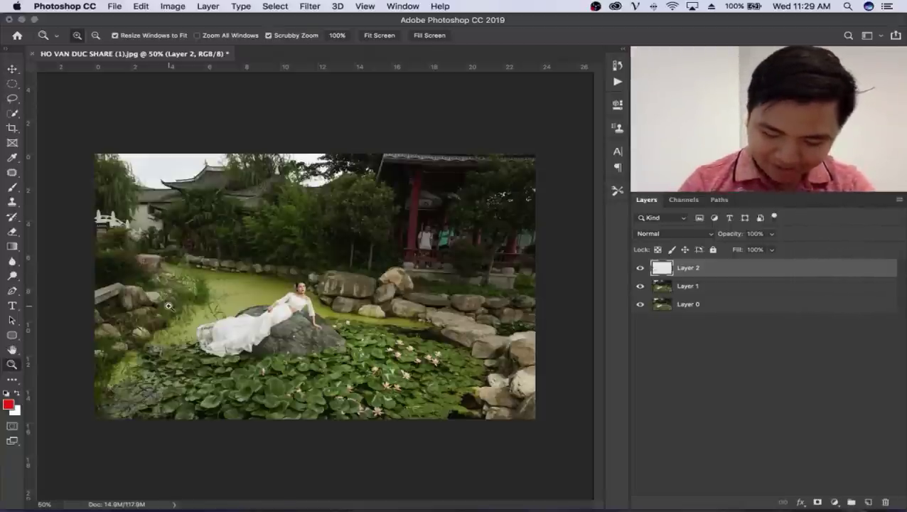
Step: Reselect the Clone Stamp and zoom to about 196% on the bride on the rock
{"action": "left_click", "coordinate": [13, 218]}
{"action": "left_click", "coordinate": [13, 203]}
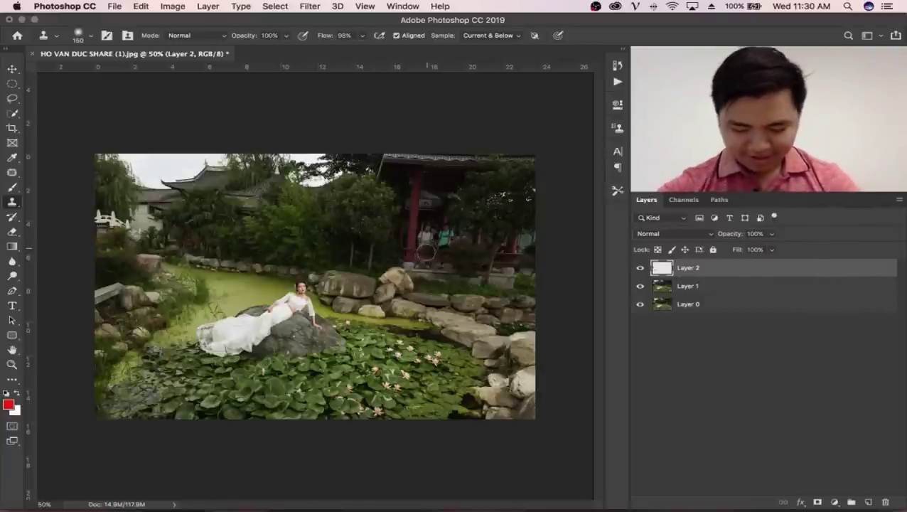
{"action": "key", "text": "z"}
{"action": "left_click_drag", "start_coordinate": [246, 324], "coordinate": [366, 278]}
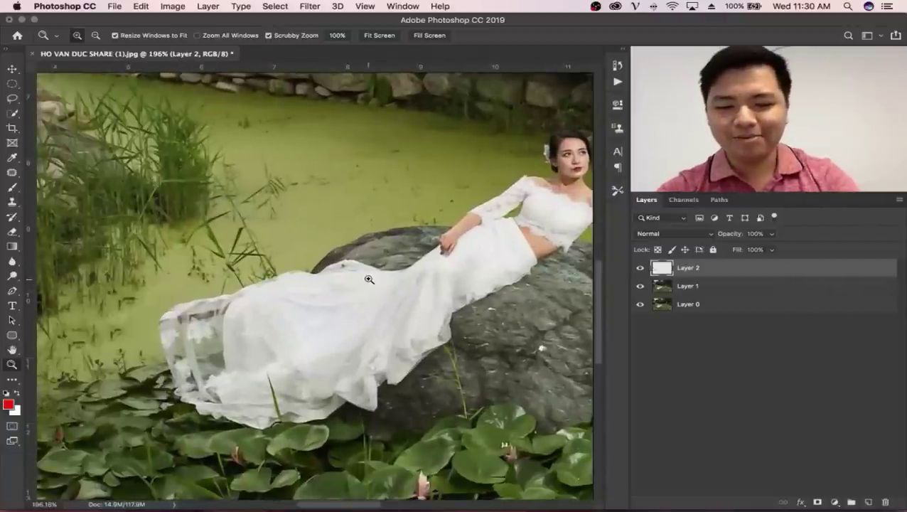
Step: Merge everything visible into a new layer and add a Hue/Saturation adjustment limited to Yellows
{"action": "key", "text": "ctrl+alt+shift+e"}
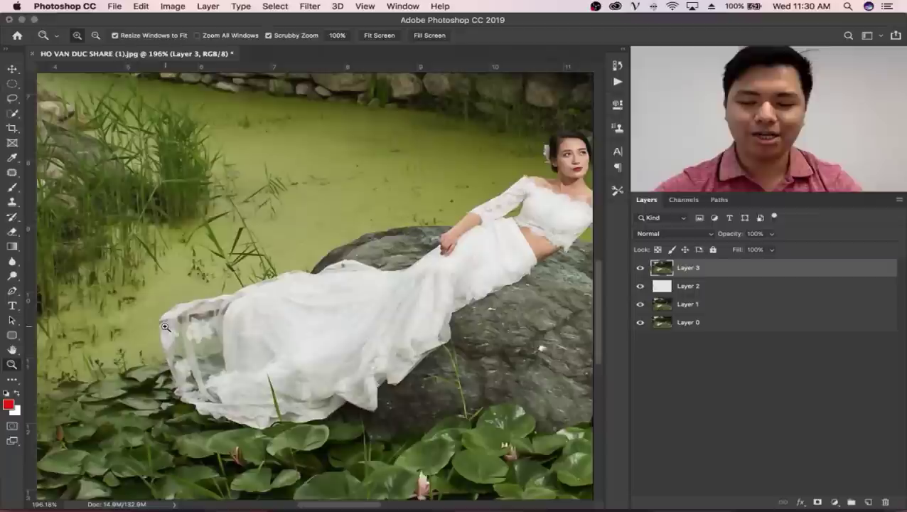
{"action": "left_click", "coordinate": [835, 502]}
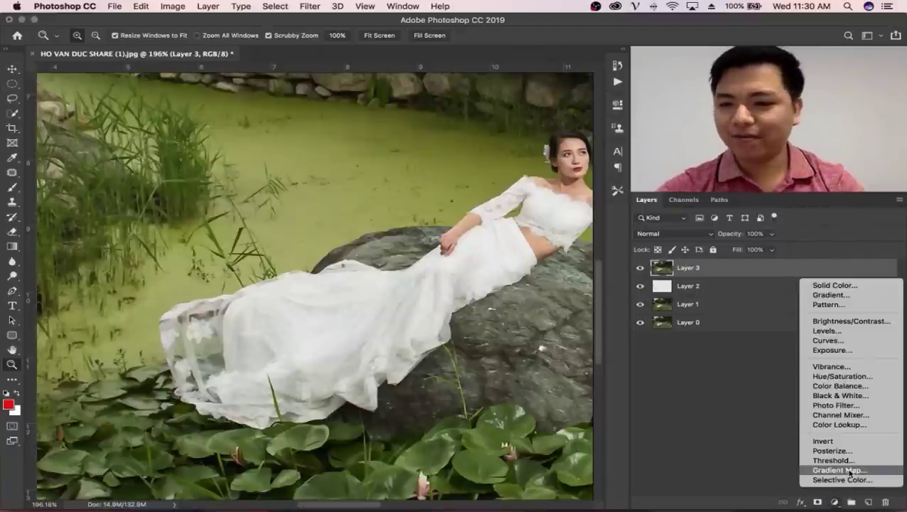
{"action": "left_click", "coordinate": [843, 376]}
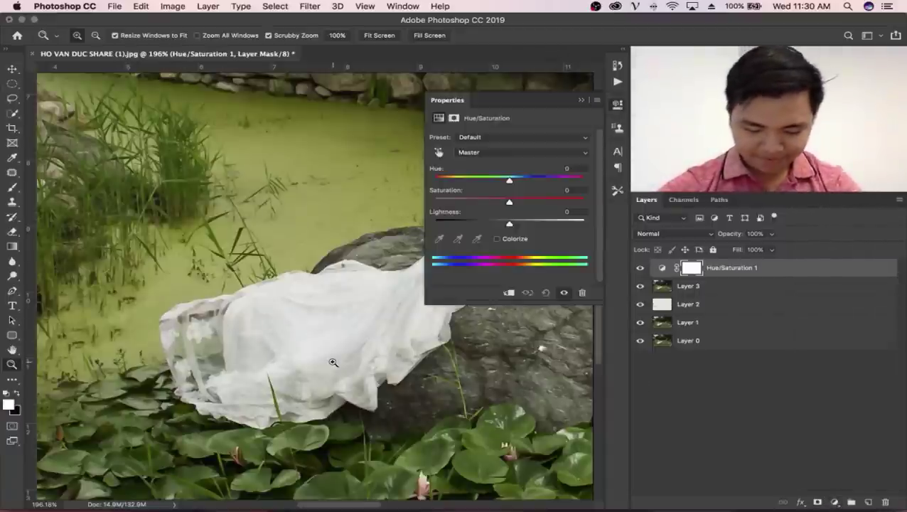
{"action": "left_click", "coordinate": [495, 152]}
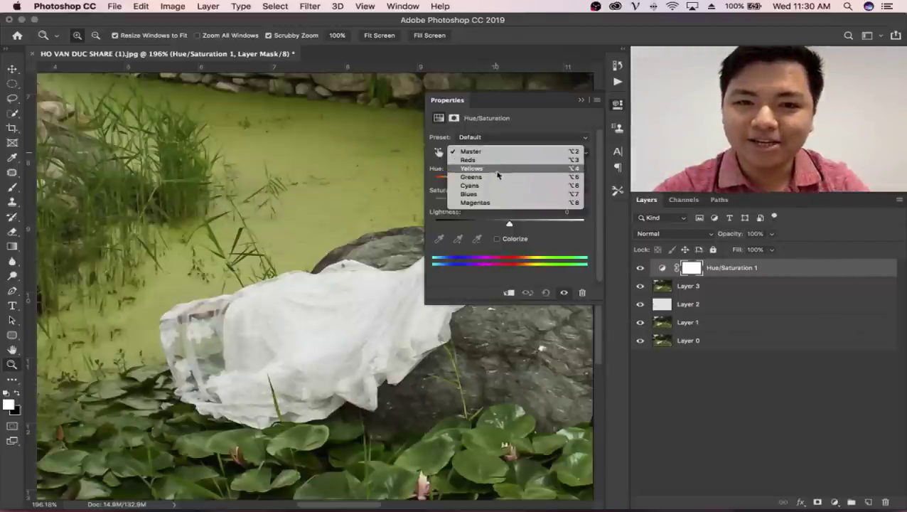
{"action": "left_click", "coordinate": [498, 171]}
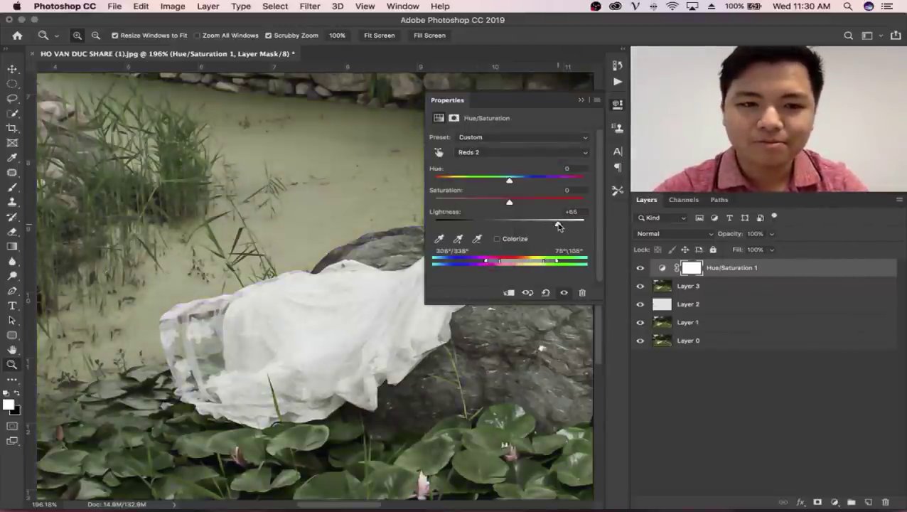
Step: Desaturate the yellows, compare with the adjustment hidden, then delete the Hue/Saturation layer
{"action": "left_click_drag", "start_coordinate": [499, 204], "coordinate": [479, 203]}
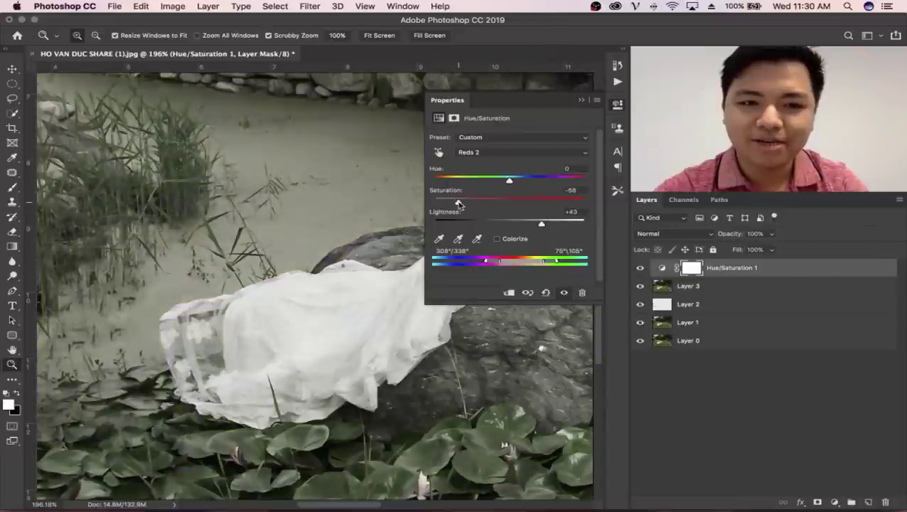
{"action": "left_click", "coordinate": [581, 100]}
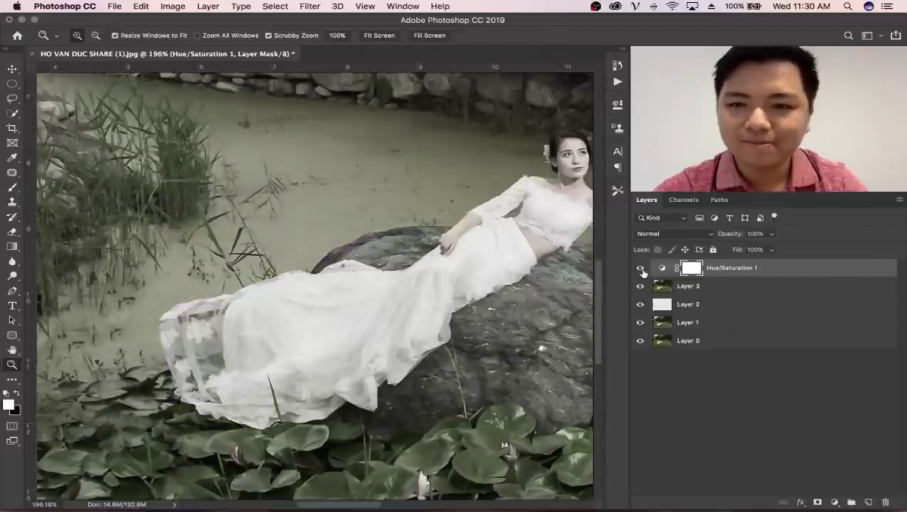
{"action": "left_click", "coordinate": [640, 268]}
{"action": "left_click", "coordinate": [641, 268]}
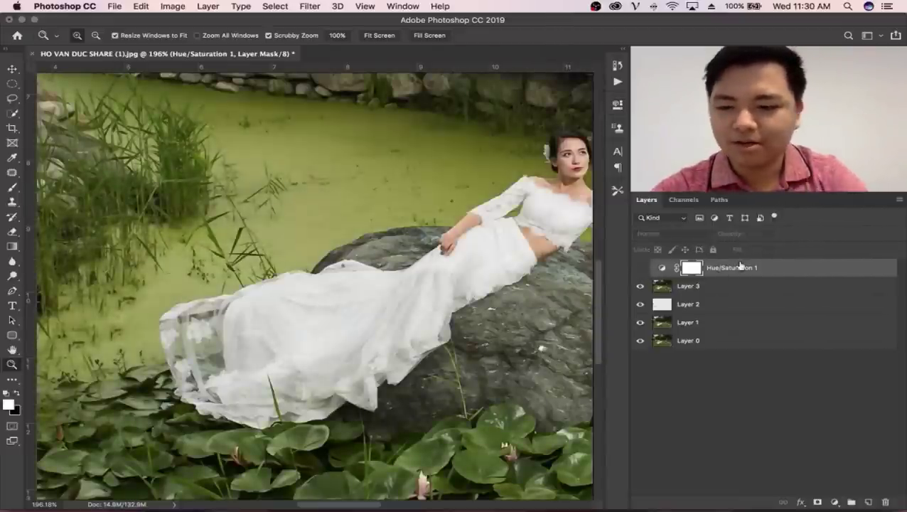
{"action": "key", "text": "Delete"}
Step: Zoom in on the dress's lace end and clone white fabric over the brown strap
{"action": "left_click_drag", "start_coordinate": [213, 309], "coordinate": [276, 312]}
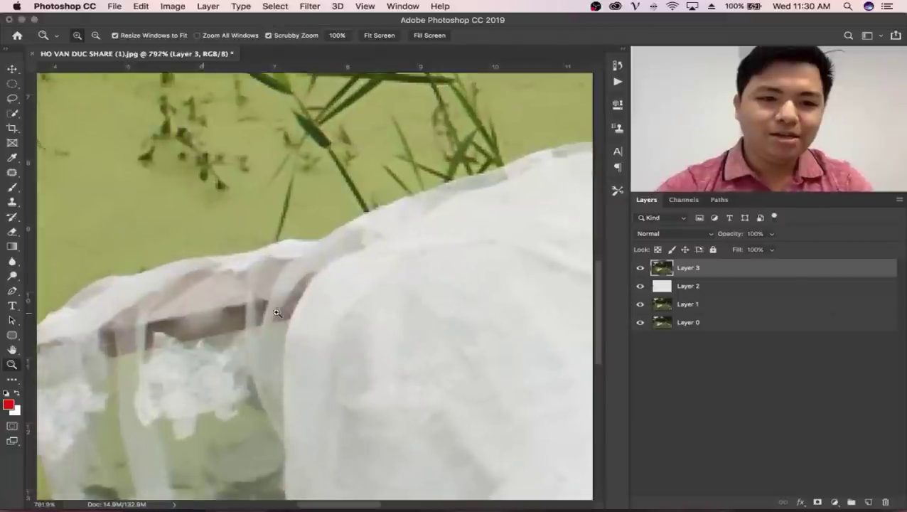
{"action": "key", "text": "s"}
{"action": "left_click", "coordinate": [246, 309]}
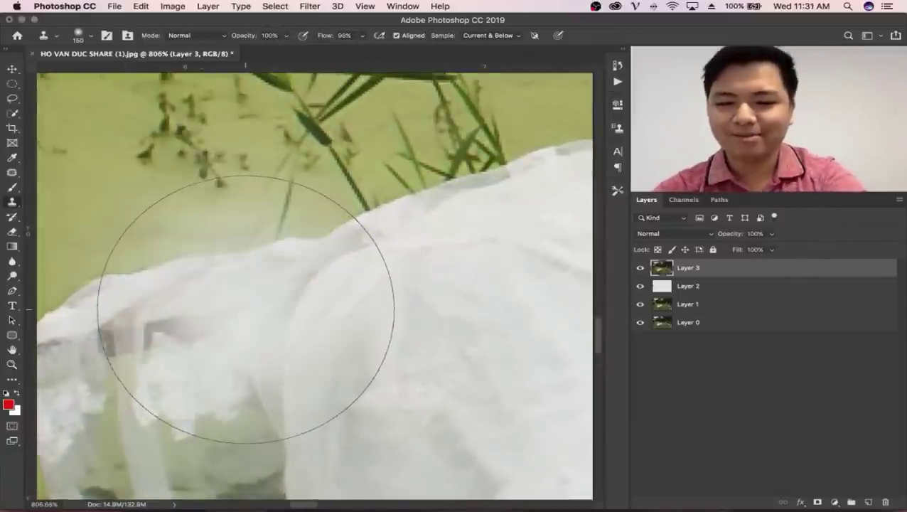
{"action": "key", "text": "bracketleft"}
{"action": "key", "text": "ctrl+z"}
{"action": "key", "text": "bracketleft"}
{"action": "key", "text": "bracketleft"}
{"action": "key", "text": "bracketleft"}
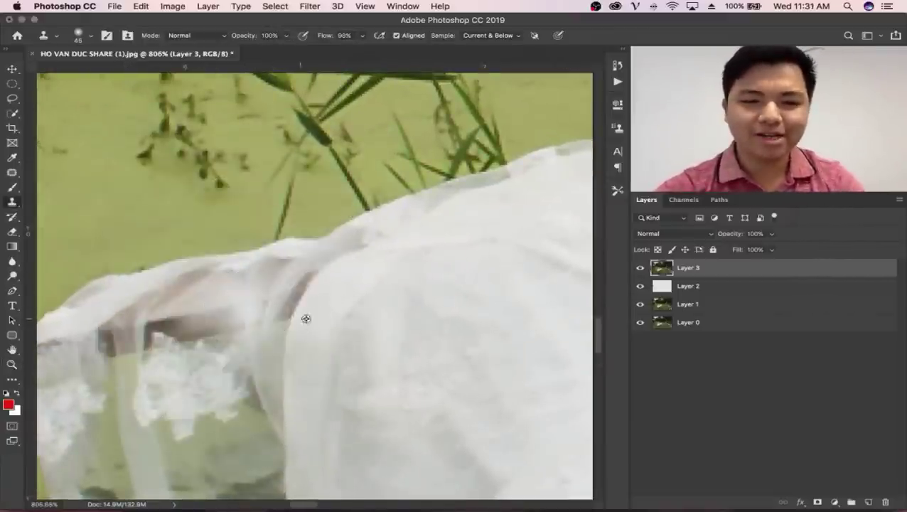
{"action": "mouse_move", "coordinate": [236, 302]}
{"action": "left_mouse_down"}
{"action": "mouse_move", "coordinate": [189, 310]}
{"action": "mouse_move", "coordinate": [261, 300]}
{"action": "left_mouse_up"}
{"action": "key", "text": "bracketleft"}
{"action": "key", "text": "bracketleft"}
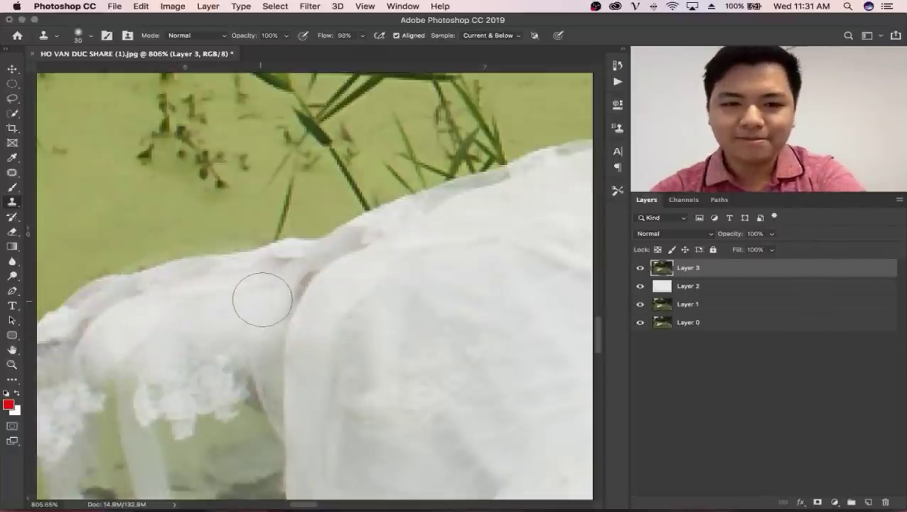
{"action": "key", "text": "bracketleft"}
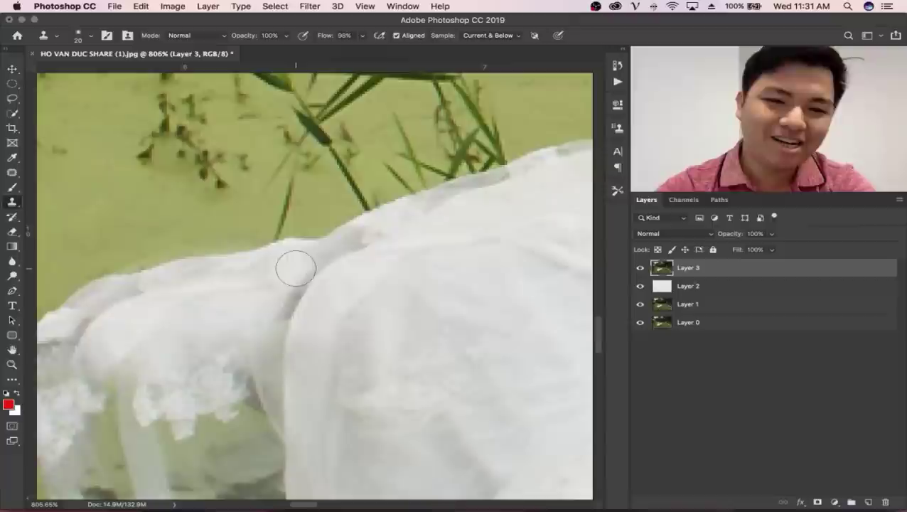
Step: Soften the Clone Stamp brush hardness and lighten the dark crease on the dress
{"action": "right_click", "coordinate": [381, 320]}
{"action": "left_click", "coordinate": [485, 353]}
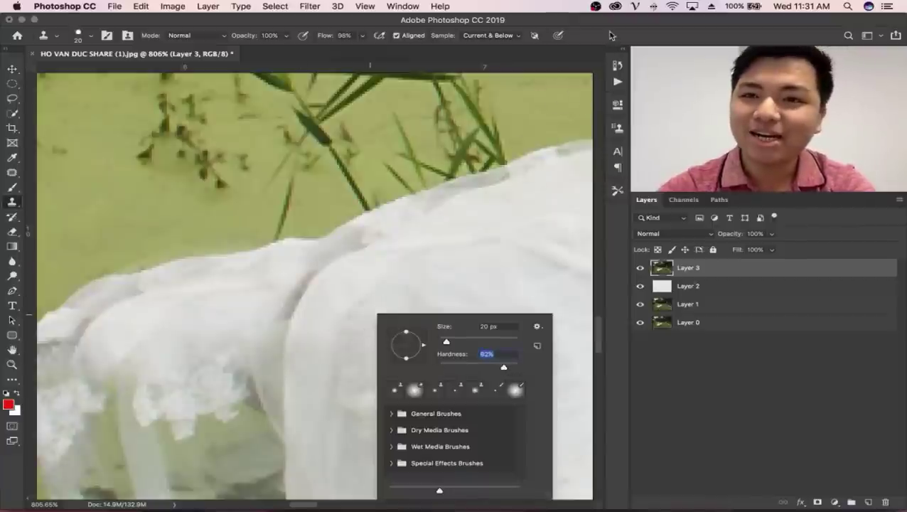
{"action": "key", "text": "Return"}
{"action": "key", "text": "bracketleft"}
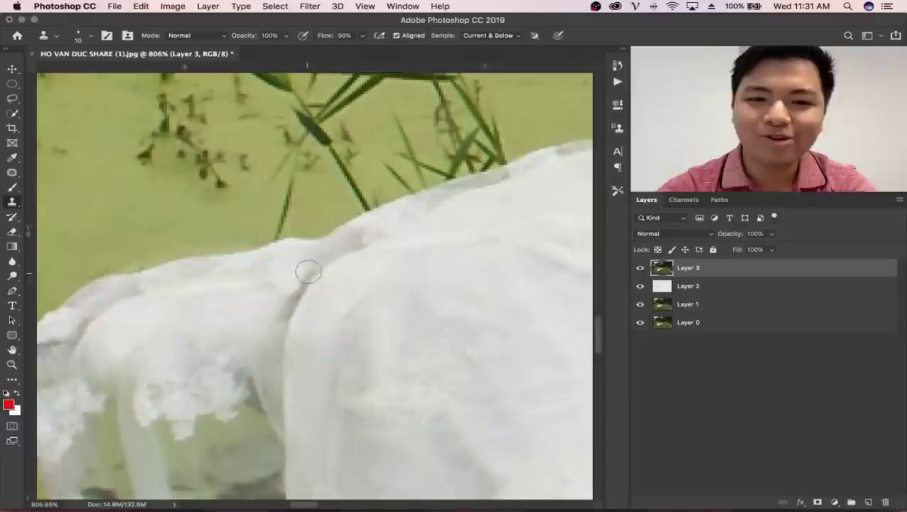
{"action": "left_click_drag", "start_coordinate": [294, 286], "coordinate": [287, 305]}
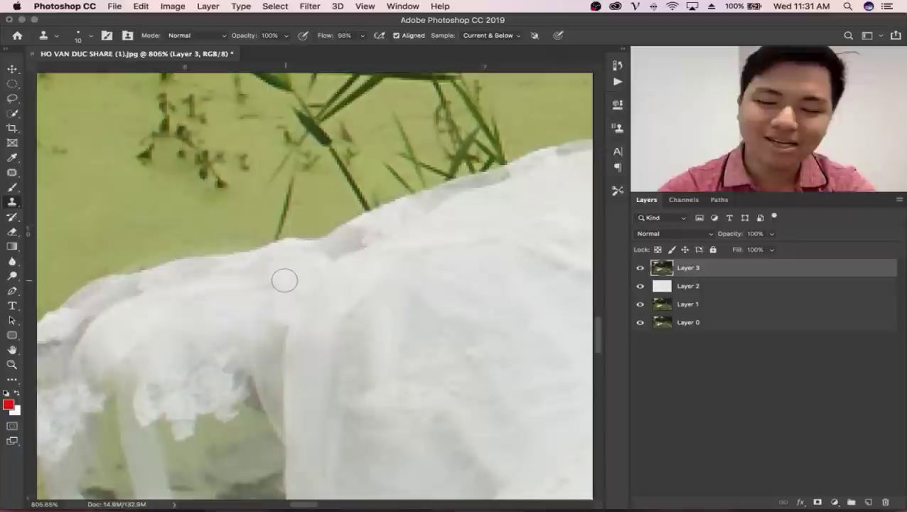
{"action": "right_click", "coordinate": [290, 273]}
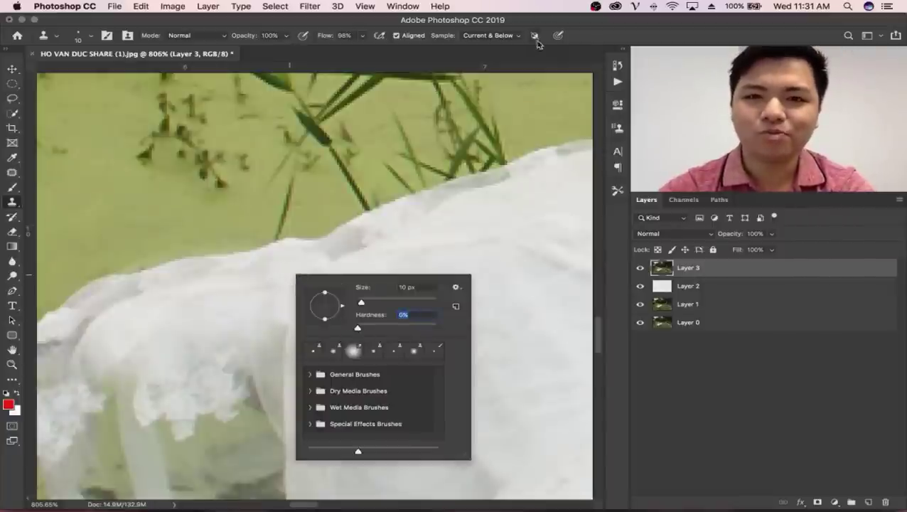
{"action": "key", "text": "Return"}
{"action": "key", "text": "bracketright"}
{"action": "key", "text": "bracketright"}
{"action": "key", "text": "bracketright"}
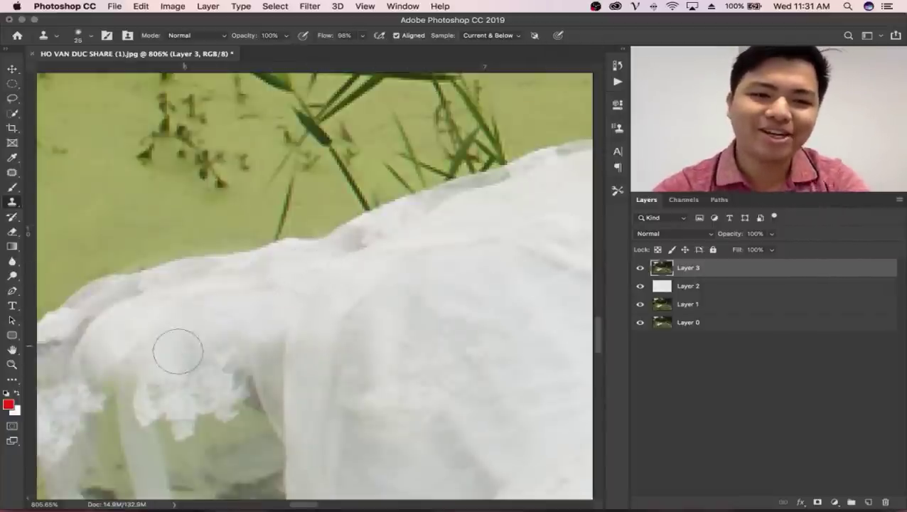
Step: Clone away the dark streak along the dress's left edge
{"action": "scroll", "coordinate": [299, 237], "scroll_direction": "down", "scroll_amount": 3}
{"action": "scroll", "coordinate": [299, 237], "scroll_direction": "left", "scroll_amount": 3}
{"action": "left_click_drag", "start_coordinate": [195, 227], "coordinate": [178, 228]}
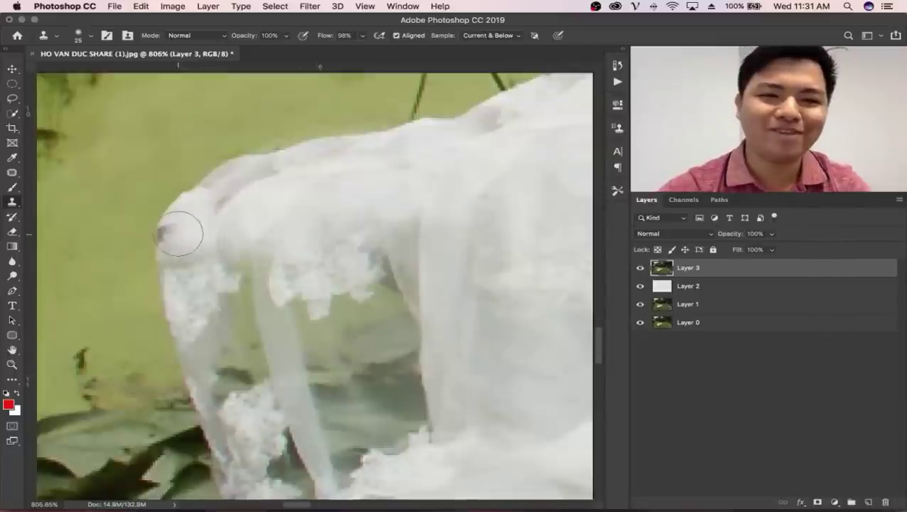
{"action": "key", "text": "z"}
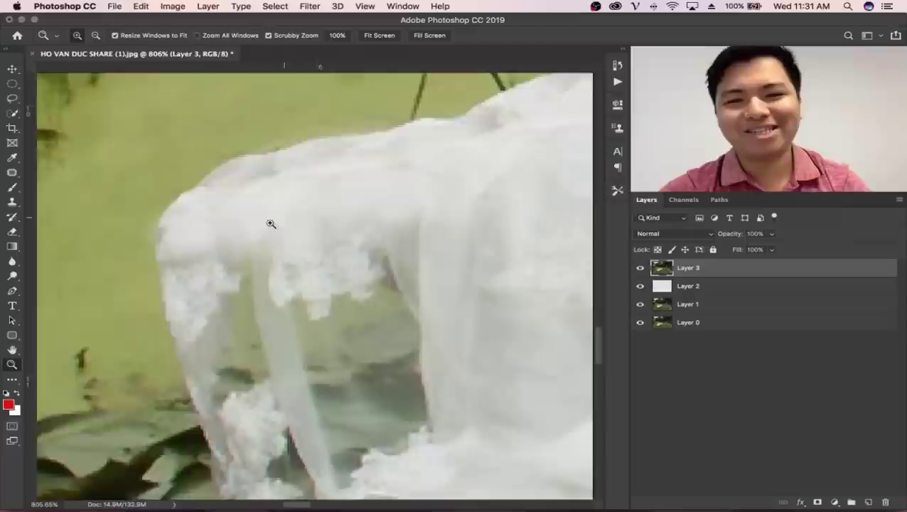
{"action": "scroll", "coordinate": [269, 222], "scroll_direction": "down", "scroll_amount": 3}
{"action": "scroll", "coordinate": [306, 242], "scroll_direction": "down", "scroll_amount": 2}
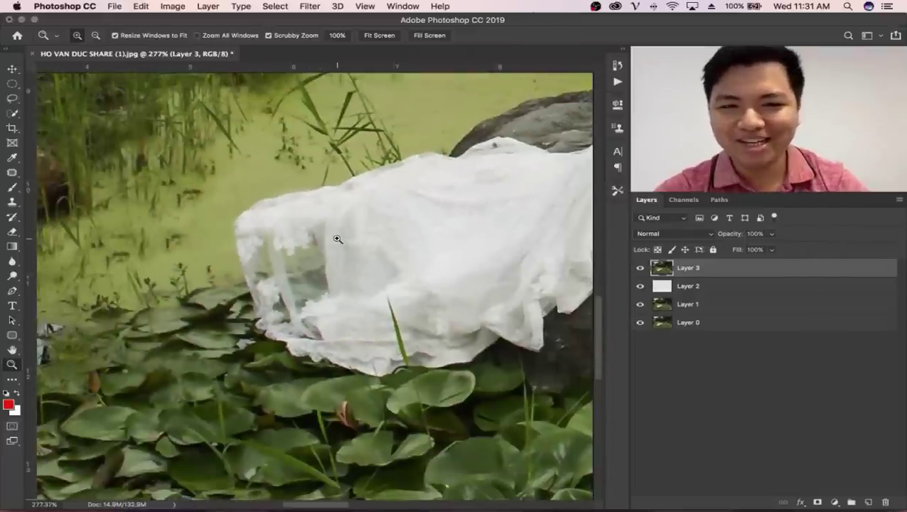
Step: Open Liquify and zoom to frame the dress's trailing end and the lily pads
{"action": "key", "text": "ctrl+shift+x"}
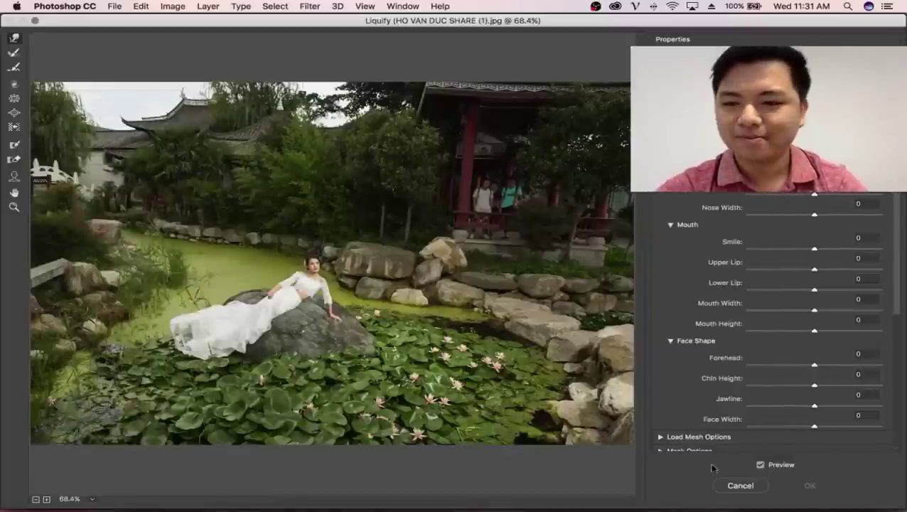
{"action": "key", "text": "z"}
{"action": "left_click", "coordinate": [160, 333]}
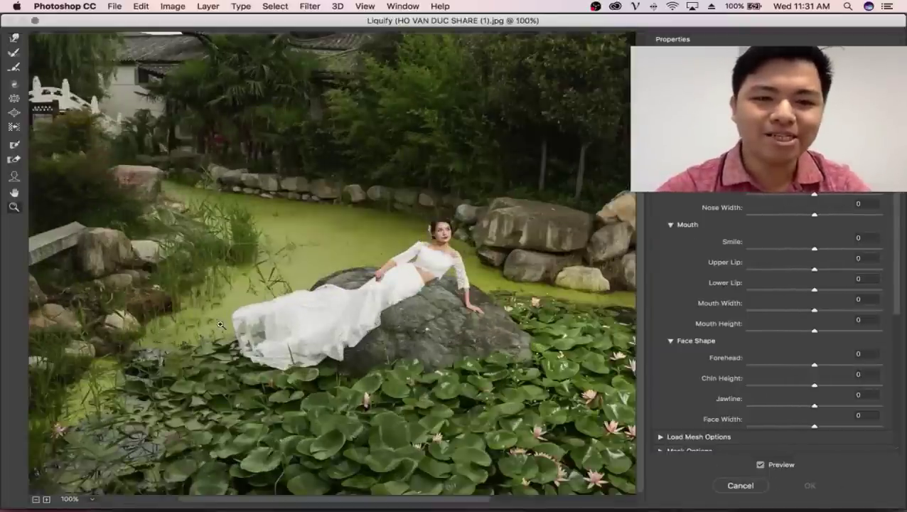
{"action": "left_click_drag", "start_coordinate": [163, 333], "coordinate": [331, 313]}
{"action": "left_click", "coordinate": [302, 281], "text": "alt"}
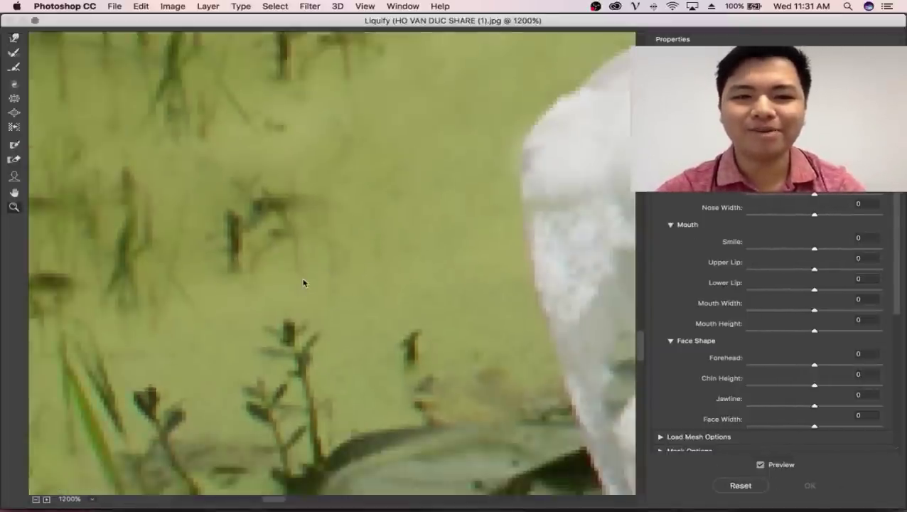
{"action": "left_click", "coordinate": [415, 262], "text": "alt"}
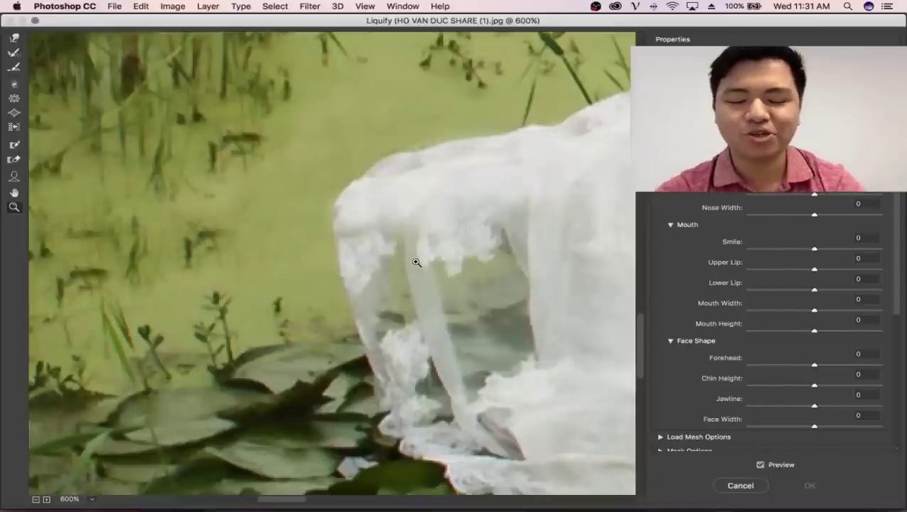
{"action": "left_click_drag", "start_coordinate": [416, 262], "coordinate": [320, 320]}
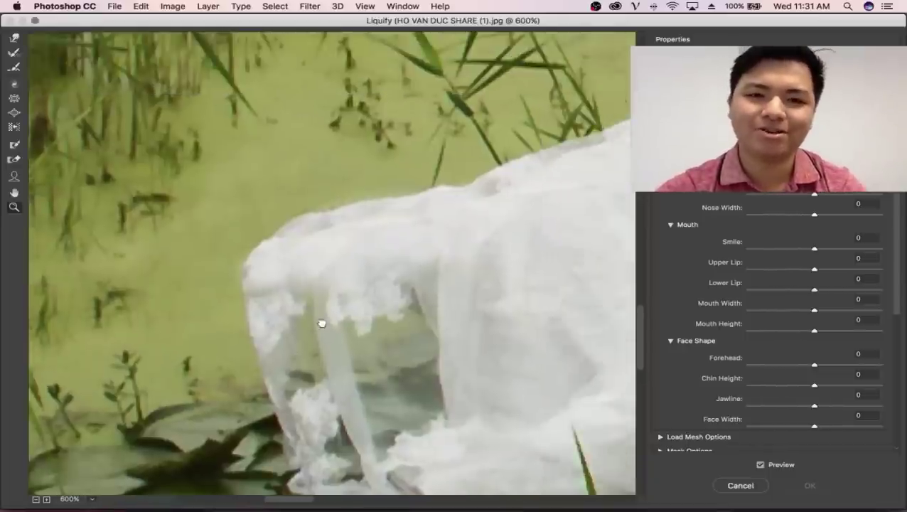
Step: Forward Warp the dress's left edge and ruffles inward, then apply Liquify
{"action": "left_click", "coordinate": [14, 43]}
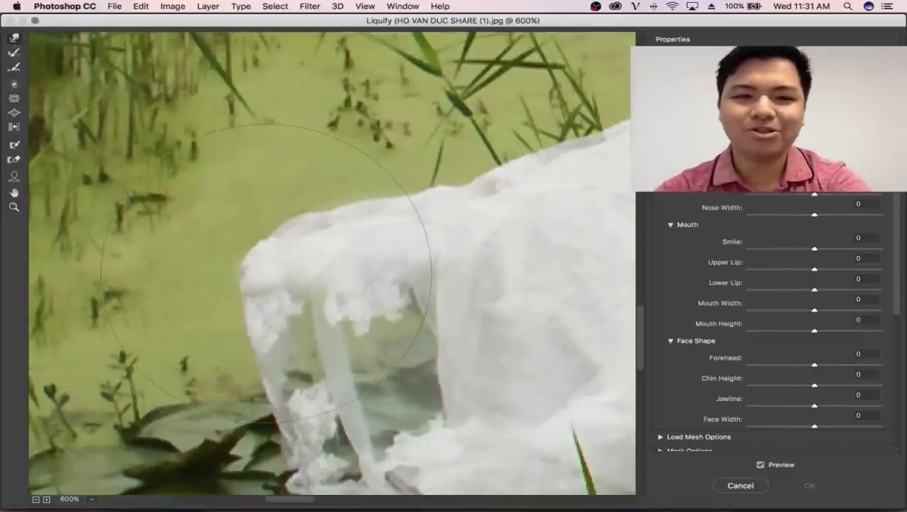
{"action": "left_click_drag", "start_coordinate": [266, 271], "coordinate": [282, 256]}
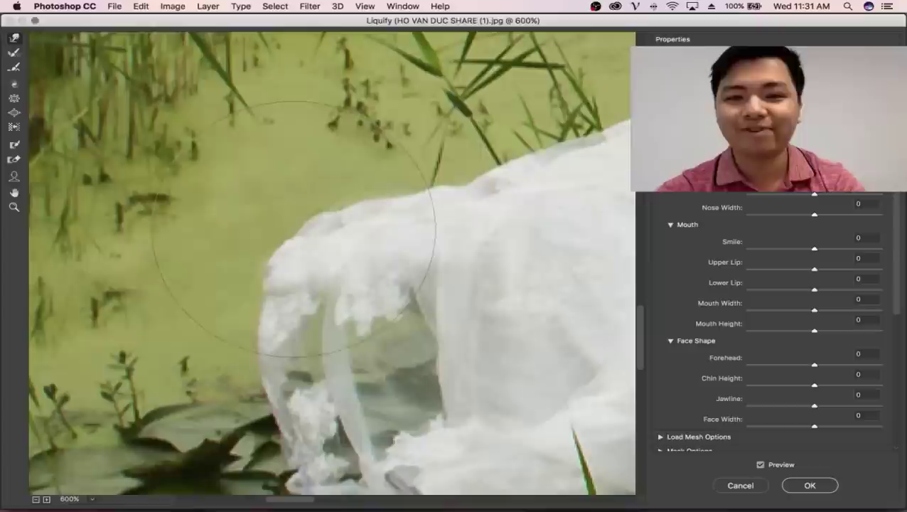
{"action": "left_click_drag", "start_coordinate": [324, 229], "coordinate": [348, 231]}
{"action": "key", "text": "]"}
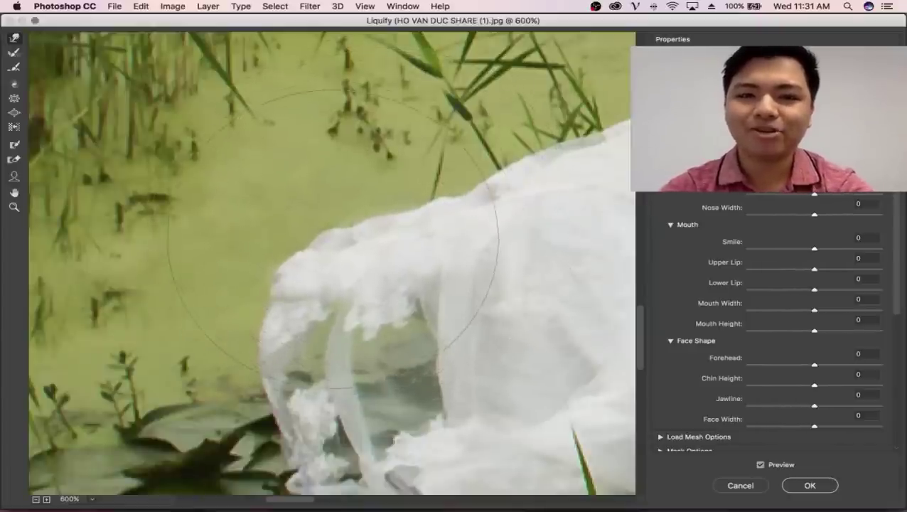
{"action": "mouse_move", "coordinate": [333, 239]}
{"action": "left_mouse_down"}
{"action": "mouse_move", "coordinate": [334, 303]}
{"action": "mouse_move", "coordinate": [303, 334]}
{"action": "left_mouse_up"}
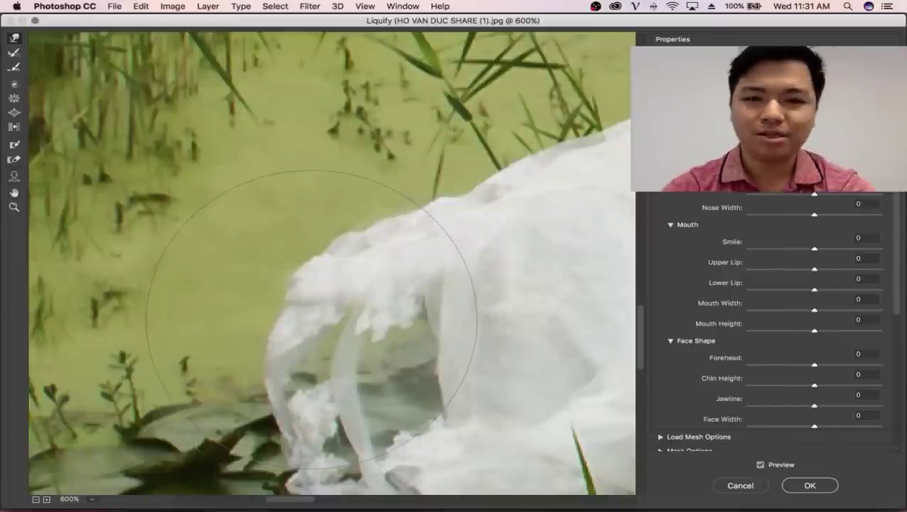
{"action": "key", "text": "z"}
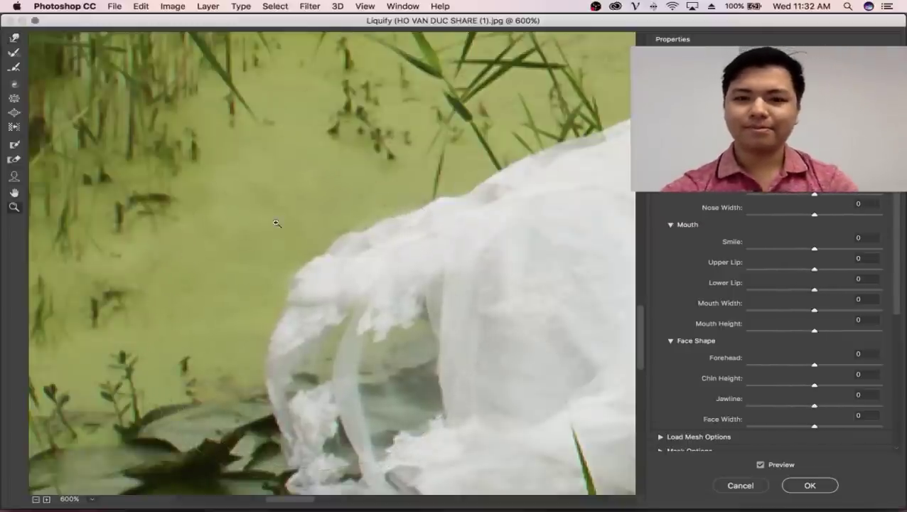
{"action": "mouse_move", "coordinate": [277, 223]}
{"action": "left_mouse_down"}
{"action": "mouse_move", "coordinate": [289, 235]}
{"action": "mouse_move", "coordinate": [268, 274]}
{"action": "left_mouse_up"}
{"action": "left_click", "coordinate": [810, 486]}
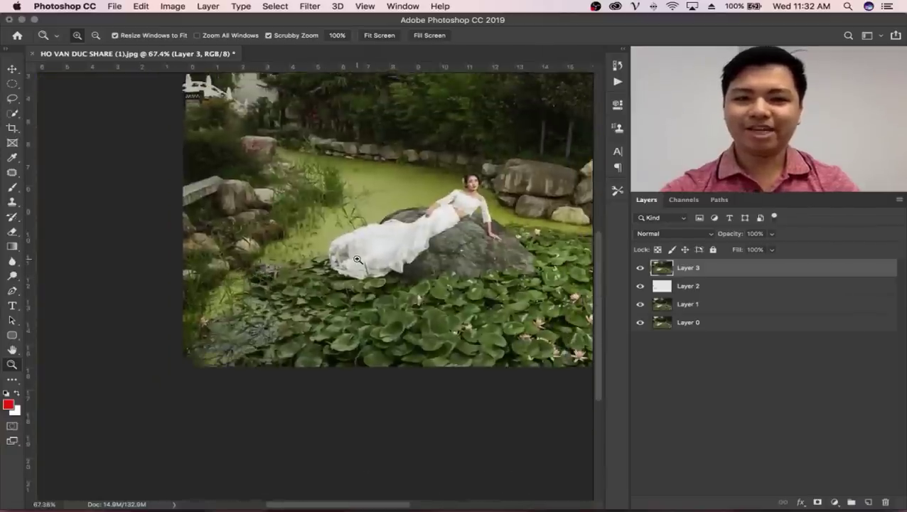
Step: Zoom around to check the reshaped dress, the pavilion visitors, and the whole photo
{"action": "mouse_move", "coordinate": [355, 258]}
{"action": "left_mouse_down"}
{"action": "mouse_move", "coordinate": [374, 246]}
{"action": "mouse_move", "coordinate": [427, 256]}
{"action": "mouse_move", "coordinate": [411, 256]}
{"action": "left_mouse_up"}
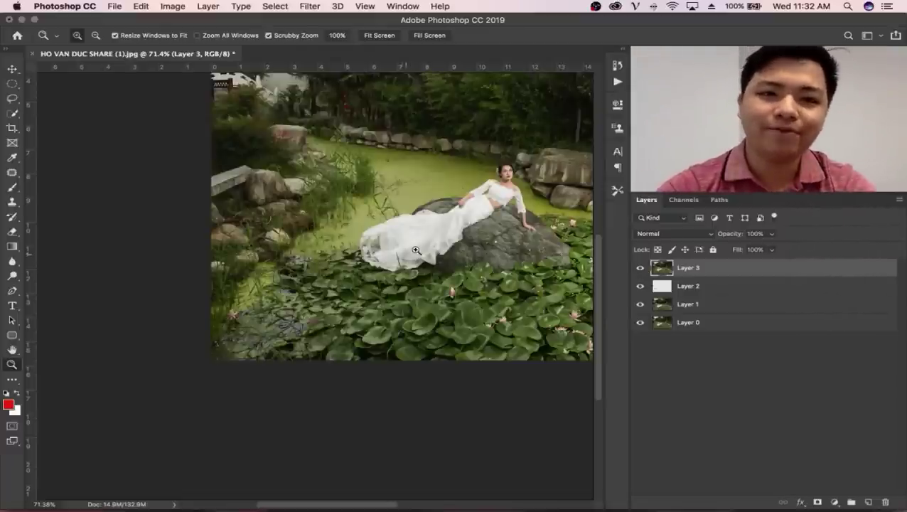
{"action": "left_click_drag", "start_coordinate": [426, 249], "coordinate": [410, 245]}
{"action": "left_click", "coordinate": [351, 268]}
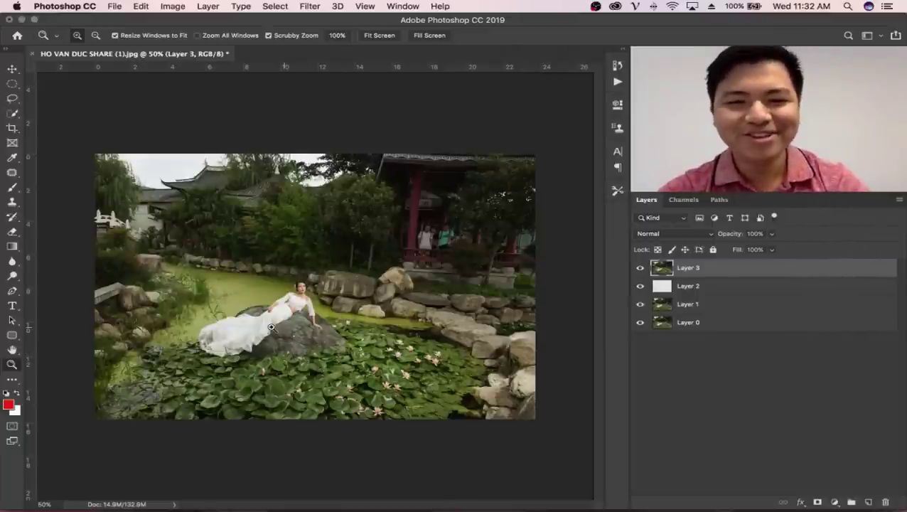
{"action": "left_click_drag", "start_coordinate": [236, 325], "coordinate": [282, 325]}
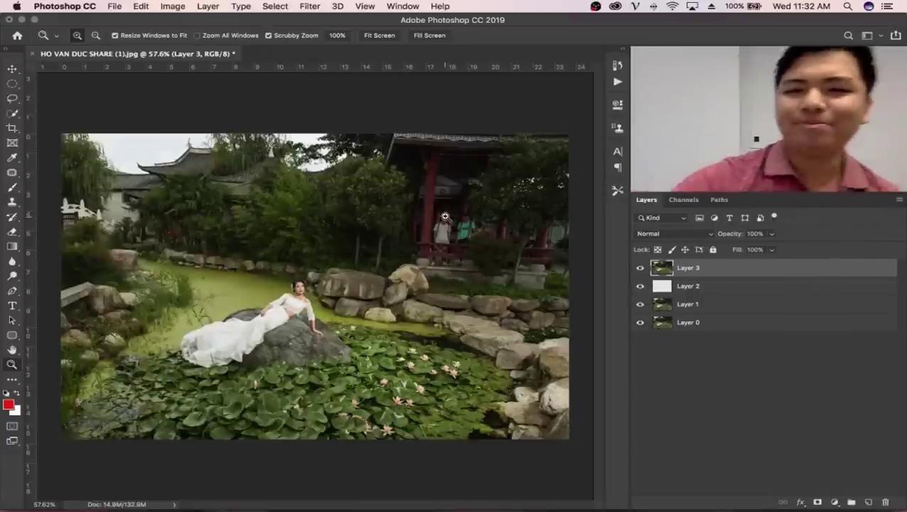
{"action": "left_click_drag", "start_coordinate": [449, 228], "coordinate": [390, 241]}
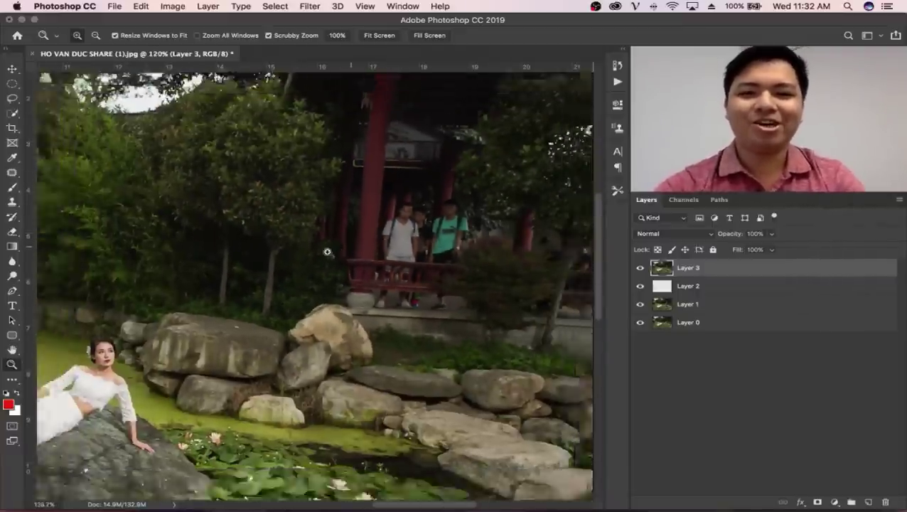
{"action": "left_click_drag", "start_coordinate": [350, 246], "coordinate": [322, 267]}
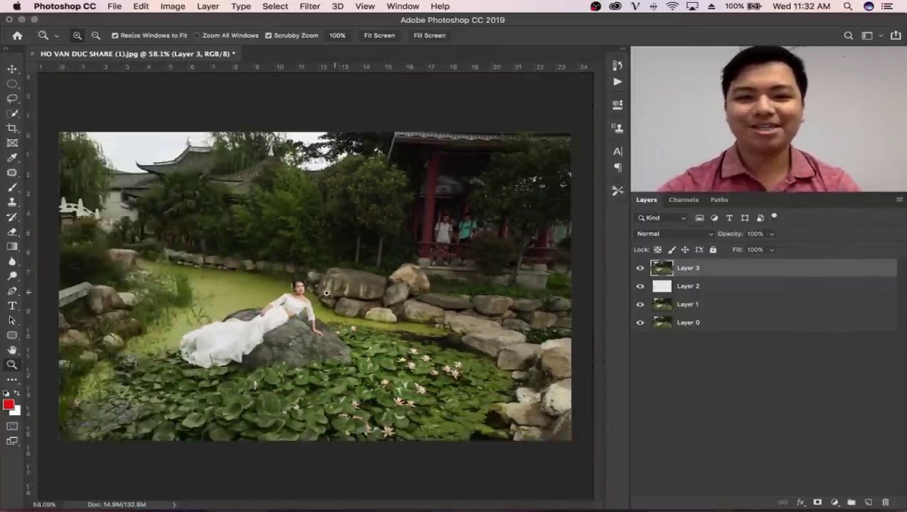
Step: Add a Selective Color layer set to Reds, delete it, and add another
{"action": "left_click", "coordinate": [834, 502]}
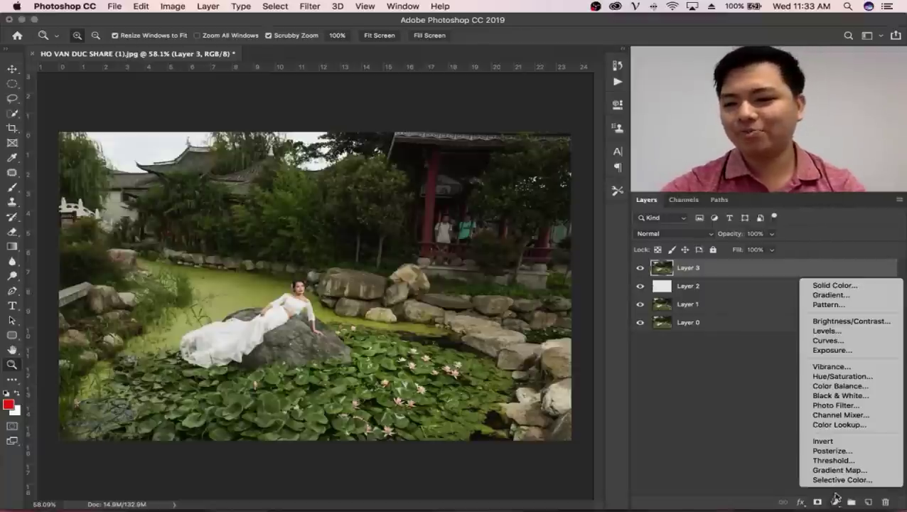
{"action": "left_click", "coordinate": [837, 480]}
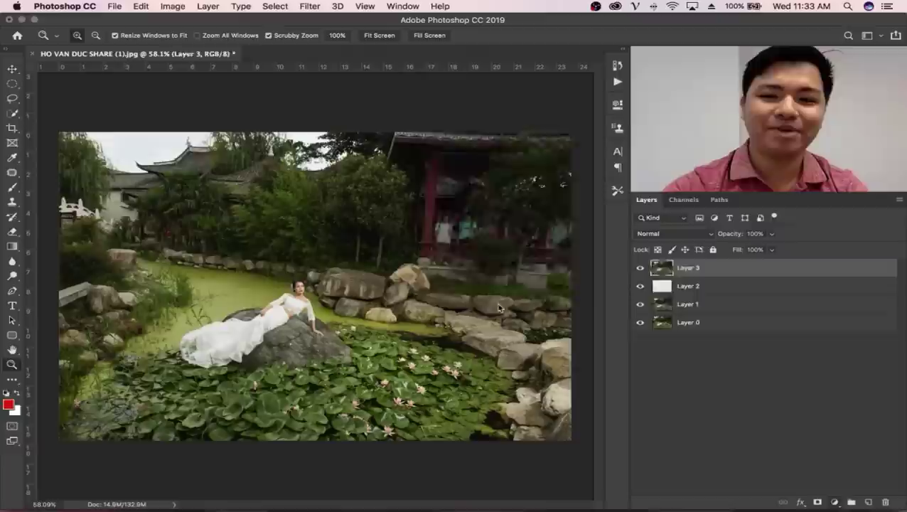
{"action": "left_click", "coordinate": [512, 150]}
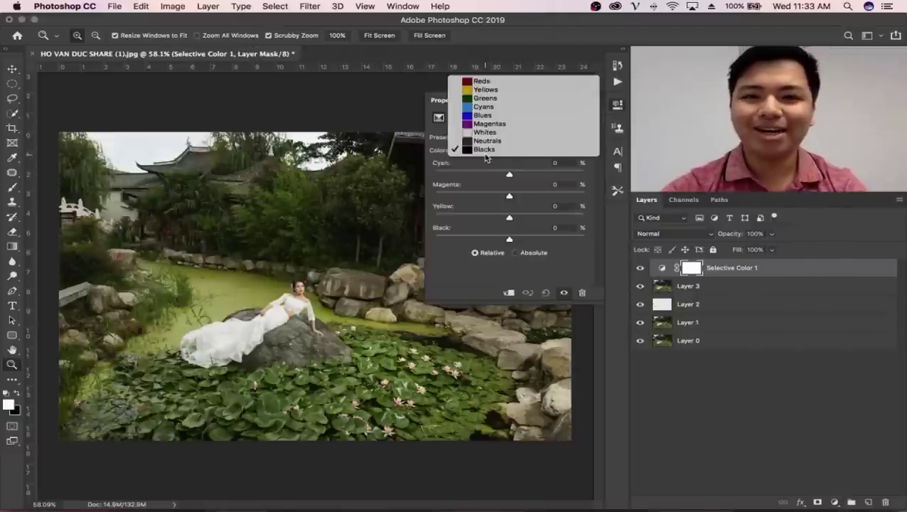
{"action": "left_click", "coordinate": [505, 78]}
{"action": "left_click", "coordinate": [580, 100]}
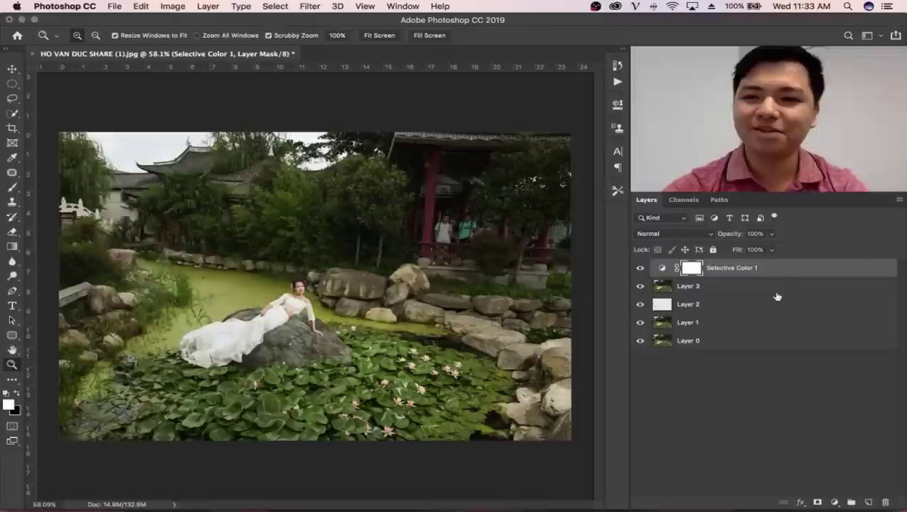
{"action": "key", "text": "Delete"}
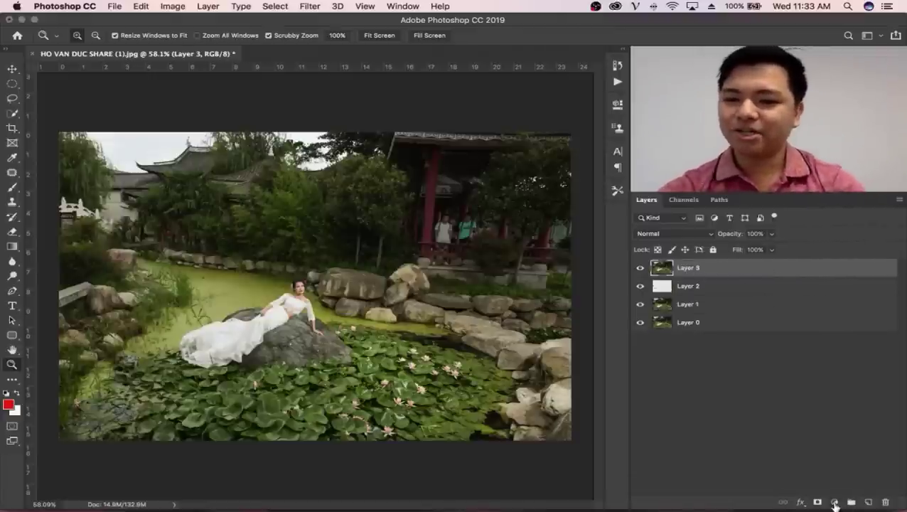
{"action": "left_click", "coordinate": [835, 502]}
{"action": "left_click", "coordinate": [836, 481]}
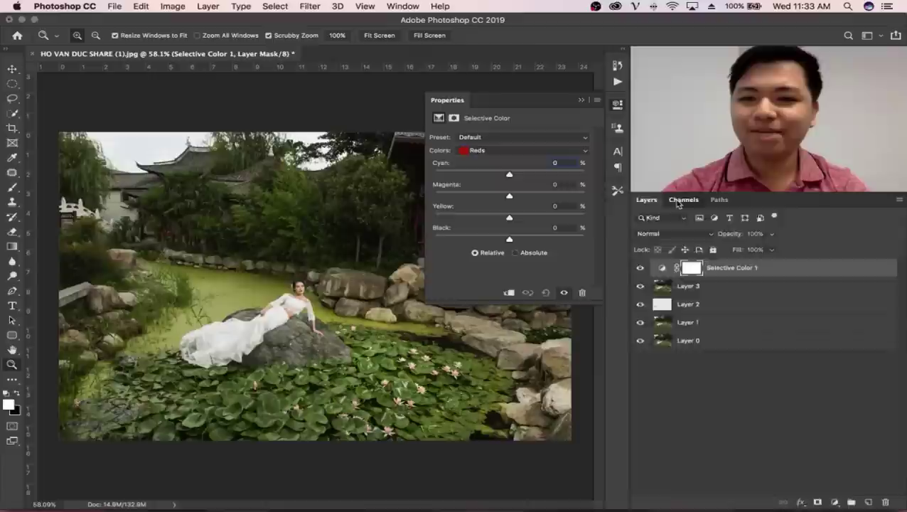
Step: Run the Delete Luminosity Masks and Delete Expanded Midtones actions, and delete Selective Color 1
{"action": "left_click", "coordinate": [684, 199]}
{"action": "left_click", "coordinate": [617, 82]}
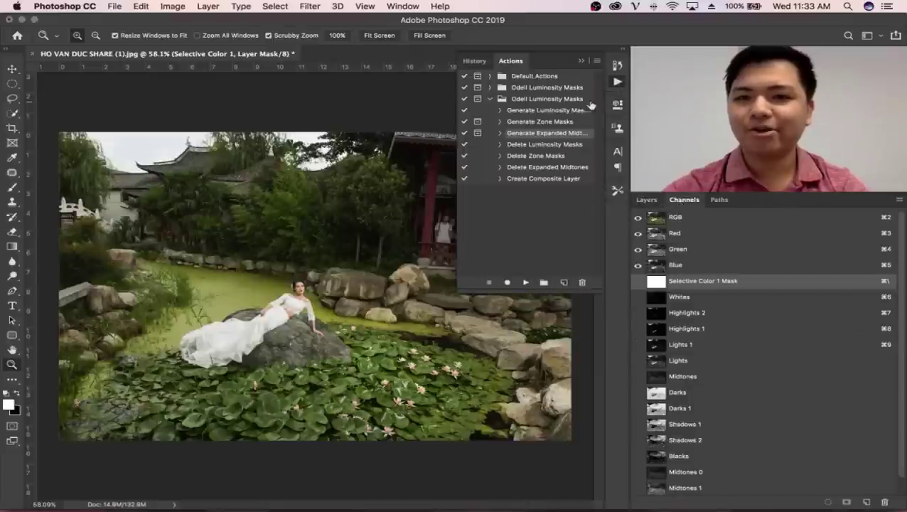
{"action": "left_click", "coordinate": [547, 145]}
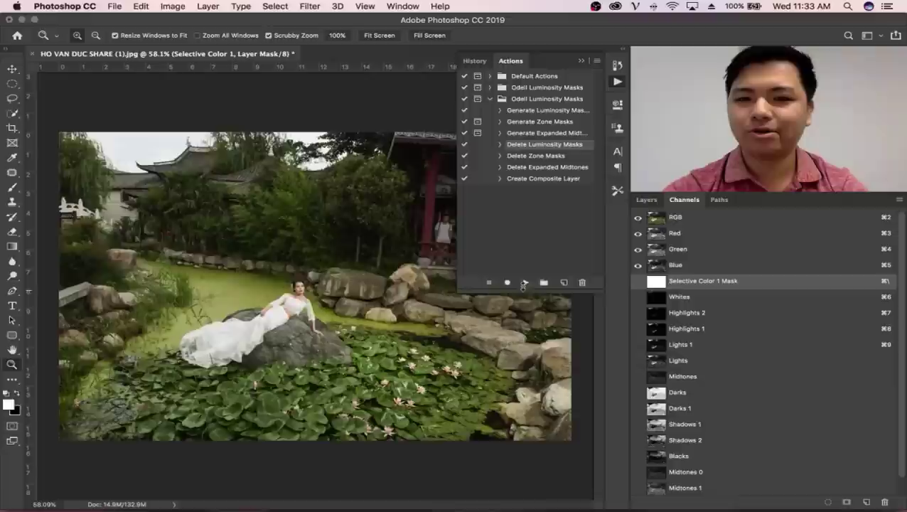
{"action": "left_click", "coordinate": [524, 283]}
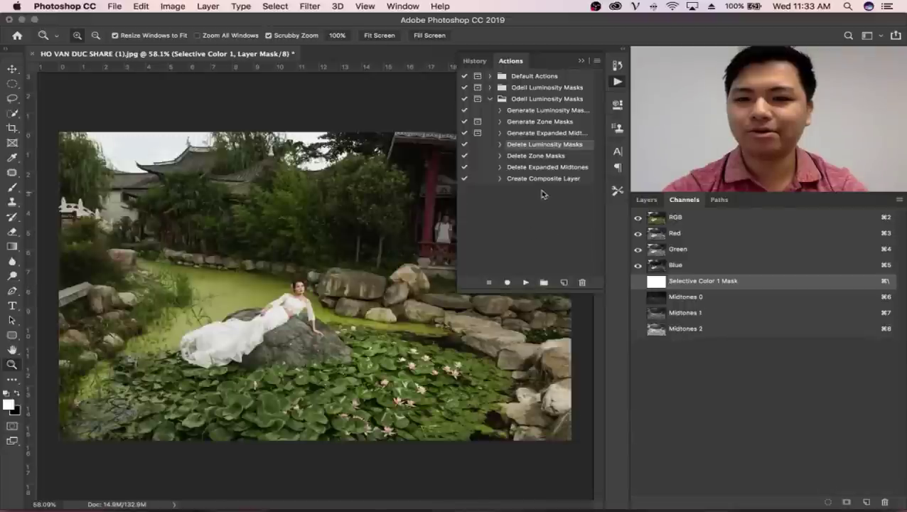
{"action": "left_click", "coordinate": [539, 166]}
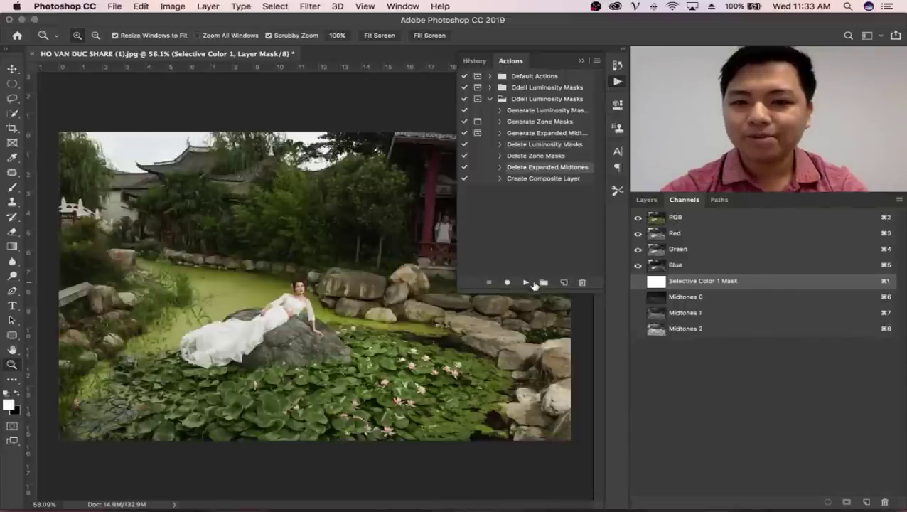
{"action": "left_click", "coordinate": [526, 283]}
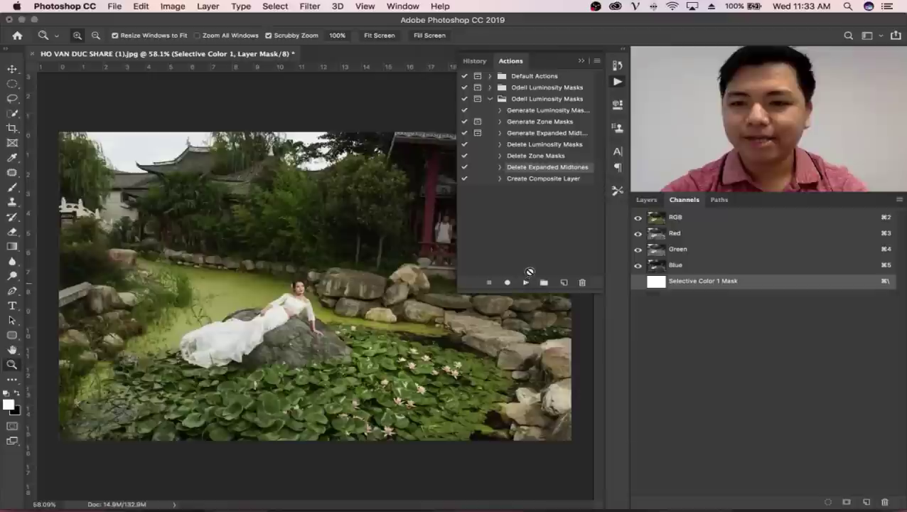
{"action": "left_click", "coordinate": [646, 199]}
{"action": "left_click", "coordinate": [747, 285]}
{"action": "left_click", "coordinate": [747, 267]}
{"action": "key", "text": "Delete"}
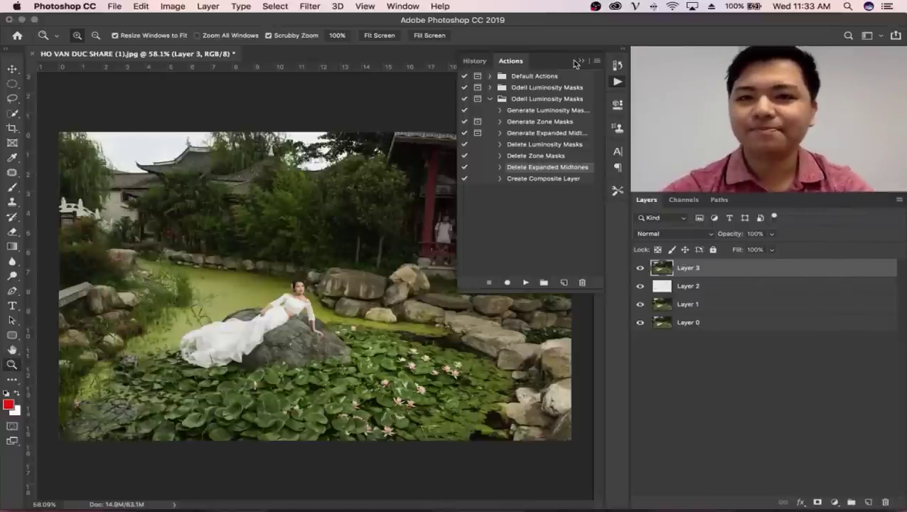
{"action": "left_click", "coordinate": [579, 62]}
Step: Add a fresh Selective Color layer with Reds Cyan set to -100%
{"action": "left_click", "coordinate": [835, 502]}
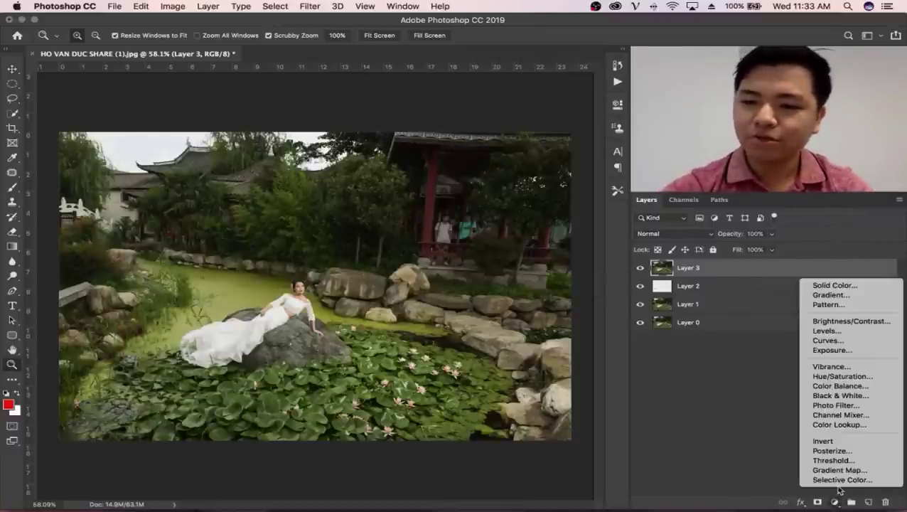
{"action": "left_click", "coordinate": [840, 480]}
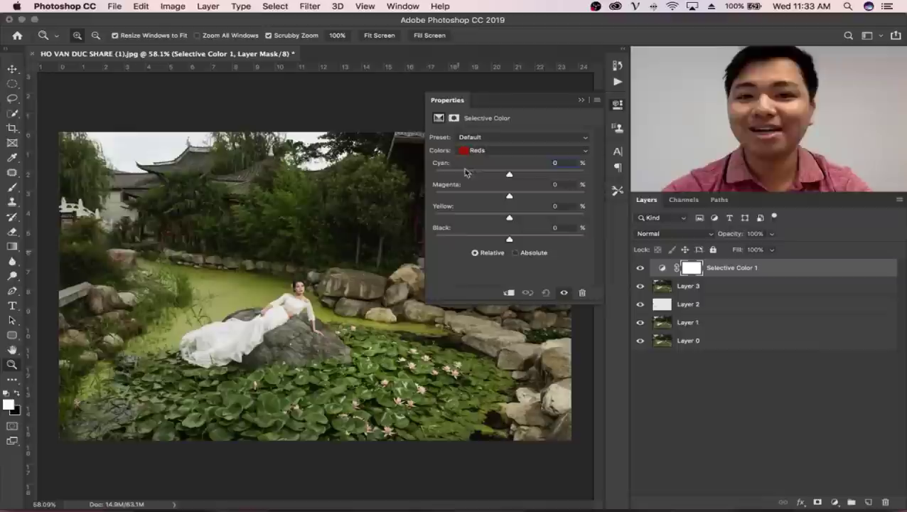
{"action": "left_click", "coordinate": [483, 150]}
{"action": "left_click", "coordinate": [484, 160]}
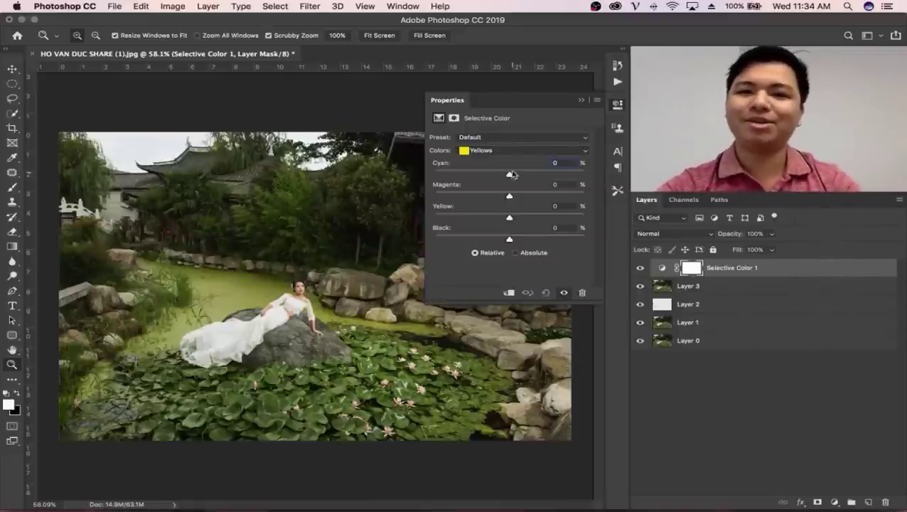
{"action": "left_click", "coordinate": [502, 151]}
{"action": "left_click", "coordinate": [517, 141]}
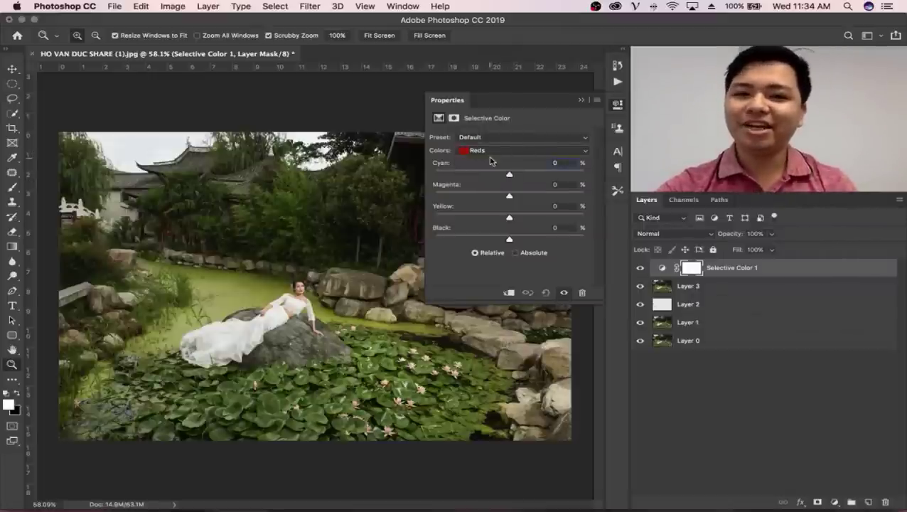
{"action": "left_click", "coordinate": [482, 152]}
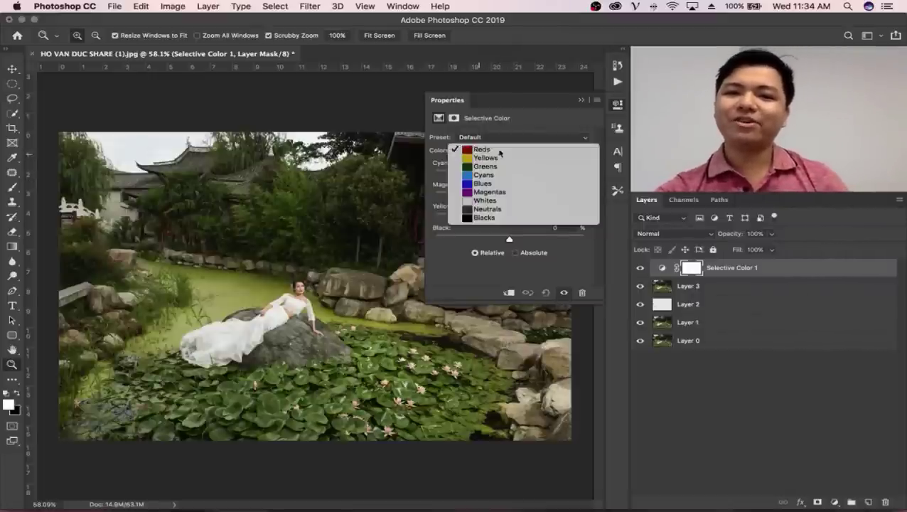
{"action": "left_click", "coordinate": [490, 150]}
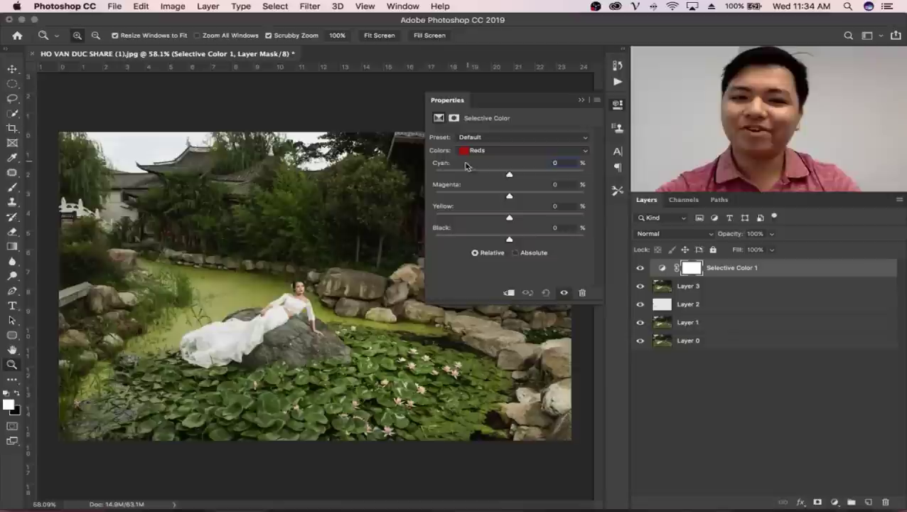
{"action": "left_click_drag", "start_coordinate": [442, 174], "coordinate": [432, 175]}
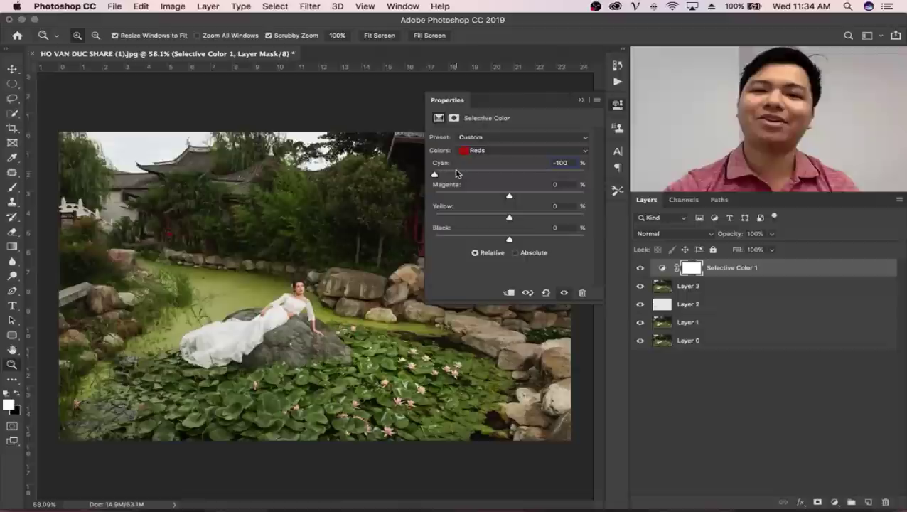
{"action": "left_click", "coordinate": [582, 101]}
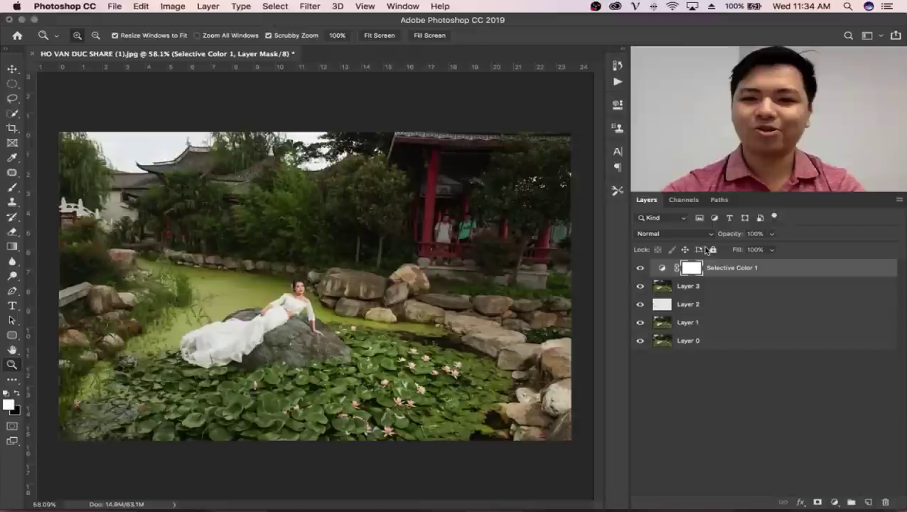
Step: Compare the Selective Color grade on and off around the red pavilion pillar, then reopen its settings
{"action": "left_click", "coordinate": [640, 268]}
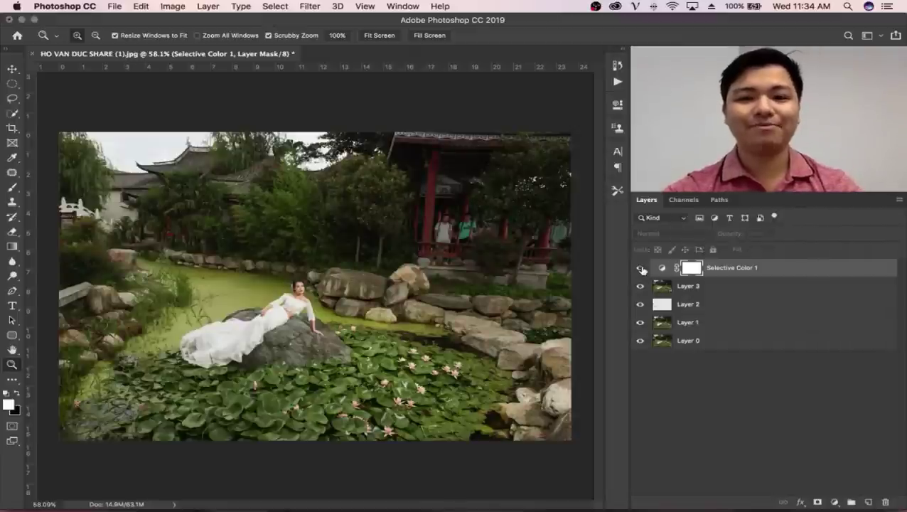
{"action": "left_click", "coordinate": [641, 268]}
{"action": "mouse_move", "coordinate": [442, 201]}
{"action": "left_mouse_down"}
{"action": "mouse_move", "coordinate": [512, 196]}
{"action": "mouse_move", "coordinate": [585, 221]}
{"action": "left_mouse_up"}
{"action": "left_click_drag", "start_coordinate": [390, 239], "coordinate": [476, 282]}
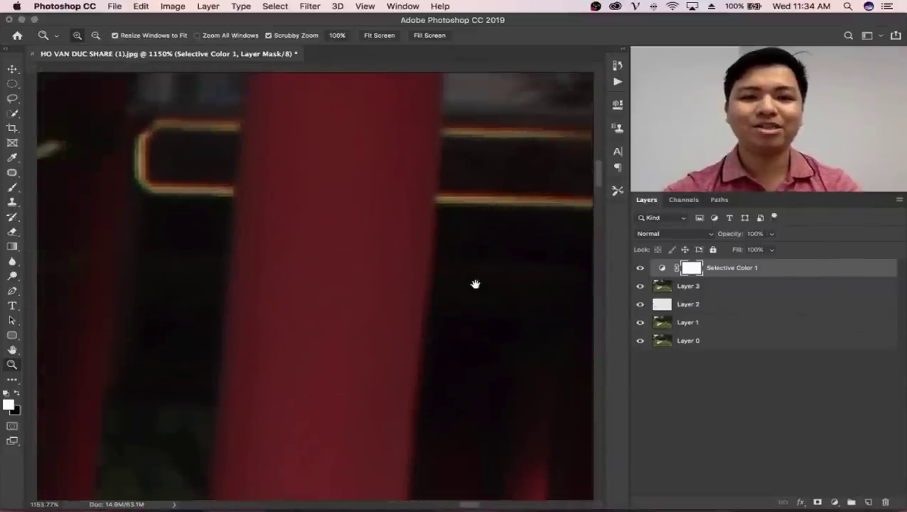
{"action": "left_click", "coordinate": [640, 268]}
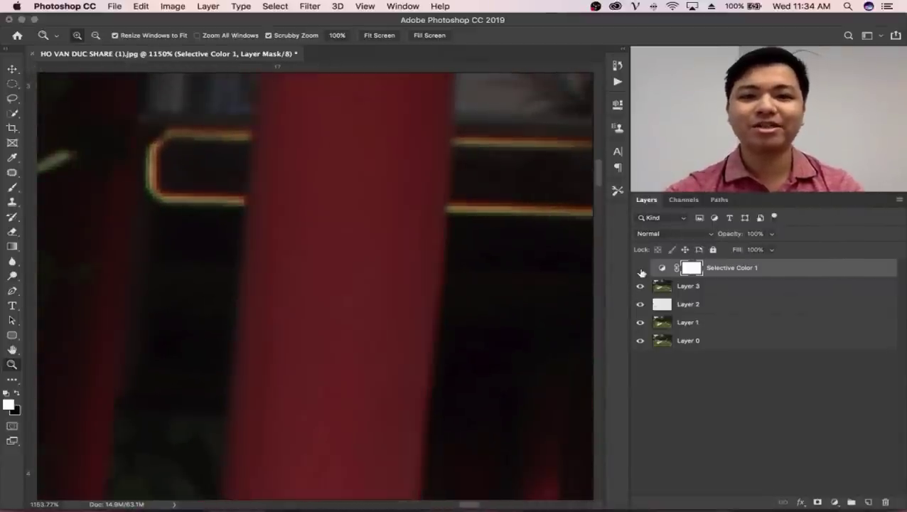
{"action": "left_click", "coordinate": [641, 268]}
{"action": "left_click", "coordinate": [640, 267]}
{"action": "left_click_drag", "start_coordinate": [391, 251], "coordinate": [300, 287]}
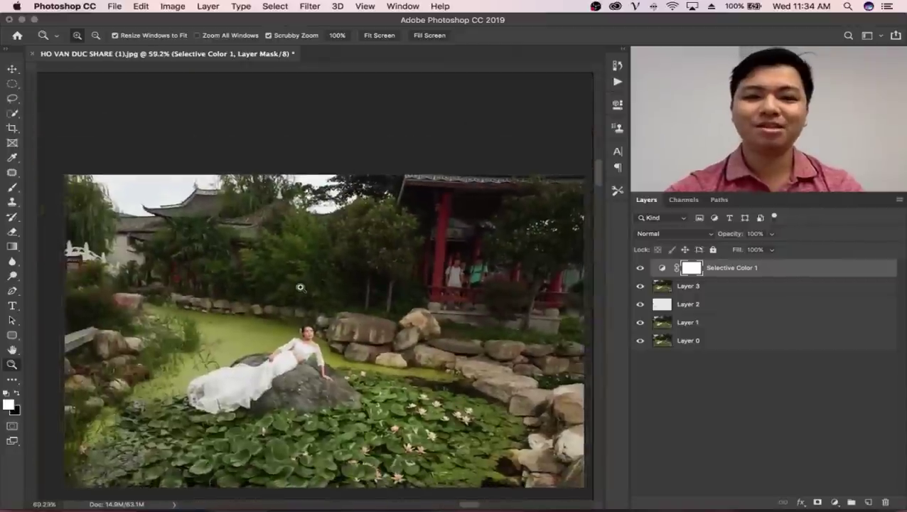
{"action": "key", "text": "super+r"}
{"action": "double_click", "coordinate": [663, 270]}
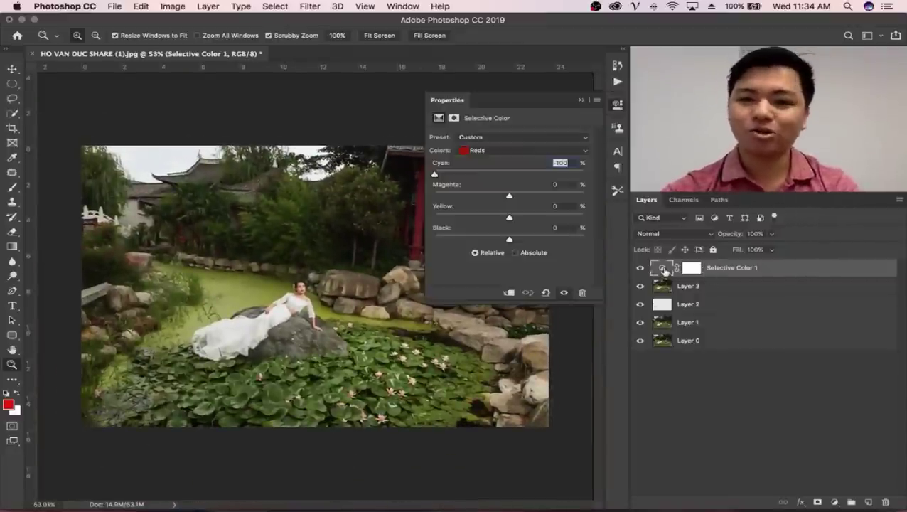
Step: Set the Yellows range's yellow to +82% in Selective Color
{"action": "left_click", "coordinate": [506, 152]}
{"action": "left_click", "coordinate": [486, 158]}
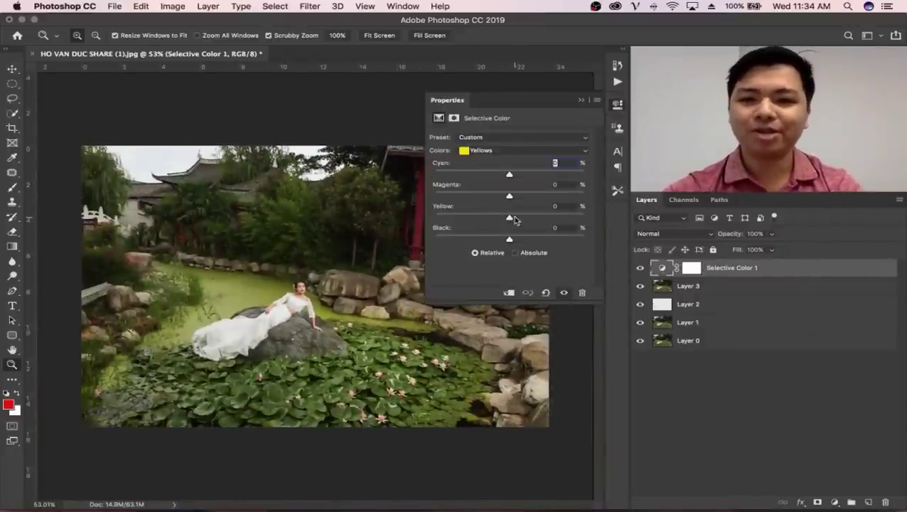
{"action": "left_click_drag", "start_coordinate": [572, 220], "coordinate": [505, 219]}
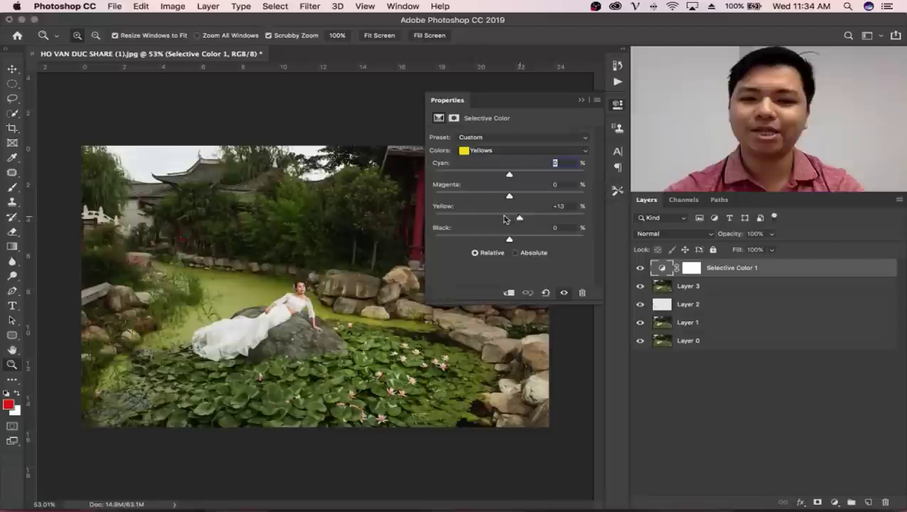
{"action": "mouse_move", "coordinate": [450, 219]}
{"action": "left_mouse_down"}
{"action": "mouse_move", "coordinate": [460, 219]}
{"action": "mouse_move", "coordinate": [429, 221]}
{"action": "left_mouse_up"}
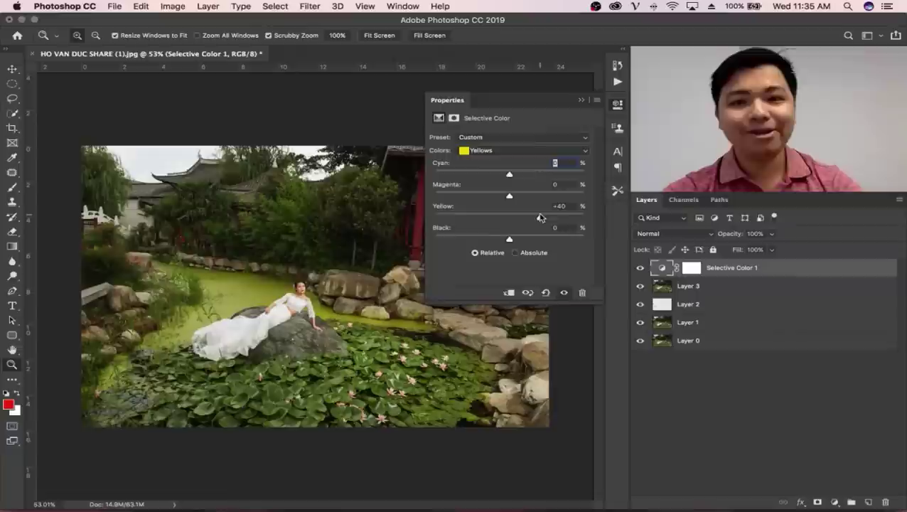
{"action": "left_click_drag", "start_coordinate": [540, 218], "coordinate": [580, 219]}
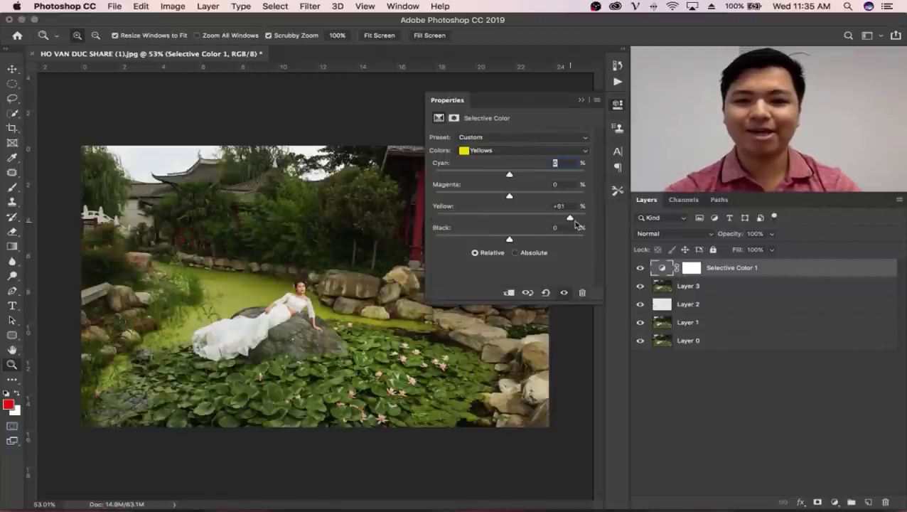
Step: Pull magenta out of the Greens, then move through Cyans to the Whites range
{"action": "left_click", "coordinate": [502, 150]}
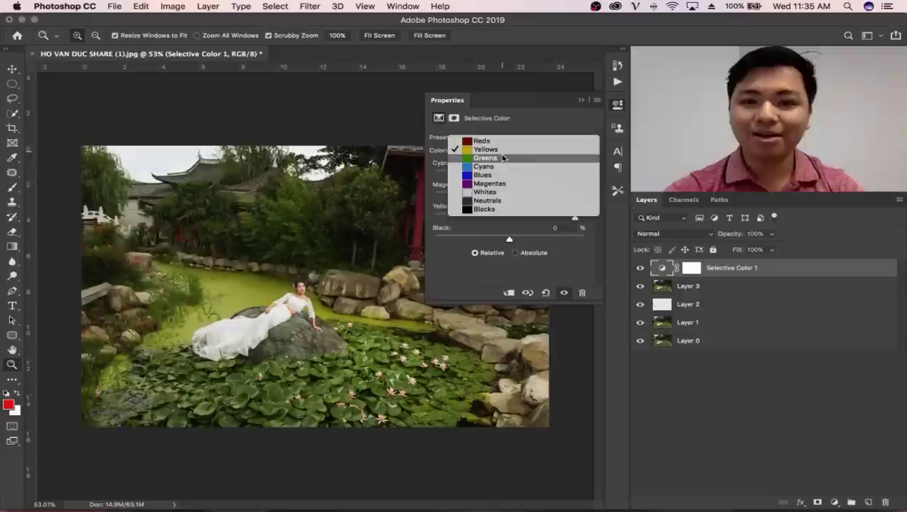
{"action": "left_click", "coordinate": [501, 158]}
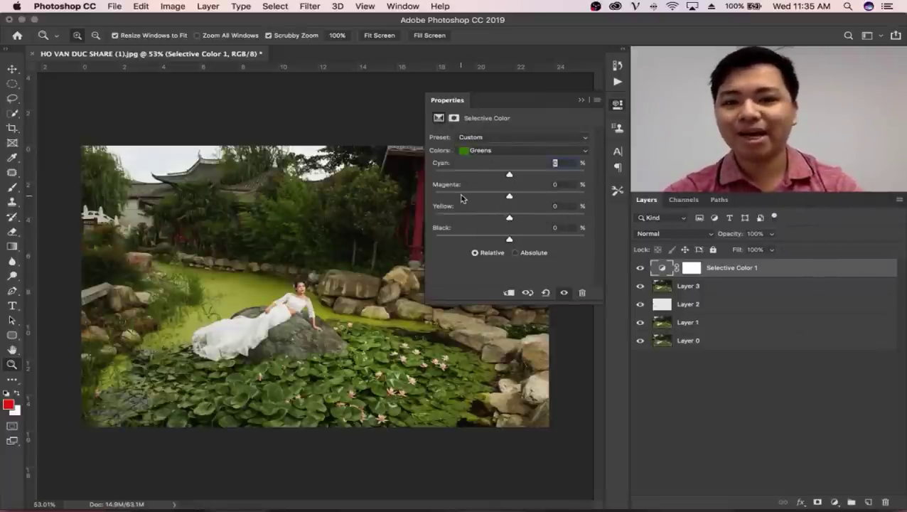
{"action": "left_click_drag", "start_coordinate": [442, 197], "coordinate": [396, 208]}
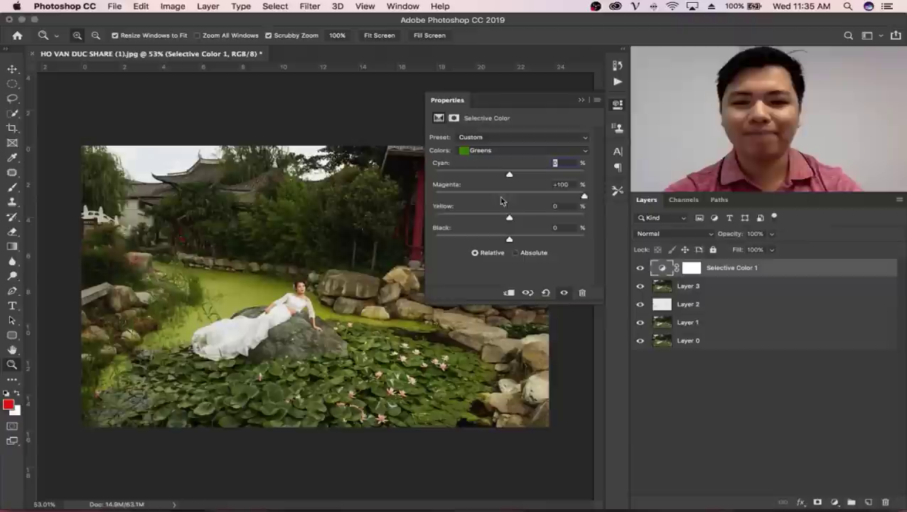
{"action": "left_click", "coordinate": [507, 150]}
{"action": "left_click", "coordinate": [502, 158]}
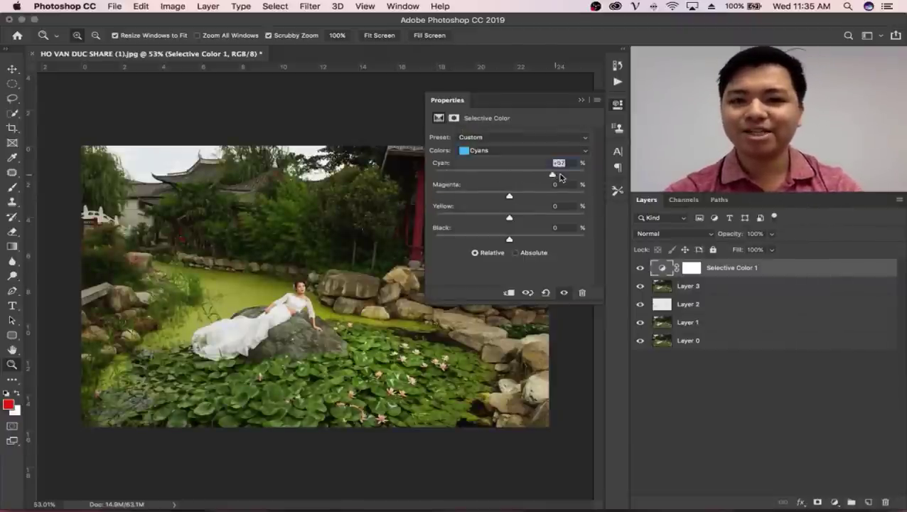
{"action": "left_click", "coordinate": [479, 151]}
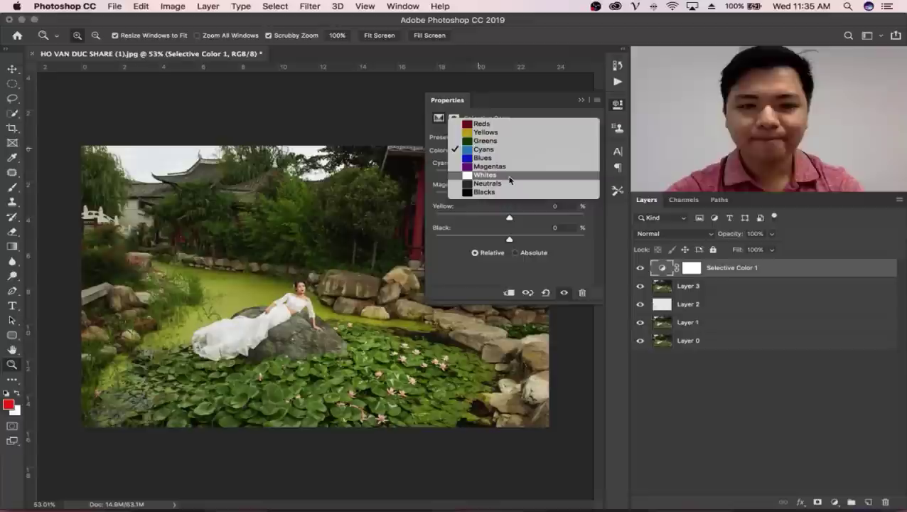
{"action": "left_click", "coordinate": [509, 175]}
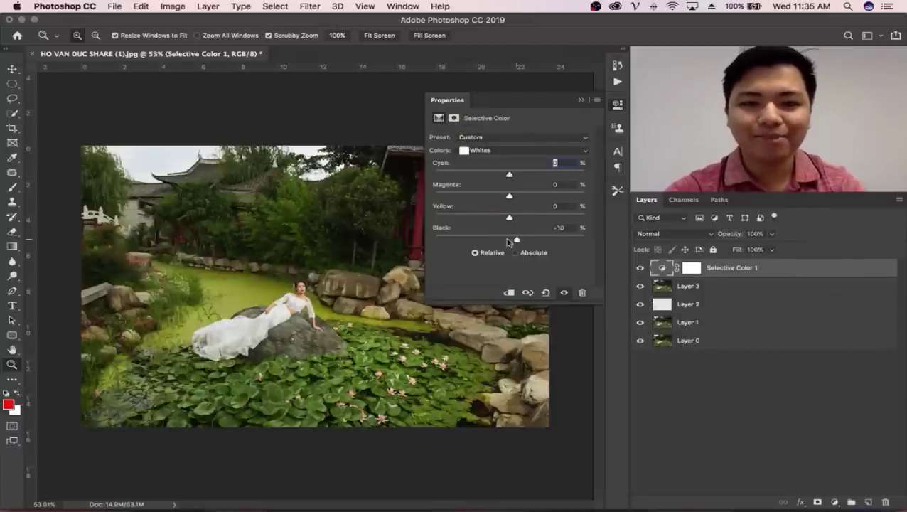
Step: Raise the Whites black to +62% while zoomed on the bride's dress, and close the settings
{"action": "left_click_drag", "start_coordinate": [508, 240], "coordinate": [530, 240]}
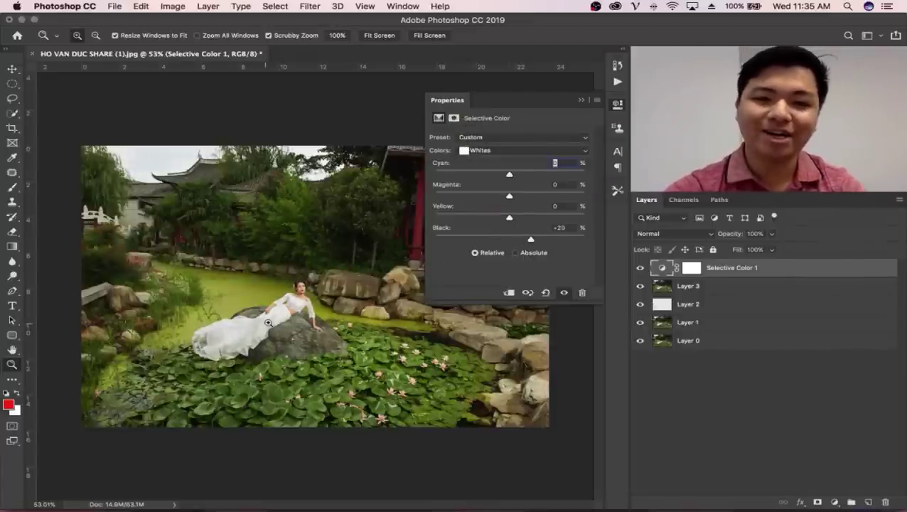
{"action": "left_click_drag", "start_coordinate": [242, 332], "coordinate": [385, 324]}
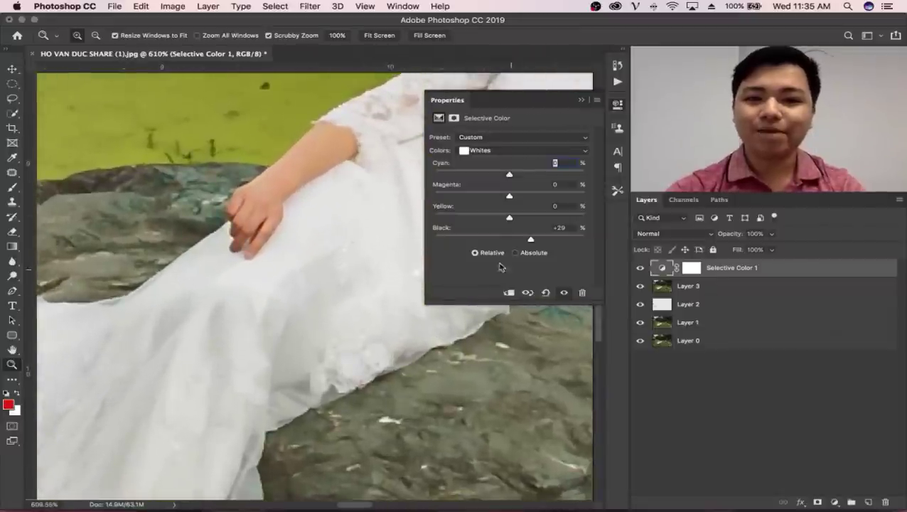
{"action": "mouse_move", "coordinate": [531, 239]}
{"action": "left_mouse_down"}
{"action": "mouse_move", "coordinate": [559, 240]}
{"action": "mouse_move", "coordinate": [445, 242]}
{"action": "left_mouse_up"}
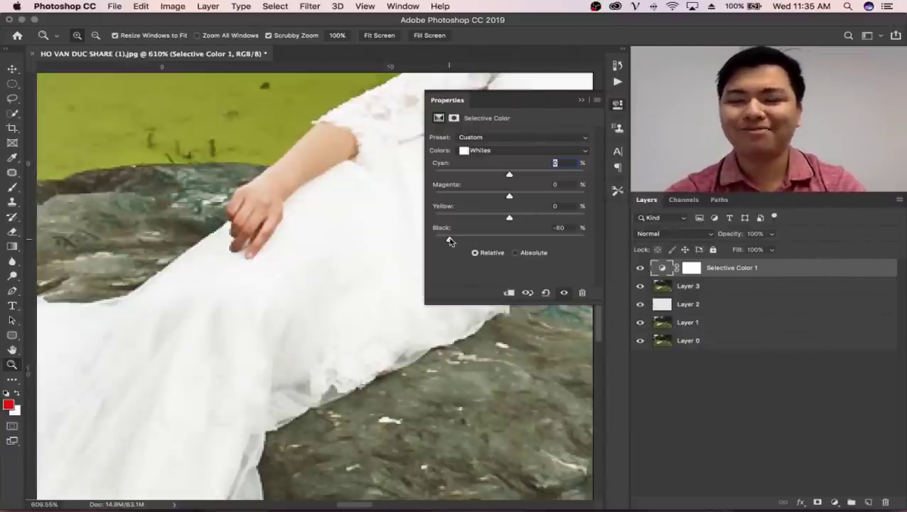
{"action": "left_click_drag", "start_coordinate": [450, 241], "coordinate": [551, 237]}
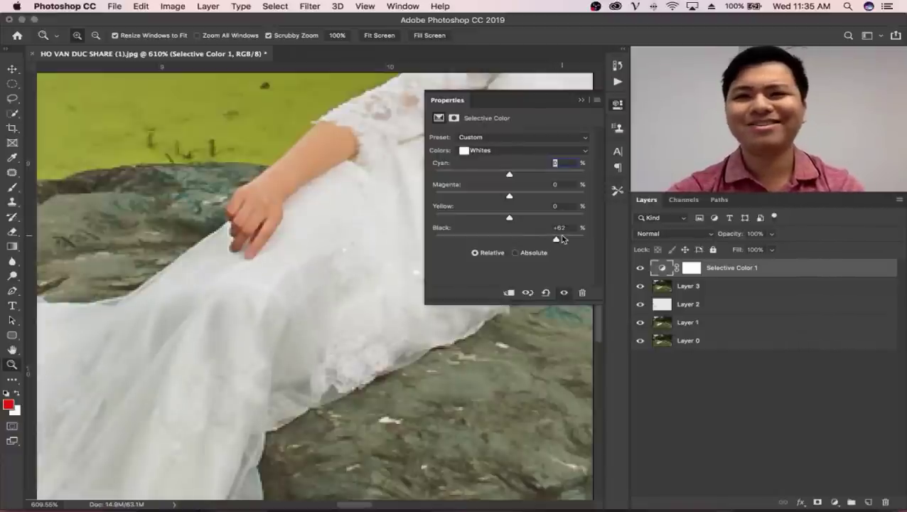
{"action": "left_click", "coordinate": [581, 101]}
{"action": "mouse_move", "coordinate": [340, 242]}
{"action": "left_mouse_down"}
{"action": "mouse_move", "coordinate": [317, 250]}
{"action": "mouse_move", "coordinate": [342, 253]}
{"action": "left_mouse_up"}
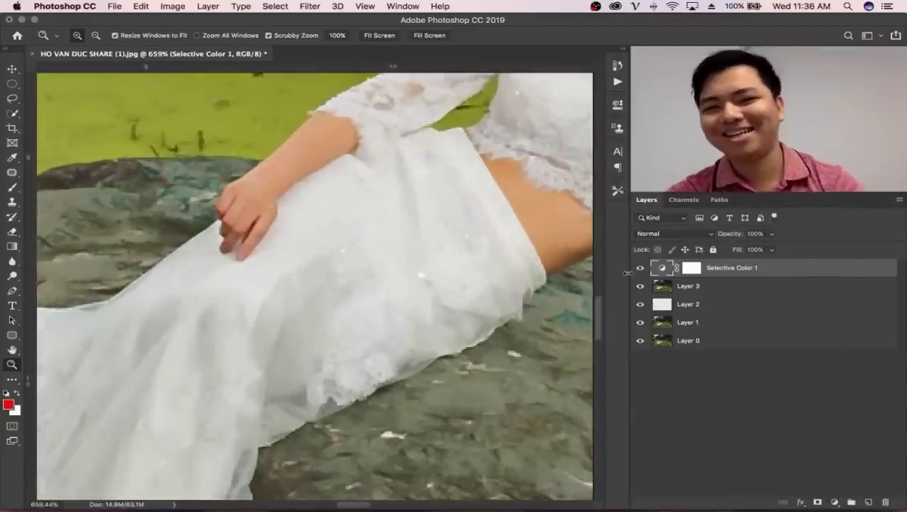
Step: Compare the Selective Color grade on and off around the bride's dress, then target its layer mask
{"action": "left_click", "coordinate": [640, 267]}
{"action": "left_click", "coordinate": [638, 270]}
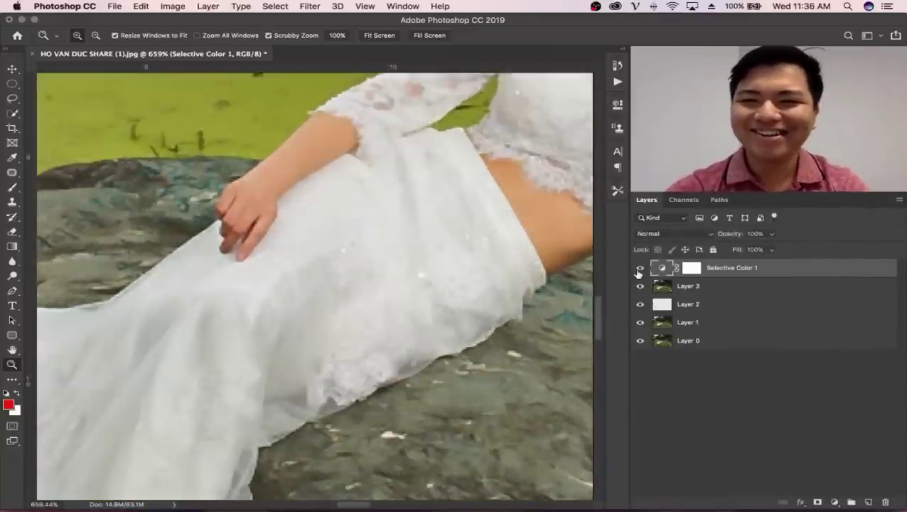
{"action": "left_click", "coordinate": [637, 270]}
{"action": "mouse_move", "coordinate": [522, 215]}
{"action": "left_mouse_down"}
{"action": "mouse_move", "coordinate": [338, 353]}
{"action": "mouse_move", "coordinate": [357, 368]}
{"action": "mouse_move", "coordinate": [356, 398]}
{"action": "left_mouse_up"}
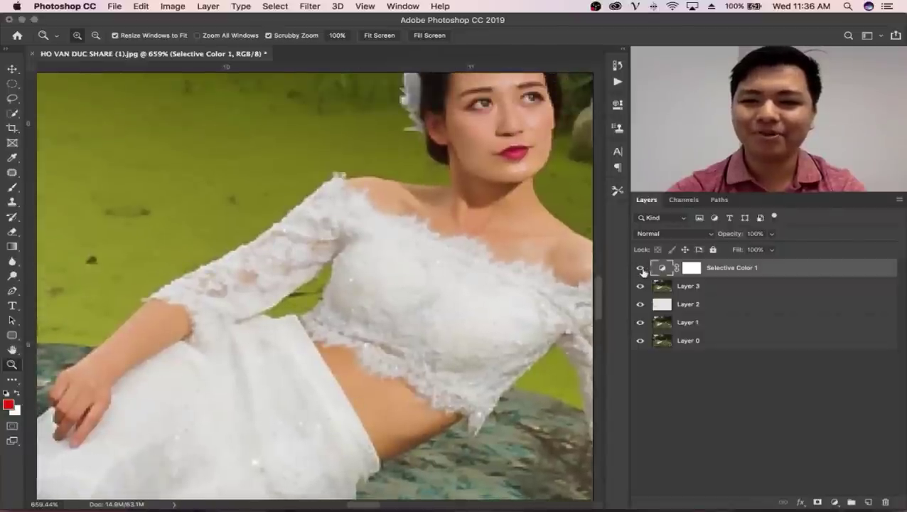
{"action": "left_click", "coordinate": [640, 269]}
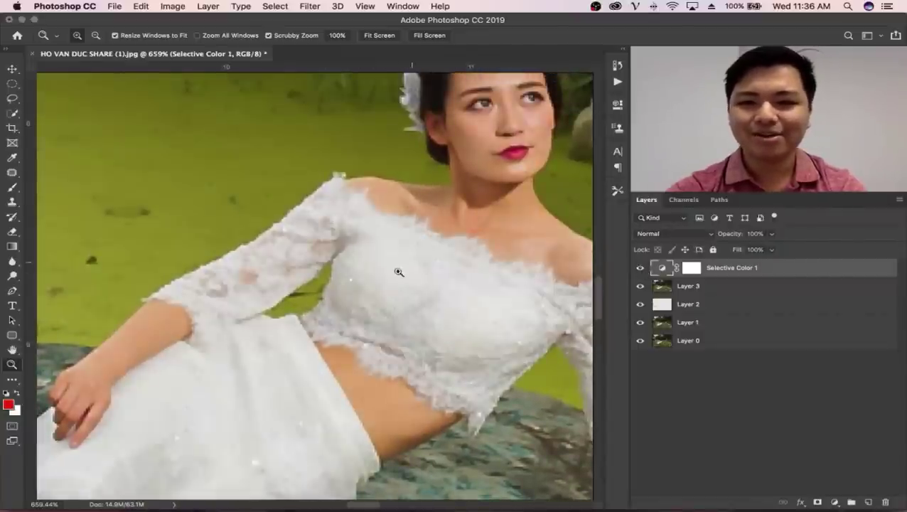
{"action": "left_click_drag", "start_coordinate": [433, 262], "coordinate": [542, 265]}
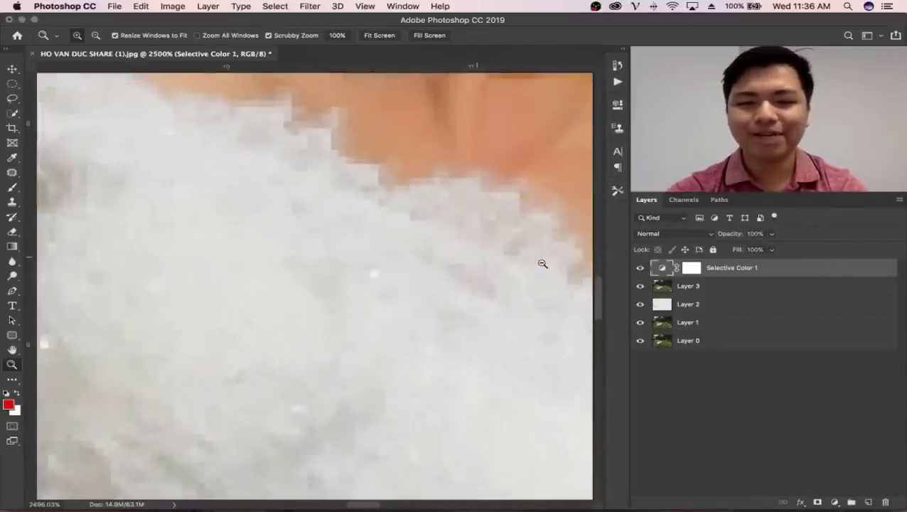
{"action": "left_click_drag", "start_coordinate": [344, 249], "coordinate": [304, 259]}
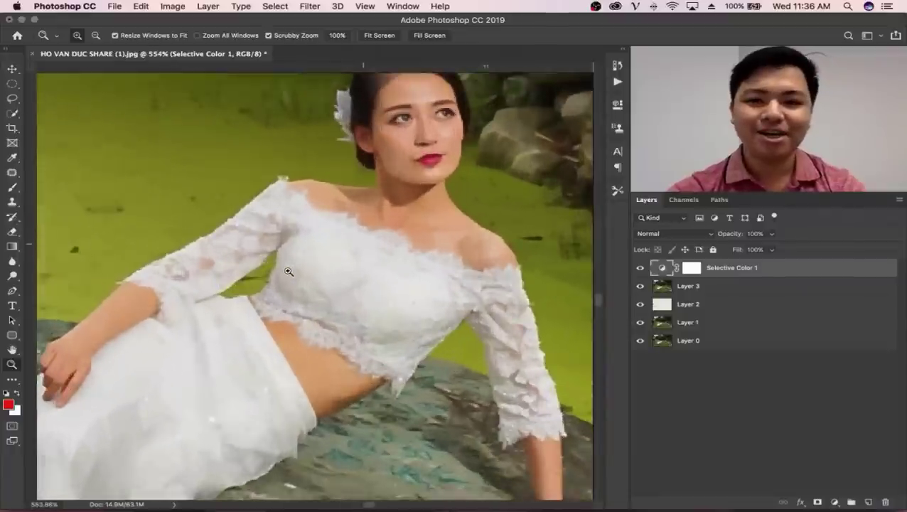
{"action": "left_click", "coordinate": [640, 269]}
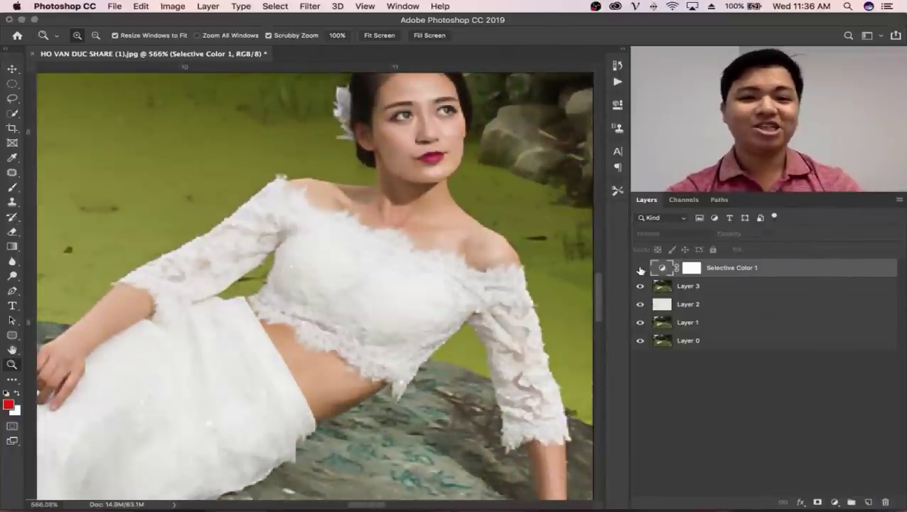
{"action": "left_click", "coordinate": [641, 269]}
{"action": "left_click", "coordinate": [641, 269]}
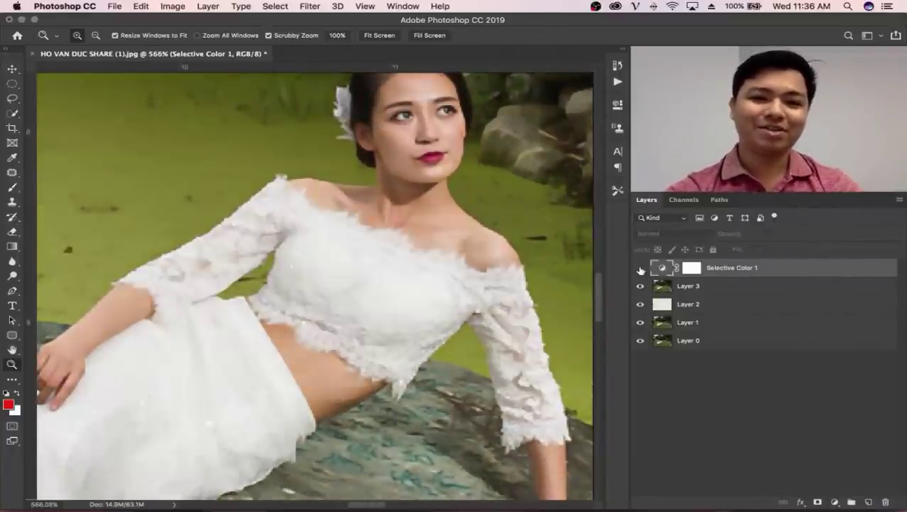
{"action": "left_click", "coordinate": [641, 269]}
{"action": "left_click", "coordinate": [640, 269]}
{"action": "left_click", "coordinate": [641, 268]}
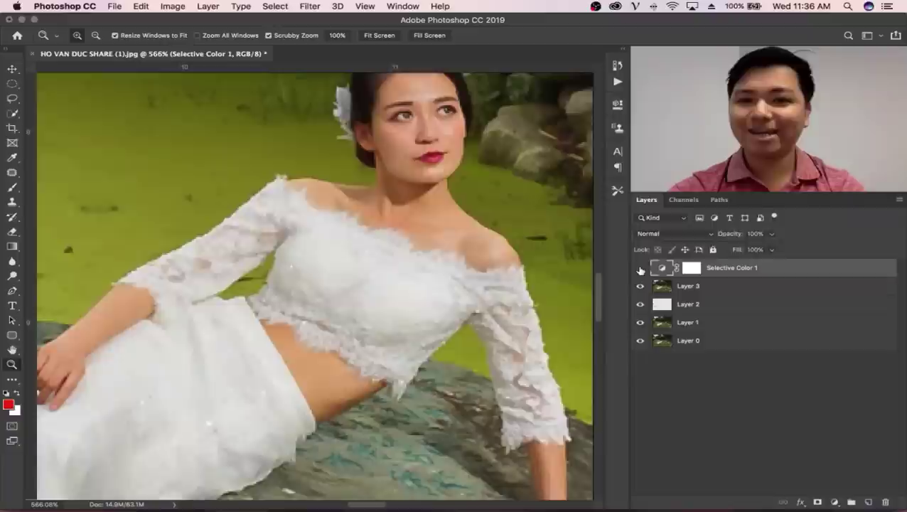
{"action": "left_click", "coordinate": [641, 268]}
{"action": "left_click", "coordinate": [641, 269]}
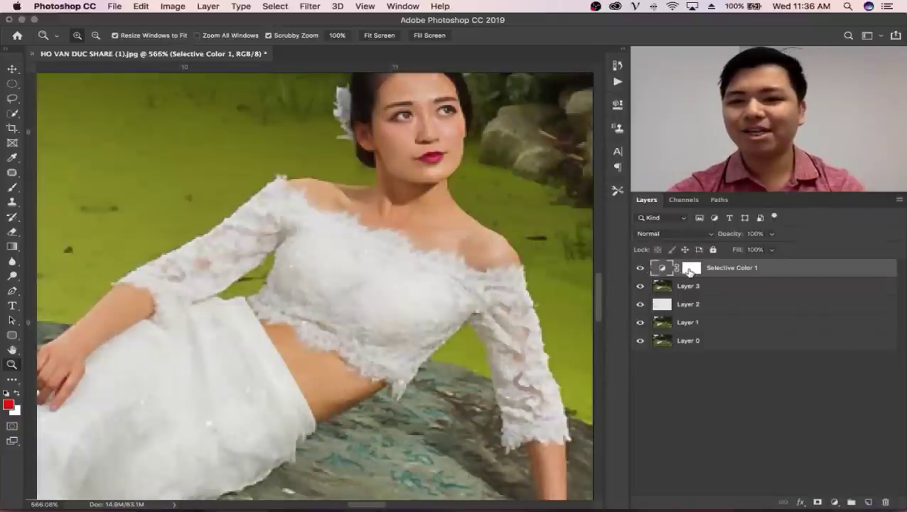
{"action": "left_click", "coordinate": [689, 269]}
Step: Set up a black Brush at size 20 and 0% hardness for painting the Selective Color mask
{"action": "left_click", "coordinate": [13, 190]}
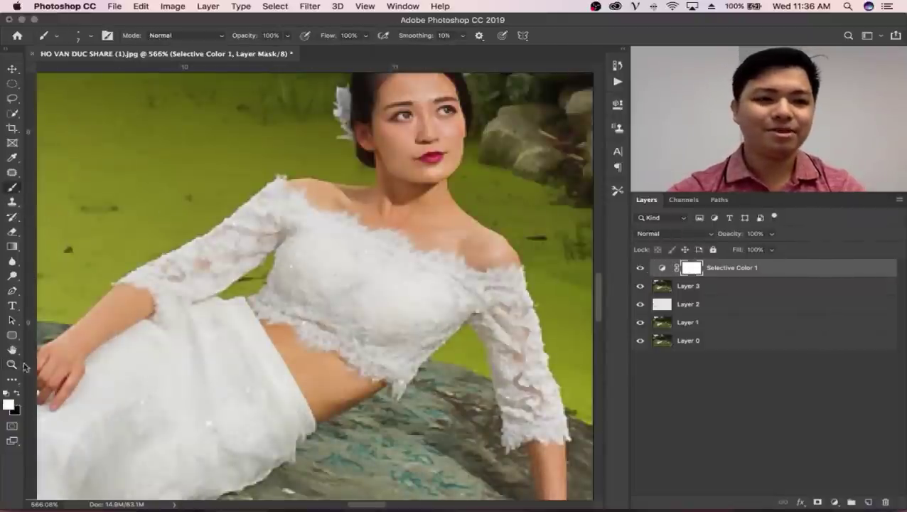
{"action": "left_click", "coordinate": [19, 393]}
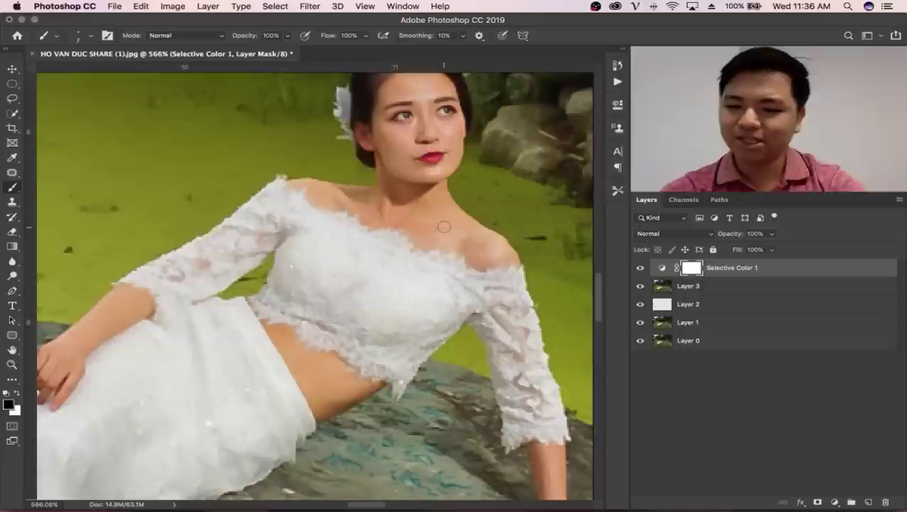
{"action": "key", "text": "bracketright"}
{"action": "key", "text": "bracketright"}
{"action": "key", "text": "bracketright"}
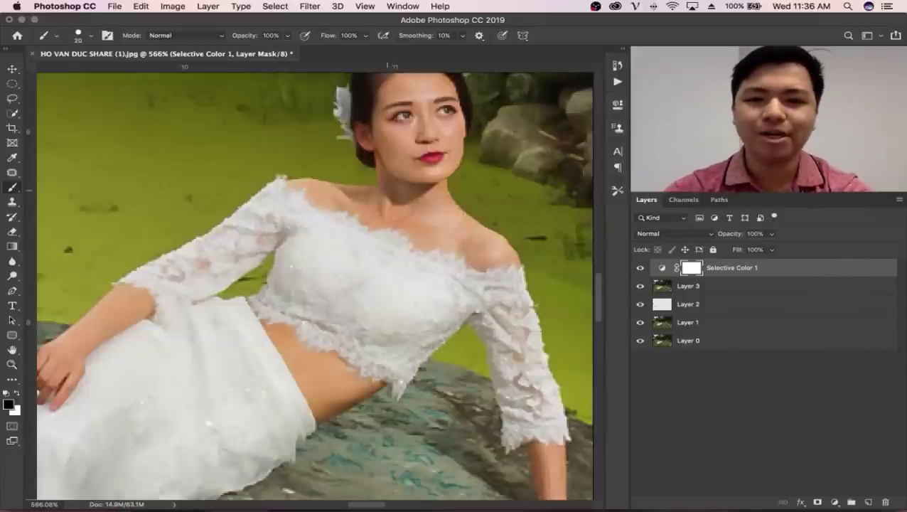
{"action": "right_click", "coordinate": [434, 187]}
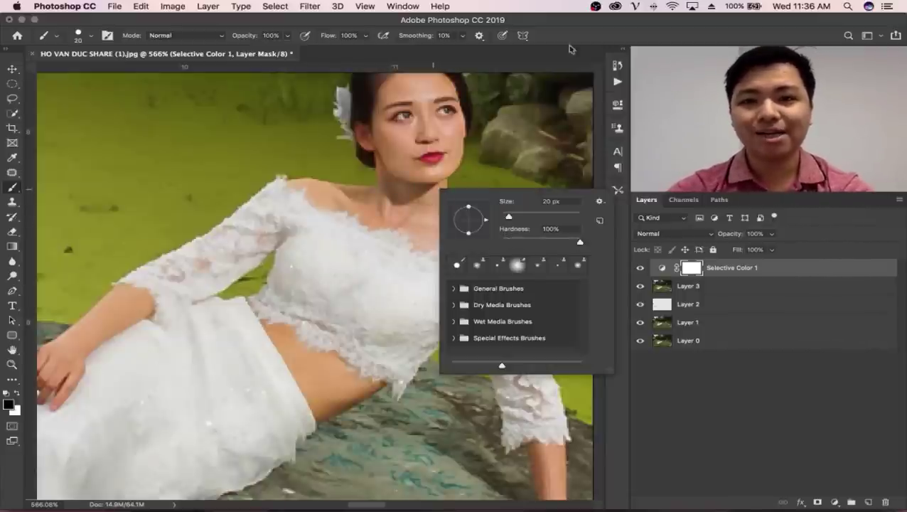
{"action": "key", "text": "Escape"}
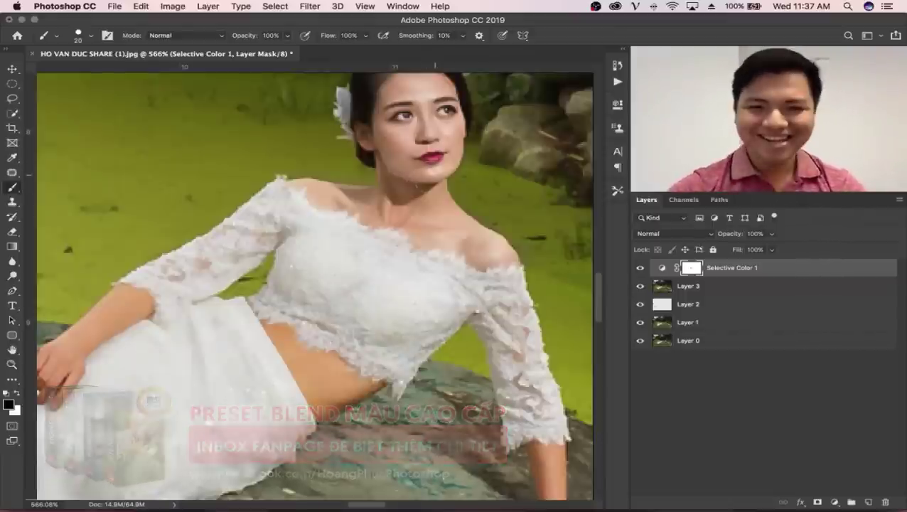
{"action": "scroll", "coordinate": [389, 229], "scroll_direction": "down", "scroll_amount": 5}
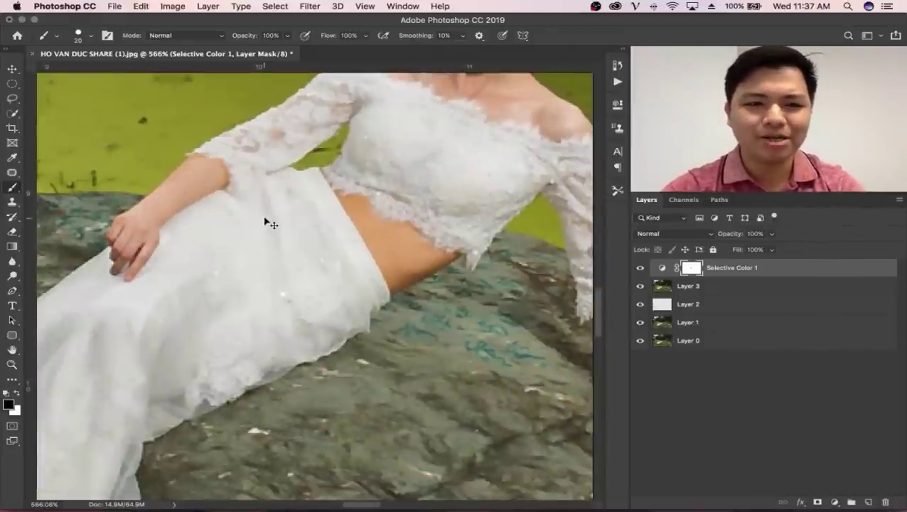
{"action": "right_click", "coordinate": [311, 205]}
{"action": "left_click", "coordinate": [426, 240]}
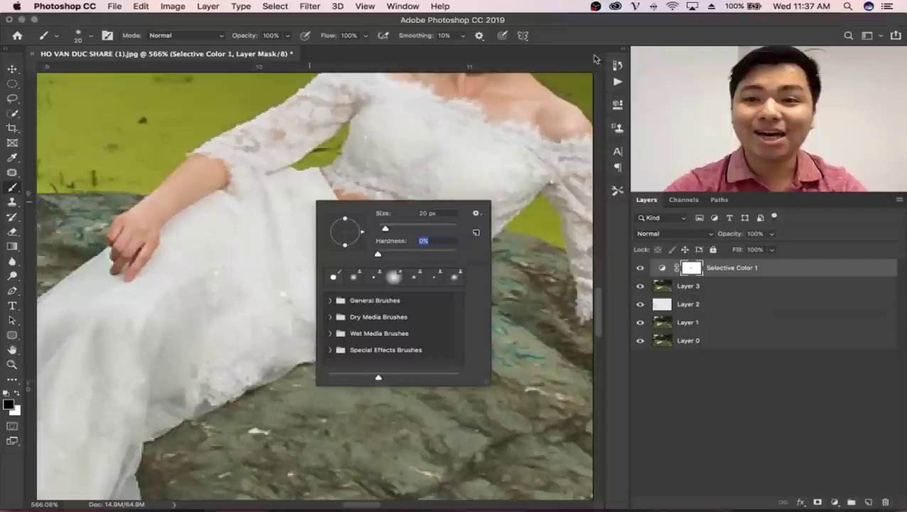
{"action": "key", "text": "Return"}
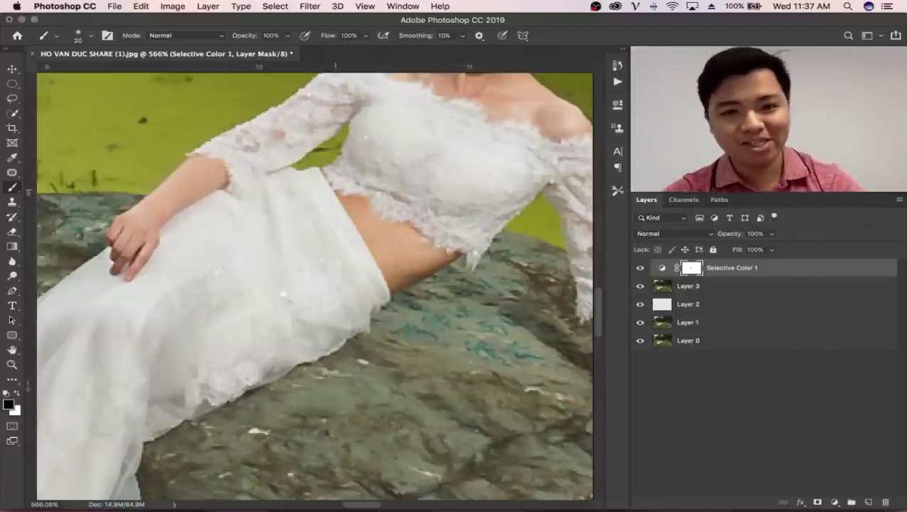
{"action": "mouse_move", "coordinate": [468, 299]}
{"action": "left_mouse_down"}
{"action": "mouse_move", "coordinate": [188, 304]}
{"action": "mouse_move", "coordinate": [276, 191]}
{"action": "left_mouse_up"}
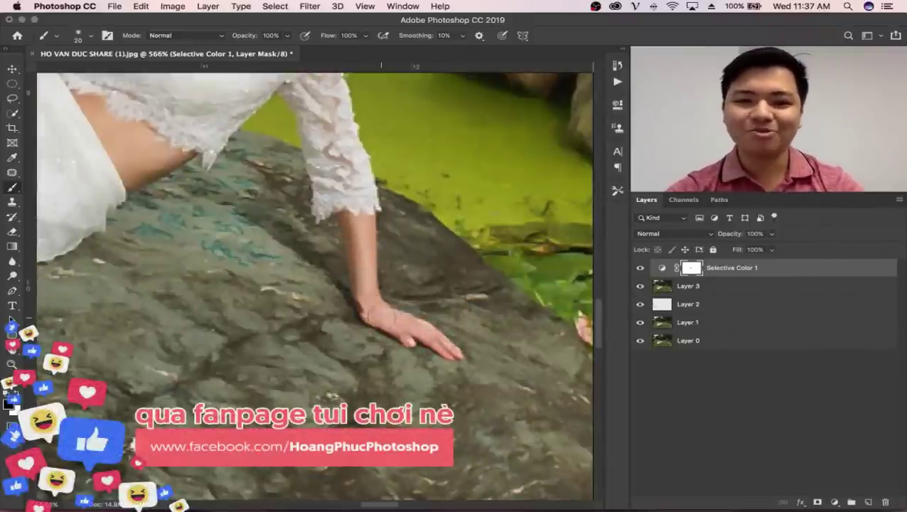
{"action": "key", "text": "z"}
{"action": "key", "text": "super+0"}
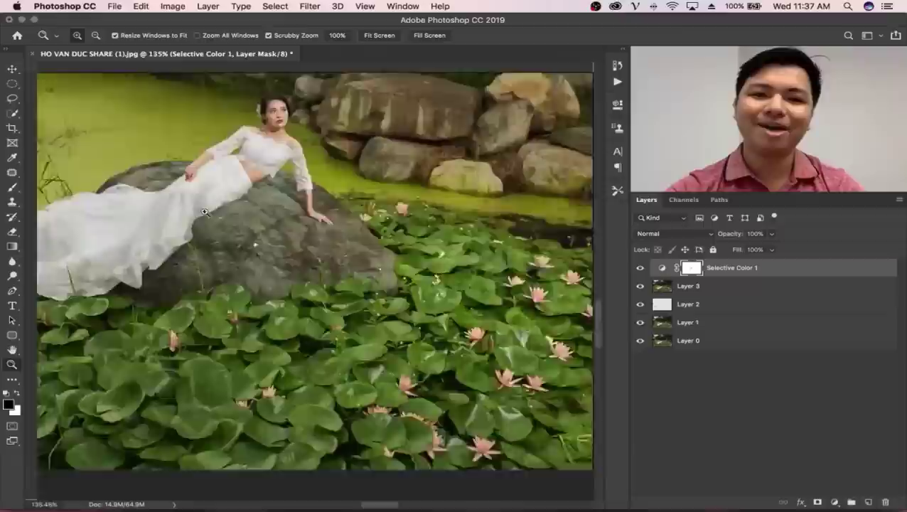
{"action": "scroll", "coordinate": [205, 211], "scroll_direction": "down", "scroll_amount": 2}
{"action": "scroll", "coordinate": [235, 227], "scroll_direction": "down", "scroll_amount": 1}
{"action": "scroll", "coordinate": [270, 241], "scroll_direction": "down", "scroll_amount": 2}
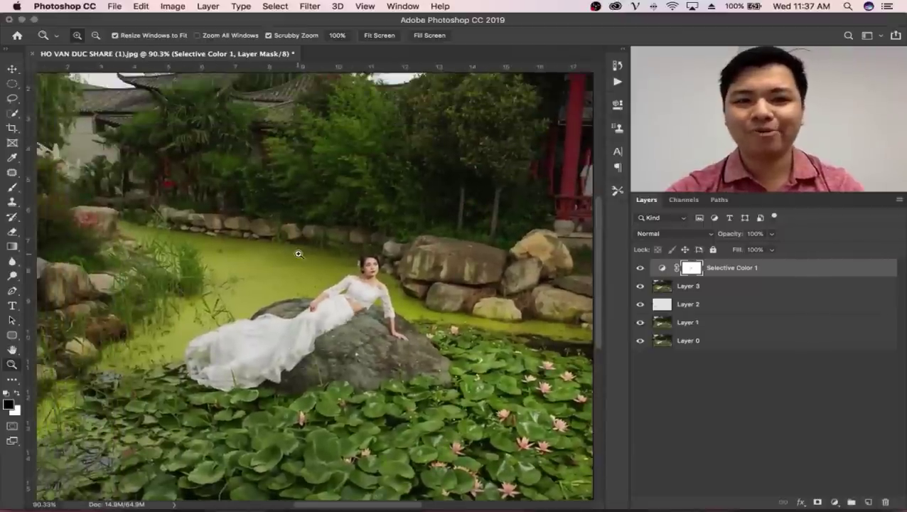
{"action": "scroll", "coordinate": [298, 254], "scroll_direction": "down", "scroll_amount": 3}
{"action": "scroll", "coordinate": [263, 265], "scroll_direction": "down", "scroll_amount": 1}
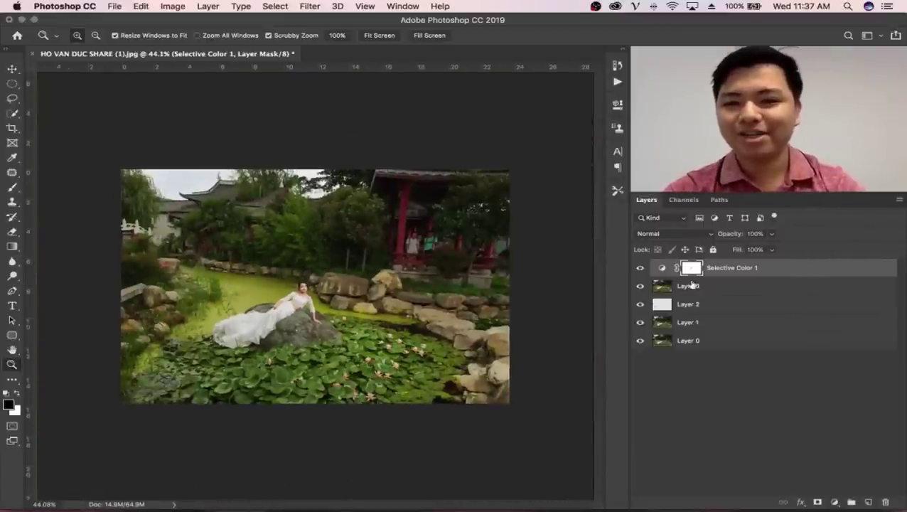
{"action": "left_click", "coordinate": [640, 267]}
{"action": "left_click", "coordinate": [640, 267]}
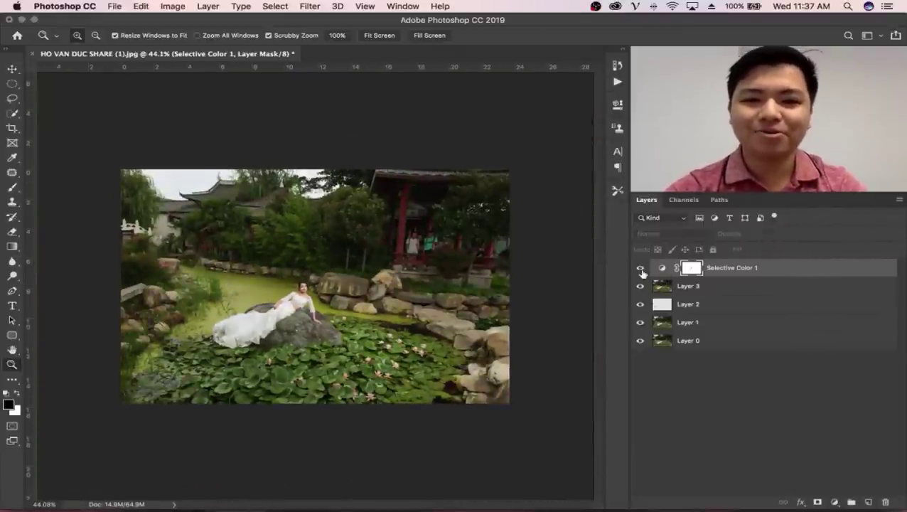
{"action": "left_click", "coordinate": [640, 267]}
{"action": "left_click", "coordinate": [640, 267]}
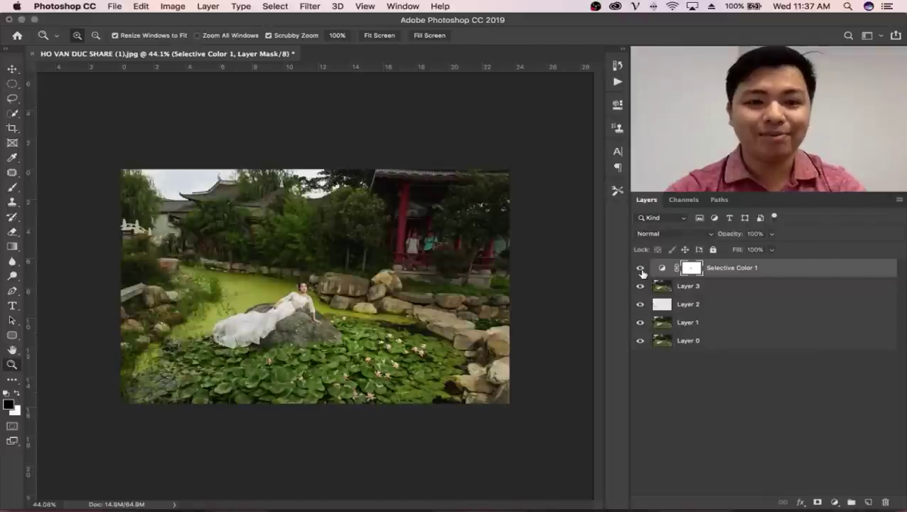
{"action": "left_click", "coordinate": [640, 267]}
{"action": "scroll", "coordinate": [395, 263], "scroll_direction": "up", "scroll_amount": 1}
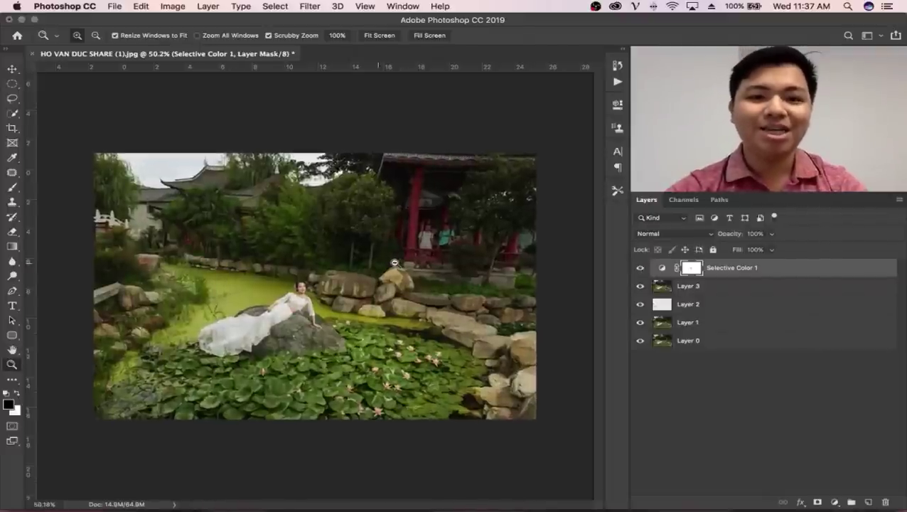
{"action": "scroll", "coordinate": [395, 263], "scroll_direction": "up", "scroll_amount": 1}
{"action": "key", "text": "f"}
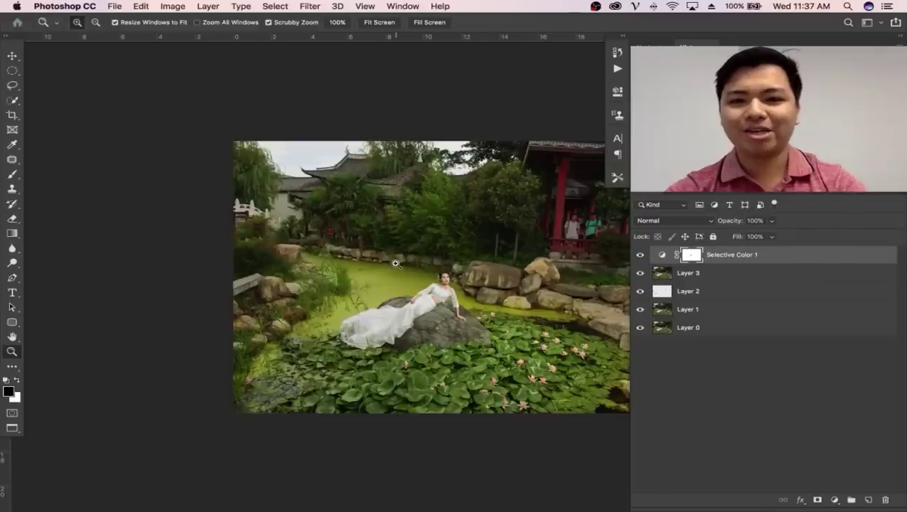
{"action": "left_click_drag", "start_coordinate": [445, 258], "coordinate": [321, 255]}
{"action": "key", "text": "f"}
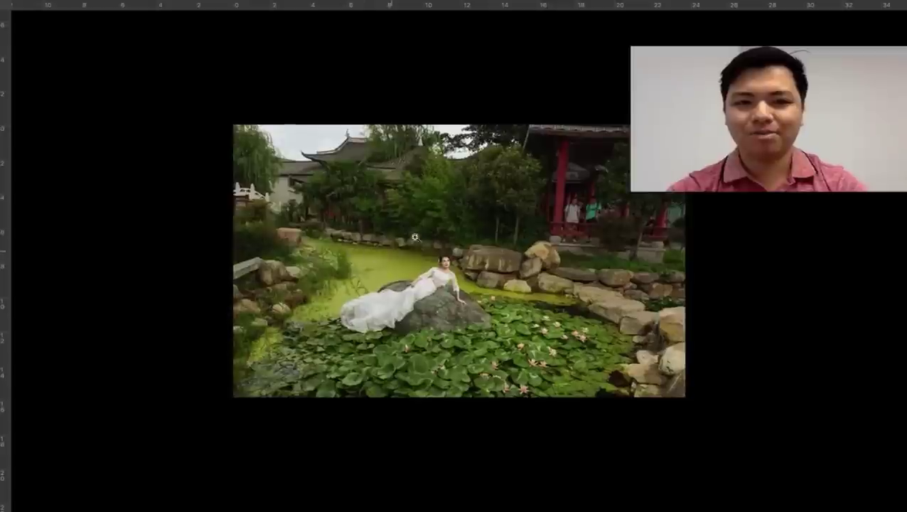
{"action": "left_click_drag", "start_coordinate": [504, 235], "coordinate": [524, 230]}
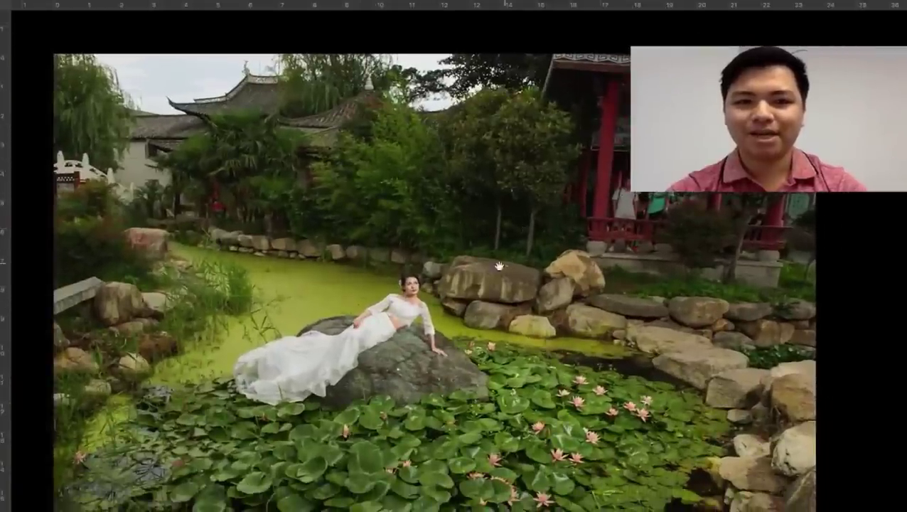
{"action": "scroll", "coordinate": [497, 266], "scroll_direction": "down", "scroll_amount": 2}
{"action": "right_click", "coordinate": [620, 188]}
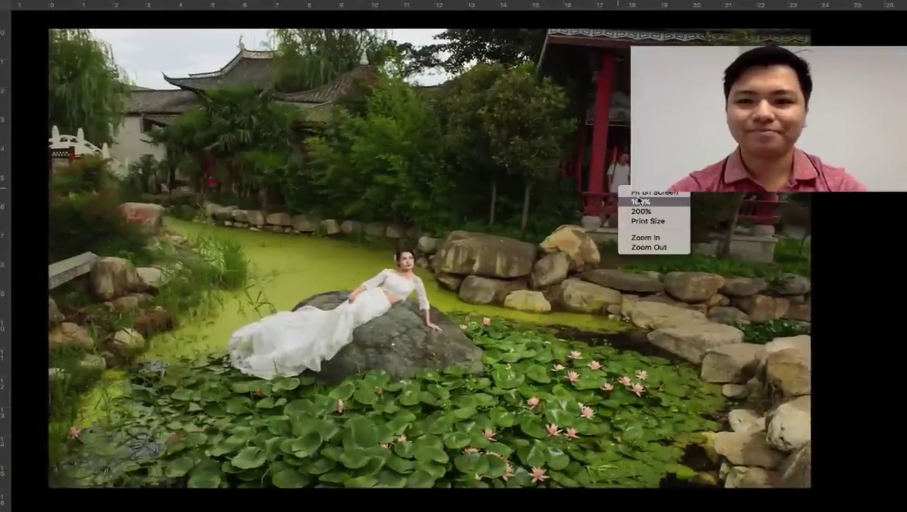
{"action": "key", "text": "Escape"}
{"action": "right_click", "coordinate": [582, 204]}
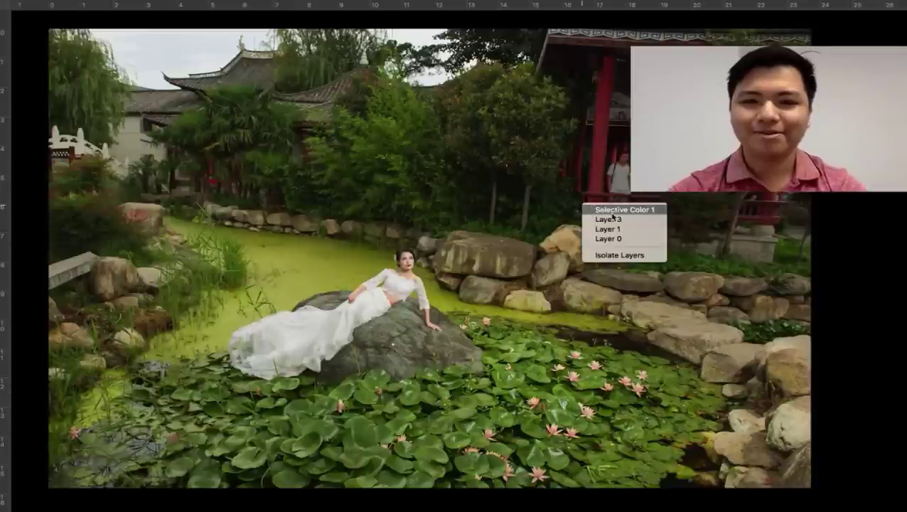
{"action": "left_click", "coordinate": [611, 213]}
{"action": "scroll", "coordinate": [466, 229], "scroll_direction": "down", "scroll_amount": 3}
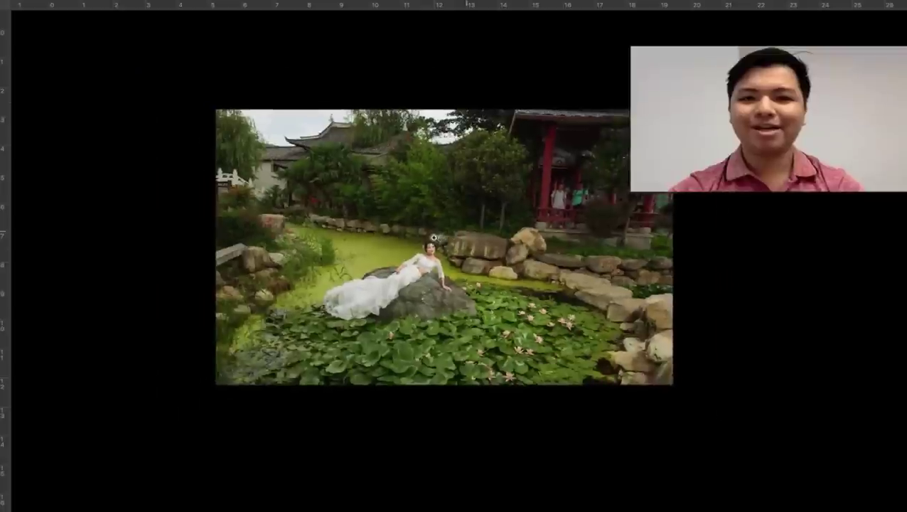
{"action": "scroll", "coordinate": [462, 232], "scroll_direction": "up", "scroll_amount": 2}
{"action": "scroll", "coordinate": [459, 234], "scroll_direction": "up", "scroll_amount": 1}
{"action": "scroll", "coordinate": [453, 239], "scroll_direction": "down", "scroll_amount": 1}
{"action": "scroll", "coordinate": [452, 239], "scroll_direction": "down", "scroll_amount": 1}
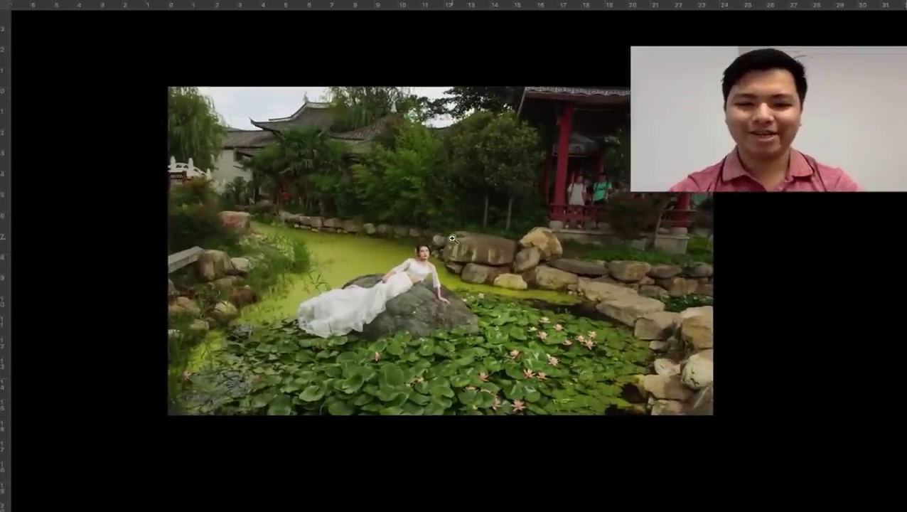
{"action": "key", "text": "f"}
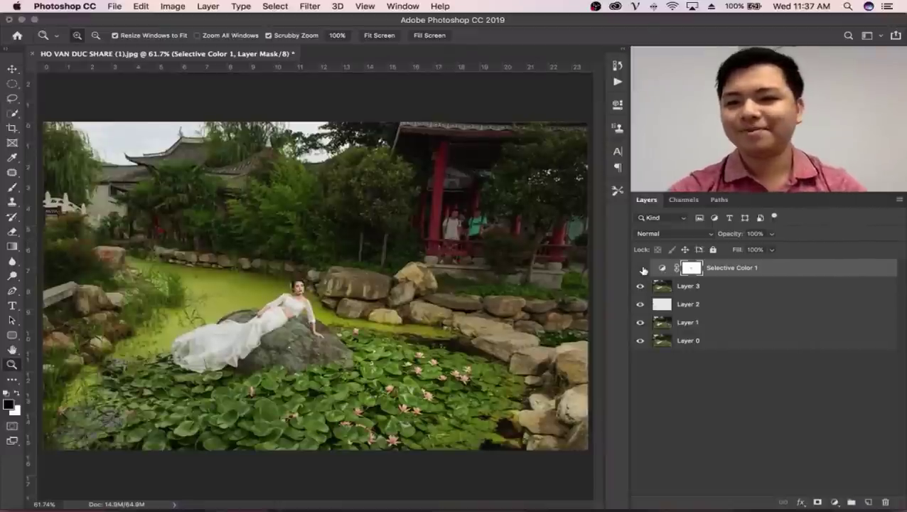
{"action": "left_click", "coordinate": [642, 268]}
{"action": "left_click", "coordinate": [639, 267]}
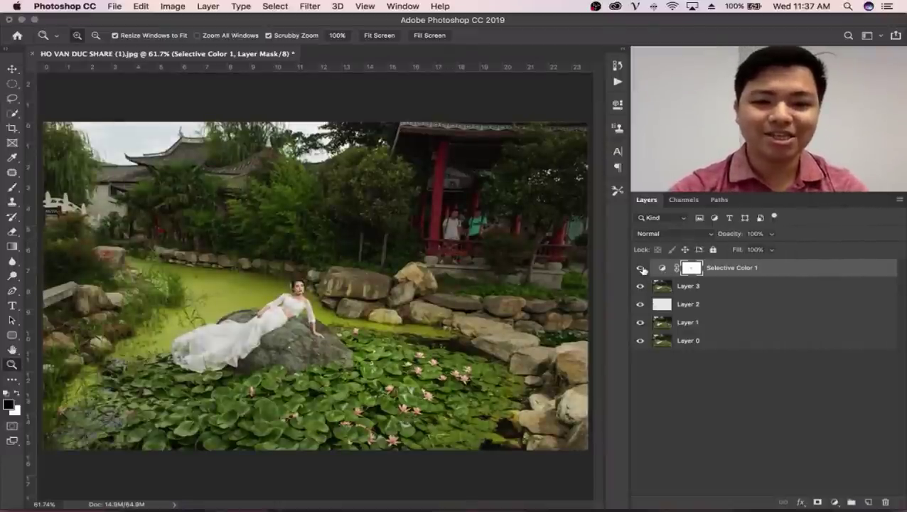
{"action": "left_click", "coordinate": [639, 267]}
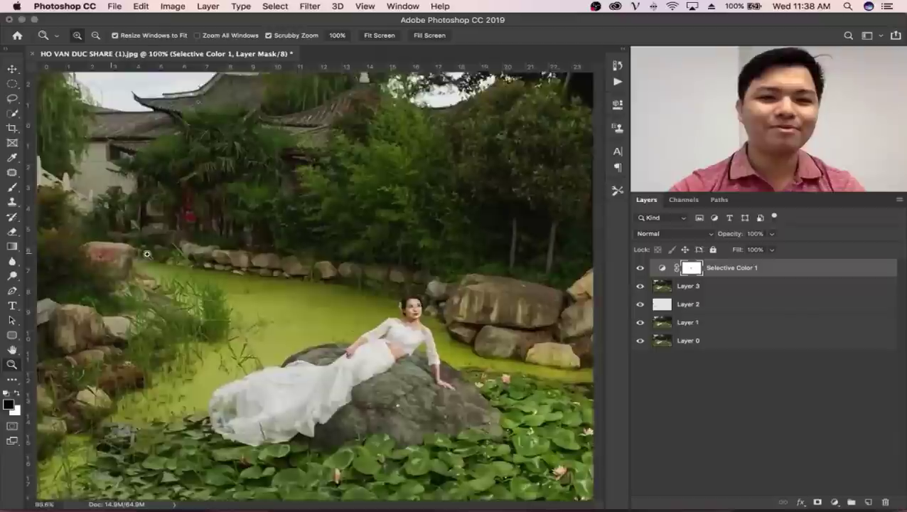
{"action": "left_click_drag", "start_coordinate": [117, 252], "coordinate": [153, 253]}
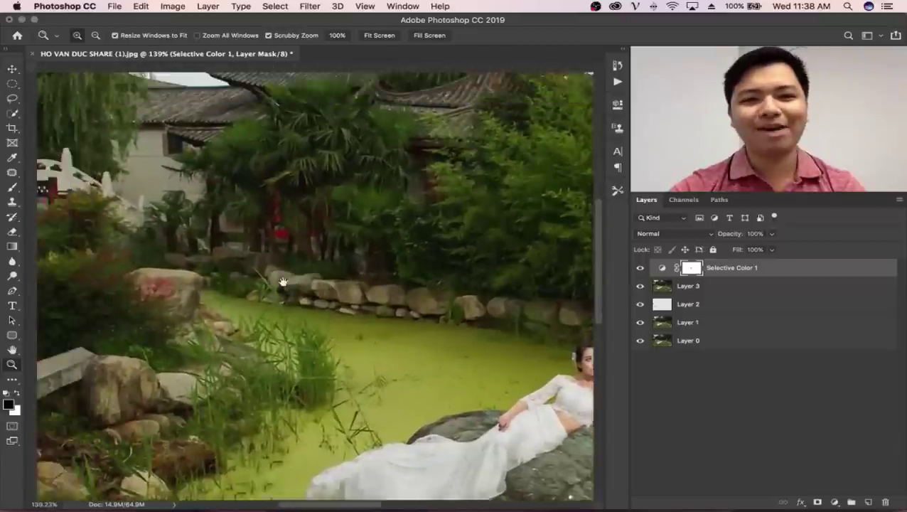
{"action": "left_click_drag", "start_coordinate": [214, 235], "coordinate": [300, 285]}
{"action": "key", "text": "super+r"}
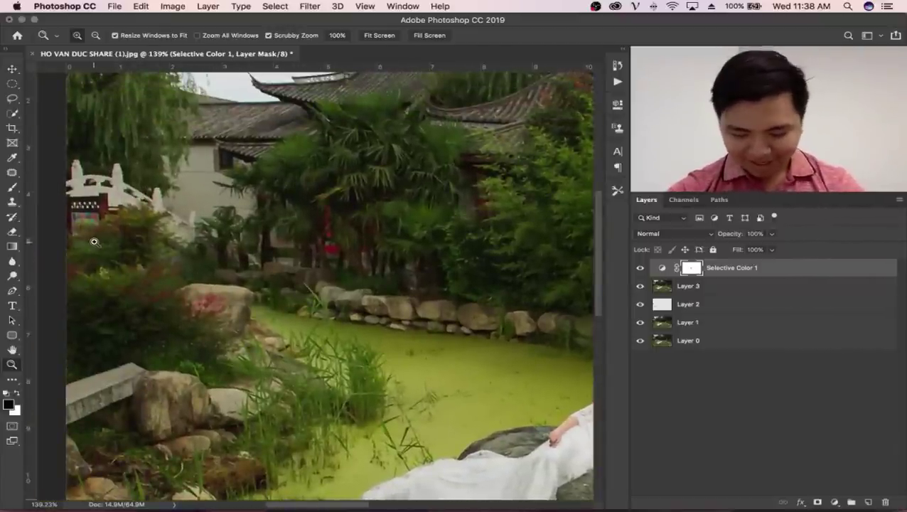
{"action": "scroll", "coordinate": [198, 245], "scroll_direction": "down", "scroll_amount": 5}
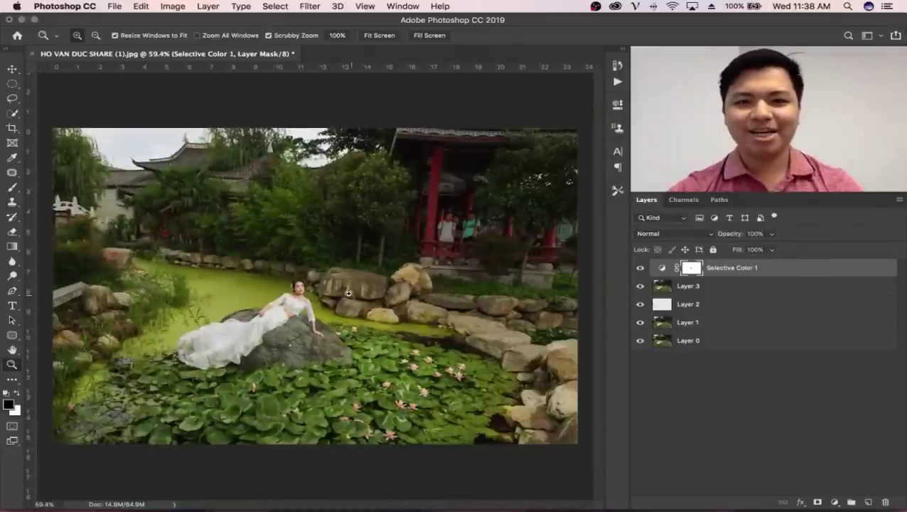
{"action": "scroll", "coordinate": [341, 289], "scroll_direction": "up", "scroll_amount": 1}
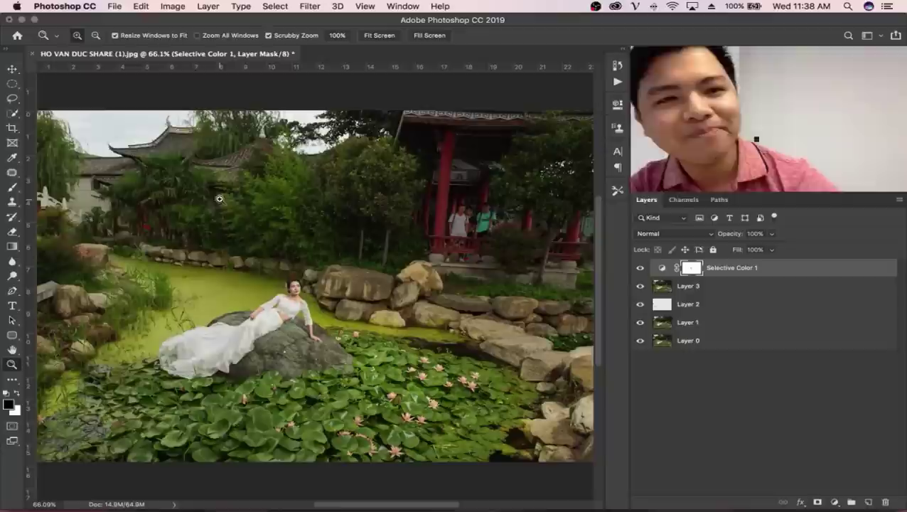
{"action": "mouse_move", "coordinate": [227, 206]}
{"action": "left_mouse_down"}
{"action": "mouse_move", "coordinate": [259, 209]}
{"action": "mouse_move", "coordinate": [464, 359]}
{"action": "mouse_move", "coordinate": [446, 304]}
{"action": "left_mouse_up"}
{"action": "left_click", "coordinate": [517, 359]}
{"action": "left_click", "coordinate": [419, 354]}
{"action": "left_click_drag", "start_coordinate": [250, 280], "coordinate": [205, 281]}
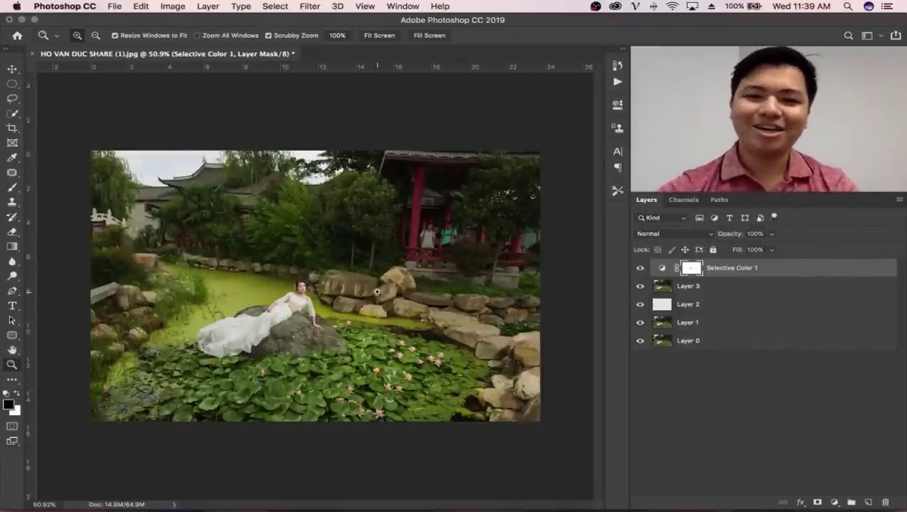
{"action": "mouse_move", "coordinate": [364, 300]}
{"action": "left_mouse_down"}
{"action": "mouse_move", "coordinate": [454, 301]}
{"action": "mouse_move", "coordinate": [289, 270]}
{"action": "left_mouse_up"}
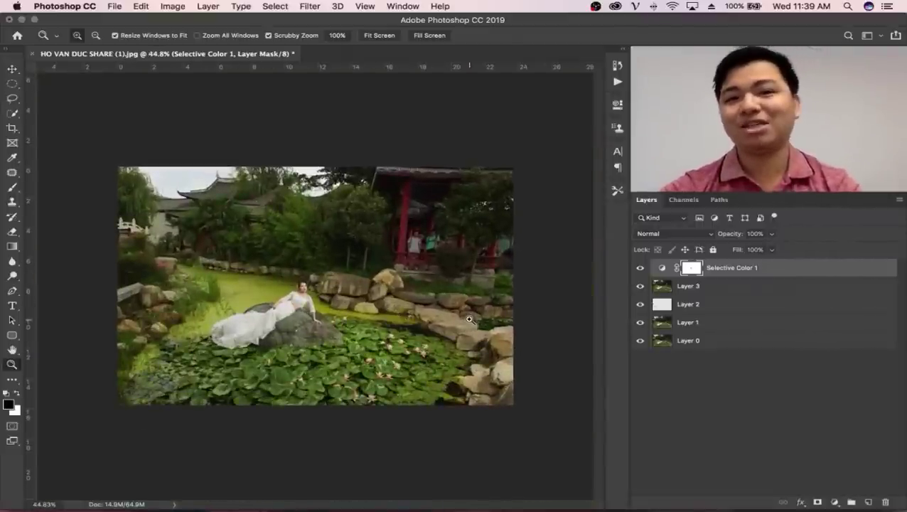
Step: Add a Hue/Saturation layer targeting Yellows with Saturation -53 and Lightness -7
{"action": "left_click", "coordinate": [837, 502]}
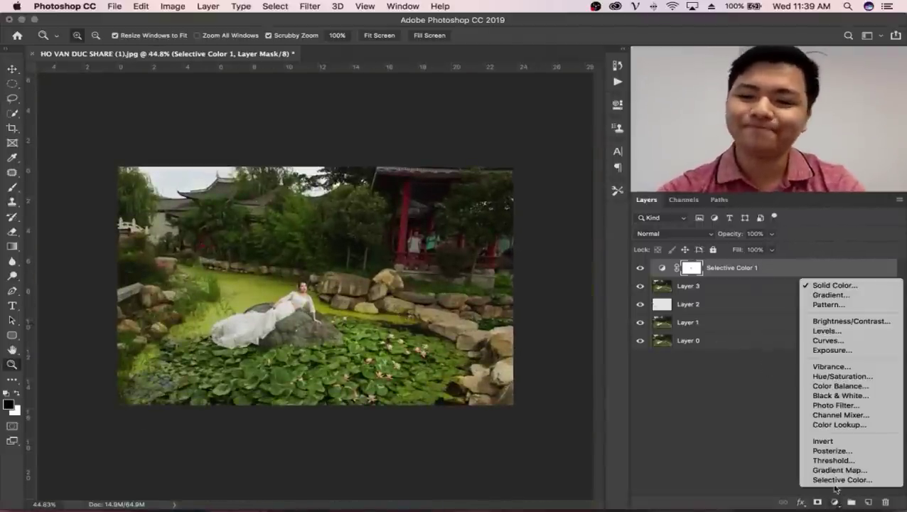
{"action": "left_click", "coordinate": [857, 382]}
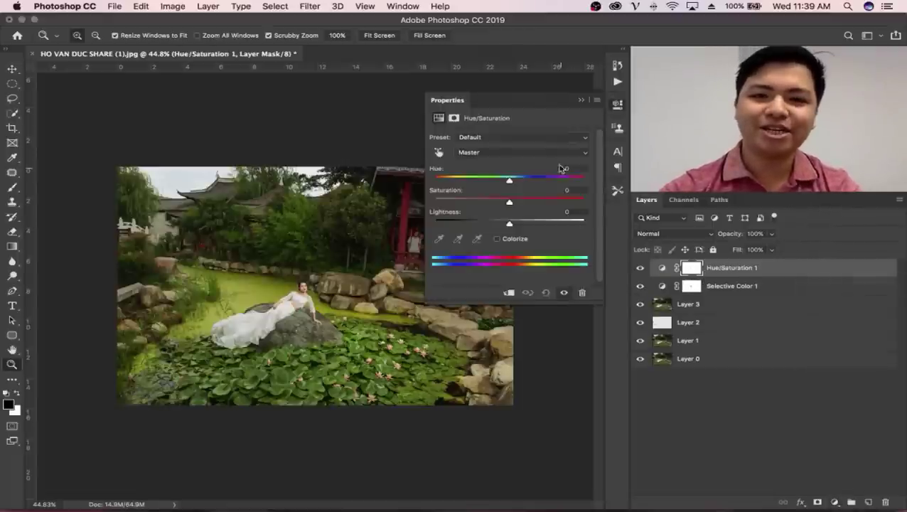
{"action": "left_click", "coordinate": [524, 152]}
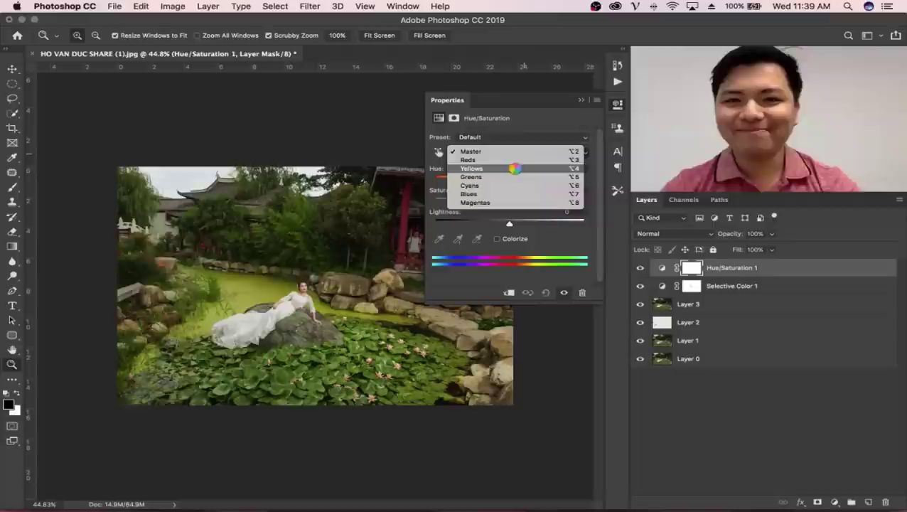
{"action": "left_click", "coordinate": [515, 169]}
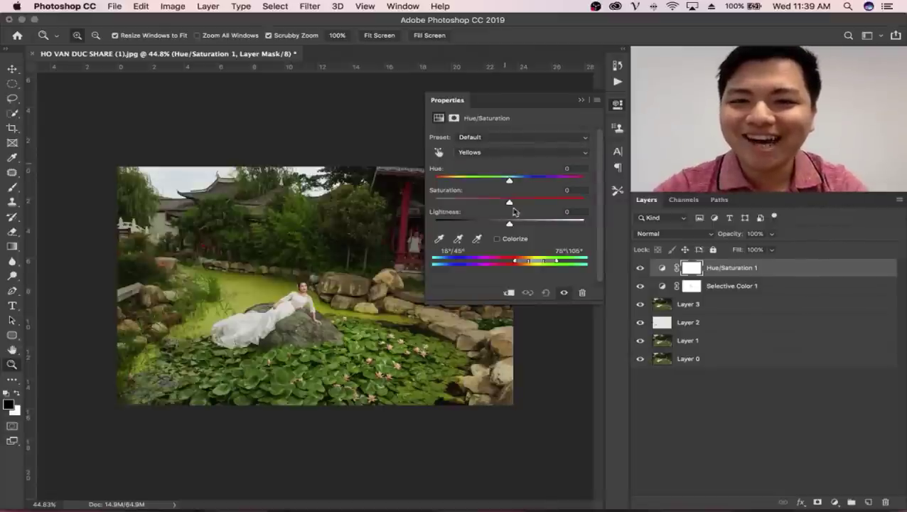
{"action": "left_click_drag", "start_coordinate": [522, 265], "coordinate": [518, 264]}
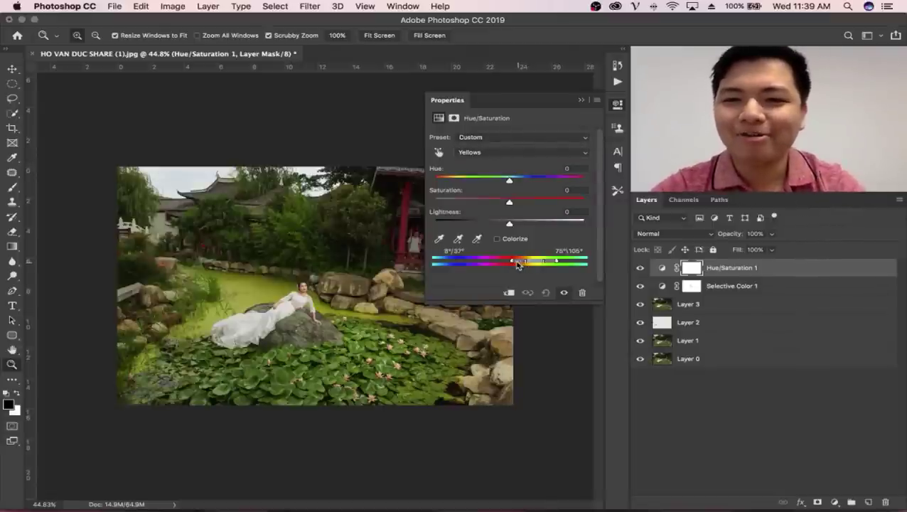
{"action": "mouse_move", "coordinate": [509, 203]}
{"action": "left_mouse_down"}
{"action": "mouse_move", "coordinate": [480, 206]}
{"action": "mouse_move", "coordinate": [499, 225]}
{"action": "left_mouse_up"}
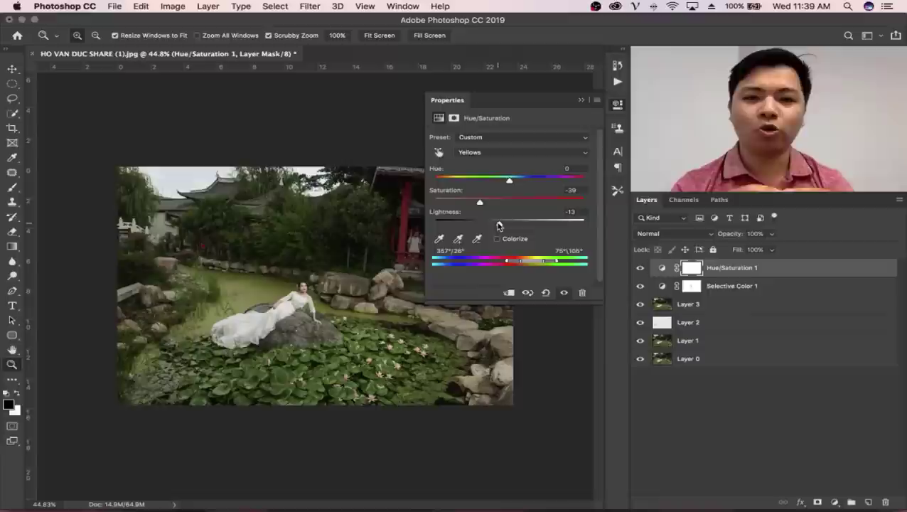
{"action": "left_click_drag", "start_coordinate": [500, 224], "coordinate": [463, 204]}
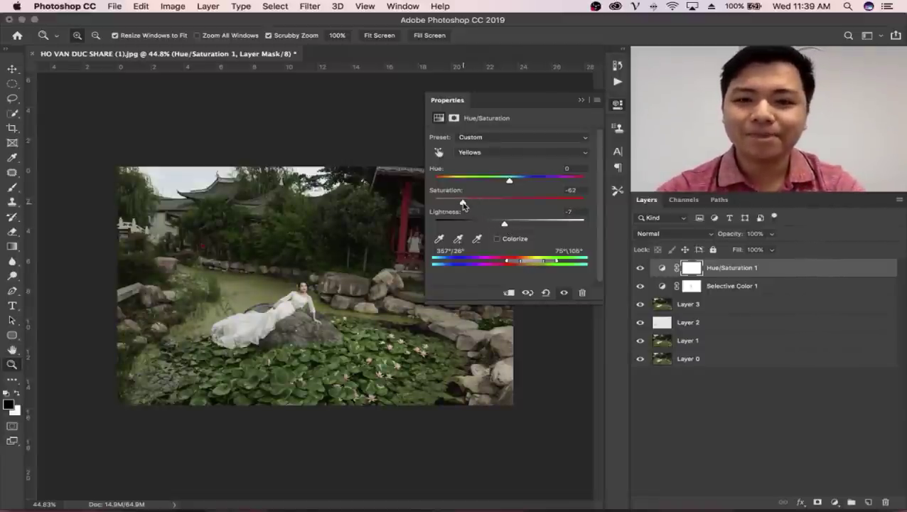
{"action": "left_click", "coordinate": [580, 100]}
Step: Toggle the Hue/Saturation layer's visibility to compare the pond before and after
{"action": "left_click", "coordinate": [642, 269]}
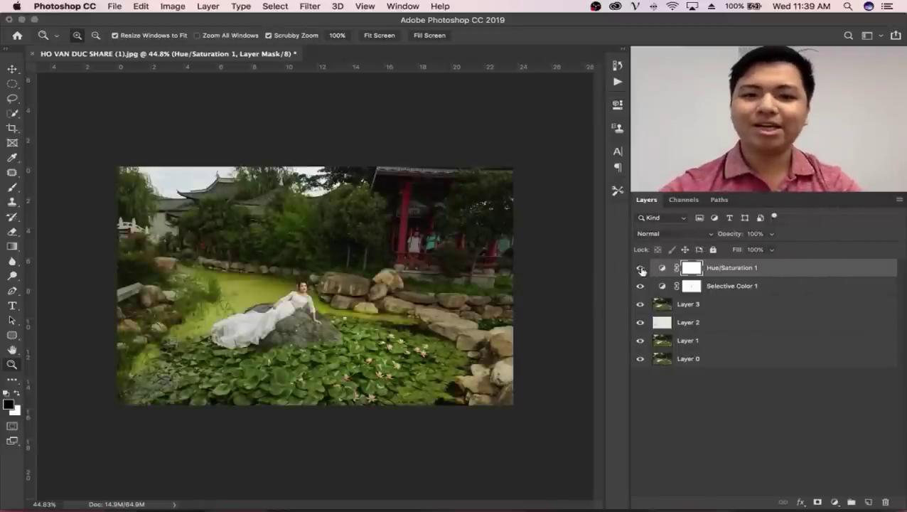
{"action": "left_click", "coordinate": [641, 269]}
{"action": "left_click", "coordinate": [642, 270]}
{"action": "left_click", "coordinate": [641, 270]}
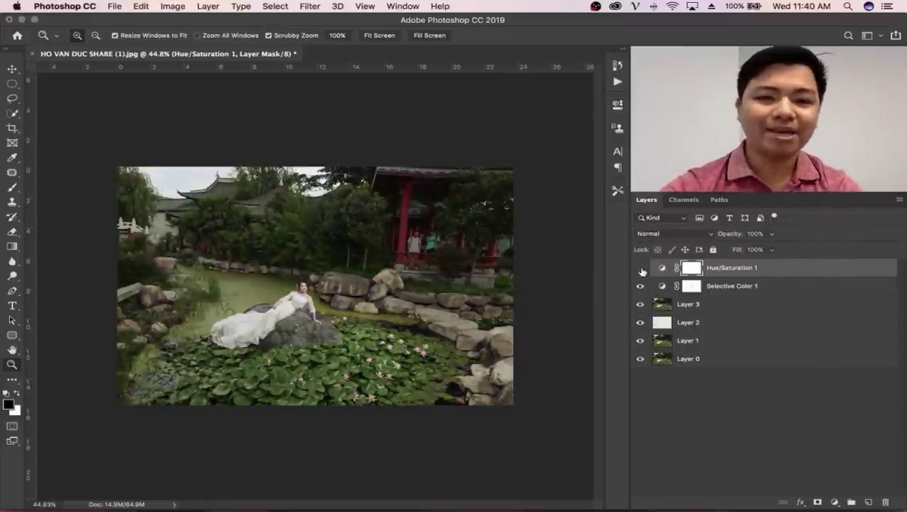
{"action": "left_click", "coordinate": [641, 269]}
{"action": "left_click", "coordinate": [641, 269]}
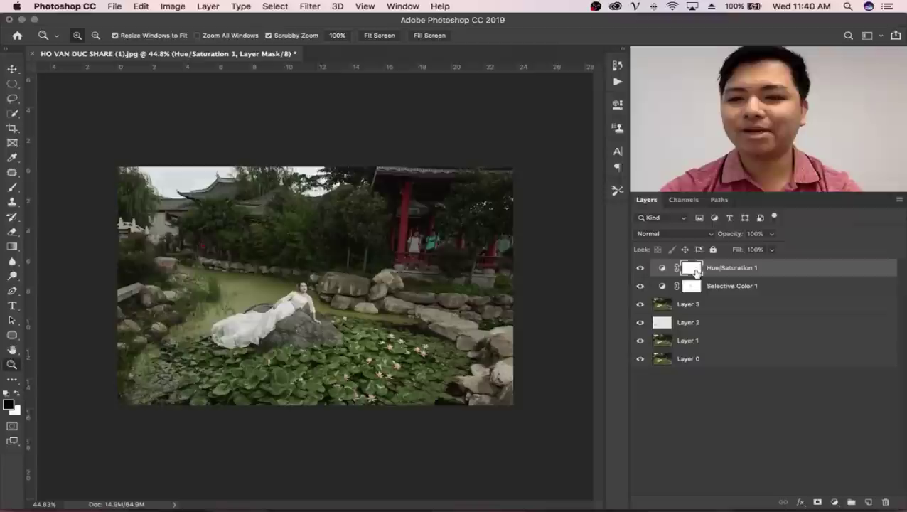
Step: Invert the Hue/Saturation mask and paint white over the pond's back edge toward the bride
{"action": "key", "text": "super+i"}
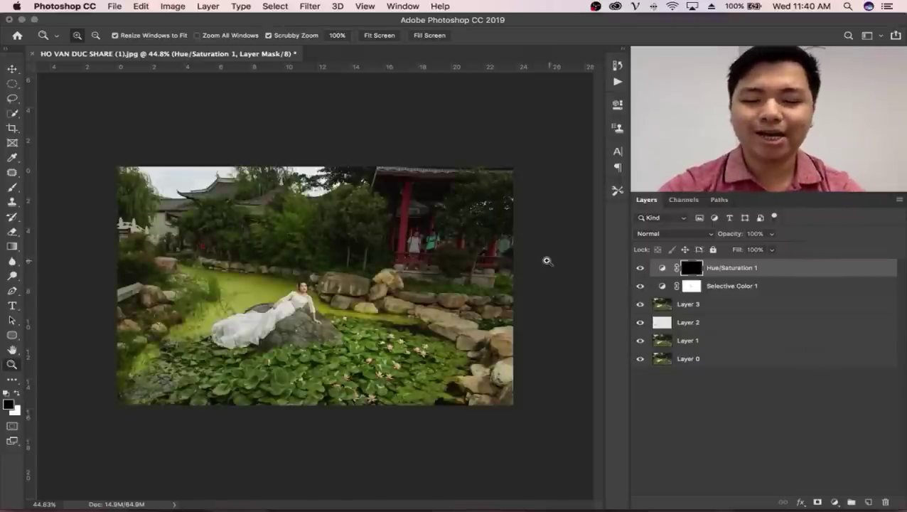
{"action": "key", "text": "b"}
{"action": "key", "text": "bracketright"}
{"action": "key", "text": "bracketright"}
{"action": "key", "text": "bracketright"}
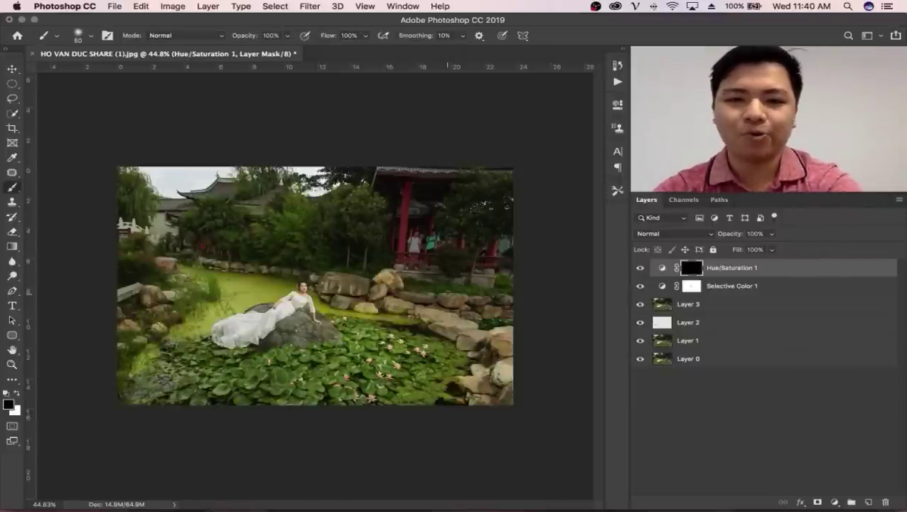
{"action": "key", "text": "bracketright"}
{"action": "key", "text": "bracketright"}
{"action": "key", "text": "bracketright"}
{"action": "key", "text": "bracketright"}
{"action": "key", "text": "bracketright"}
{"action": "key", "text": "bracketright"}
{"action": "key", "text": "bracketright"}
{"action": "key", "text": "x"}
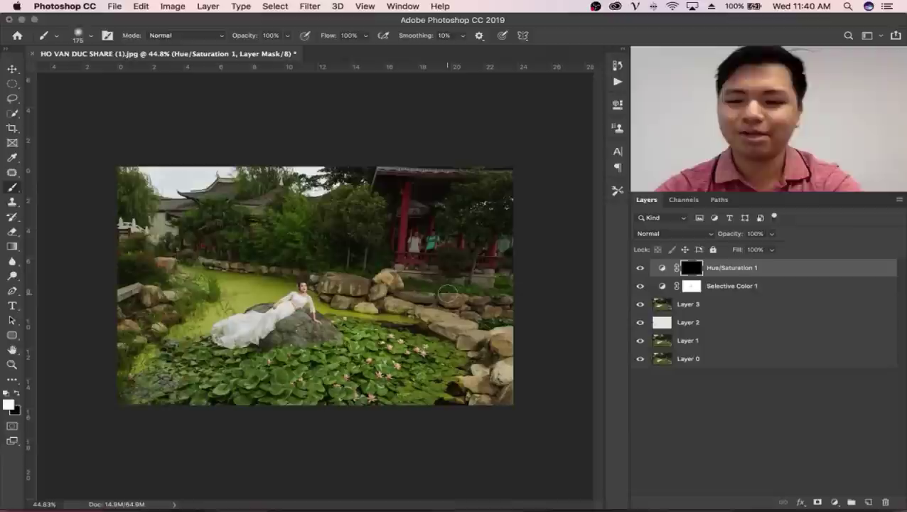
{"action": "key", "text": "bracketright"}
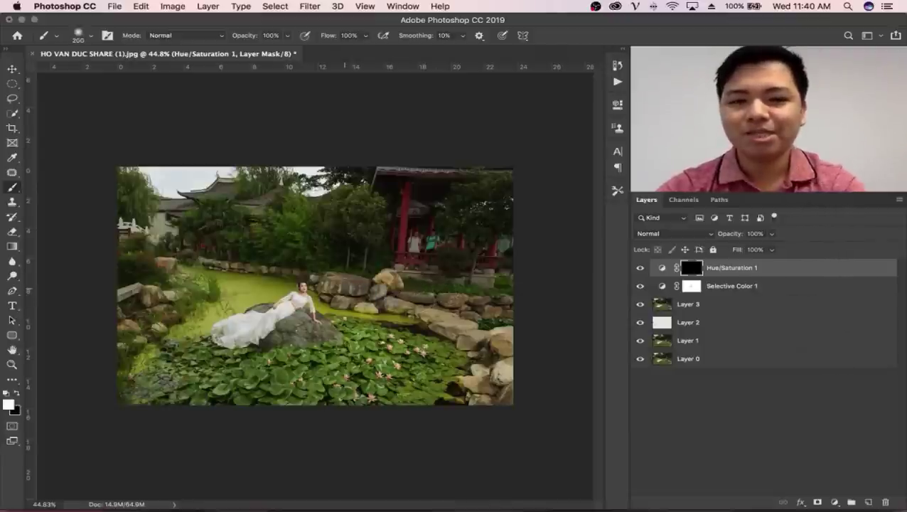
{"action": "mouse_move", "coordinate": [334, 288]}
{"action": "left_mouse_down"}
{"action": "mouse_move", "coordinate": [374, 281]}
{"action": "mouse_move", "coordinate": [332, 296]}
{"action": "left_mouse_up"}
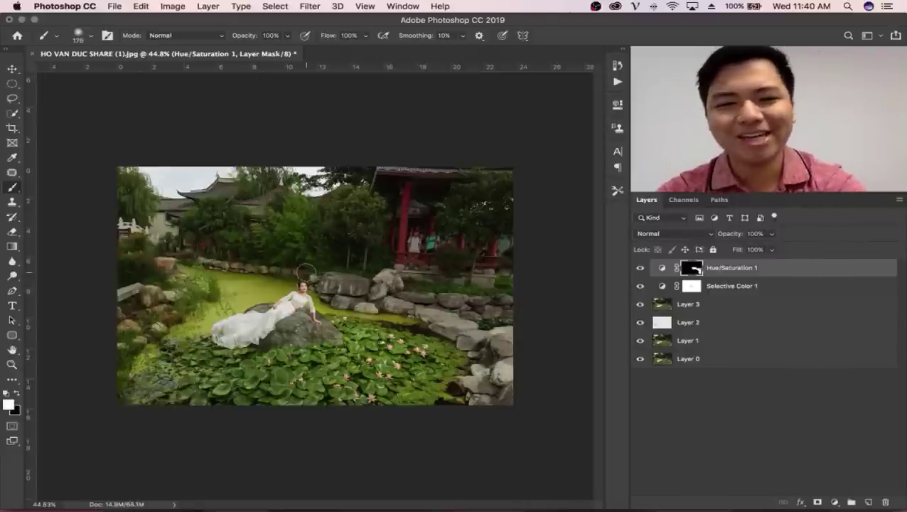
{"action": "key", "text": "bracketleft"}
{"action": "key", "text": "bracketleft"}
{"action": "left_click_drag", "start_coordinate": [207, 262], "coordinate": [186, 260]}
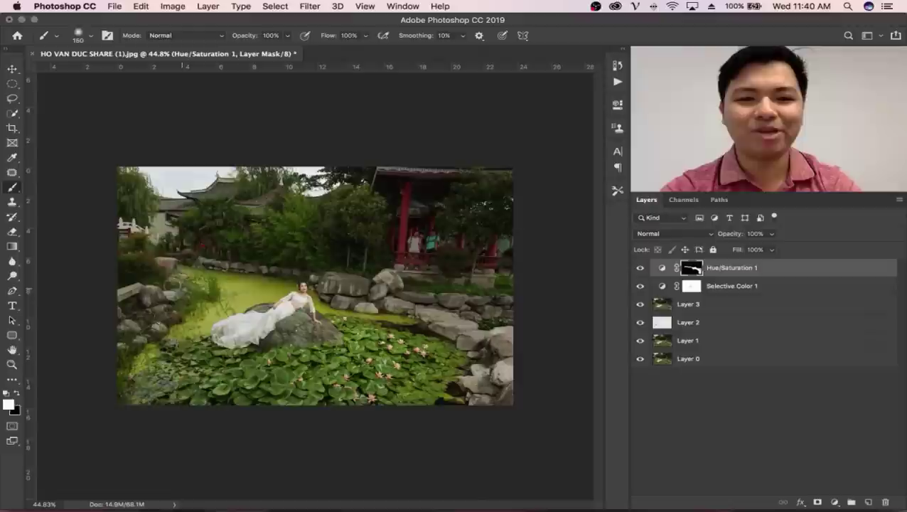
Step: Compare the result with the adjustment on and off, then zoom in on the pavilion
{"action": "left_click", "coordinate": [640, 268]}
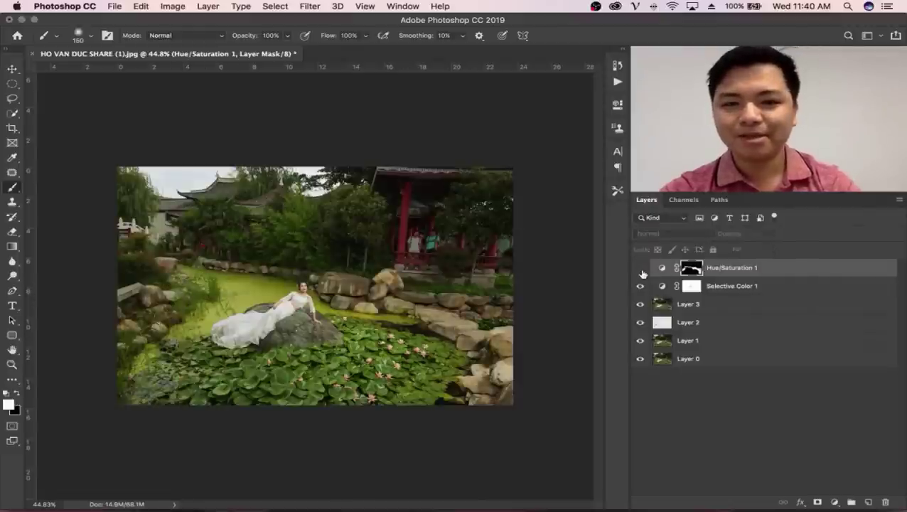
{"action": "left_click", "coordinate": [640, 268]}
{"action": "left_click", "coordinate": [640, 268]}
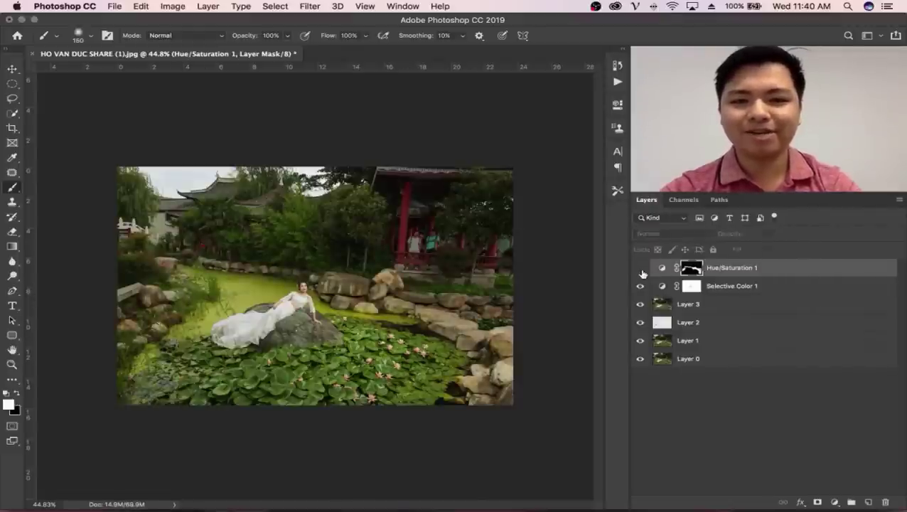
{"action": "left_click", "coordinate": [640, 268]}
{"action": "key", "text": "z"}
{"action": "left_click_drag", "start_coordinate": [377, 280], "coordinate": [369, 297]}
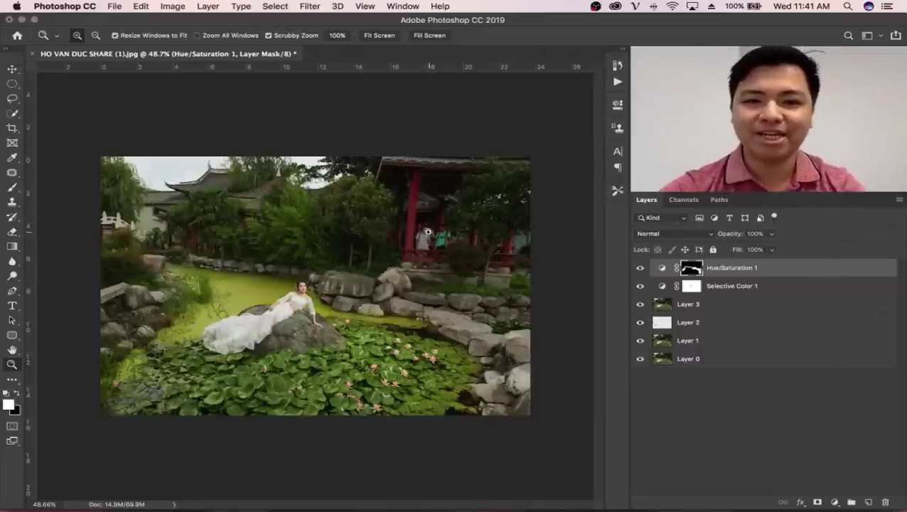
{"action": "mouse_move", "coordinate": [428, 232]}
{"action": "left_mouse_down"}
{"action": "mouse_move", "coordinate": [305, 263]}
{"action": "mouse_move", "coordinate": [362, 253]}
{"action": "left_mouse_up"}
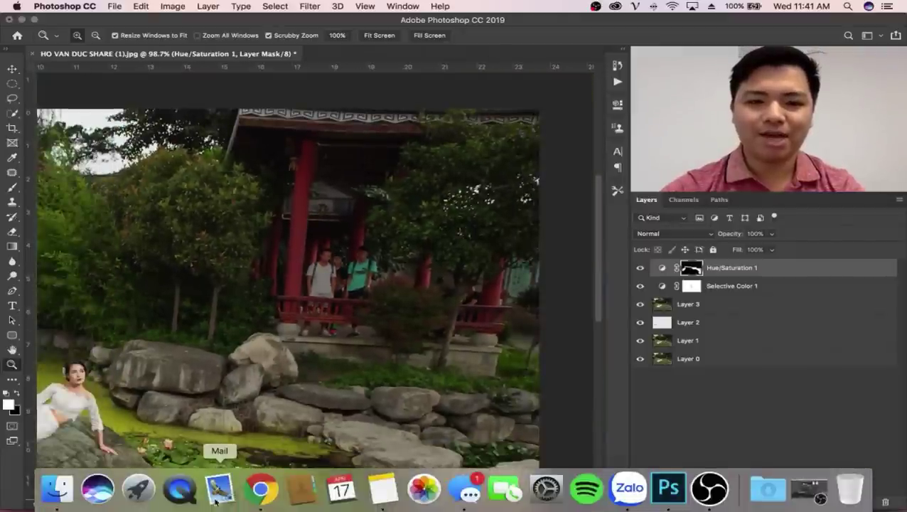
Step: In a new Chrome tab, search Google Images for "tree png"
{"action": "left_click", "coordinate": [261, 489]}
{"action": "left_click", "coordinate": [816, 27]}
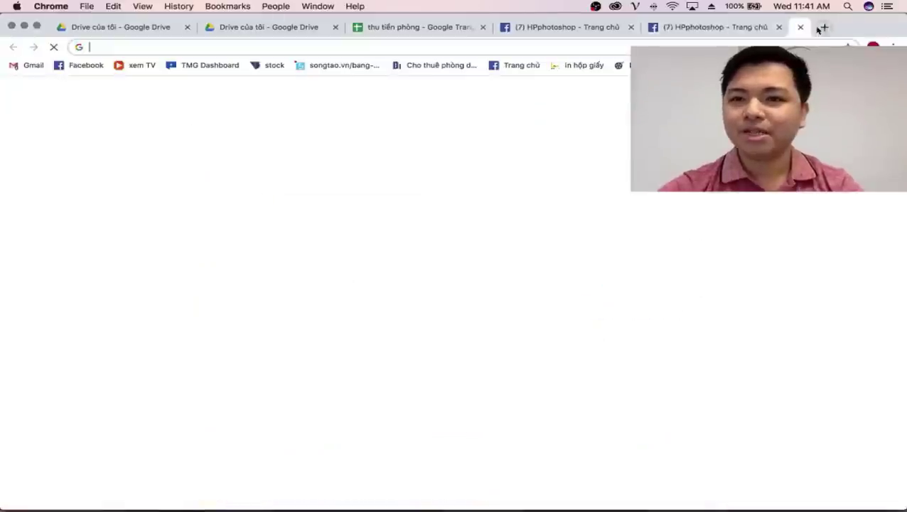
{"action": "type", "text": "image.google.com"}
{"action": "key", "text": "Return"}
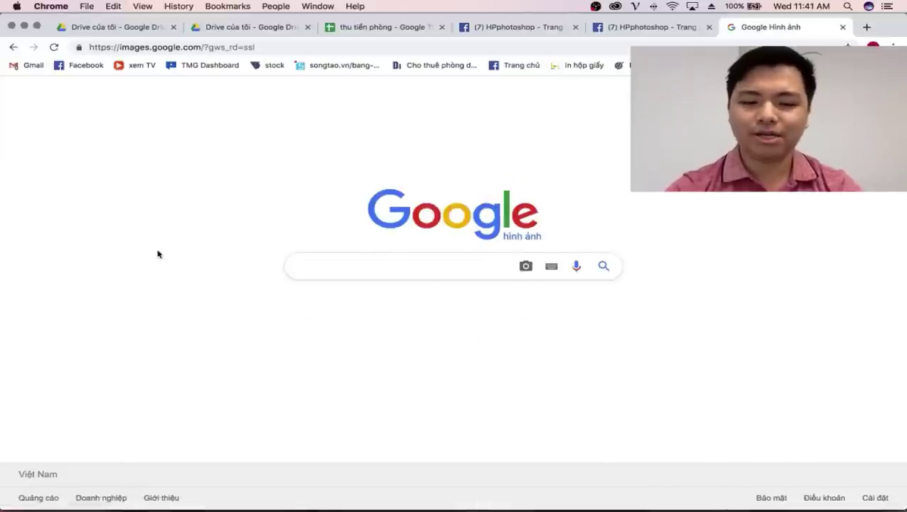
{"action": "type", "text": "tree"}
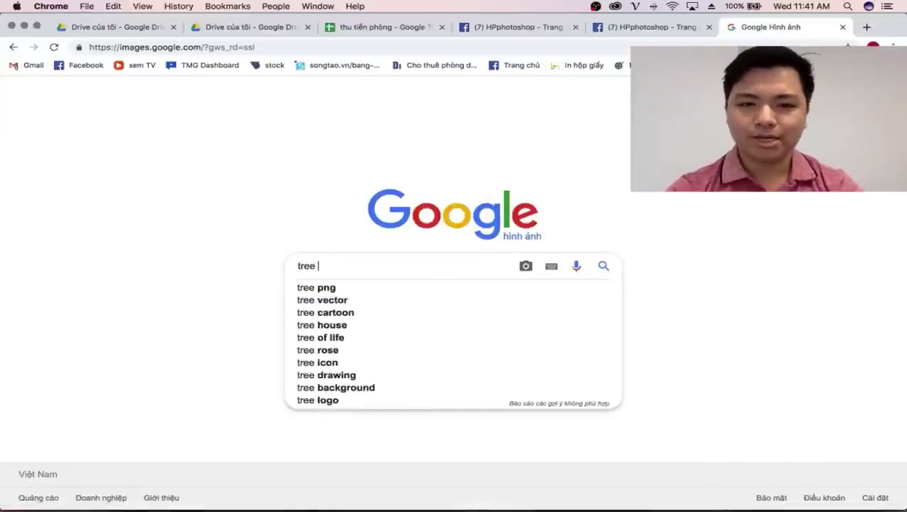
{"action": "type", "text": " png"}
{"action": "key", "text": "Return"}
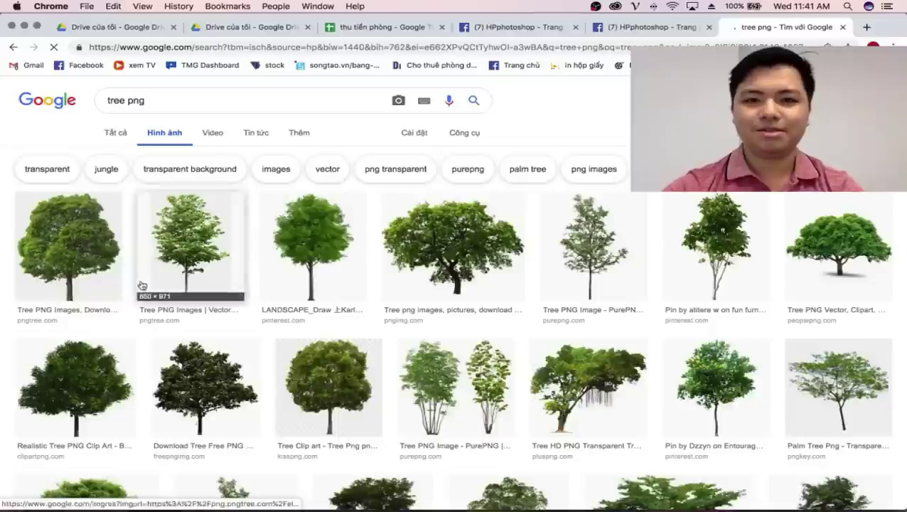
Step: Pick the dark leafy tree result and open its 'Tree PNG File Download Free' page
{"action": "scroll", "coordinate": [203, 306], "scroll_direction": "down", "scroll_amount": 1}
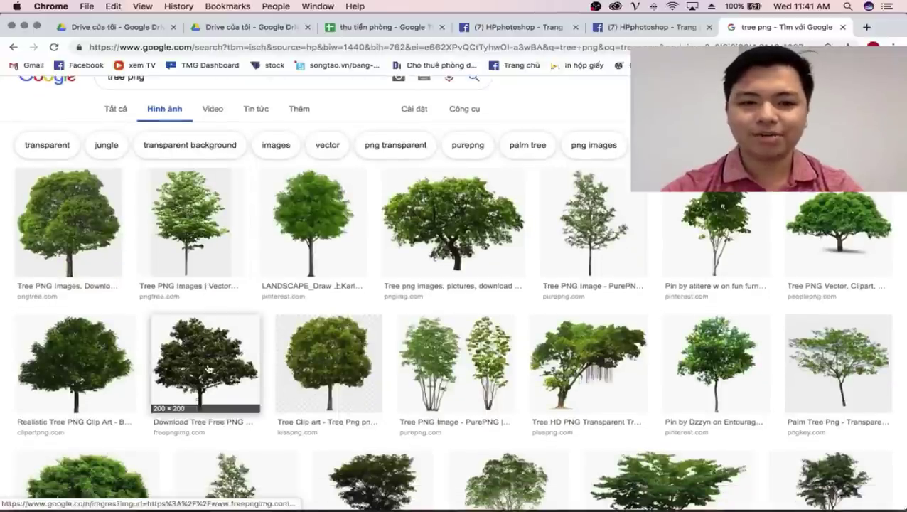
{"action": "scroll", "coordinate": [686, 267], "scroll_direction": "down", "scroll_amount": 4}
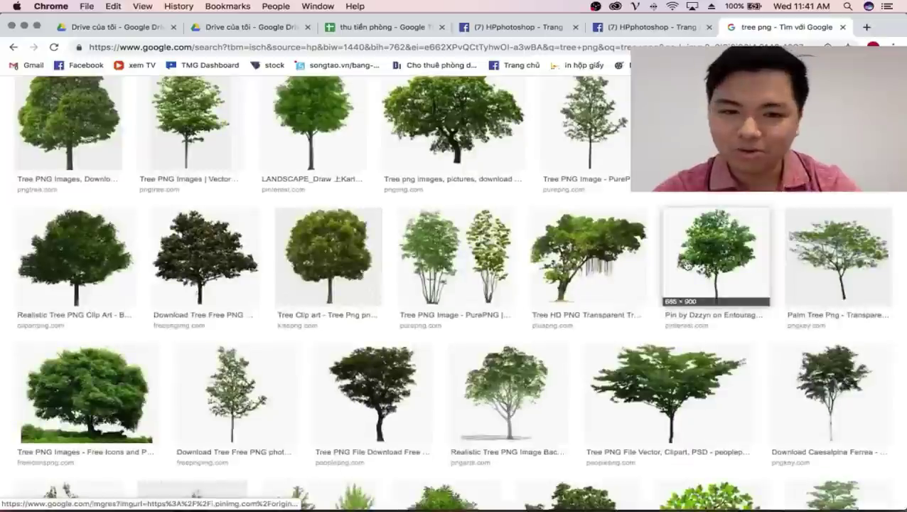
{"action": "scroll", "coordinate": [688, 265], "scroll_direction": "down", "scroll_amount": 1}
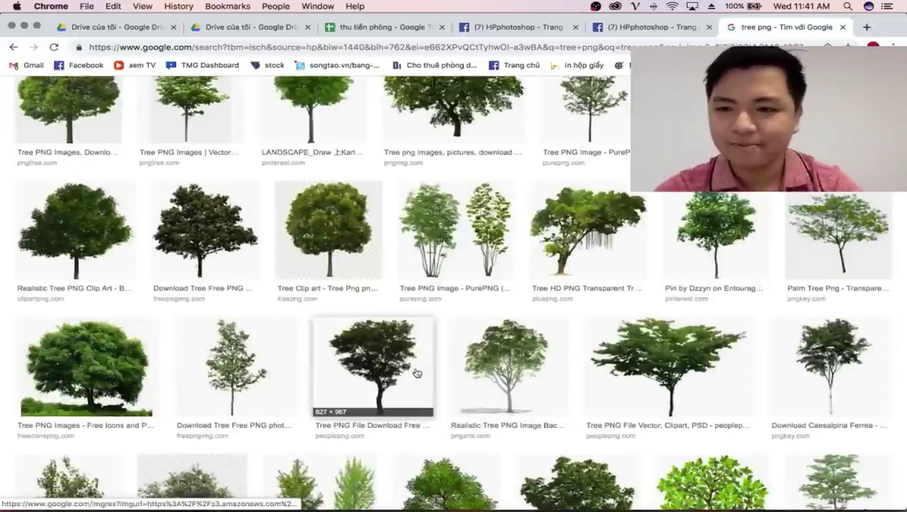
{"action": "scroll", "coordinate": [426, 373], "scroll_direction": "down", "scroll_amount": 1}
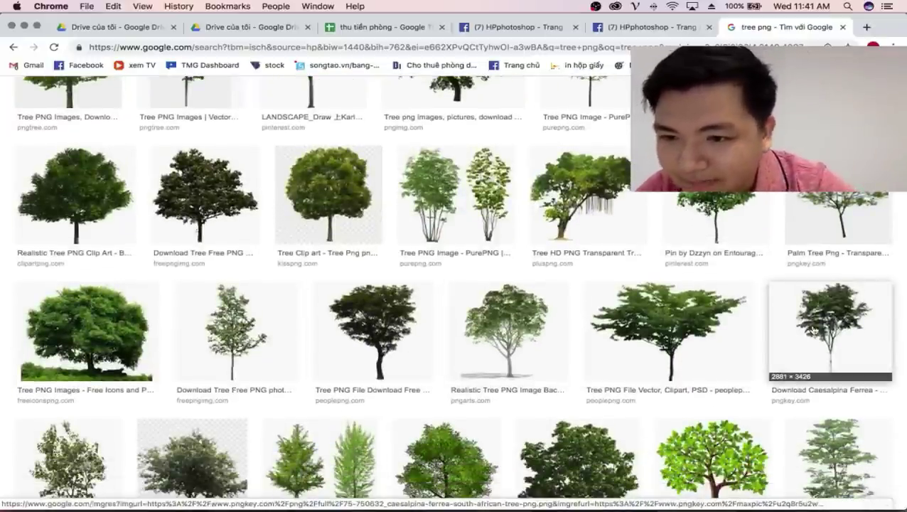
{"action": "left_click", "coordinate": [814, 329]}
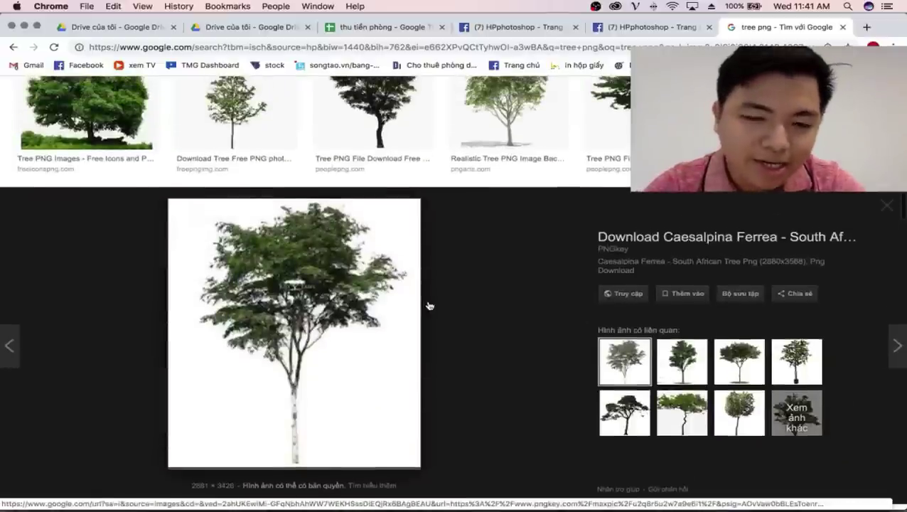
{"action": "scroll", "coordinate": [428, 305], "scroll_direction": "up", "scroll_amount": 2}
{"action": "scroll", "coordinate": [427, 305], "scroll_direction": "up", "scroll_amount": 2}
{"action": "scroll", "coordinate": [428, 306], "scroll_direction": "up", "scroll_amount": 2}
{"action": "left_click", "coordinate": [411, 293]}
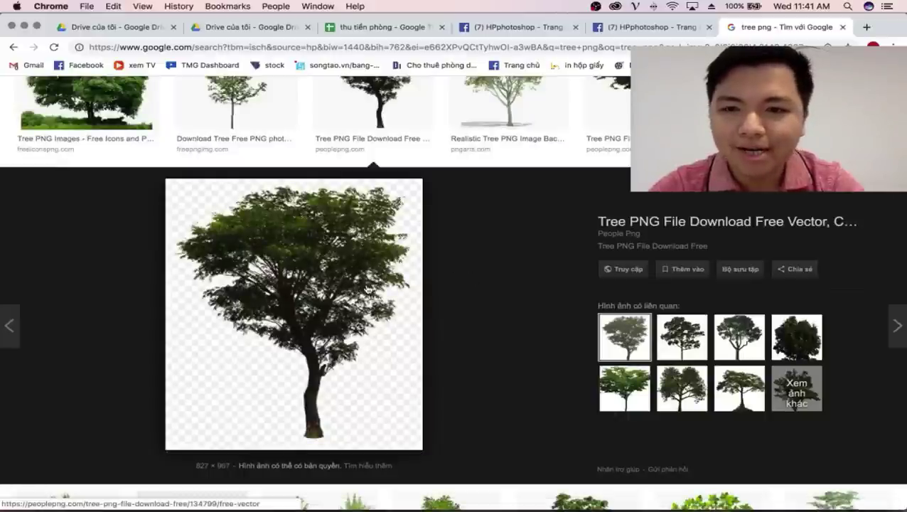
{"action": "left_click", "coordinate": [366, 289]}
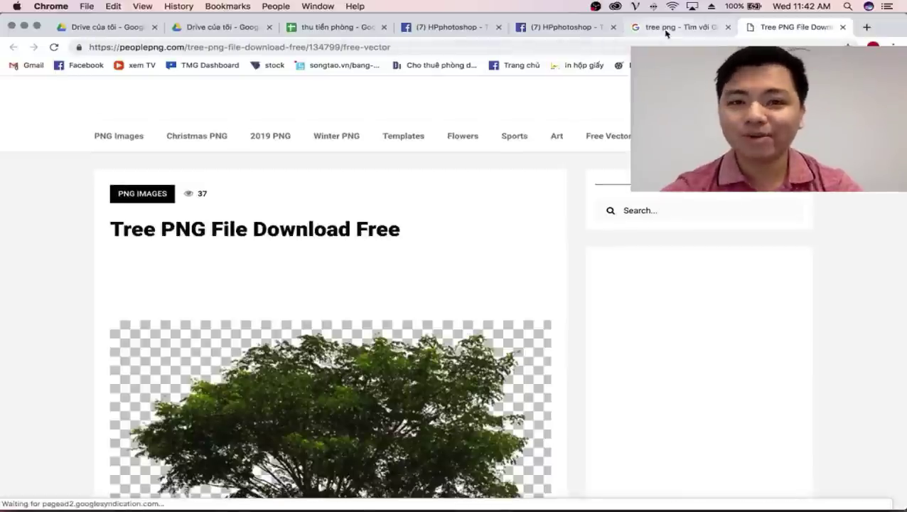
Step: Save the tree image to the Desktop as Tree-PNG-File-Download-Free.png
{"action": "scroll", "coordinate": [483, 257], "scroll_direction": "down", "scroll_amount": 2}
{"action": "scroll", "coordinate": [455, 320], "scroll_direction": "down", "scroll_amount": 2}
{"action": "scroll", "coordinate": [428, 381], "scroll_direction": "down", "scroll_amount": 5}
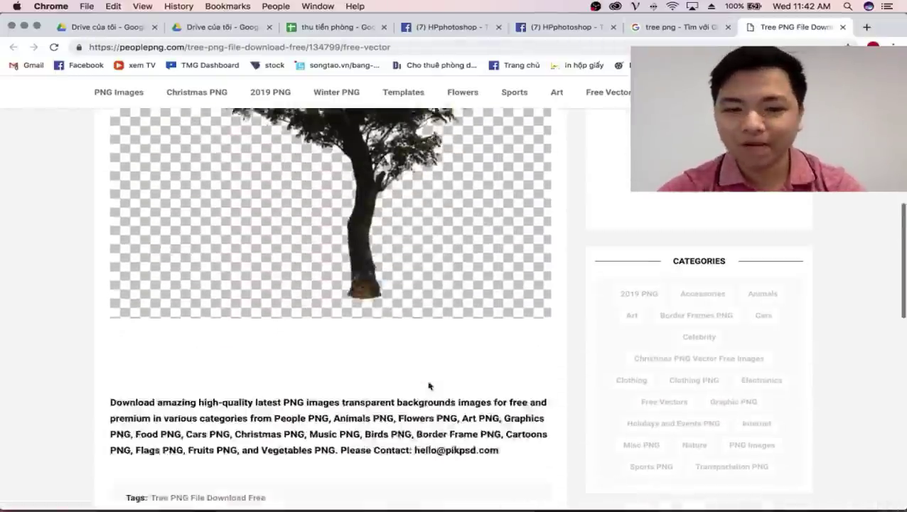
{"action": "right_click", "coordinate": [365, 215]}
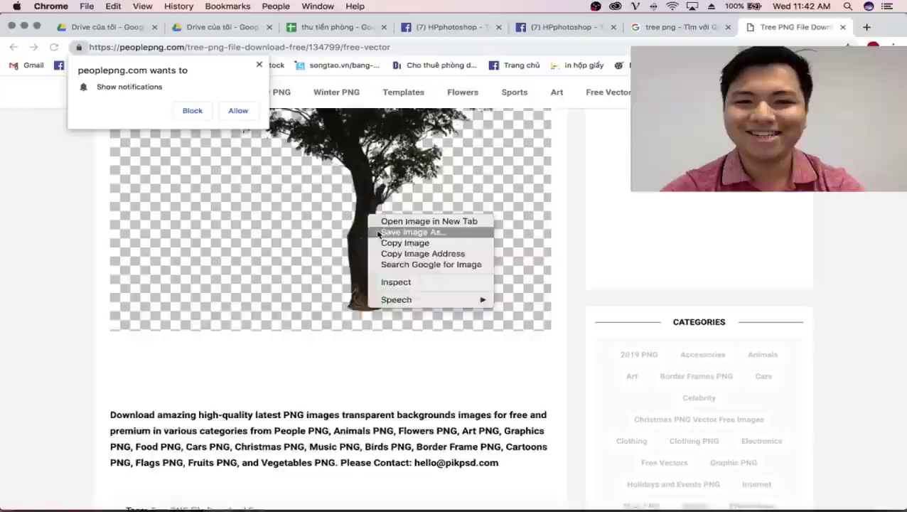
{"action": "left_click", "coordinate": [378, 232]}
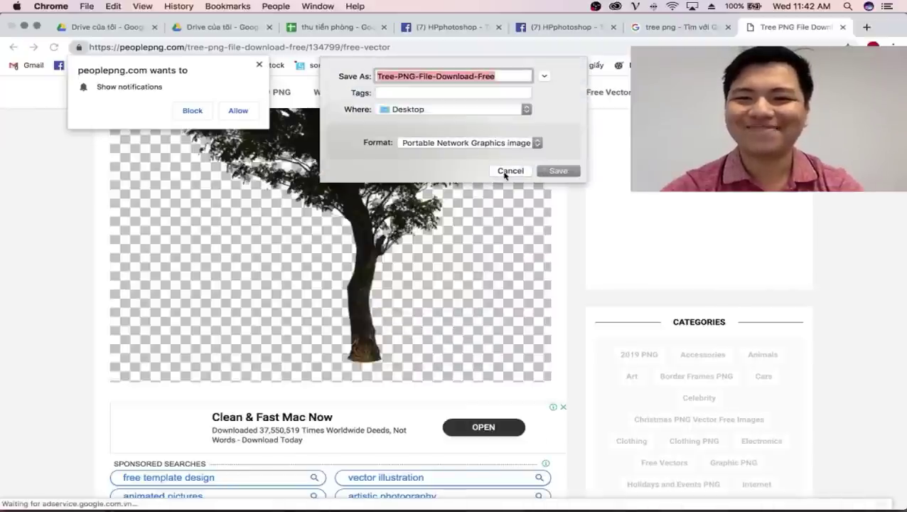
{"action": "left_click", "coordinate": [557, 171]}
Step: Reveal the downloaded tree file in Finder from the download shelf
{"action": "scroll", "coordinate": [75, 339], "scroll_direction": "down", "scroll_amount": 3}
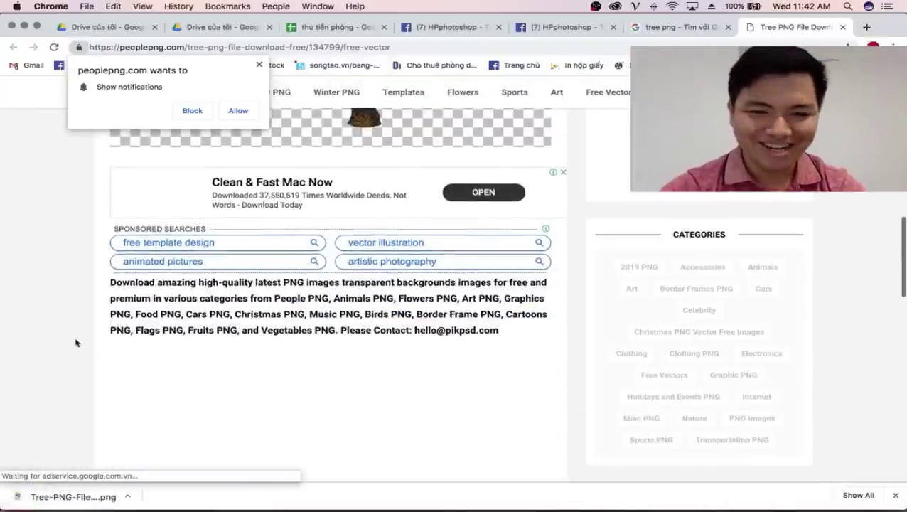
{"action": "scroll", "coordinate": [75, 341], "scroll_direction": "up", "scroll_amount": 3}
{"action": "scroll", "coordinate": [77, 340], "scroll_direction": "up", "scroll_amount": 5}
{"action": "scroll", "coordinate": [78, 339], "scroll_direction": "up", "scroll_amount": 5}
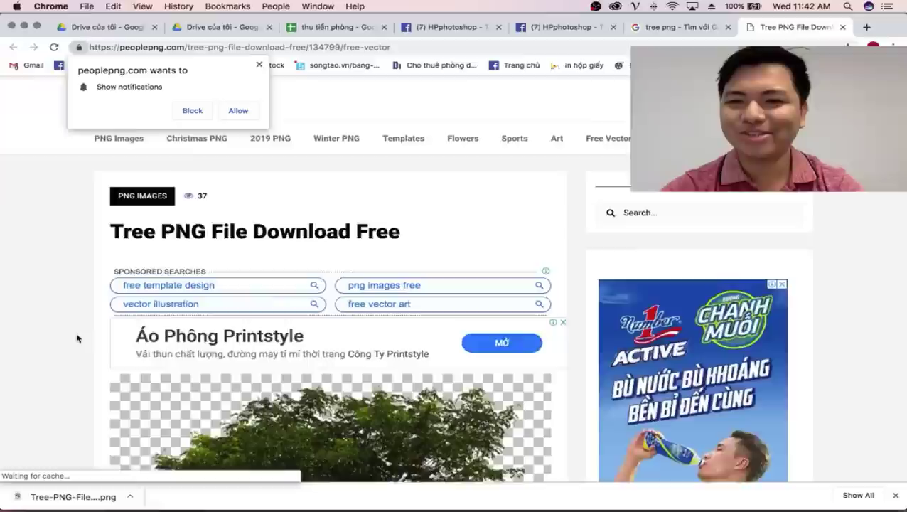
{"action": "scroll", "coordinate": [78, 349], "scroll_direction": "down", "scroll_amount": 3}
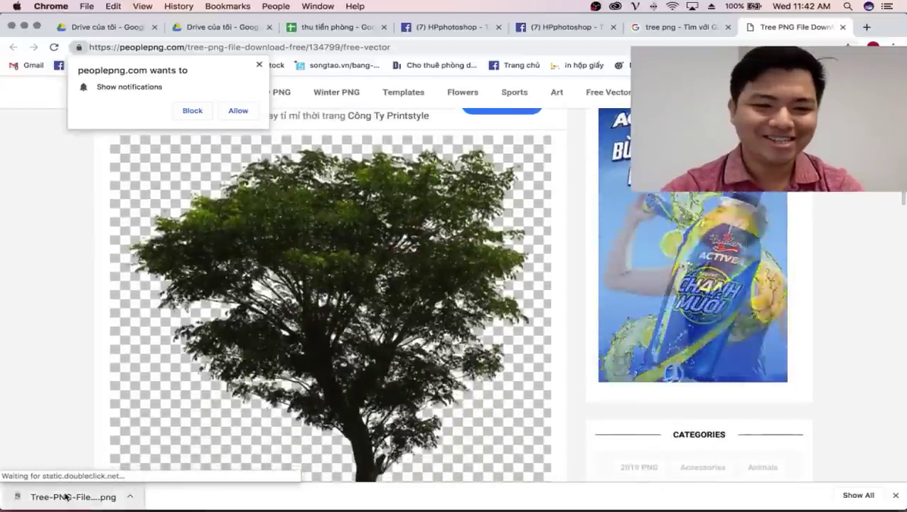
{"action": "left_click", "coordinate": [130, 496]}
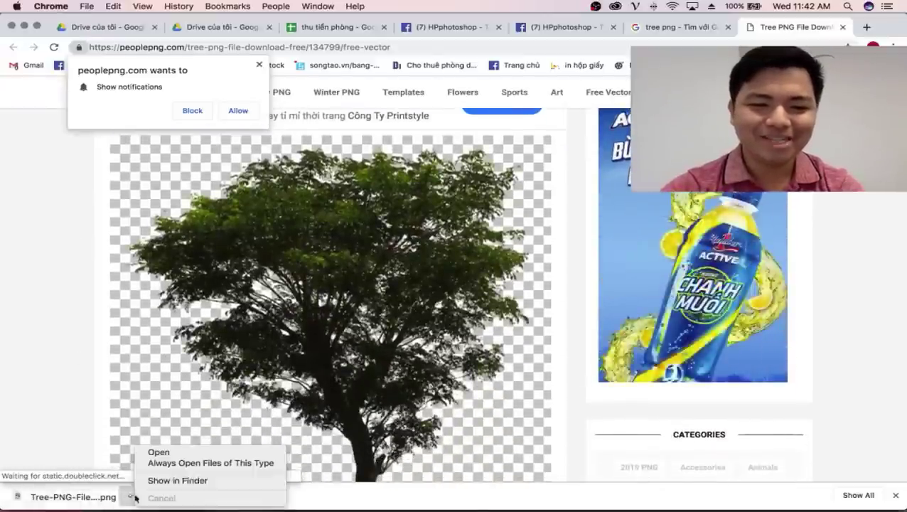
{"action": "left_click", "coordinate": [174, 480]}
{"action": "right_click", "coordinate": [277, 194]}
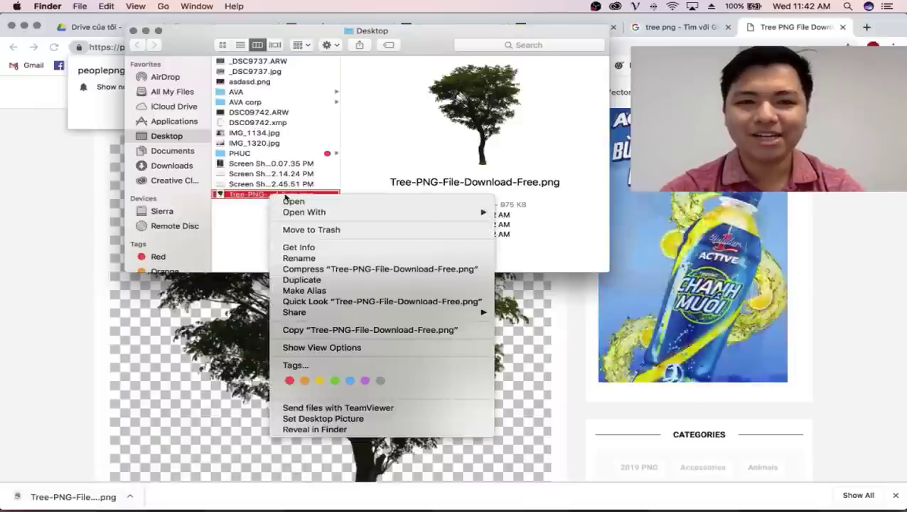
Step: Open the tree PNG in Photoshop and drag it into the wedding photo
{"action": "left_click", "coordinate": [562, 251]}
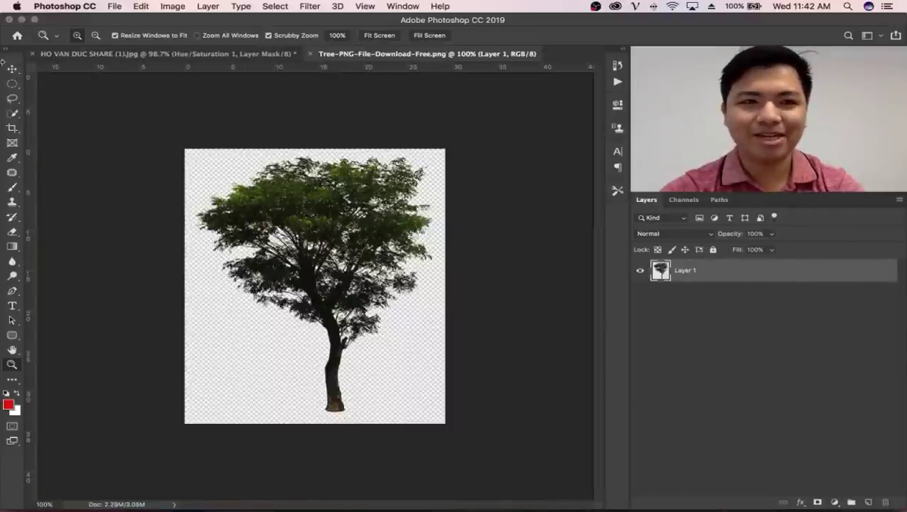
{"action": "left_click", "coordinate": [12, 68]}
{"action": "left_click_drag", "start_coordinate": [320, 234], "coordinate": [231, 56]}
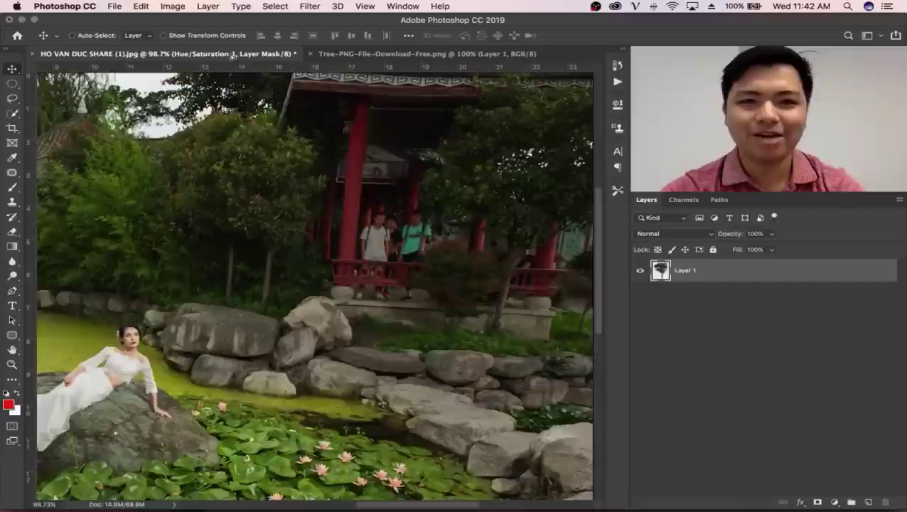
{"action": "left_click_drag", "start_coordinate": [435, 242], "coordinate": [438, 246]}
Step: Scale the tree to about 79% and place it among the garden trees
{"action": "key", "text": "ctrl+t"}
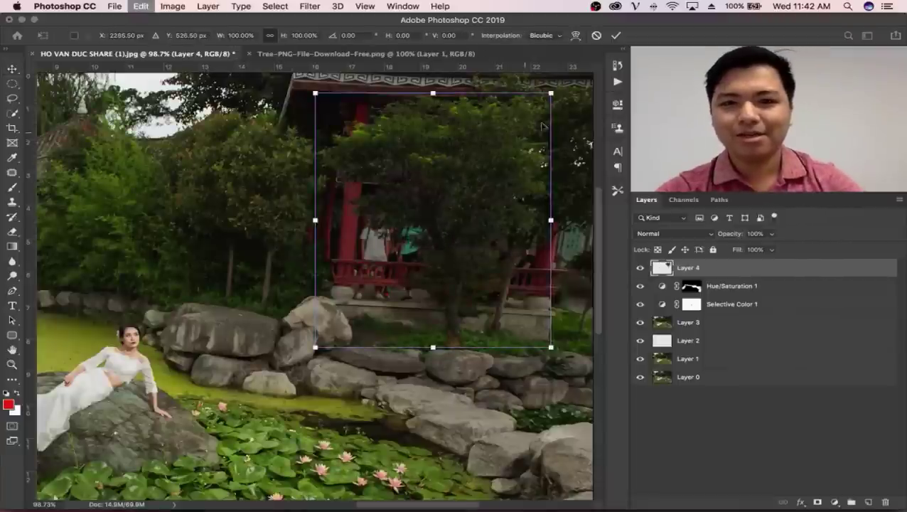
{"action": "left_click_drag", "start_coordinate": [550, 93], "coordinate": [499, 145]}
{"action": "mouse_move", "coordinate": [464, 227]}
{"action": "left_mouse_down"}
{"action": "mouse_move", "coordinate": [427, 221]}
{"action": "mouse_move", "coordinate": [436, 218]}
{"action": "left_mouse_up"}
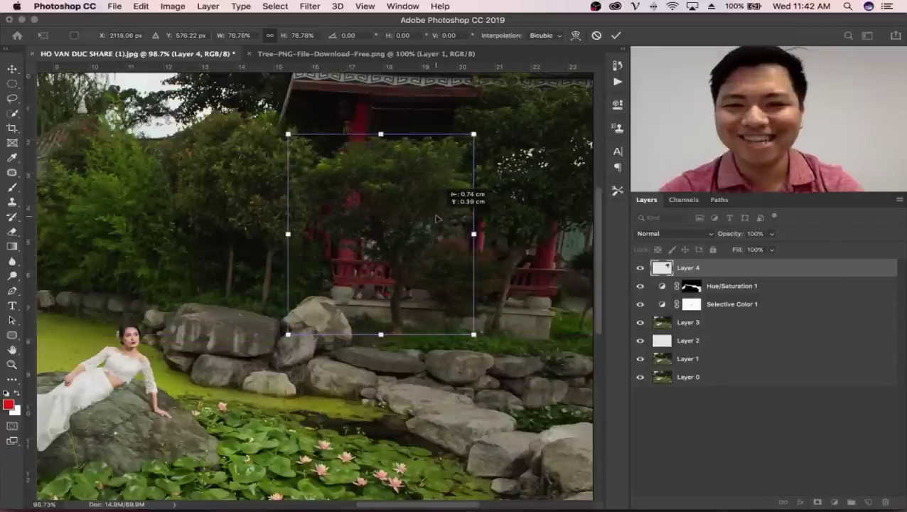
{"action": "key", "text": "Return"}
Step: Zoom in on the tree behind the red railing and nudge it into position
{"action": "key", "text": "z"}
{"action": "left_click_drag", "start_coordinate": [403, 217], "coordinate": [403, 237]}
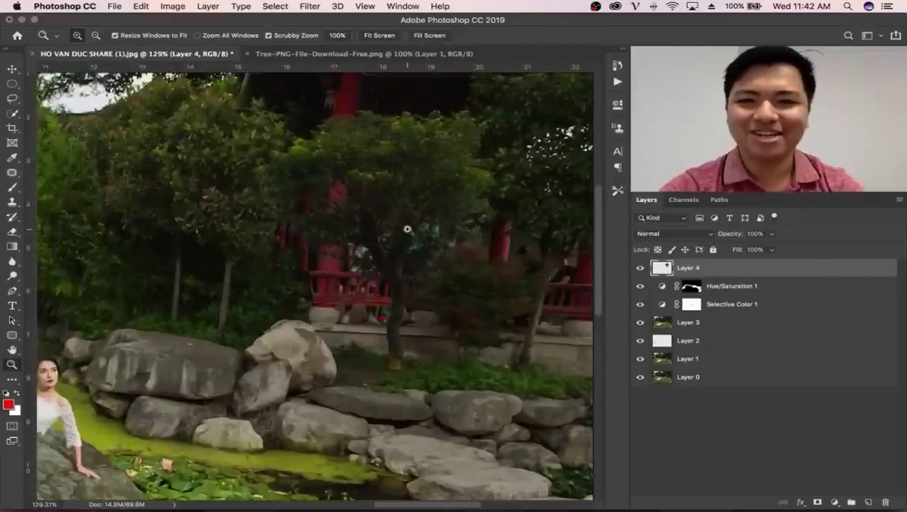
{"action": "left_click", "coordinate": [407, 231]}
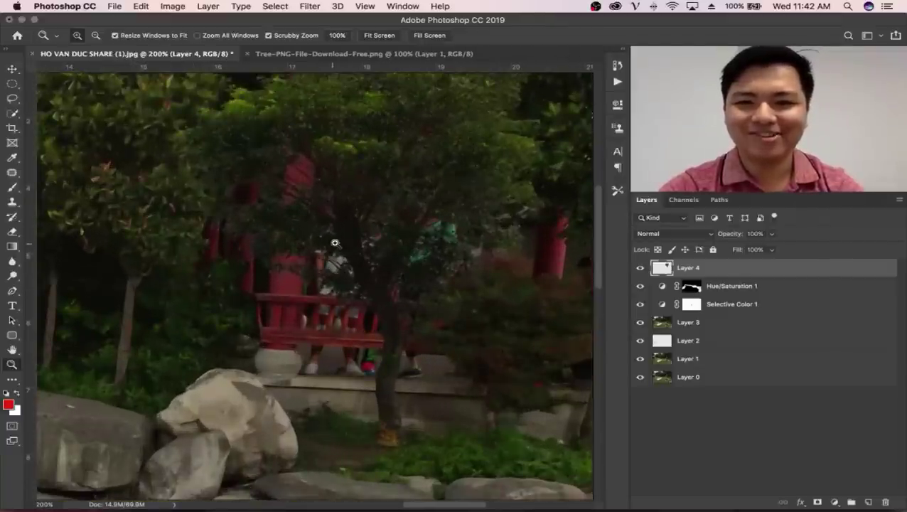
{"action": "left_click", "coordinate": [393, 255]}
{"action": "key", "text": "v"}
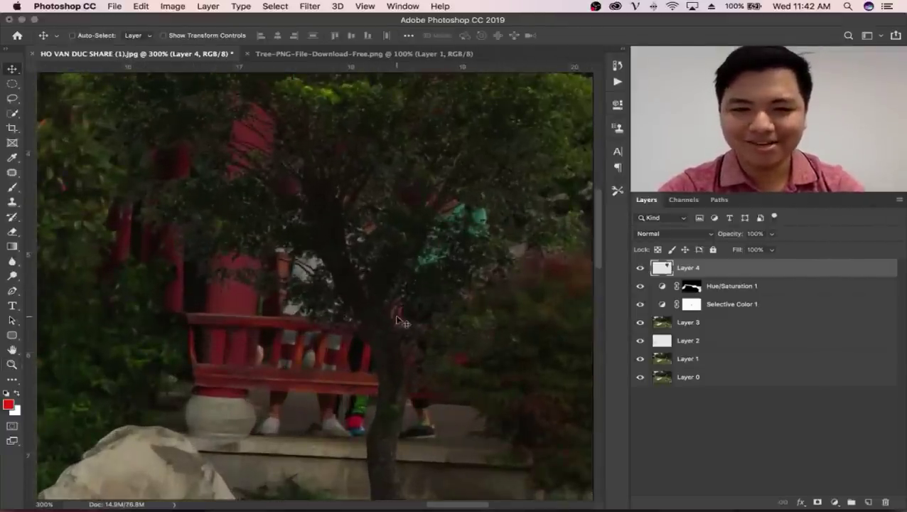
{"action": "left_click_drag", "start_coordinate": [376, 304], "coordinate": [390, 317]}
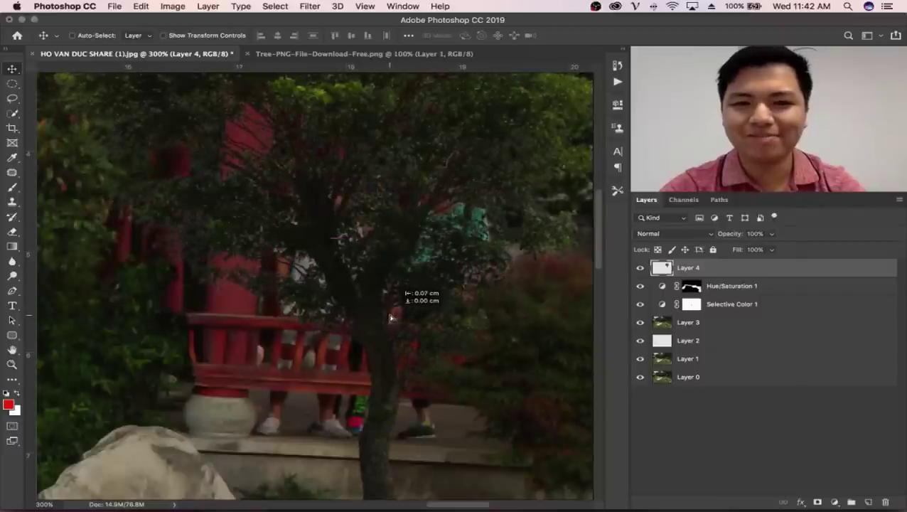
{"action": "scroll", "coordinate": [348, 397], "scroll_direction": "down", "scroll_amount": 3}
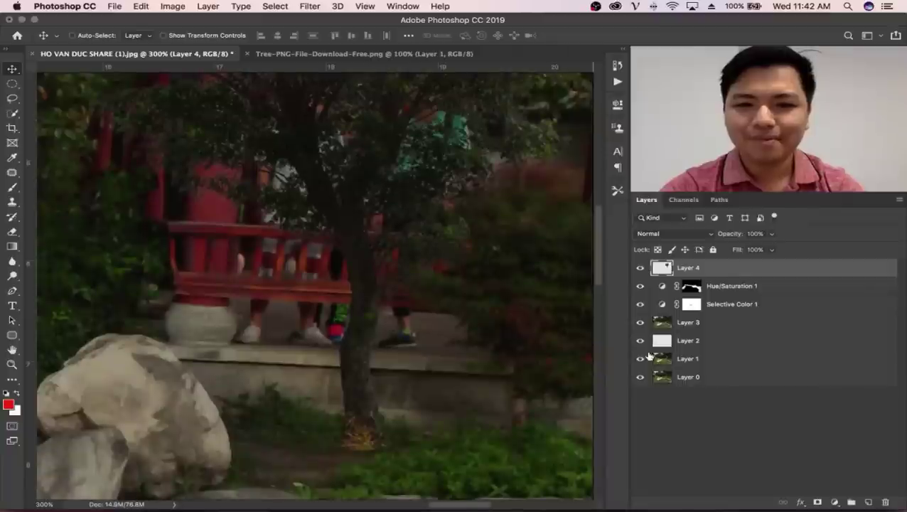
Step: Apply a Gaussian Blur with a 0.8-pixel radius to the tree layer
{"action": "left_click", "coordinate": [309, 6]}
{"action": "mouse_move", "coordinate": [315, 141]}
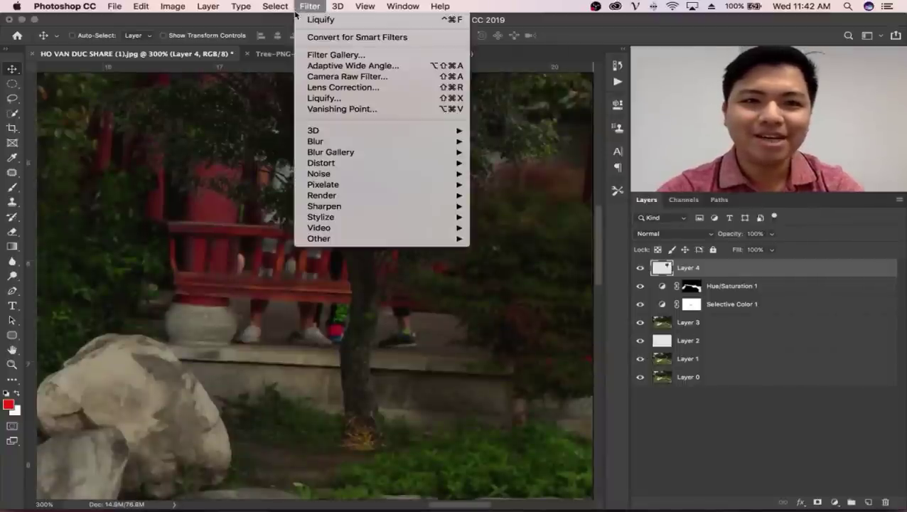
{"action": "left_click", "coordinate": [508, 185]}
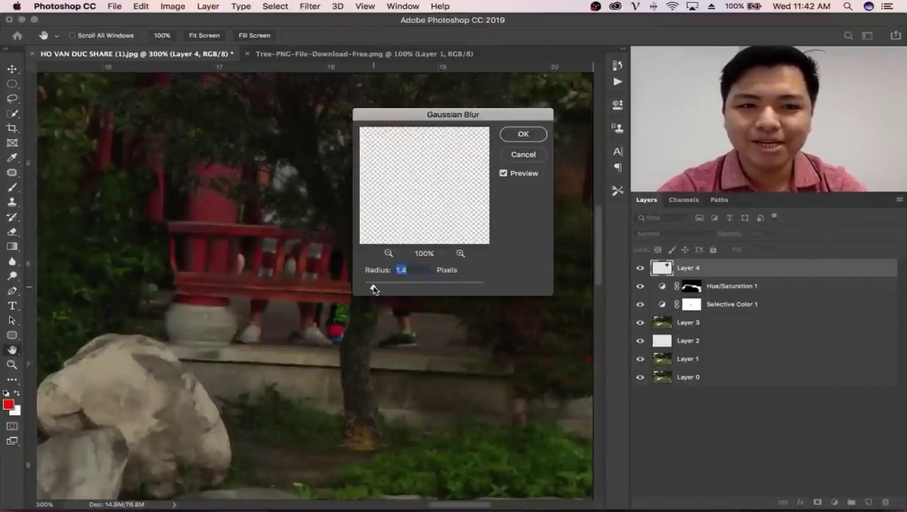
{"action": "left_click_drag", "start_coordinate": [370, 288], "coordinate": [369, 288]}
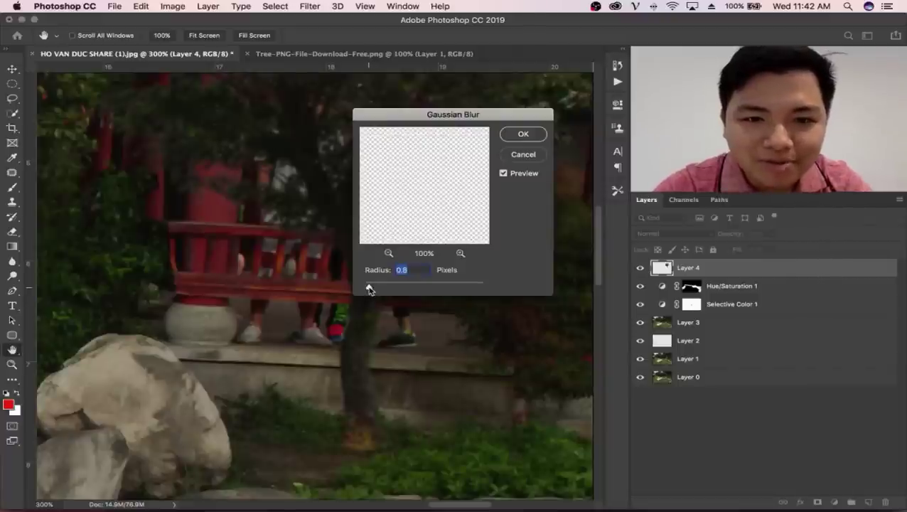
{"action": "left_click", "coordinate": [524, 133]}
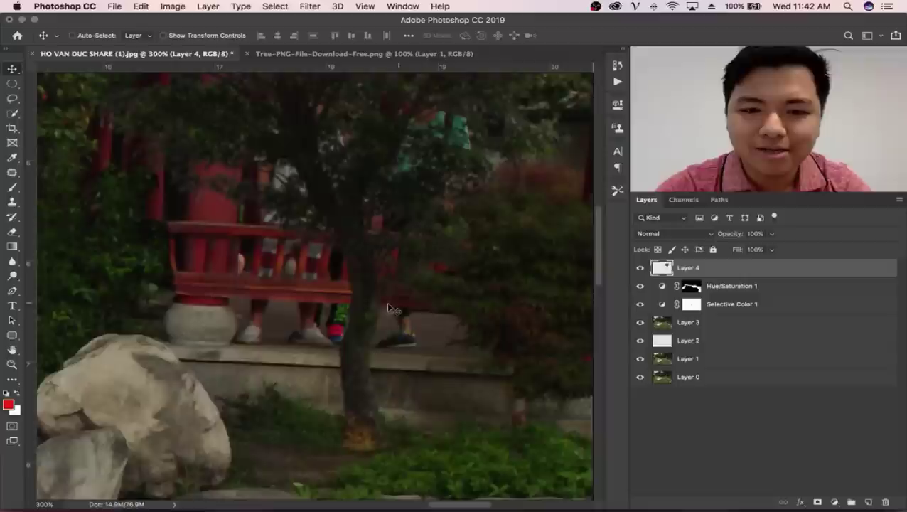
Step: Shift the blurred tree slightly beside the railing and review it among the garden trees
{"action": "key", "text": "z"}
{"action": "key", "text": "v"}
{"action": "left_click_drag", "start_coordinate": [365, 386], "coordinate": [365, 393]}
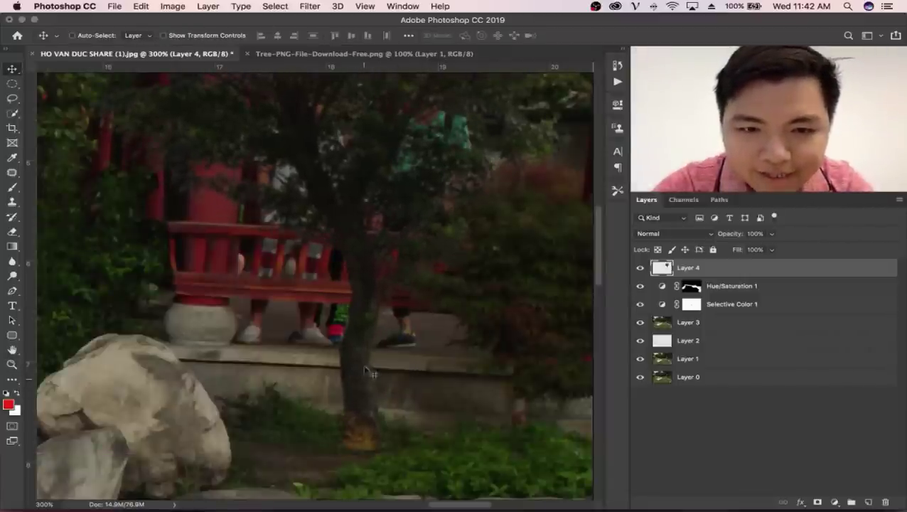
{"action": "key", "text": "z"}
{"action": "left_click_drag", "start_coordinate": [367, 304], "coordinate": [335, 326]}
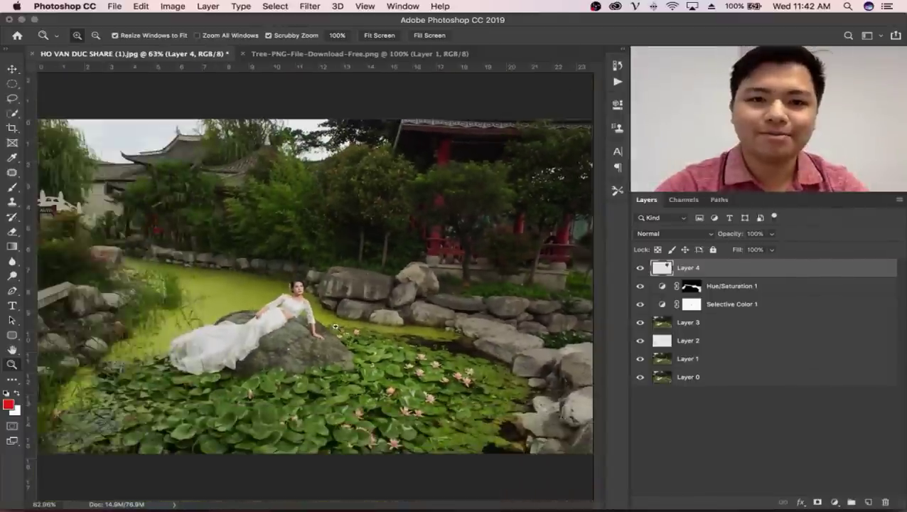
{"action": "left_click_drag", "start_coordinate": [473, 237], "coordinate": [613, 314]}
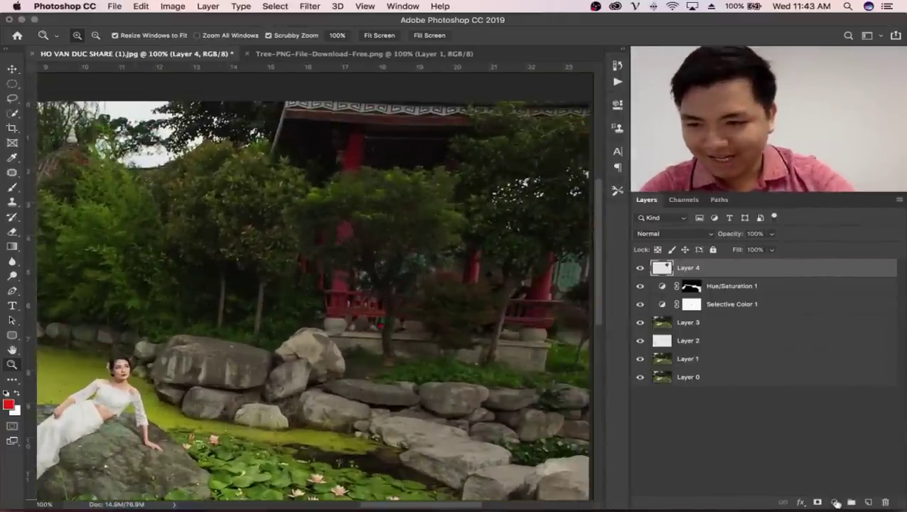
{"action": "left_click", "coordinate": [835, 502]}
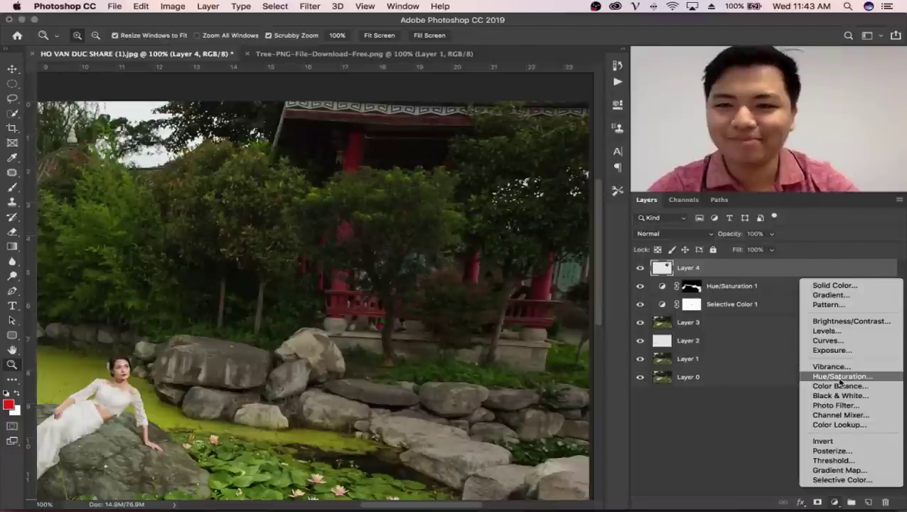
Step: Add a Vibrance layer clipped to Layer 4 with Vibrance -3 and Saturation -8
{"action": "left_click", "coordinate": [832, 366]}
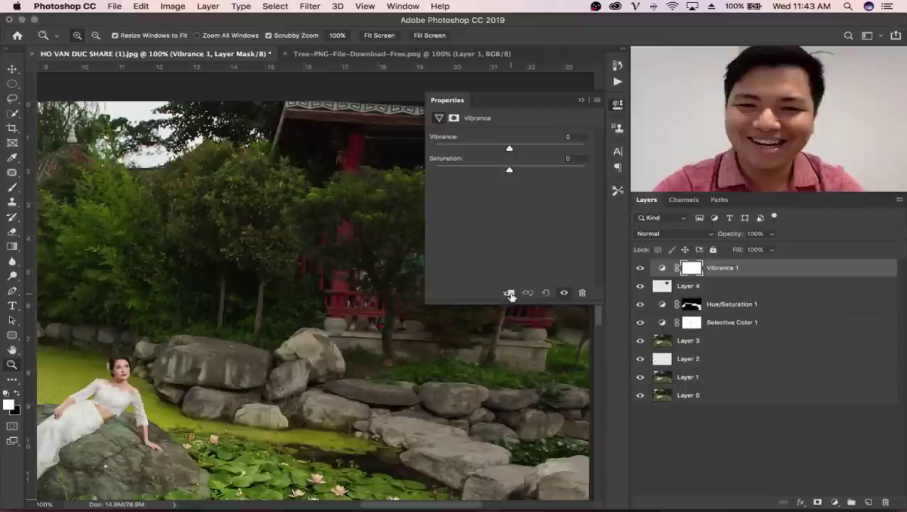
{"action": "left_click", "coordinate": [509, 293]}
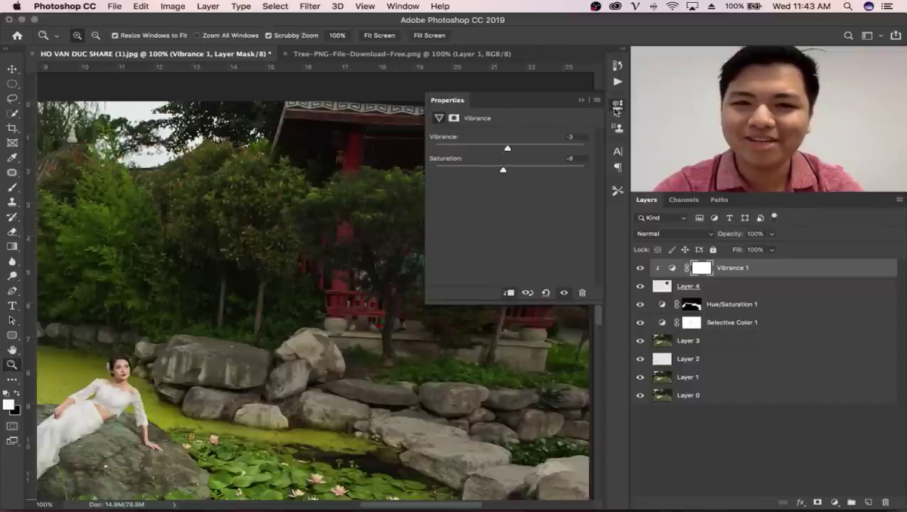
{"action": "left_click", "coordinate": [582, 102]}
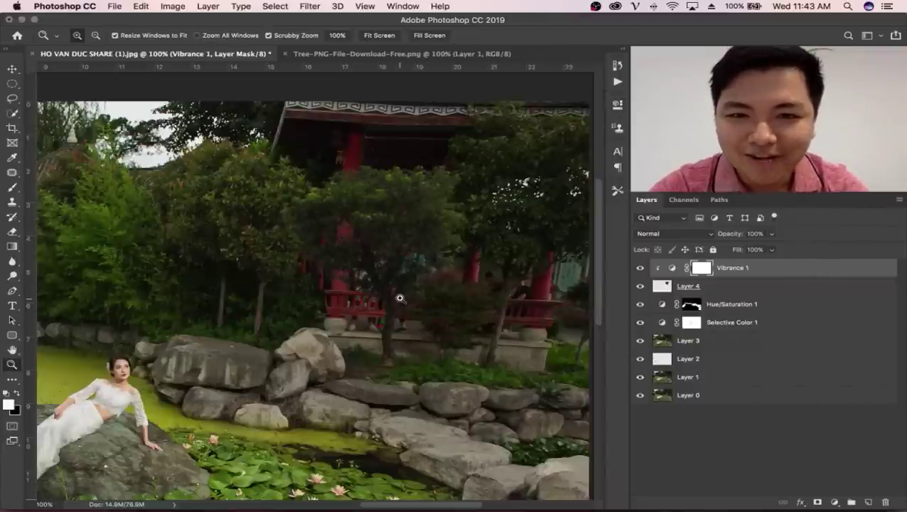
{"action": "mouse_move", "coordinate": [400, 298]}
{"action": "left_mouse_down"}
{"action": "mouse_move", "coordinate": [459, 282]}
{"action": "mouse_move", "coordinate": [466, 299]}
{"action": "left_mouse_up"}
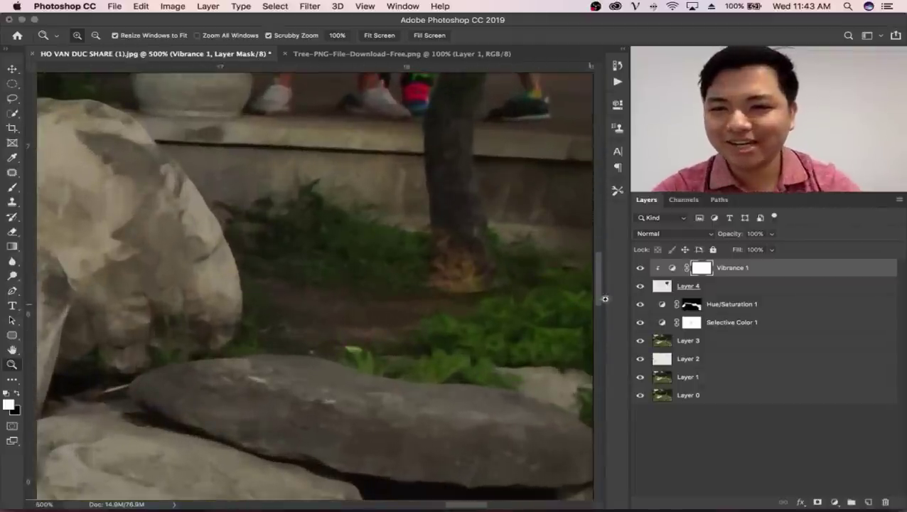
{"action": "left_click", "coordinate": [668, 288]}
{"action": "key", "text": "s"}
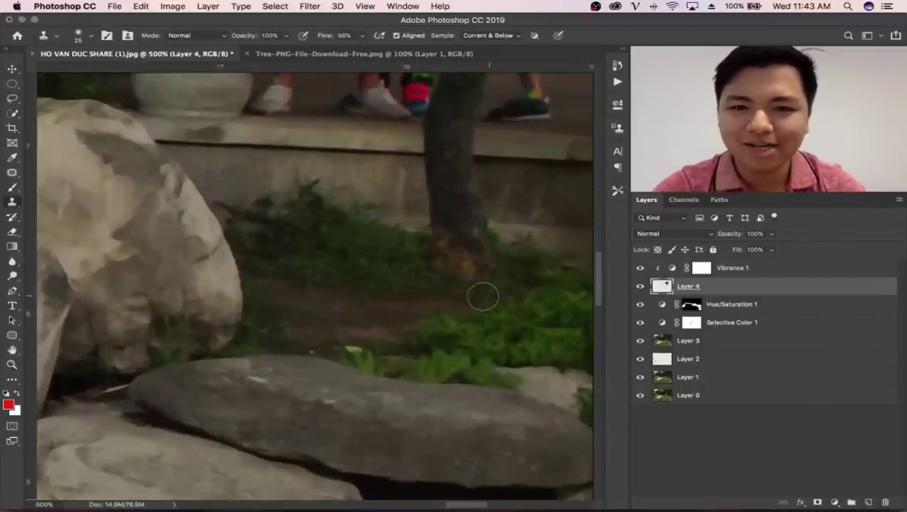
{"action": "key", "text": "z"}
{"action": "left_click_drag", "start_coordinate": [386, 284], "coordinate": [329, 285]}
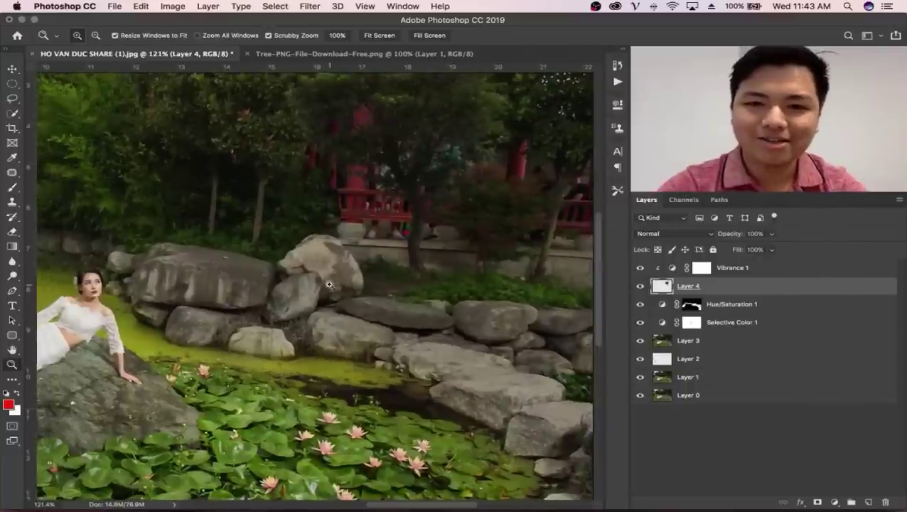
{"action": "left_click_drag", "start_coordinate": [357, 287], "coordinate": [407, 181]}
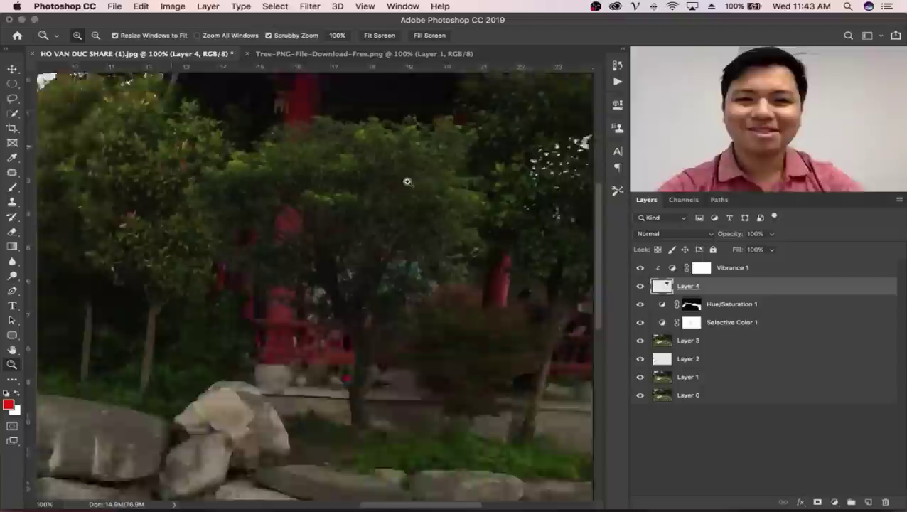
{"action": "left_click", "coordinate": [407, 182]}
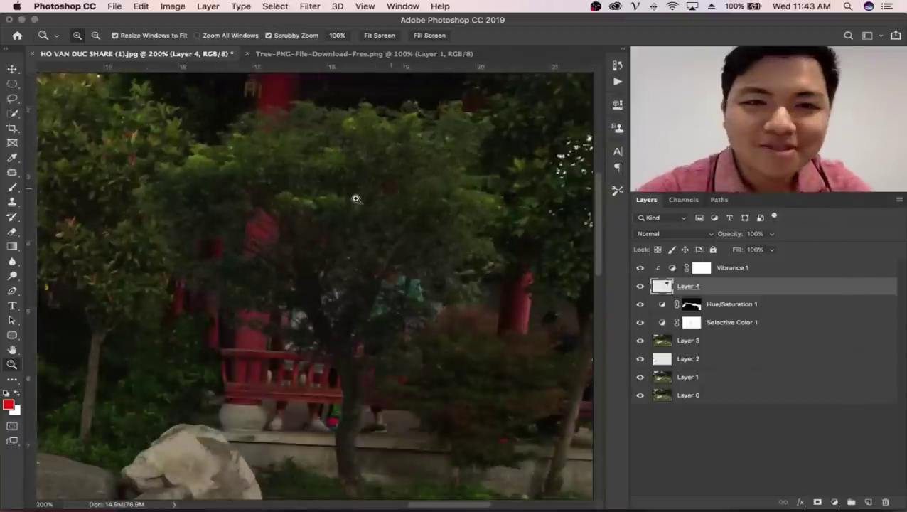
{"action": "mouse_move", "coordinate": [198, 259]}
{"action": "left_mouse_down"}
{"action": "mouse_move", "coordinate": [239, 253]}
{"action": "mouse_move", "coordinate": [204, 281]}
{"action": "left_mouse_up"}
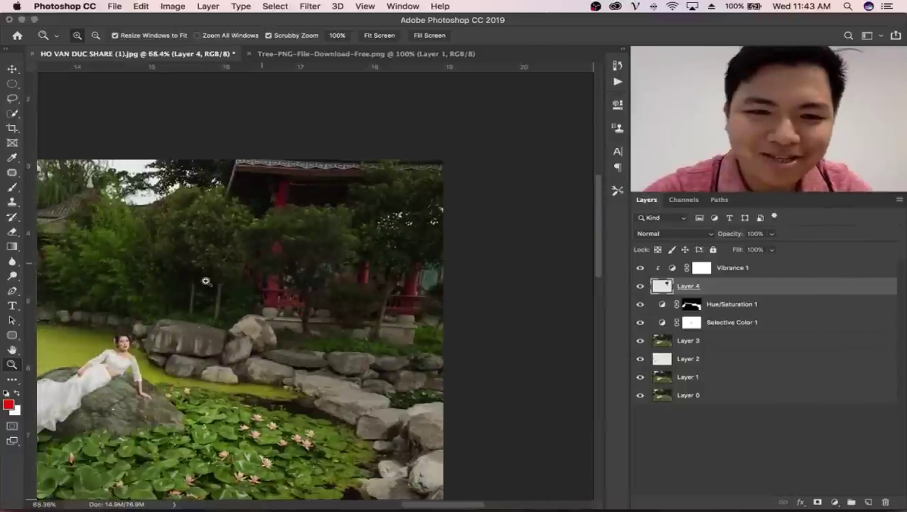
{"action": "mouse_move", "coordinate": [320, 270]}
{"action": "left_mouse_down"}
{"action": "mouse_move", "coordinate": [192, 299]}
{"action": "mouse_move", "coordinate": [255, 292]}
{"action": "left_mouse_up"}
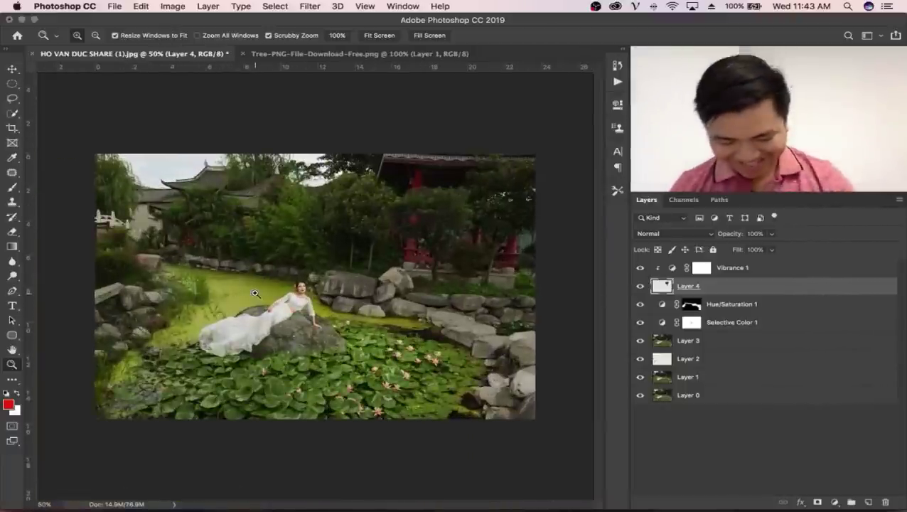
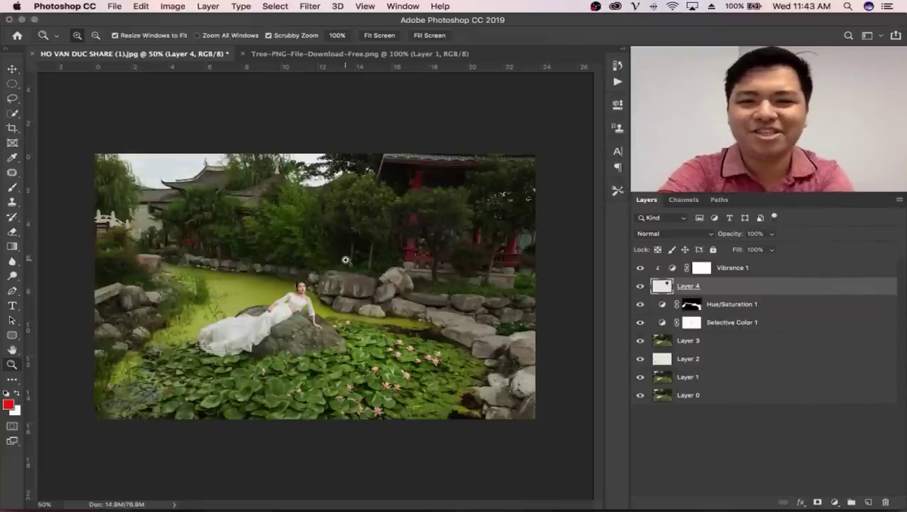
Step: Zoom in on the red pavilion, hide the tree overlay (Layer 4), and add a Hue/Saturation layer
{"action": "mouse_move", "coordinate": [345, 260]}
{"action": "left_mouse_down"}
{"action": "mouse_move", "coordinate": [432, 209]}
{"action": "mouse_move", "coordinate": [310, 313]}
{"action": "mouse_move", "coordinate": [265, 295]}
{"action": "mouse_move", "coordinate": [228, 318]}
{"action": "left_mouse_up"}
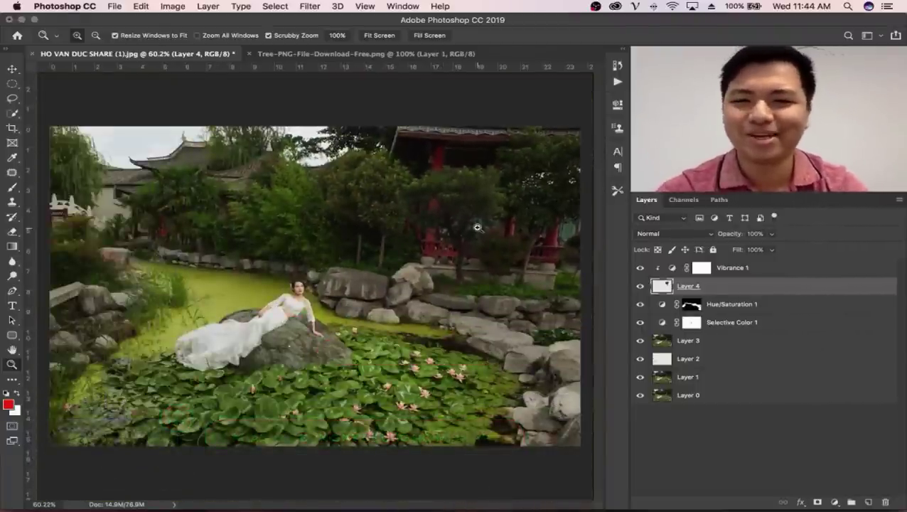
{"action": "mouse_move", "coordinate": [476, 227]}
{"action": "left_mouse_down"}
{"action": "mouse_move", "coordinate": [530, 228]}
{"action": "mouse_move", "coordinate": [610, 280]}
{"action": "left_mouse_up"}
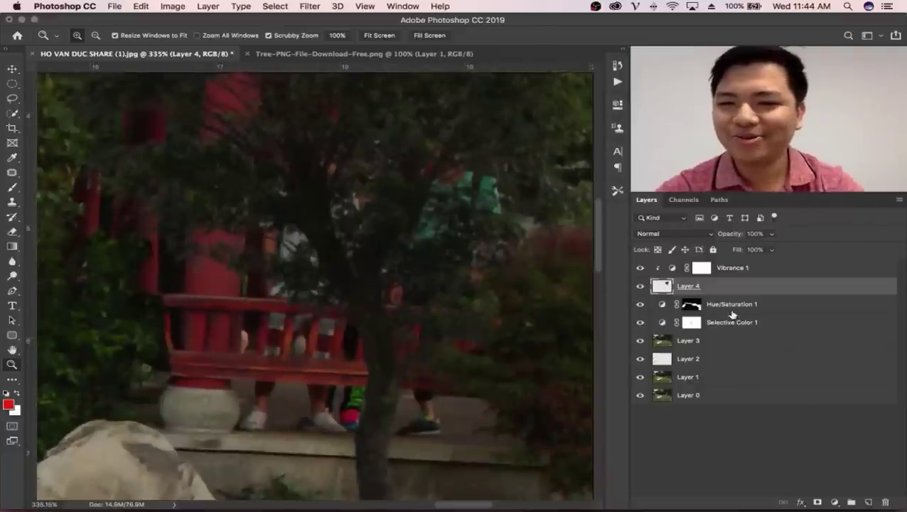
{"action": "left_click", "coordinate": [640, 286]}
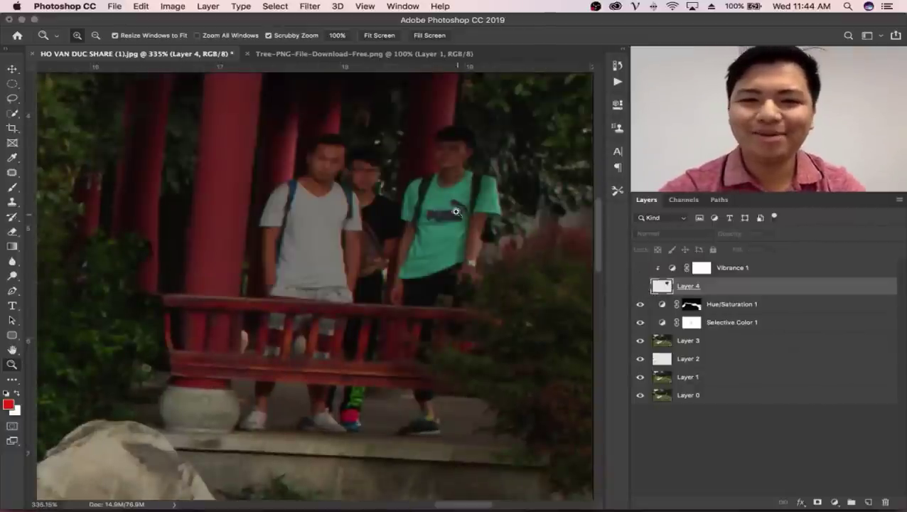
{"action": "left_click", "coordinate": [834, 503]}
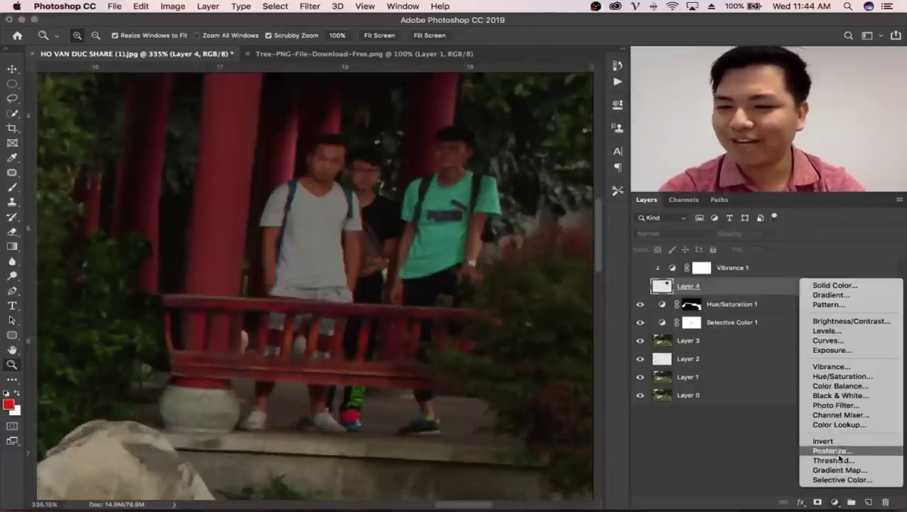
{"action": "left_click", "coordinate": [832, 376]}
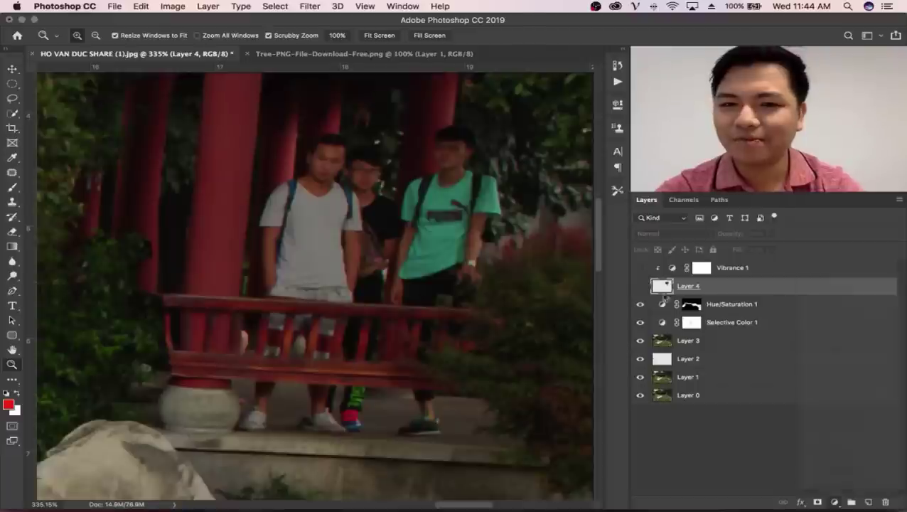
Step: Move Hue/Saturation 2 below Layer 4 and set Cyans Saturation -93, Lightness -32
{"action": "left_click", "coordinate": [490, 152]}
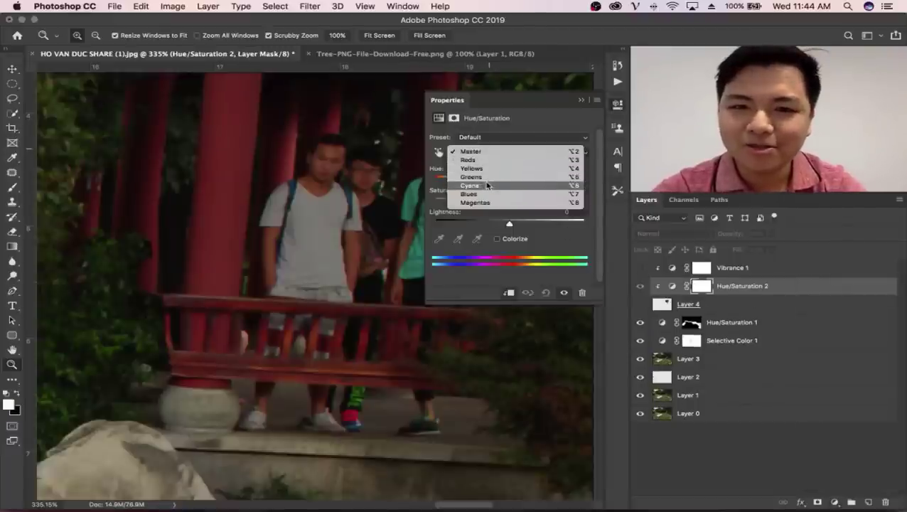
{"action": "left_click", "coordinate": [487, 187]}
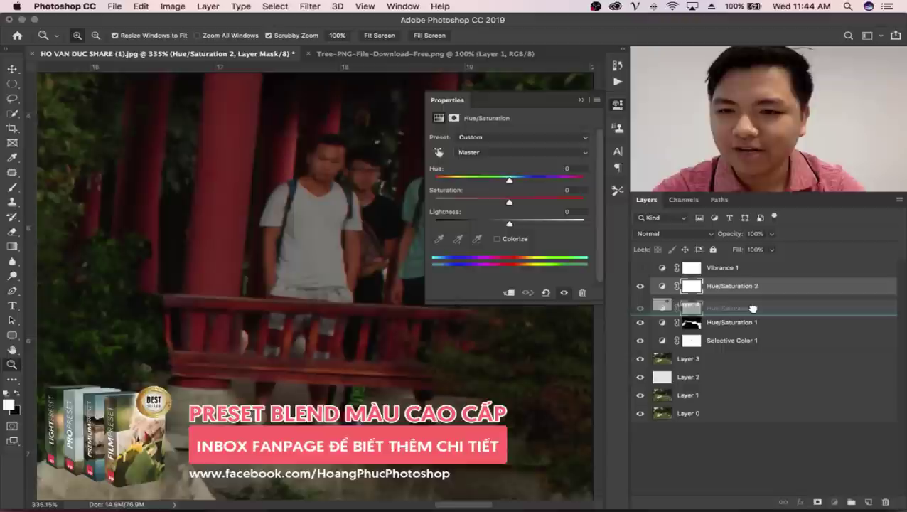
{"action": "left_click_drag", "start_coordinate": [729, 291], "coordinate": [711, 304]}
{"action": "left_click", "coordinate": [486, 152]}
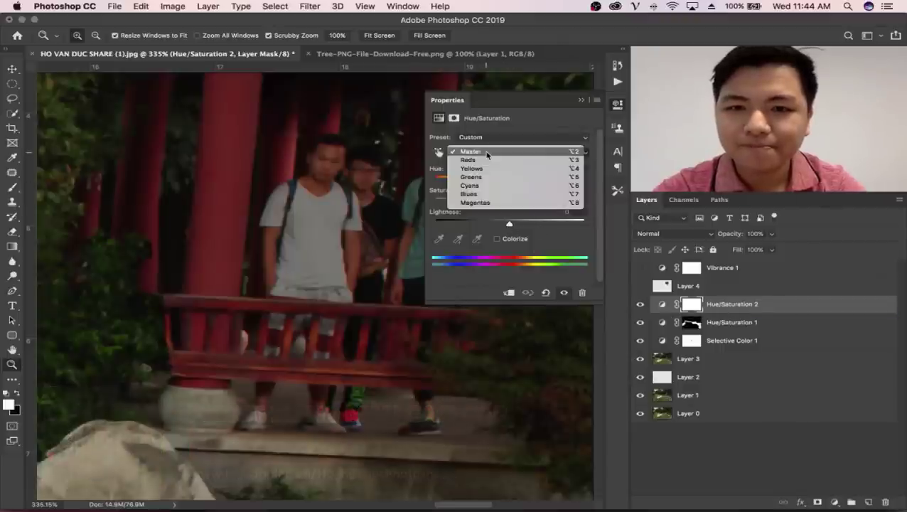
{"action": "left_click", "coordinate": [491, 186]}
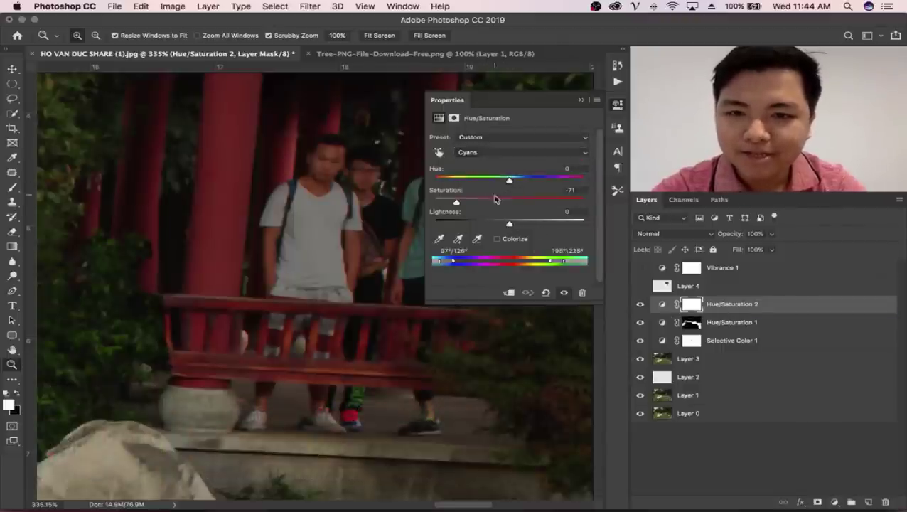
{"action": "left_click_drag", "start_coordinate": [457, 203], "coordinate": [439, 203]}
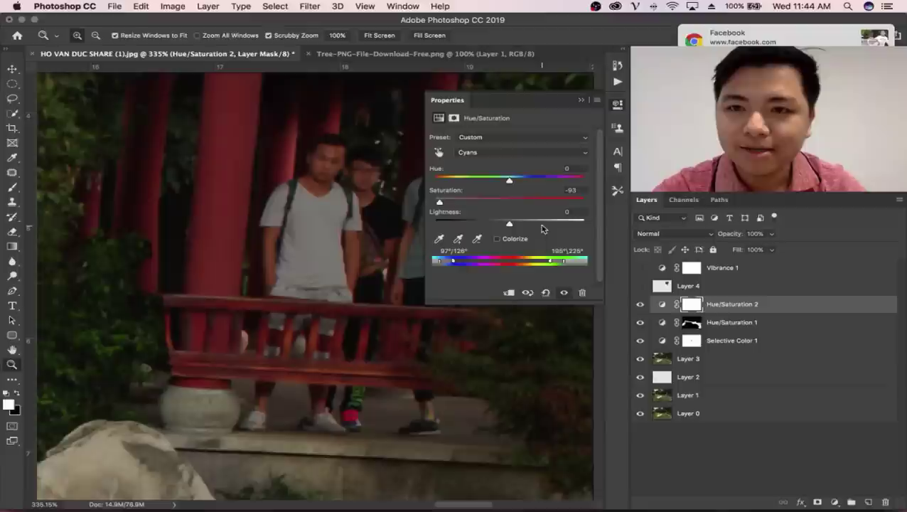
{"action": "left_click_drag", "start_coordinate": [561, 225], "coordinate": [501, 224]}
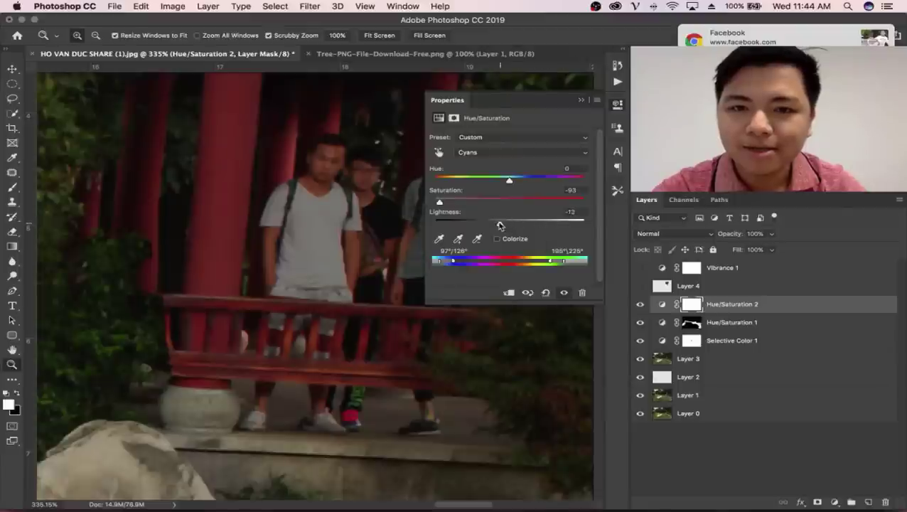
{"action": "left_click", "coordinate": [587, 101]}
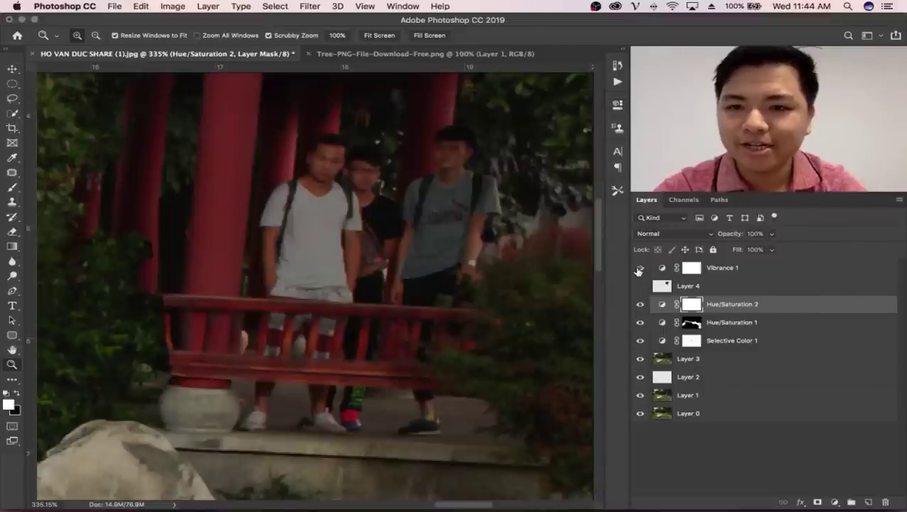
Step: Show the tree overlay again and frame the railing and the passers-by's feet
{"action": "left_click", "coordinate": [639, 286]}
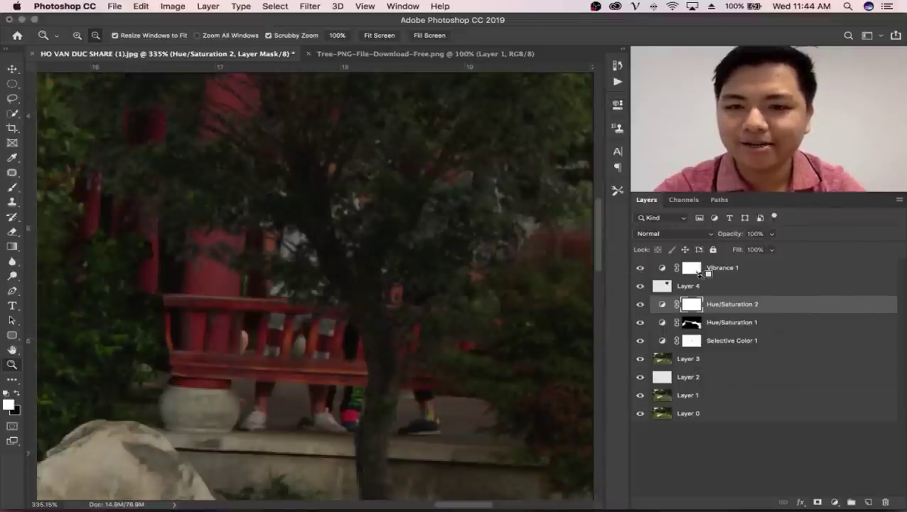
{"action": "left_click_drag", "start_coordinate": [375, 247], "coordinate": [284, 259]}
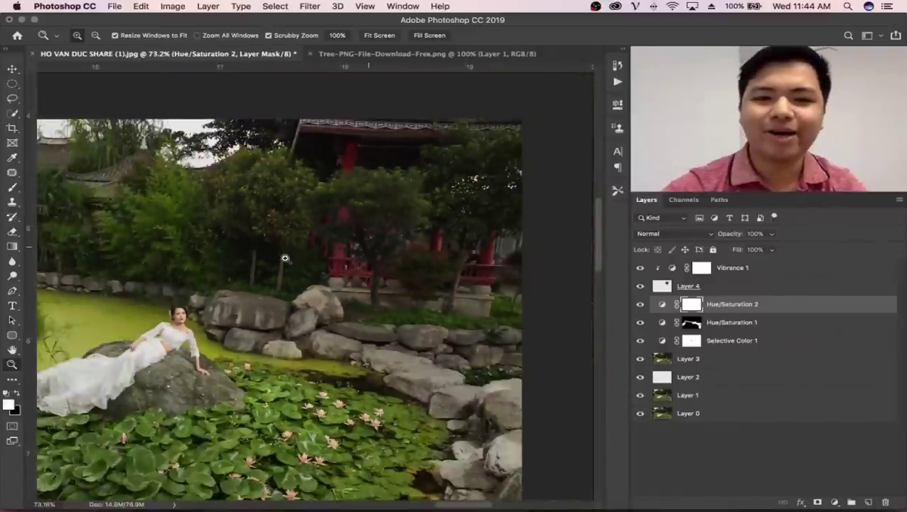
{"action": "left_click_drag", "start_coordinate": [374, 285], "coordinate": [418, 284]}
{"action": "left_click_drag", "start_coordinate": [534, 295], "coordinate": [486, 298]}
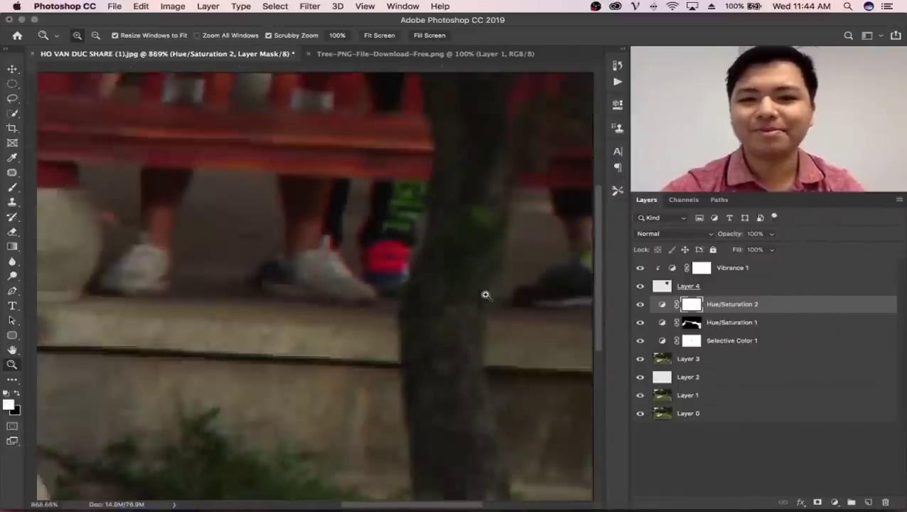
Step: Paint black over the feet on the Selective Color 1 mask with a smaller brush, then zoom out
{"action": "left_click", "coordinate": [691, 341]}
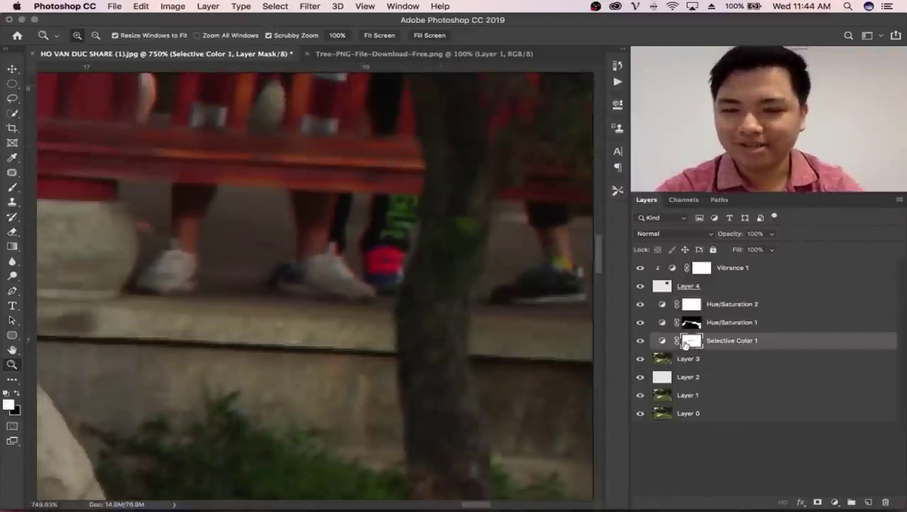
{"action": "key", "text": "b"}
{"action": "key", "text": "bracketleft"}
{"action": "key", "text": "bracketleft"}
{"action": "key", "text": "bracketleft"}
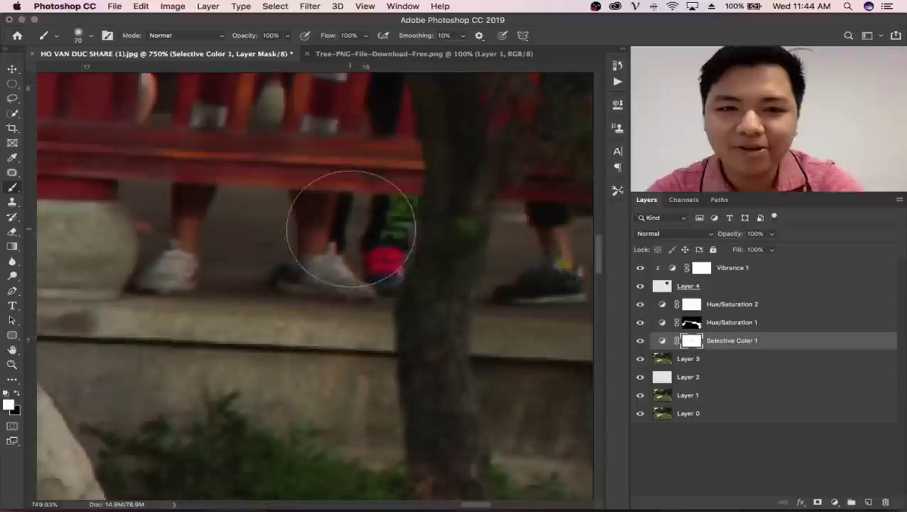
{"action": "key", "text": "bracketleft"}
{"action": "key", "text": "bracketleft"}
{"action": "key", "text": "bracketleft"}
{"action": "key", "text": "bracketleft"}
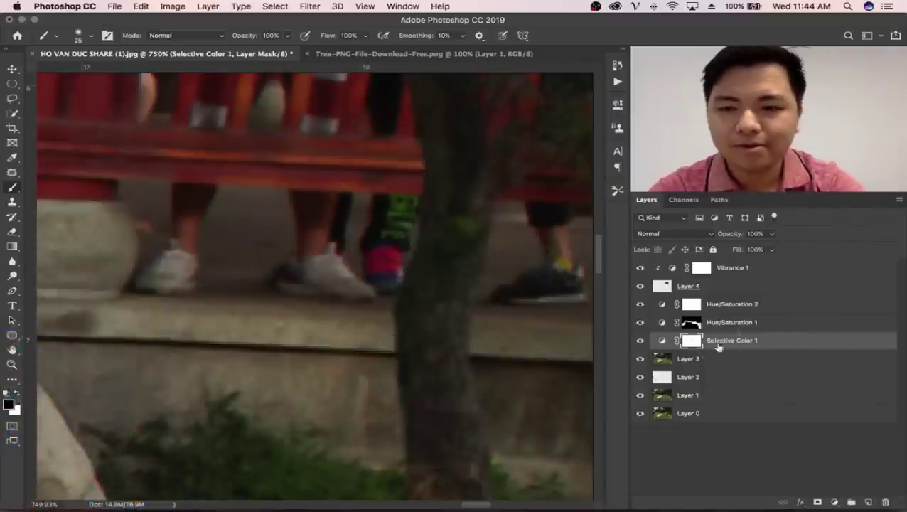
{"action": "key", "text": "z"}
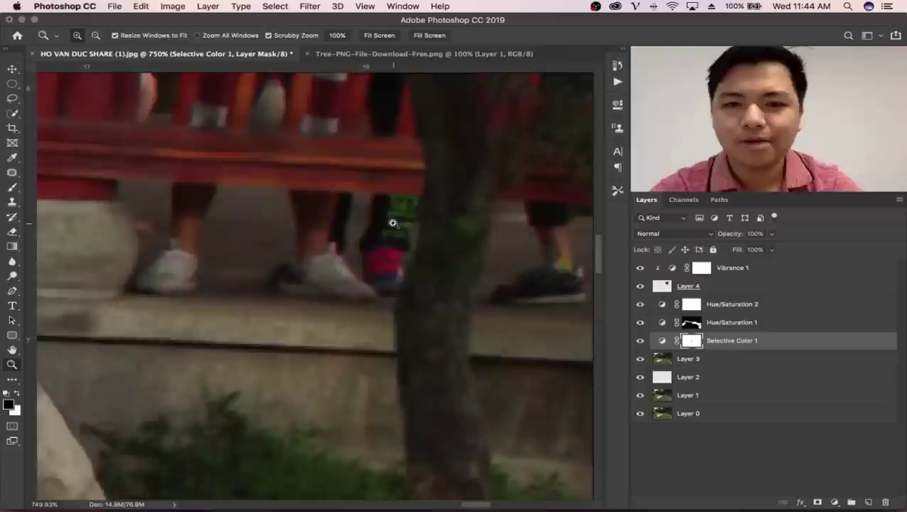
{"action": "mouse_move", "coordinate": [391, 230]}
{"action": "left_mouse_down"}
{"action": "mouse_move", "coordinate": [276, 276]}
{"action": "mouse_move", "coordinate": [323, 266]}
{"action": "left_mouse_up"}
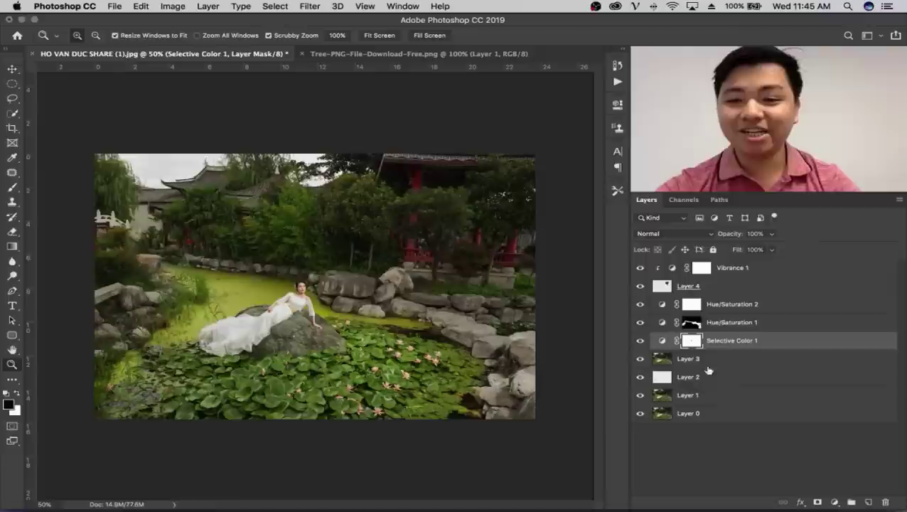
Step: With Layer 3 selected, run the Generate Luminosity Masks action from the Actions panel
{"action": "left_click", "coordinate": [744, 363]}
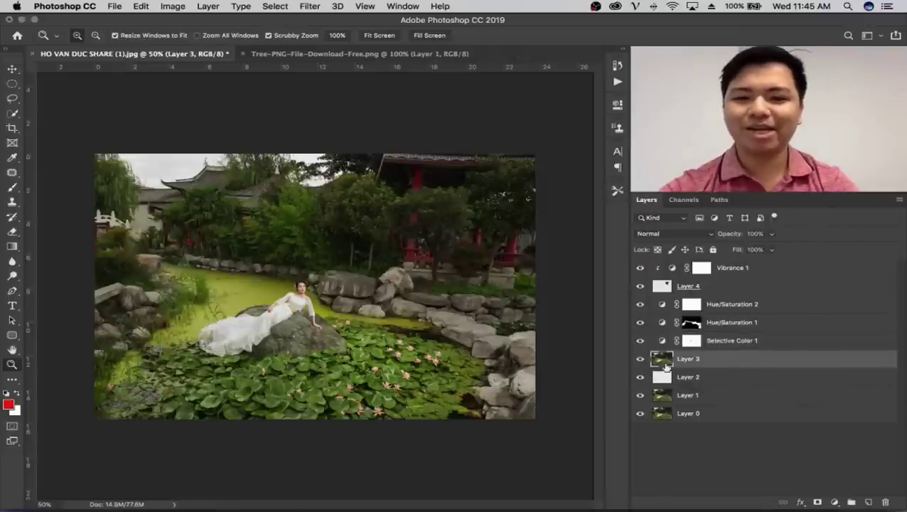
{"action": "left_click", "coordinate": [640, 361]}
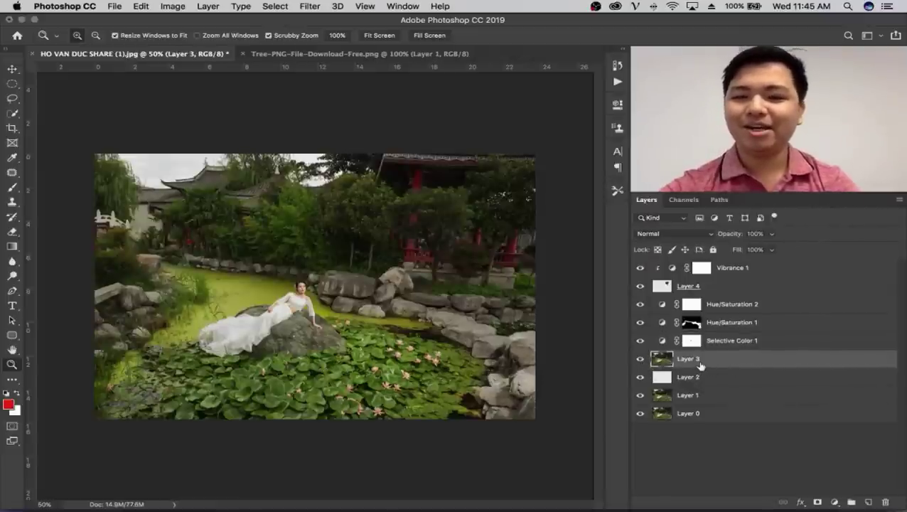
{"action": "left_click", "coordinate": [618, 82]}
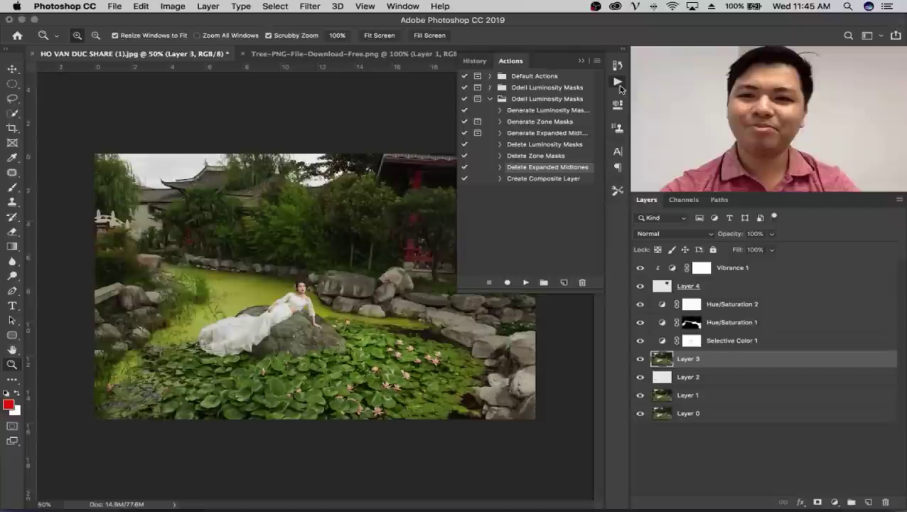
{"action": "left_click", "coordinate": [553, 111]}
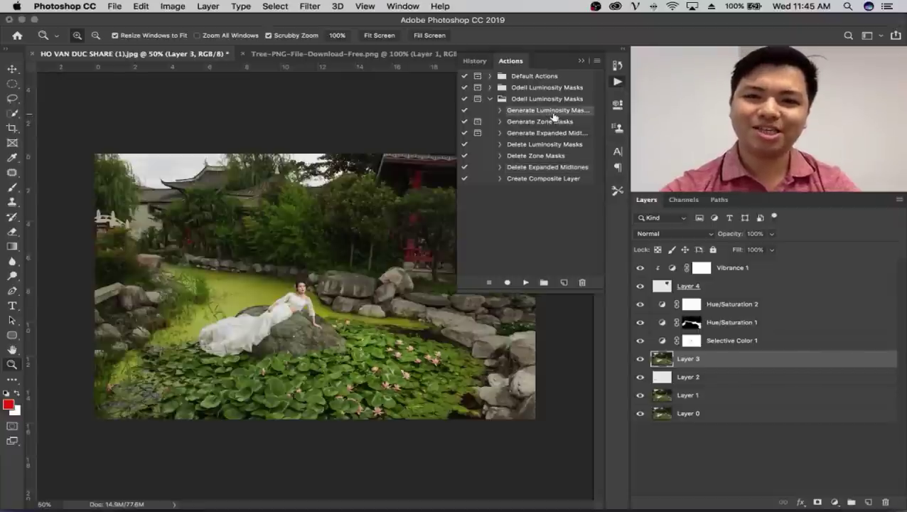
{"action": "left_click", "coordinate": [525, 282]}
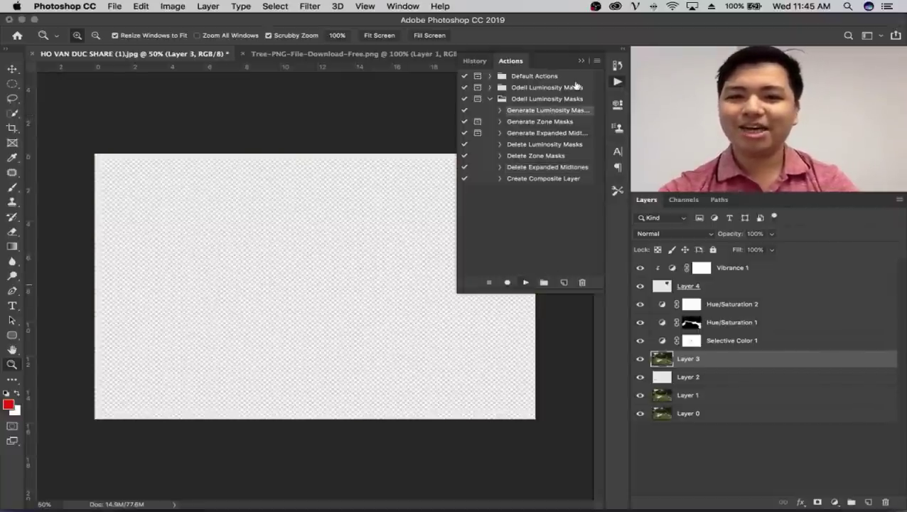
{"action": "left_click", "coordinate": [582, 61]}
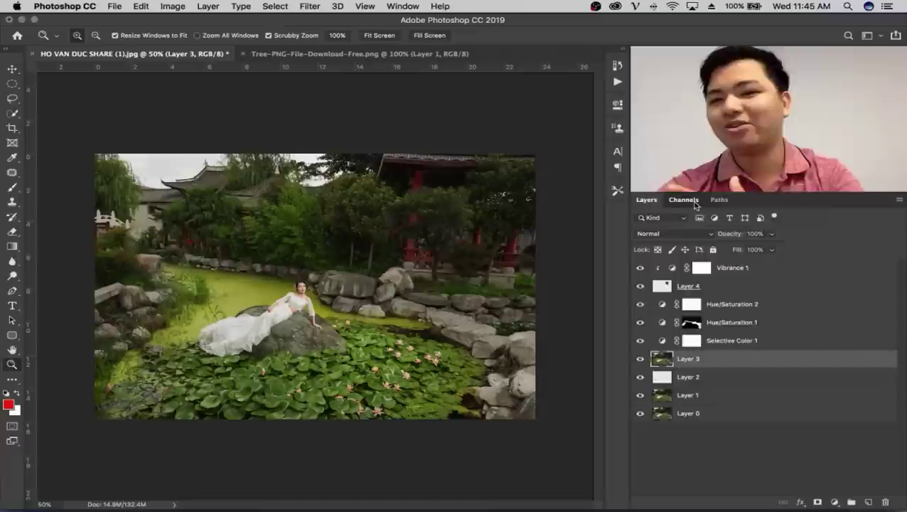
Step: Preview the Lights 1, Highlights 1, Highlights 2 and Whites luminosity masks in Channels
{"action": "left_click", "coordinate": [684, 200]}
{"action": "left_click", "coordinate": [676, 345]}
{"action": "left_click", "coordinate": [701, 331]}
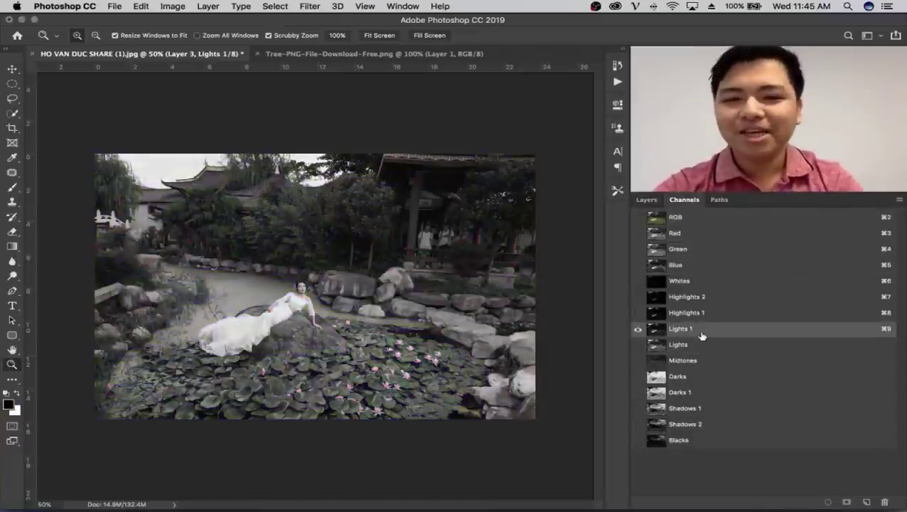
{"action": "left_click", "coordinate": [710, 313]}
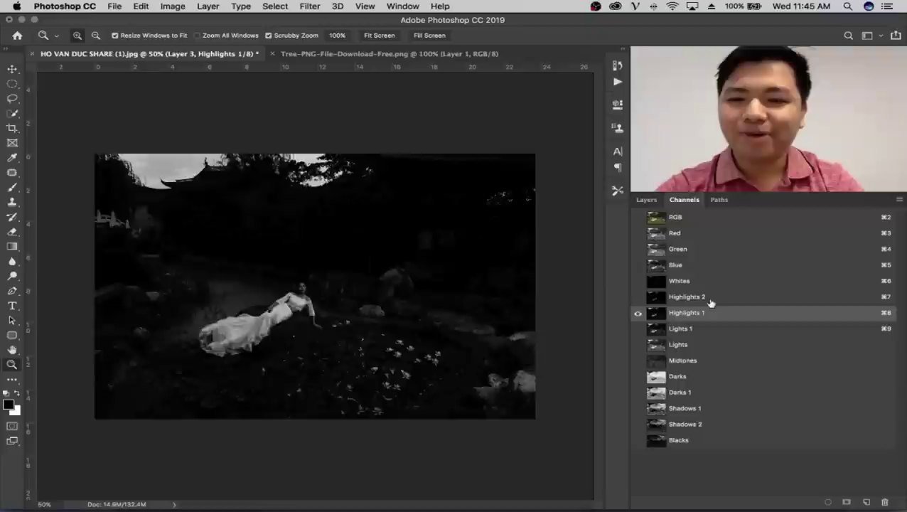
{"action": "left_click", "coordinate": [711, 297]}
{"action": "left_click", "coordinate": [711, 313]}
{"action": "left_click", "coordinate": [713, 298]}
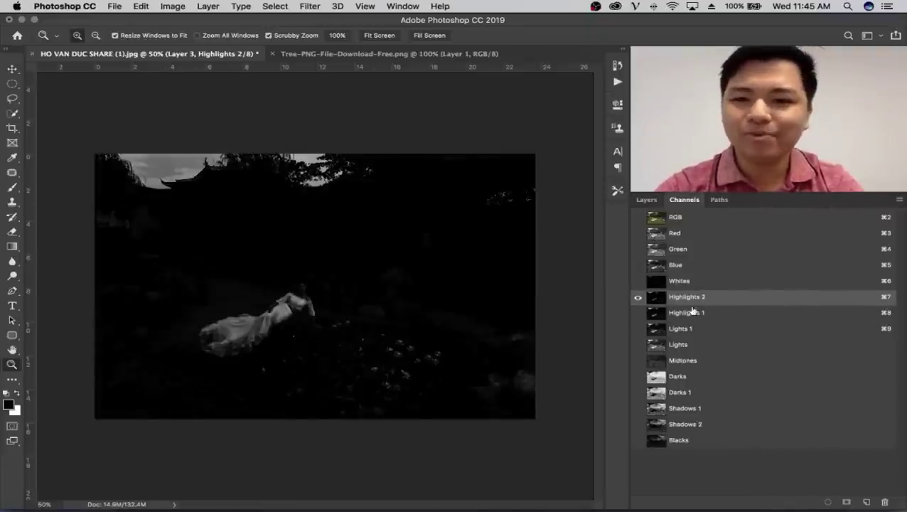
{"action": "left_click", "coordinate": [713, 313]}
{"action": "left_click", "coordinate": [660, 221]}
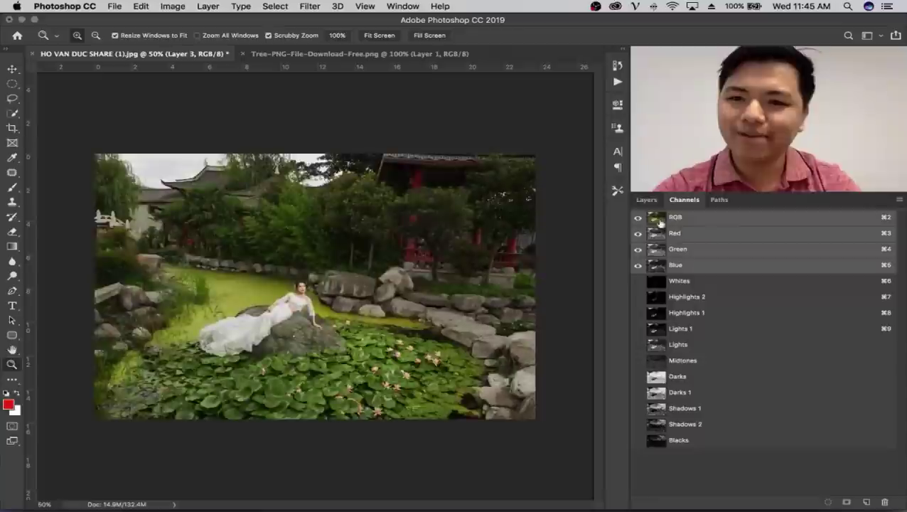
{"action": "left_click", "coordinate": [693, 283]}
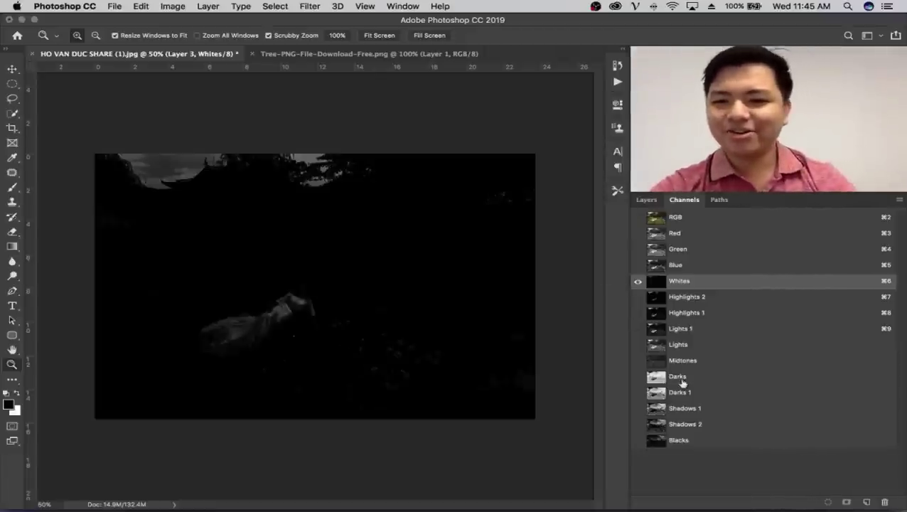
Step: Compare the Darks 1, Shadows 2 and Blacks masks and load Shadows 2 as a selection
{"action": "left_click", "coordinate": [723, 395]}
{"action": "left_click", "coordinate": [718, 425]}
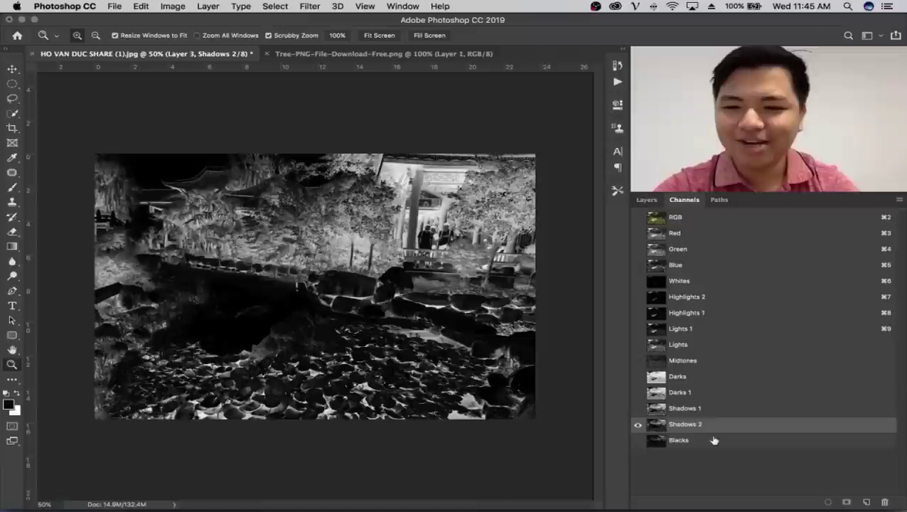
{"action": "left_click", "coordinate": [709, 441]}
{"action": "left_click", "coordinate": [721, 426]}
{"action": "left_click", "coordinate": [722, 443]}
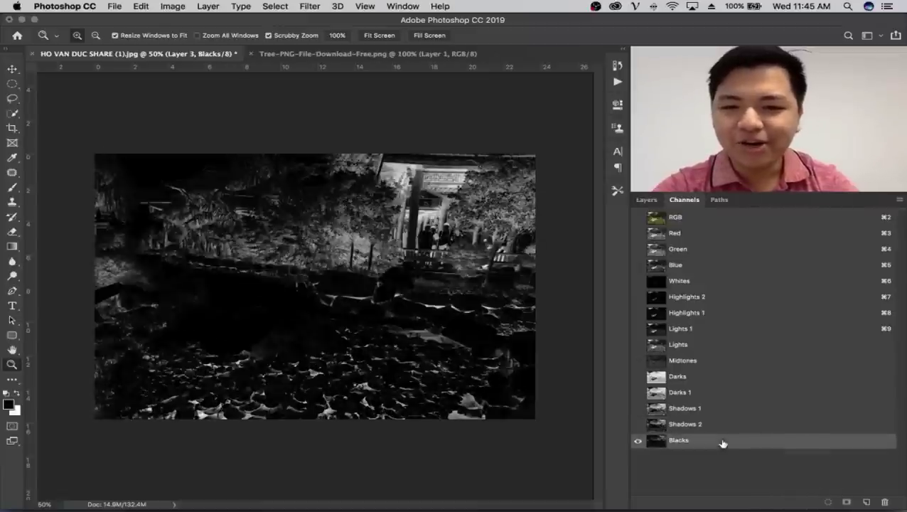
{"action": "left_click", "coordinate": [722, 424]}
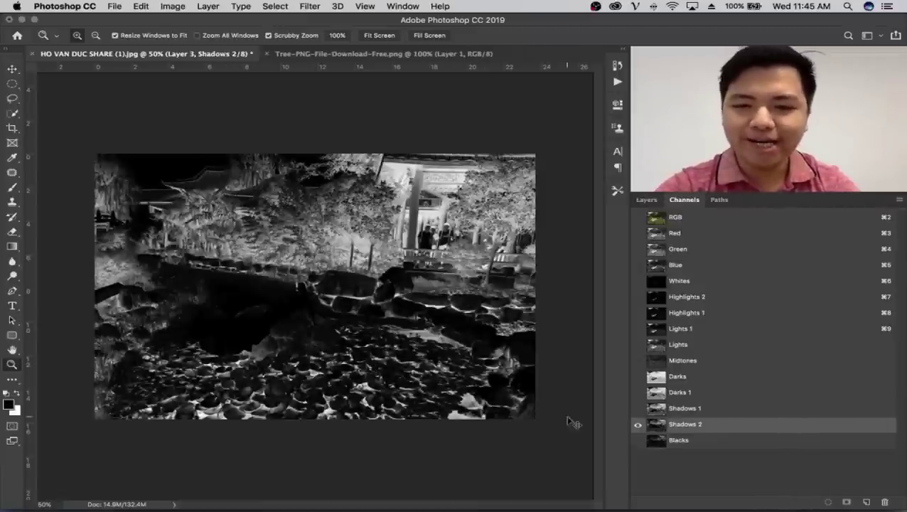
{"action": "left_click", "coordinate": [657, 427], "text": "ctrl"}
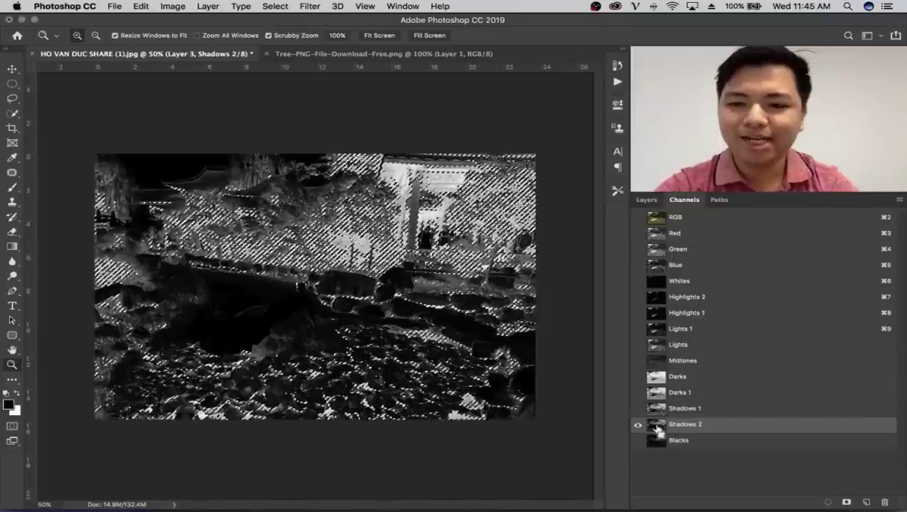
{"action": "left_click", "coordinate": [677, 216]}
{"action": "left_click", "coordinate": [644, 199]}
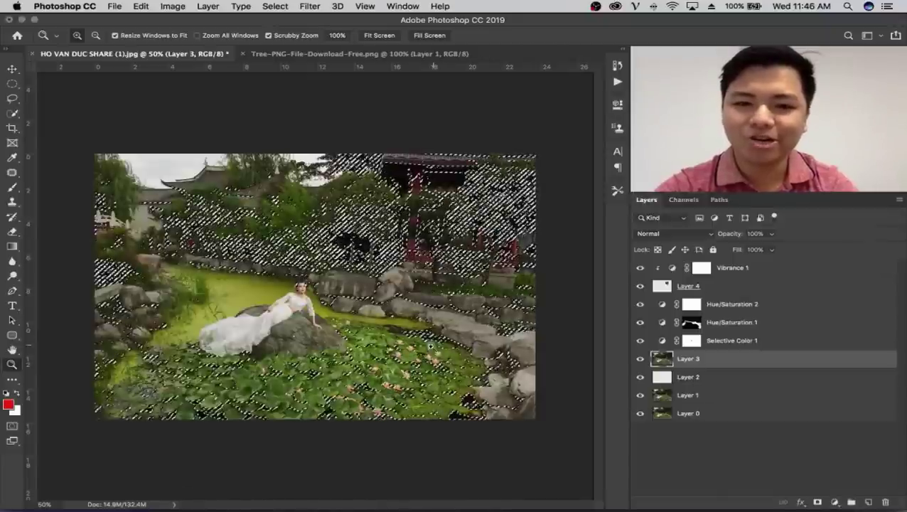
Step: Preview the Shadows 1 mask under the selection and return to the full-colour composite
{"action": "left_click", "coordinate": [835, 502]}
{"action": "left_click", "coordinate": [679, 202]}
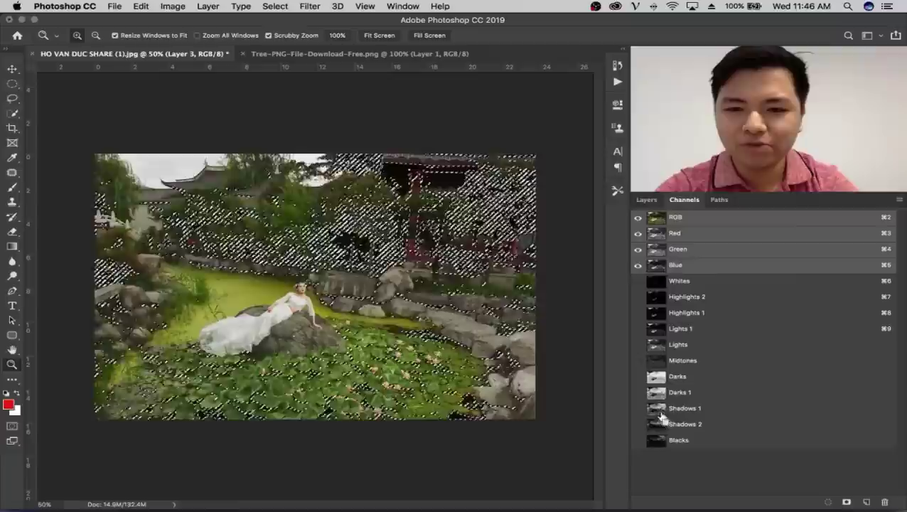
{"action": "left_click", "coordinate": [707, 412]}
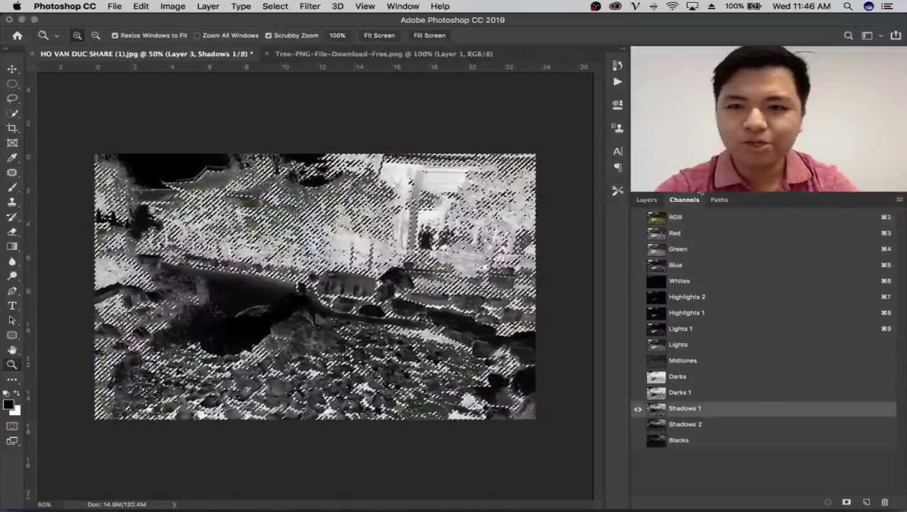
{"action": "left_click", "coordinate": [646, 200]}
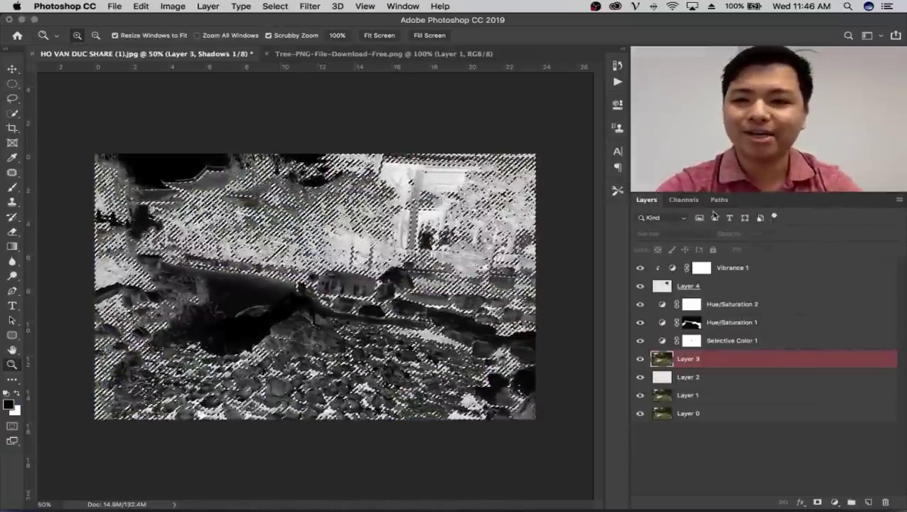
{"action": "left_click", "coordinate": [684, 199]}
{"action": "left_click", "coordinate": [676, 217]}
Step: Add a Curves adjustment on the shadows selection and pull its curve down
{"action": "left_click", "coordinate": [649, 199]}
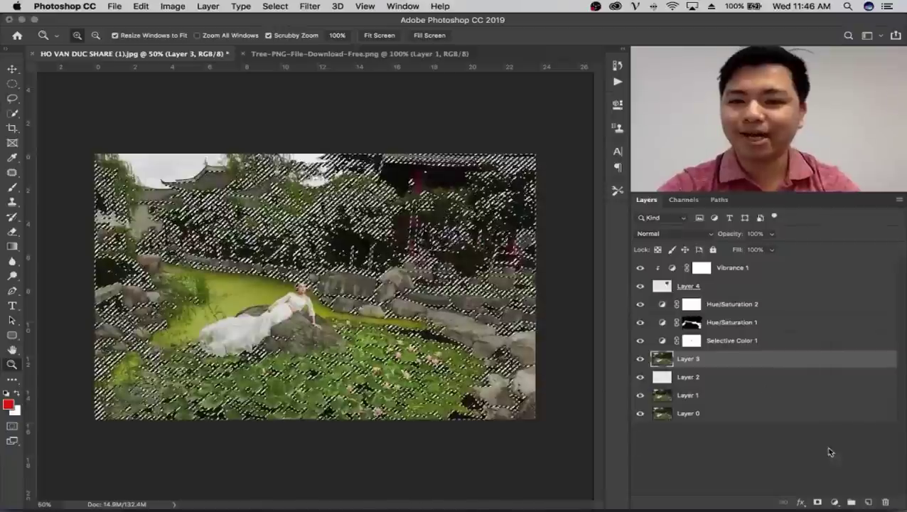
{"action": "left_click", "coordinate": [835, 502]}
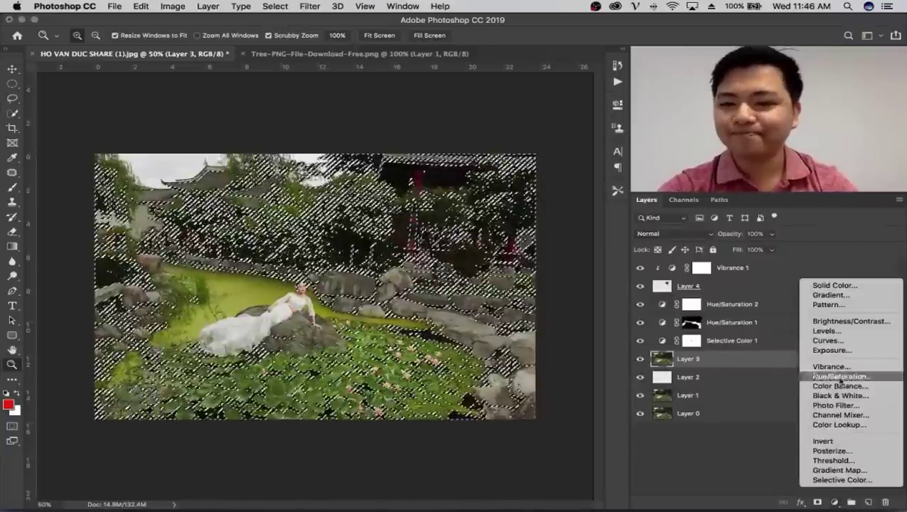
{"action": "left_click", "coordinate": [843, 340]}
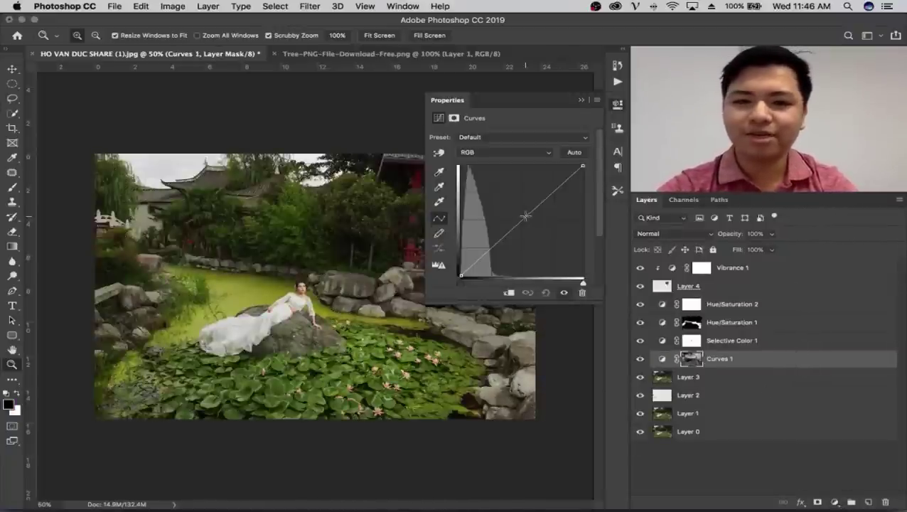
{"action": "mouse_move", "coordinate": [530, 223]}
{"action": "left_mouse_down"}
{"action": "mouse_move", "coordinate": [537, 238]}
{"action": "mouse_move", "coordinate": [526, 225]}
{"action": "left_mouse_up"}
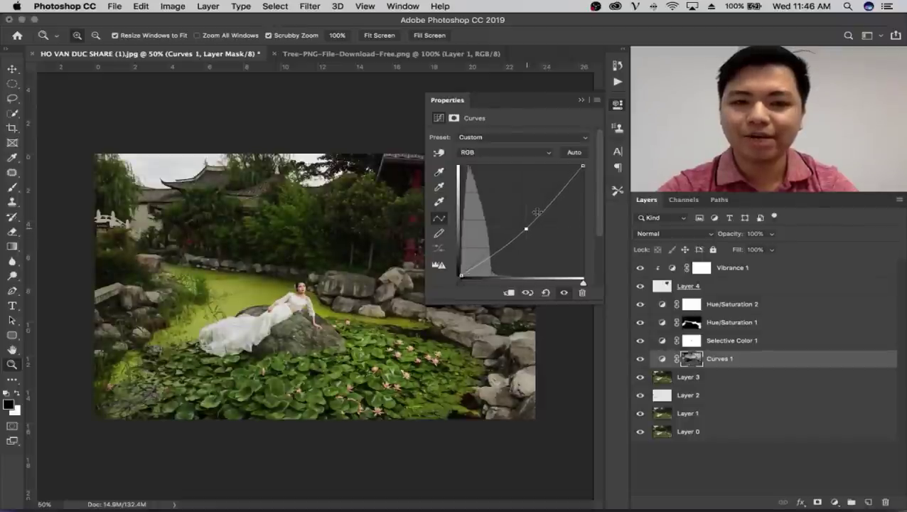
{"action": "left_click", "coordinate": [579, 101]}
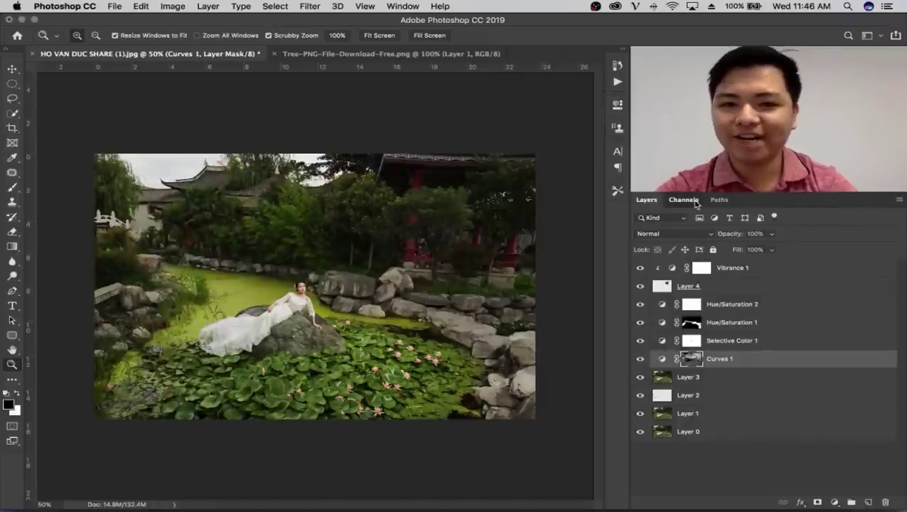
Step: Load the Lights luminosity mask as a selection from the Channels panel
{"action": "left_click", "coordinate": [684, 199]}
{"action": "left_click", "coordinate": [660, 344]}
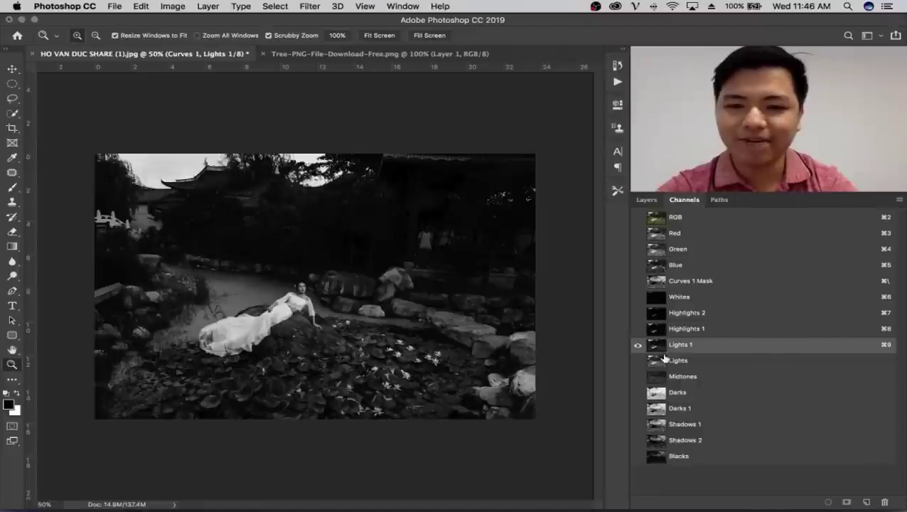
{"action": "left_click", "coordinate": [664, 359]}
{"action": "left_click", "coordinate": [658, 363], "text": "super"}
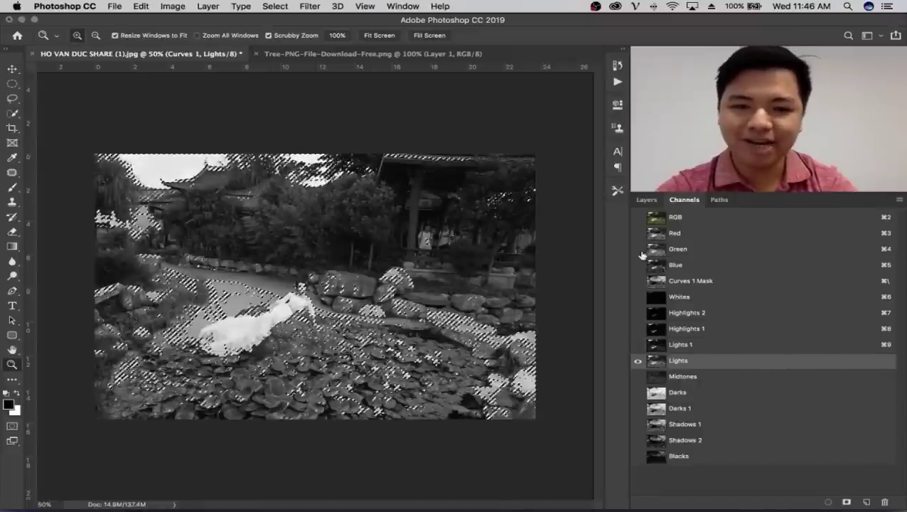
{"action": "left_click", "coordinate": [646, 200]}
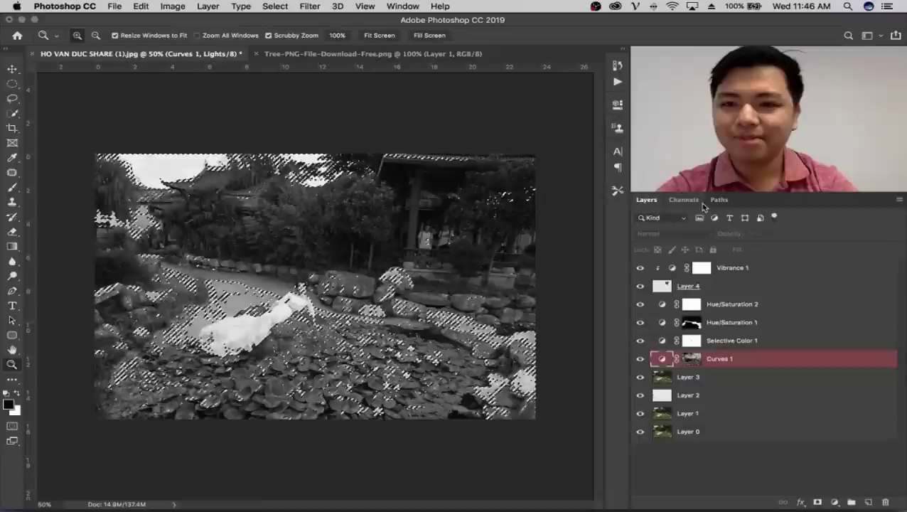
{"action": "left_click", "coordinate": [683, 200]}
{"action": "left_click", "coordinate": [682, 219]}
{"action": "left_click", "coordinate": [646, 199]}
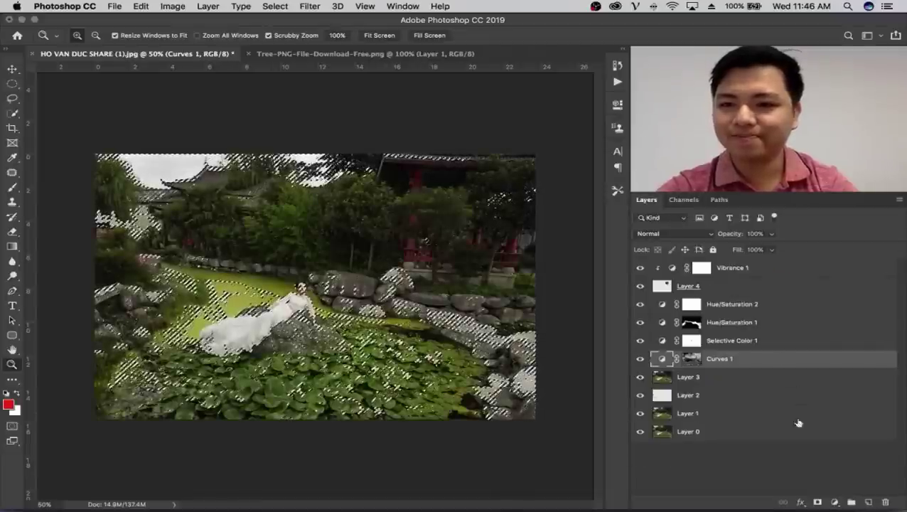
Step: Add a second Curves adjustment on the Lights selection and raise its curve to brighten
{"action": "left_click", "coordinate": [833, 501]}
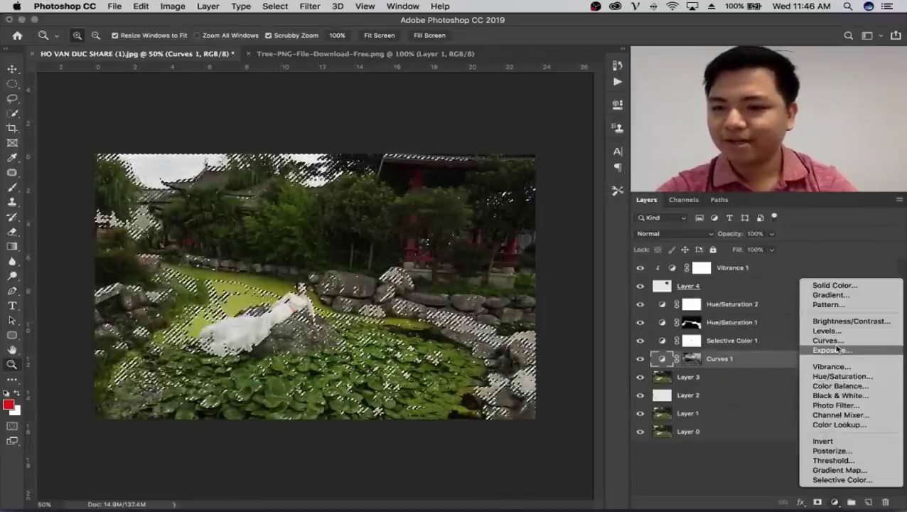
{"action": "left_click", "coordinate": [828, 341]}
{"action": "left_click", "coordinate": [527, 218]}
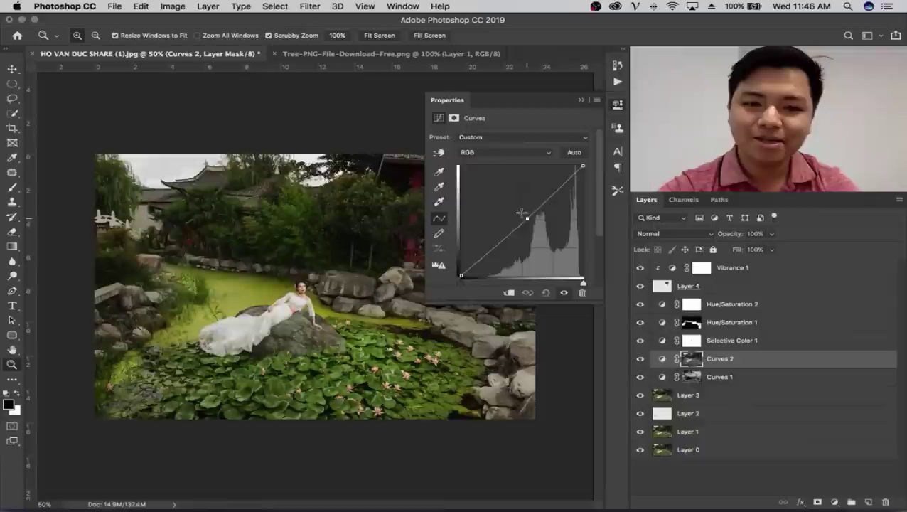
{"action": "left_click_drag", "start_coordinate": [522, 213], "coordinate": [521, 212]}
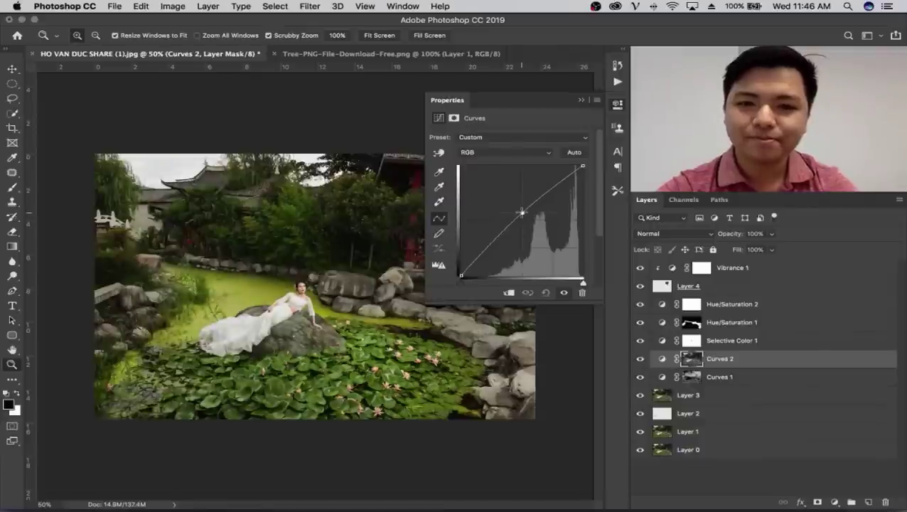
{"action": "left_click", "coordinate": [580, 102]}
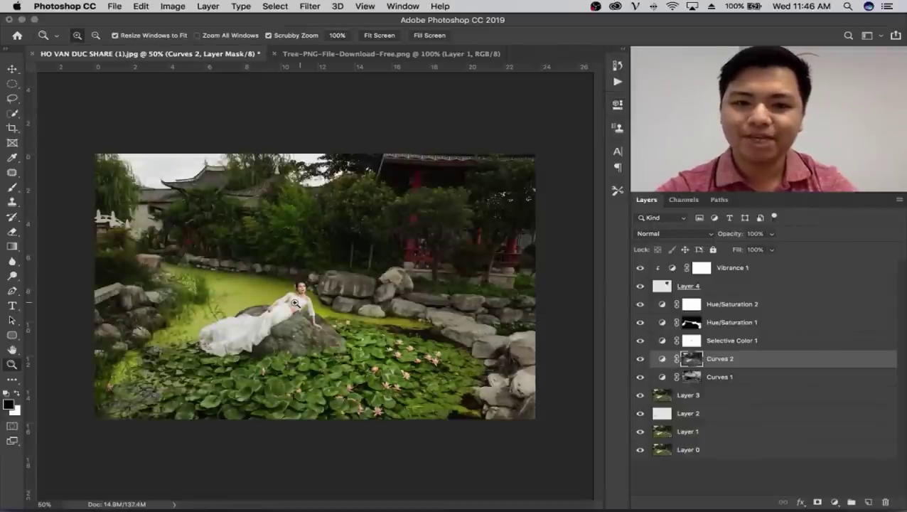
{"action": "left_click_drag", "start_coordinate": [294, 303], "coordinate": [370, 298]}
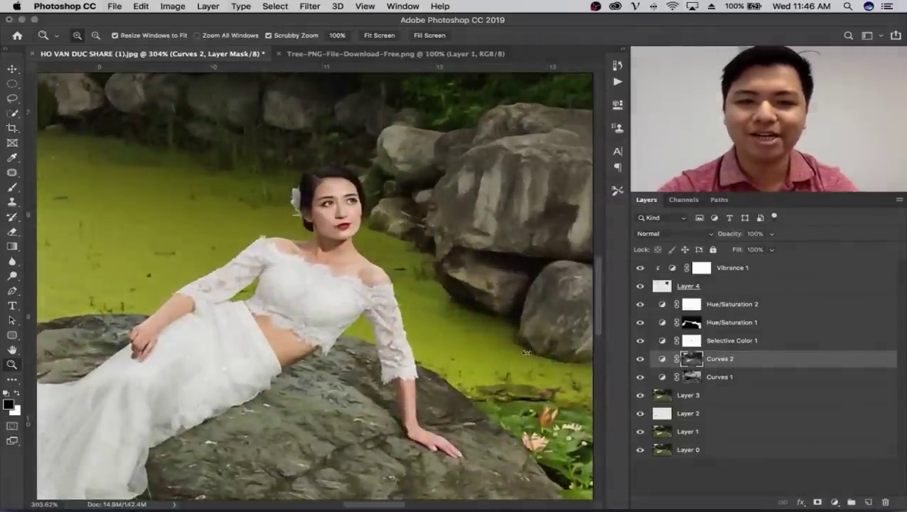
{"action": "left_click_drag", "start_coordinate": [526, 352], "coordinate": [481, 326]}
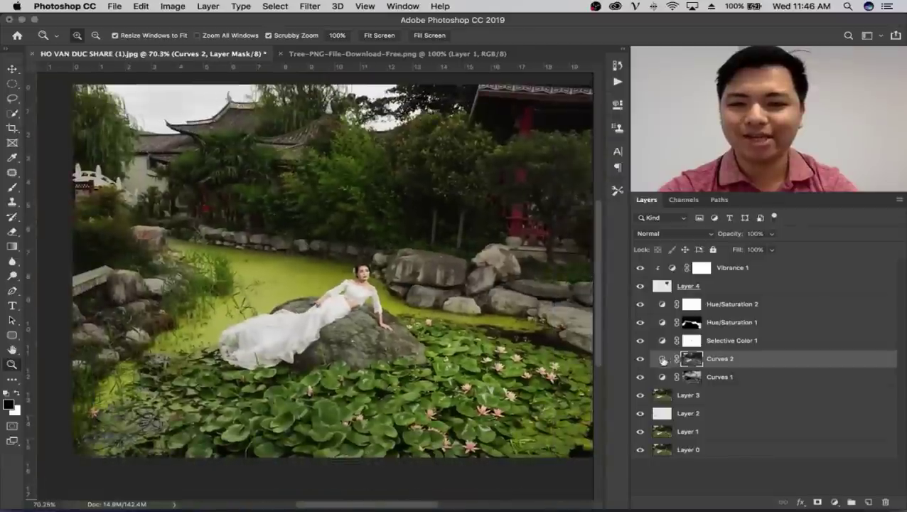
{"action": "left_click", "coordinate": [766, 384], "text": "shift"}
{"action": "right_click", "coordinate": [766, 383]}
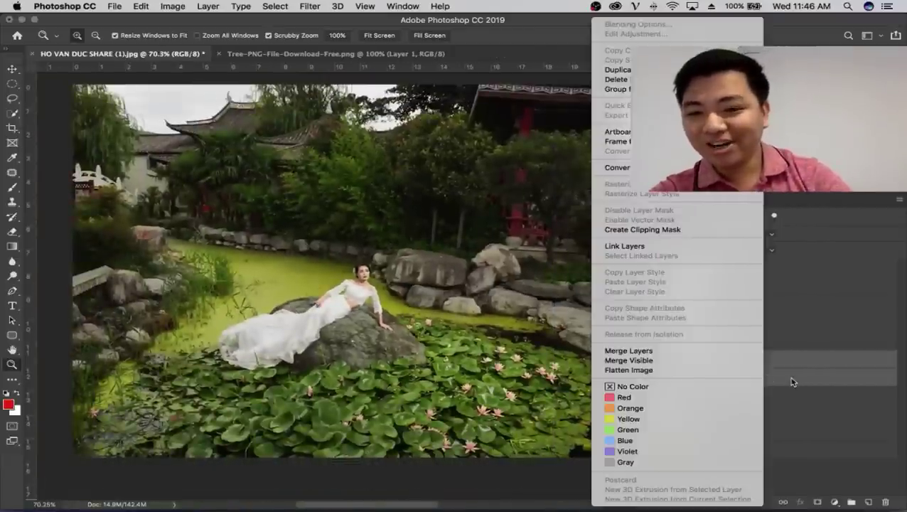
{"action": "key", "text": "Escape"}
{"action": "key", "text": "ctrl+g"}
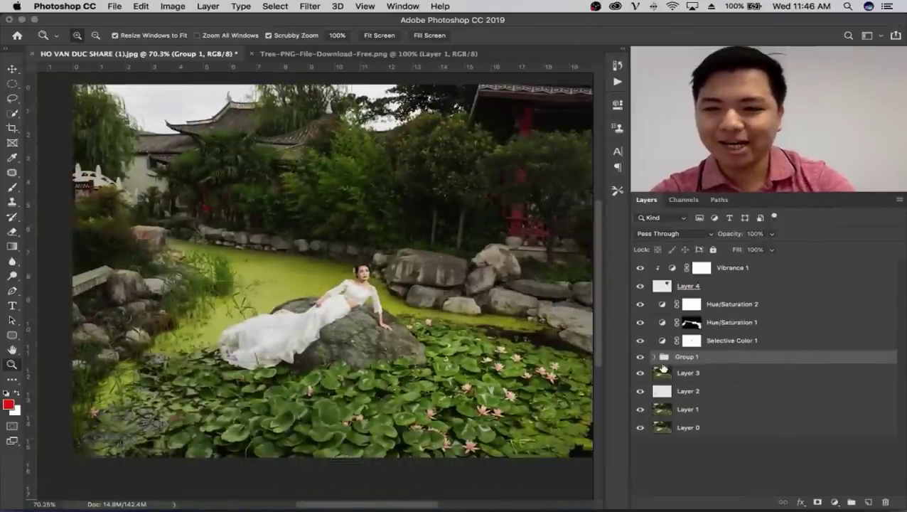
{"action": "left_click", "coordinate": [639, 357]}
{"action": "left_click", "coordinate": [640, 357]}
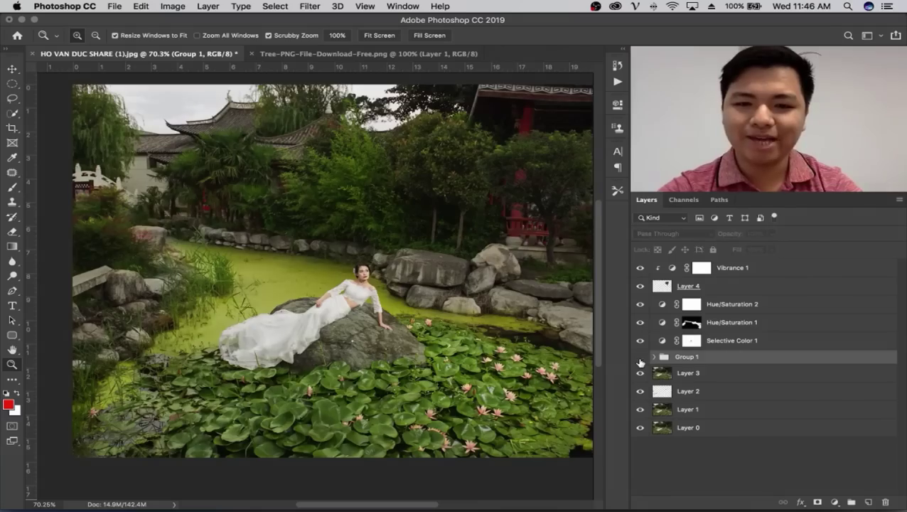
{"action": "scroll", "coordinate": [441, 341], "scroll_direction": "up", "scroll_amount": 5}
{"action": "scroll", "coordinate": [412, 327], "scroll_direction": "up", "scroll_amount": 3}
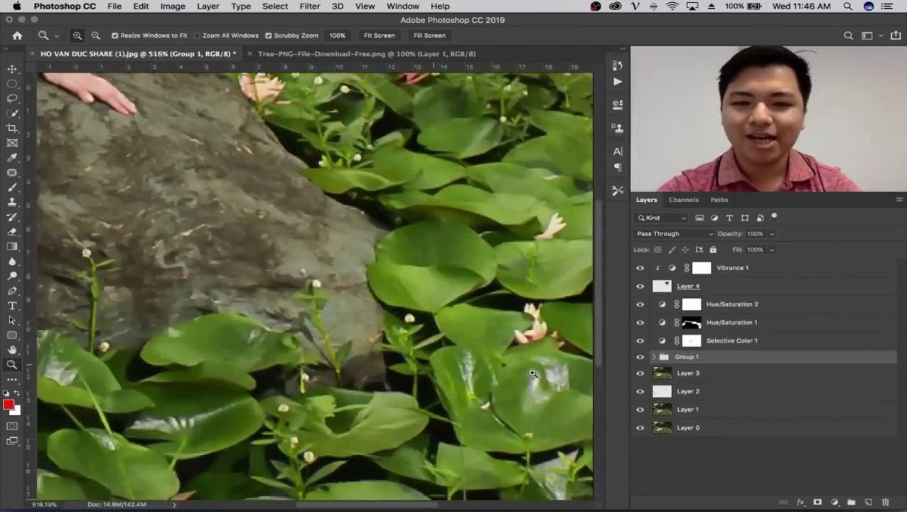
{"action": "scroll", "coordinate": [390, 313], "scroll_direction": "up", "scroll_amount": 3}
{"action": "left_click", "coordinate": [638, 358]}
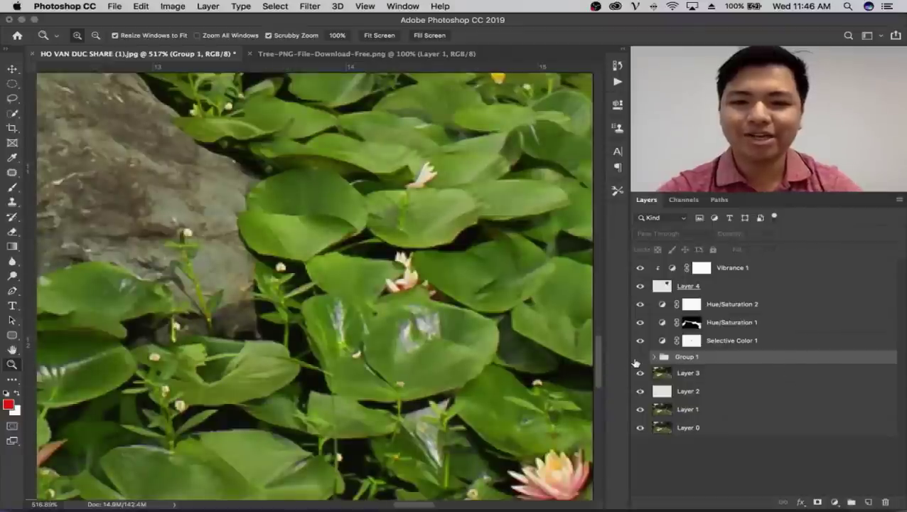
{"action": "left_click", "coordinate": [637, 359]}
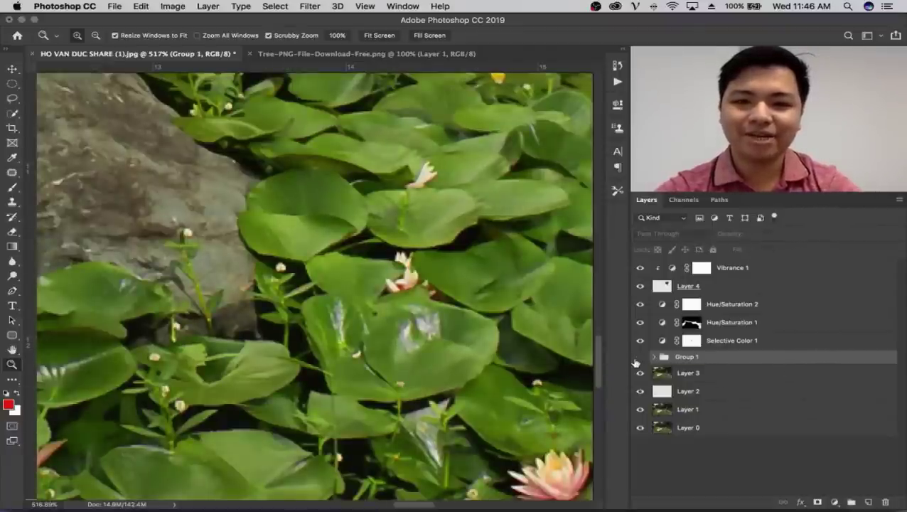
{"action": "key", "text": "super+0"}
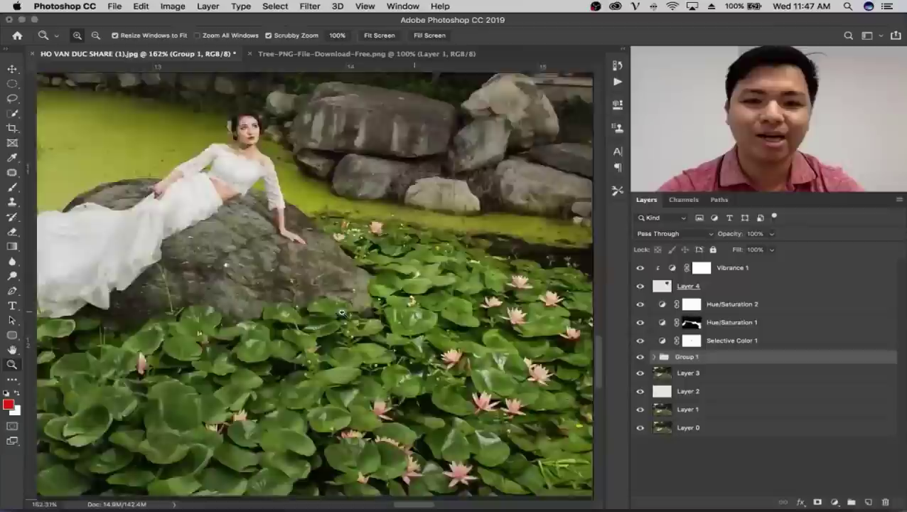
{"action": "left_click_drag", "start_coordinate": [318, 315], "coordinate": [304, 315]}
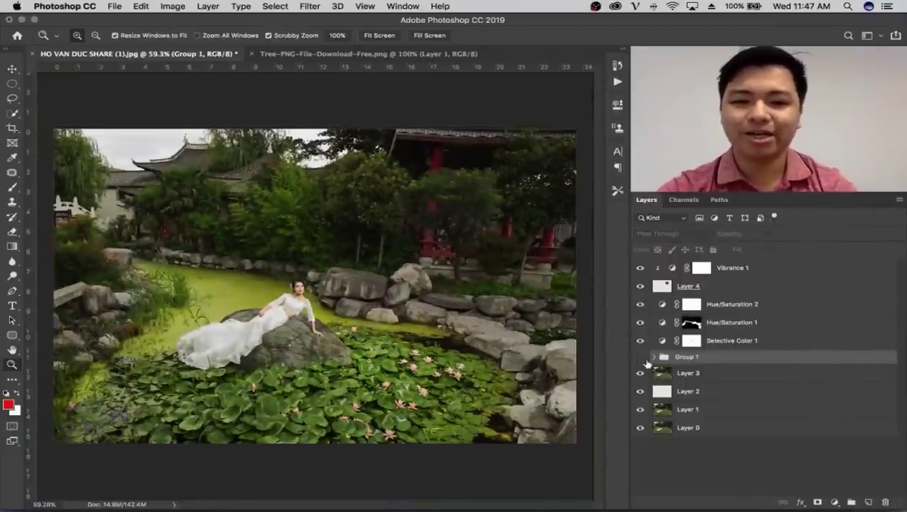
Step: Expand Group 1 and rework the Curves 1 tone curve to nearly straight, deleting its dipping point
{"action": "left_click", "coordinate": [653, 357]}
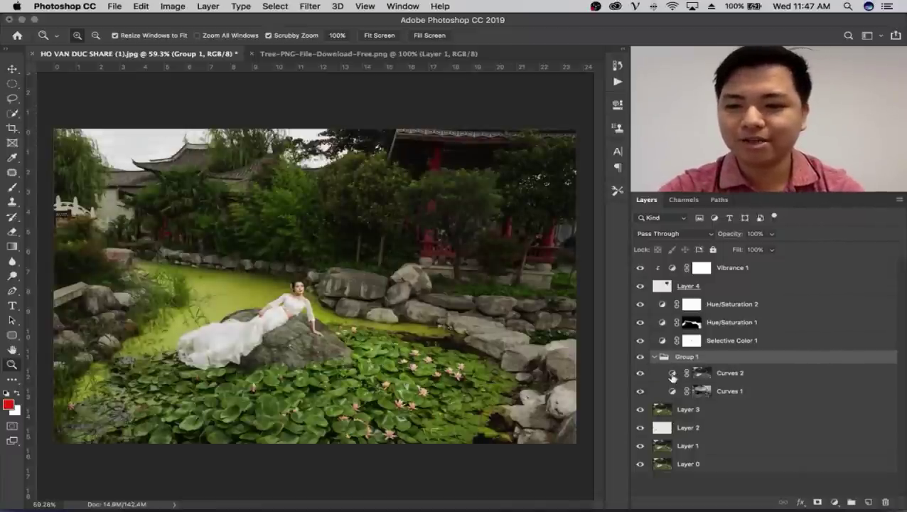
{"action": "double_click", "coordinate": [673, 374]}
{"action": "left_click", "coordinate": [579, 101]}
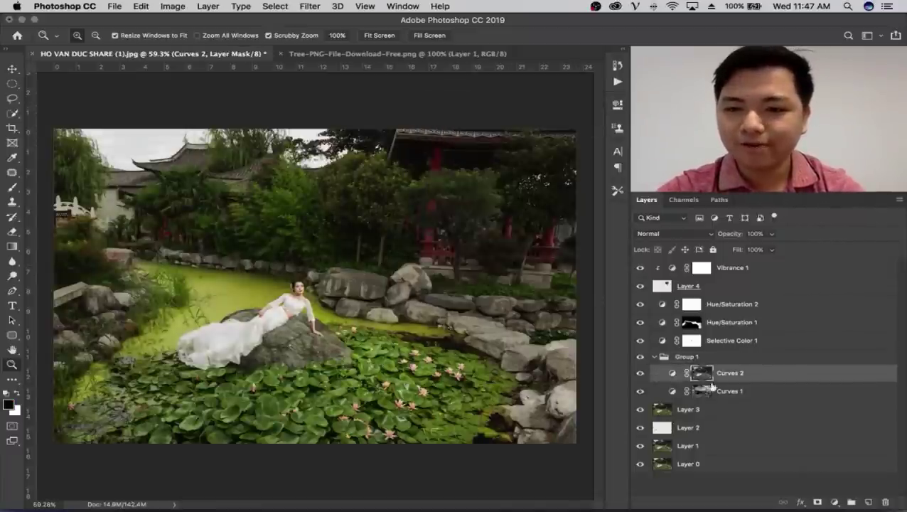
{"action": "double_click", "coordinate": [672, 391]}
{"action": "mouse_move", "coordinate": [542, 250]}
{"action": "left_mouse_down"}
{"action": "mouse_move", "coordinate": [532, 232]}
{"action": "mouse_move", "coordinate": [542, 247]}
{"action": "left_mouse_up"}
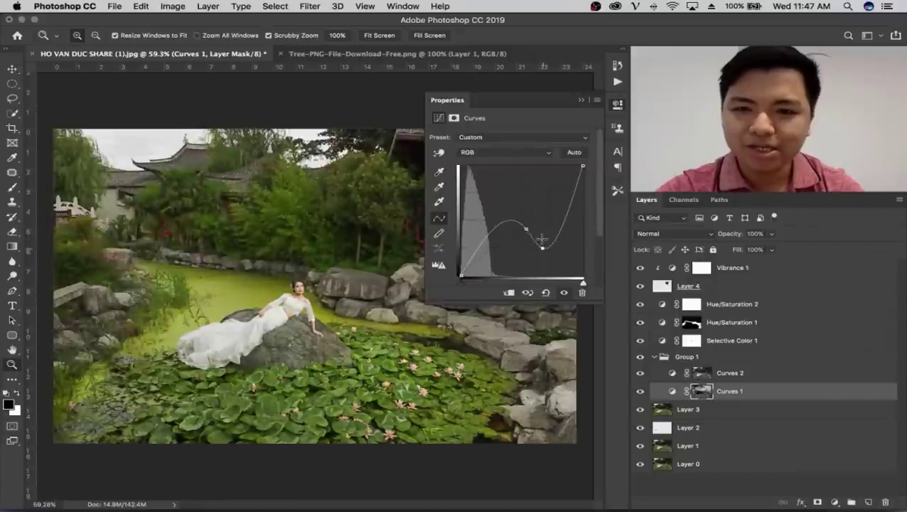
{"action": "key", "text": "Delete"}
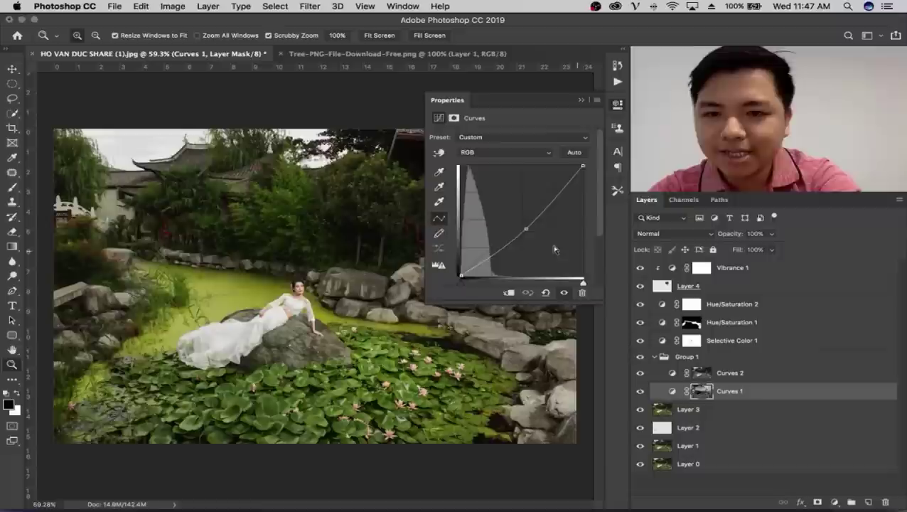
{"action": "left_click_drag", "start_coordinate": [527, 232], "coordinate": [525, 229]}
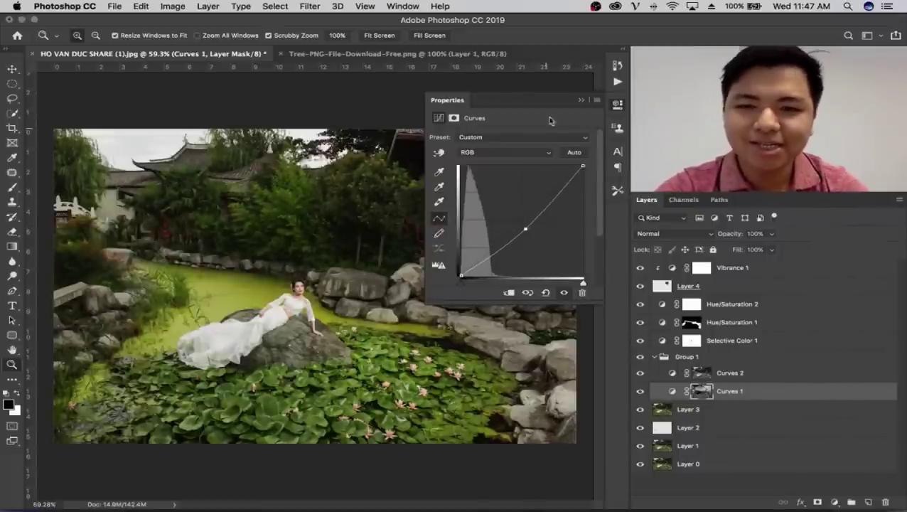
{"action": "left_click", "coordinate": [580, 100]}
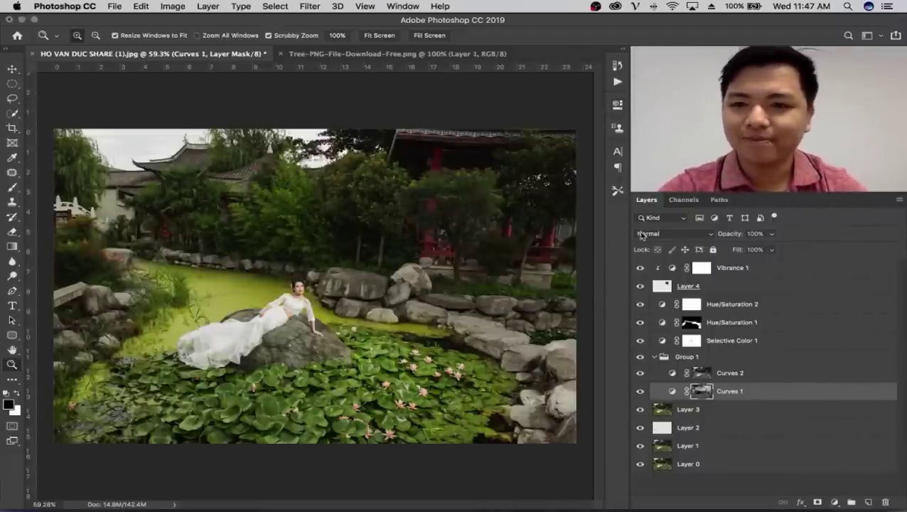
Step: Set Curves 1 and Curves 2 to Luminosity blending and toggle Group 1 to compare
{"action": "left_click", "coordinate": [676, 233]}
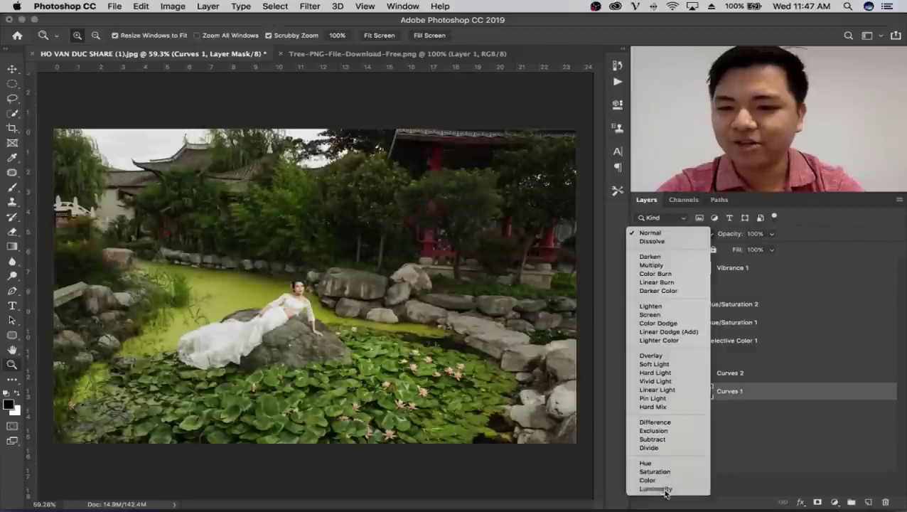
{"action": "left_click", "coordinate": [665, 490]}
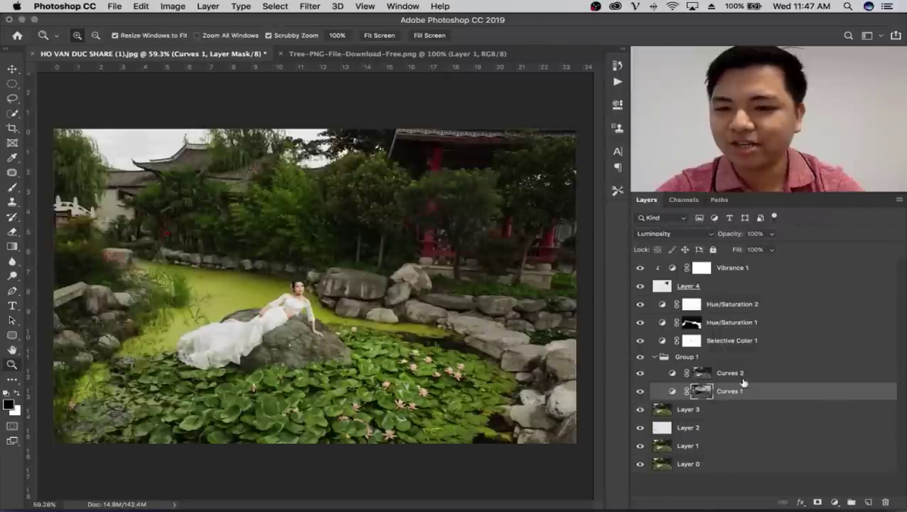
{"action": "left_click", "coordinate": [740, 374]}
{"action": "left_click", "coordinate": [657, 235]}
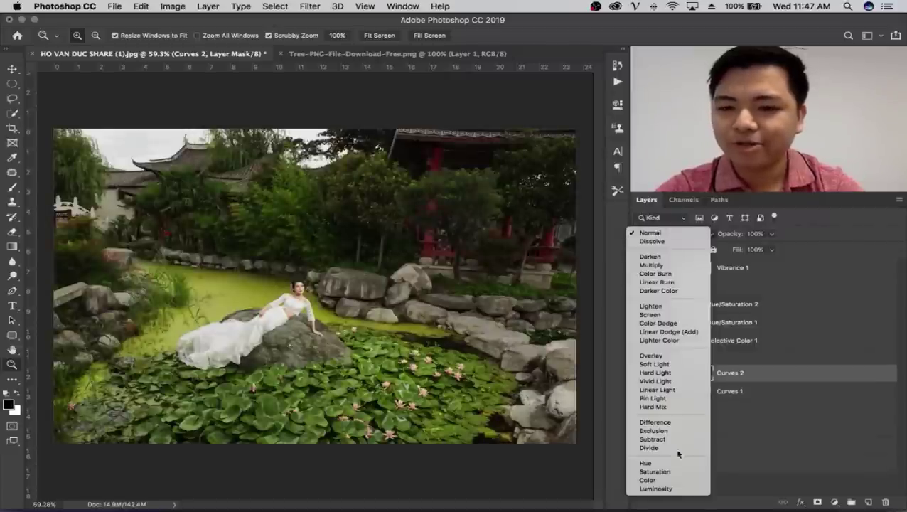
{"action": "left_click", "coordinate": [679, 489]}
{"action": "left_click", "coordinate": [640, 357]}
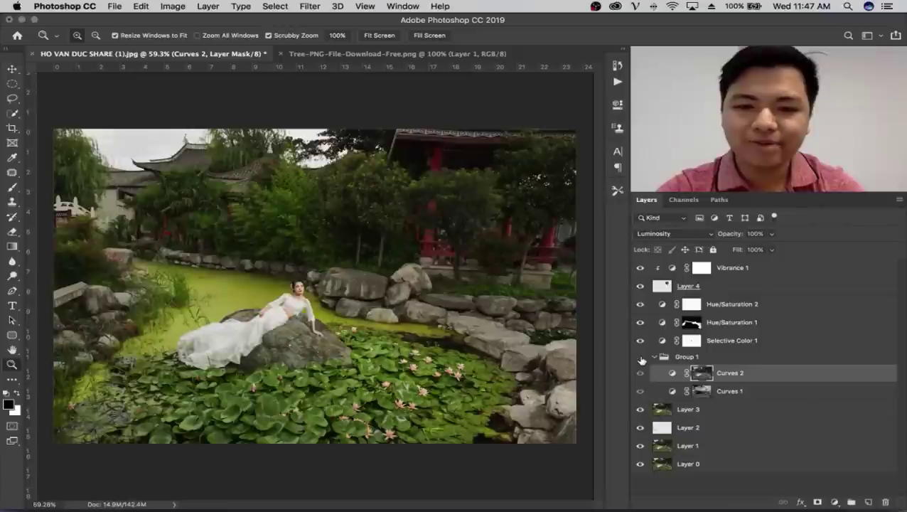
{"action": "left_click", "coordinate": [640, 357]}
{"action": "left_click", "coordinate": [639, 357]}
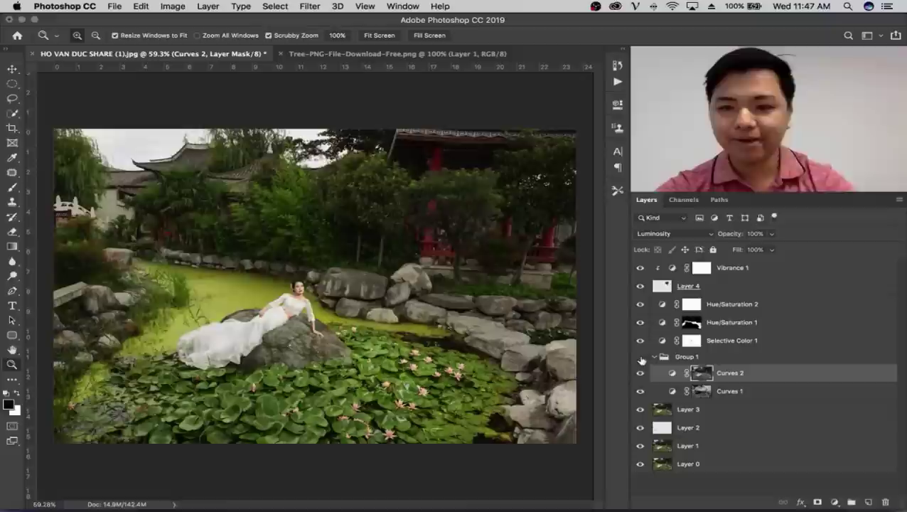
{"action": "left_click", "coordinate": [640, 357]}
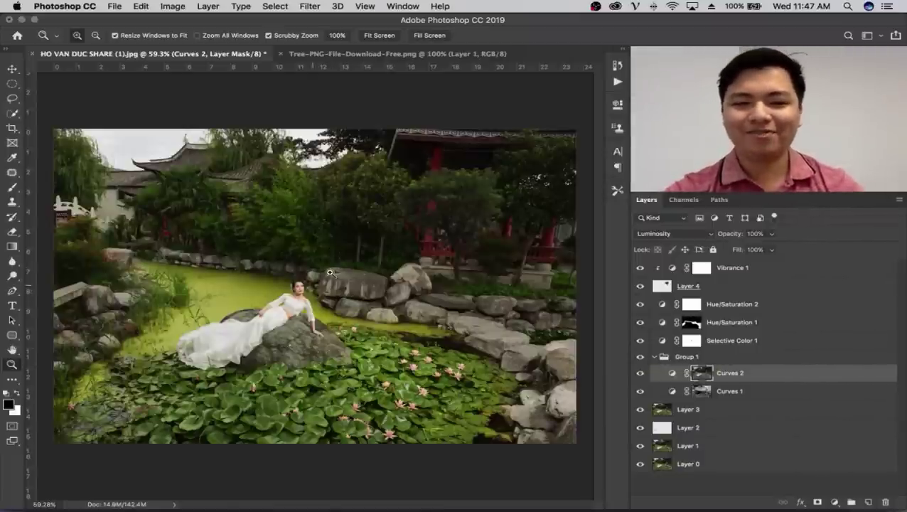
Step: Select Vibrance 1, then flip in History between the original photo and Snapshot 2, ending on Snapshot 2
{"action": "mouse_move", "coordinate": [330, 273]}
{"action": "left_mouse_down"}
{"action": "mouse_move", "coordinate": [293, 277]}
{"action": "mouse_move", "coordinate": [313, 279]}
{"action": "left_mouse_up"}
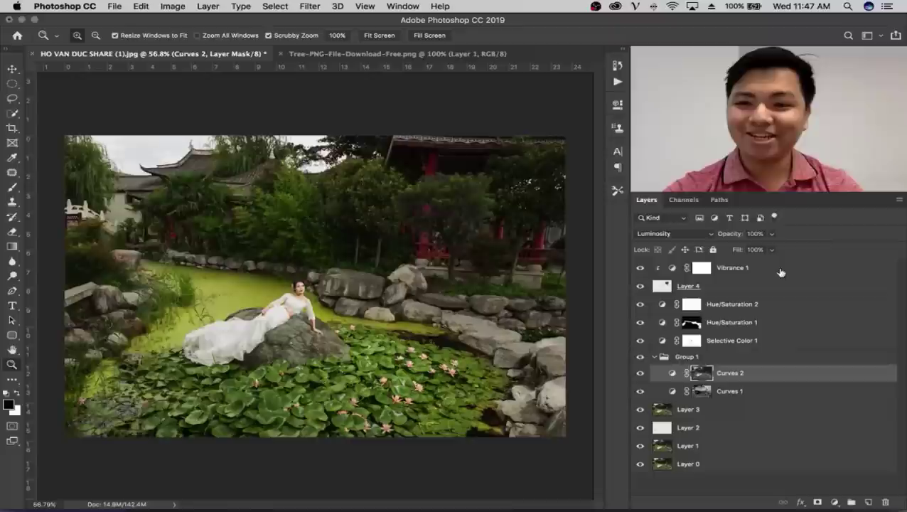
{"action": "left_click", "coordinate": [768, 270]}
{"action": "left_click", "coordinate": [617, 66]}
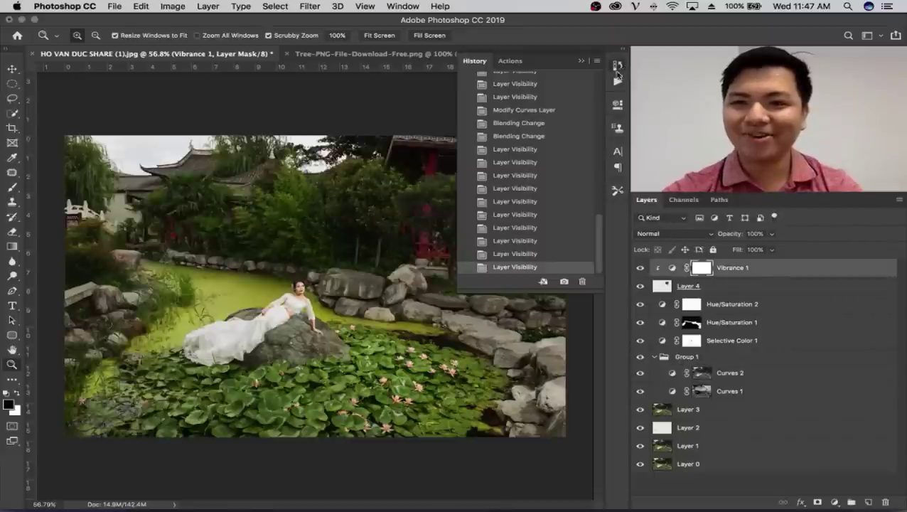
{"action": "scroll", "coordinate": [557, 247], "scroll_direction": "up", "scroll_amount": 10}
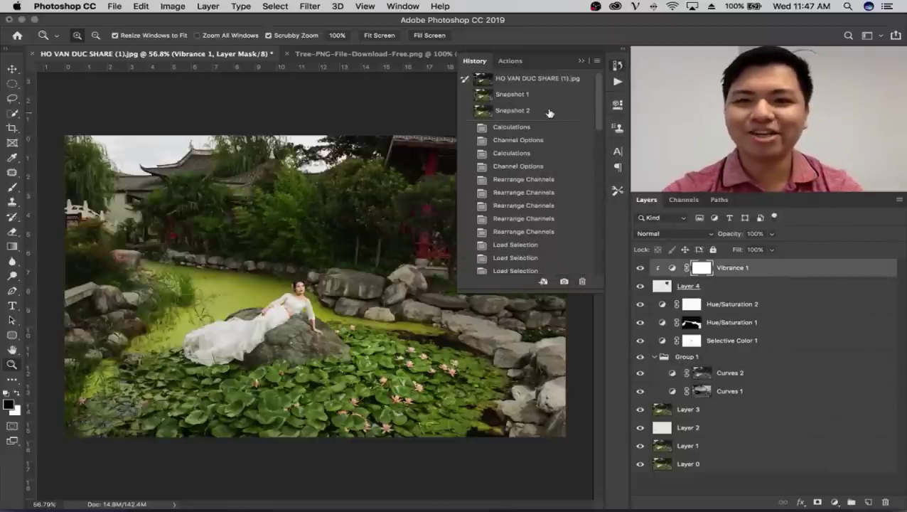
{"action": "left_click", "coordinate": [557, 86]}
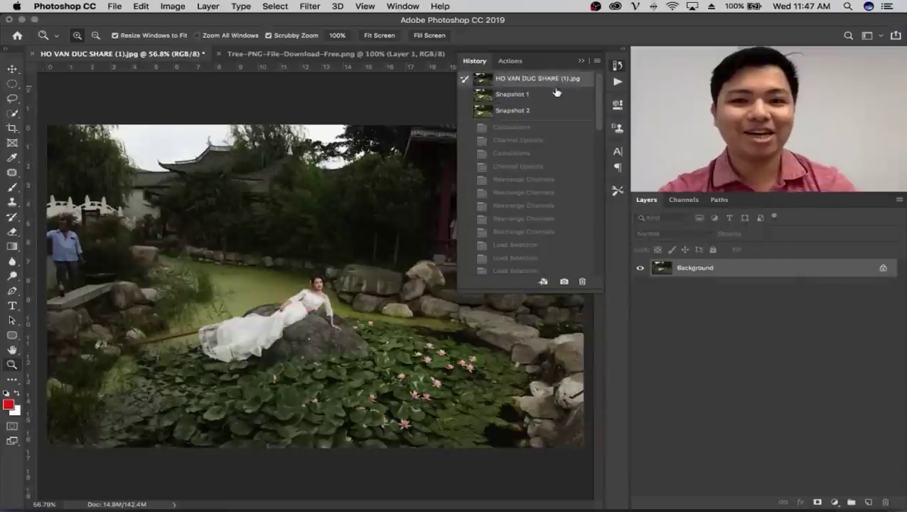
{"action": "left_click", "coordinate": [550, 112]}
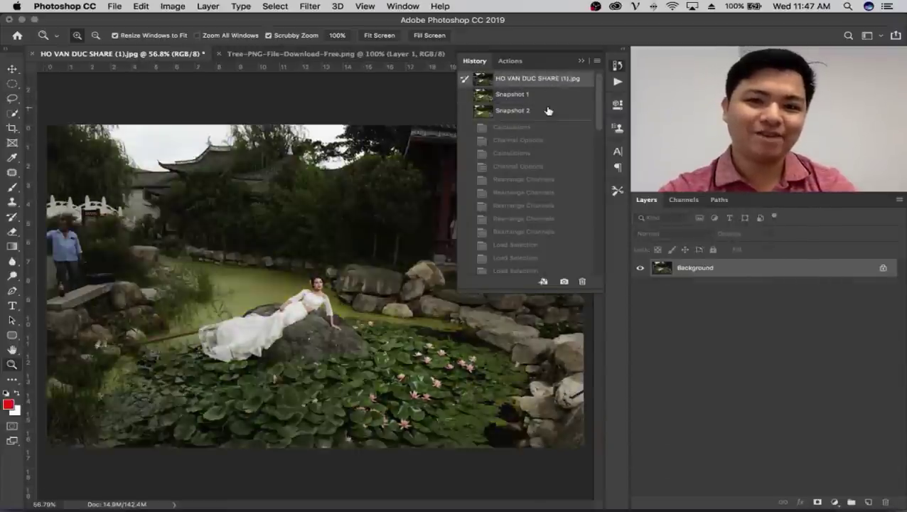
{"action": "left_click", "coordinate": [547, 110]}
{"action": "left_click", "coordinate": [562, 79]}
{"action": "left_click", "coordinate": [542, 111]}
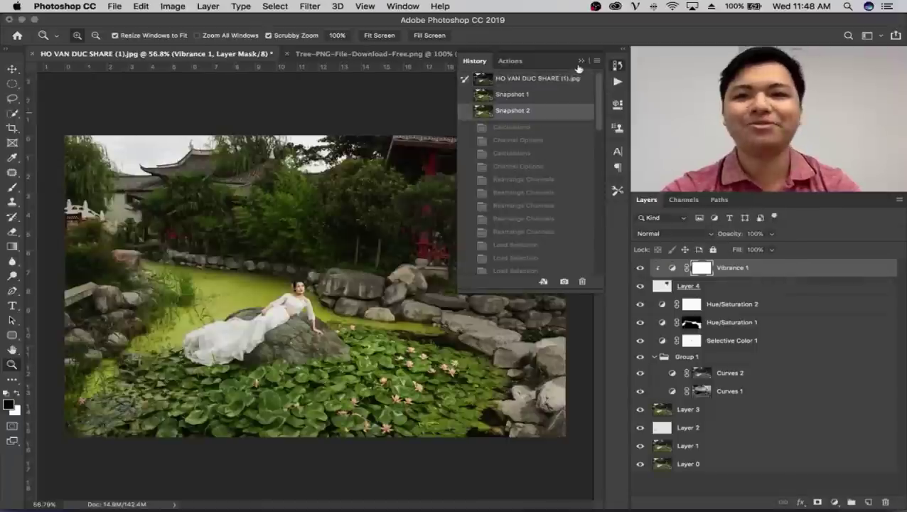
{"action": "left_click", "coordinate": [580, 61]}
Step: Scrubby-zoom the canvas out slightly to review the finished portrait
{"action": "left_click_drag", "start_coordinate": [353, 260], "coordinate": [384, 276]}
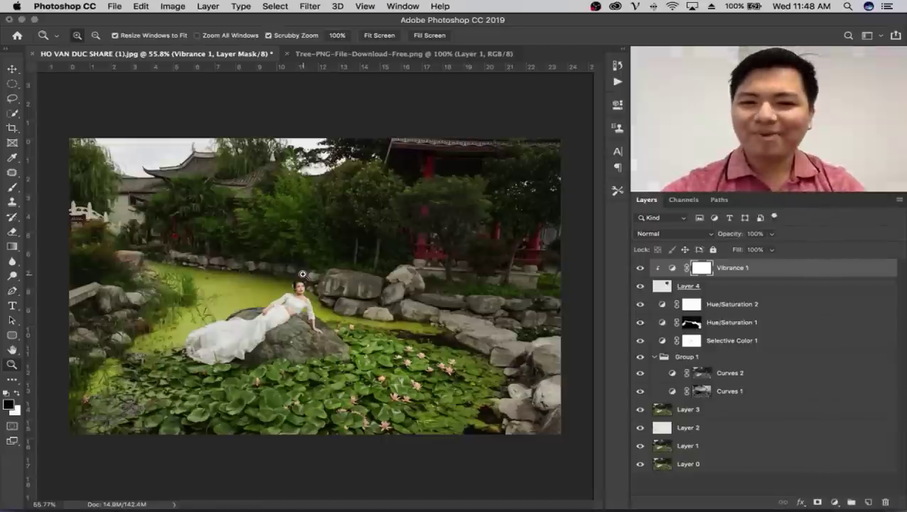
Step: Scroll through the giveaway post's comments in Chrome's Facebook tab, then minimise Chrome
{"action": "left_click", "coordinate": [261, 503]}
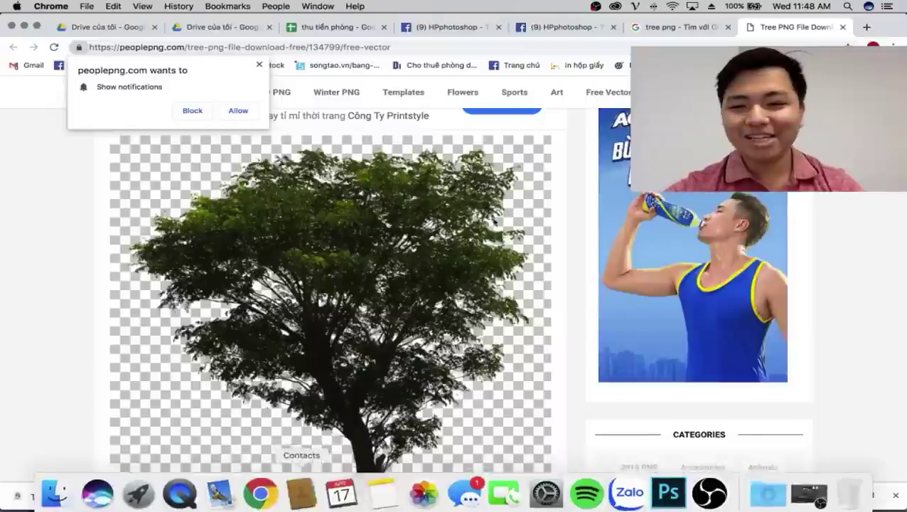
{"action": "left_click", "coordinate": [562, 28]}
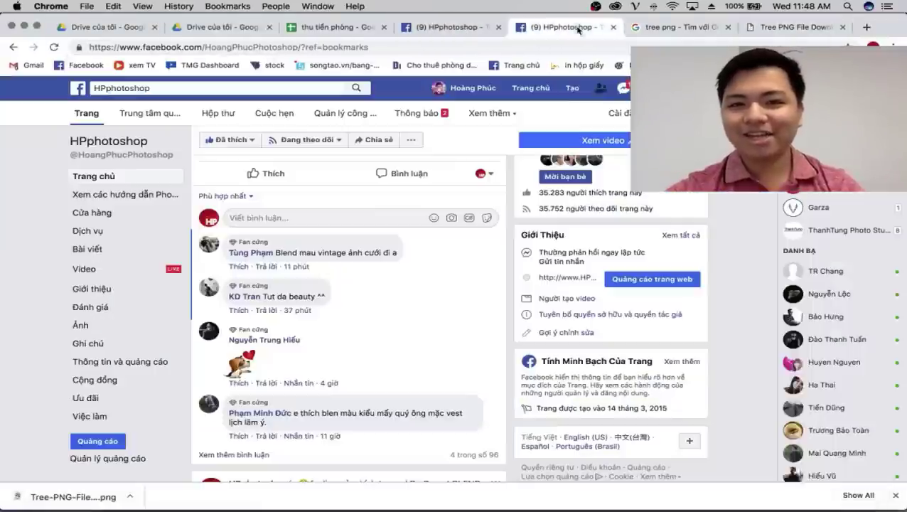
{"action": "scroll", "coordinate": [339, 355], "scroll_direction": "down", "scroll_amount": 1}
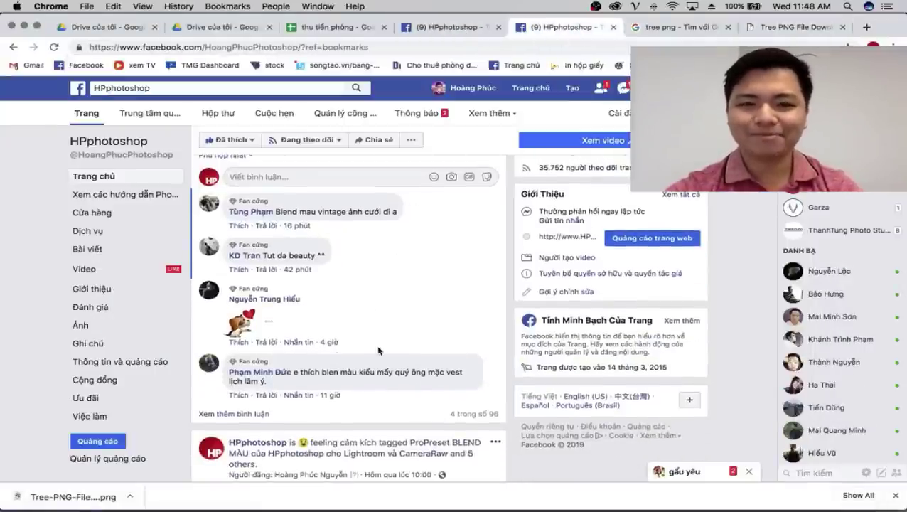
{"action": "scroll", "coordinate": [378, 350], "scroll_direction": "down", "scroll_amount": 4}
{"action": "scroll", "coordinate": [377, 350], "scroll_direction": "up", "scroll_amount": 4}
{"action": "scroll", "coordinate": [374, 348], "scroll_direction": "up", "scroll_amount": 5}
{"action": "scroll", "coordinate": [369, 347], "scroll_direction": "down", "scroll_amount": 3}
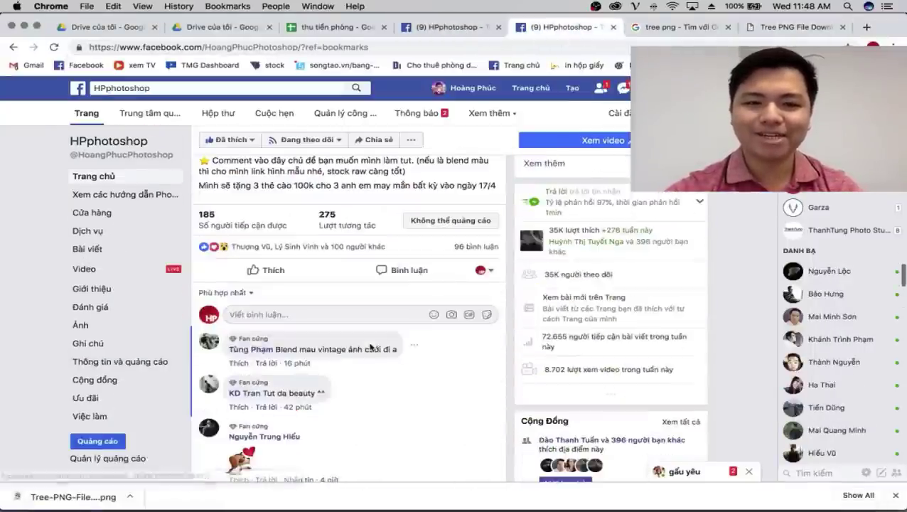
{"action": "scroll", "coordinate": [370, 347], "scroll_direction": "up", "scroll_amount": 3}
{"action": "scroll", "coordinate": [373, 348], "scroll_direction": "up", "scroll_amount": 1}
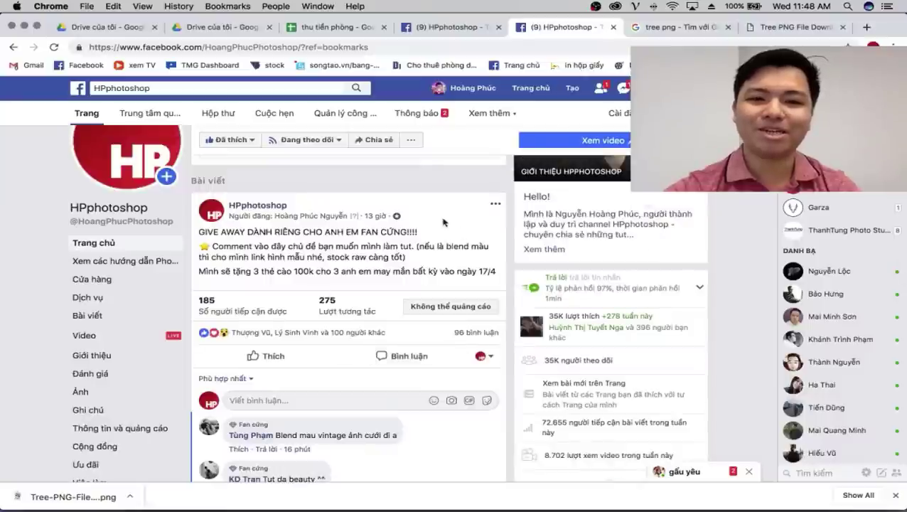
{"action": "left_click", "coordinate": [24, 29]}
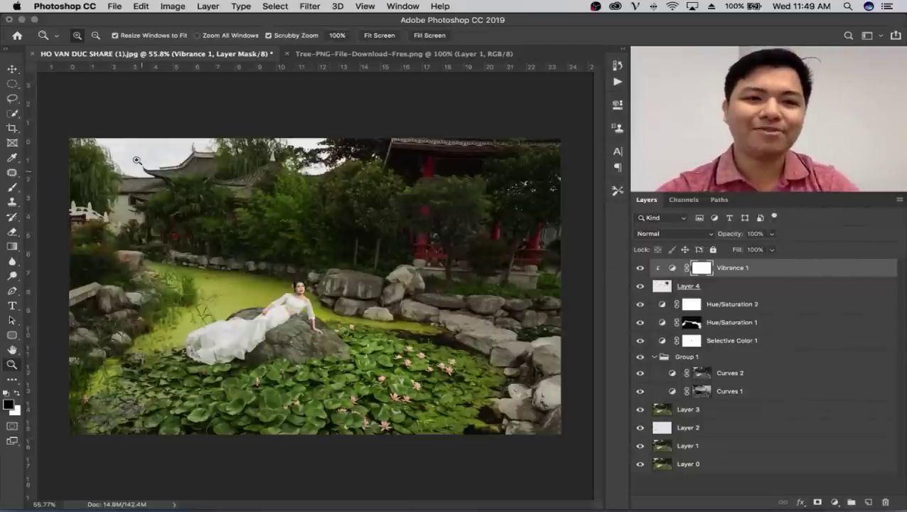
Step: Zoom in on the rooftop and sky area, then bring Chrome back to the front
{"action": "mouse_move", "coordinate": [136, 160]}
{"action": "left_mouse_down"}
{"action": "mouse_move", "coordinate": [205, 158]}
{"action": "mouse_move", "coordinate": [261, 206]}
{"action": "mouse_move", "coordinate": [213, 220]}
{"action": "left_mouse_up"}
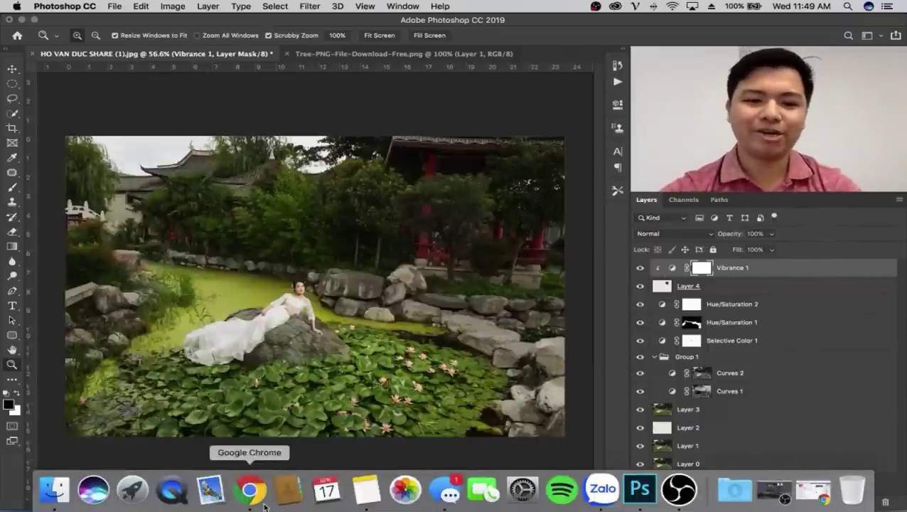
{"action": "left_click", "coordinate": [249, 489]}
Step: Close the tree PNG download tab and search Google Images for 'sky hdr'
{"action": "left_click", "coordinate": [789, 27]}
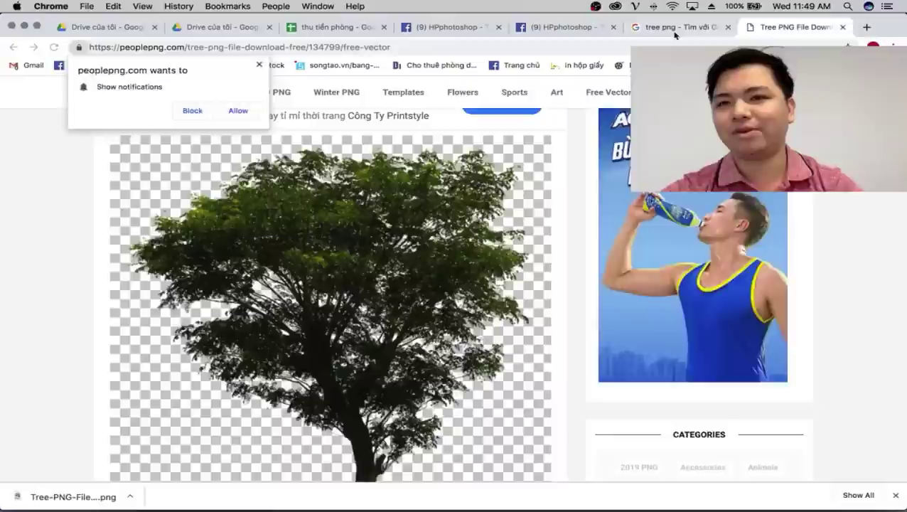
{"action": "left_click", "coordinate": [678, 27]}
{"action": "left_click", "coordinate": [842, 27]}
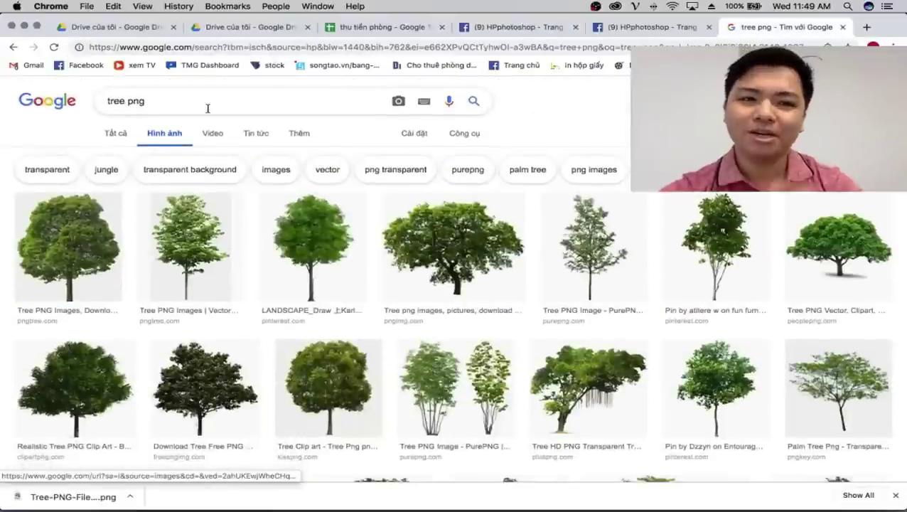
{"action": "triple_click", "coordinate": [155, 102]}
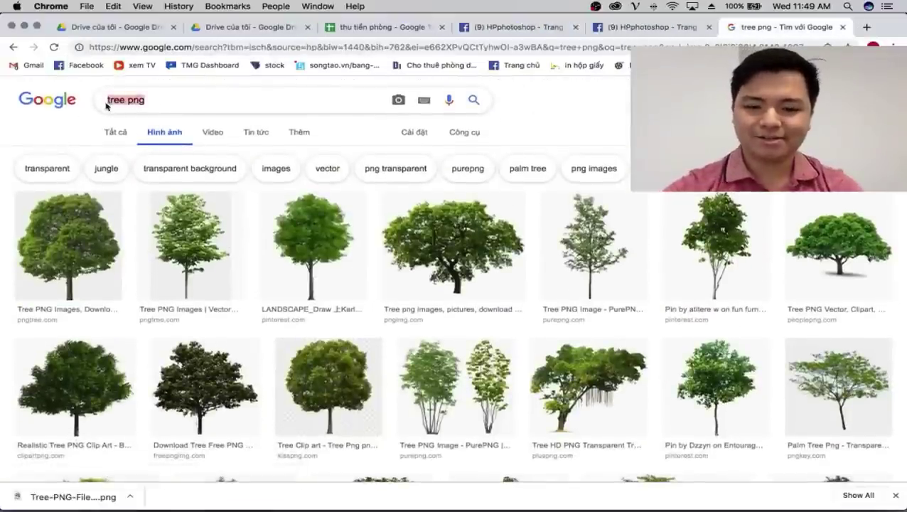
{"action": "type", "text": "sky hdr"}
{"action": "key", "text": "Return"}
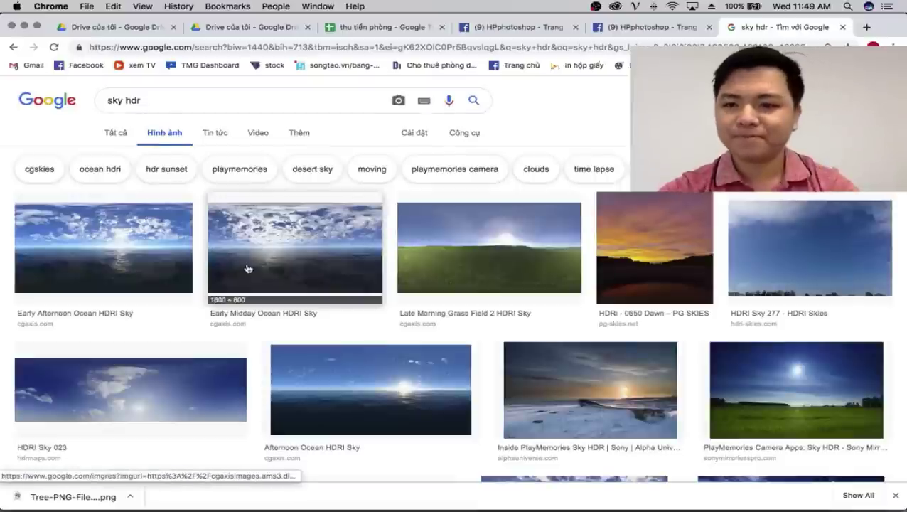
{"action": "scroll", "coordinate": [248, 268], "scroll_direction": "down", "scroll_amount": 3}
{"action": "scroll", "coordinate": [248, 268], "scroll_direction": "down", "scroll_amount": 2}
{"action": "scroll", "coordinate": [249, 268], "scroll_direction": "up", "scroll_amount": 5}
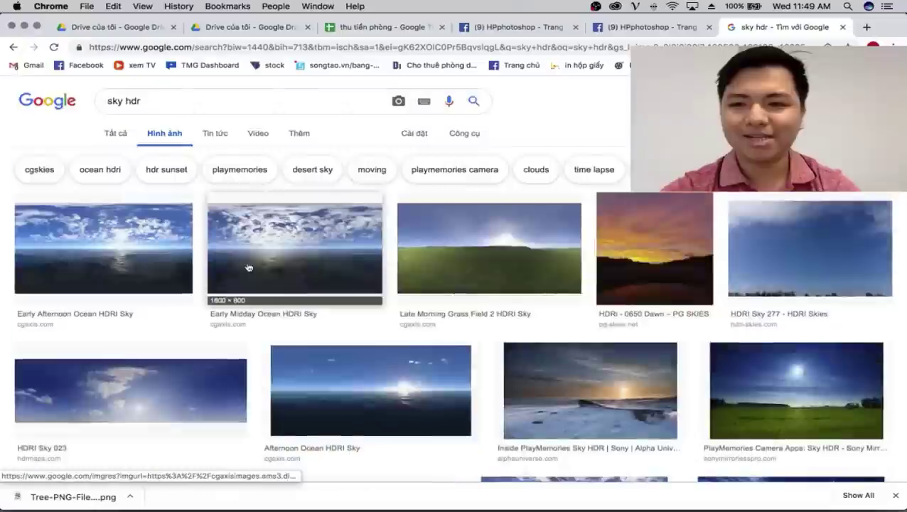
Step: Trim the search query to just 'sky' and browse the results
{"action": "left_click_drag", "start_coordinate": [108, 100], "coordinate": [126, 100]}
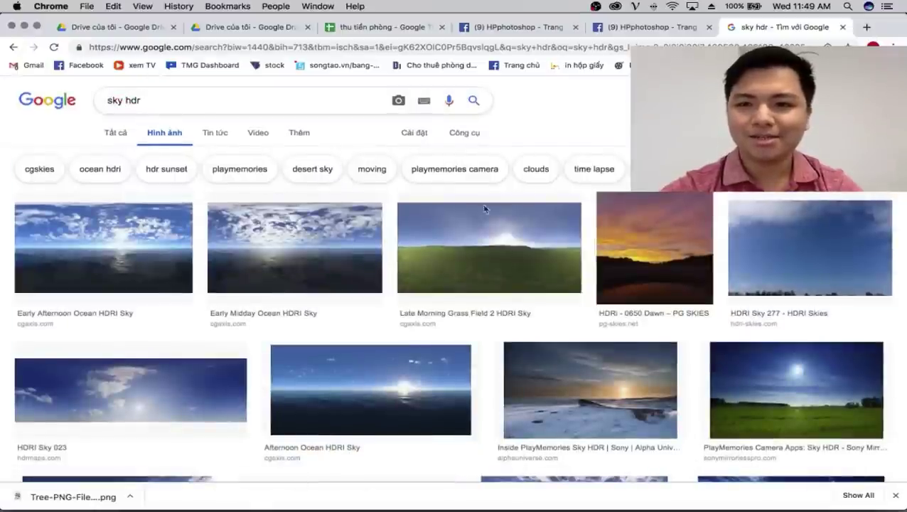
{"action": "key", "text": "BackSpace"}
{"action": "key", "text": "BackSpace"}
{"action": "key", "text": "BackSpace"}
{"action": "key", "text": "BackSpace"}
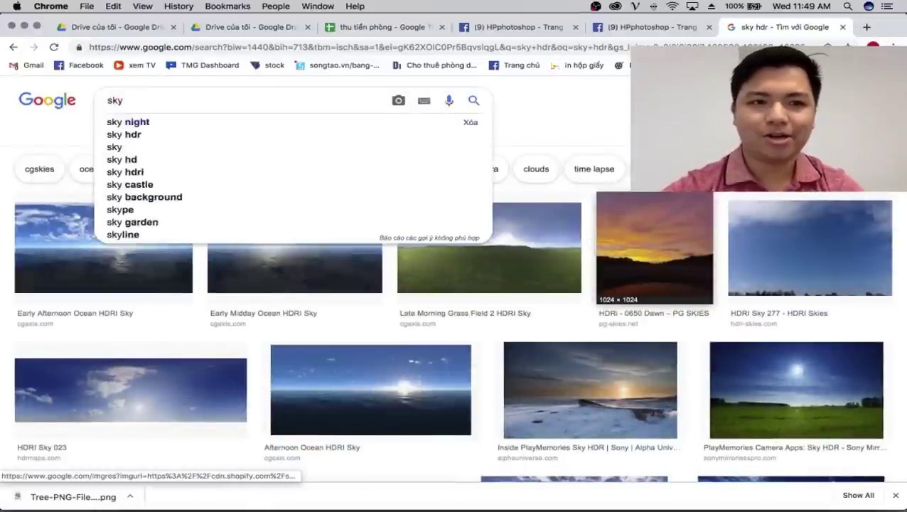
{"action": "key", "text": "Return"}
{"action": "scroll", "coordinate": [346, 361], "scroll_direction": "down", "scroll_amount": 2}
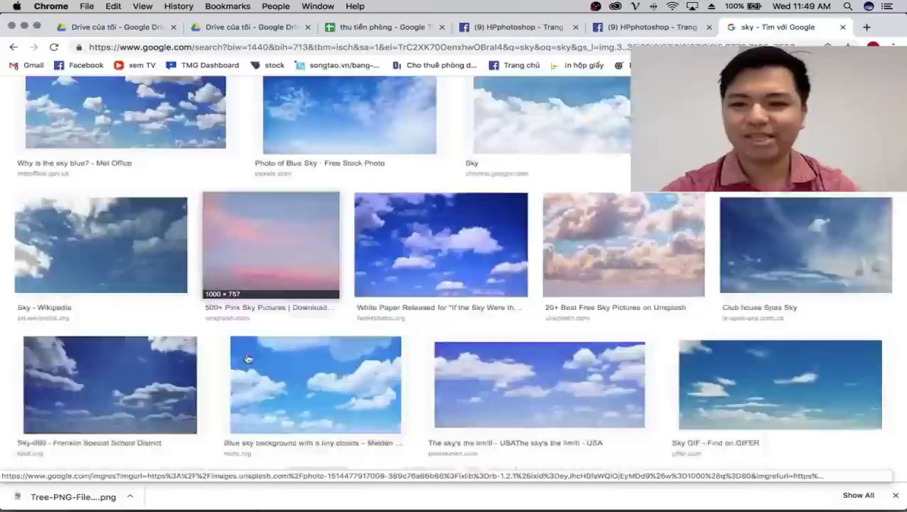
{"action": "scroll", "coordinate": [298, 359], "scroll_direction": "down", "scroll_amount": 1}
{"action": "scroll", "coordinate": [248, 358], "scroll_direction": "down", "scroll_amount": 3}
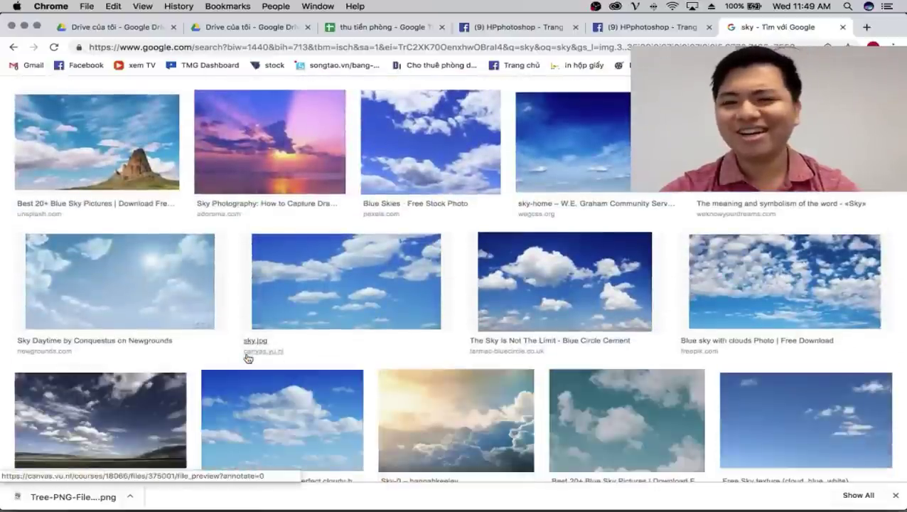
{"action": "scroll", "coordinate": [247, 358], "scroll_direction": "down", "scroll_amount": 1}
{"action": "scroll", "coordinate": [247, 358], "scroll_direction": "down", "scroll_amount": 2}
{"action": "scroll", "coordinate": [247, 358], "scroll_direction": "down", "scroll_amount": 2}
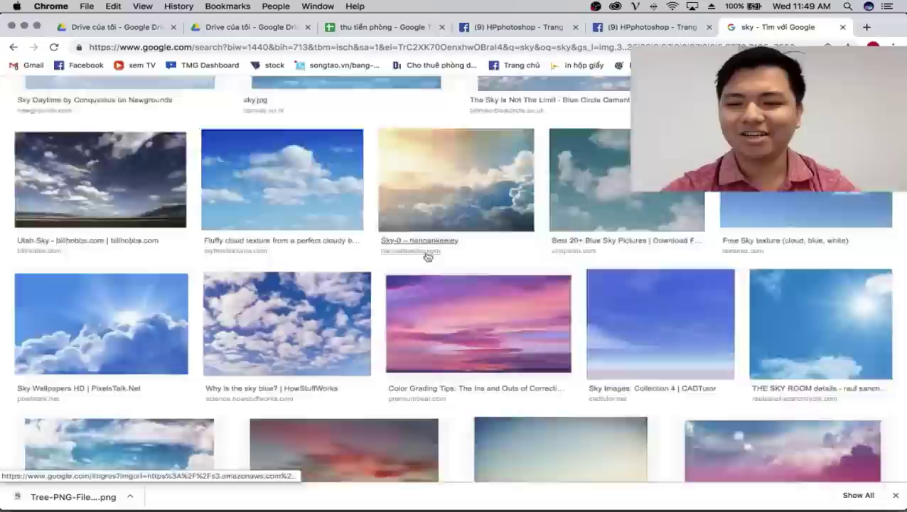
{"action": "scroll", "coordinate": [426, 255], "scroll_direction": "down", "scroll_amount": 3}
{"action": "scroll", "coordinate": [381, 257], "scroll_direction": "down", "scroll_amount": 2}
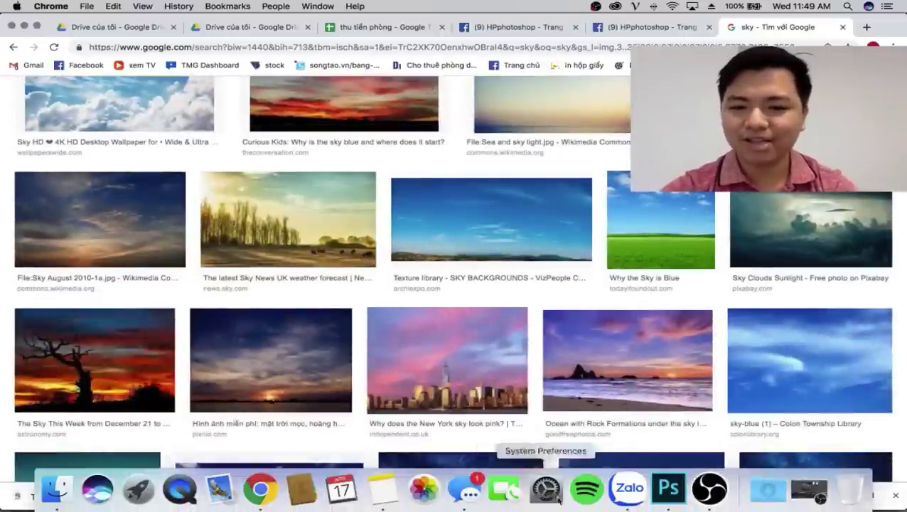
Step: Glance back at the lotus-pond portrait, then keep scrolling the sky results
{"action": "left_click", "coordinate": [665, 498]}
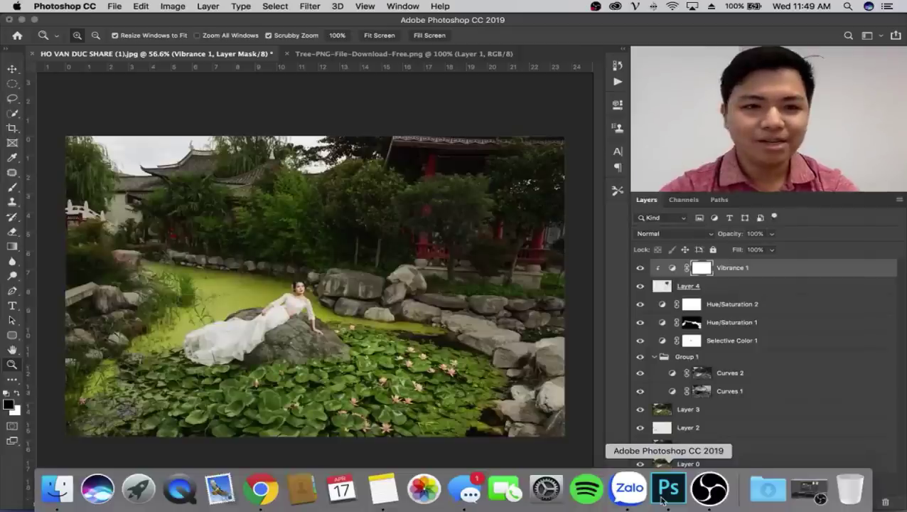
{"action": "left_click", "coordinate": [261, 490]}
{"action": "scroll", "coordinate": [356, 354], "scroll_direction": "down", "scroll_amount": 1}
{"action": "scroll", "coordinate": [356, 354], "scroll_direction": "down", "scroll_amount": 2}
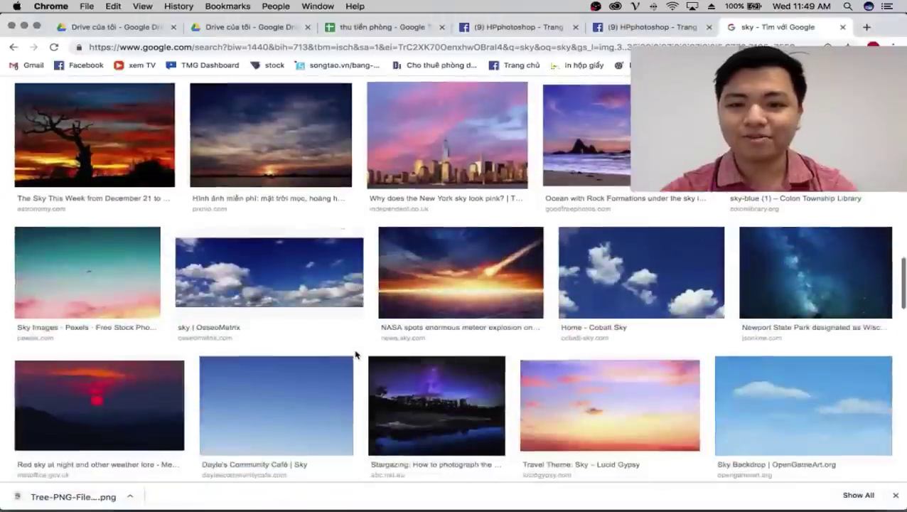
{"action": "scroll", "coordinate": [355, 354], "scroll_direction": "down", "scroll_amount": 2}
{"action": "scroll", "coordinate": [354, 354], "scroll_direction": "down", "scroll_amount": 1}
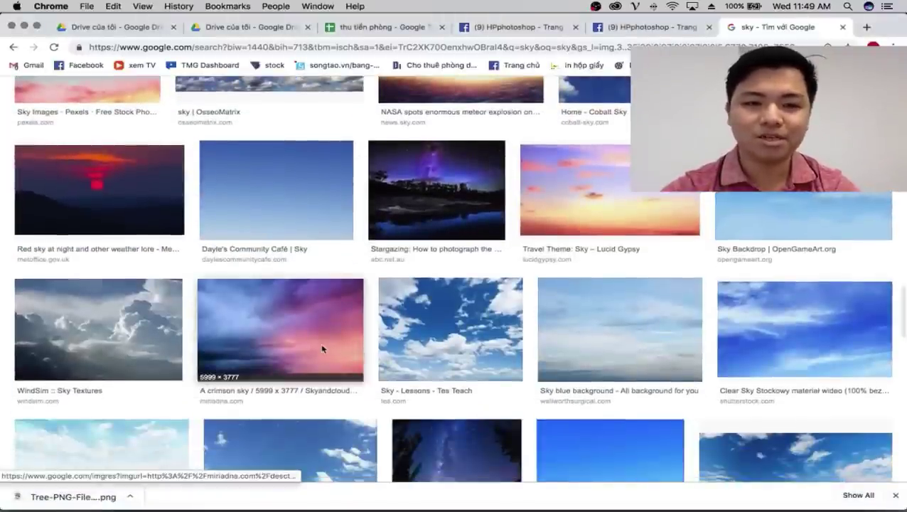
{"action": "scroll", "coordinate": [324, 349], "scroll_direction": "down", "scroll_amount": 2}
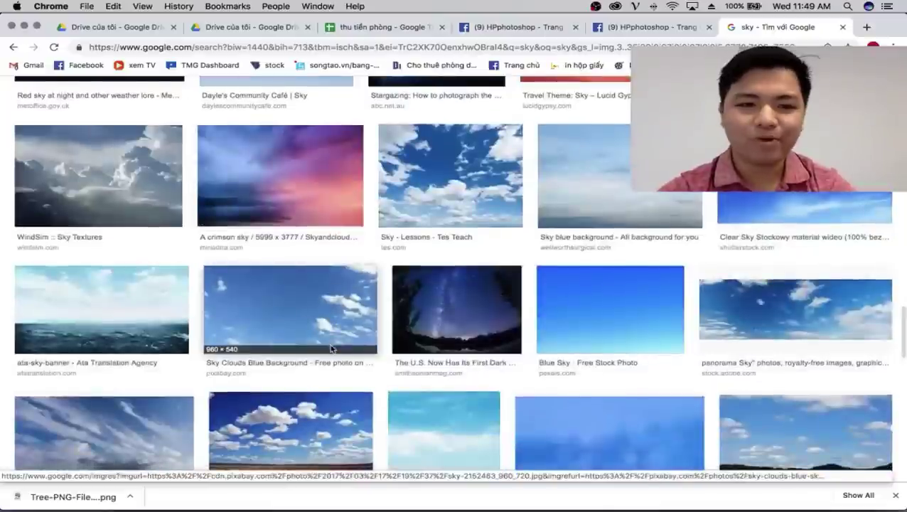
{"action": "scroll", "coordinate": [330, 348], "scroll_direction": "down", "scroll_amount": 2}
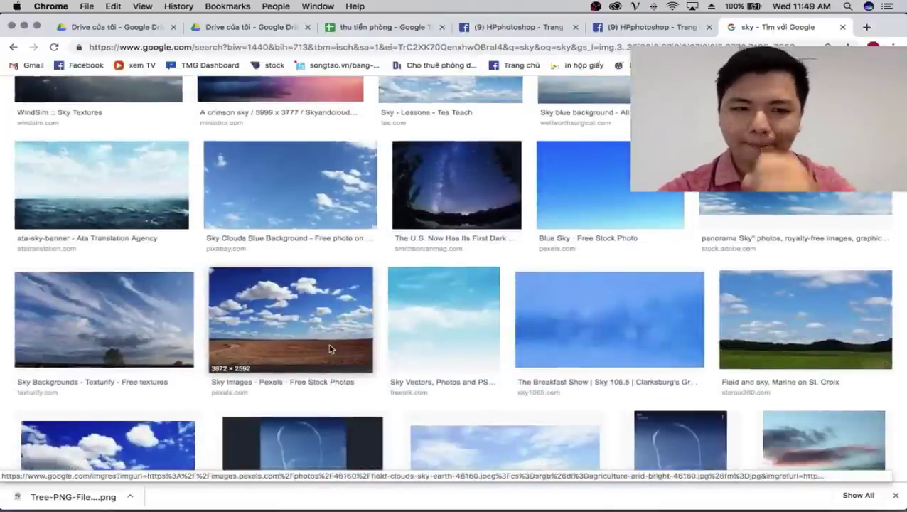
{"action": "scroll", "coordinate": [348, 346], "scroll_direction": "down", "scroll_amount": 2}
{"action": "scroll", "coordinate": [366, 344], "scroll_direction": "down", "scroll_amount": 2}
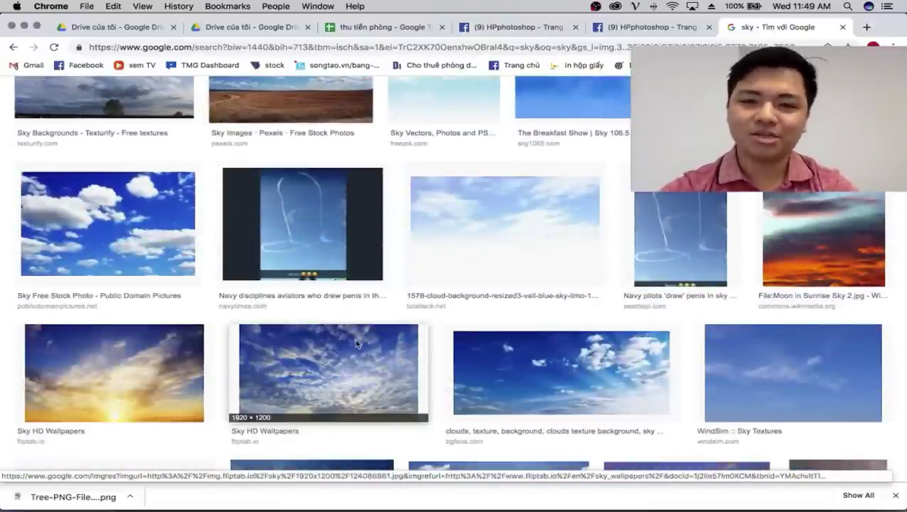
Step: Preview the Moon in Sunrise Sky image, then close the preview
{"action": "left_click", "coordinate": [801, 242]}
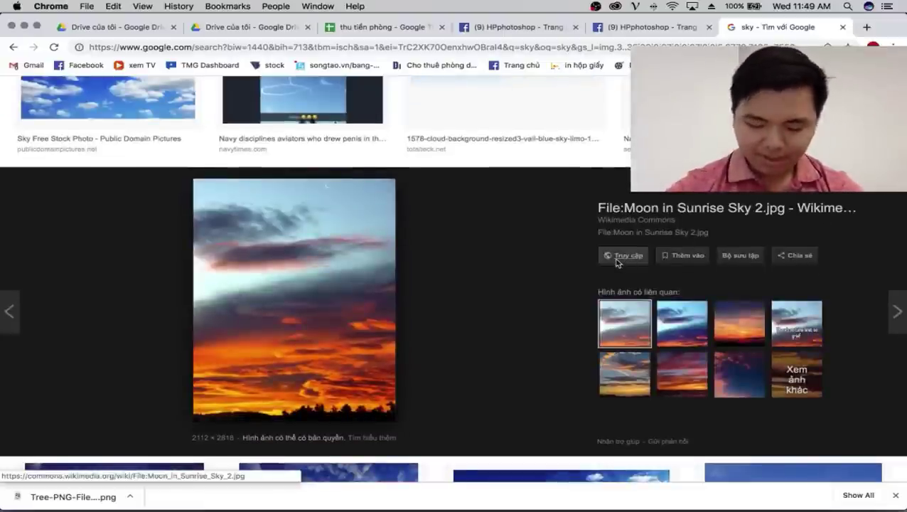
{"action": "scroll", "coordinate": [510, 265], "scroll_direction": "down", "scroll_amount": 4}
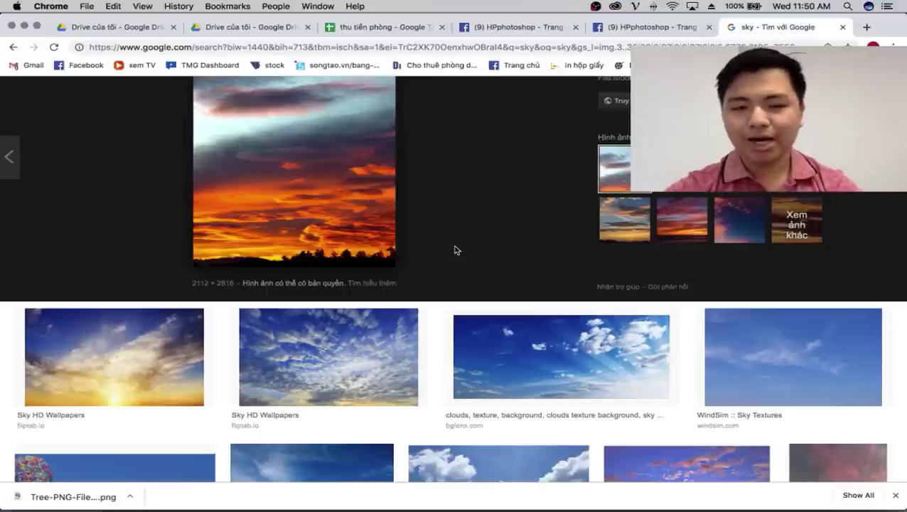
{"action": "scroll", "coordinate": [456, 250], "scroll_direction": "down", "scroll_amount": 3}
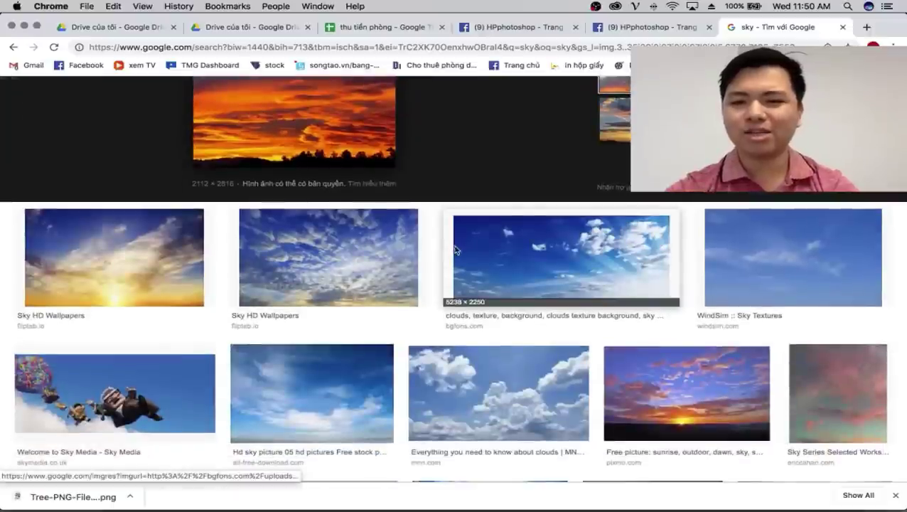
{"action": "scroll", "coordinate": [456, 250], "scroll_direction": "up", "scroll_amount": 3}
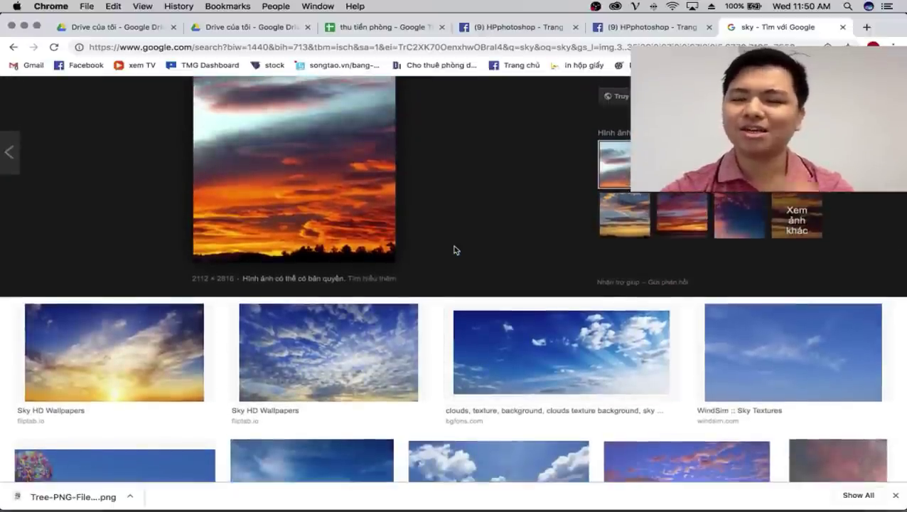
{"action": "scroll", "coordinate": [455, 250], "scroll_direction": "down", "scroll_amount": 1}
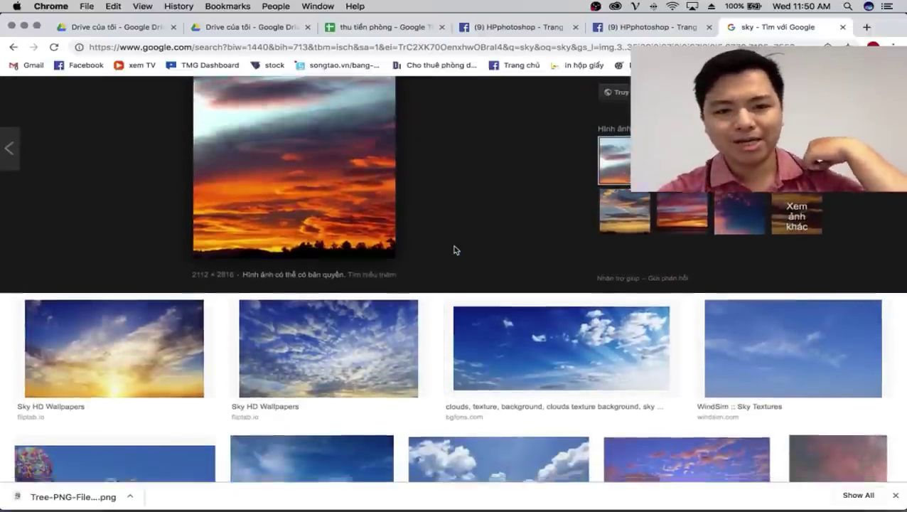
{"action": "key", "text": "Escape"}
{"action": "scroll", "coordinate": [285, 185], "scroll_direction": "up", "scroll_amount": 10}
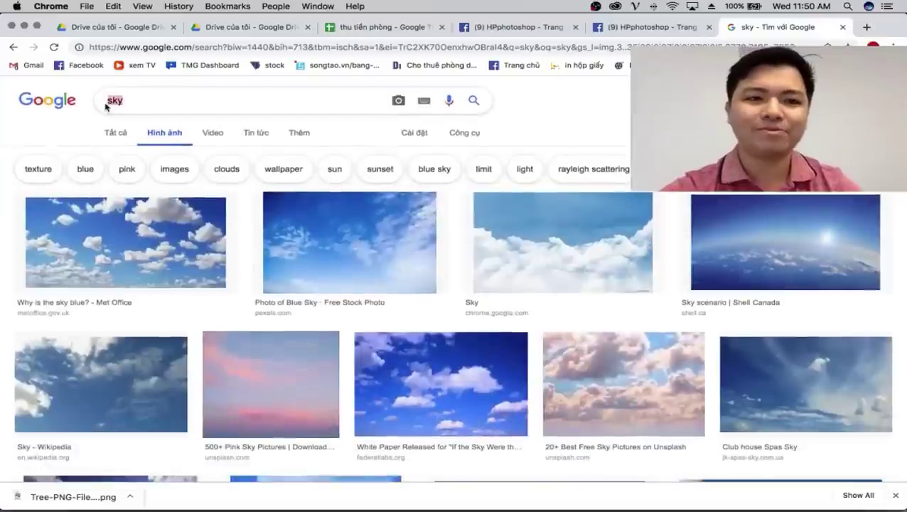
Step: Search Google Images for 'helo effeft' and skim the results
{"action": "type", "text": "helo "}
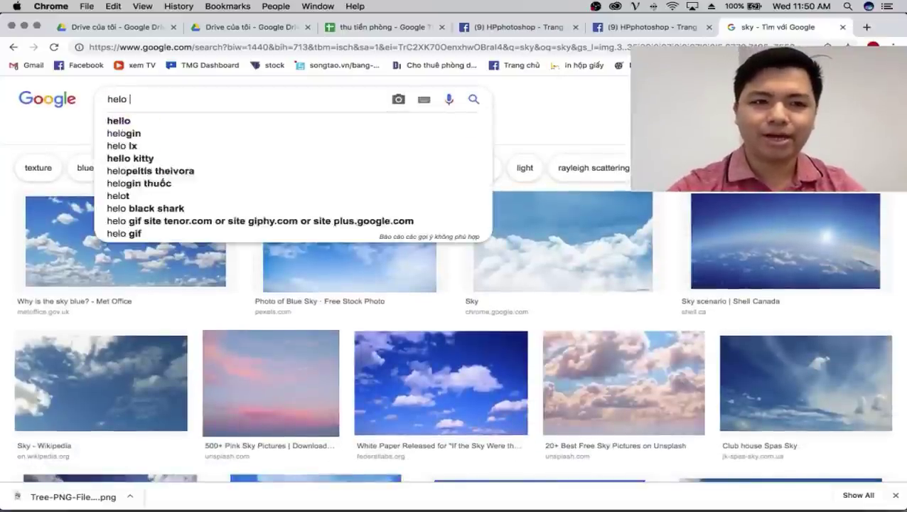
{"action": "type", "text": "effeft"}
{"action": "key", "text": "Return"}
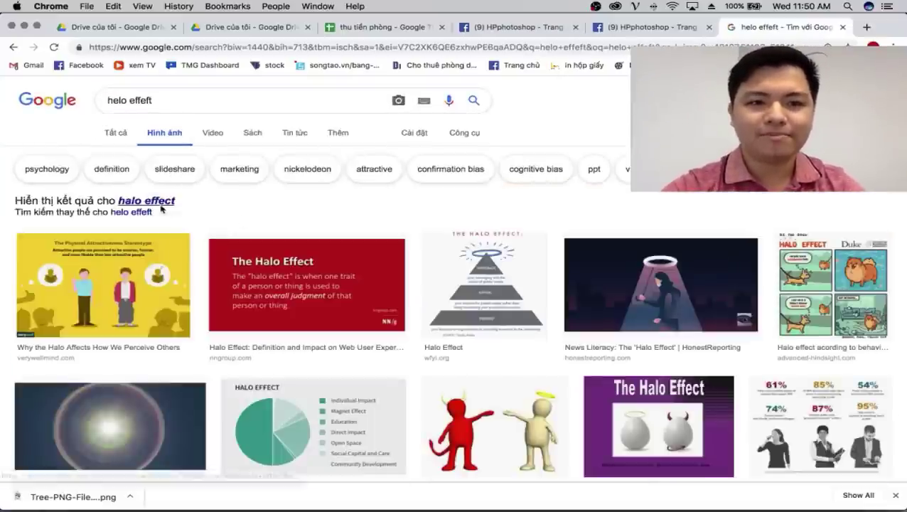
{"action": "scroll", "coordinate": [242, 213], "scroll_direction": "down", "scroll_amount": 1}
{"action": "scroll", "coordinate": [256, 235], "scroll_direction": "down", "scroll_amount": 5}
{"action": "scroll", "coordinate": [262, 286], "scroll_direction": "down", "scroll_amount": 5}
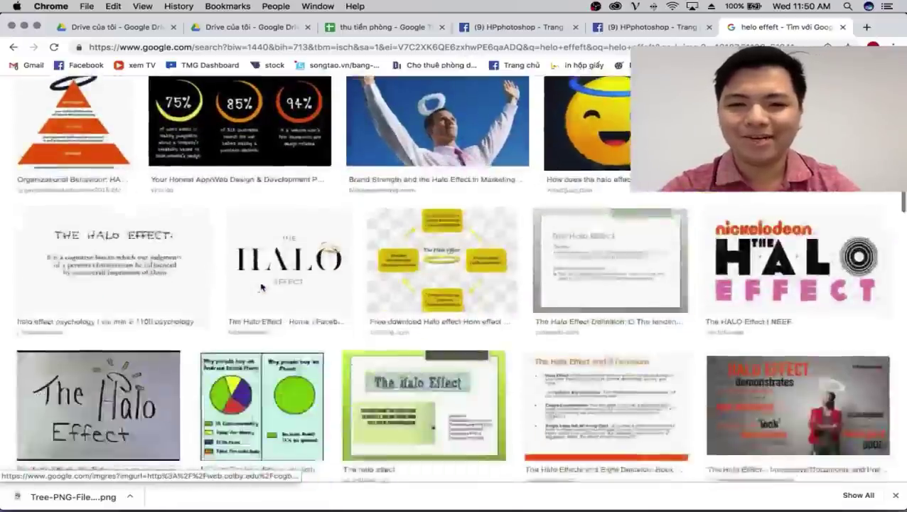
{"action": "scroll", "coordinate": [213, 199], "scroll_direction": "up", "scroll_amount": 10}
Step: Extend the query with 'image' and scroll through the halo effect results
{"action": "left_click", "coordinate": [165, 105]}
{"action": "type", "text": "image"}
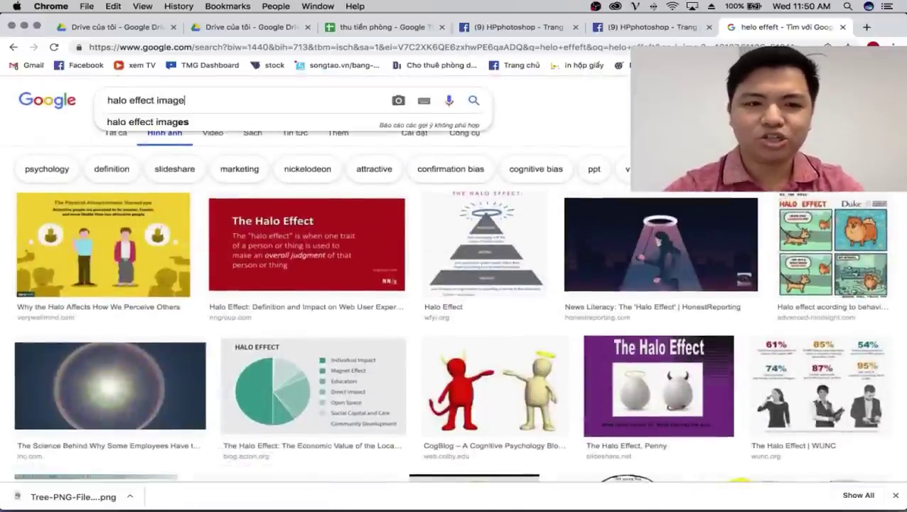
{"action": "key", "text": "Return"}
{"action": "scroll", "coordinate": [281, 326], "scroll_direction": "down", "scroll_amount": 3}
{"action": "scroll", "coordinate": [281, 326], "scroll_direction": "down", "scroll_amount": 2}
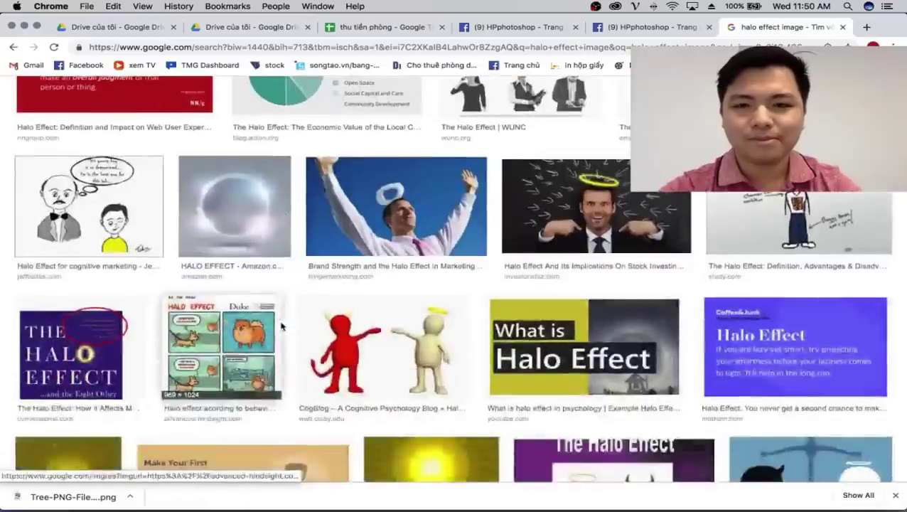
{"action": "scroll", "coordinate": [281, 326], "scroll_direction": "down", "scroll_amount": 3}
{"action": "scroll", "coordinate": [281, 326], "scroll_direction": "down", "scroll_amount": 3}
{"action": "scroll", "coordinate": [281, 325], "scroll_direction": "down", "scroll_amount": 1}
{"action": "scroll", "coordinate": [282, 325], "scroll_direction": "down", "scroll_amount": 3}
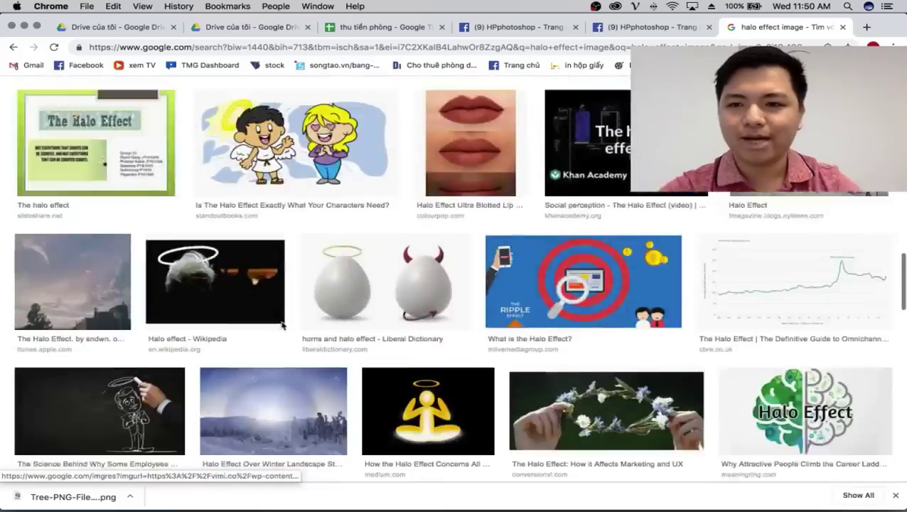
{"action": "scroll", "coordinate": [282, 326], "scroll_direction": "down", "scroll_amount": 3}
{"action": "scroll", "coordinate": [282, 326], "scroll_direction": "down", "scroll_amount": 3}
{"action": "scroll", "coordinate": [282, 326], "scroll_direction": "up", "scroll_amount": 10}
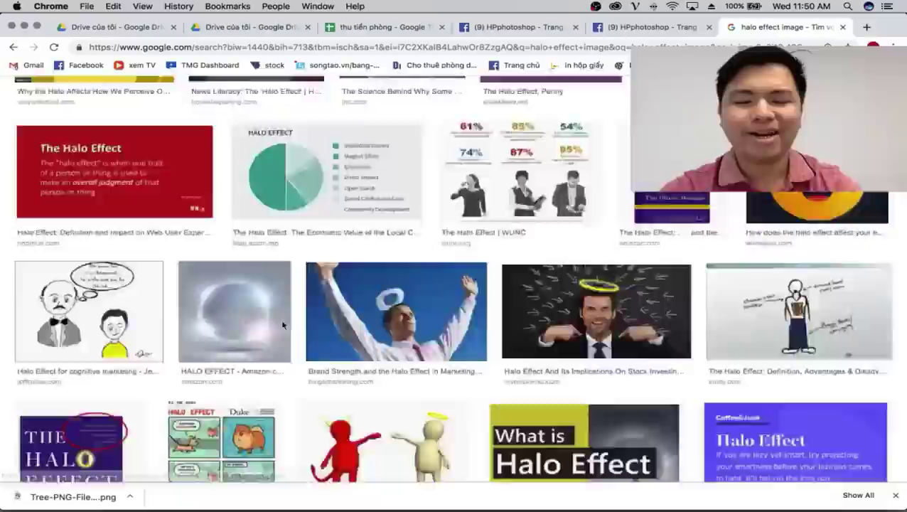
{"action": "scroll", "coordinate": [281, 326], "scroll_direction": "up", "scroll_amount": 5}
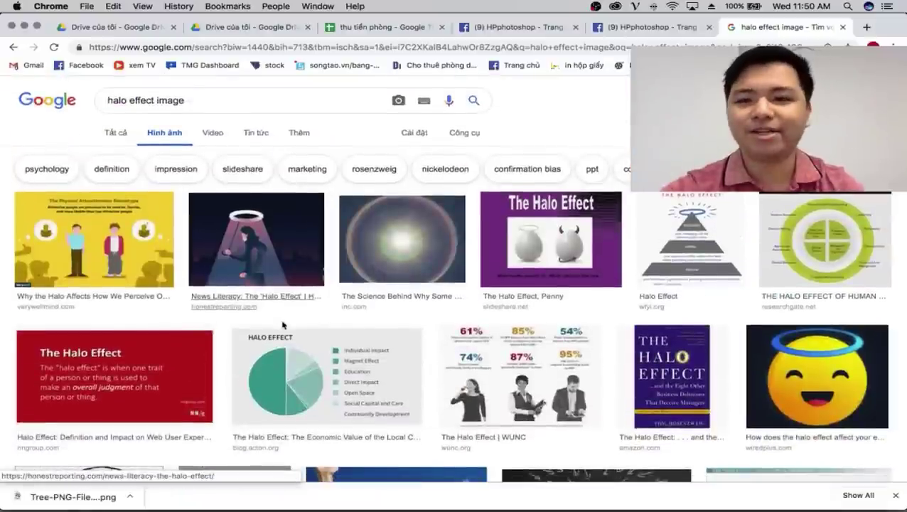
Step: Replace the whole query with 'sky' and search again
{"action": "left_click_drag", "start_coordinate": [190, 100], "coordinate": [74, 100]}
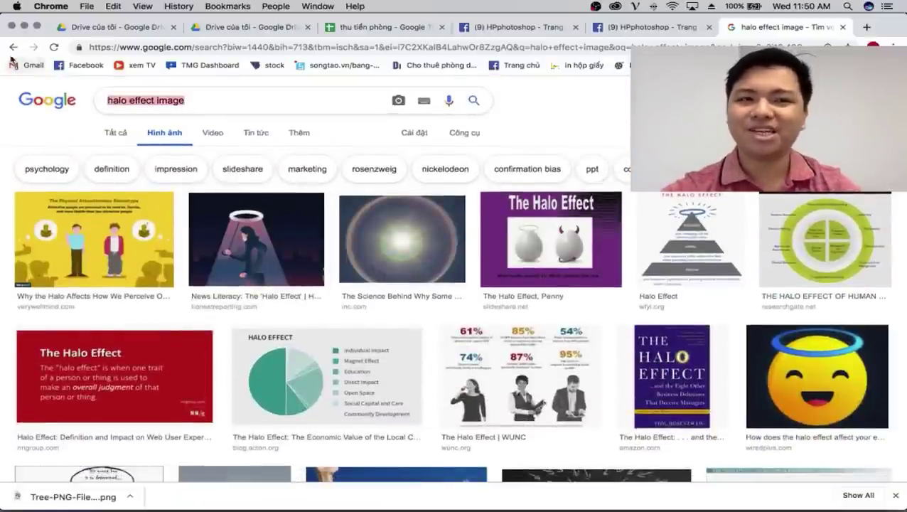
{"action": "type", "text": "sky"}
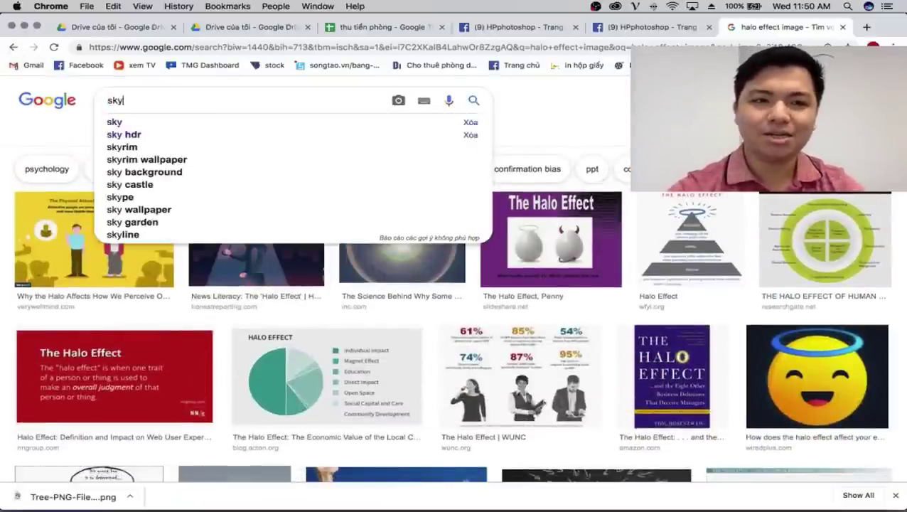
{"action": "key", "text": "Return"}
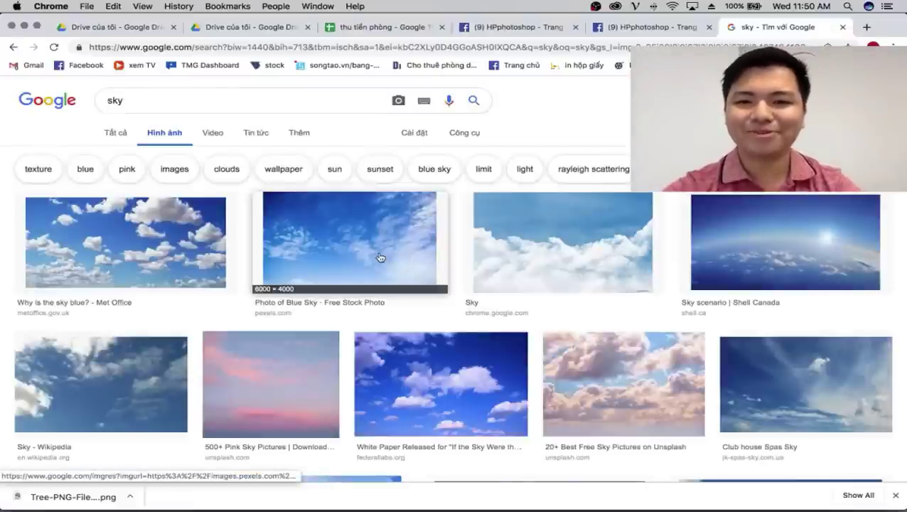
{"action": "scroll", "coordinate": [381, 257], "scroll_direction": "down", "scroll_amount": 3}
Step: Copy the pink sky image from its preview and return to Photoshop
{"action": "left_click", "coordinate": [288, 279]}
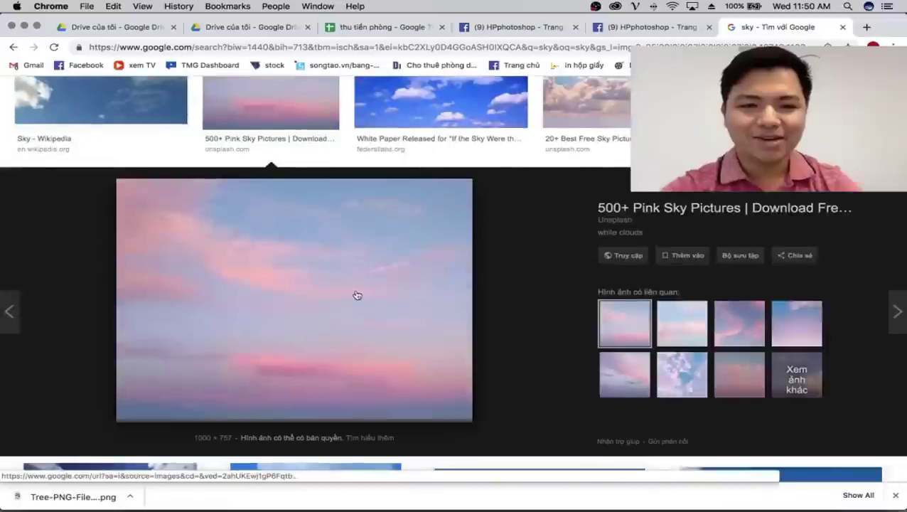
{"action": "right_click", "coordinate": [349, 290]}
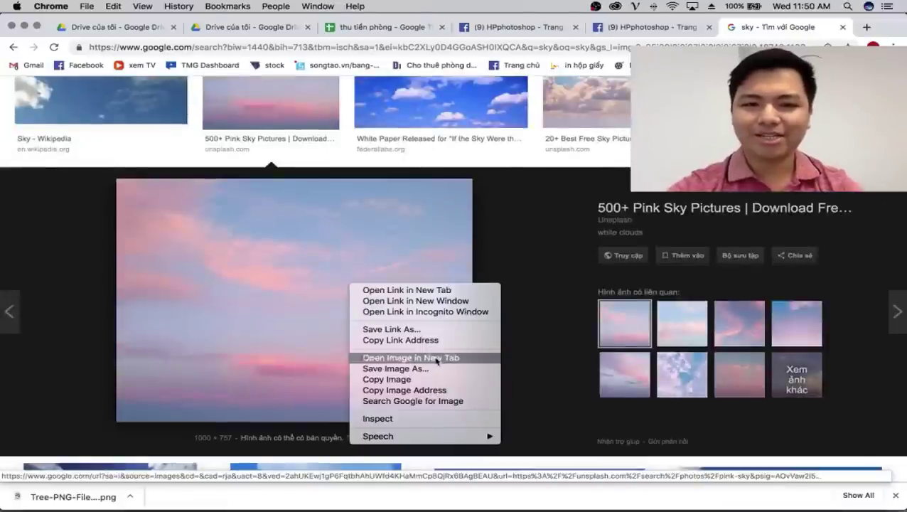
{"action": "left_click", "coordinate": [432, 378]}
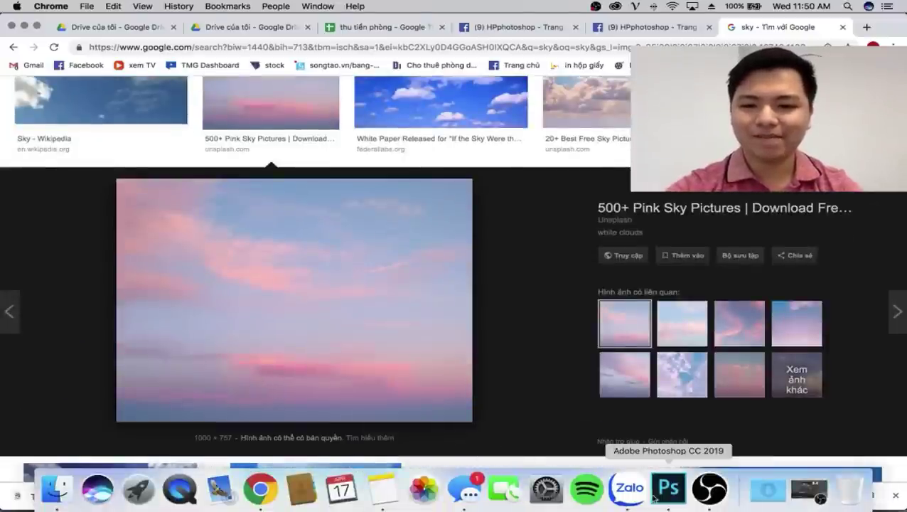
{"action": "left_click", "coordinate": [668, 488]}
Step: Paste the pink sky, enlarge it over the top-left corner, and toggle it to compare
{"action": "key", "text": "super+v"}
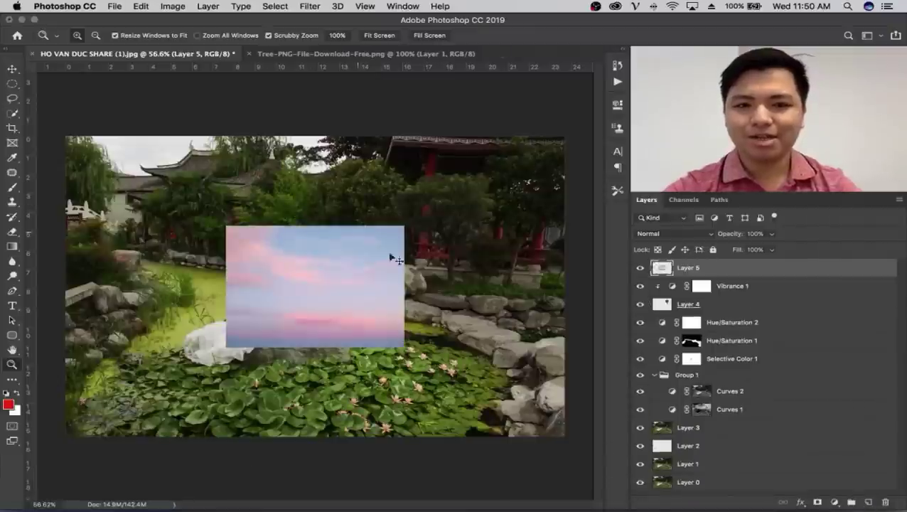
{"action": "key", "text": "super+t"}
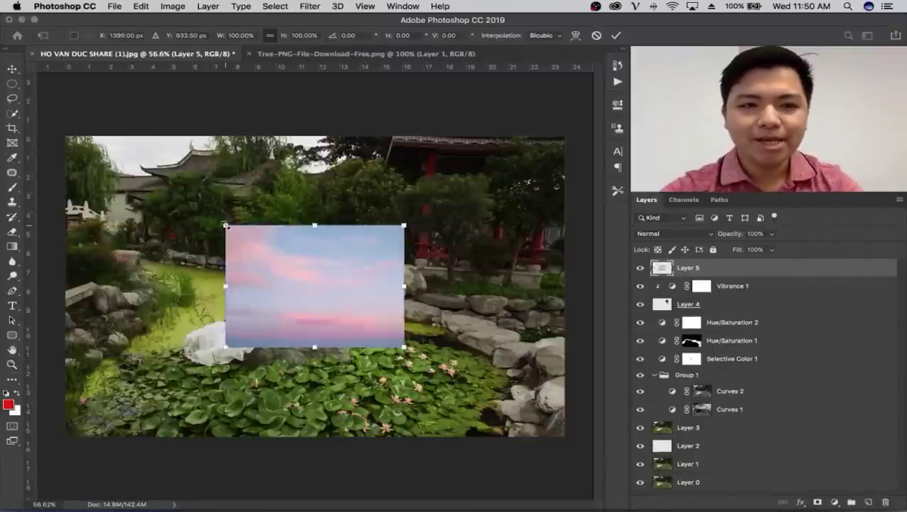
{"action": "left_click_drag", "start_coordinate": [226, 226], "coordinate": [114, 207]}
{"action": "left_click_drag", "start_coordinate": [333, 291], "coordinate": [288, 259]}
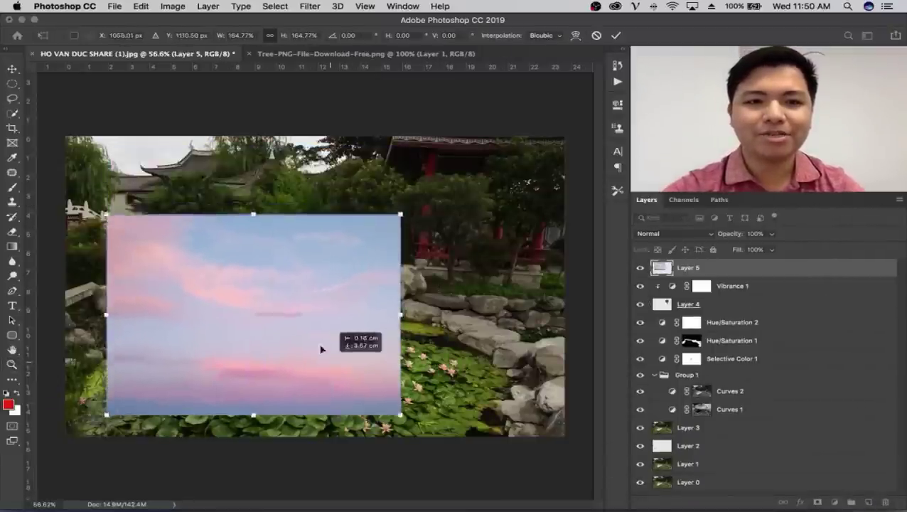
{"action": "key", "text": "Return"}
{"action": "key", "text": "z"}
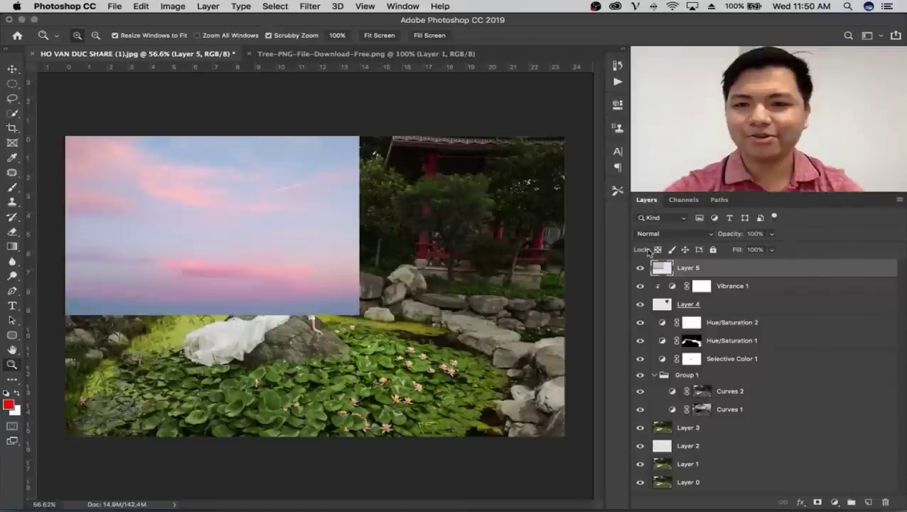
{"action": "left_click", "coordinate": [640, 267]}
{"action": "left_click", "coordinate": [640, 267]}
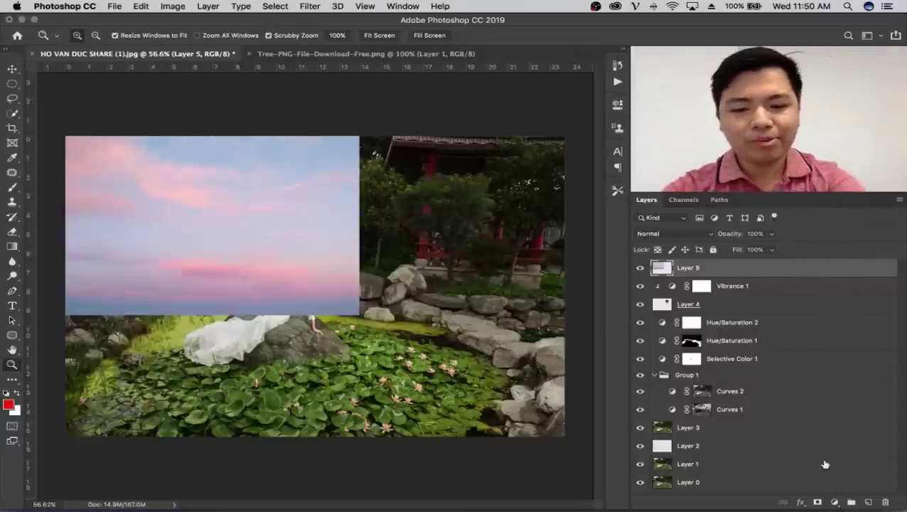
Step: Drag Layer 5's Blend If Underlying black slider right, split for a soft sky blend
{"action": "double_click", "coordinate": [776, 267]}
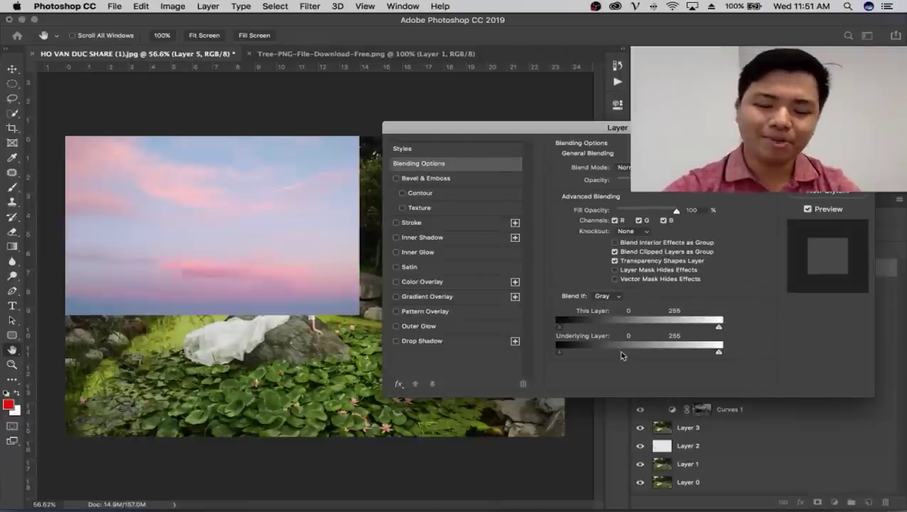
{"action": "key", "text": "Escape"}
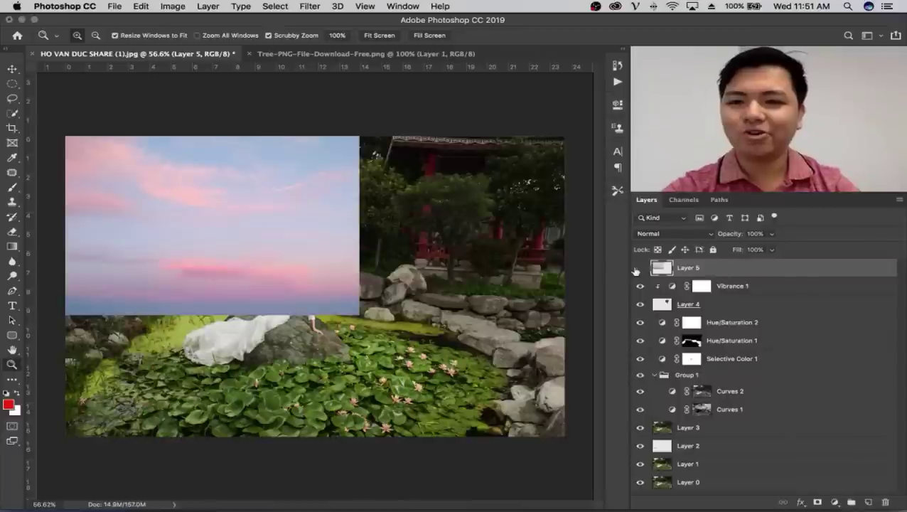
{"action": "left_click", "coordinate": [639, 268]}
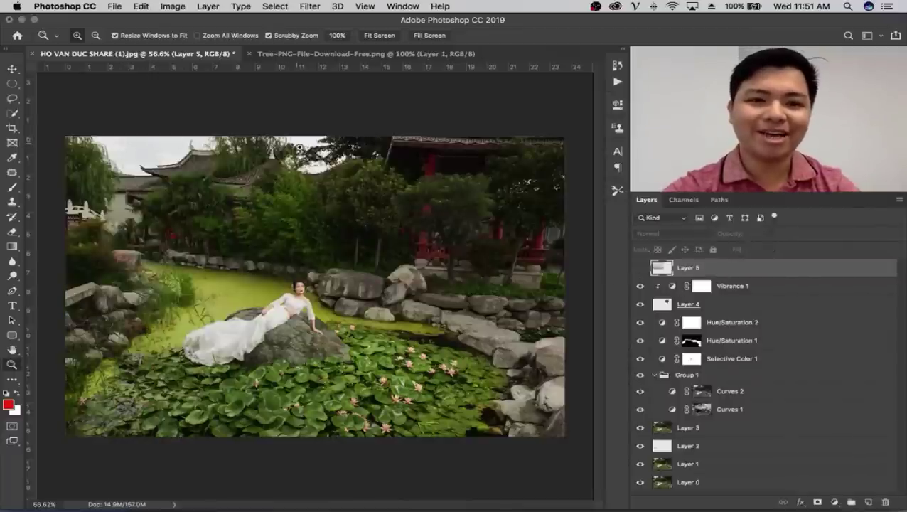
{"action": "left_click", "coordinate": [640, 268]}
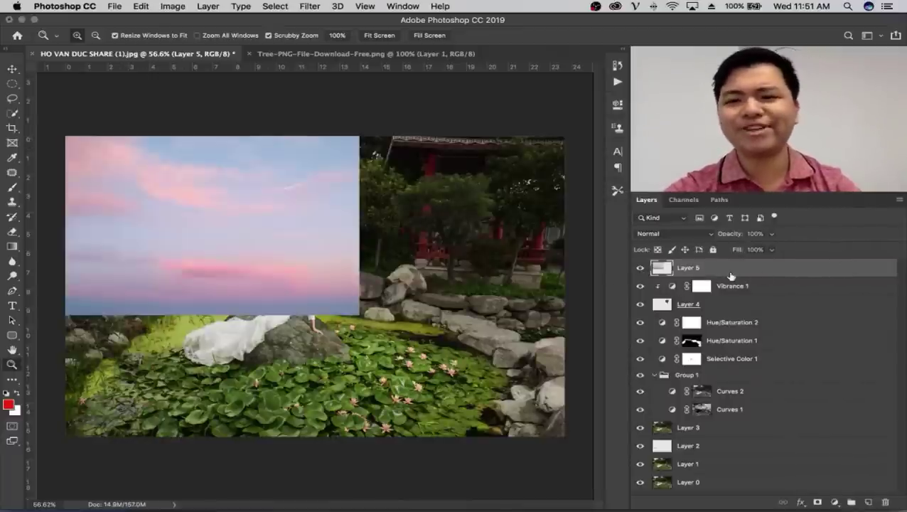
{"action": "double_click", "coordinate": [661, 268]}
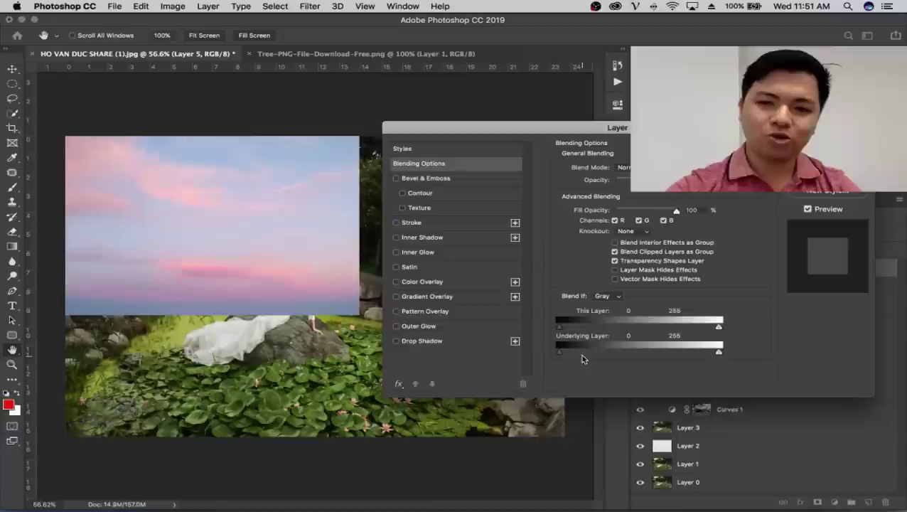
{"action": "left_click_drag", "start_coordinate": [560, 351], "coordinate": [699, 353]}
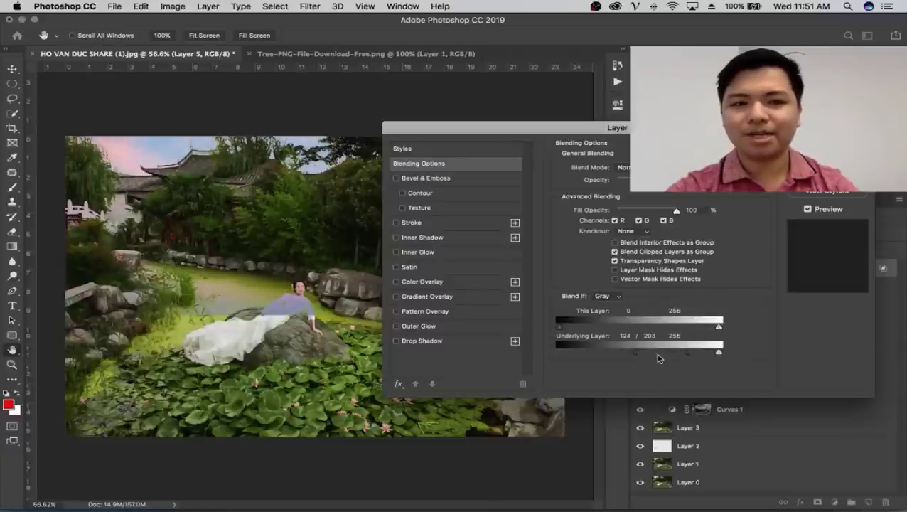
{"action": "left_click_drag", "start_coordinate": [665, 357], "coordinate": [660, 357]}
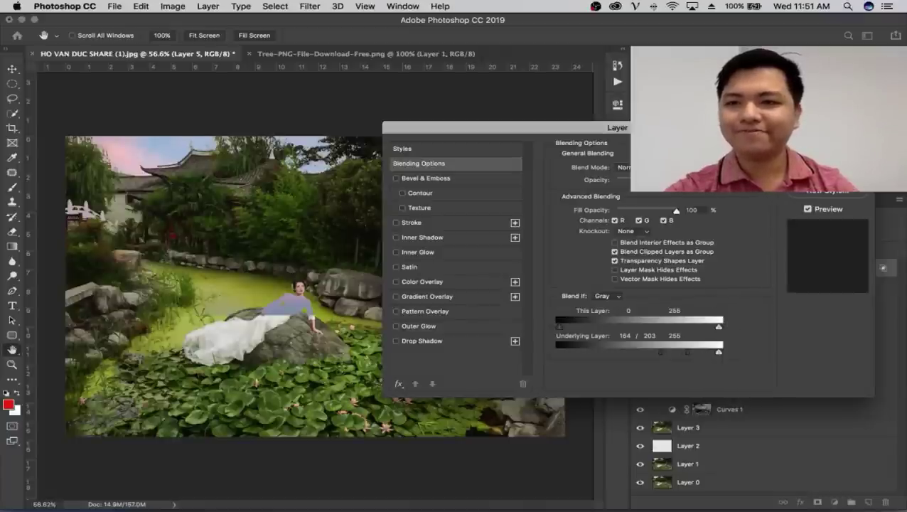
{"action": "key", "text": "Return"}
{"action": "key", "text": "z"}
{"action": "mouse_move", "coordinate": [297, 256]}
{"action": "left_mouse_down"}
{"action": "mouse_move", "coordinate": [281, 263]}
{"action": "mouse_move", "coordinate": [576, 309]}
{"action": "left_mouse_up"}
{"action": "left_click", "coordinate": [640, 269]}
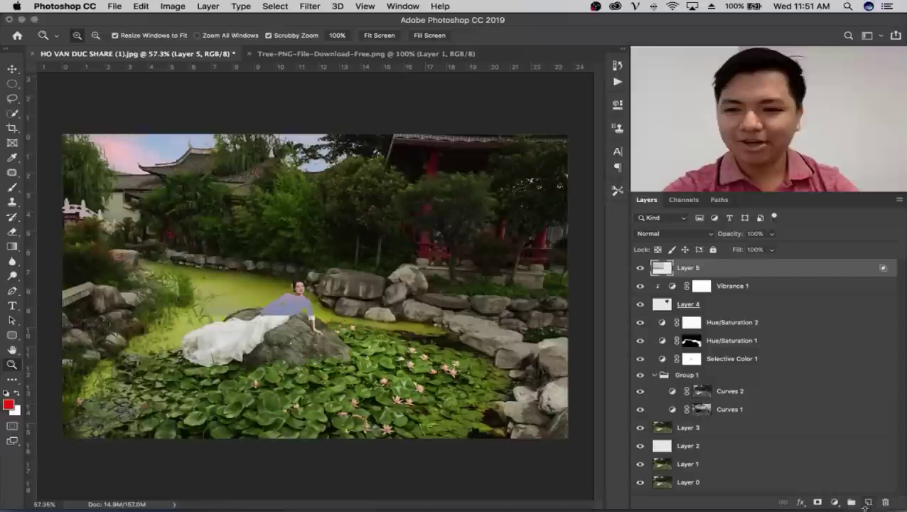
Step: Add a mask to the sky layer and brush black over the woman's white top
{"action": "left_click", "coordinate": [819, 502]}
{"action": "left_click", "coordinate": [12, 187]}
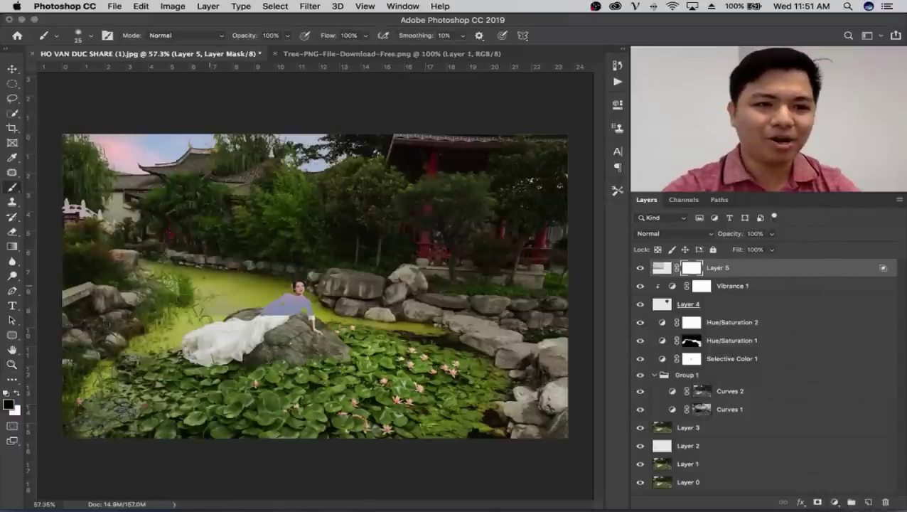
{"action": "key", "text": "bracketright"}
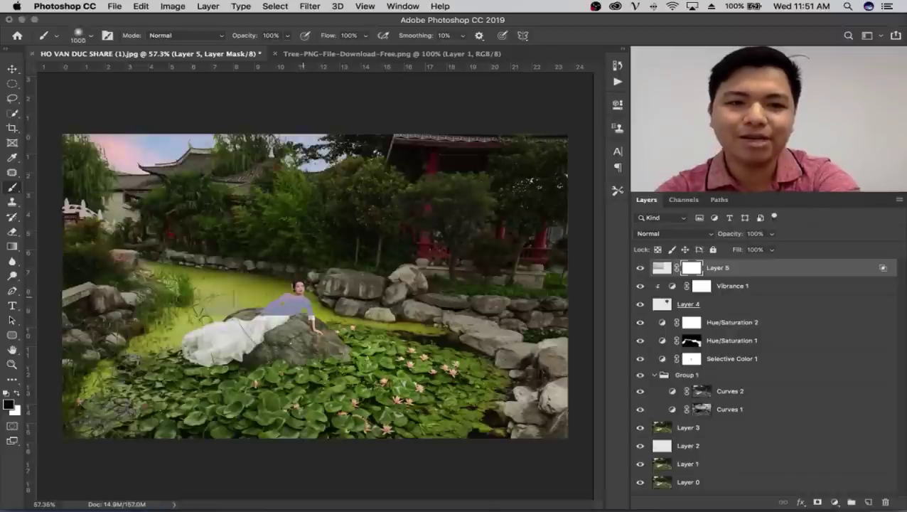
{"action": "left_click", "coordinate": [288, 303]}
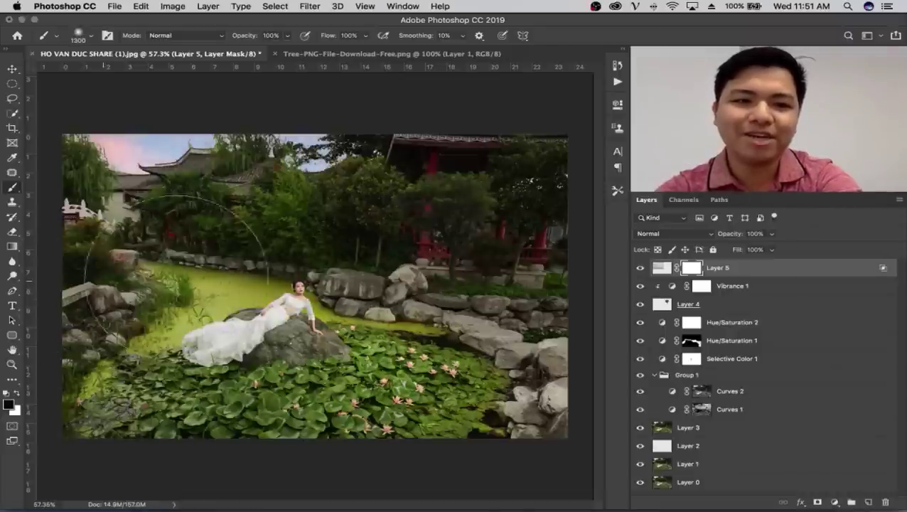
{"action": "key", "text": "ctrl+i"}
Step: Apply Levels to the sky layer with input levels 58 / 1.15 / 255
{"action": "key", "text": "z"}
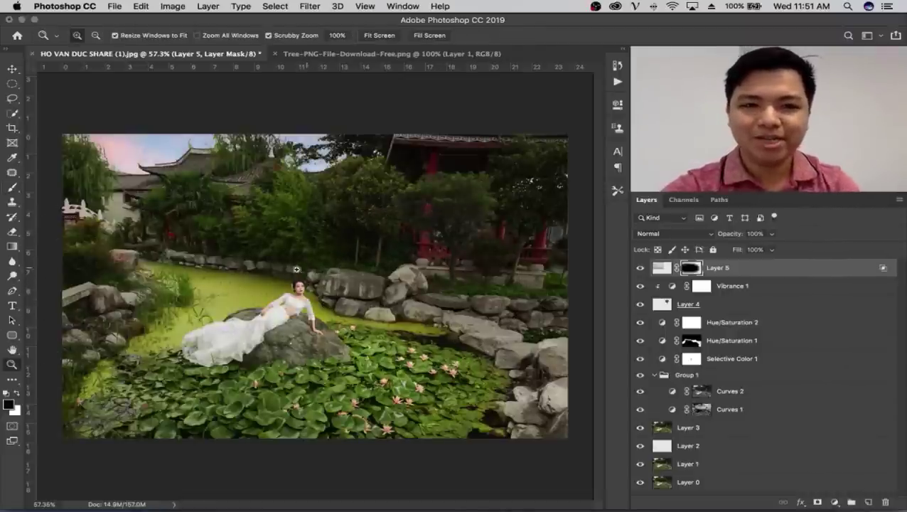
{"action": "mouse_move", "coordinate": [299, 267]}
{"action": "left_mouse_down"}
{"action": "mouse_move", "coordinate": [290, 274]}
{"action": "mouse_move", "coordinate": [304, 275]}
{"action": "left_mouse_up"}
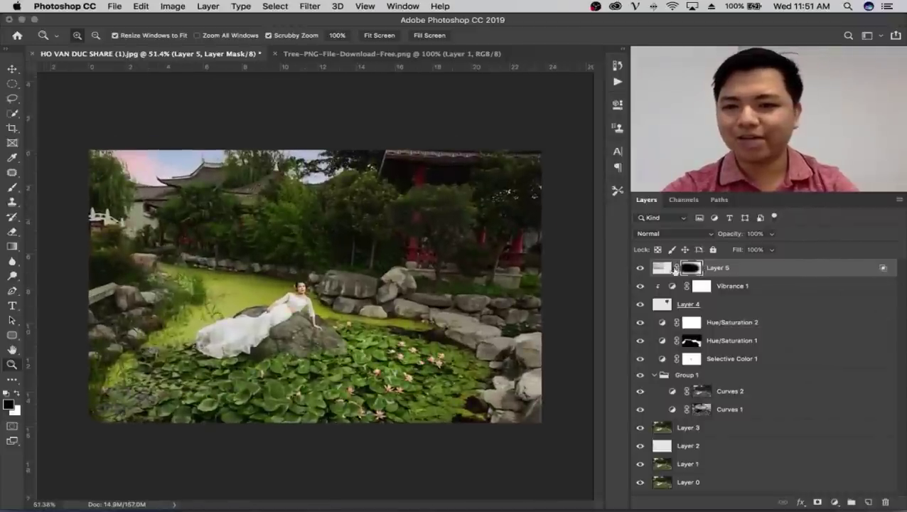
{"action": "left_click", "coordinate": [663, 269]}
{"action": "key", "text": "ctrl+l"}
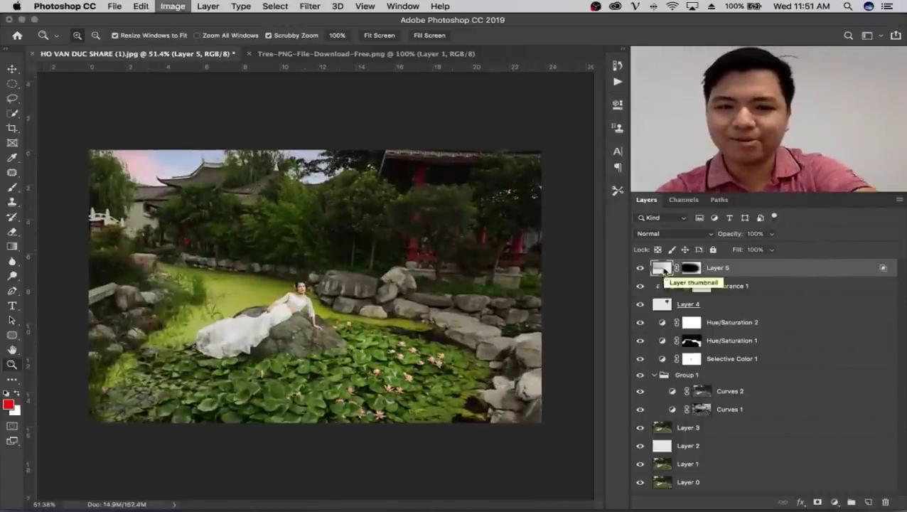
{"action": "mouse_move", "coordinate": [605, 283]}
{"action": "left_mouse_down"}
{"action": "mouse_move", "coordinate": [644, 287]}
{"action": "mouse_move", "coordinate": [616, 284]}
{"action": "left_mouse_up"}
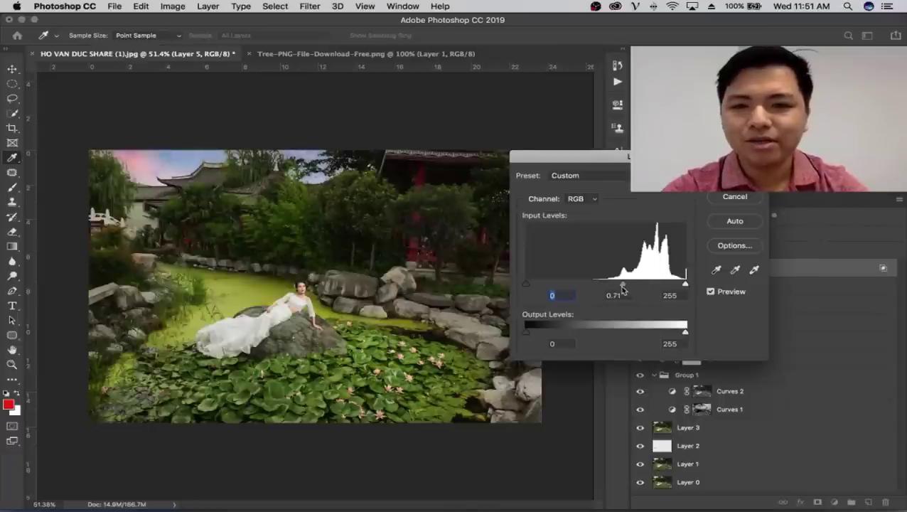
{"action": "mouse_move", "coordinate": [684, 283]}
{"action": "left_mouse_down"}
{"action": "mouse_move", "coordinate": [627, 287]}
{"action": "mouse_move", "coordinate": [680, 288]}
{"action": "left_mouse_up"}
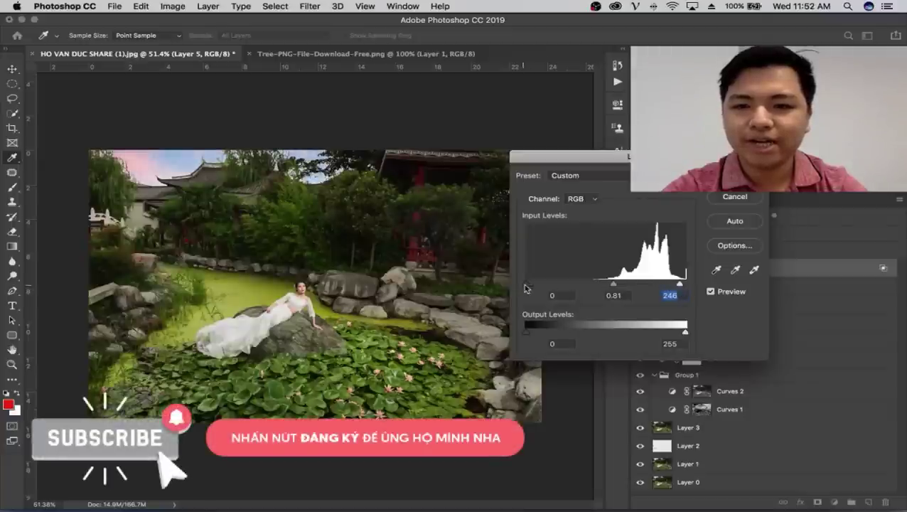
{"action": "left_click_drag", "start_coordinate": [684, 288], "coordinate": [686, 286]}
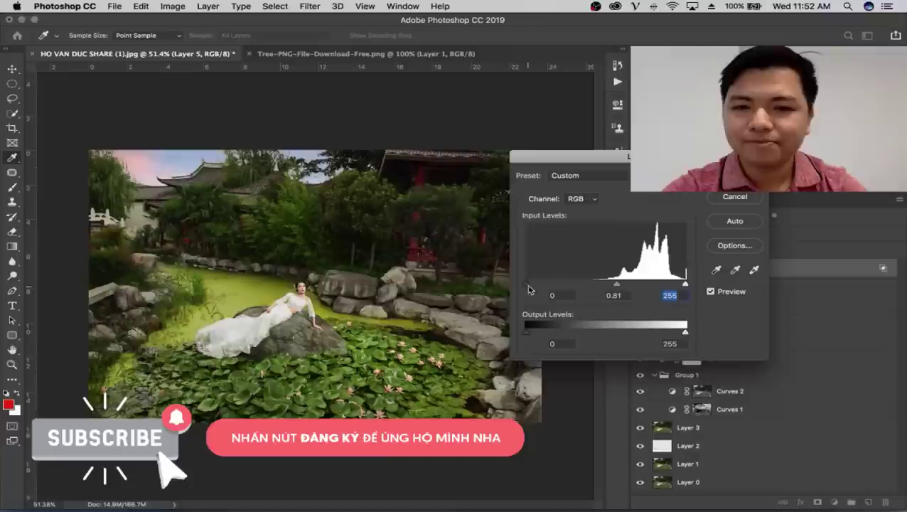
{"action": "left_click_drag", "start_coordinate": [526, 285], "coordinate": [562, 286]}
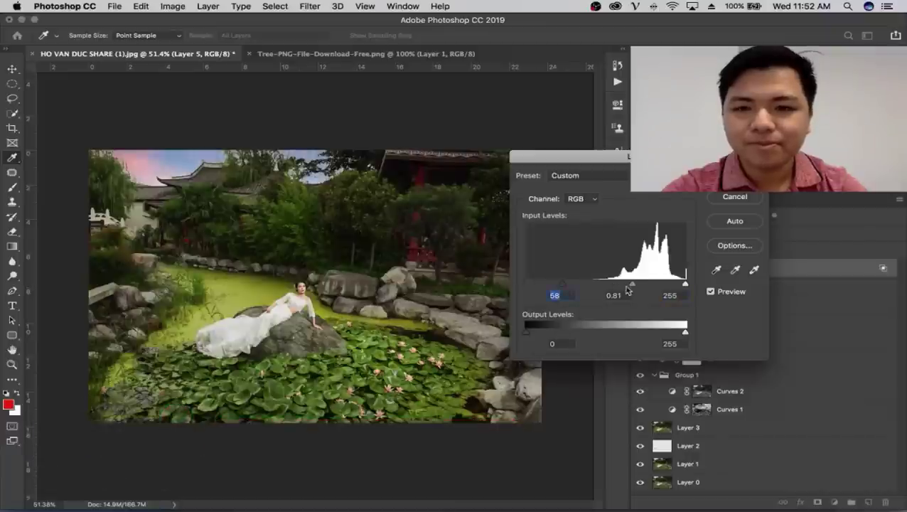
{"action": "left_click_drag", "start_coordinate": [623, 288], "coordinate": [618, 288]}
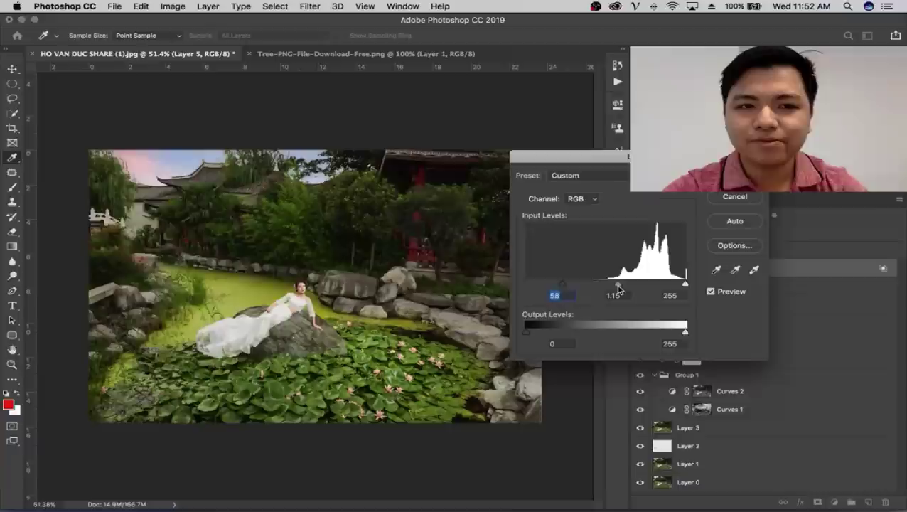
{"action": "key", "text": "Tab"}
{"action": "key", "text": "Return"}
Step: Add a Brightness/Contrast layer clipped to the sky and lower brightness to about -40
{"action": "key", "text": "z"}
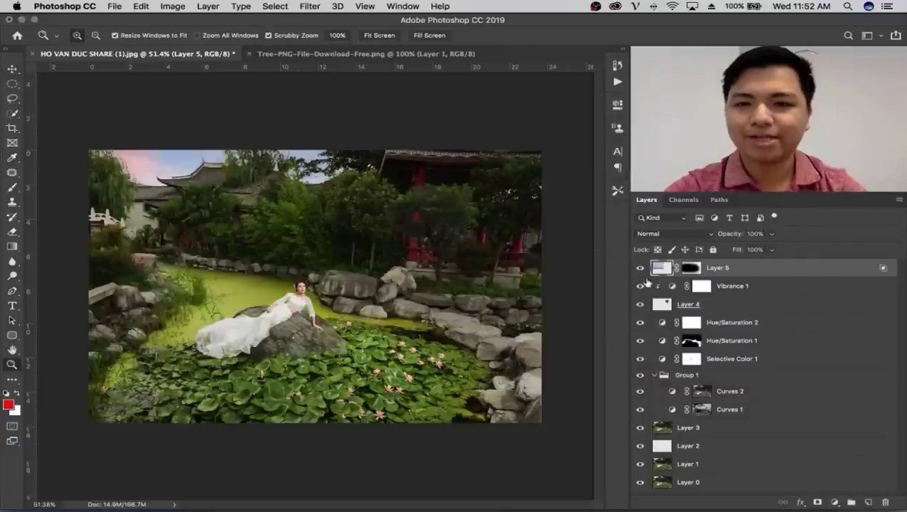
{"action": "left_click", "coordinate": [640, 267]}
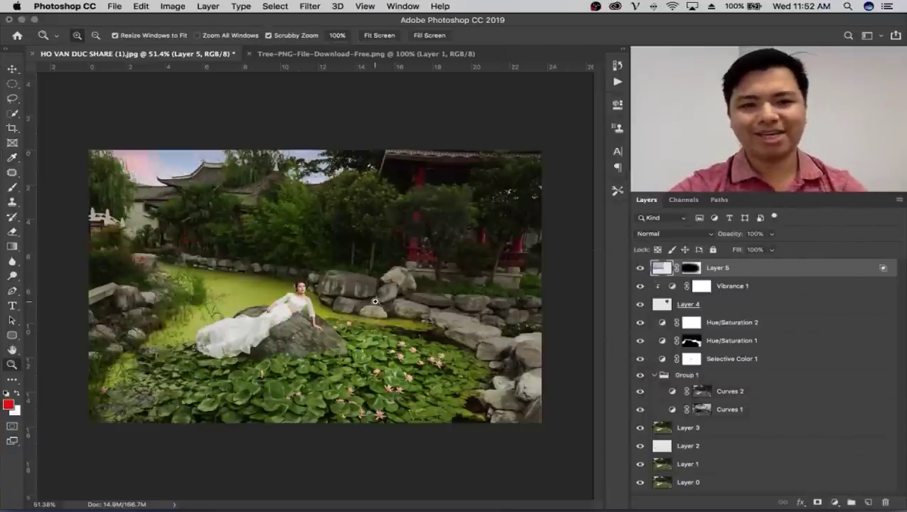
{"action": "left_click", "coordinate": [834, 502]}
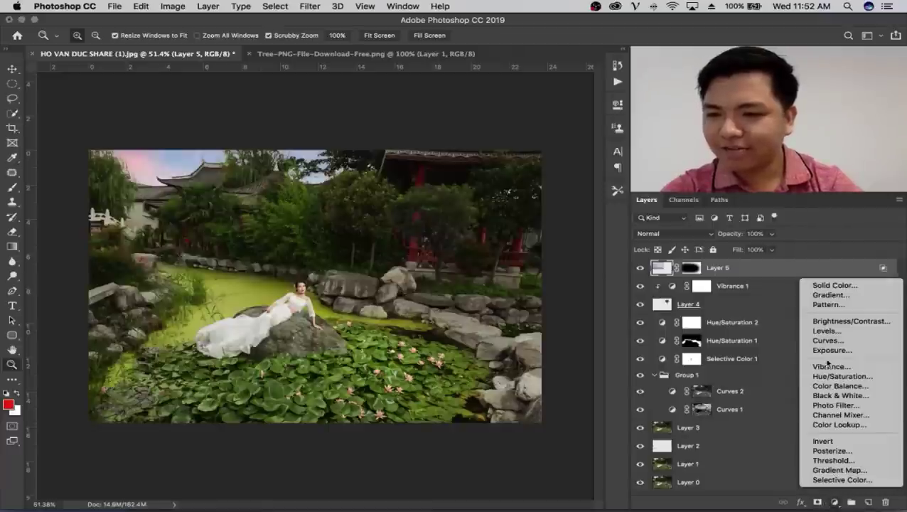
{"action": "left_click", "coordinate": [846, 321]}
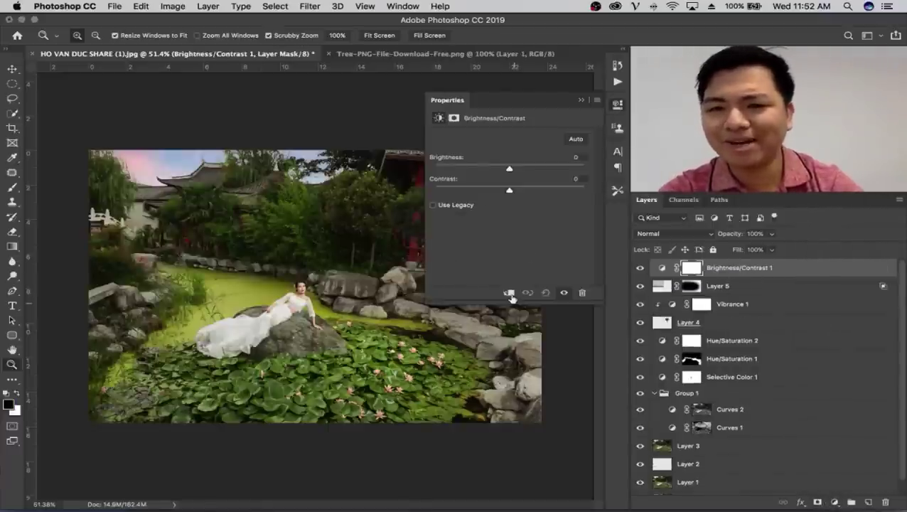
{"action": "left_click", "coordinate": [509, 292]}
{"action": "left_click_drag", "start_coordinate": [494, 169], "coordinate": [489, 169]}
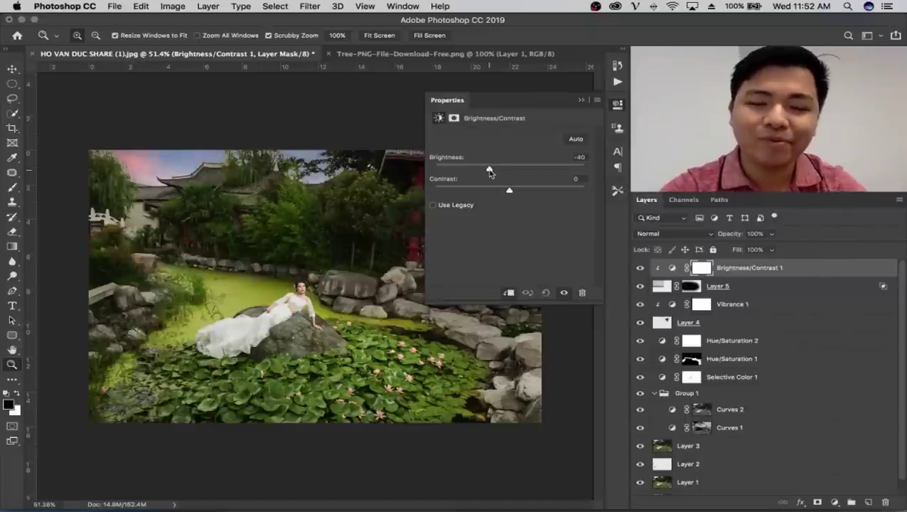
{"action": "left_click", "coordinate": [581, 100]}
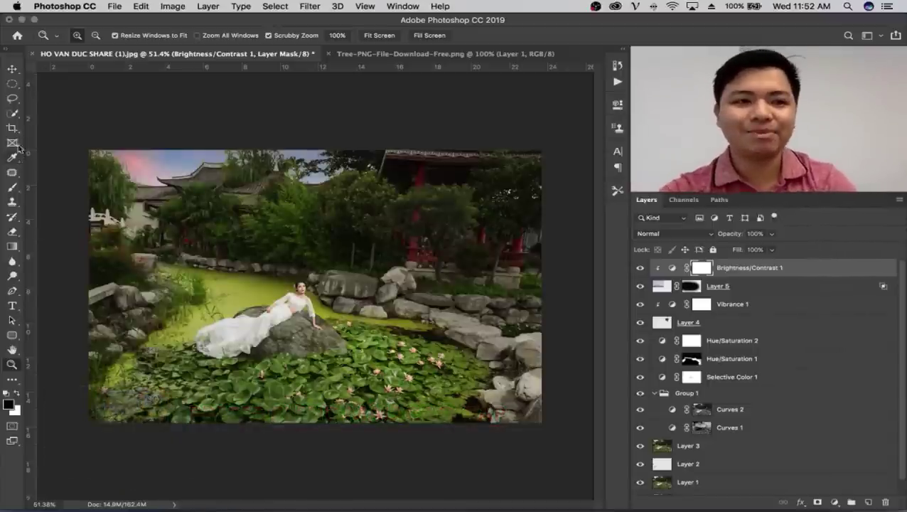
Step: Lasso a freehand selection around the woman and her rock
{"action": "left_click", "coordinate": [13, 98]}
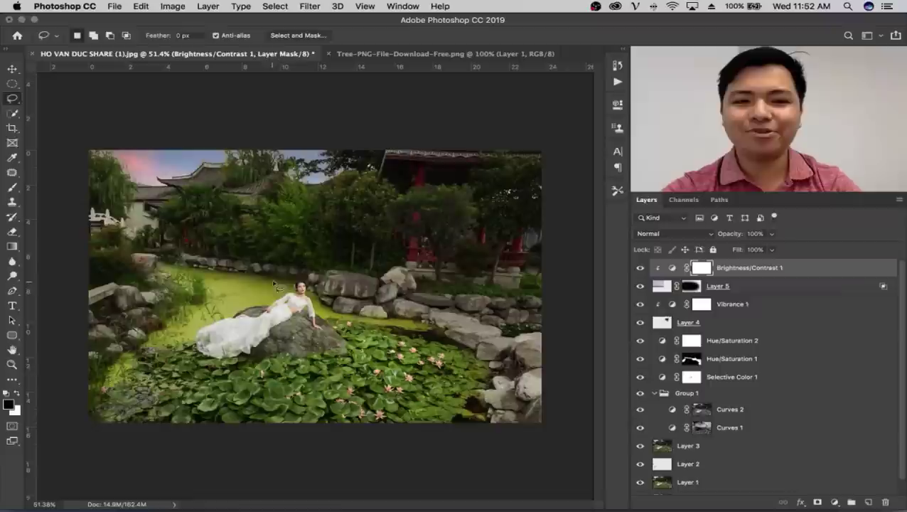
{"action": "right_click", "coordinate": [13, 99]}
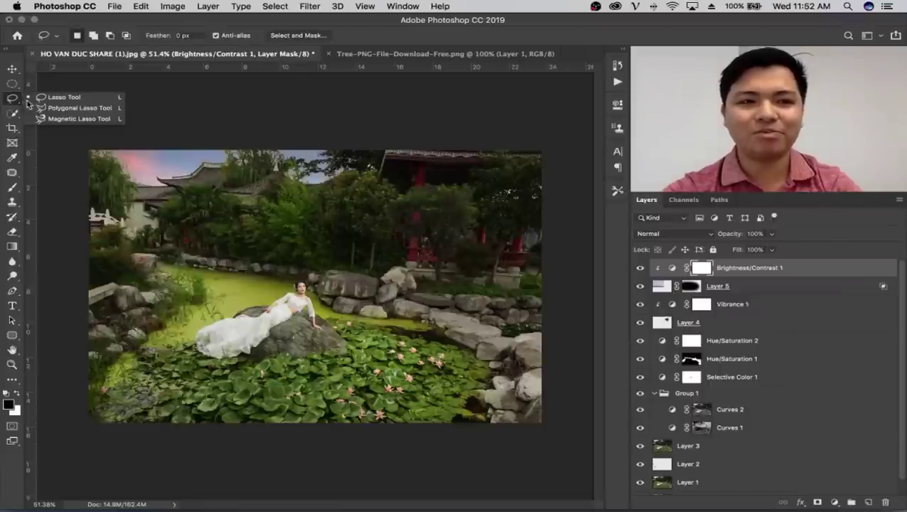
{"action": "left_click", "coordinate": [53, 95]}
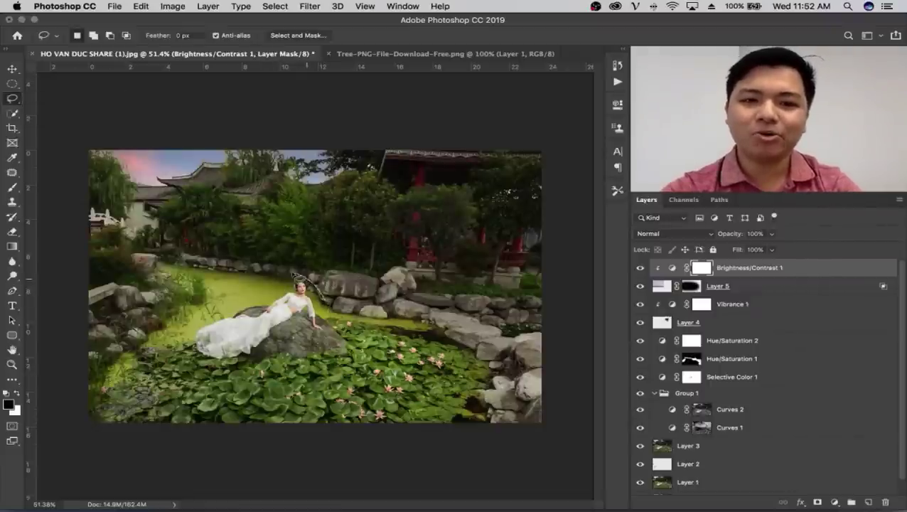
{"action": "left_click_drag", "start_coordinate": [295, 276], "coordinate": [244, 291]}
{"action": "left_click_drag", "start_coordinate": [151, 350], "coordinate": [245, 368]}
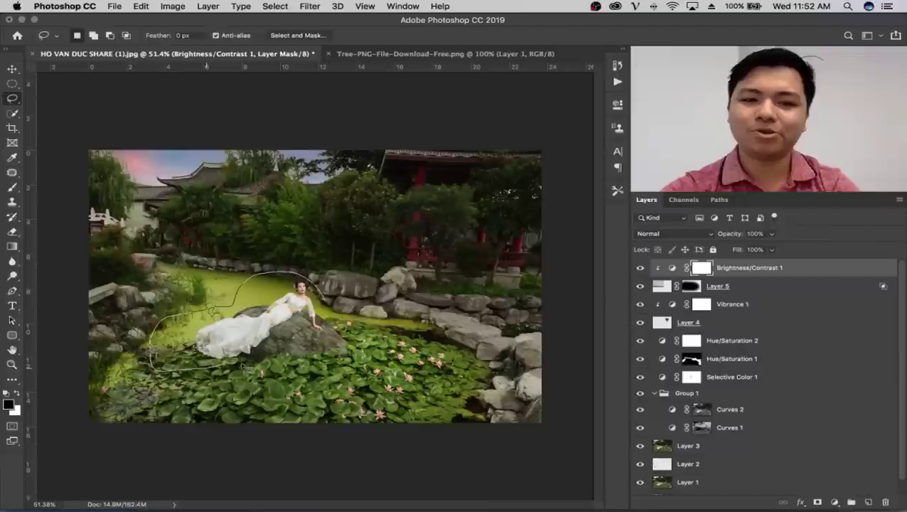
{"action": "left_click_drag", "start_coordinate": [325, 305], "coordinate": [344, 330]}
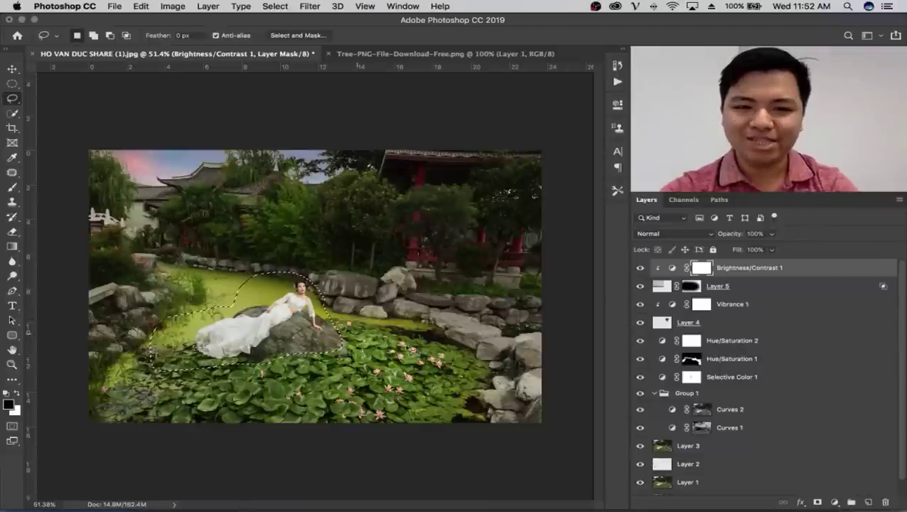
Step: Add the nearby pond and lily pads to the selection and feather it 200 px
{"action": "key", "text": "shift"}
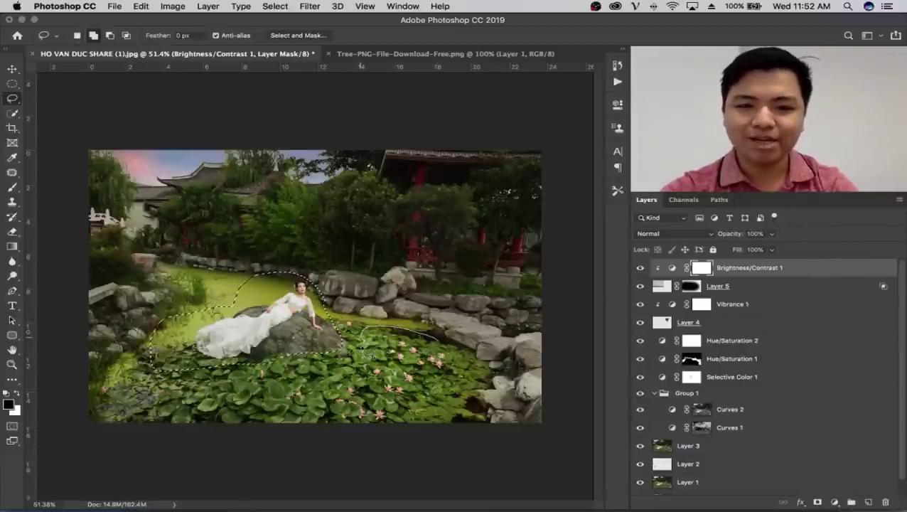
{"action": "left_click_drag", "start_coordinate": [407, 402], "coordinate": [447, 346]}
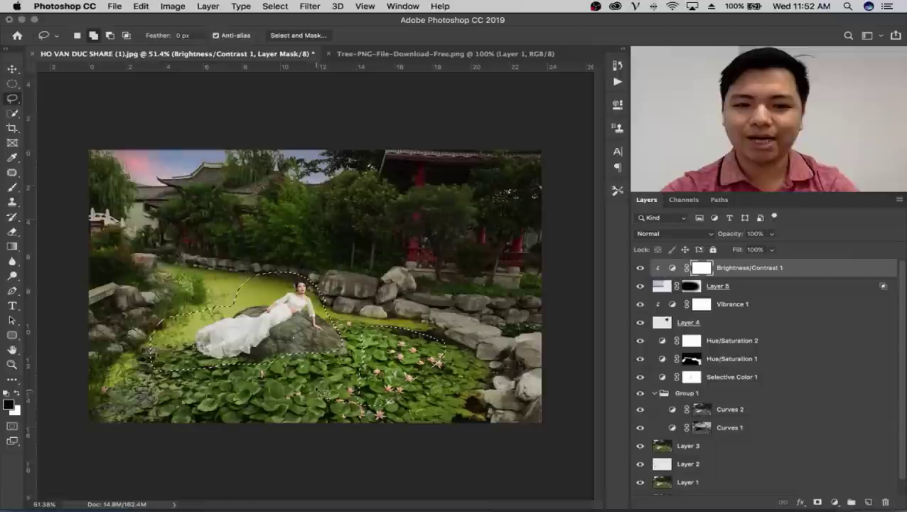
{"action": "left_click_drag", "start_coordinate": [256, 426], "coordinate": [340, 417]}
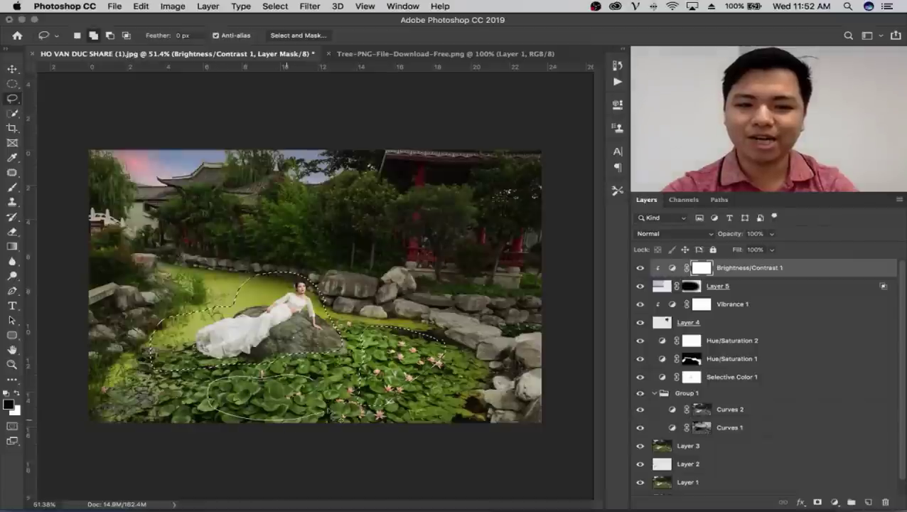
{"action": "left_click_drag", "start_coordinate": [331, 388], "coordinate": [313, 382]}
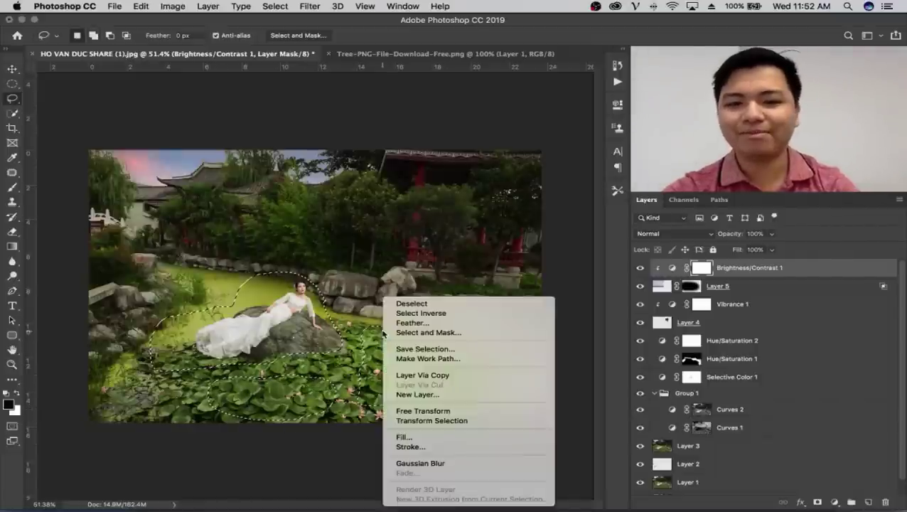
{"action": "right_click", "coordinate": [383, 299]}
{"action": "left_click", "coordinate": [403, 324]}
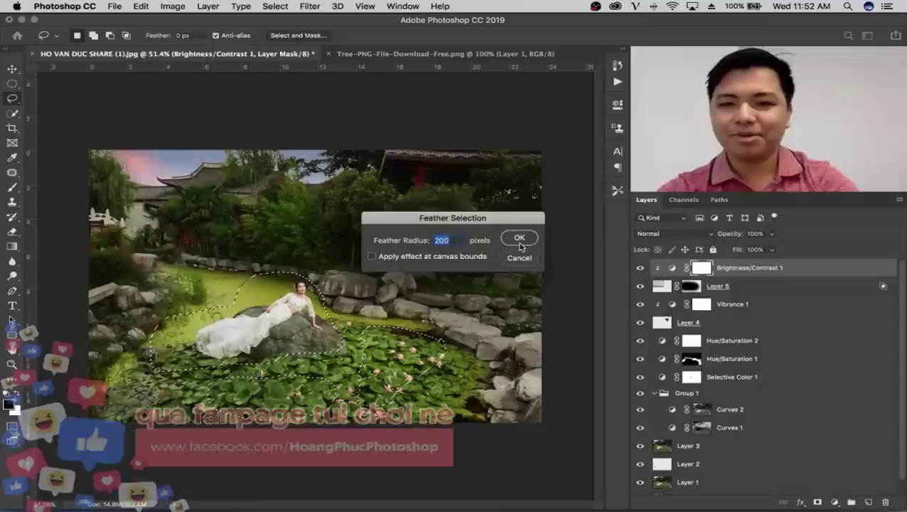
{"action": "left_click", "coordinate": [520, 242]}
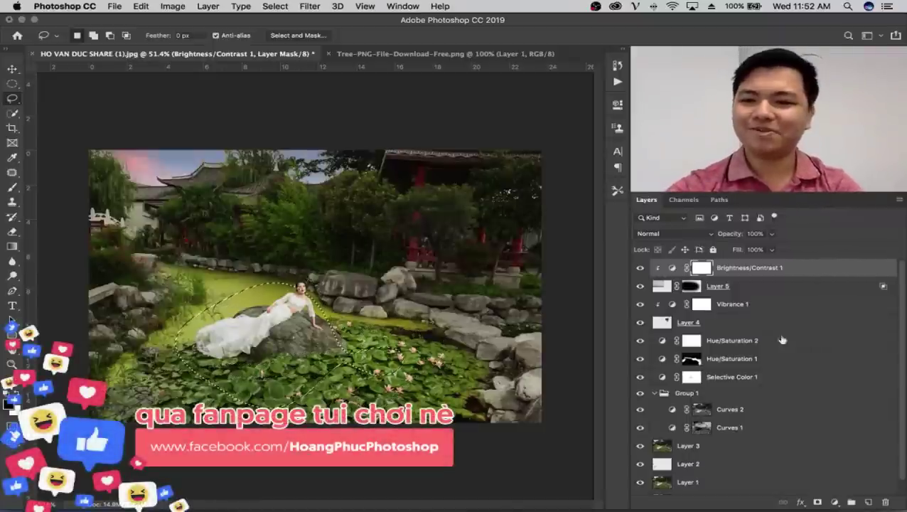
{"action": "left_click", "coordinate": [836, 502]}
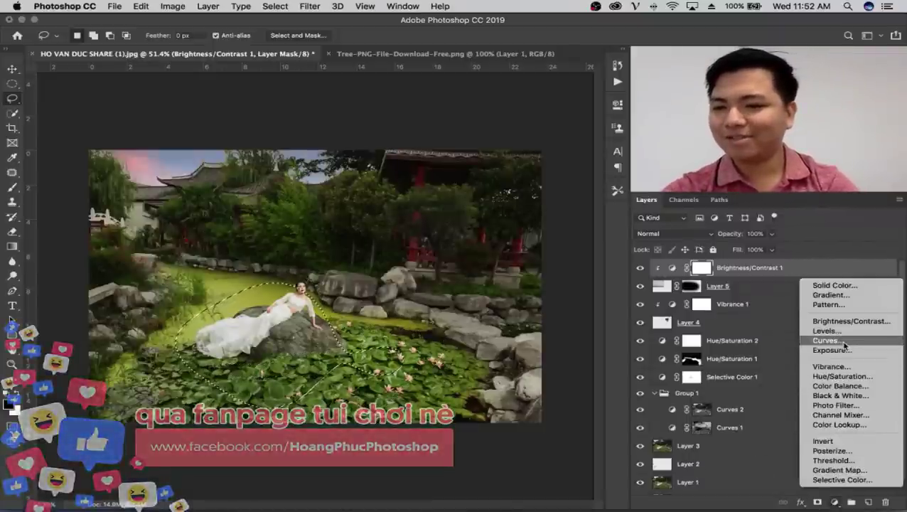
Step: Add a Curves layer raising the curve to brighten the selected woman and lily pads
{"action": "left_click", "coordinate": [835, 340]}
{"action": "left_click_drag", "start_coordinate": [523, 220], "coordinate": [521, 211]}
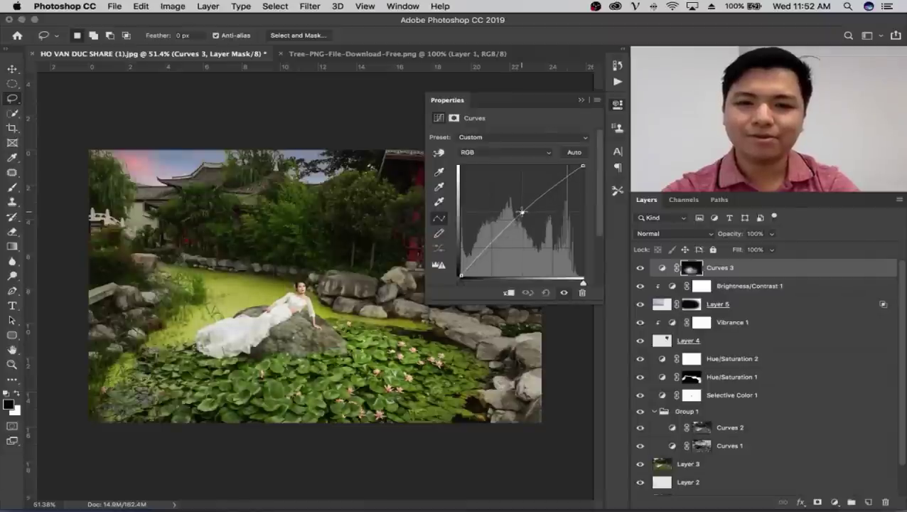
{"action": "left_click", "coordinate": [581, 101]}
Step: Duplicate the Curves layer, invert its mask, and lower its curve to darken the surroundings
{"action": "key", "text": "ctrl+j"}
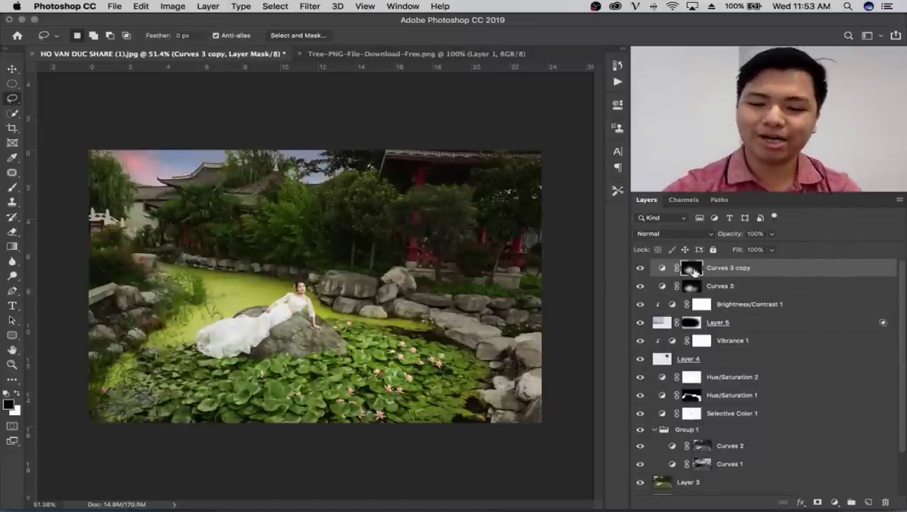
{"action": "key", "text": "ctrl+i"}
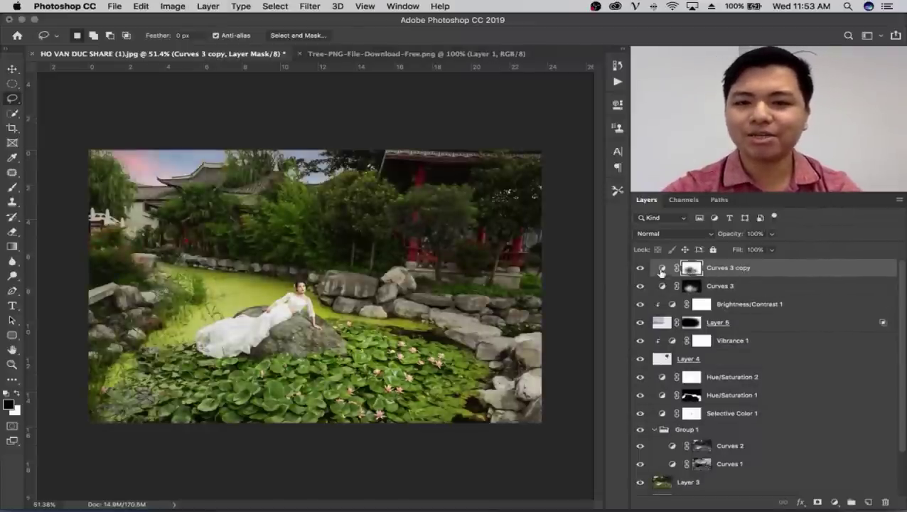
{"action": "double_click", "coordinate": [662, 269]}
{"action": "left_click_drag", "start_coordinate": [530, 213], "coordinate": [531, 226]}
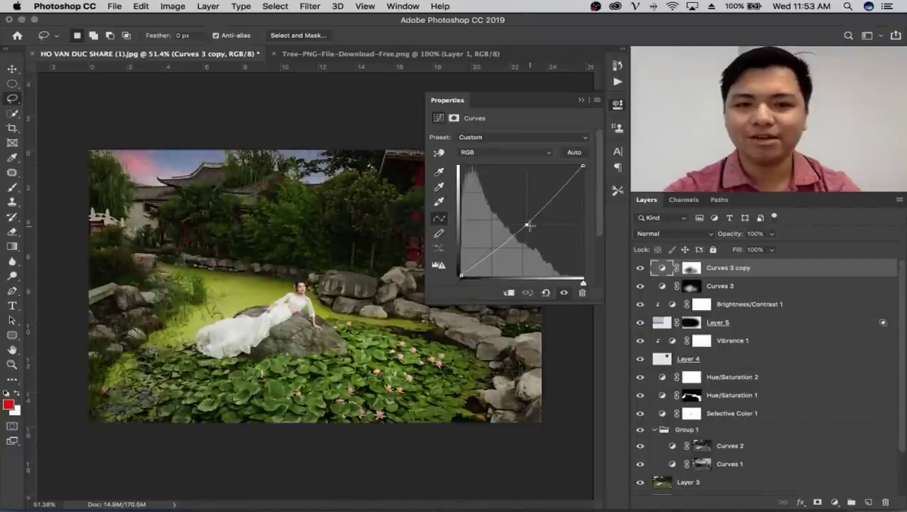
{"action": "left_click", "coordinate": [582, 101]}
{"action": "key", "text": "z"}
{"action": "left_click_drag", "start_coordinate": [332, 250], "coordinate": [320, 266]}
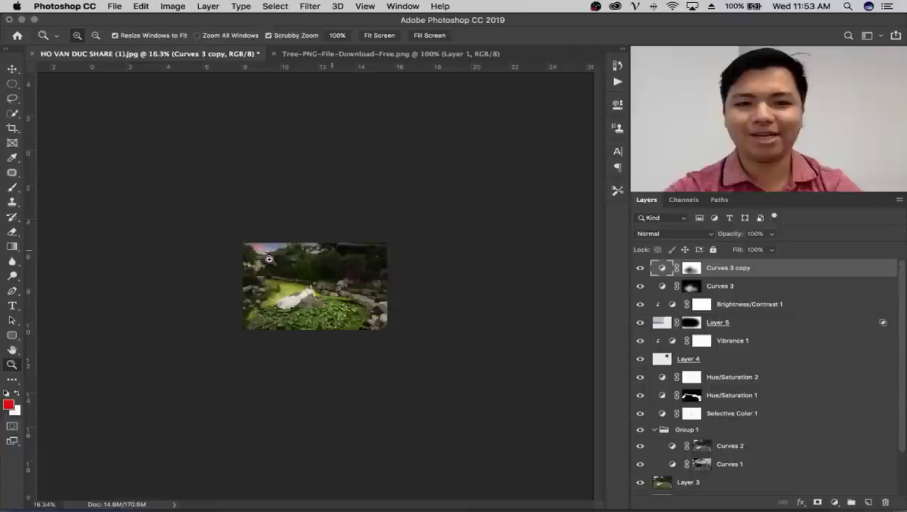
Step: Add a Hue/Saturation layer clipped above Brightness/Contrast 1 with a slightly negative hue
{"action": "left_click", "coordinate": [340, 263]}
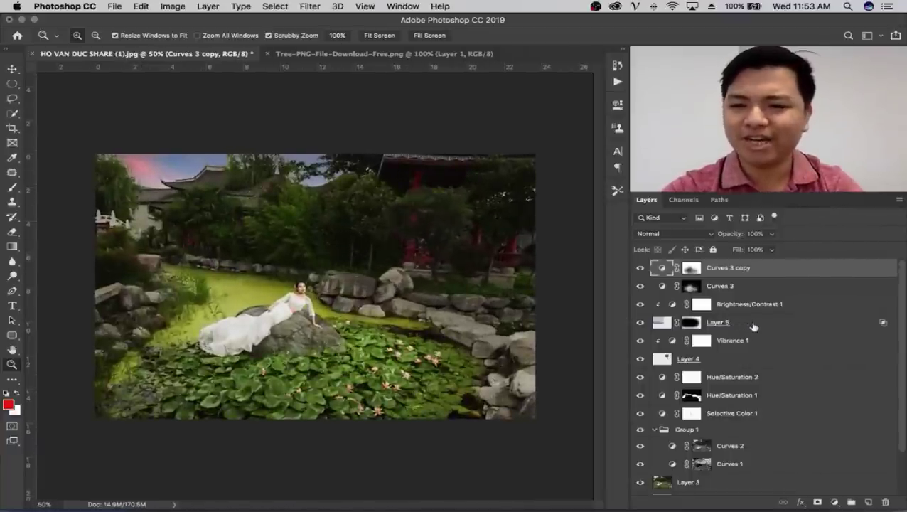
{"action": "left_click", "coordinate": [794, 308]}
{"action": "left_click", "coordinate": [835, 503]}
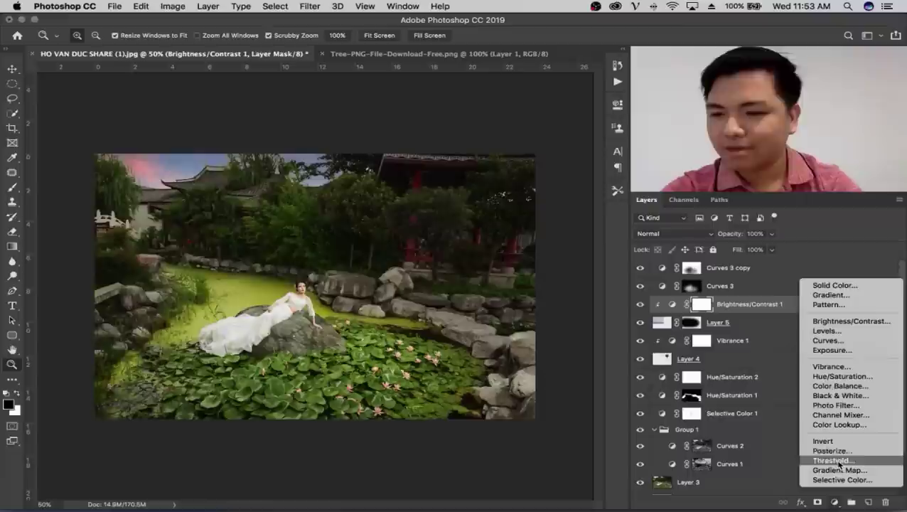
{"action": "left_click", "coordinate": [836, 377]}
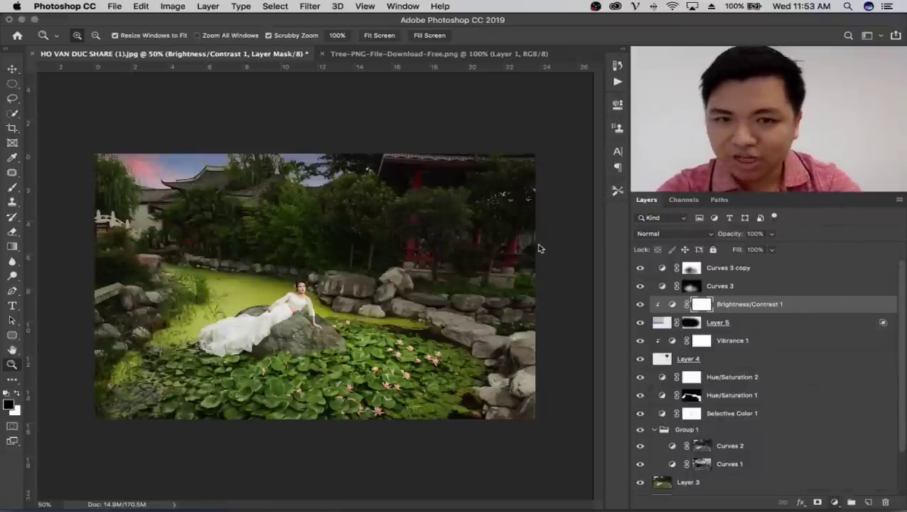
{"action": "mouse_move", "coordinate": [507, 180]}
{"action": "left_mouse_down"}
{"action": "mouse_move", "coordinate": [492, 181]}
{"action": "mouse_move", "coordinate": [504, 183]}
{"action": "left_mouse_up"}
{"action": "left_click", "coordinate": [509, 292]}
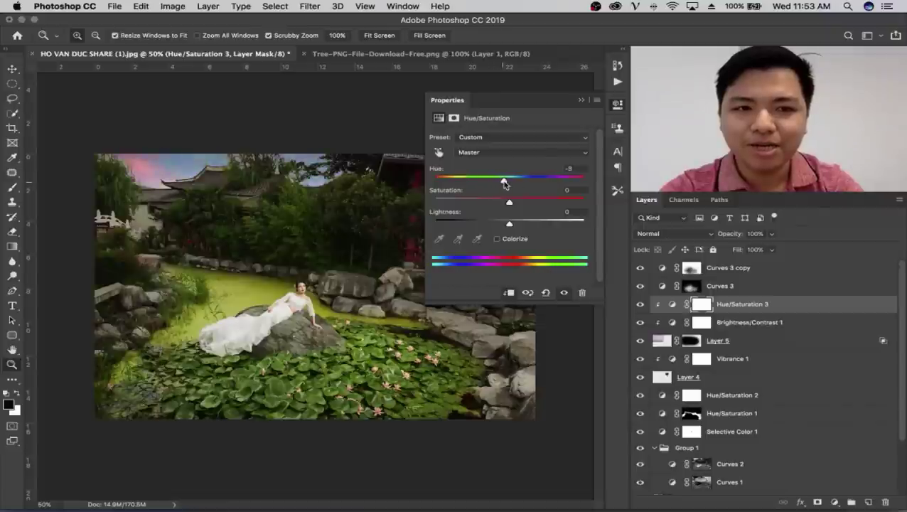
{"action": "left_click", "coordinate": [580, 100]}
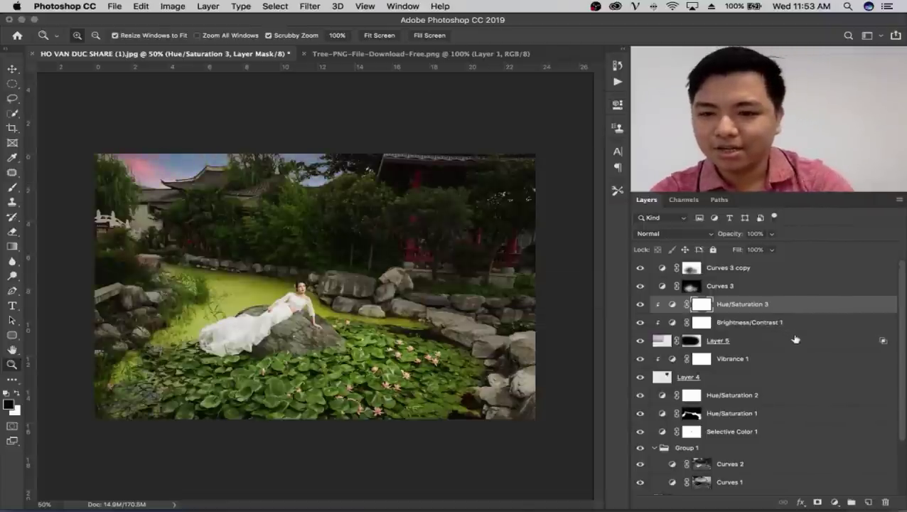
Step: Select Layer 5 with its Hue/Saturation and Brightness/Contrast adjustments and delete them together
{"action": "left_click", "coordinate": [798, 345]}
{"action": "double_click", "coordinate": [799, 345]}
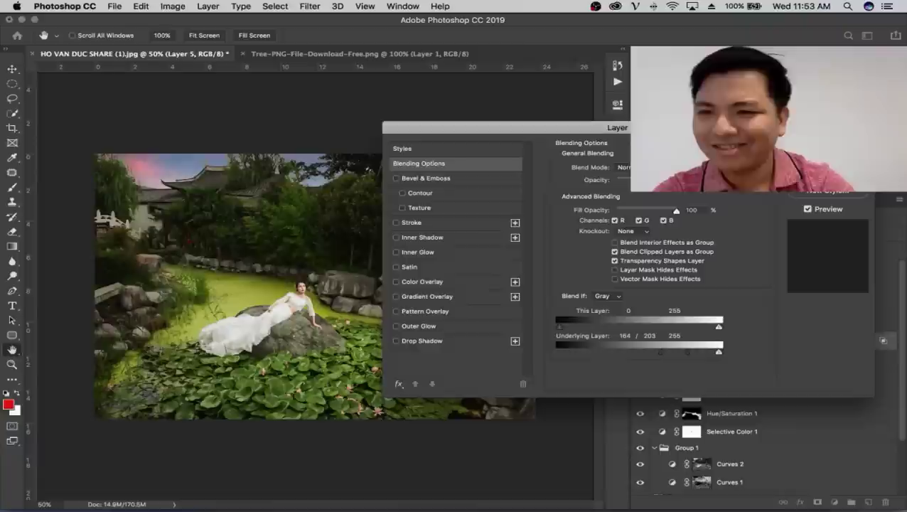
{"action": "key", "text": "Escape"}
{"action": "left_click", "coordinate": [807, 306], "text": "shift"}
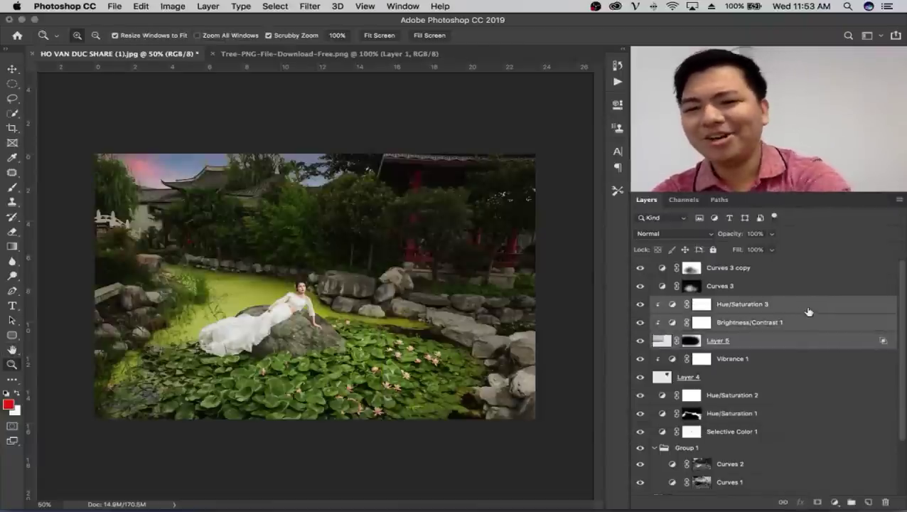
{"action": "key", "text": "Delete"}
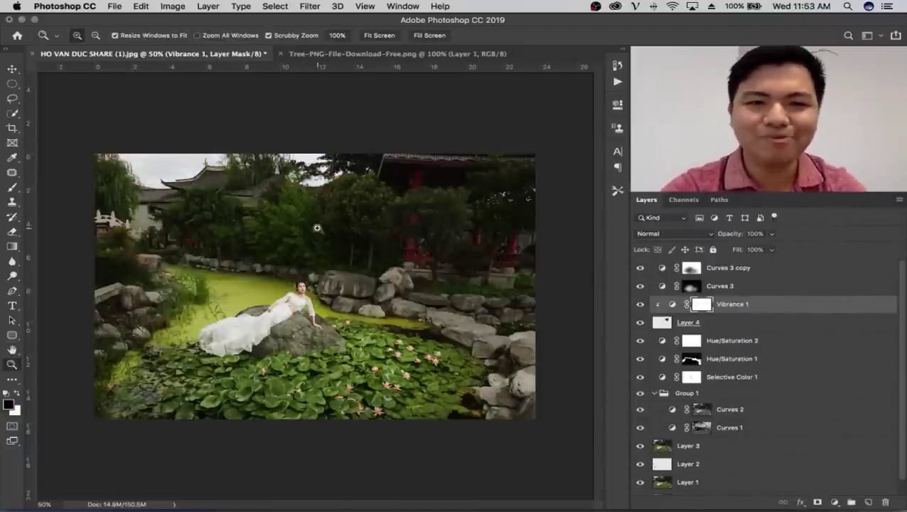
Step: Crop the photo by pulling the top edge down to trim away some sky
{"action": "mouse_move", "coordinate": [314, 227]}
{"action": "left_mouse_down"}
{"action": "mouse_move", "coordinate": [284, 231]}
{"action": "mouse_move", "coordinate": [310, 238]}
{"action": "left_mouse_up"}
{"action": "key", "text": "c"}
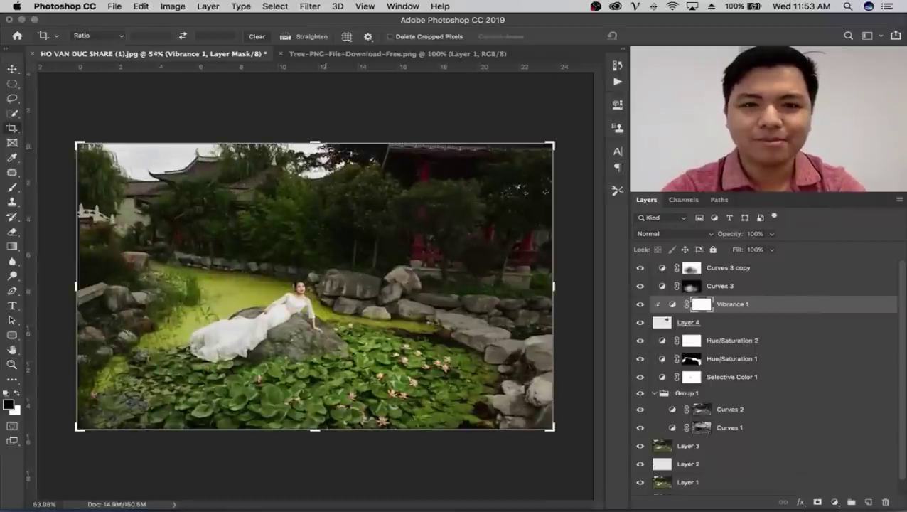
{"action": "left_click_drag", "start_coordinate": [311, 137], "coordinate": [313, 149]}
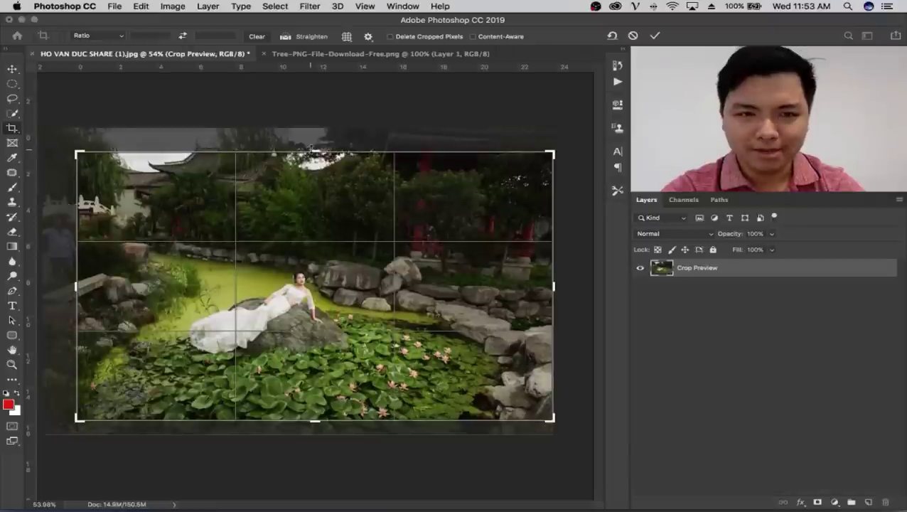
{"action": "key", "text": "Return"}
{"action": "key", "text": "z"}
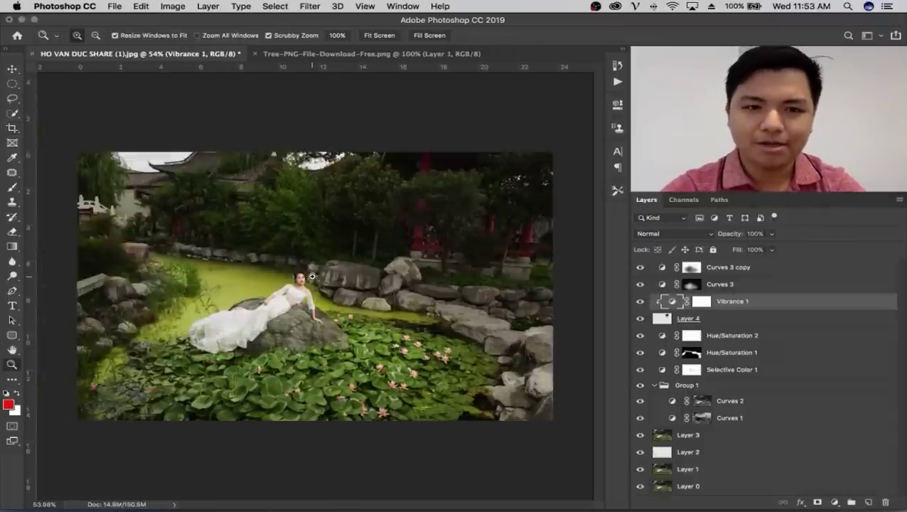
{"action": "left_click_drag", "start_coordinate": [310, 275], "coordinate": [314, 273]}
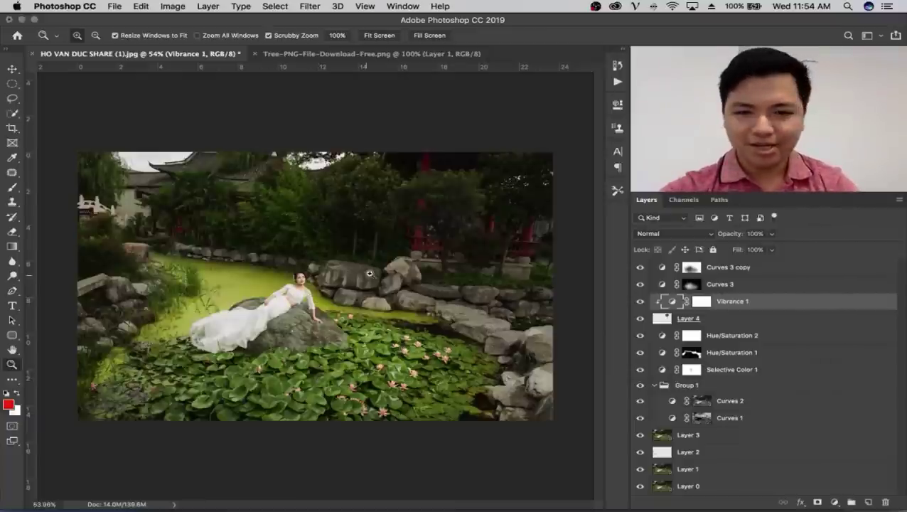
{"action": "left_click_drag", "start_coordinate": [369, 274], "coordinate": [330, 286]}
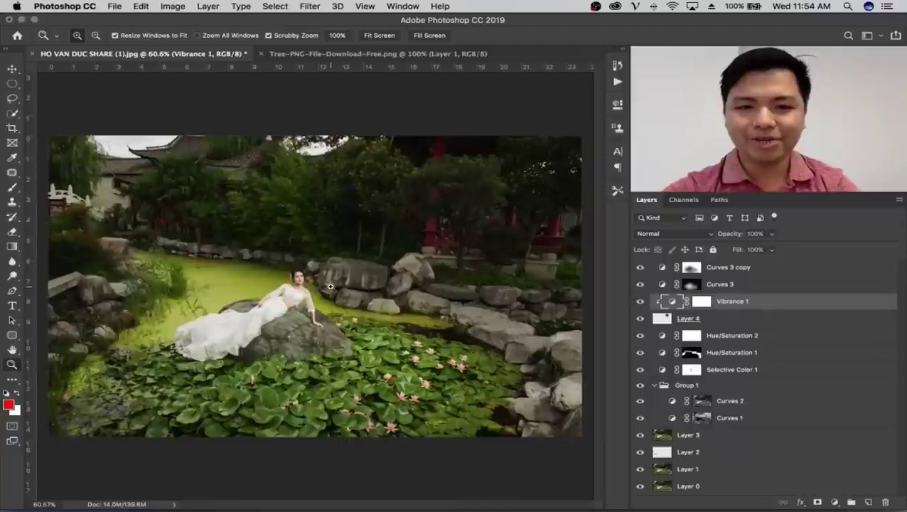
Step: Lasso the lily pads at the lower left, bottom and right side into the selection
{"action": "left_click", "coordinate": [13, 98]}
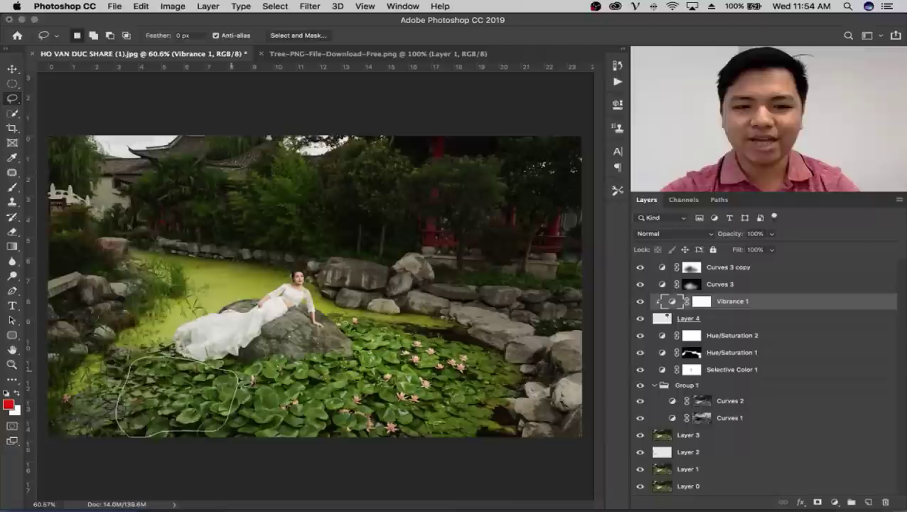
{"action": "left_click_drag", "start_coordinate": [213, 364], "coordinate": [241, 377]}
{"action": "left_click_drag", "start_coordinate": [343, 393], "coordinate": [395, 407]}
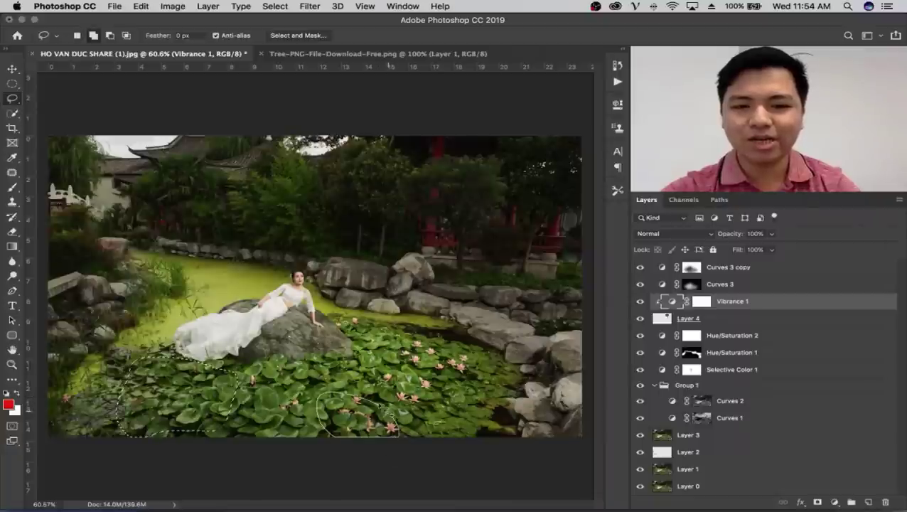
{"action": "left_click_drag", "start_coordinate": [395, 345], "coordinate": [450, 372]}
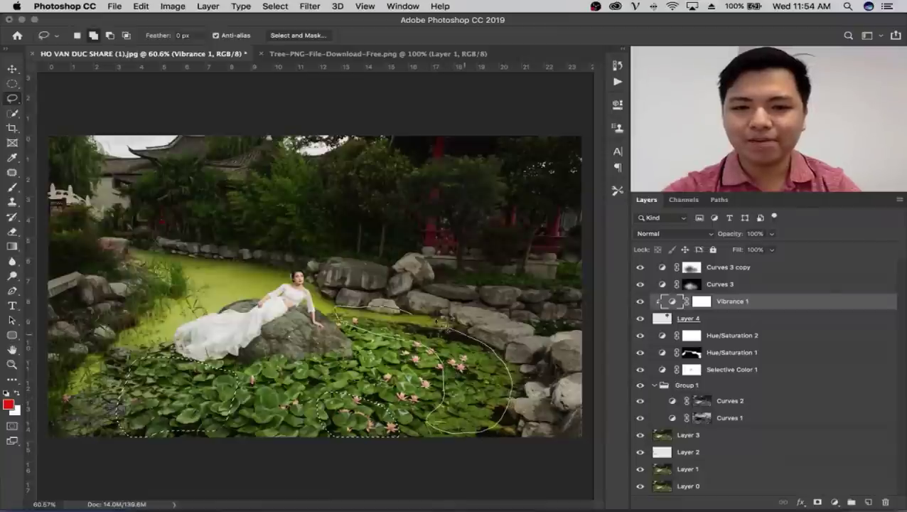
{"action": "left_click_drag", "start_coordinate": [487, 440], "coordinate": [339, 306]}
Step: Close the lasso outline around the green water and feather the selection by 100 px
{"action": "left_click_drag", "start_coordinate": [169, 272], "coordinate": [141, 353]}
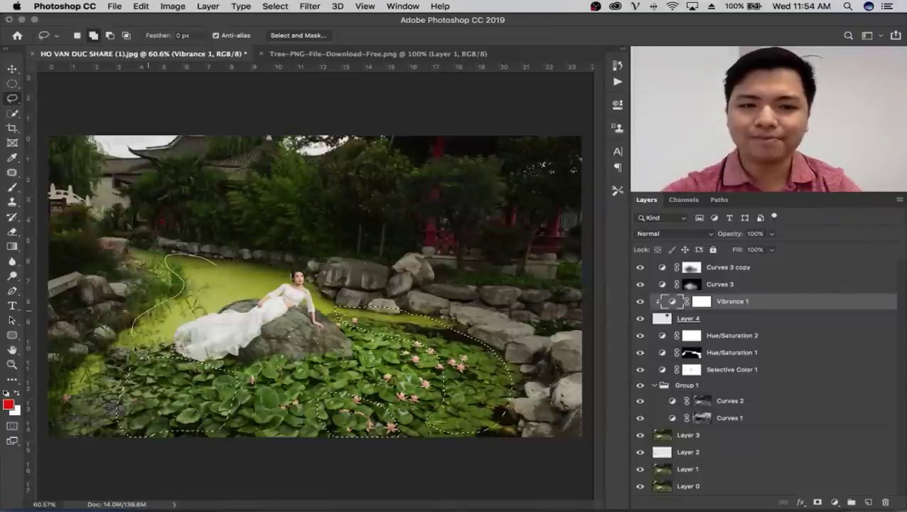
{"action": "left_click_drag", "start_coordinate": [233, 278], "coordinate": [217, 271]}
{"action": "right_click", "coordinate": [217, 270]}
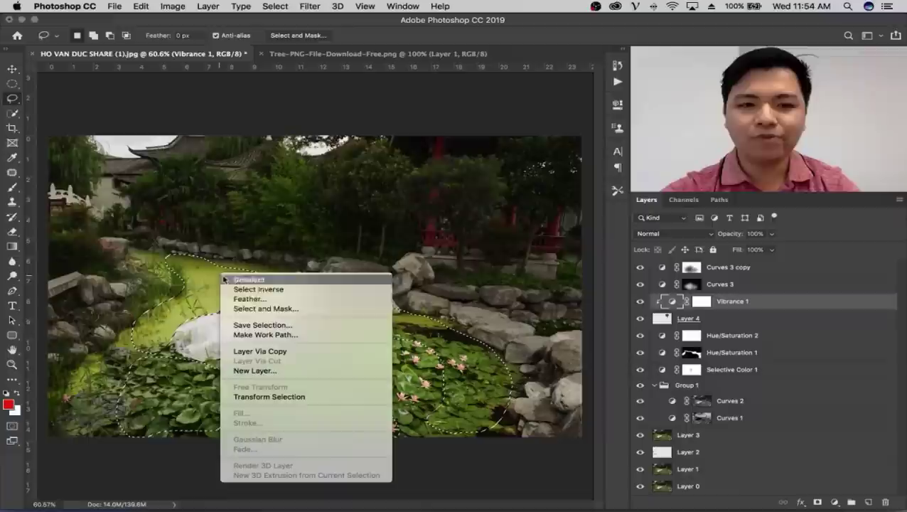
{"action": "left_click", "coordinate": [264, 296]}
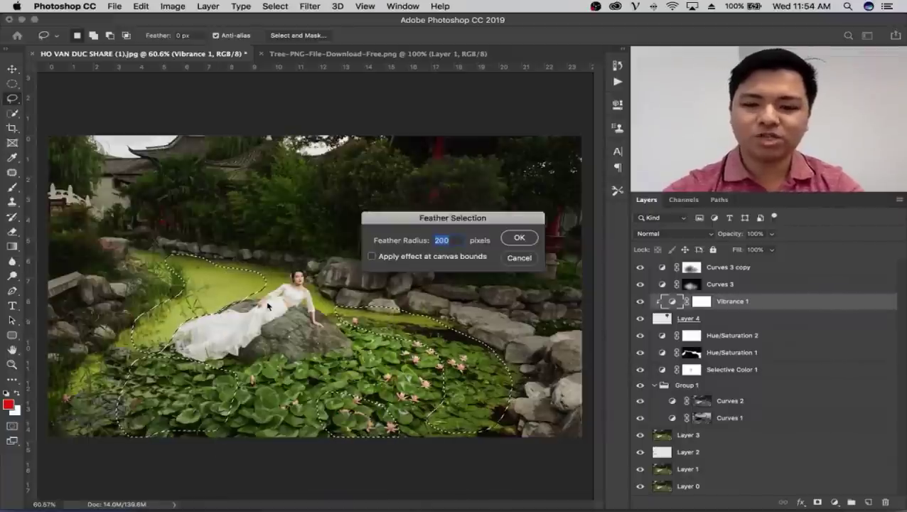
{"action": "type", "text": "100"}
{"action": "key", "text": "Return"}
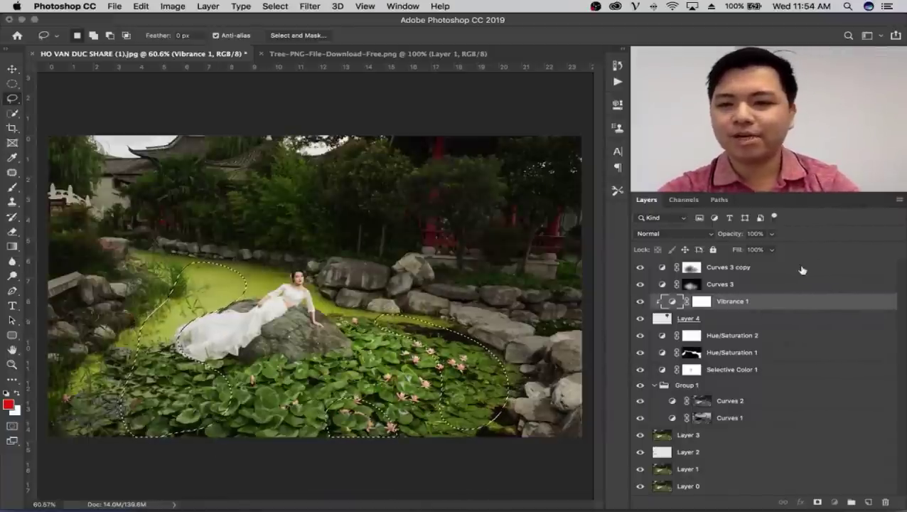
Step: Add a Curves adjustment above Curves 3 copy, pulling the curve down to darken the selection
{"action": "left_click", "coordinate": [800, 267]}
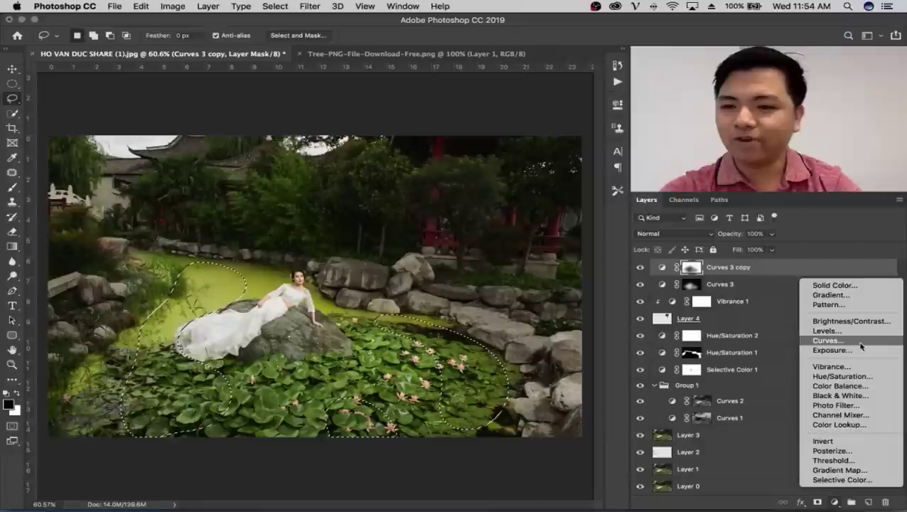
{"action": "left_click", "coordinate": [828, 340]}
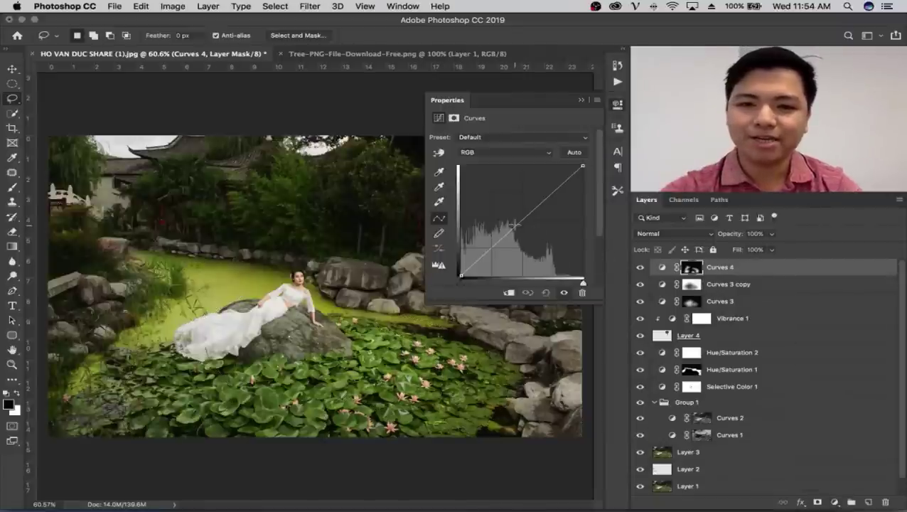
{"action": "left_click_drag", "start_coordinate": [523, 219], "coordinate": [523, 231]}
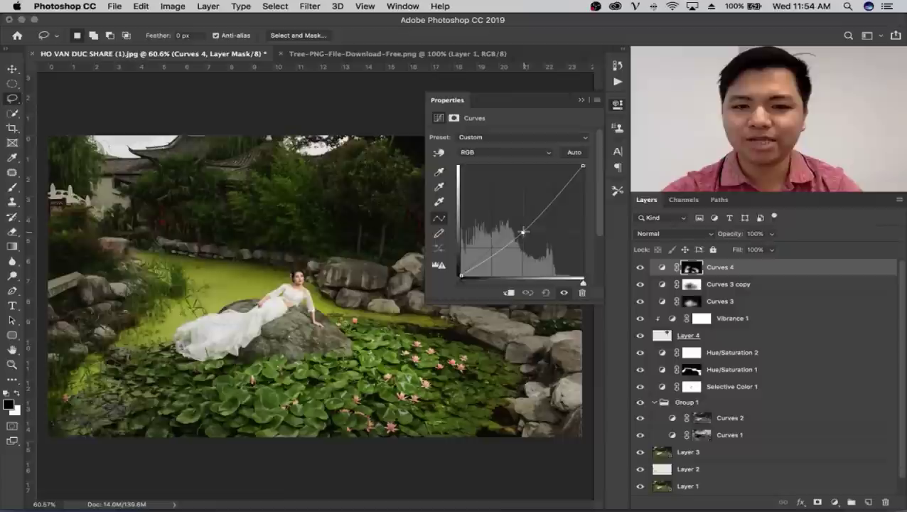
{"action": "left_click", "coordinate": [580, 100]}
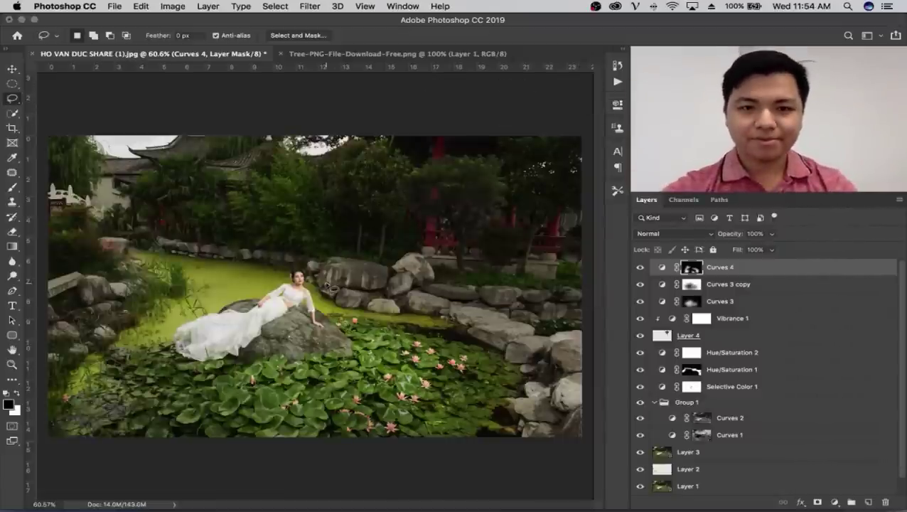
Step: Group all the adjustment layers down to Layer 1 into Group 2
{"action": "key", "text": "z"}
{"action": "left_click_drag", "start_coordinate": [330, 302], "coordinate": [310, 307]}
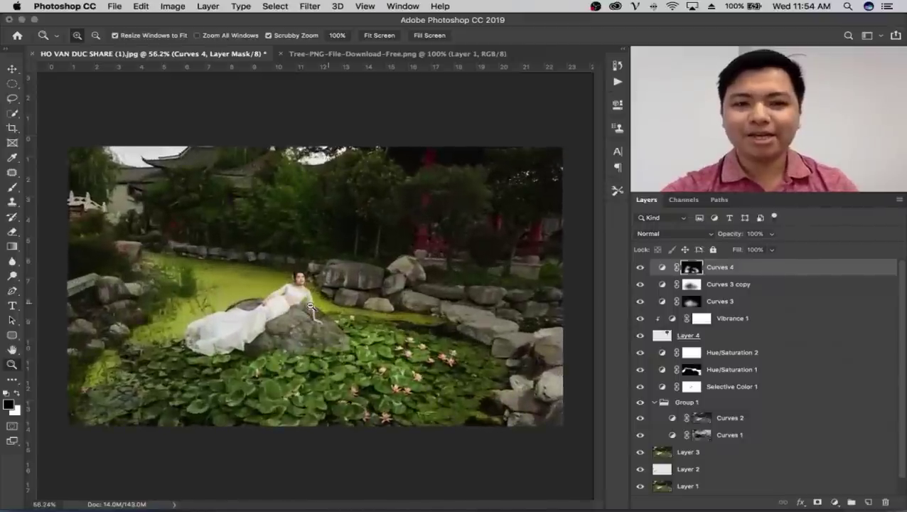
{"action": "scroll", "coordinate": [783, 352], "scroll_direction": "down", "scroll_amount": 1}
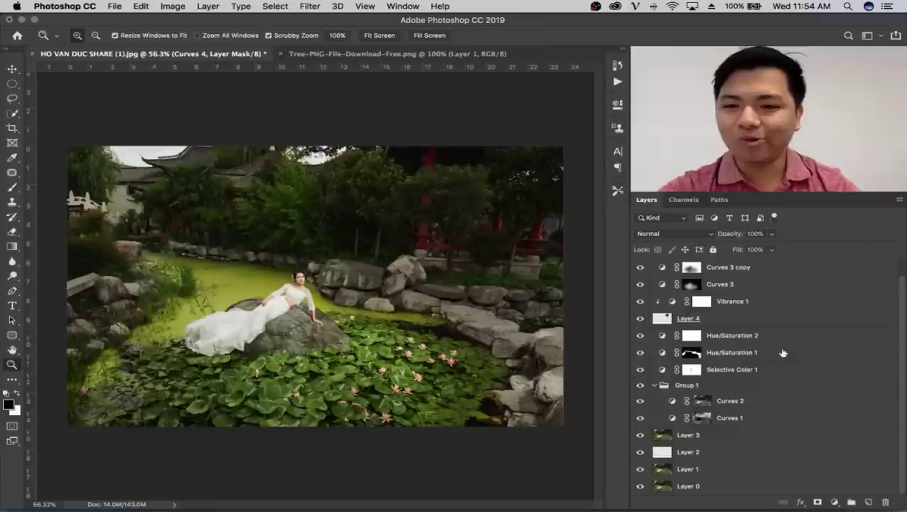
{"action": "left_click", "coordinate": [747, 475], "text": "shift"}
{"action": "key", "text": "ctrl+g"}
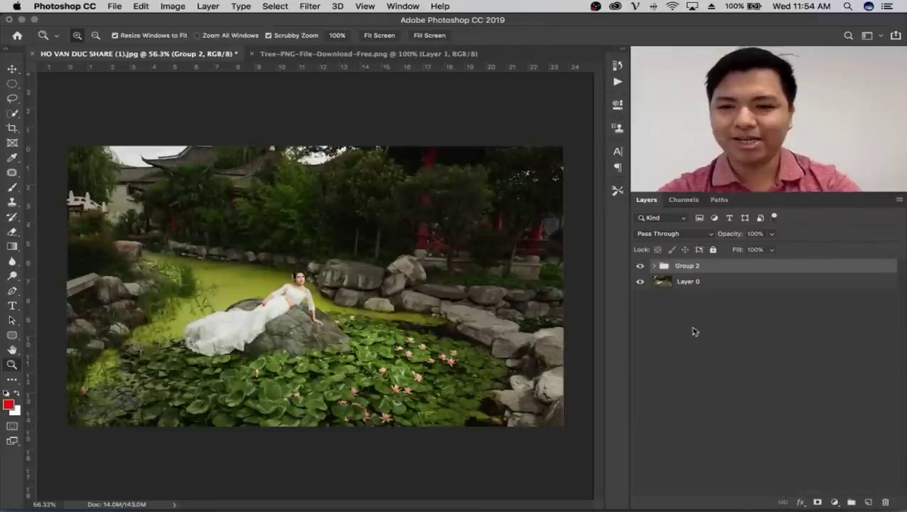
Step: Toggle Group 2 to compare before and after, leave it hidden, and select Layer 0
{"action": "left_click", "coordinate": [640, 269]}
{"action": "left_click", "coordinate": [639, 269]}
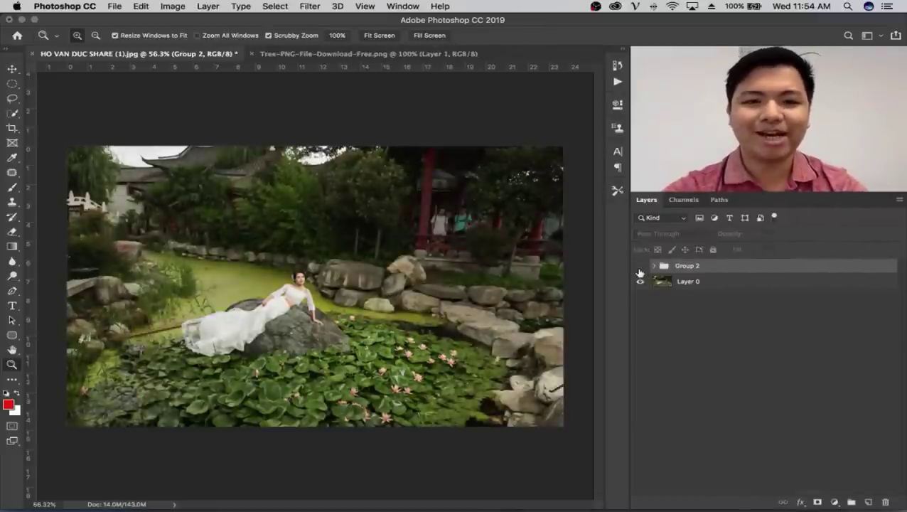
{"action": "left_click", "coordinate": [640, 268]}
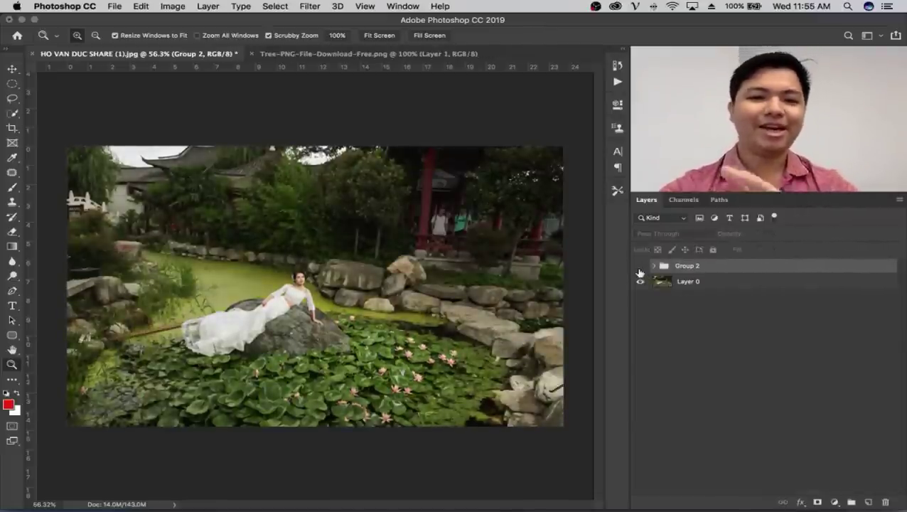
{"action": "left_click", "coordinate": [640, 268]}
{"action": "left_click", "coordinate": [640, 267]}
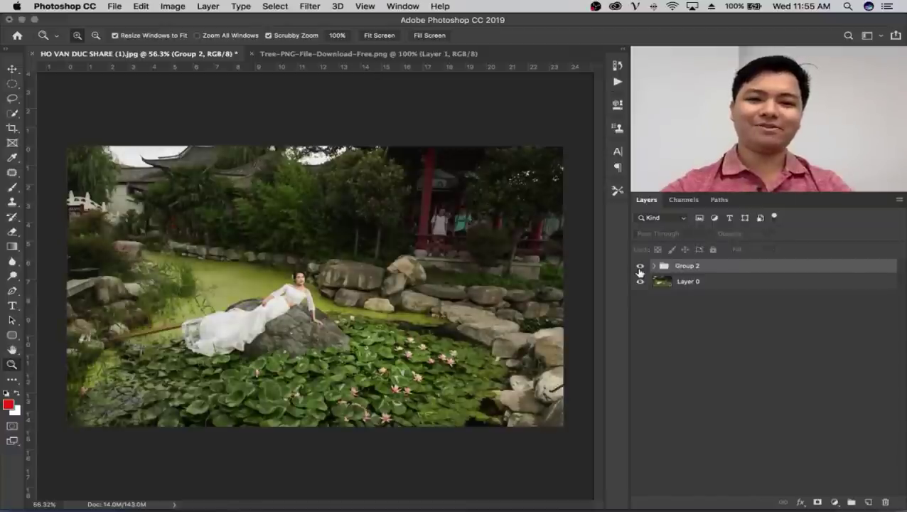
{"action": "left_click", "coordinate": [639, 267]}
{"action": "left_click", "coordinate": [689, 283]}
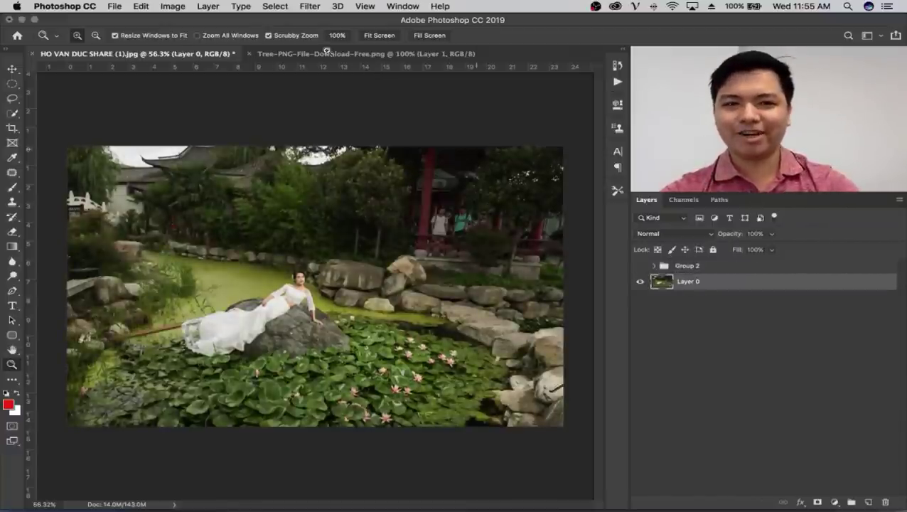
{"action": "left_click", "coordinate": [311, 10]}
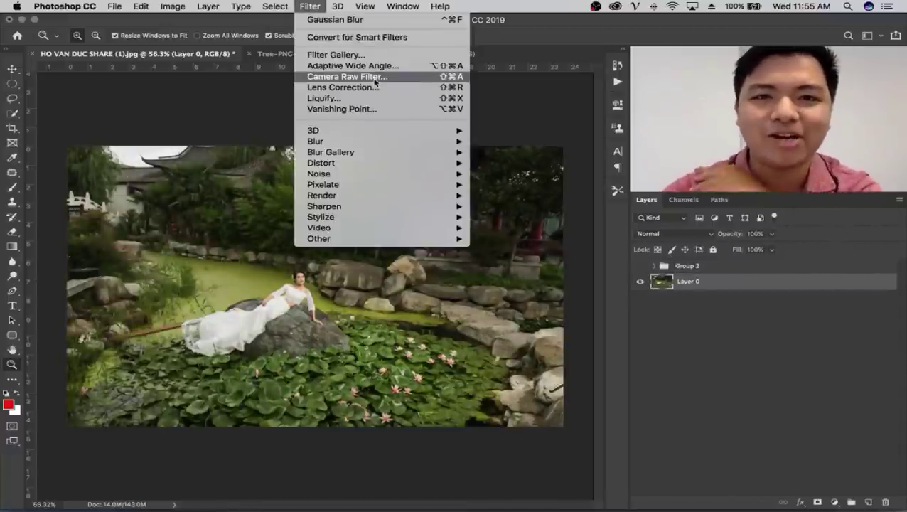
Step: Cancel the Camera Raw filter unchanged, then toggle Group 2 on and off to compare
{"action": "left_click", "coordinate": [488, 287]}
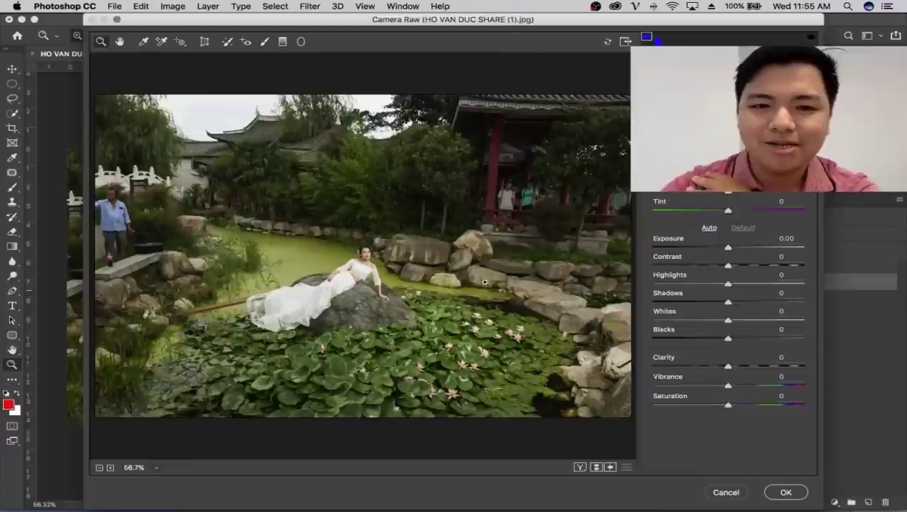
{"action": "left_click", "coordinate": [725, 492]}
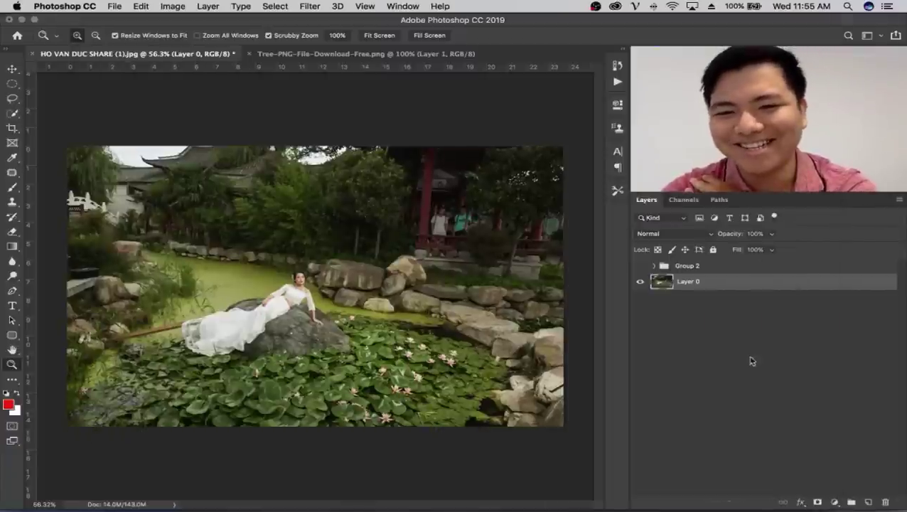
{"action": "left_click", "coordinate": [640, 266]}
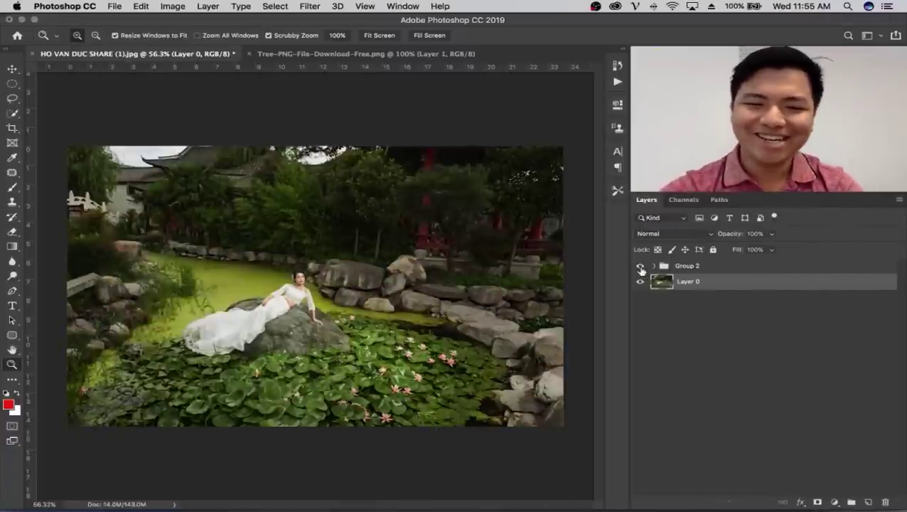
{"action": "left_click", "coordinate": [640, 266]}
{"action": "left_click", "coordinate": [641, 266]}
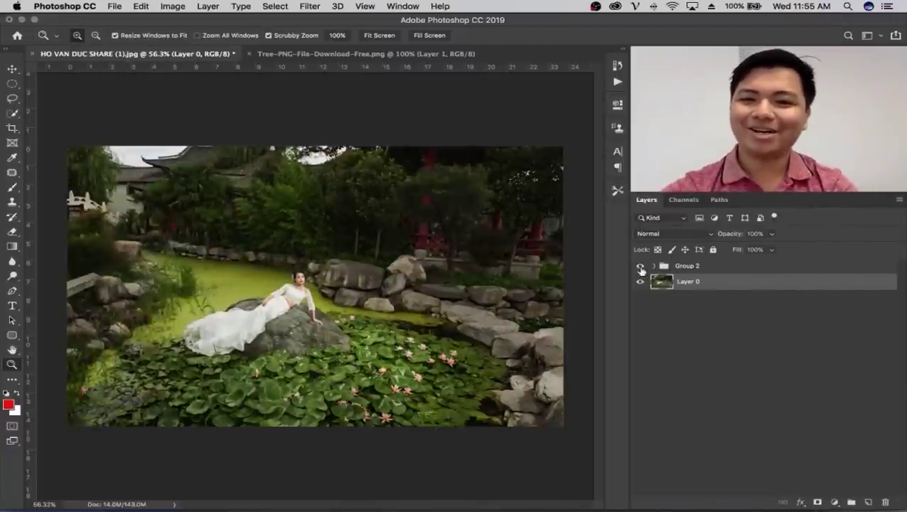
{"action": "left_click", "coordinate": [641, 267]}
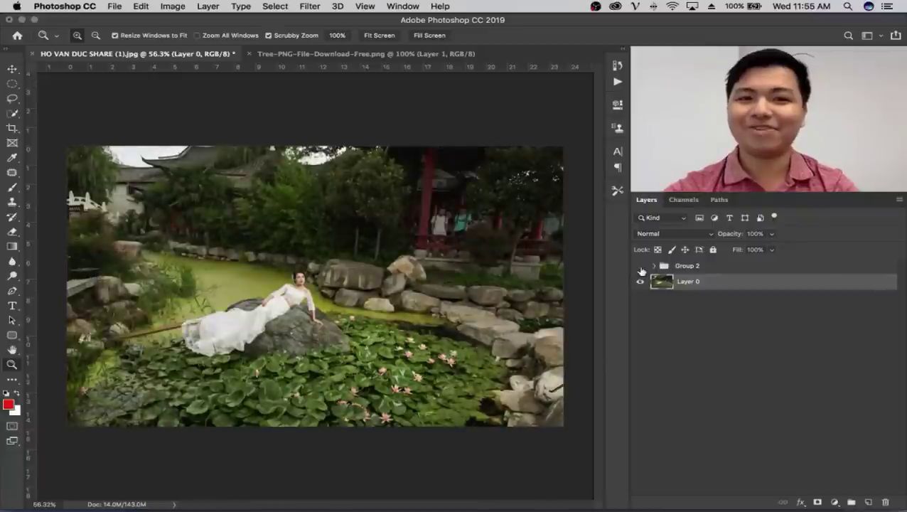
{"action": "left_click", "coordinate": [640, 266]}
Step: Close the tree PNG document and leave Group 2 visible and selected after comparing
{"action": "left_click", "coordinate": [249, 54]}
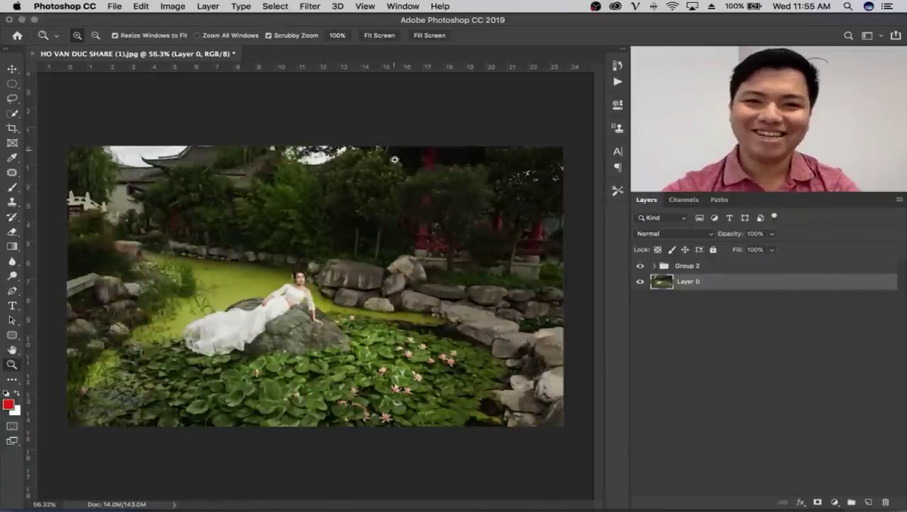
{"action": "left_click", "coordinate": [639, 267]}
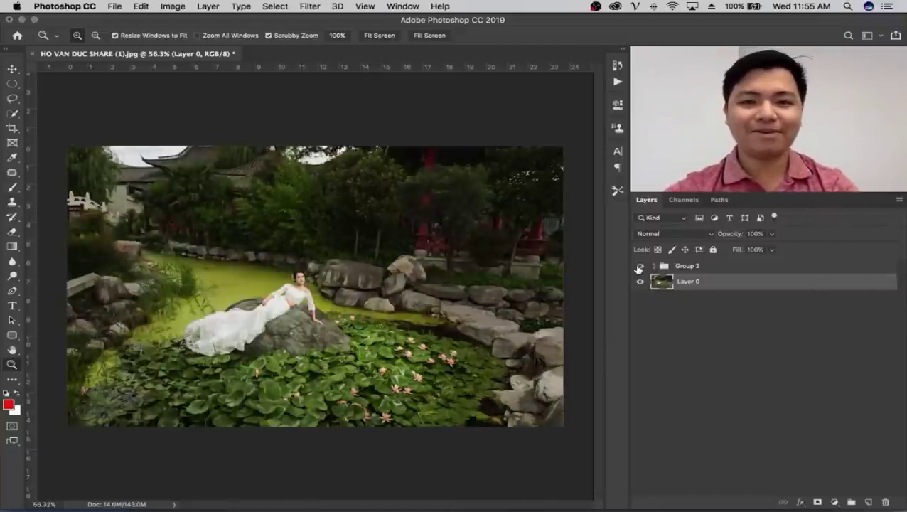
{"action": "left_click", "coordinate": [639, 266]}
{"action": "left_click", "coordinate": [639, 267]}
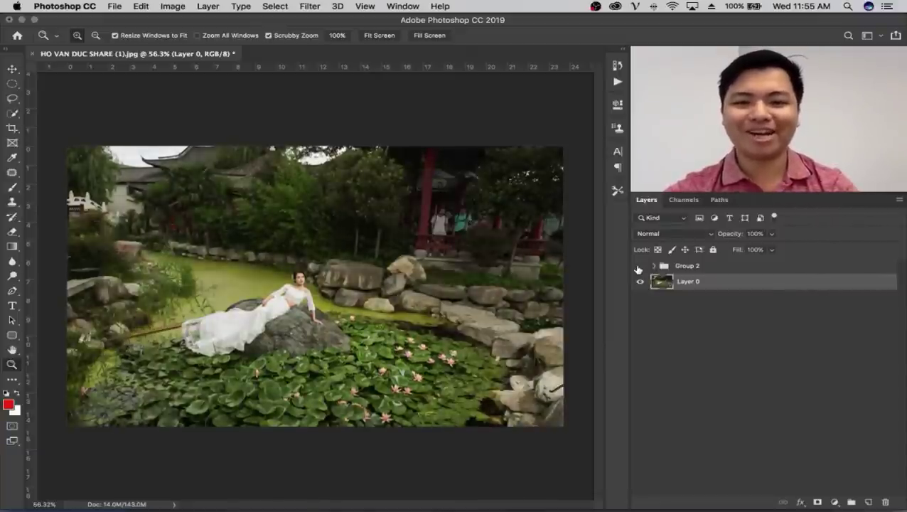
{"action": "left_click", "coordinate": [639, 266]}
{"action": "left_click", "coordinate": [639, 267]}
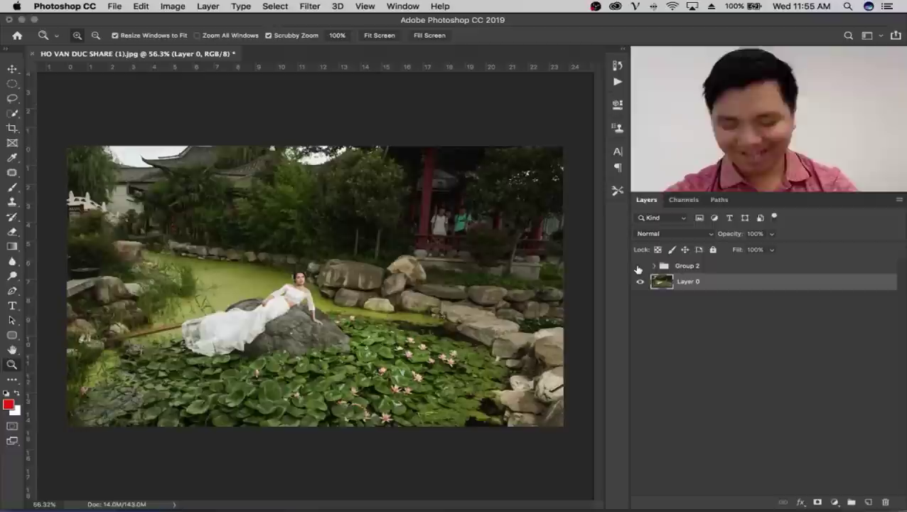
{"action": "left_click", "coordinate": [639, 267]}
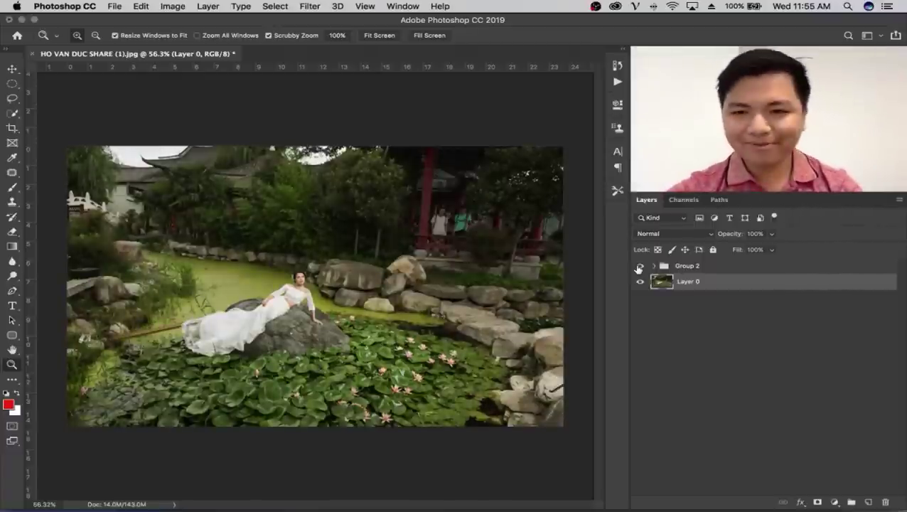
{"action": "left_click", "coordinate": [640, 267]}
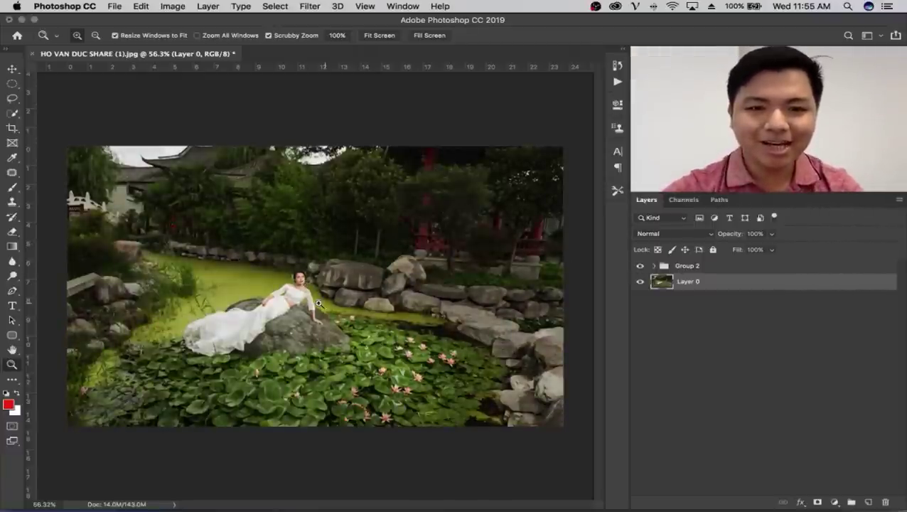
{"action": "left_click", "coordinate": [726, 271]}
Step: Stamp visible layers into a merged layer, then try a -2.8° straightening crop and cancel it
{"action": "key", "text": "ctrl+shift+alt+e"}
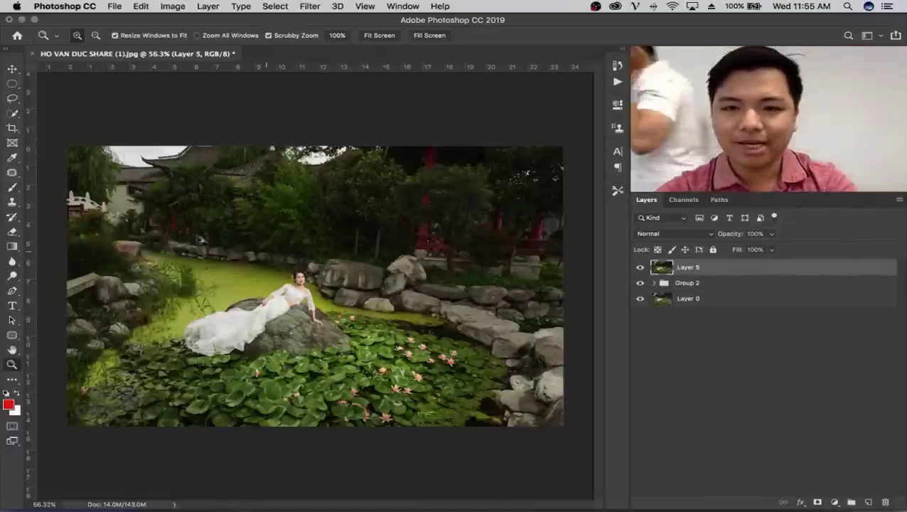
{"action": "key", "text": "c"}
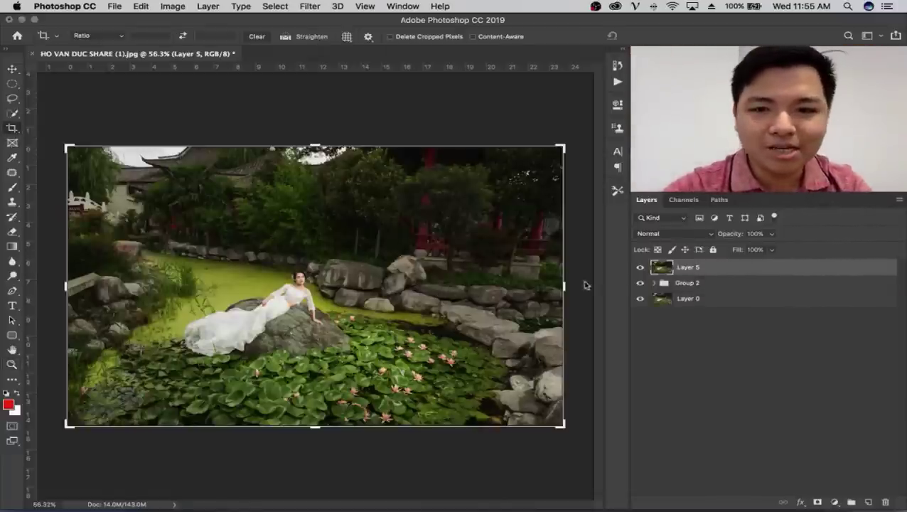
{"action": "left_click_drag", "start_coordinate": [579, 280], "coordinate": [584, 263]}
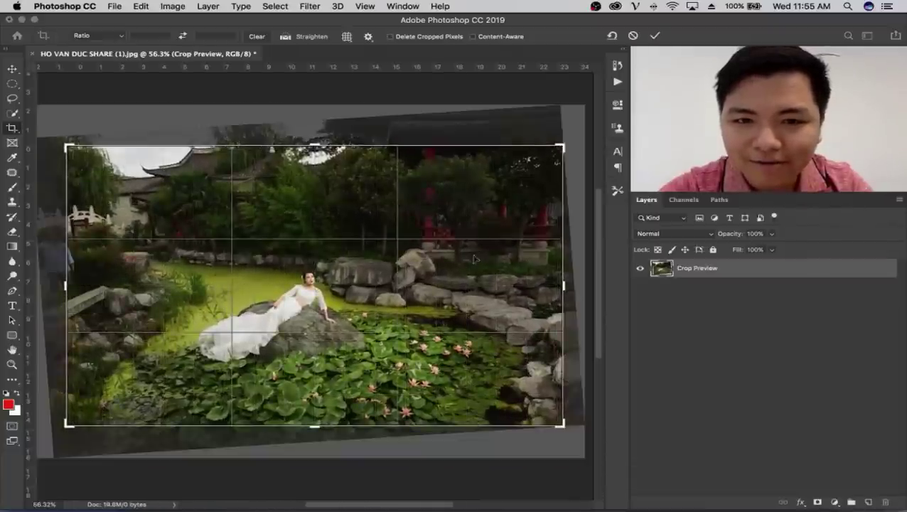
{"action": "key", "text": "Return"}
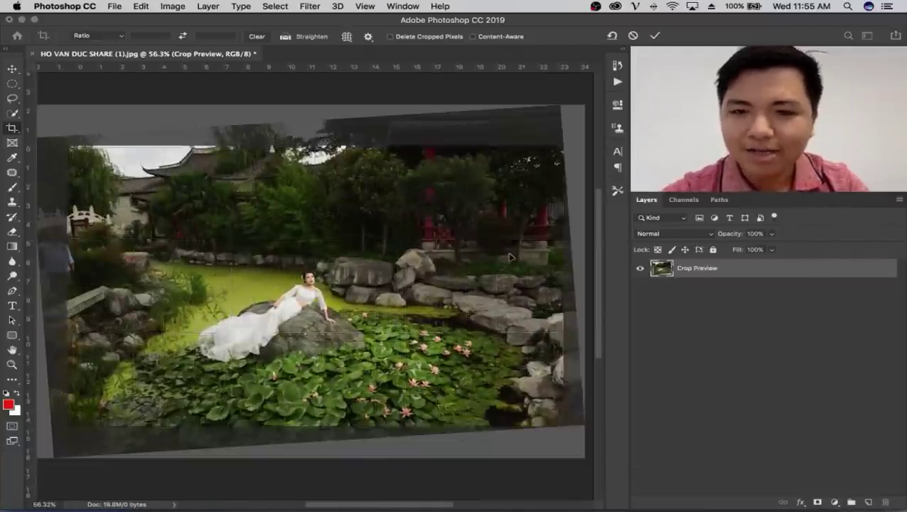
{"action": "key", "text": "Escape"}
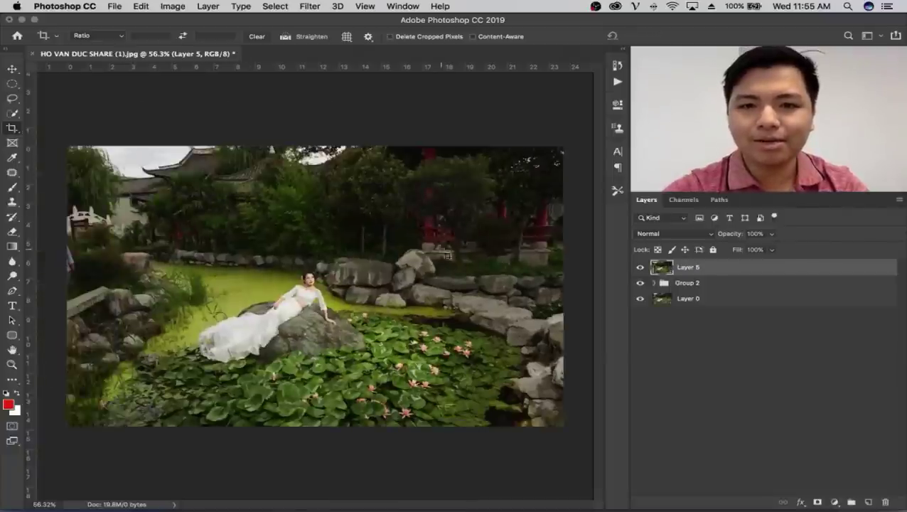
Step: Zoom to the left edge and clone nearby foliage over the blue-shirted passer-by with an enlarged brush
{"action": "key", "text": "z"}
{"action": "left_click_drag", "start_coordinate": [313, 295], "coordinate": [248, 292]}
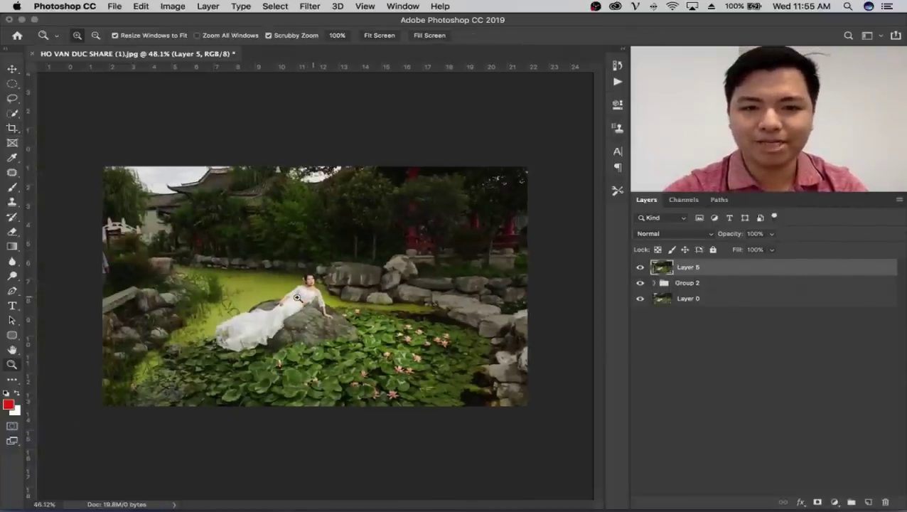
{"action": "left_click_drag", "start_coordinate": [60, 264], "coordinate": [248, 270]}
{"action": "key", "text": "s"}
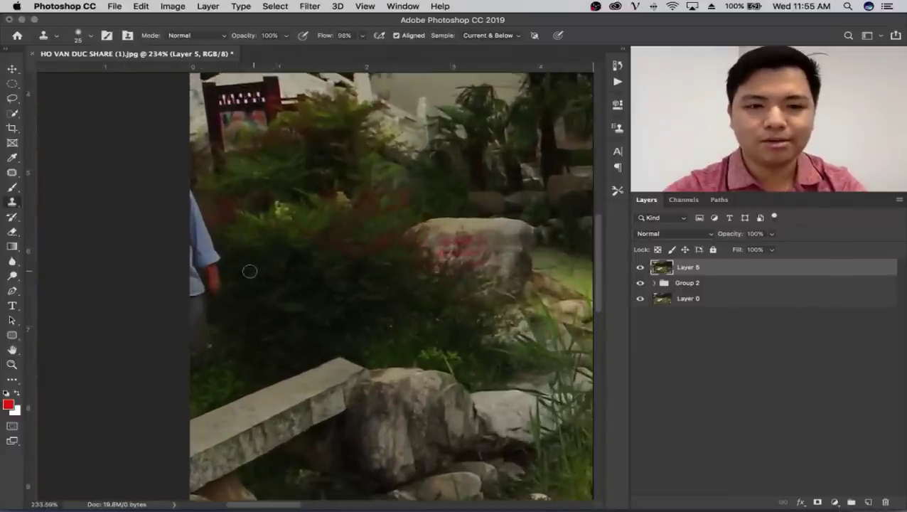
{"action": "key", "text": "bracketright"}
{"action": "key", "text": "bracketright"}
{"action": "key", "text": "bracketright"}
{"action": "key", "text": "bracketright"}
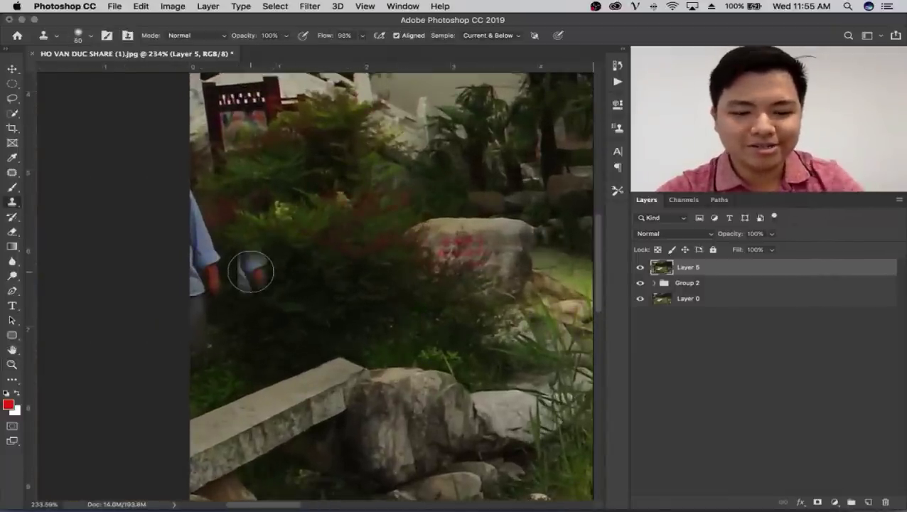
{"action": "left_click", "coordinate": [255, 227], "text": "alt"}
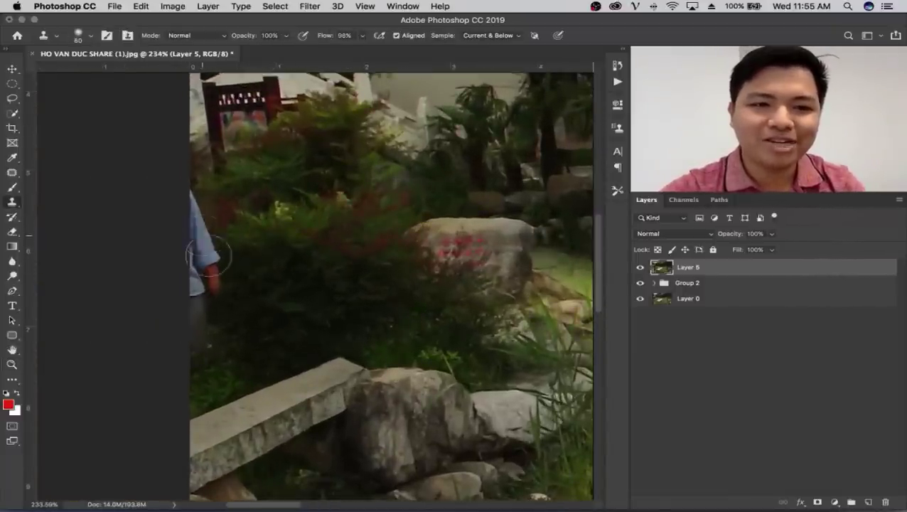
{"action": "left_click_drag", "start_coordinate": [202, 234], "coordinate": [201, 313]}
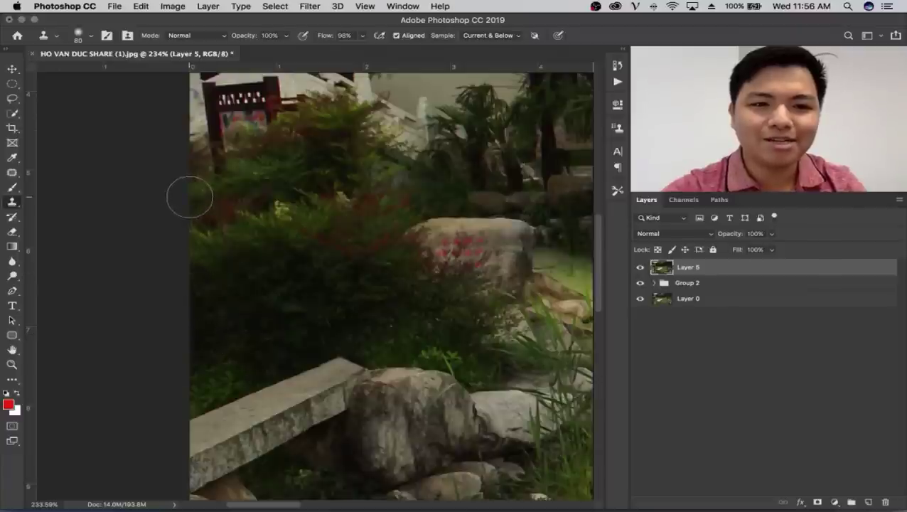
{"action": "key", "text": "z"}
{"action": "key", "text": "s"}
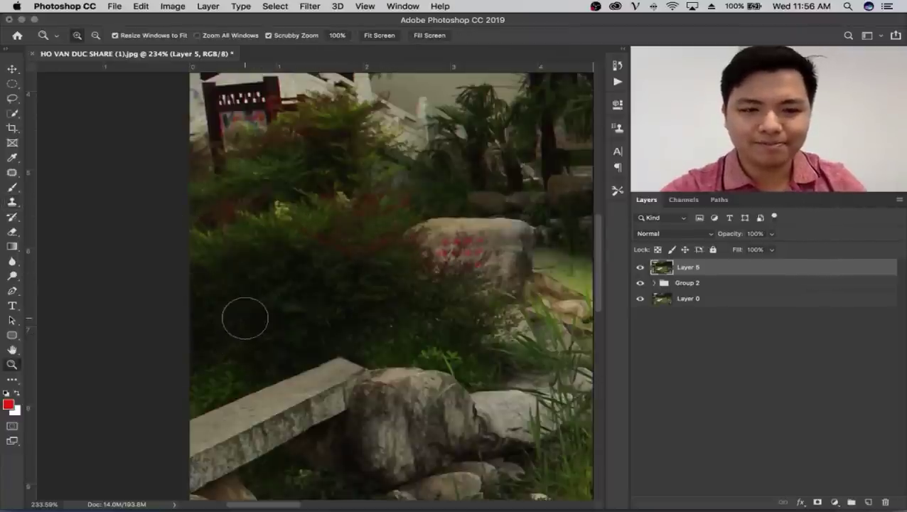
{"action": "key", "text": "z"}
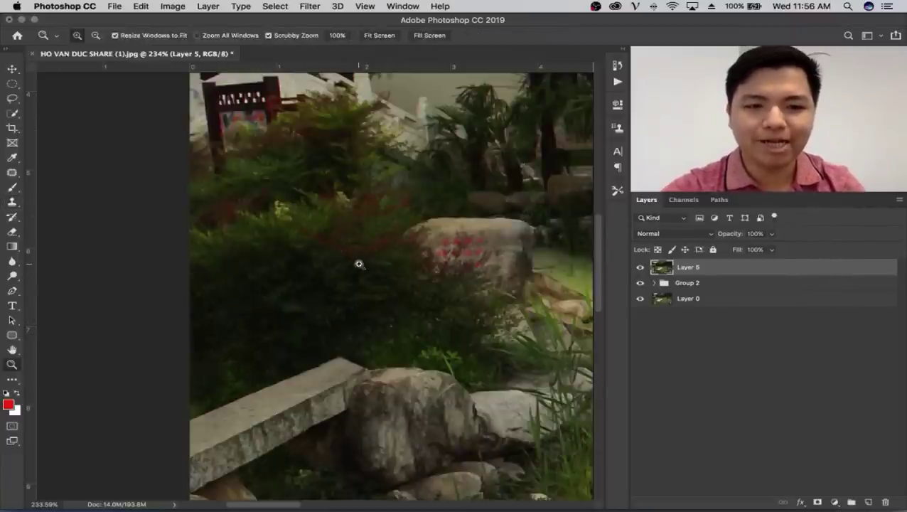
{"action": "left_click_drag", "start_coordinate": [358, 263], "coordinate": [342, 268]}
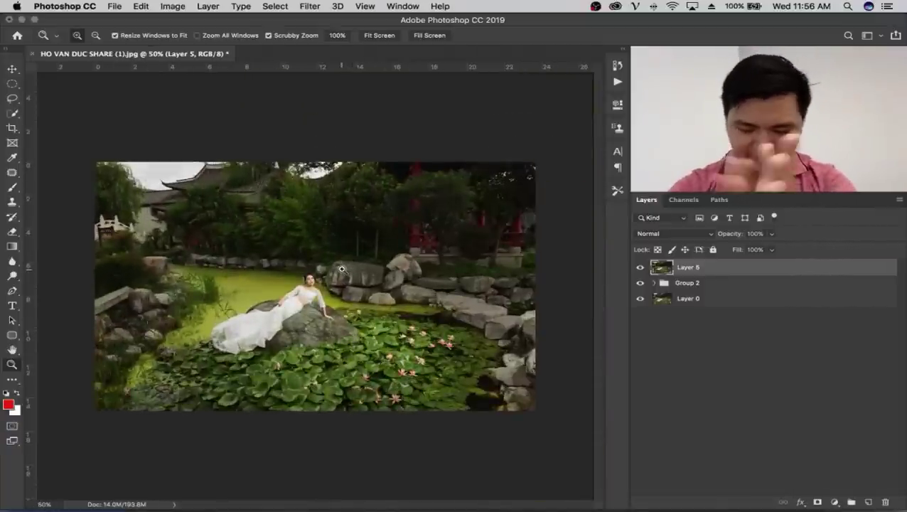
Step: Zoom in on the woman and toggle Layer 5 to compare retouched and original
{"action": "left_click_drag", "start_coordinate": [329, 267], "coordinate": [411, 299]}
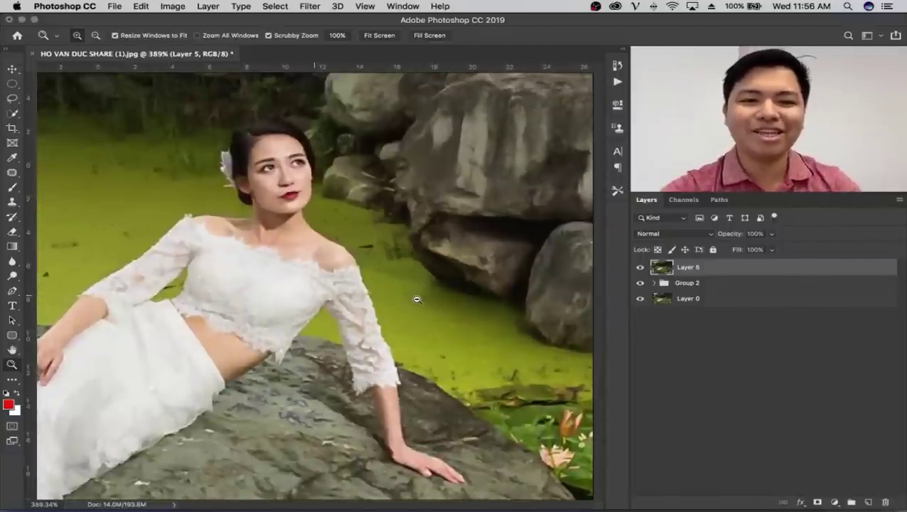
{"action": "mouse_move", "coordinate": [228, 301]}
{"action": "left_mouse_down"}
{"action": "mouse_move", "coordinate": [398, 298]}
{"action": "mouse_move", "coordinate": [307, 263]}
{"action": "mouse_move", "coordinate": [360, 243]}
{"action": "mouse_move", "coordinate": [314, 240]}
{"action": "left_mouse_up"}
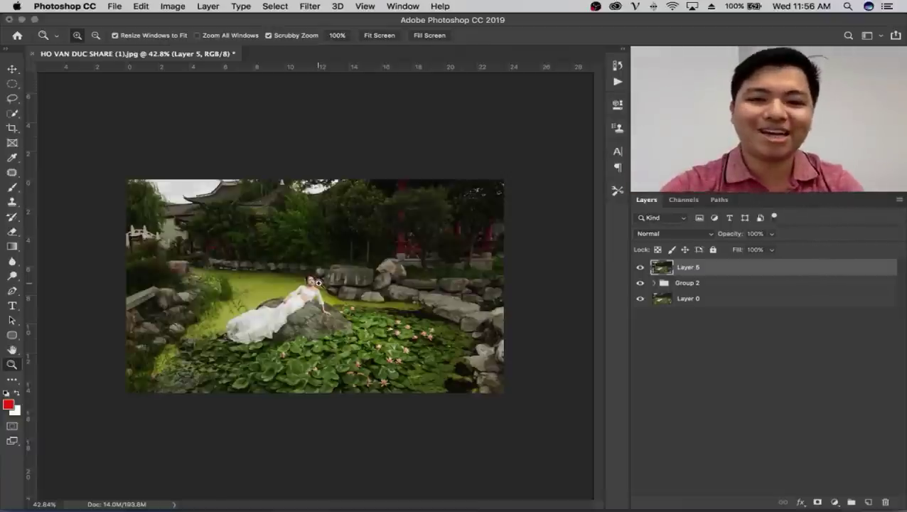
{"action": "left_click", "coordinate": [642, 270]}
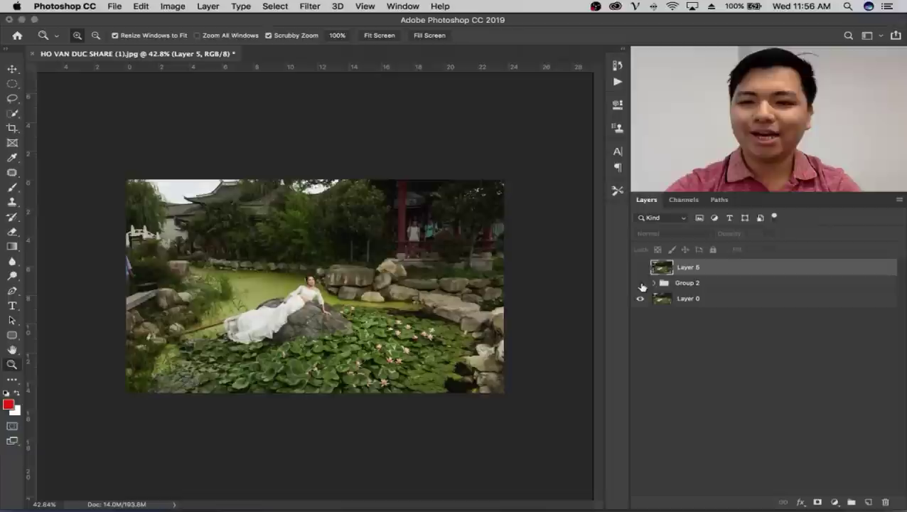
{"action": "left_click", "coordinate": [640, 268]}
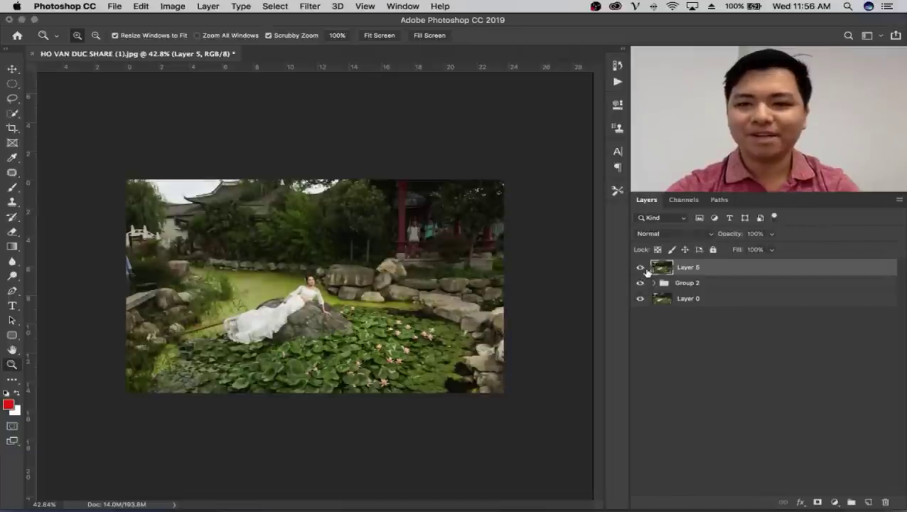
{"action": "left_click", "coordinate": [641, 269]}
{"action": "left_click", "coordinate": [641, 267]}
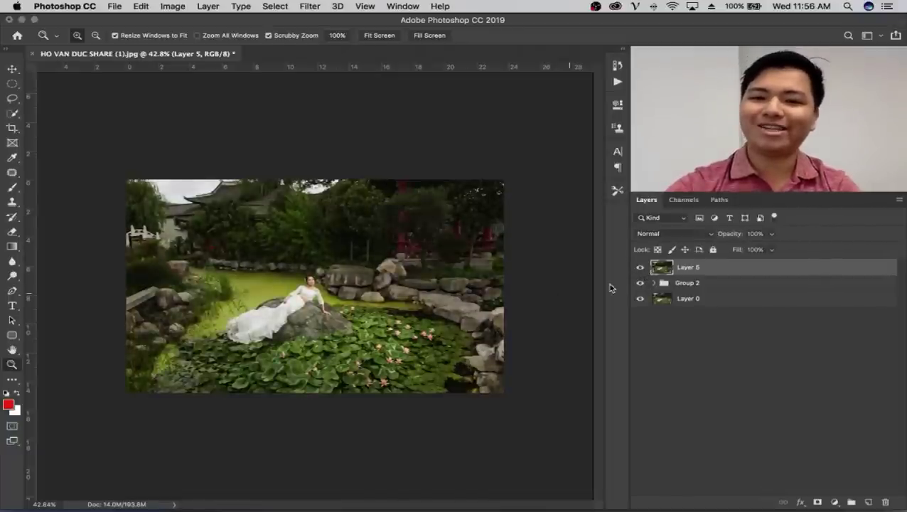
{"action": "left_click", "coordinate": [640, 268]}
{"action": "left_click", "coordinate": [641, 269]}
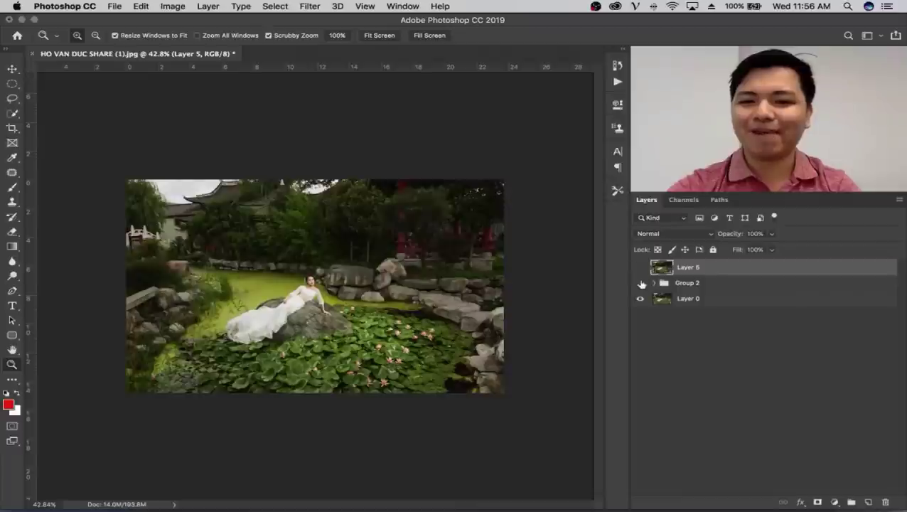
{"action": "left_click", "coordinate": [641, 268]}
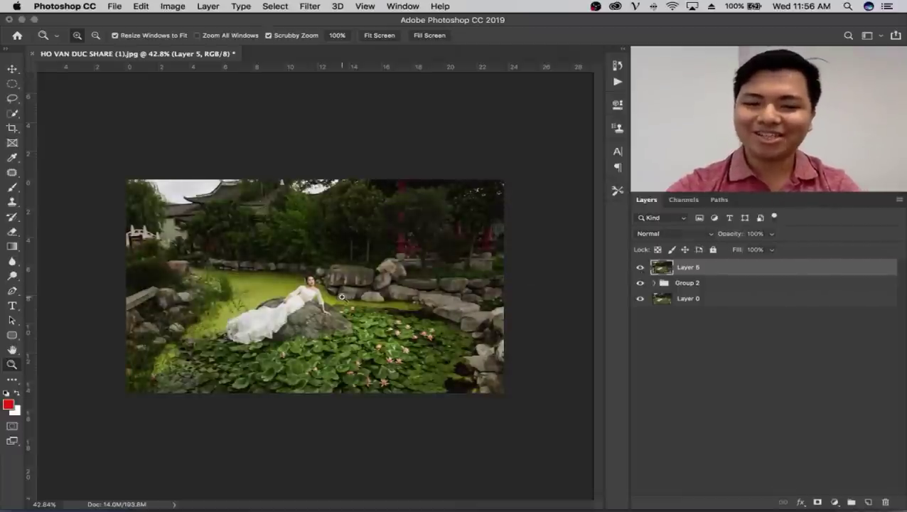
{"action": "left_click", "coordinate": [640, 268]}
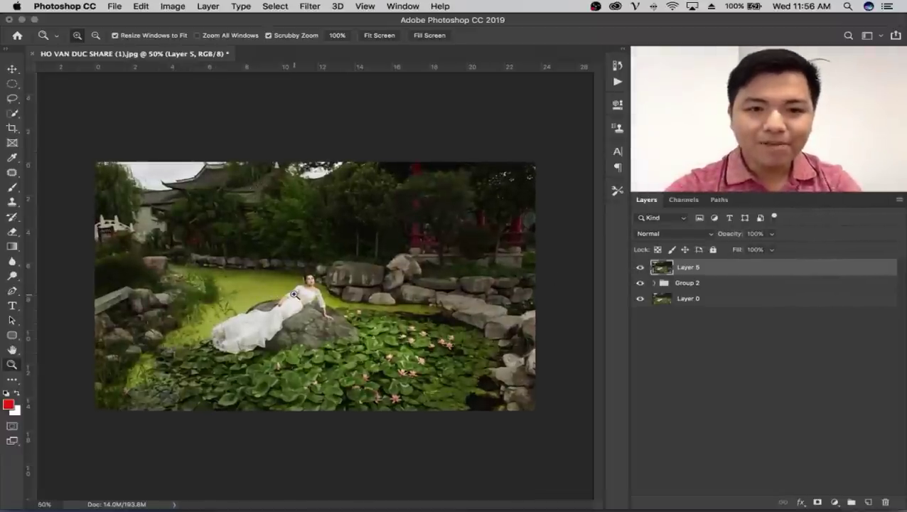
Step: Enlarge the view, keep comparing Layer 5 on and off, then open the Filter menu
{"action": "mouse_move", "coordinate": [293, 296]}
{"action": "left_mouse_down"}
{"action": "mouse_move", "coordinate": [285, 305]}
{"action": "mouse_move", "coordinate": [294, 303]}
{"action": "left_mouse_up"}
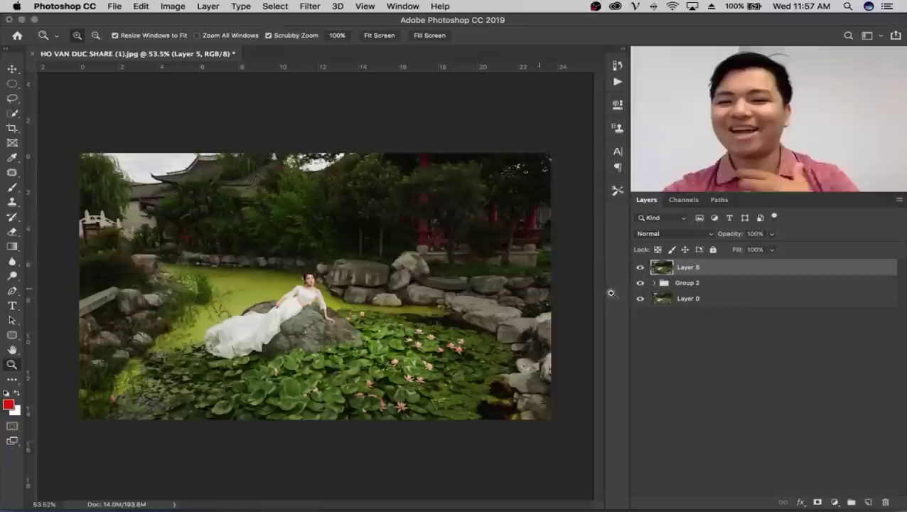
{"action": "left_click", "coordinate": [640, 267]}
{"action": "left_click", "coordinate": [639, 267]}
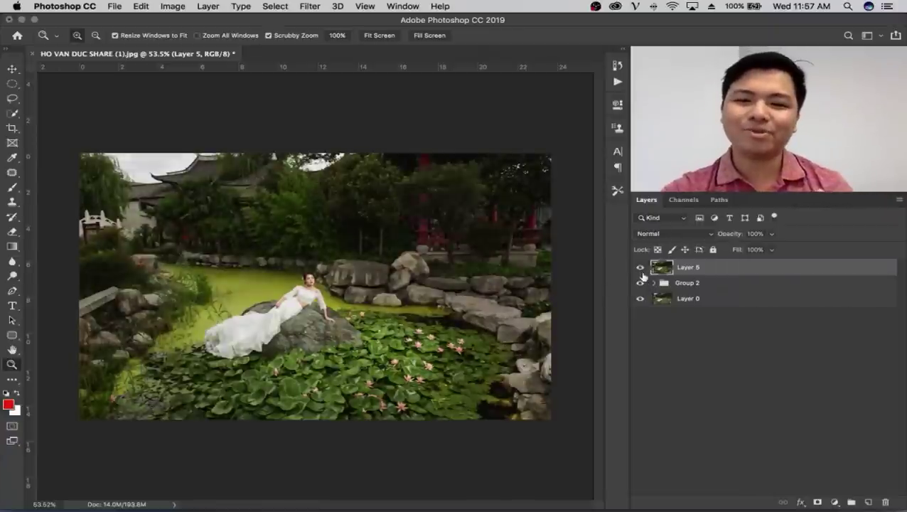
{"action": "left_click", "coordinate": [640, 270]}
{"action": "left_click", "coordinate": [641, 270]}
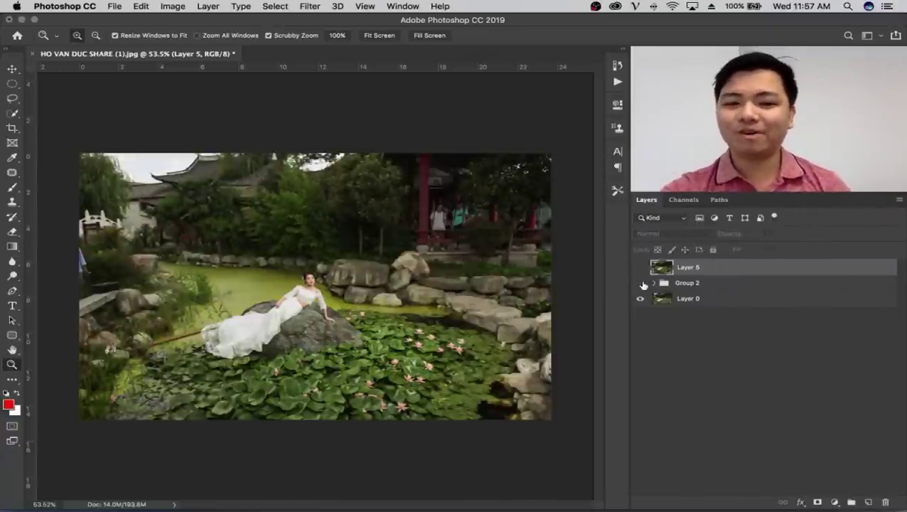
{"action": "left_click", "coordinate": [640, 268]}
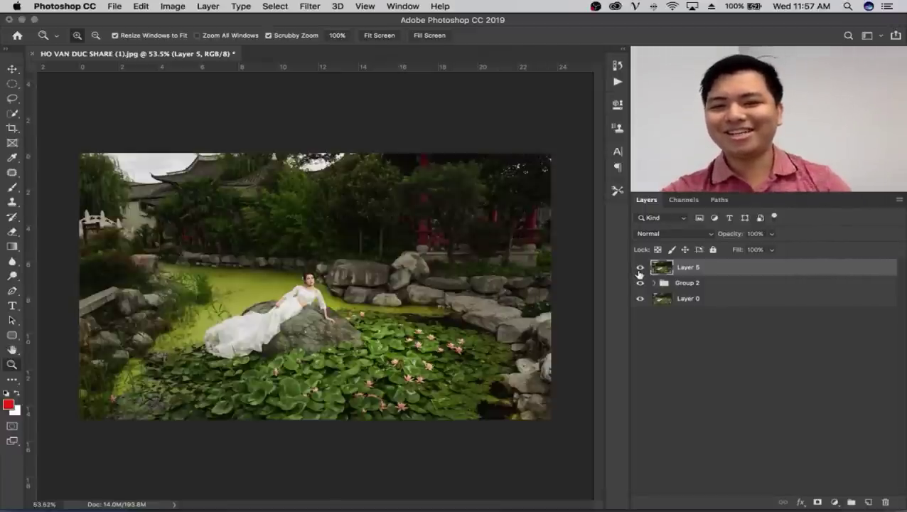
{"action": "left_click", "coordinate": [639, 269]}
{"action": "left_click", "coordinate": [640, 268]}
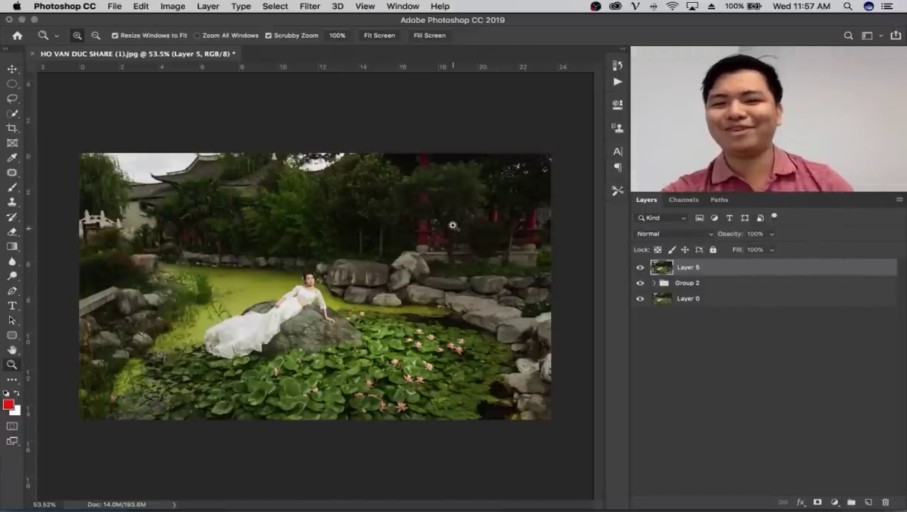
{"action": "mouse_move", "coordinate": [453, 225]}
{"action": "left_mouse_down"}
{"action": "mouse_move", "coordinate": [476, 244]}
{"action": "mouse_move", "coordinate": [441, 249]}
{"action": "left_mouse_up"}
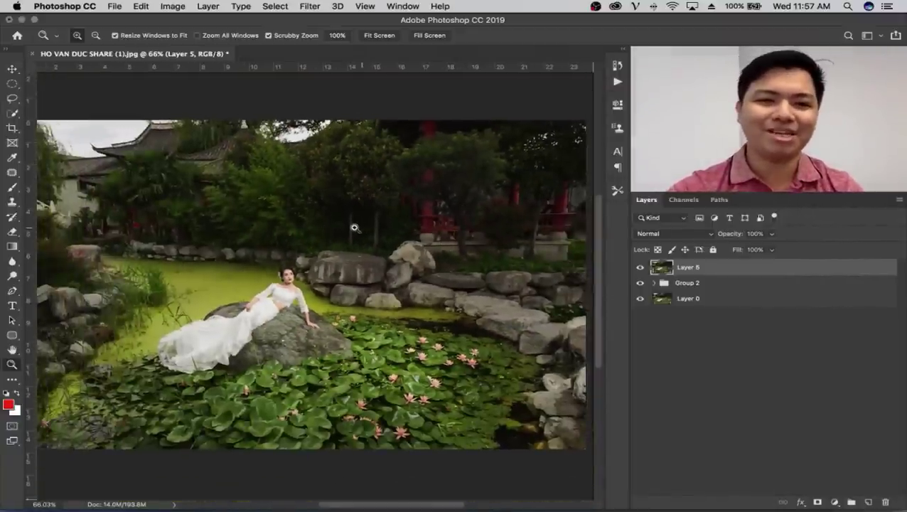
{"action": "left_click_drag", "start_coordinate": [354, 228], "coordinate": [344, 232]}
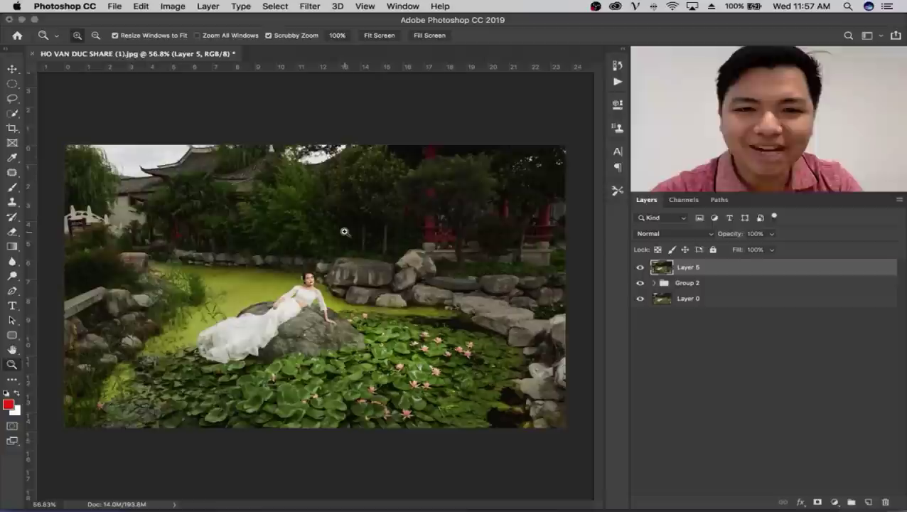
{"action": "left_click", "coordinate": [306, 7]}
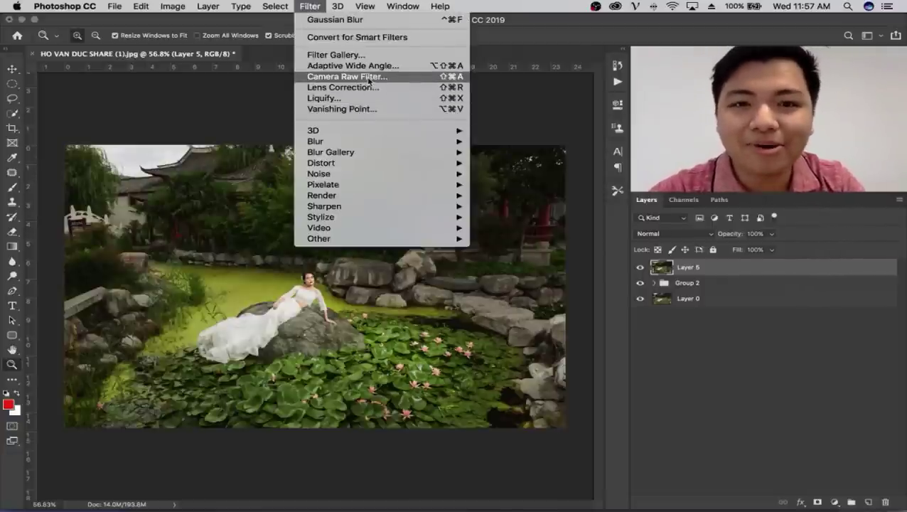
Step: Open Camera Raw, browse to the FilmPreset for CAMERA RAW folder, then cancel both dialogs
{"action": "left_click", "coordinate": [364, 78]}
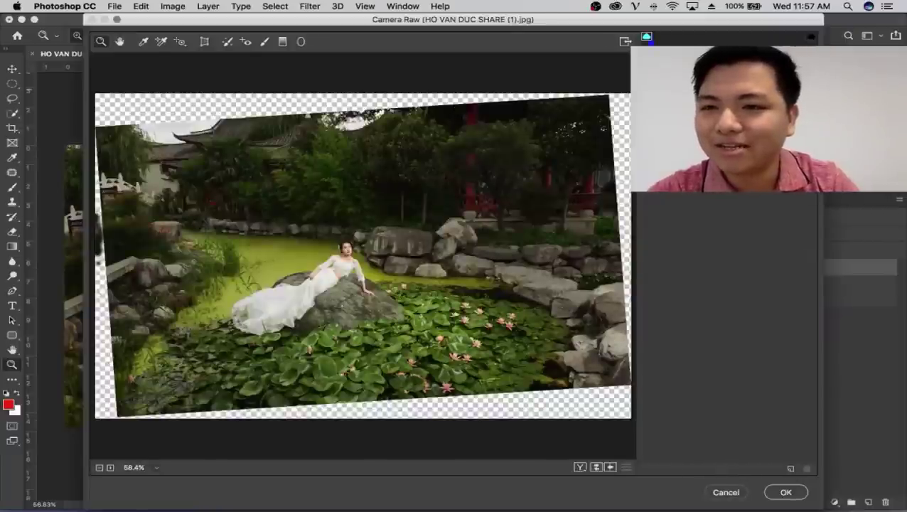
{"action": "left_click", "coordinate": [898, 199]}
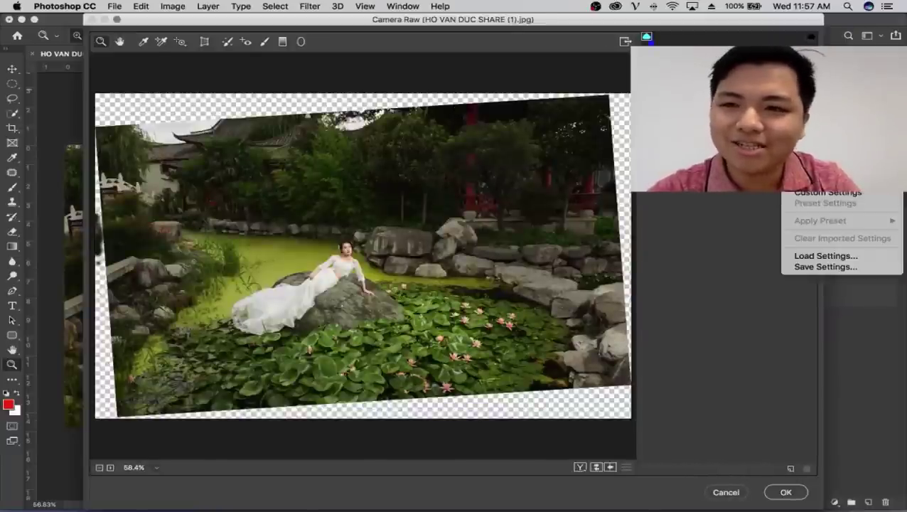
{"action": "left_click", "coordinate": [825, 256]}
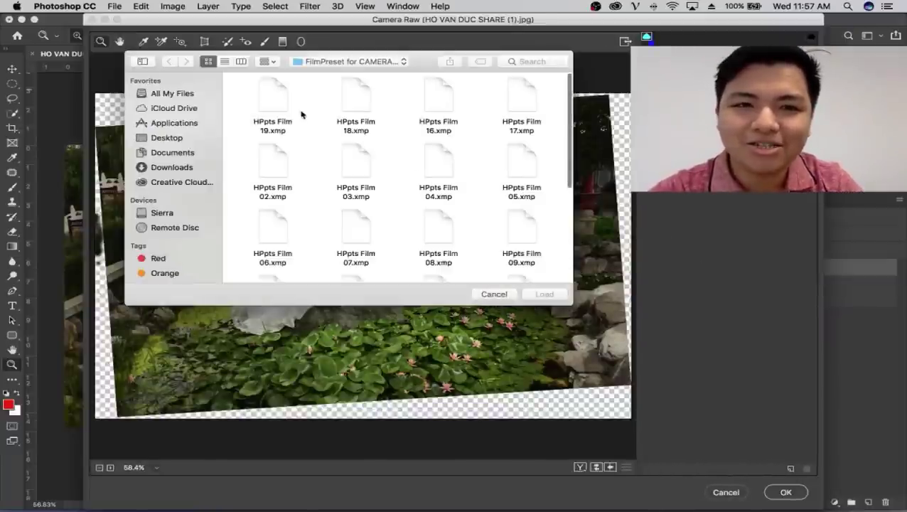
{"action": "left_click", "coordinate": [342, 62]}
{"action": "left_click", "coordinate": [342, 76]}
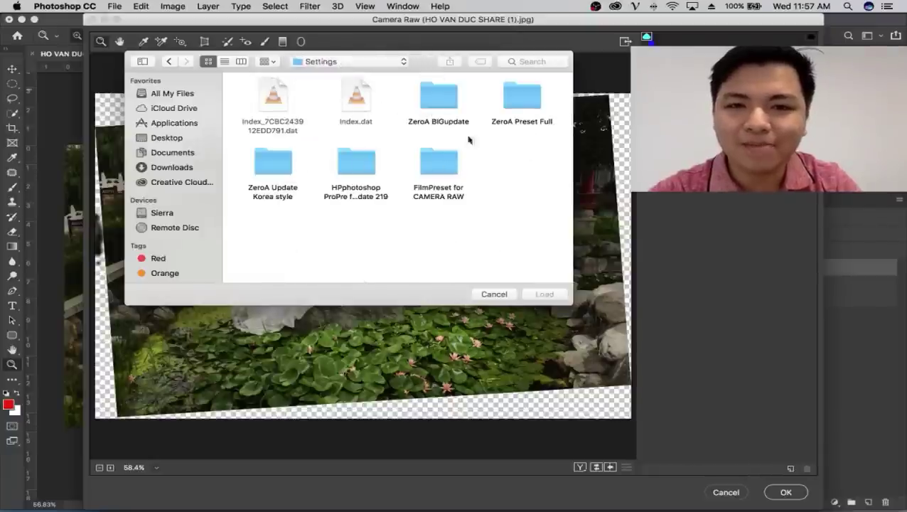
{"action": "double_click", "coordinate": [442, 173]}
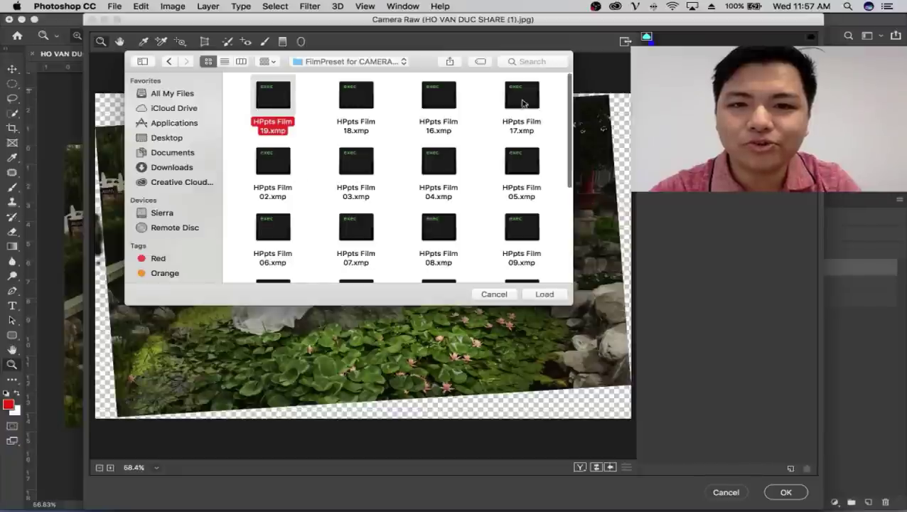
{"action": "left_click", "coordinate": [491, 294]}
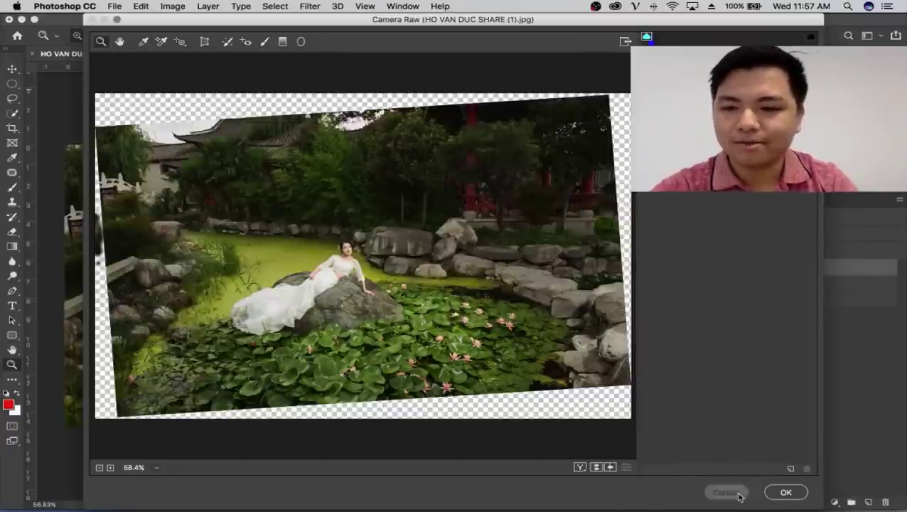
{"action": "left_click", "coordinate": [732, 492]}
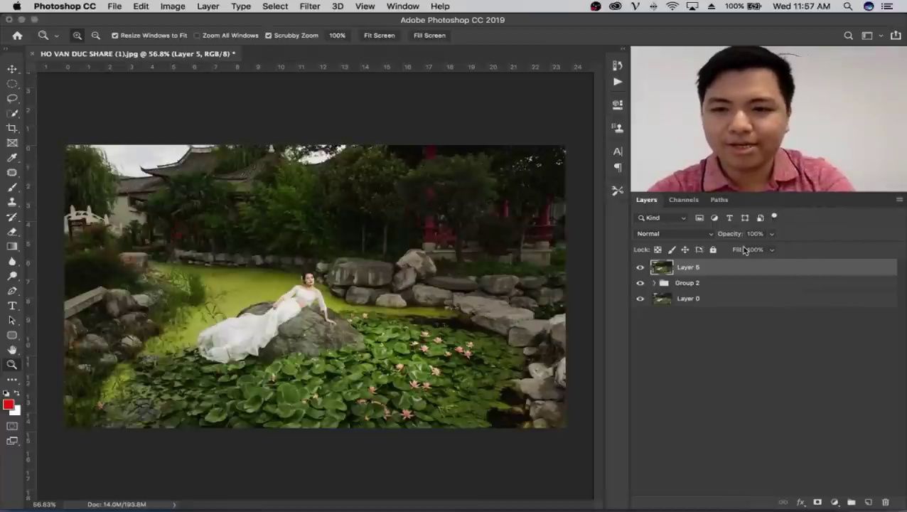
Step: Stamp all visible layers onto a new top layer and crop to trim its edges
{"action": "key", "text": "super+alt+shift+e"}
{"action": "key", "text": "c"}
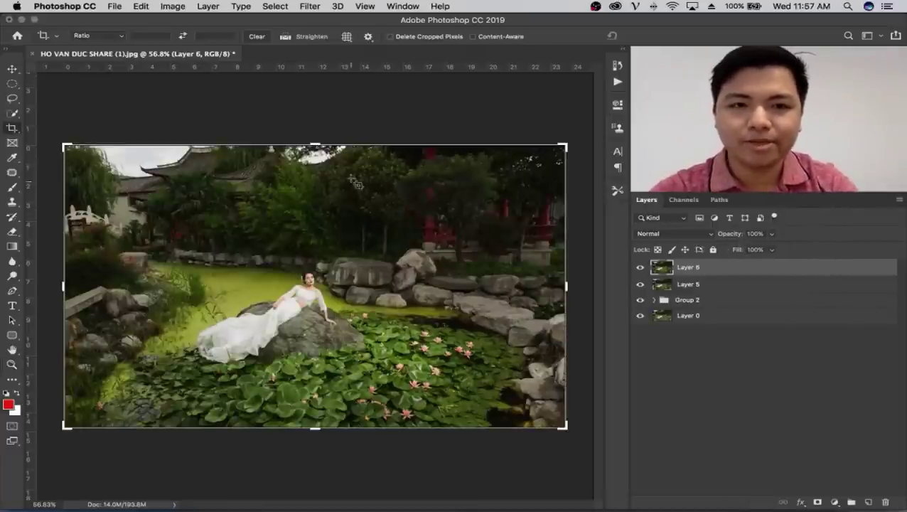
{"action": "key", "text": "Return"}
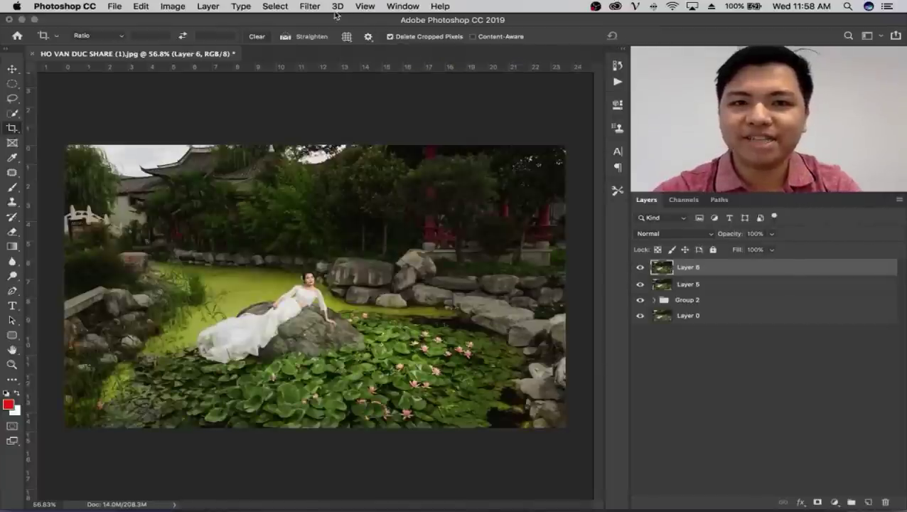
Step: Load the HPpts Film 01.xmp preset into the Camera Raw Filter via Load Settings
{"action": "left_click", "coordinate": [311, 7]}
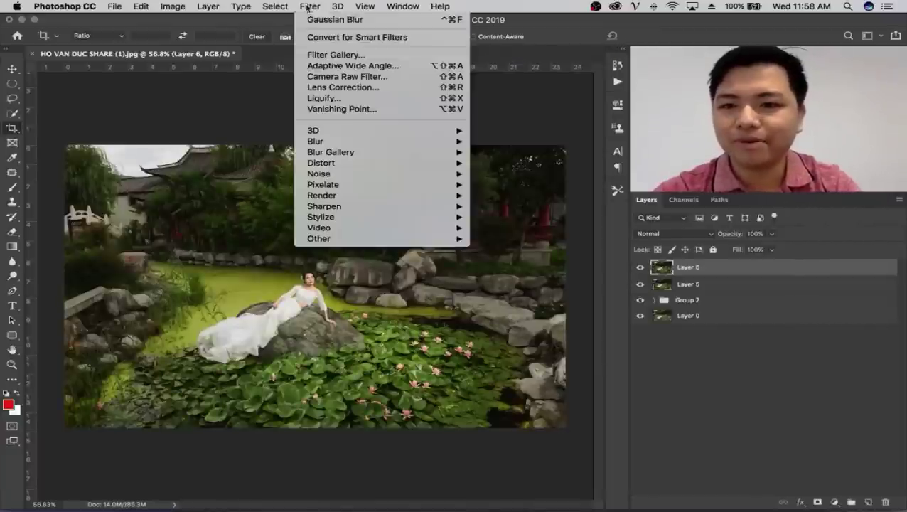
{"action": "left_click", "coordinate": [360, 79]}
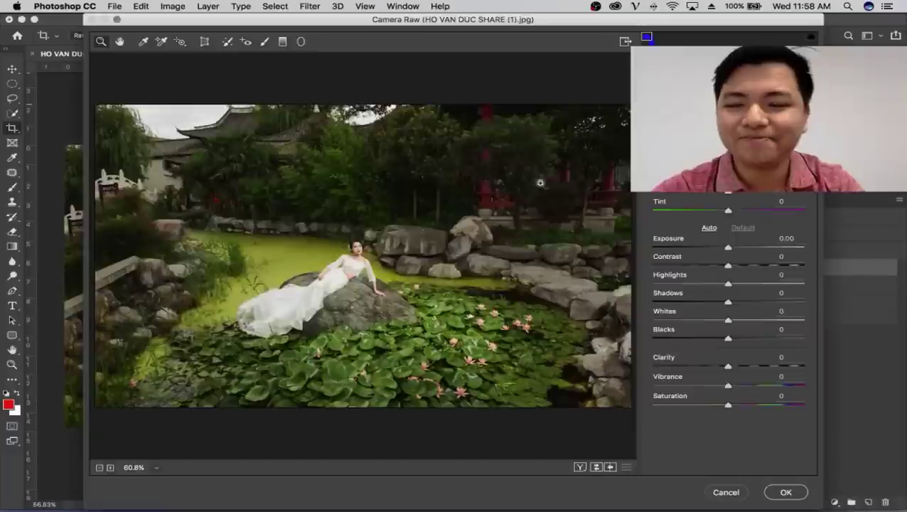
{"action": "left_click", "coordinate": [899, 200]}
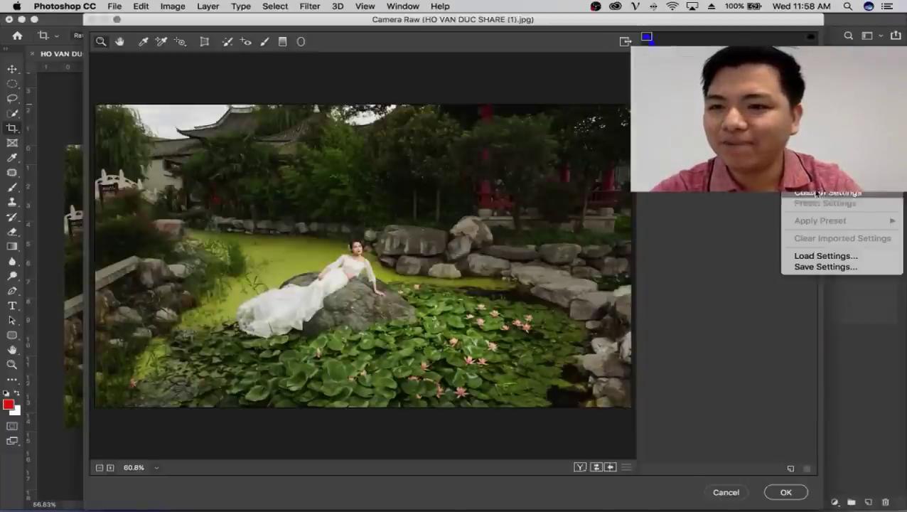
{"action": "left_click", "coordinate": [822, 256]}
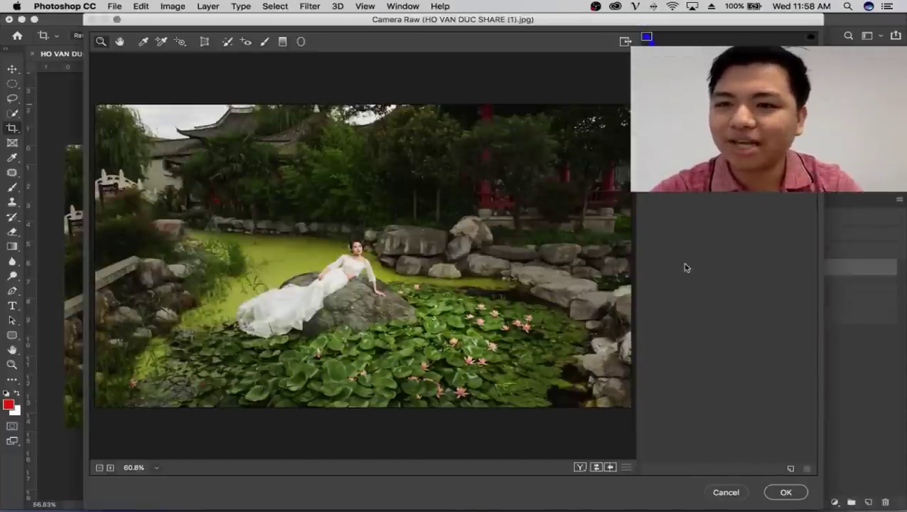
{"action": "left_click", "coordinate": [497, 293]}
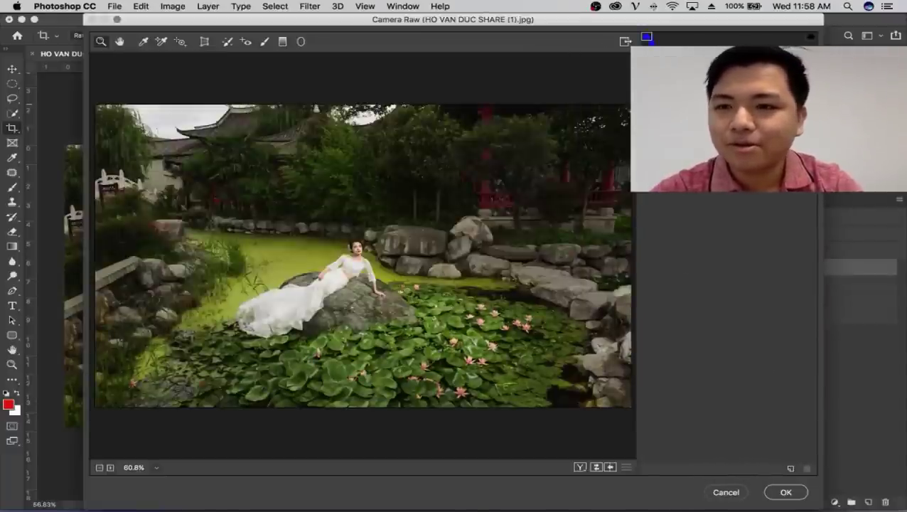
{"action": "left_click", "coordinate": [899, 200]}
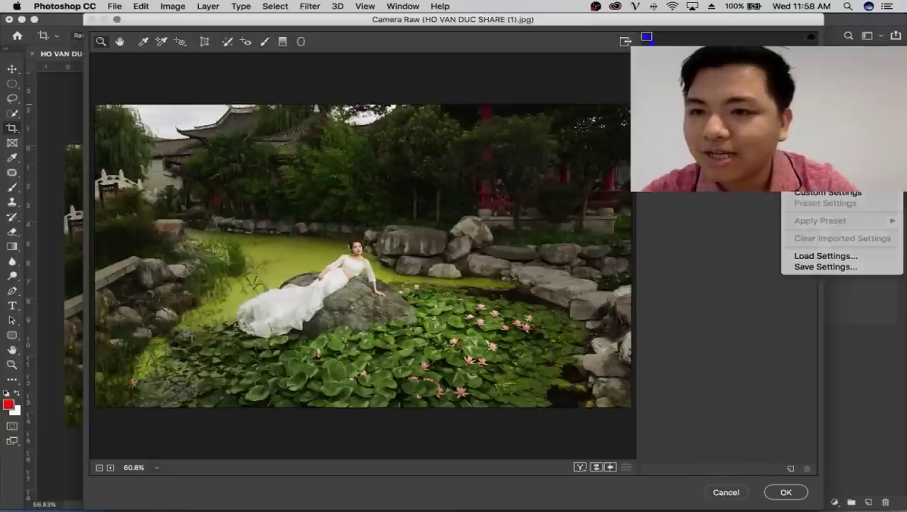
{"action": "left_click", "coordinate": [812, 183]}
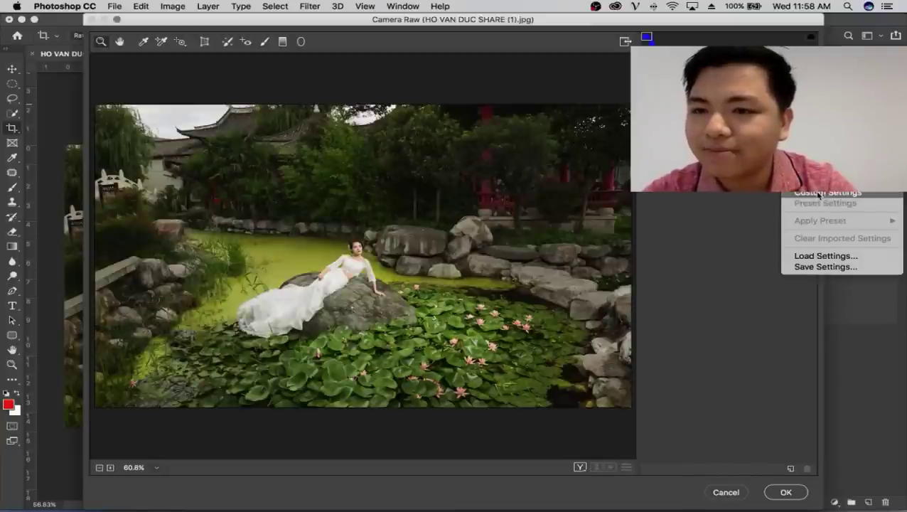
{"action": "left_click", "coordinate": [824, 256]}
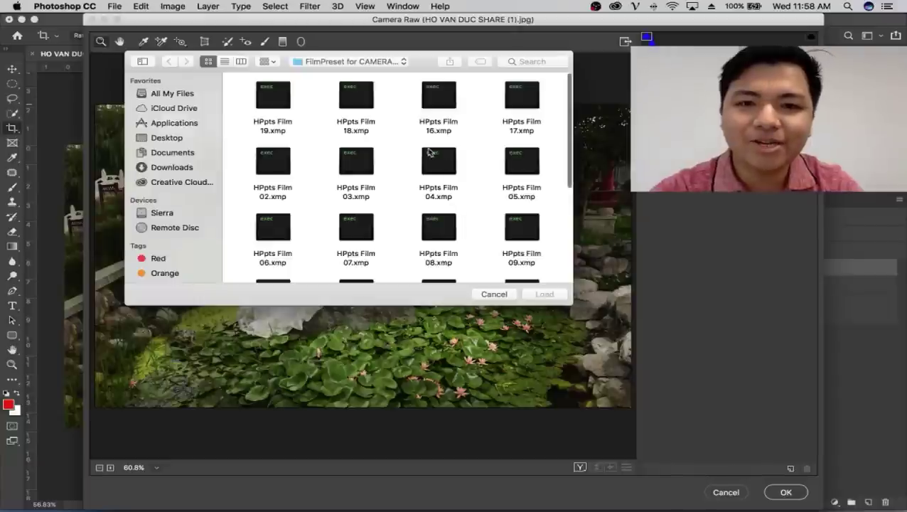
{"action": "scroll", "coordinate": [428, 153], "scroll_direction": "down", "scroll_amount": 1}
{"action": "scroll", "coordinate": [412, 170], "scroll_direction": "down", "scroll_amount": 2}
{"action": "scroll", "coordinate": [391, 185], "scroll_direction": "down", "scroll_amount": 2}
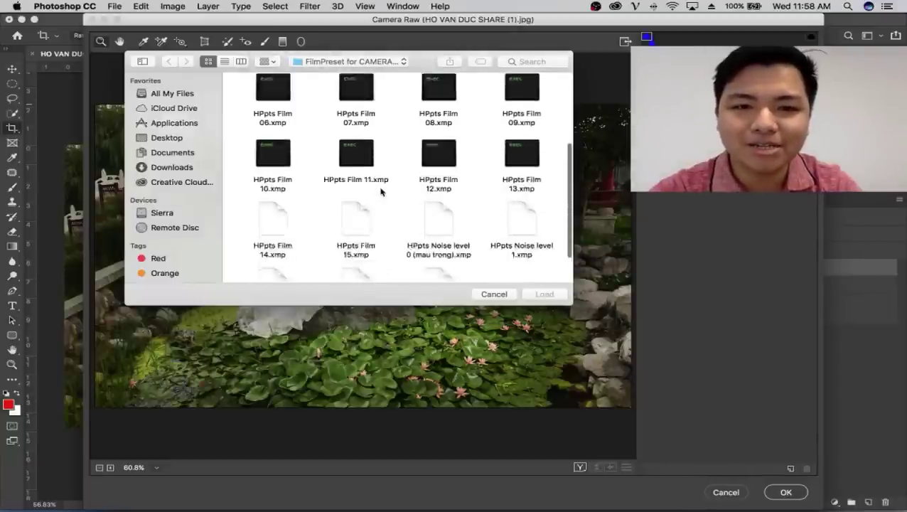
{"action": "scroll", "coordinate": [381, 191], "scroll_direction": "down", "scroll_amount": 1}
{"action": "scroll", "coordinate": [381, 191], "scroll_direction": "down", "scroll_amount": 2}
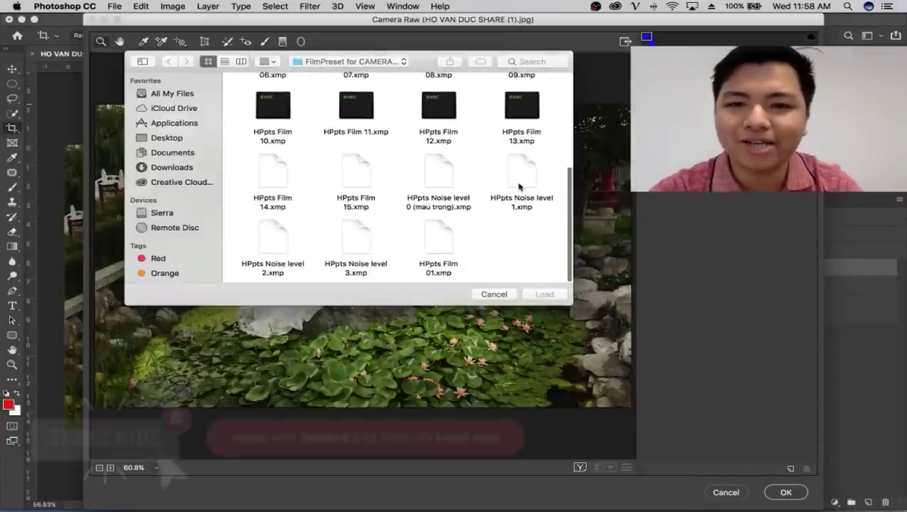
{"action": "left_click", "coordinate": [439, 242]}
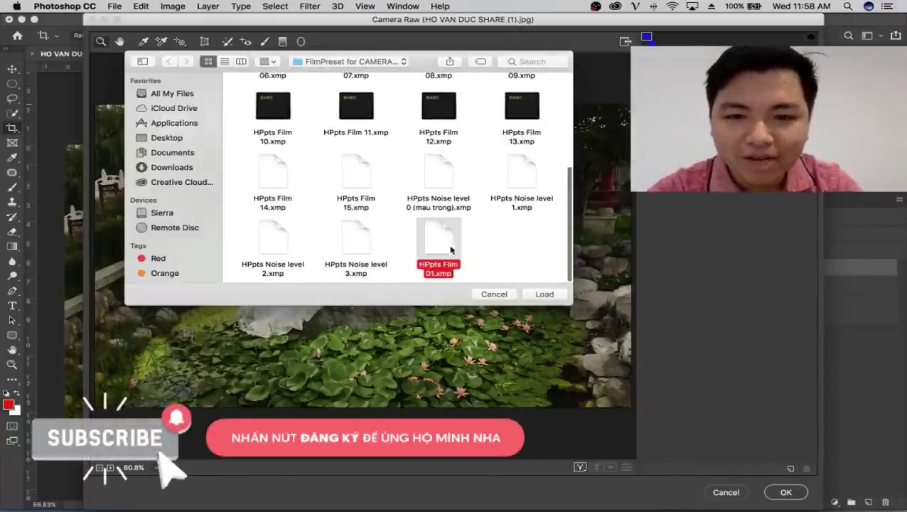
{"action": "left_click", "coordinate": [546, 294]}
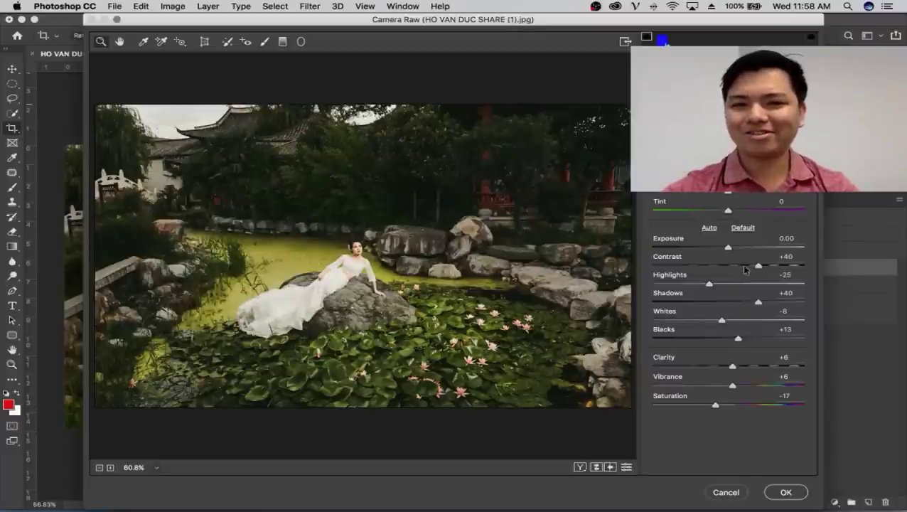
Step: Nudge Highlights up, set Grain Amount to 0 and add a slight +3 vignette
{"action": "left_click_drag", "start_coordinate": [721, 285], "coordinate": [732, 287]}
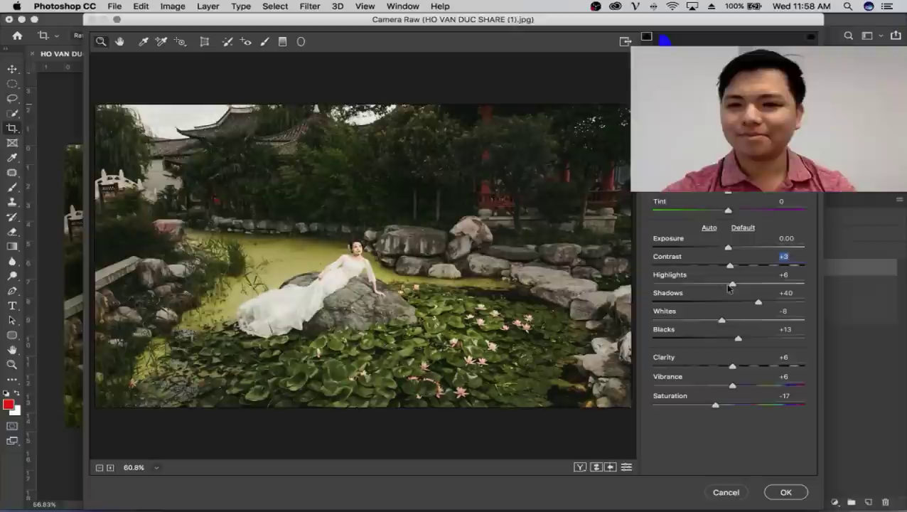
{"action": "left_click", "coordinate": [732, 186]}
{"action": "left_click", "coordinate": [672, 186]}
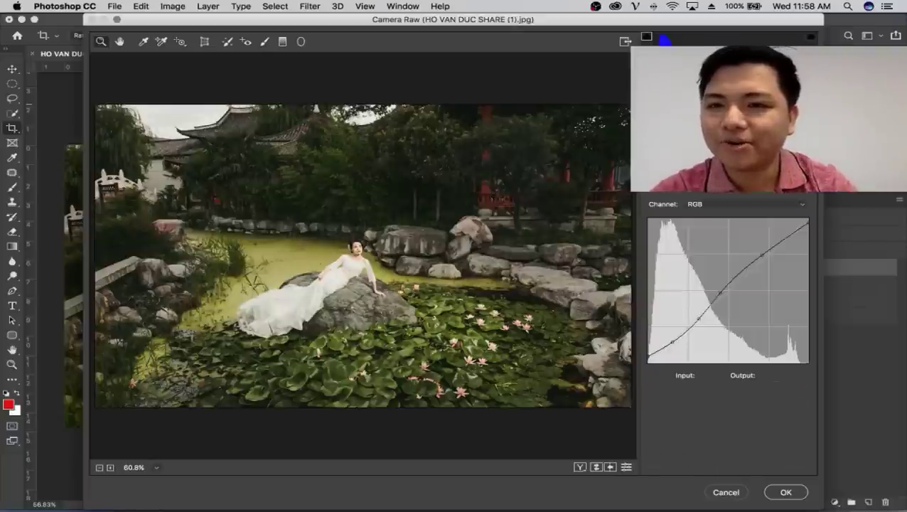
{"action": "left_click", "coordinate": [746, 186]}
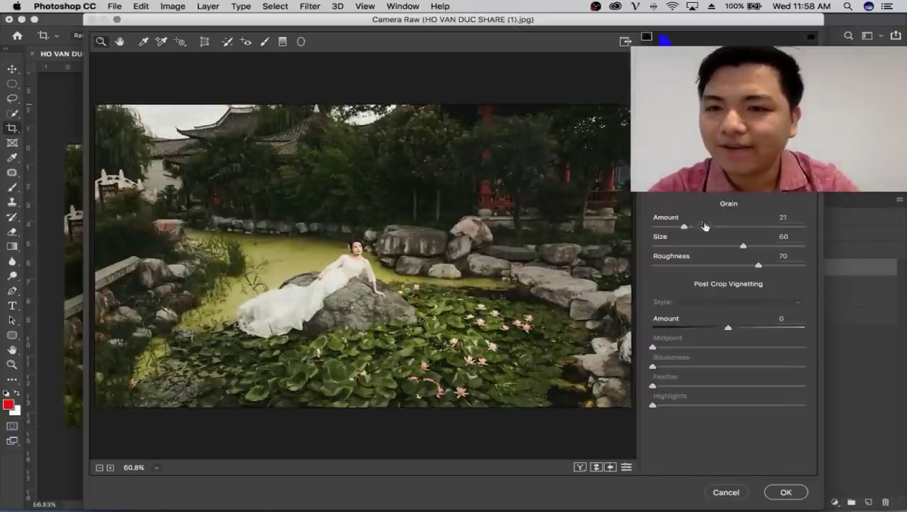
{"action": "left_click_drag", "start_coordinate": [684, 227], "coordinate": [651, 226]}
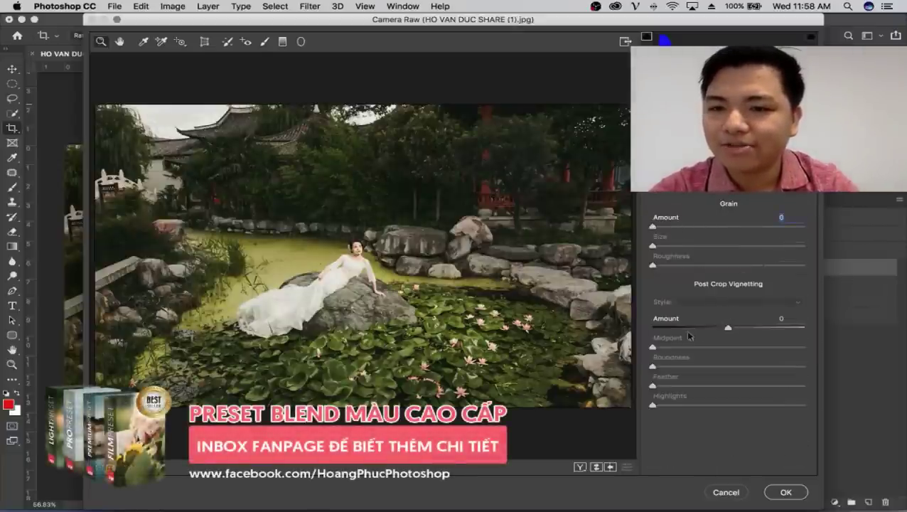
{"action": "left_click_drag", "start_coordinate": [683, 332], "coordinate": [730, 329]}
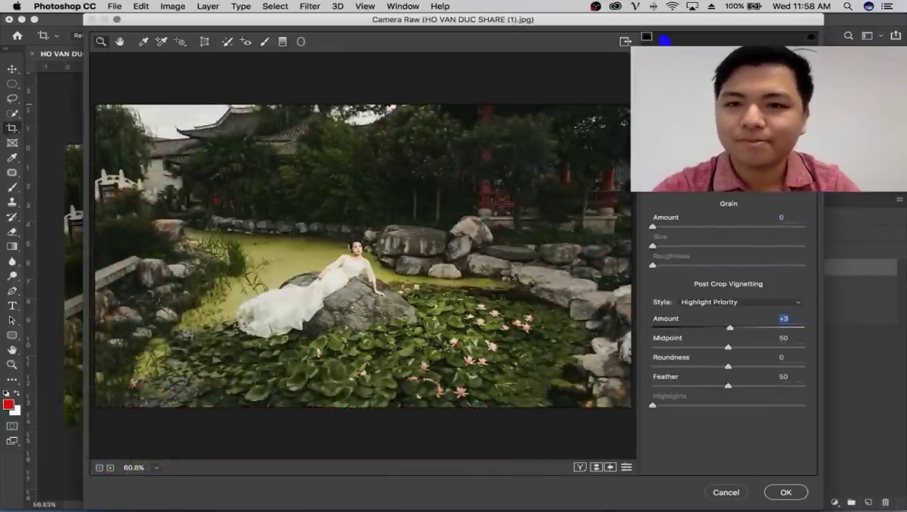
Step: Set Shadows to +5, pull Highlights down and tone down the colour saturation
{"action": "key", "text": "super+alt+1"}
{"action": "left_click", "coordinate": [731, 301]}
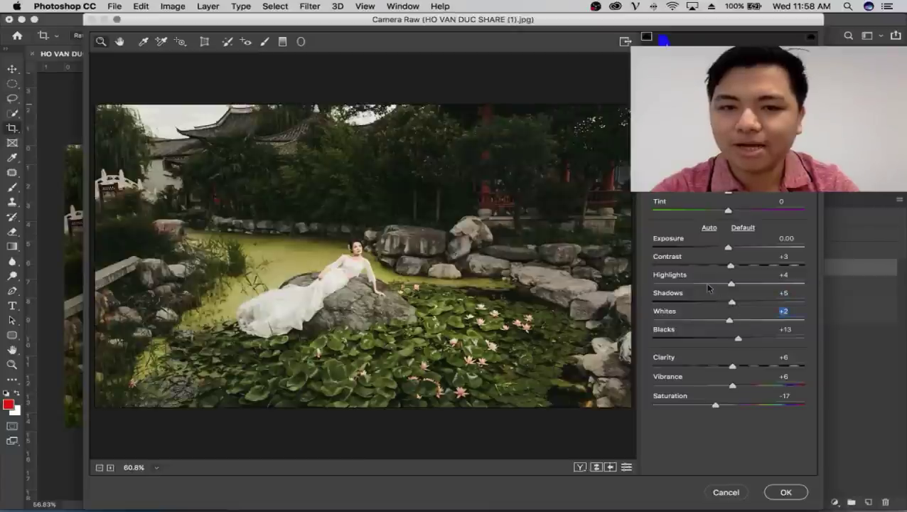
{"action": "left_click", "coordinate": [706, 283]}
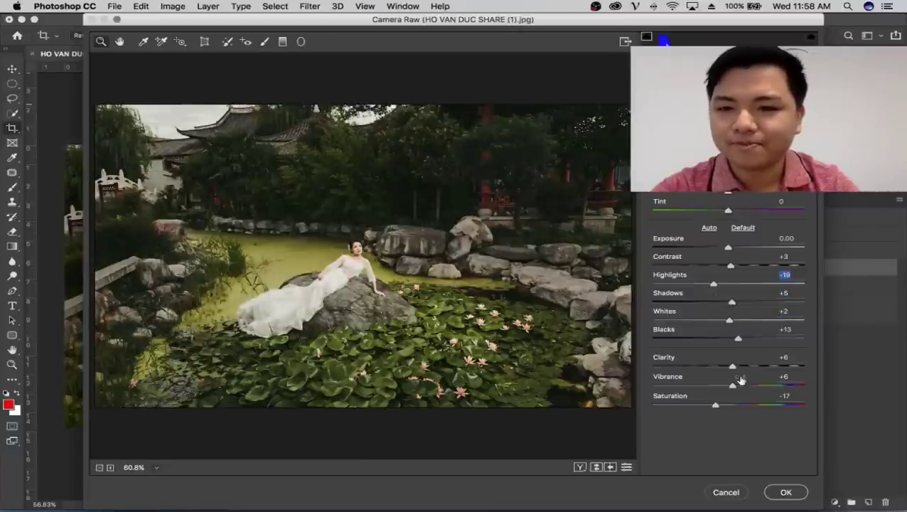
{"action": "left_click_drag", "start_coordinate": [737, 405], "coordinate": [728, 406]}
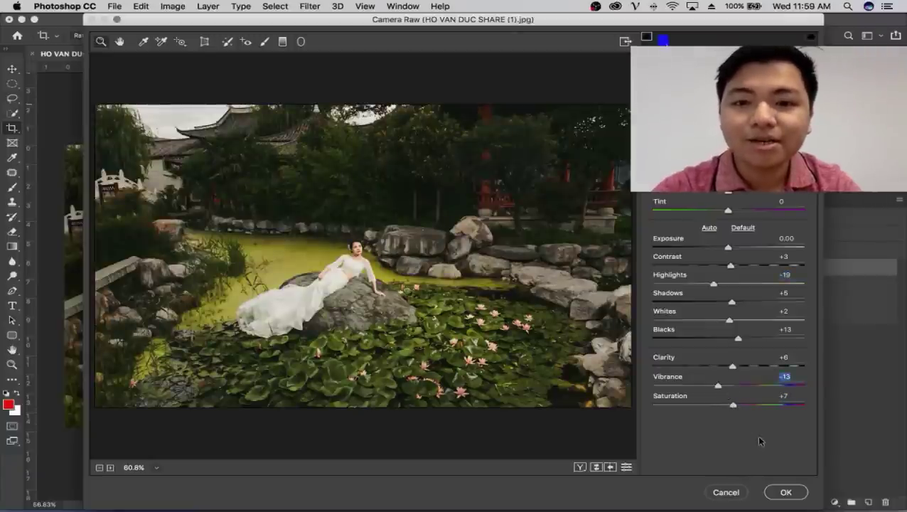
Step: Apply the Camera Raw grade and fade it to about 75% opacity
{"action": "left_click", "coordinate": [785, 492]}
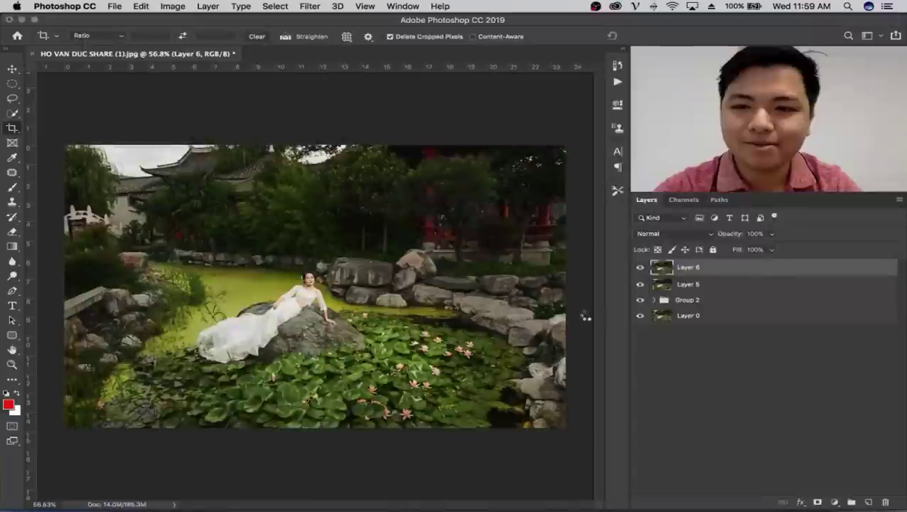
{"action": "key", "text": "ctrl+shift+f"}
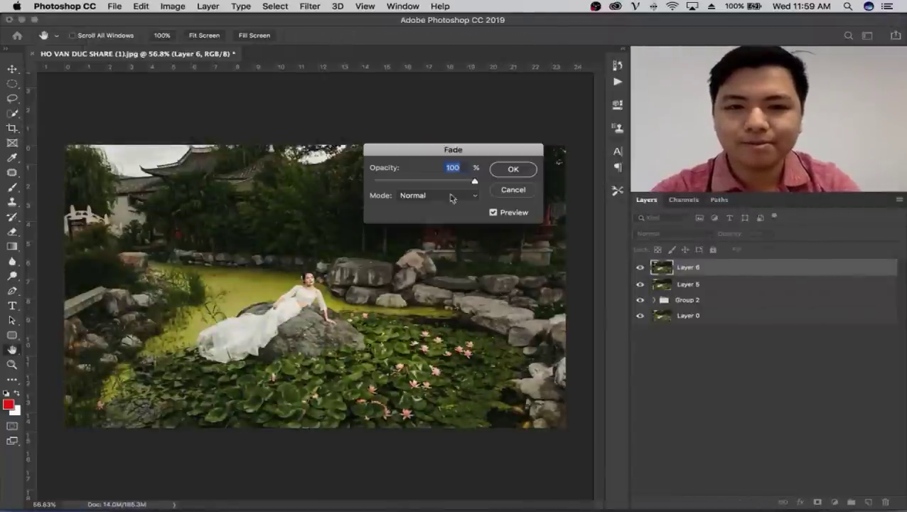
{"action": "left_click_drag", "start_coordinate": [452, 181], "coordinate": [437, 183]}
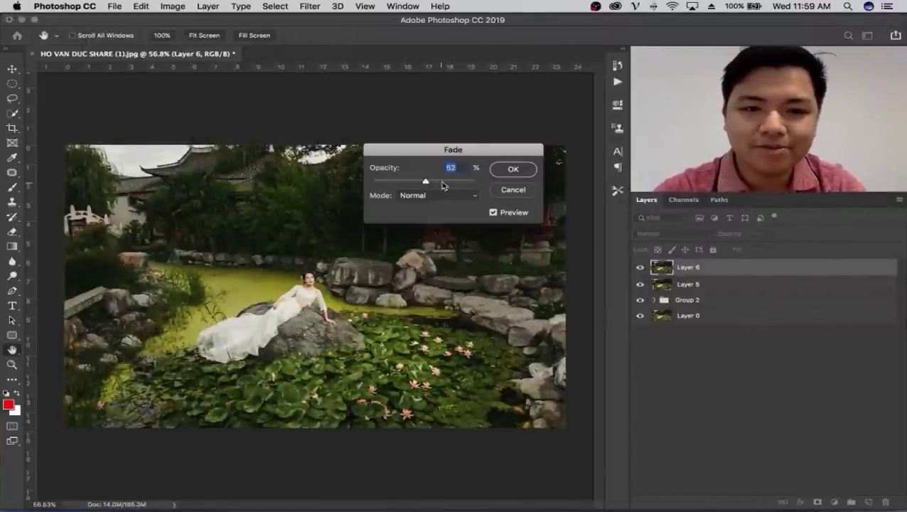
{"action": "left_click", "coordinate": [509, 173]}
{"action": "key", "text": "z"}
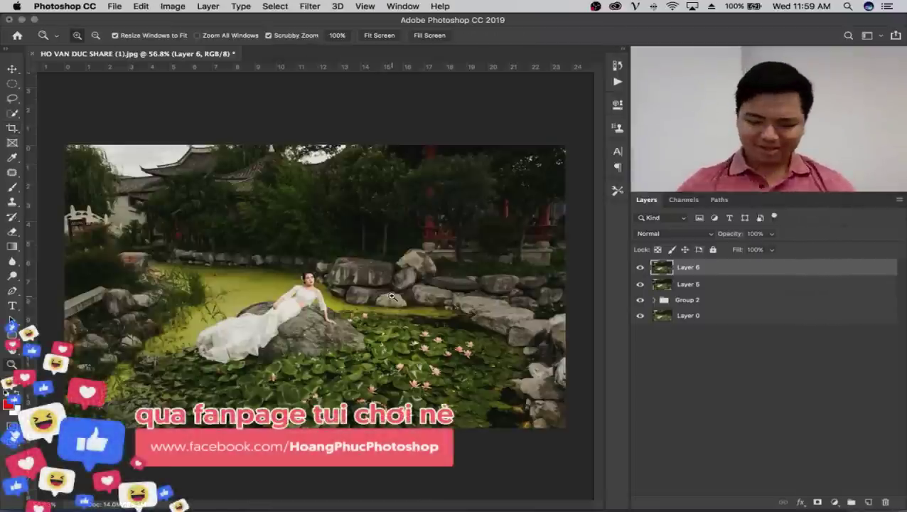